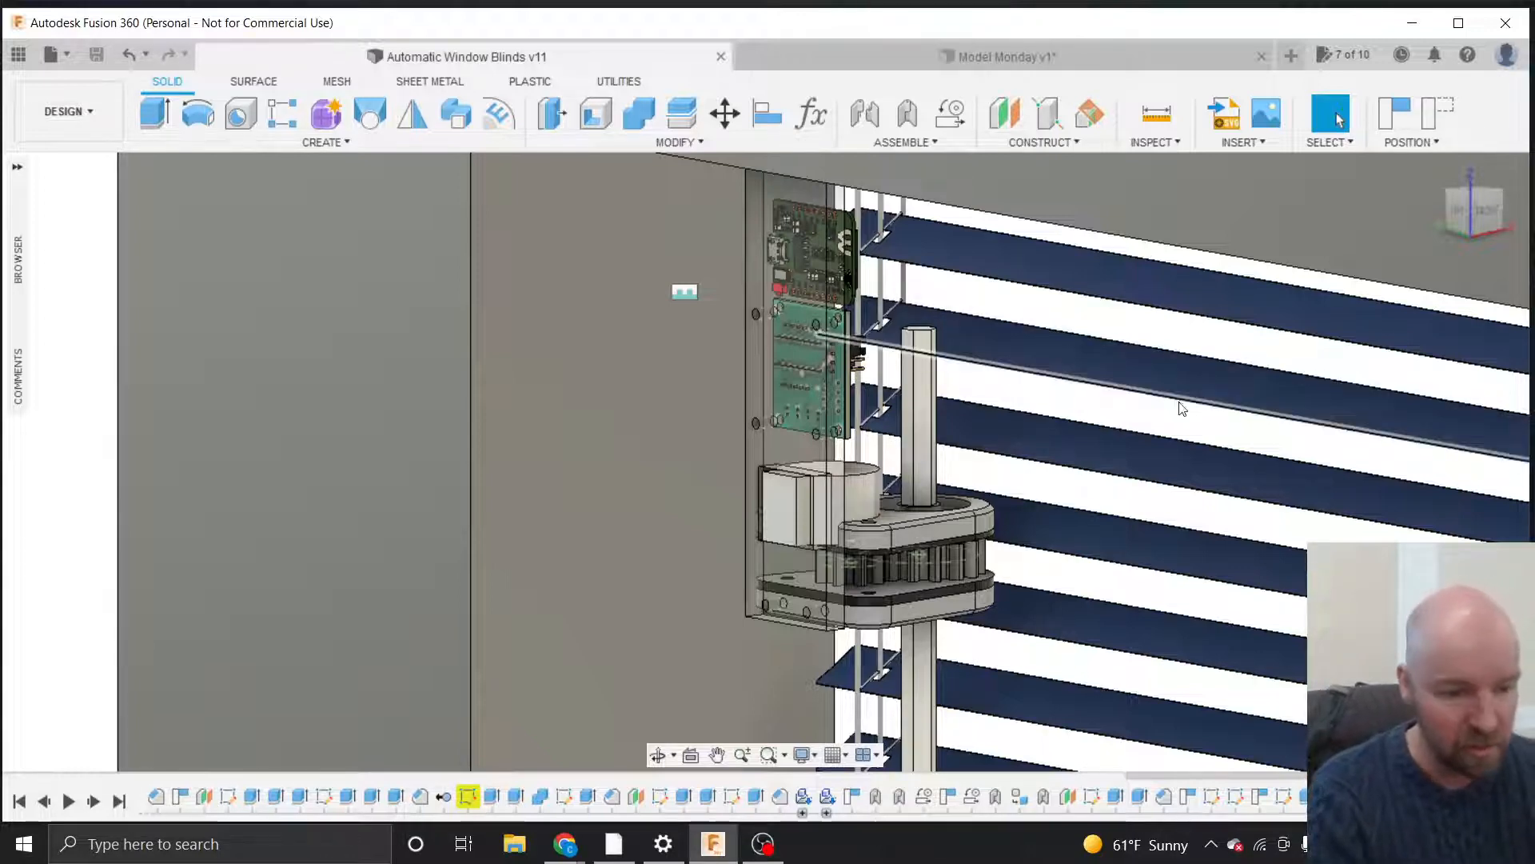
Examine the stepper motor and gear housing beside the blinds in the Automatic Window Blinds design.
{"action": "scroll", "coordinate": [998, 560], "scroll_direction": "up", "scroll_amount": 2}
{"action": "scroll", "coordinate": [999, 560], "scroll_direction": "up", "scroll_amount": 3}
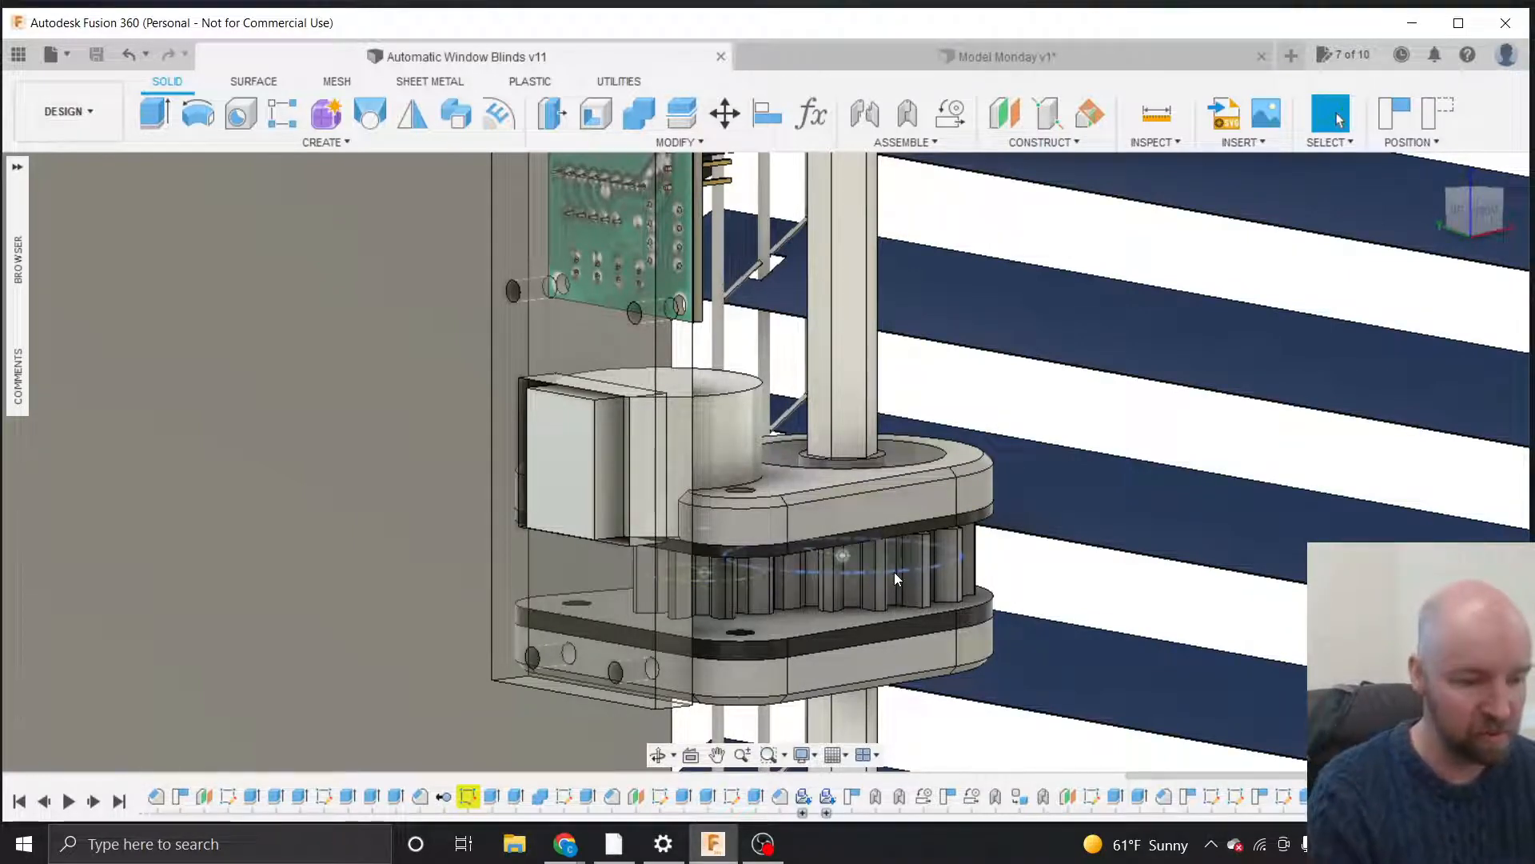
{"action": "left_click", "coordinate": [721, 408]}
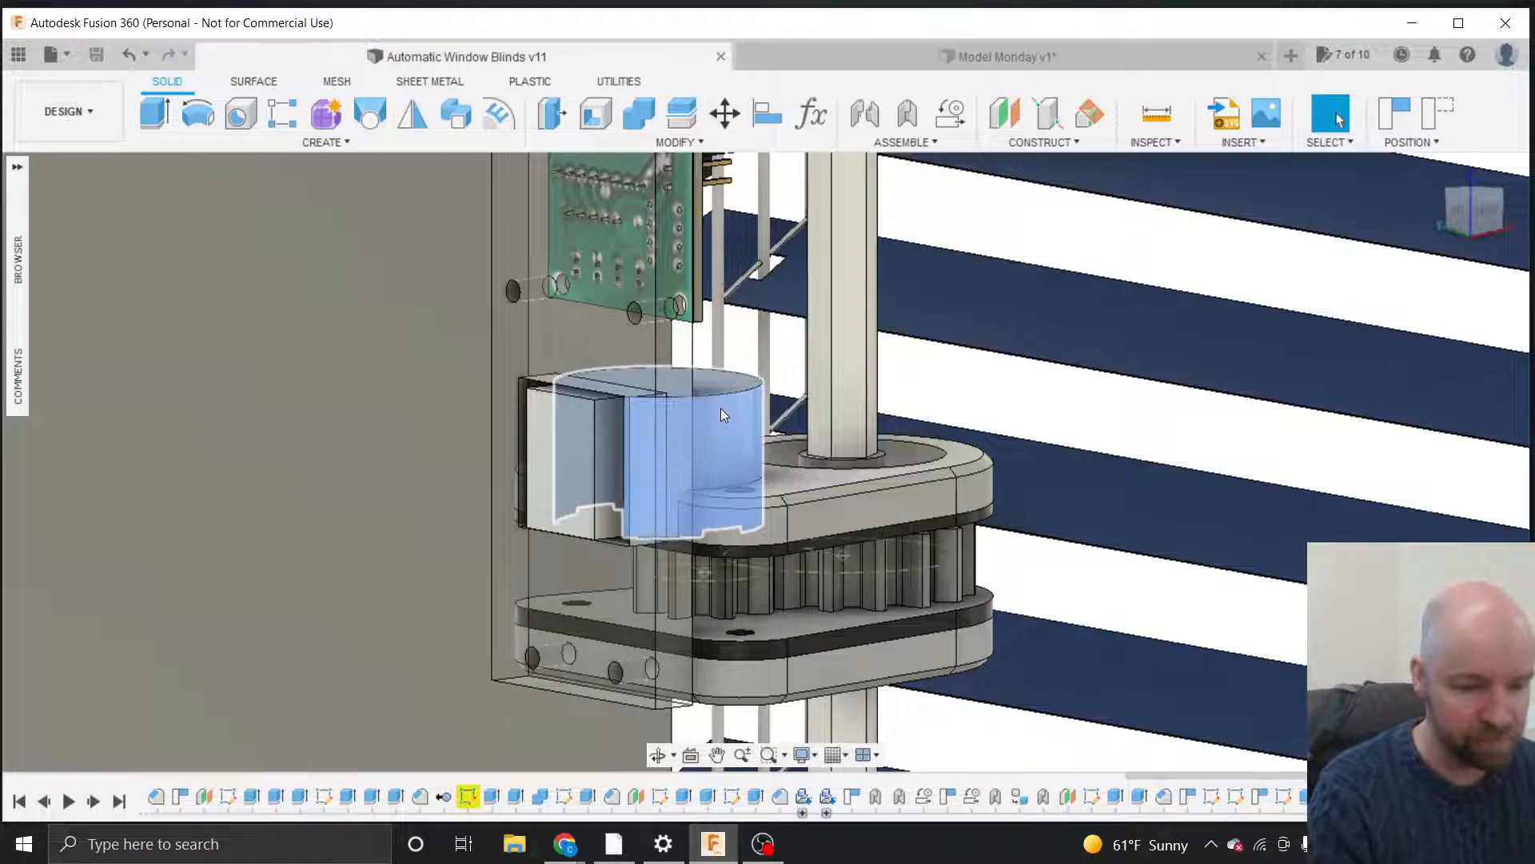
Switch to the Model Monday design and look through the list of all projects in the data panel.
{"action": "left_click", "coordinate": [1064, 59]}
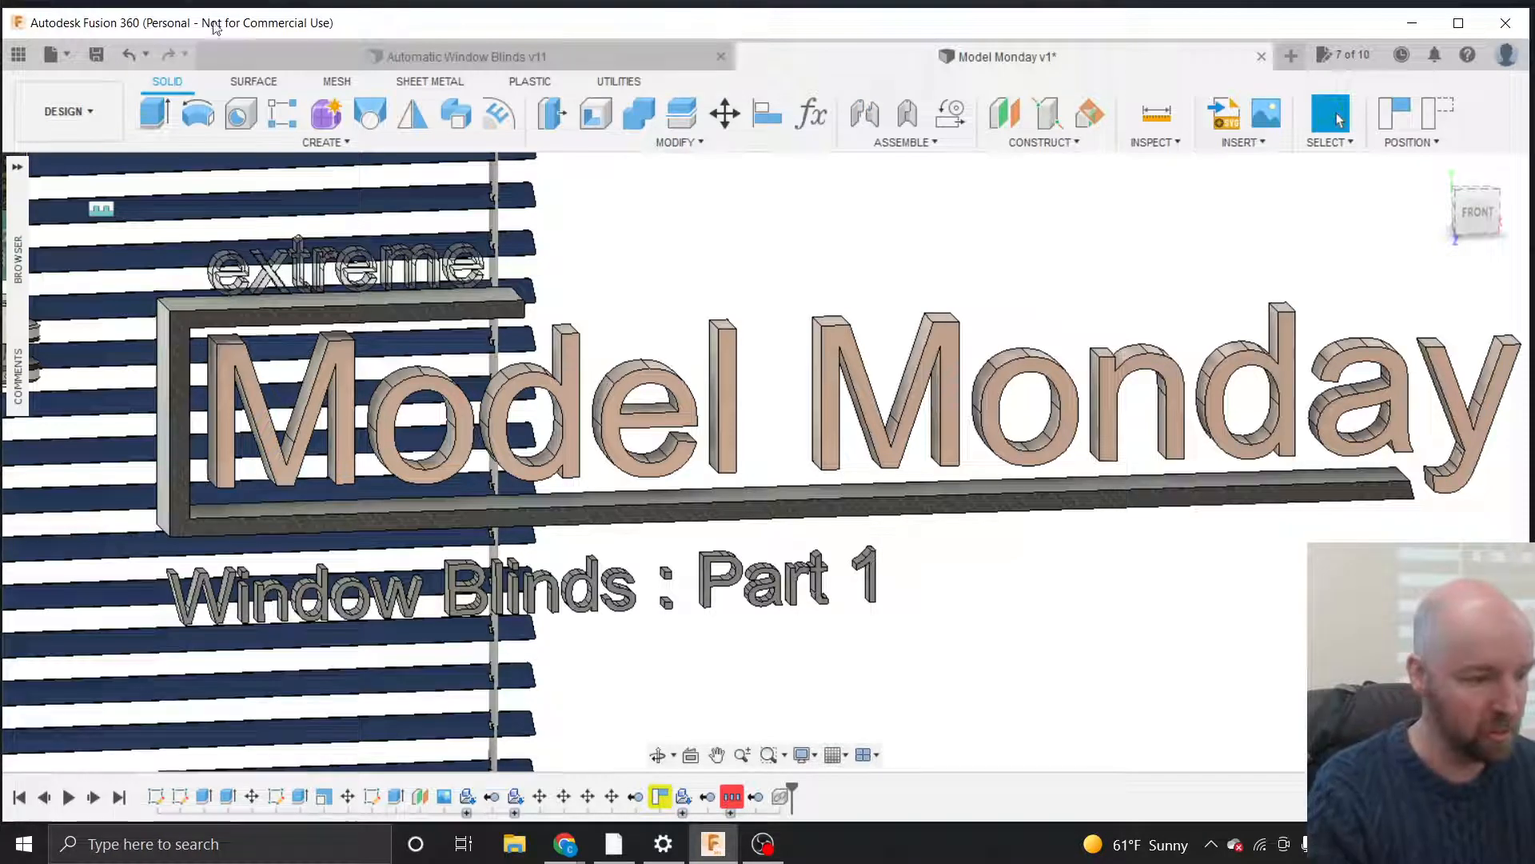
{"action": "left_click", "coordinate": [17, 54]}
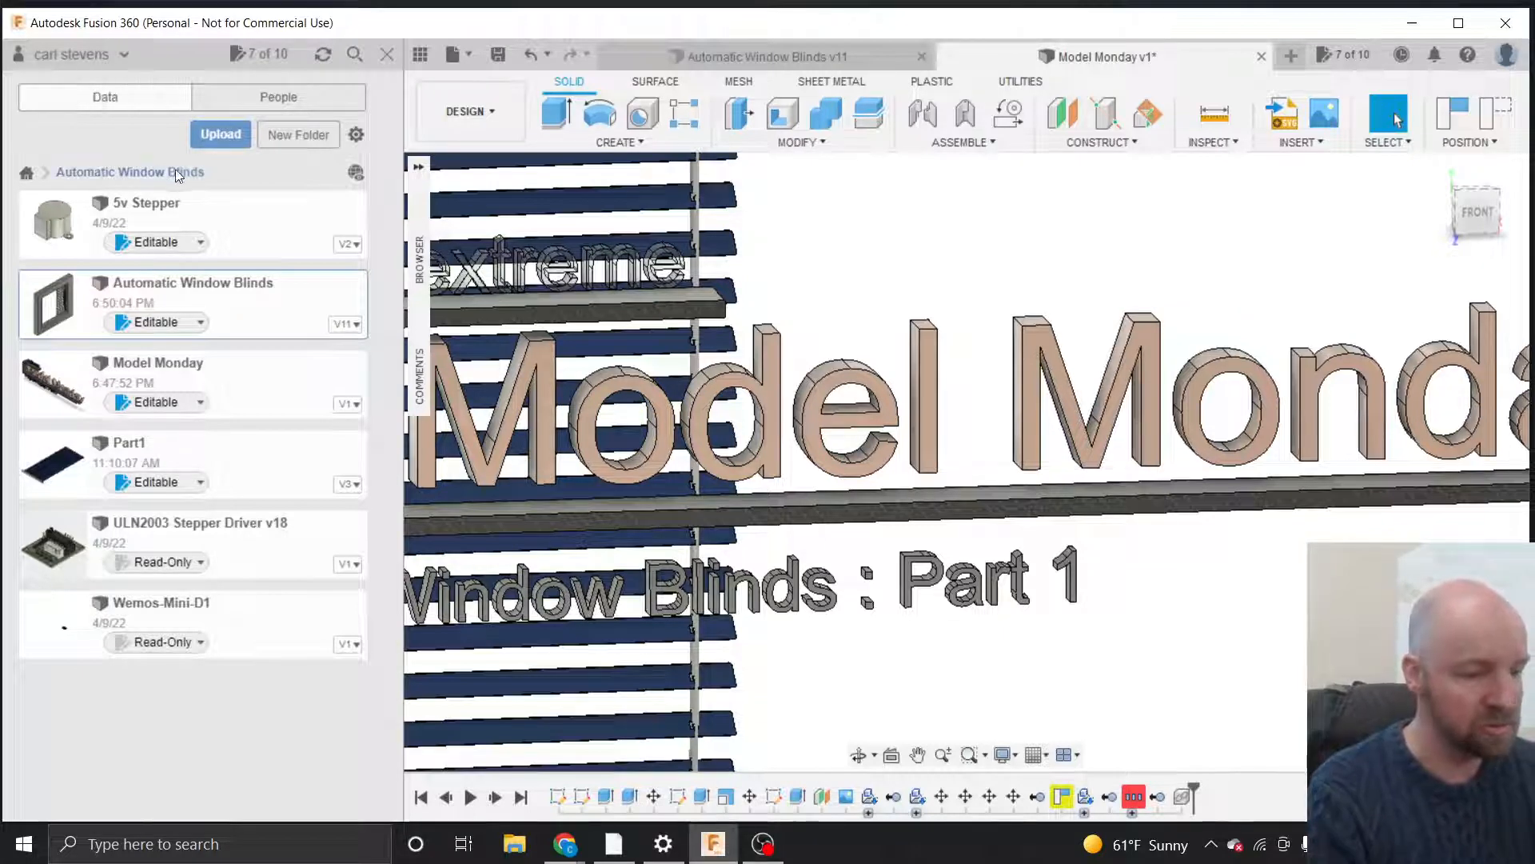
{"action": "left_click", "coordinate": [25, 174]}
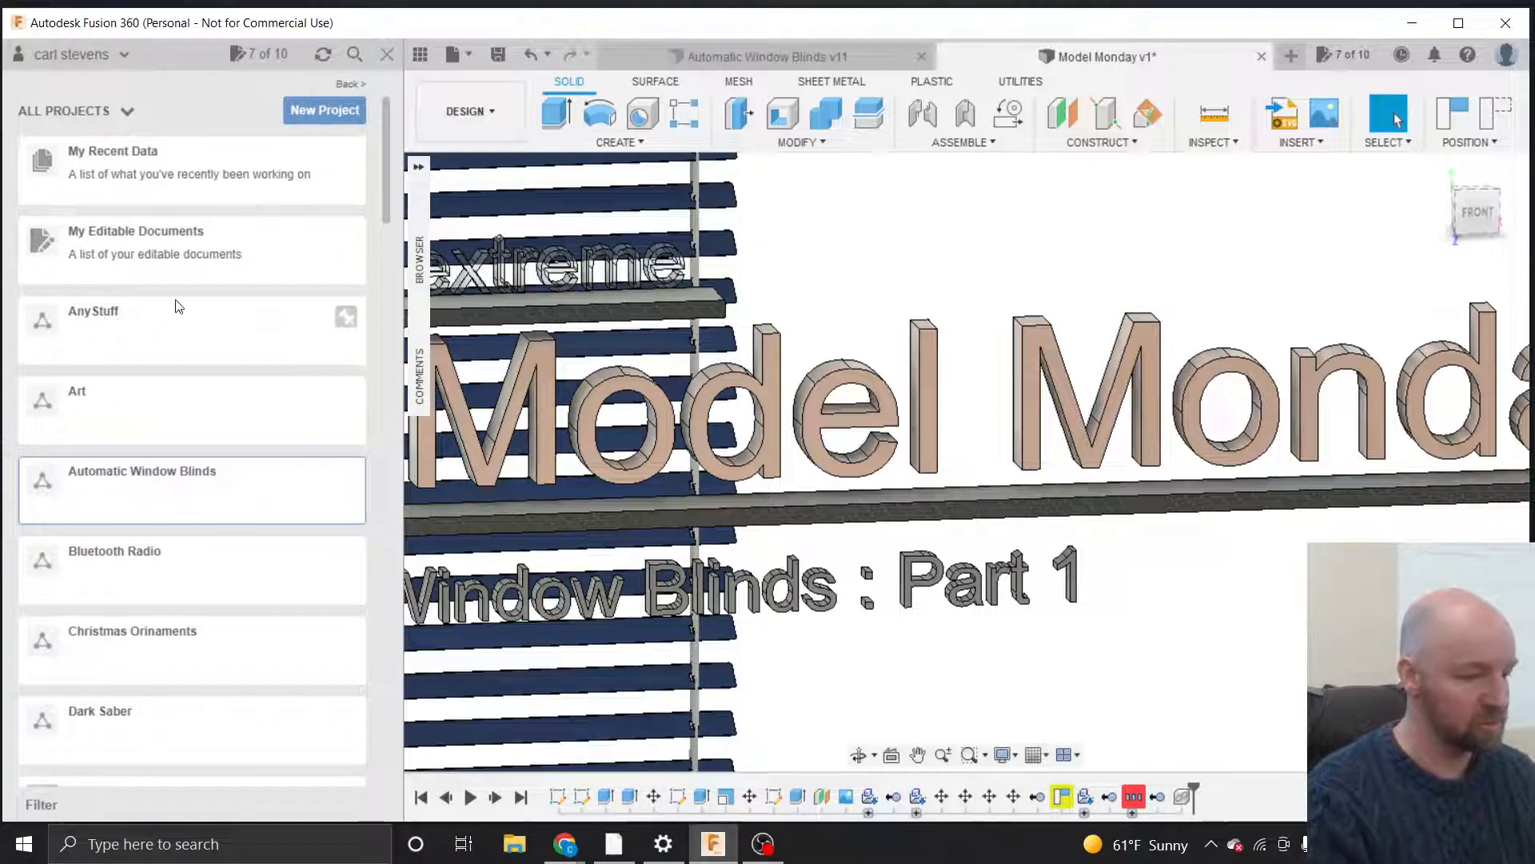
{"action": "scroll", "coordinate": [165, 478], "scroll_direction": "down", "scroll_amount": 7}
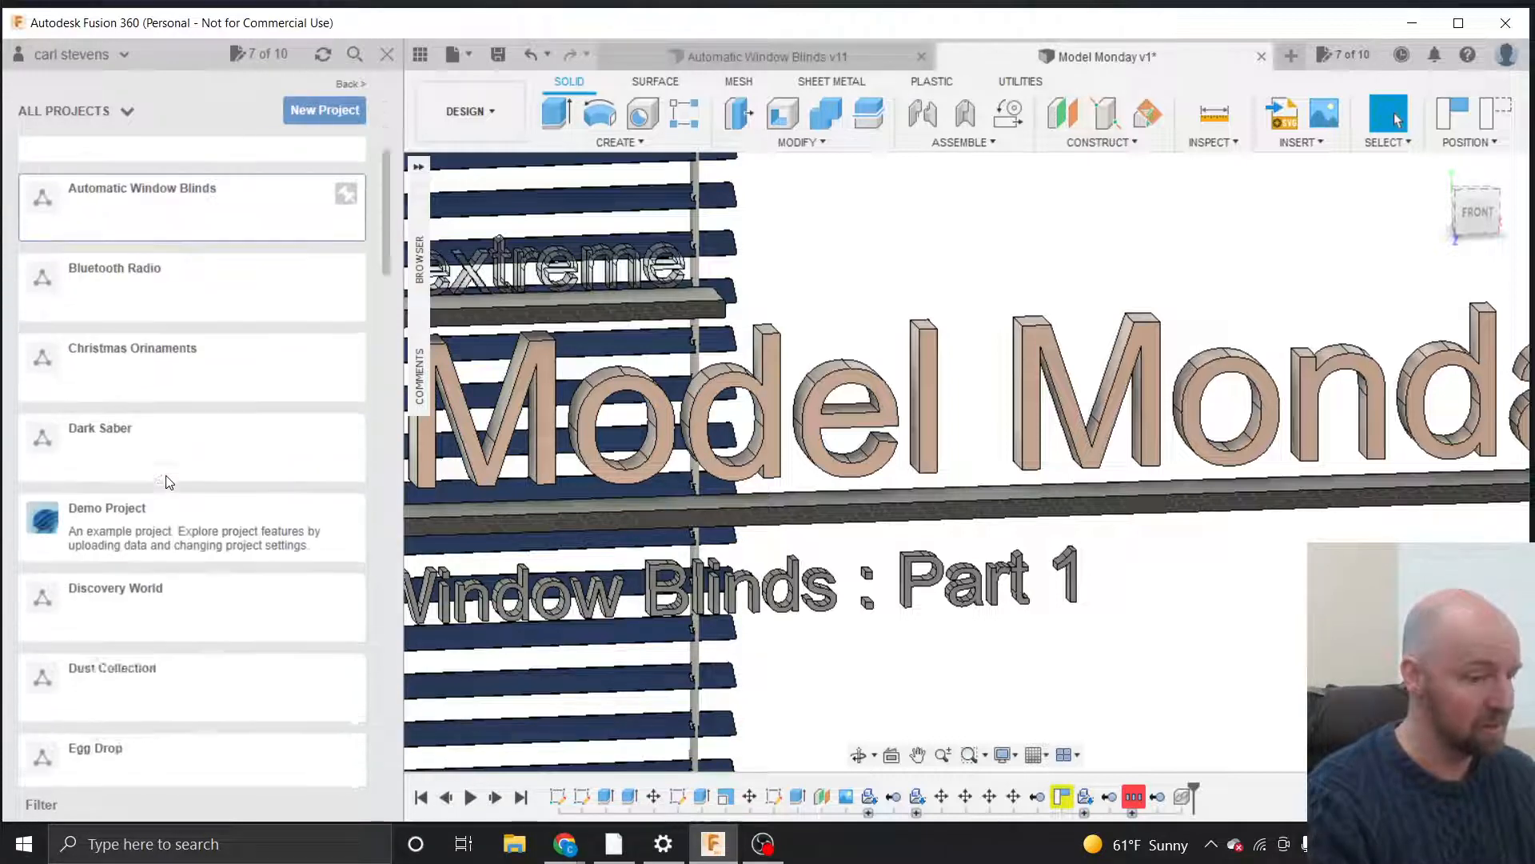
{"action": "scroll", "coordinate": [169, 480], "scroll_direction": "up", "scroll_amount": 8}
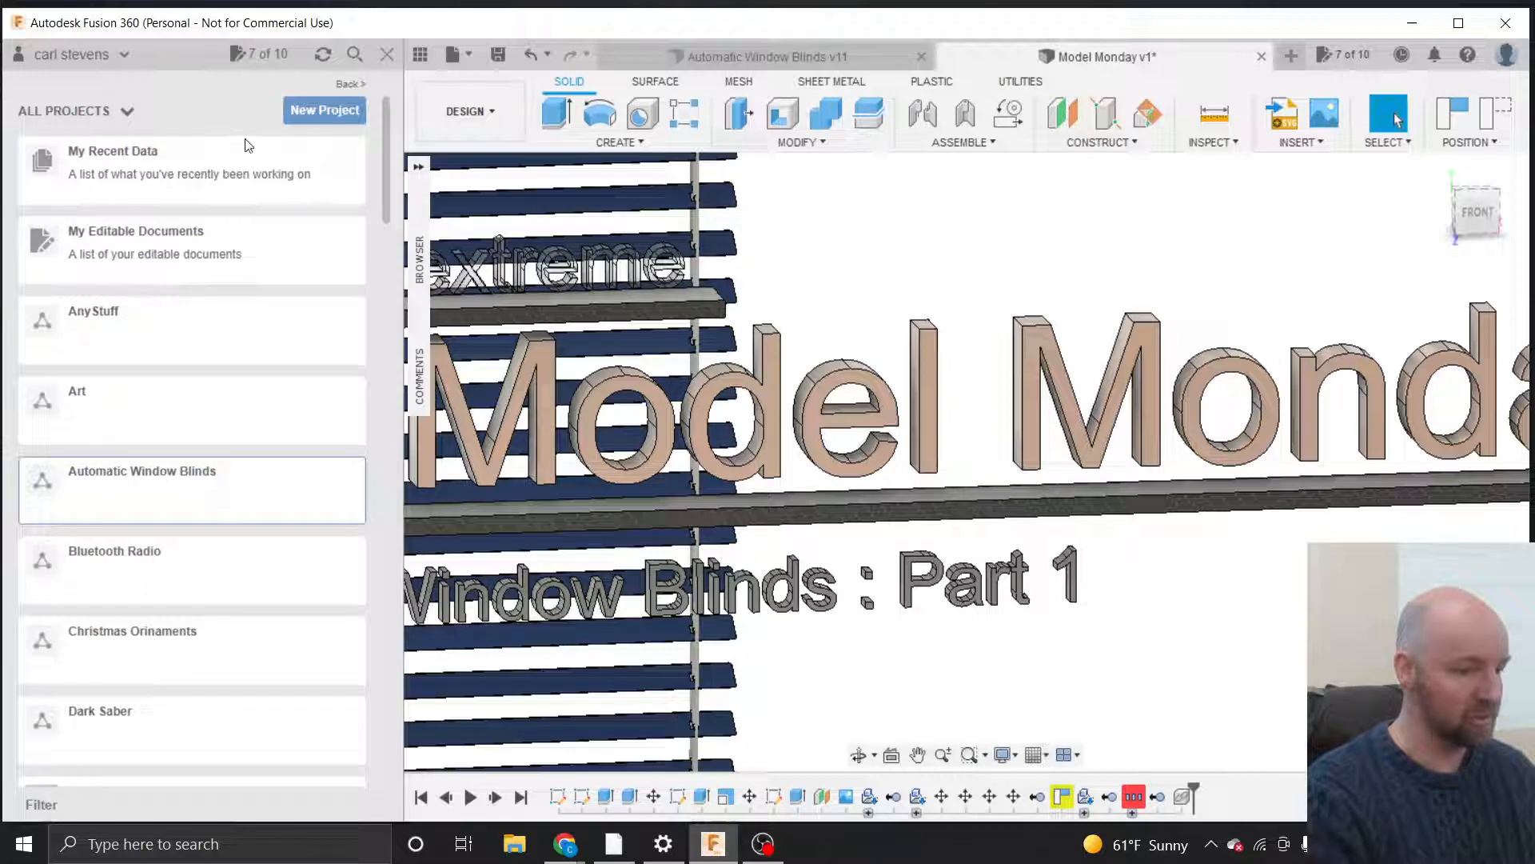
Abandon a new project entry and open the existing Automatic Window Blinds project in the data panel.
{"action": "left_click", "coordinate": [312, 112]}
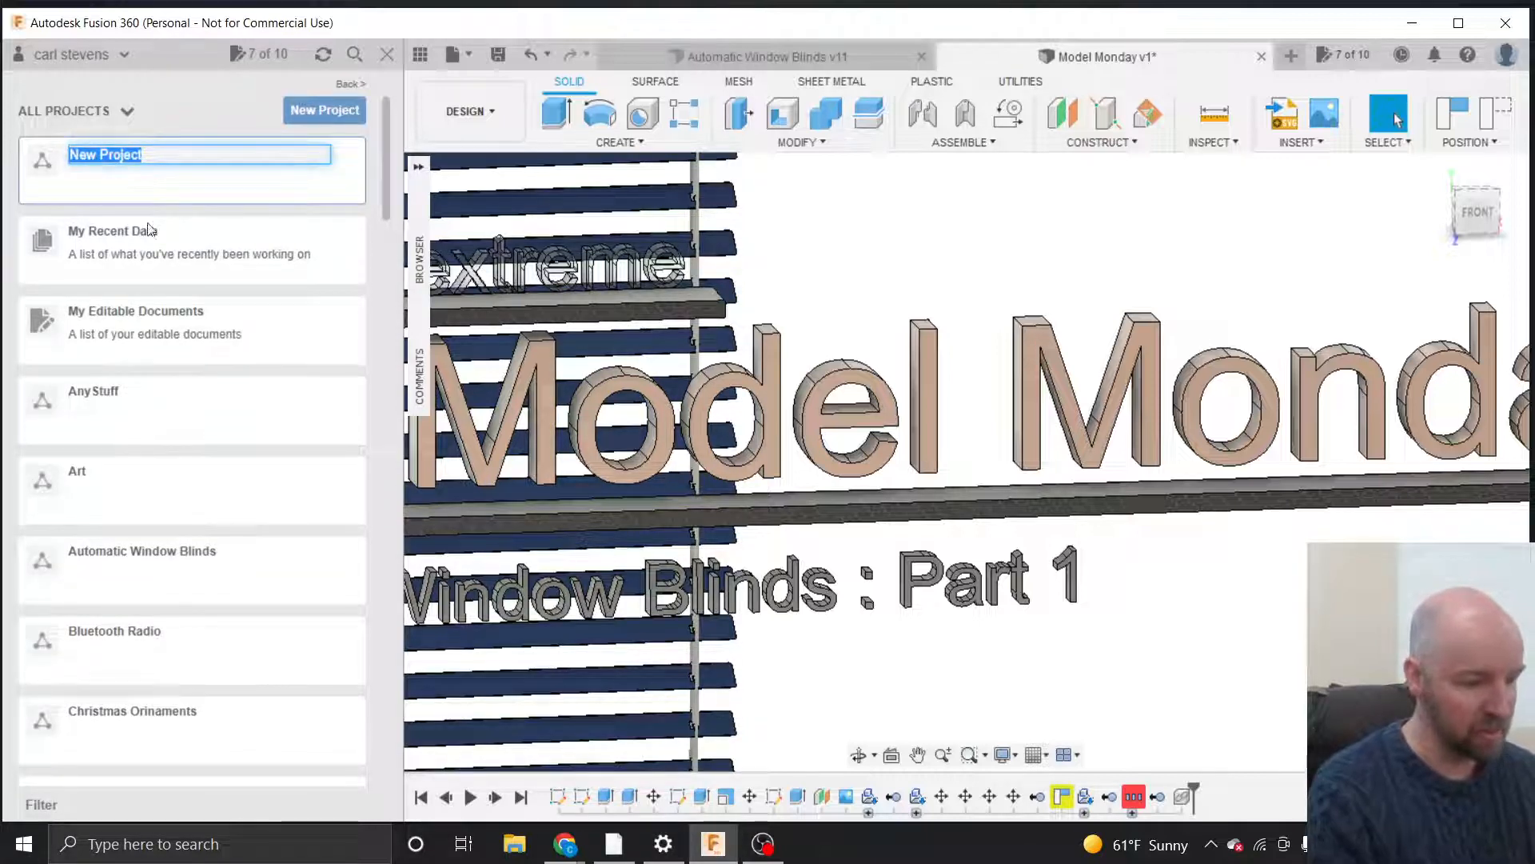
{"action": "left_click", "coordinate": [244, 320]}
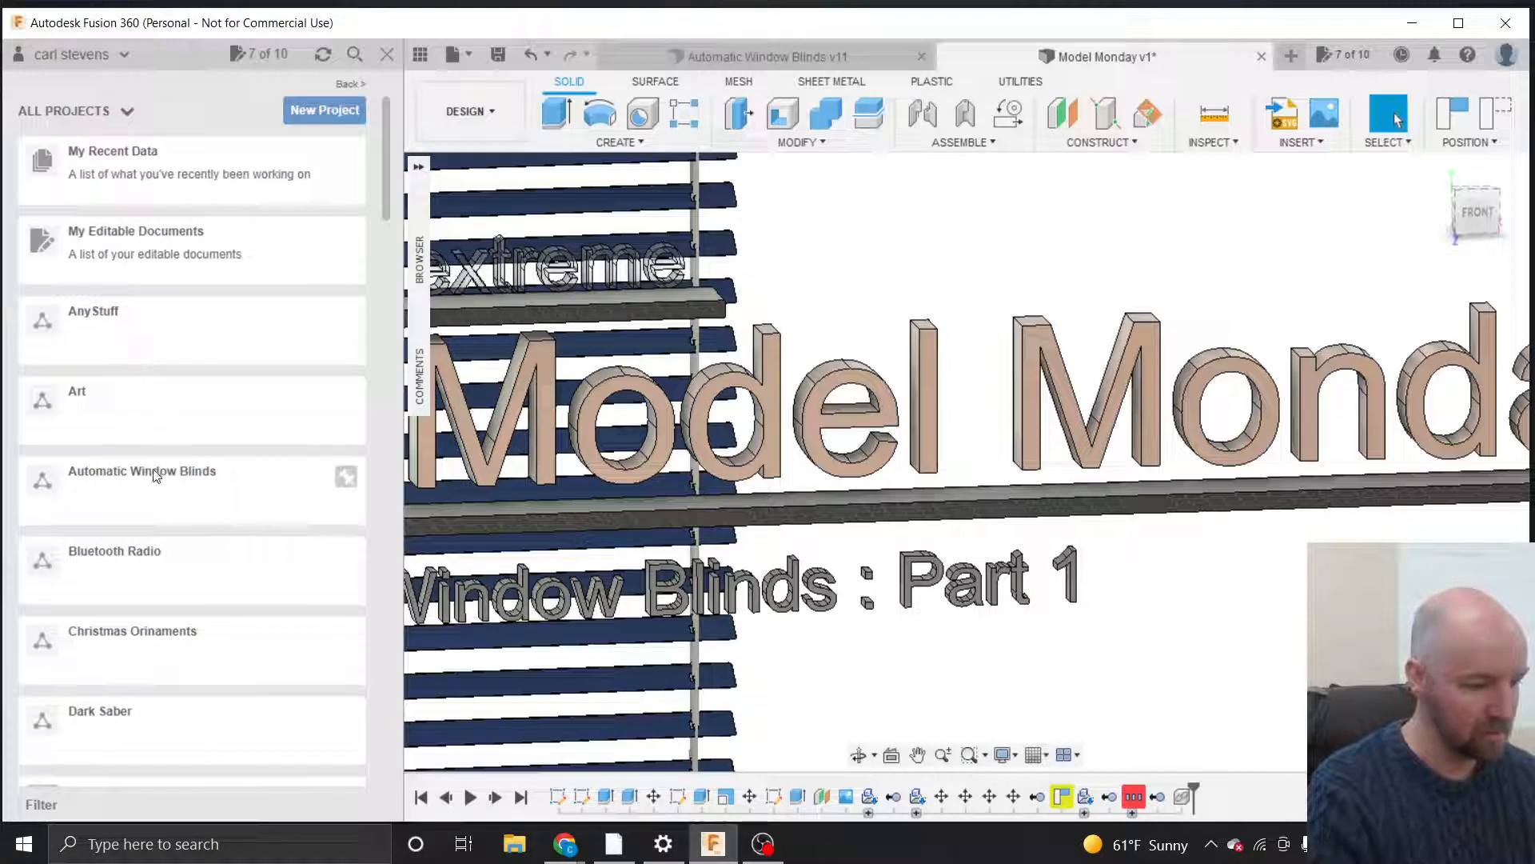
{"action": "left_click", "coordinate": [130, 488]}
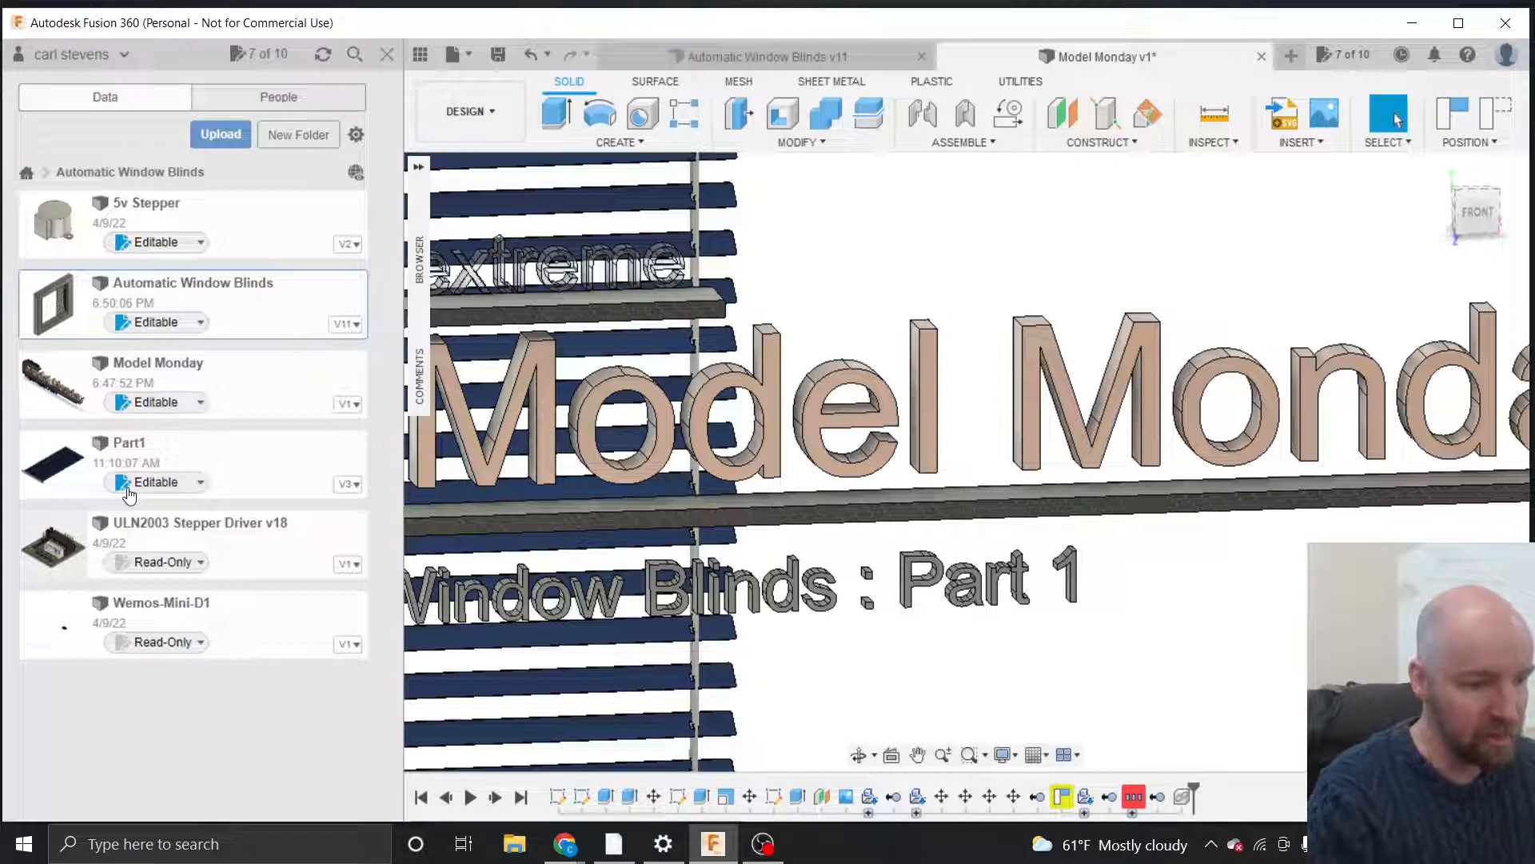
{"action": "left_click", "coordinate": [145, 171]}
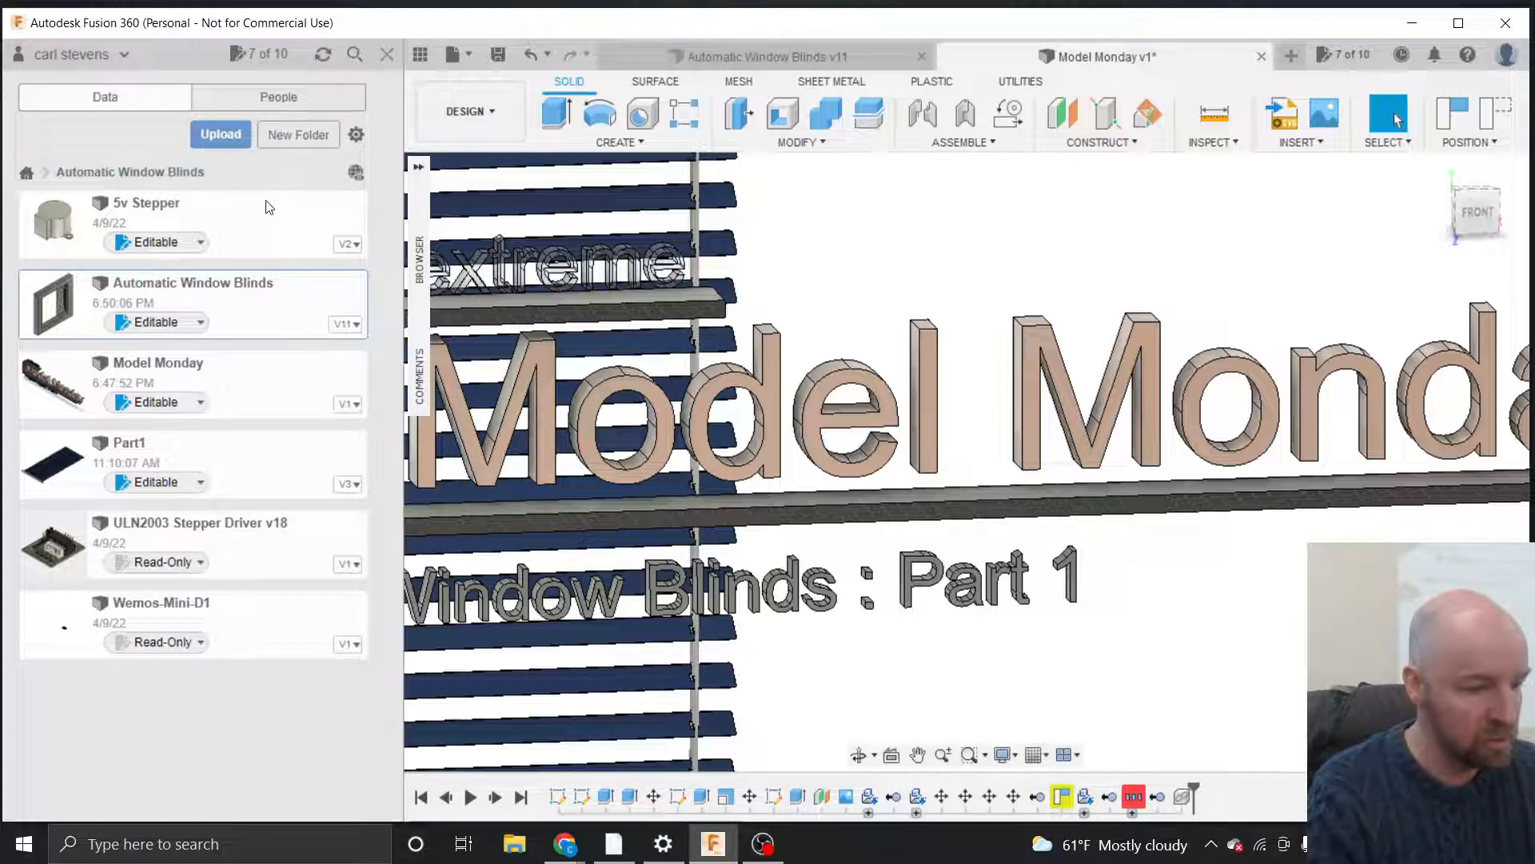
{"action": "left_click", "coordinate": [174, 172]}
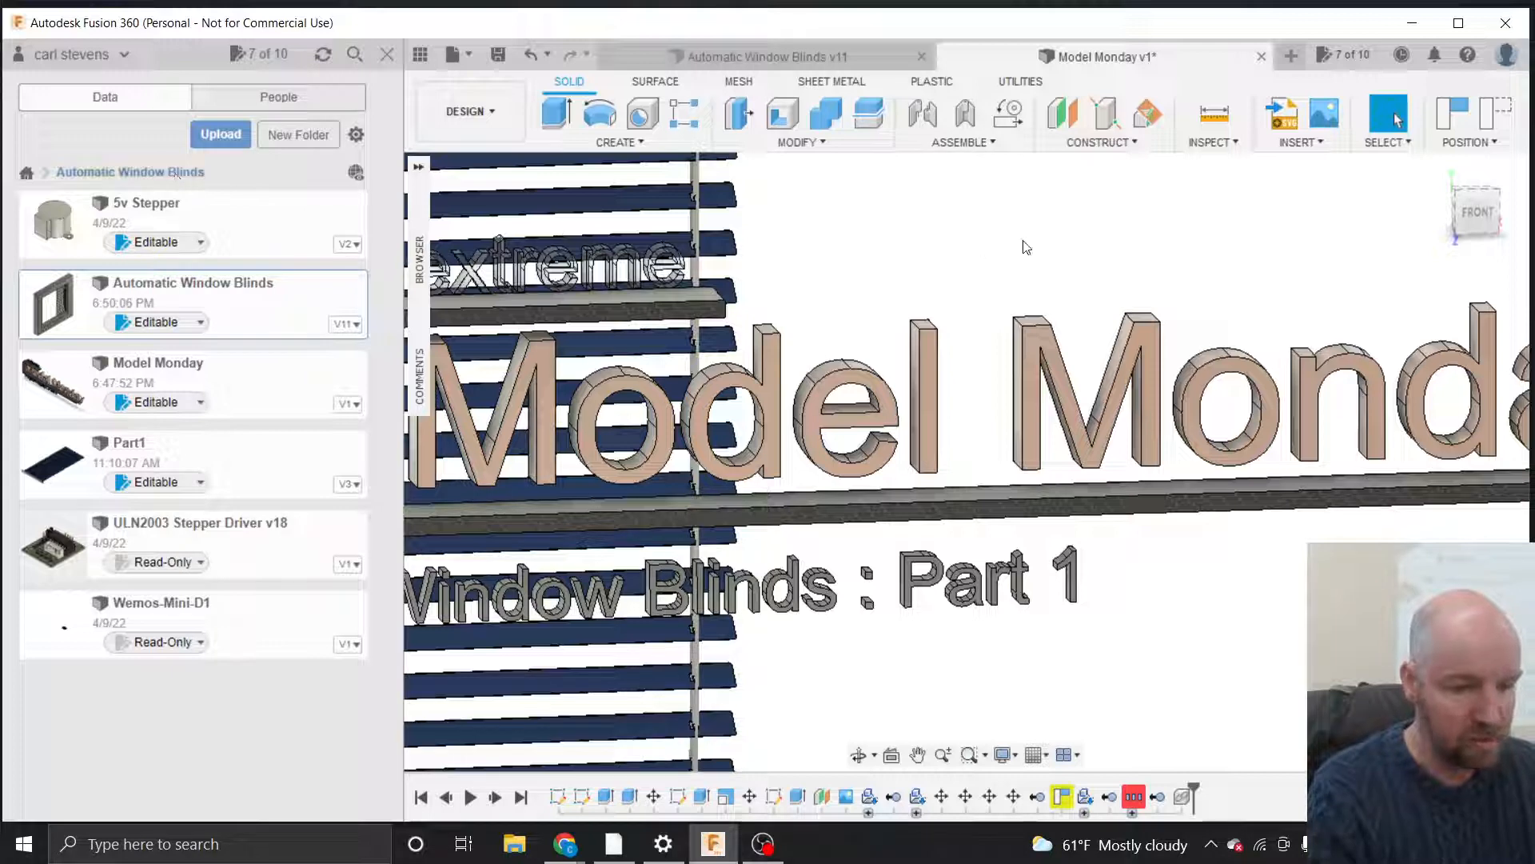
Create a new empty design, expand its browser tree and close the data panel.
{"action": "left_click", "coordinate": [1292, 57]}
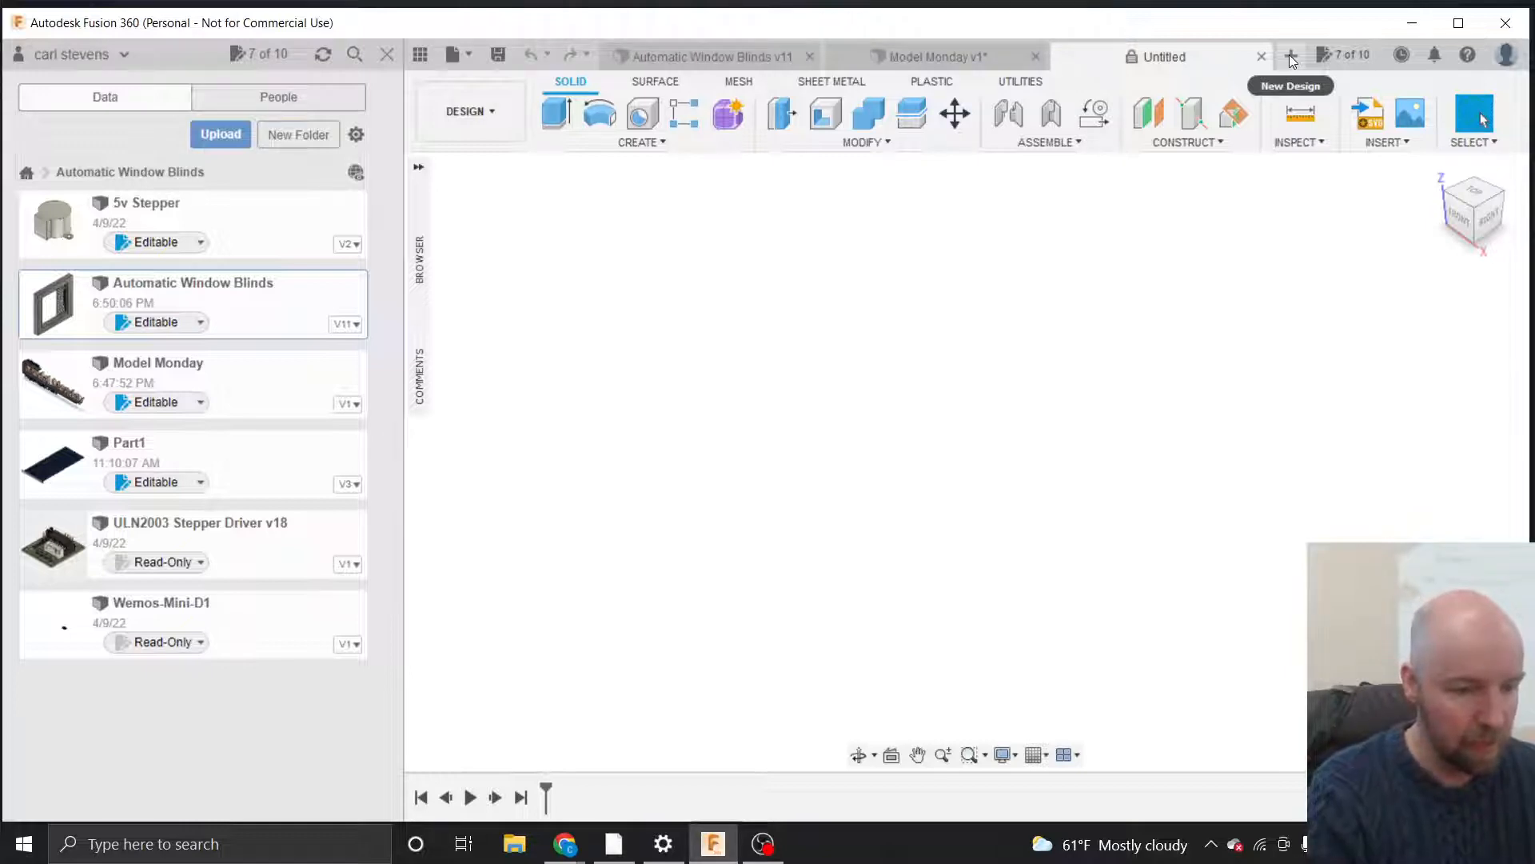
{"action": "left_click", "coordinate": [418, 168]}
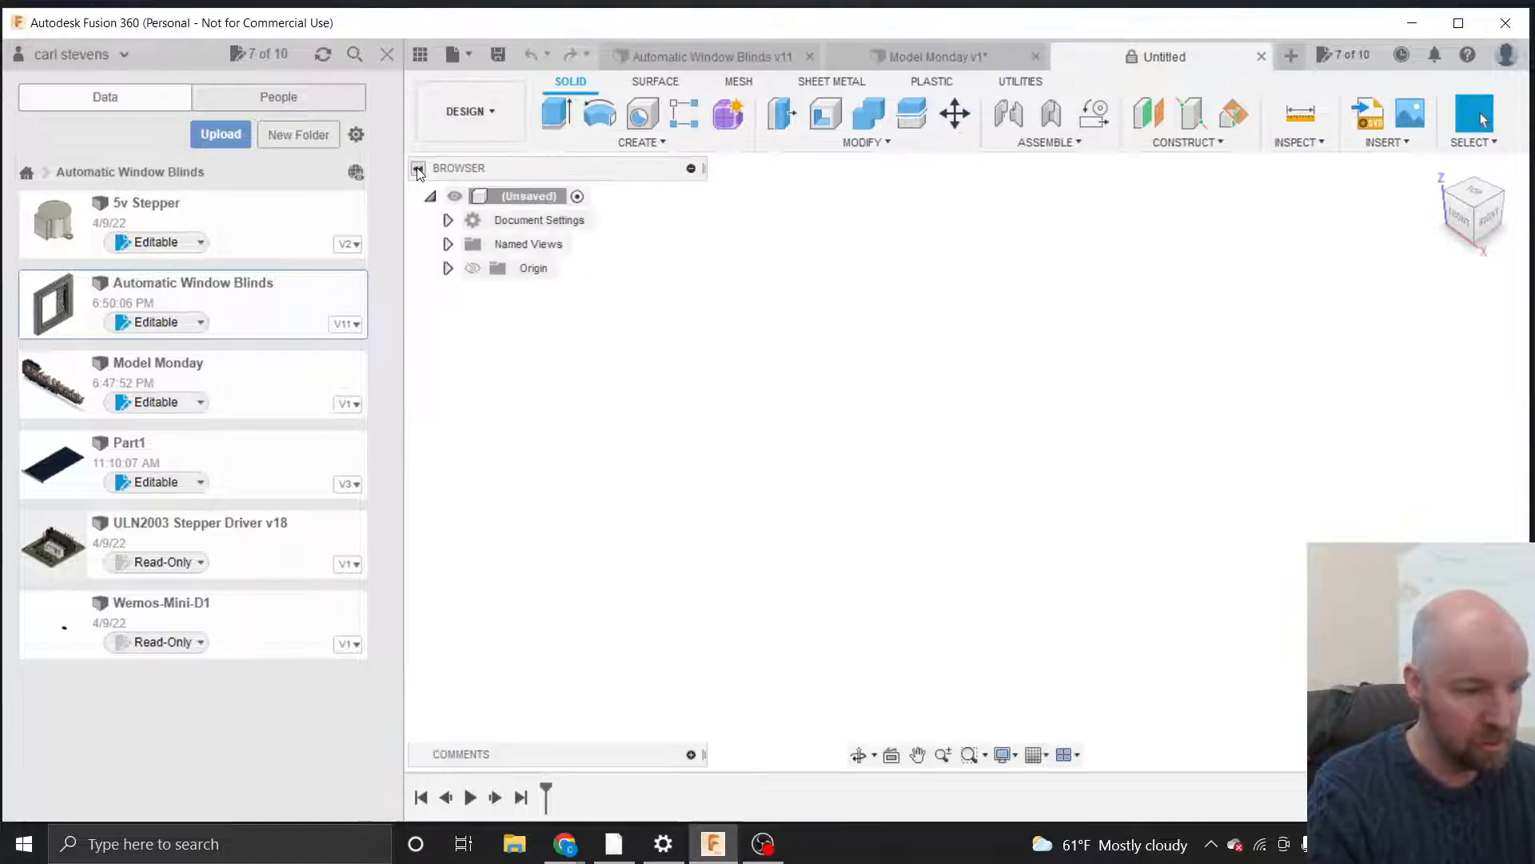
{"action": "left_click", "coordinate": [385, 56]}
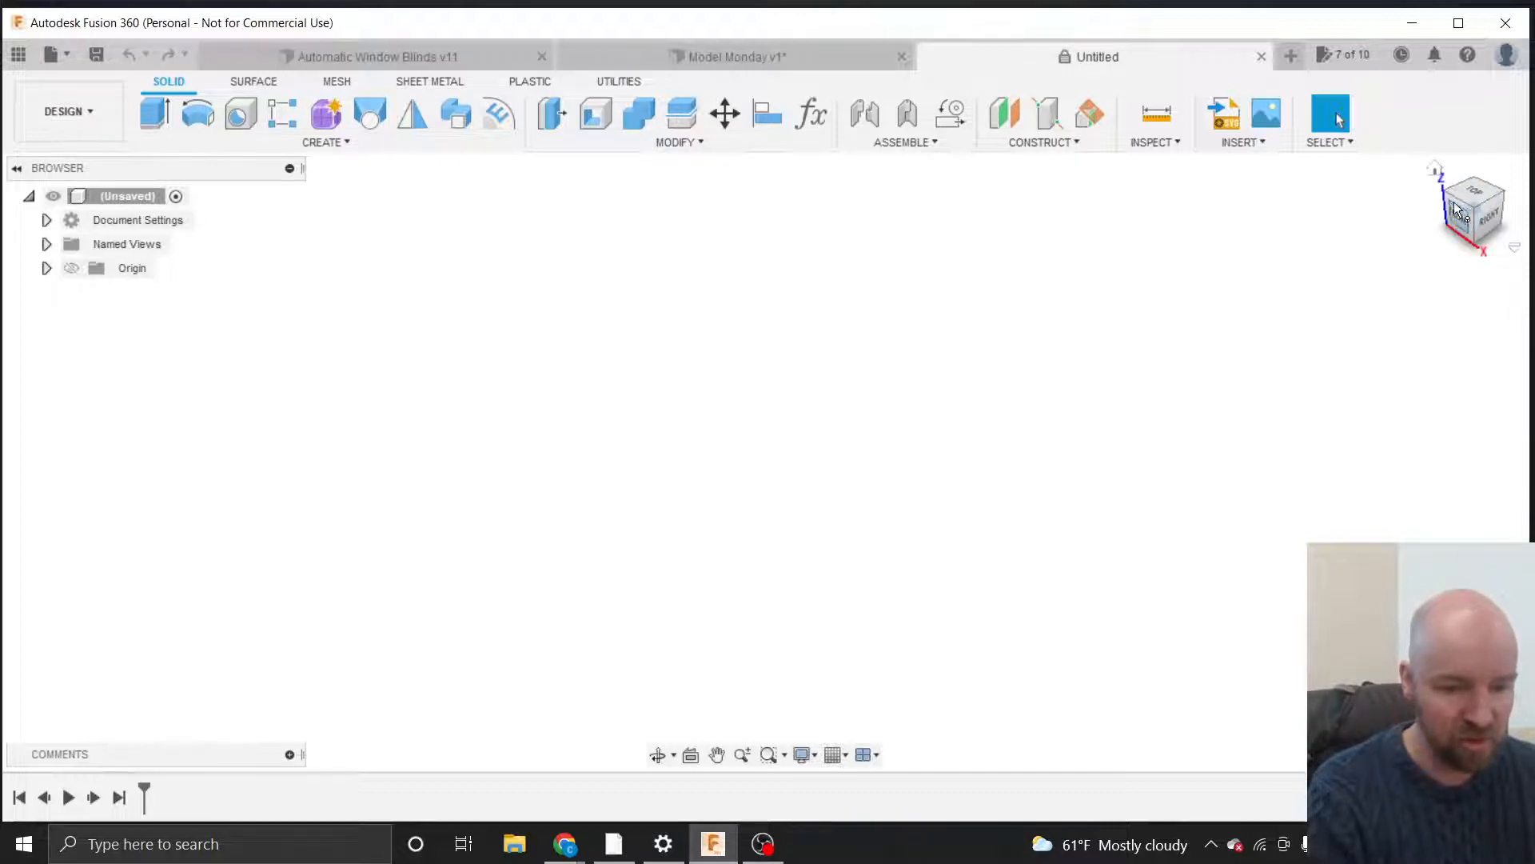
Compare the Model Monday design's viewport and browser tree with those of the empty untitled design.
{"action": "left_click_drag", "start_coordinate": [1462, 215], "coordinate": [1479, 204]}
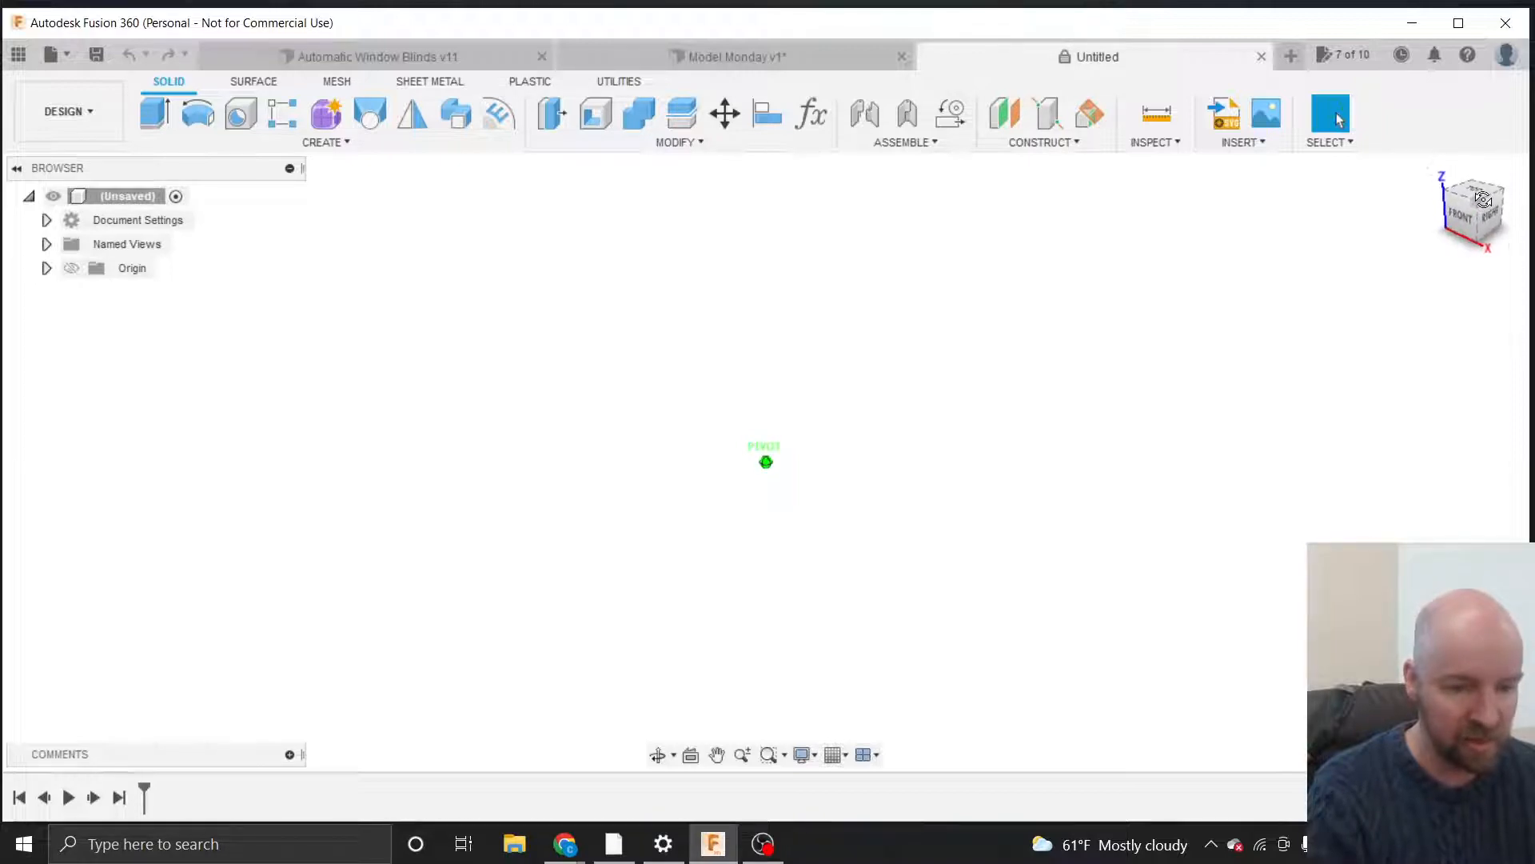
{"action": "left_click", "coordinate": [837, 56]}
{"action": "mouse_move", "coordinate": [1470, 213]}
{"action": "left_mouse_down"}
{"action": "mouse_move", "coordinate": [1488, 226]}
{"action": "mouse_move", "coordinate": [1478, 218]}
{"action": "left_mouse_up"}
{"action": "left_click", "coordinate": [1145, 55]}
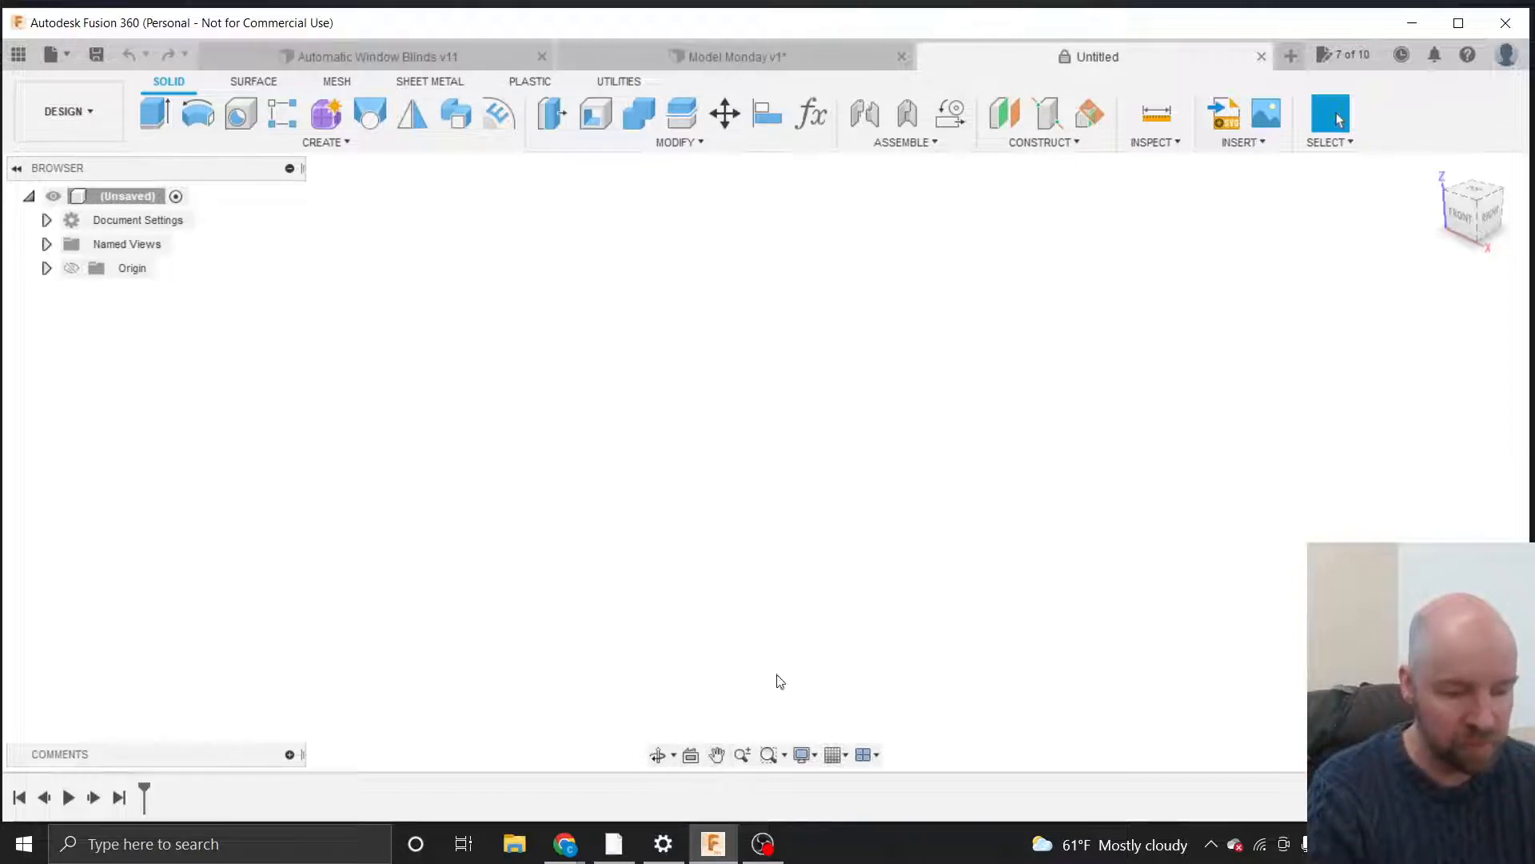
{"action": "left_click", "coordinate": [807, 55]}
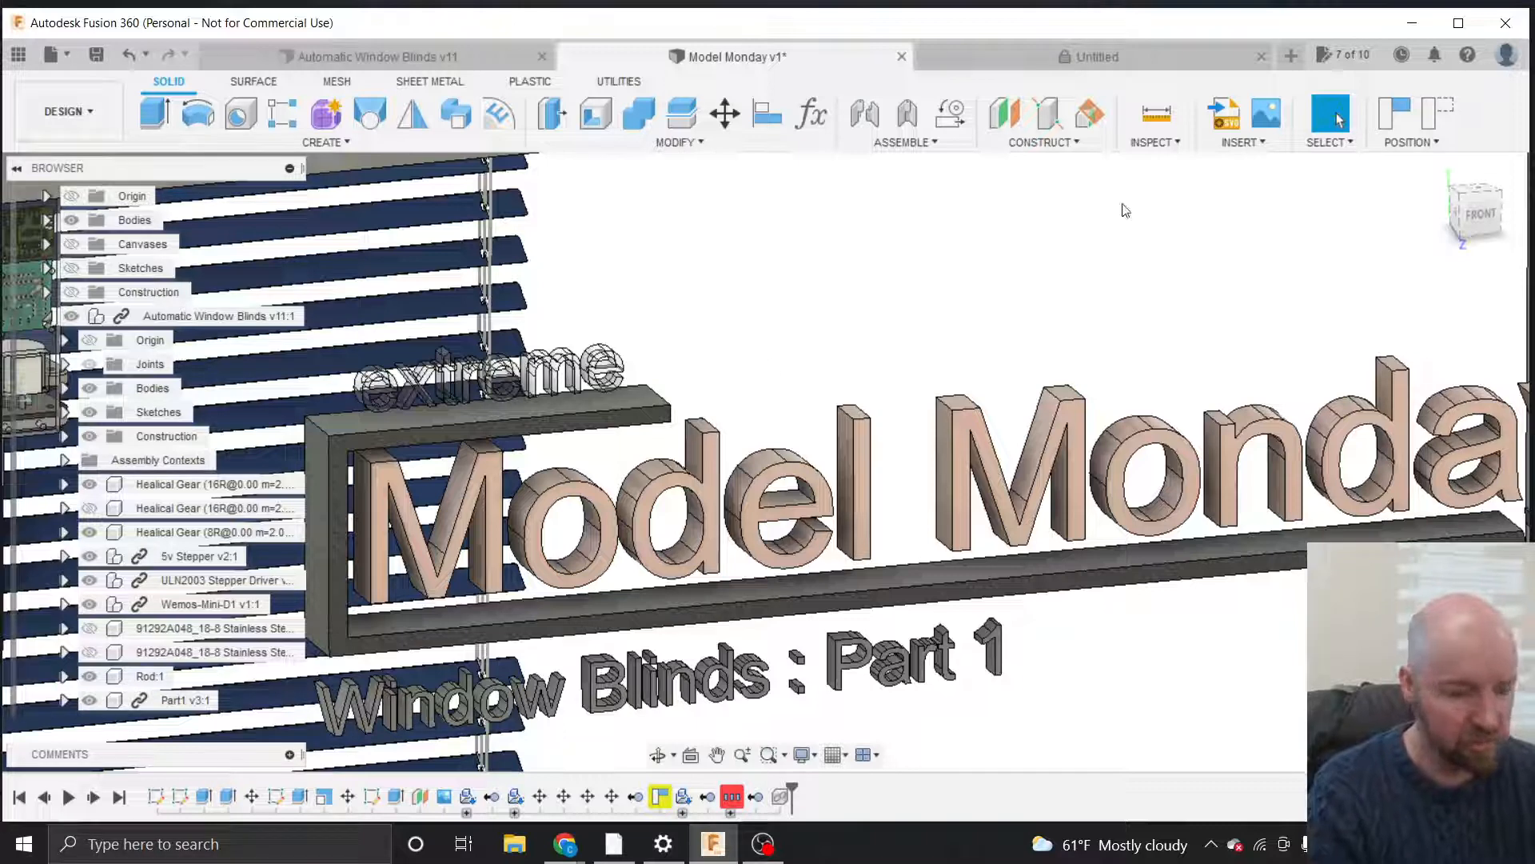
{"action": "left_click", "coordinate": [1028, 54]}
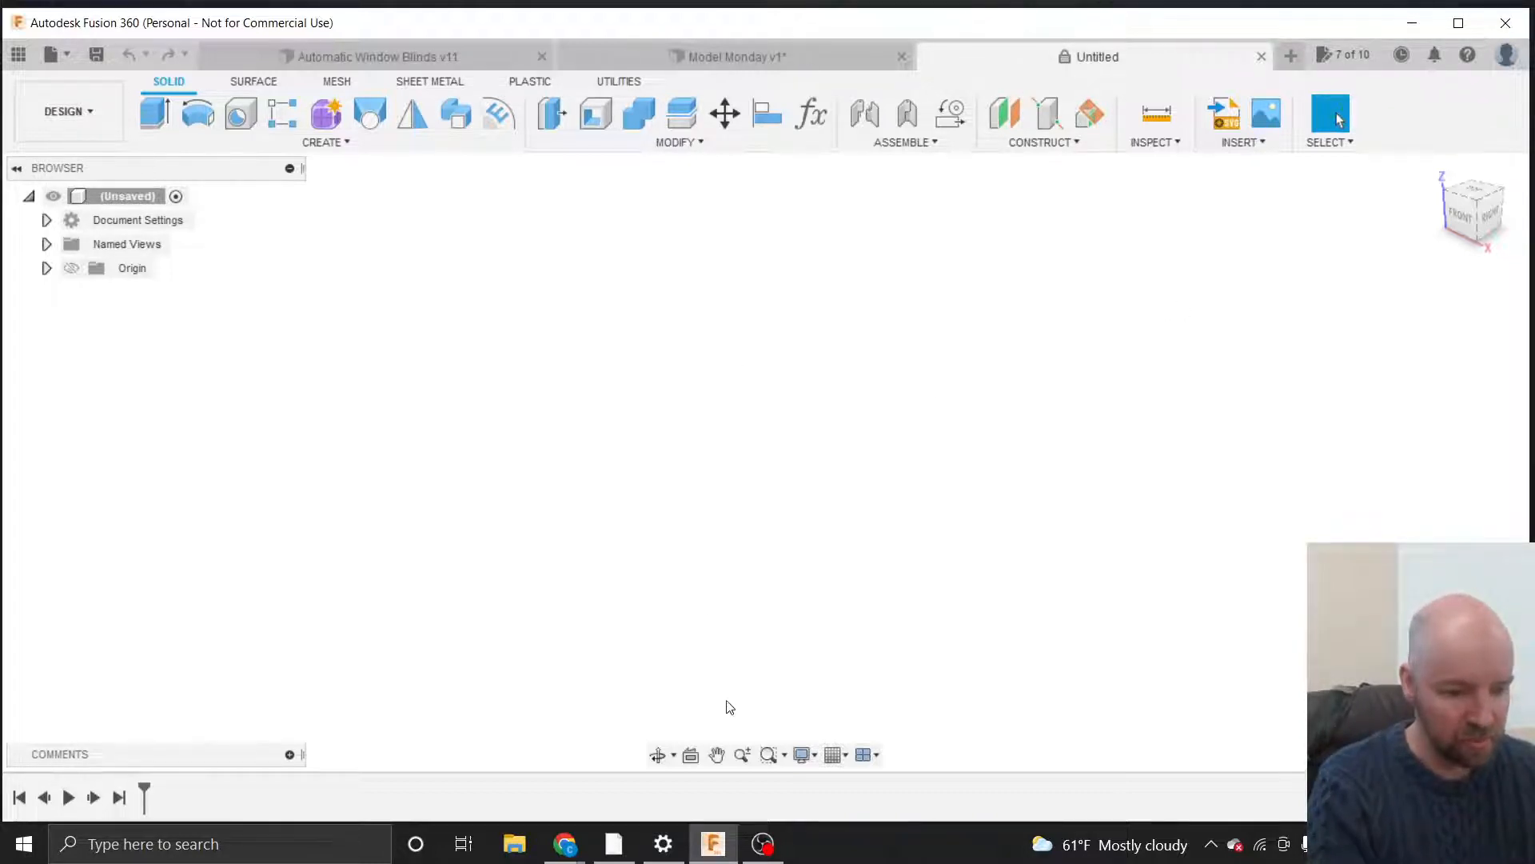
{"action": "left_click", "coordinate": [683, 59]}
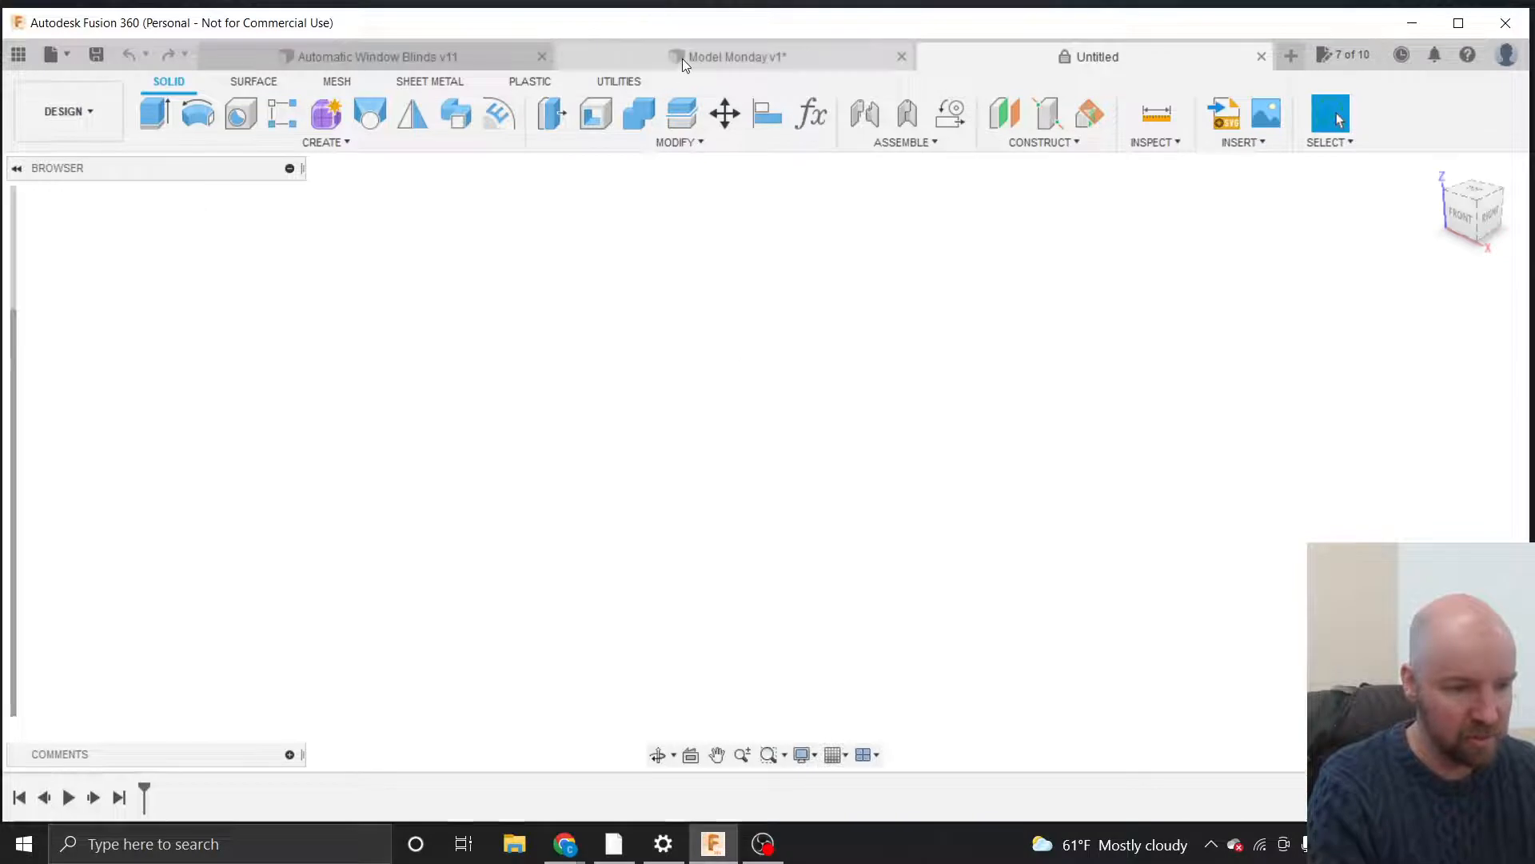
{"action": "scroll", "coordinate": [677, 392], "scroll_direction": "up", "scroll_amount": 5}
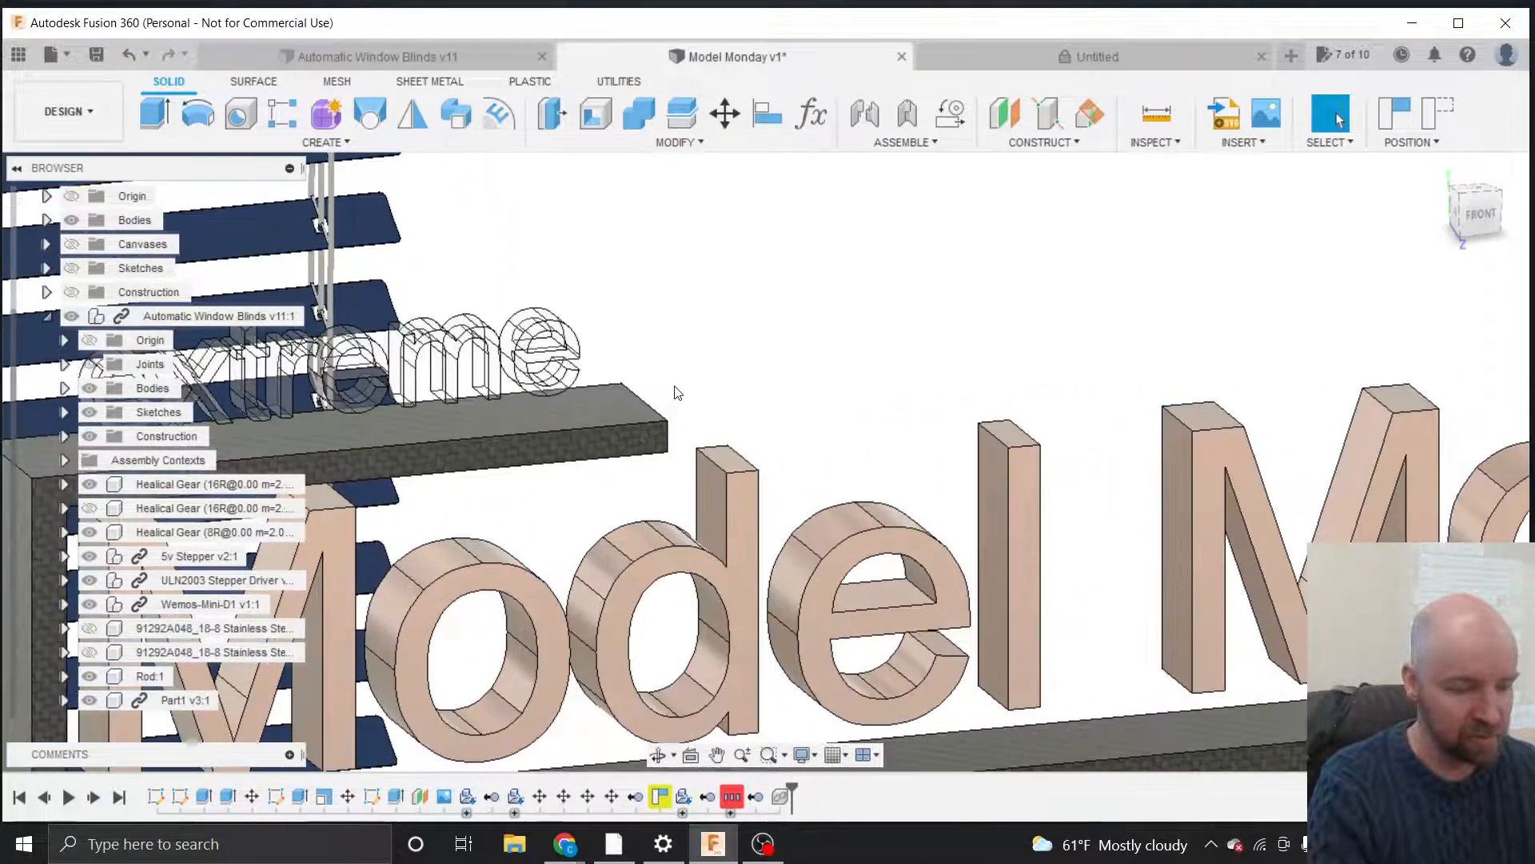
{"action": "scroll", "coordinate": [677, 392], "scroll_direction": "down", "scroll_amount": 3}
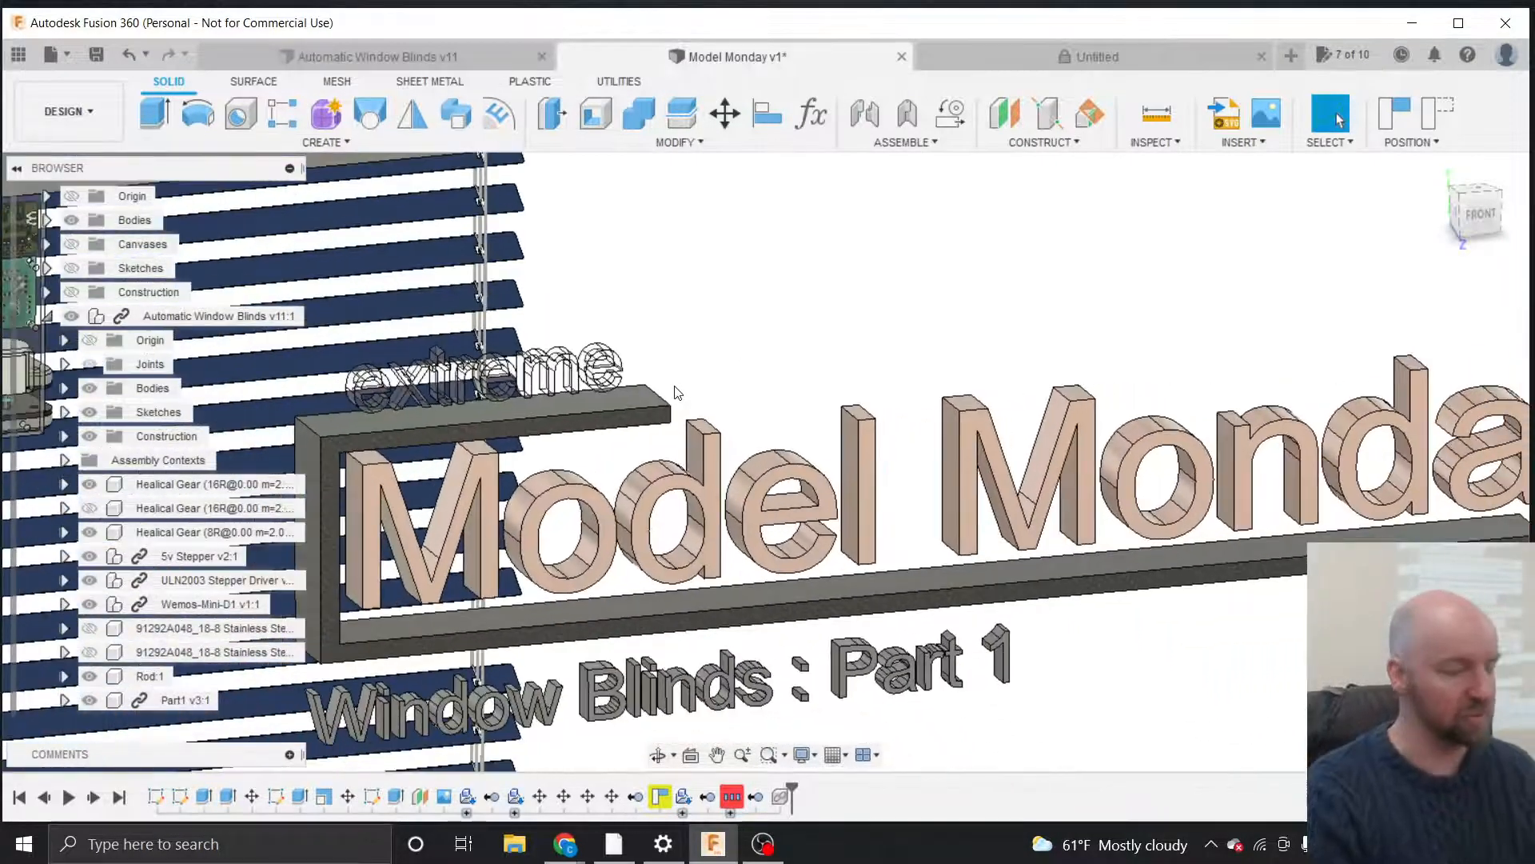
{"action": "scroll", "coordinate": [677, 392], "scroll_direction": "down", "scroll_amount": 2}
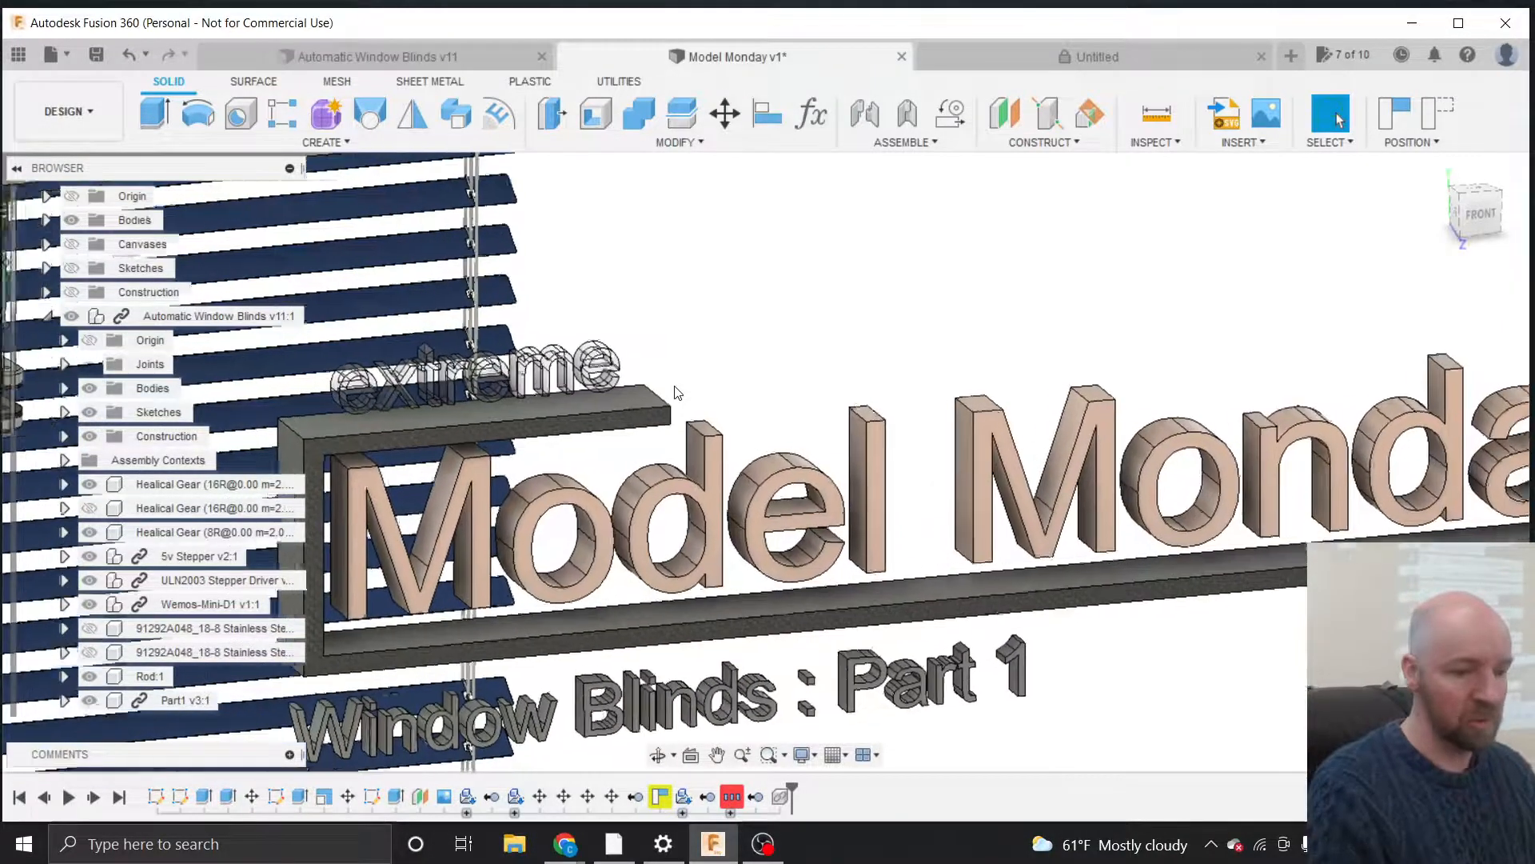
{"action": "left_click", "coordinate": [986, 54]}
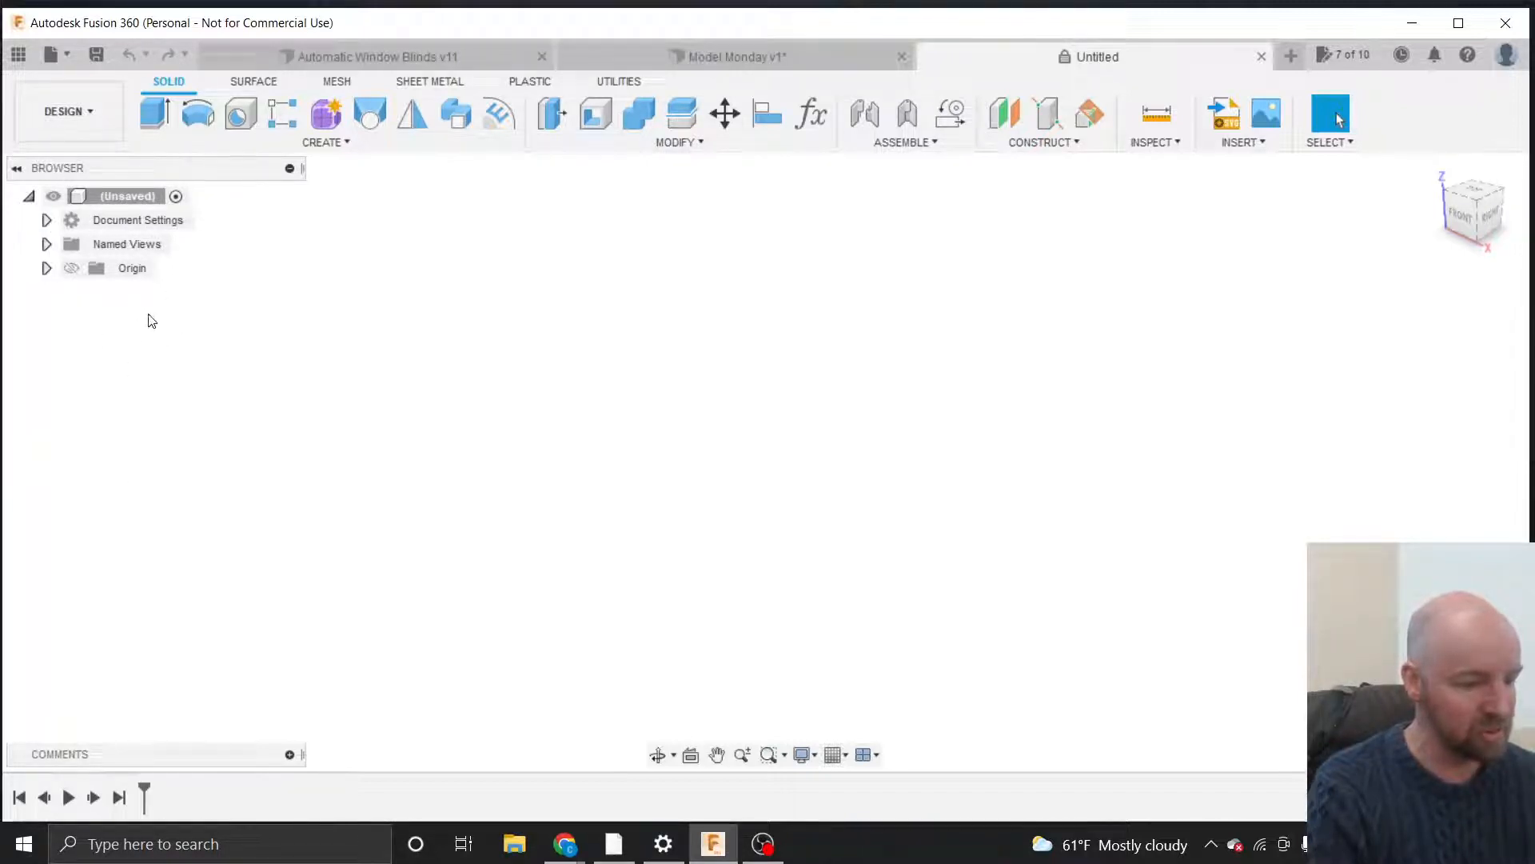
In the Model Monday design, collapse the linked Automatic Window Blinds component and make the top-level sketches visible.
{"action": "left_click", "coordinate": [632, 60]}
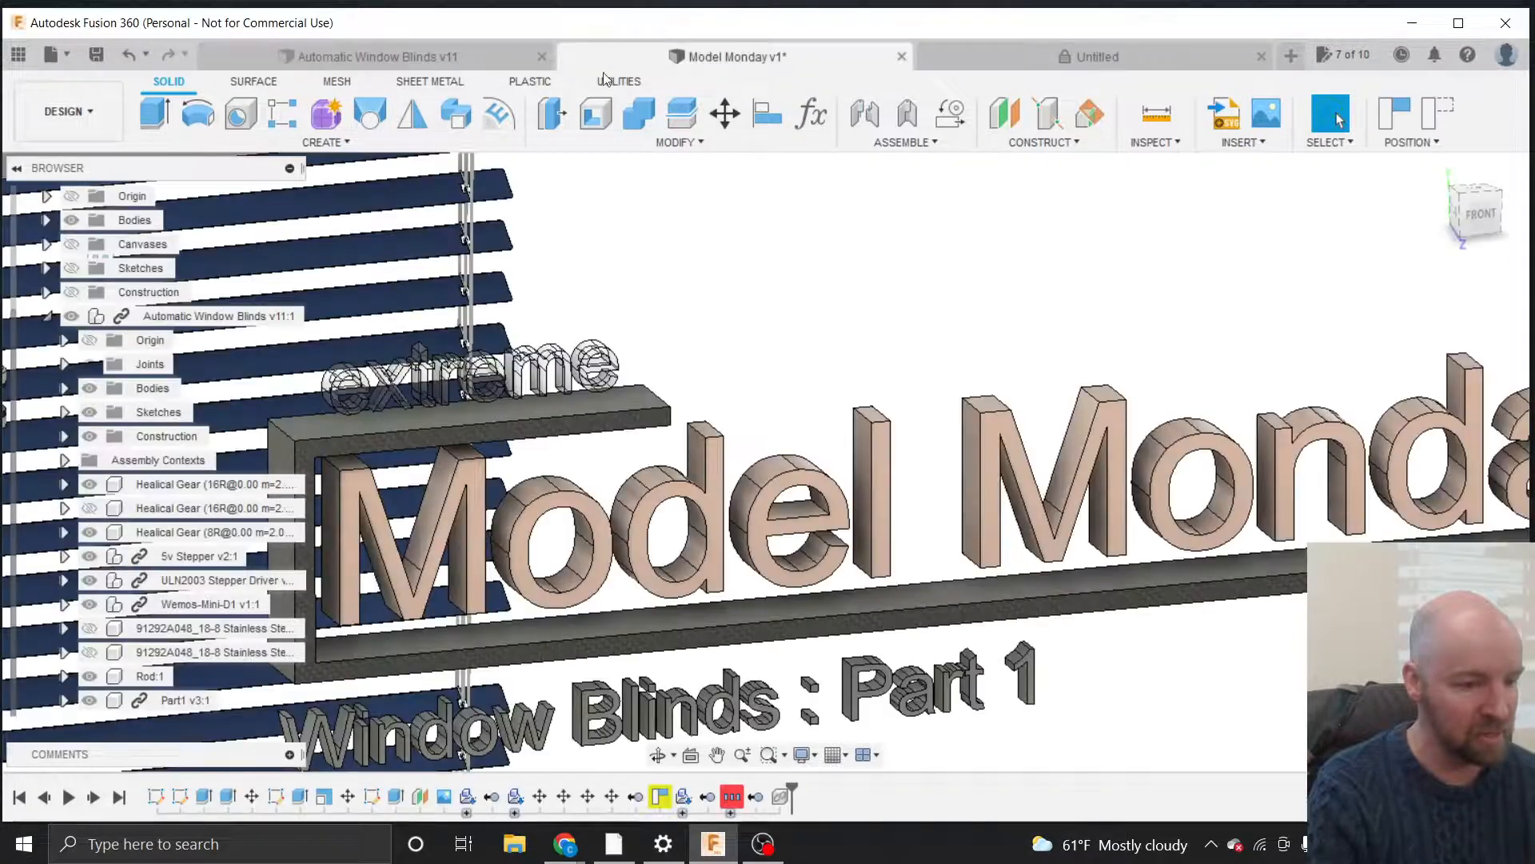
{"action": "left_click", "coordinate": [48, 316]}
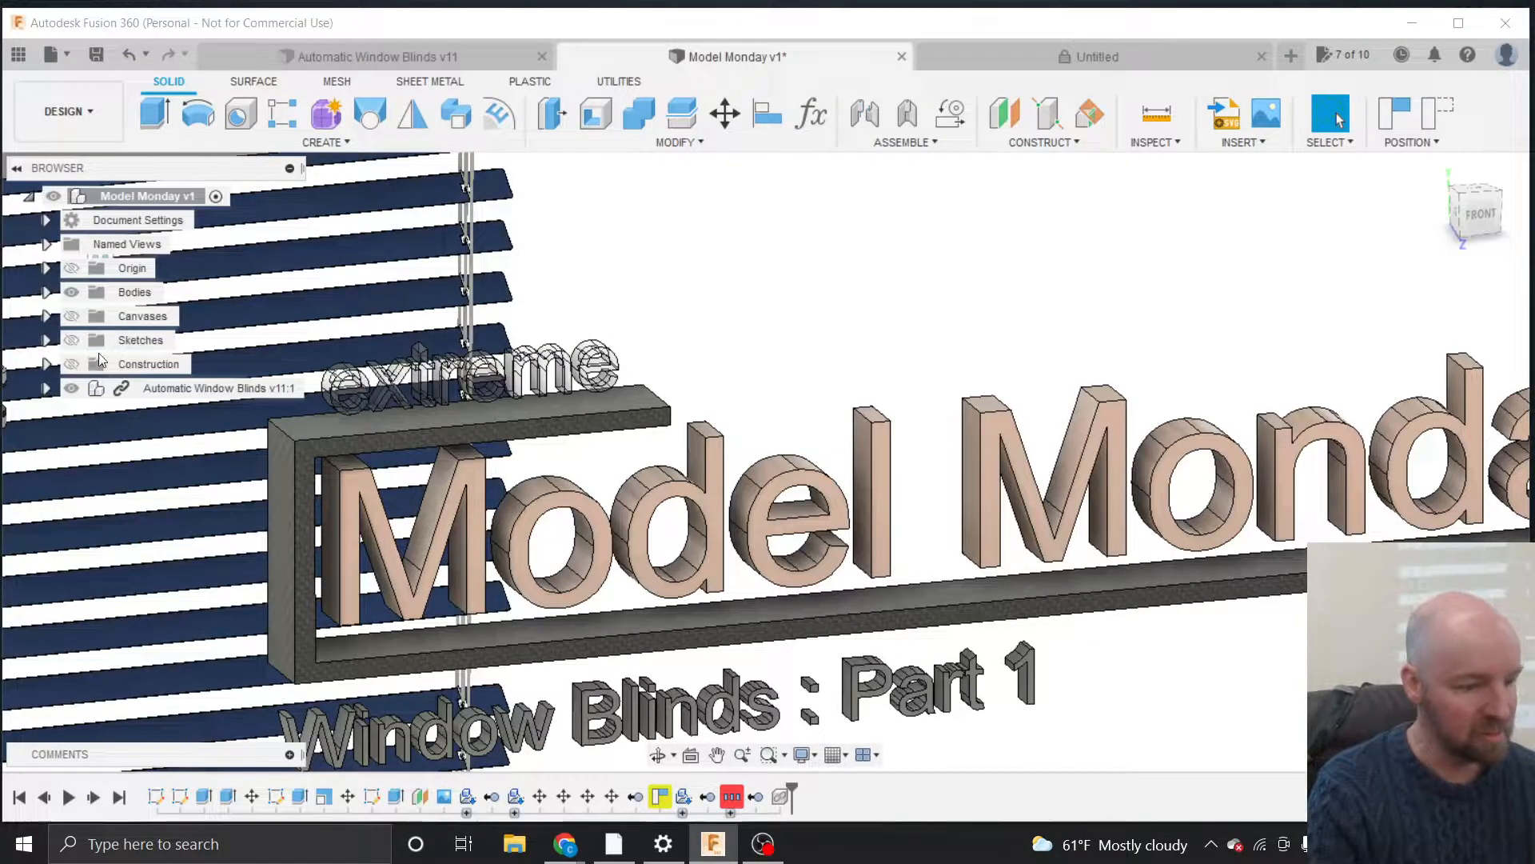
{"action": "left_click", "coordinate": [72, 342]}
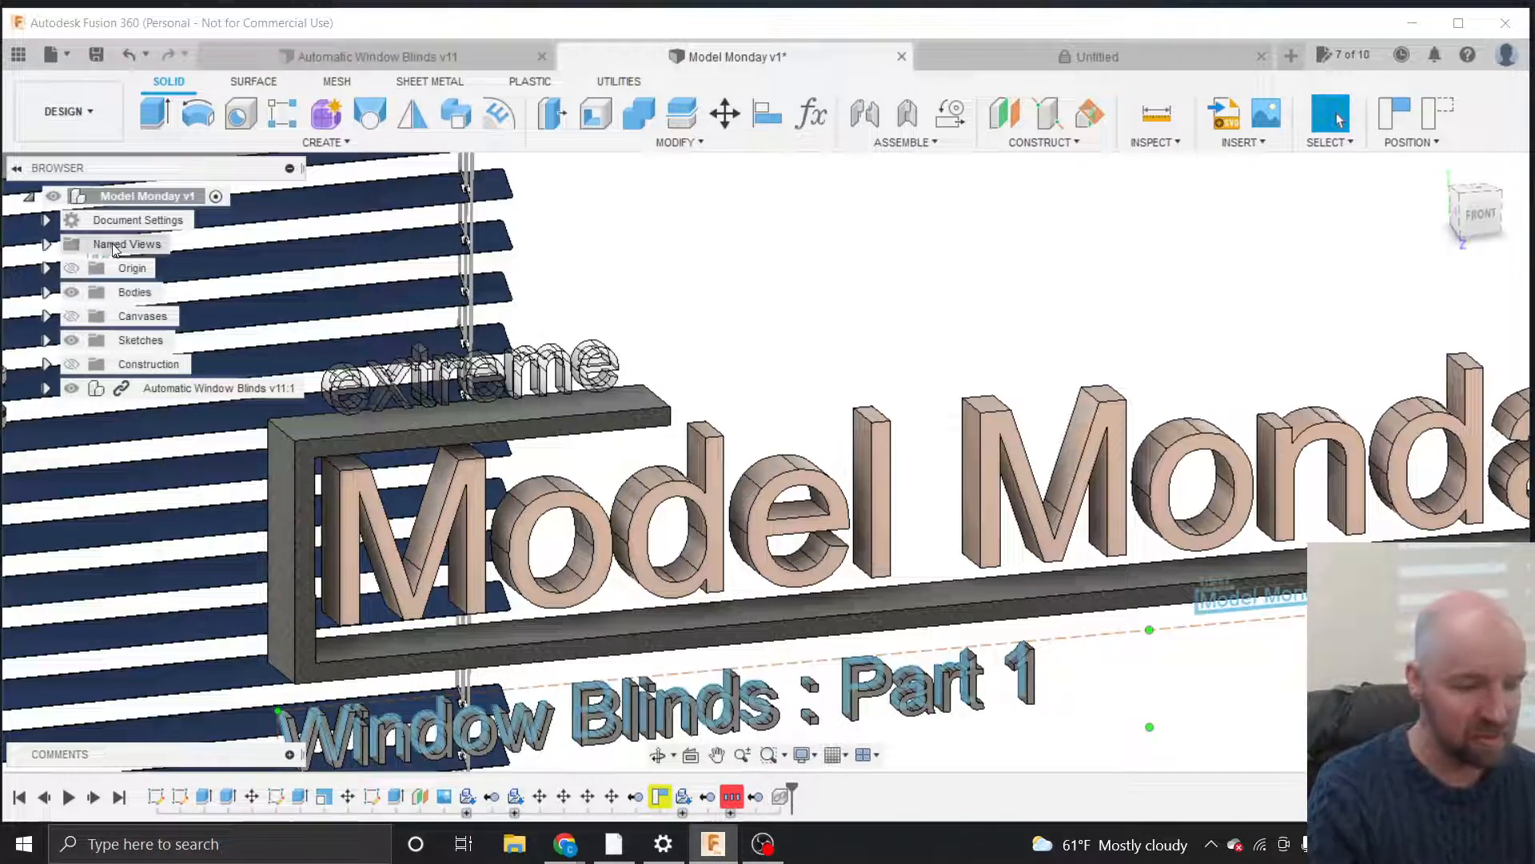
Compare the empty timeline of the untitled design with Model Monday's feature timeline, ending in the untitled design.
{"action": "left_click", "coordinate": [982, 60]}
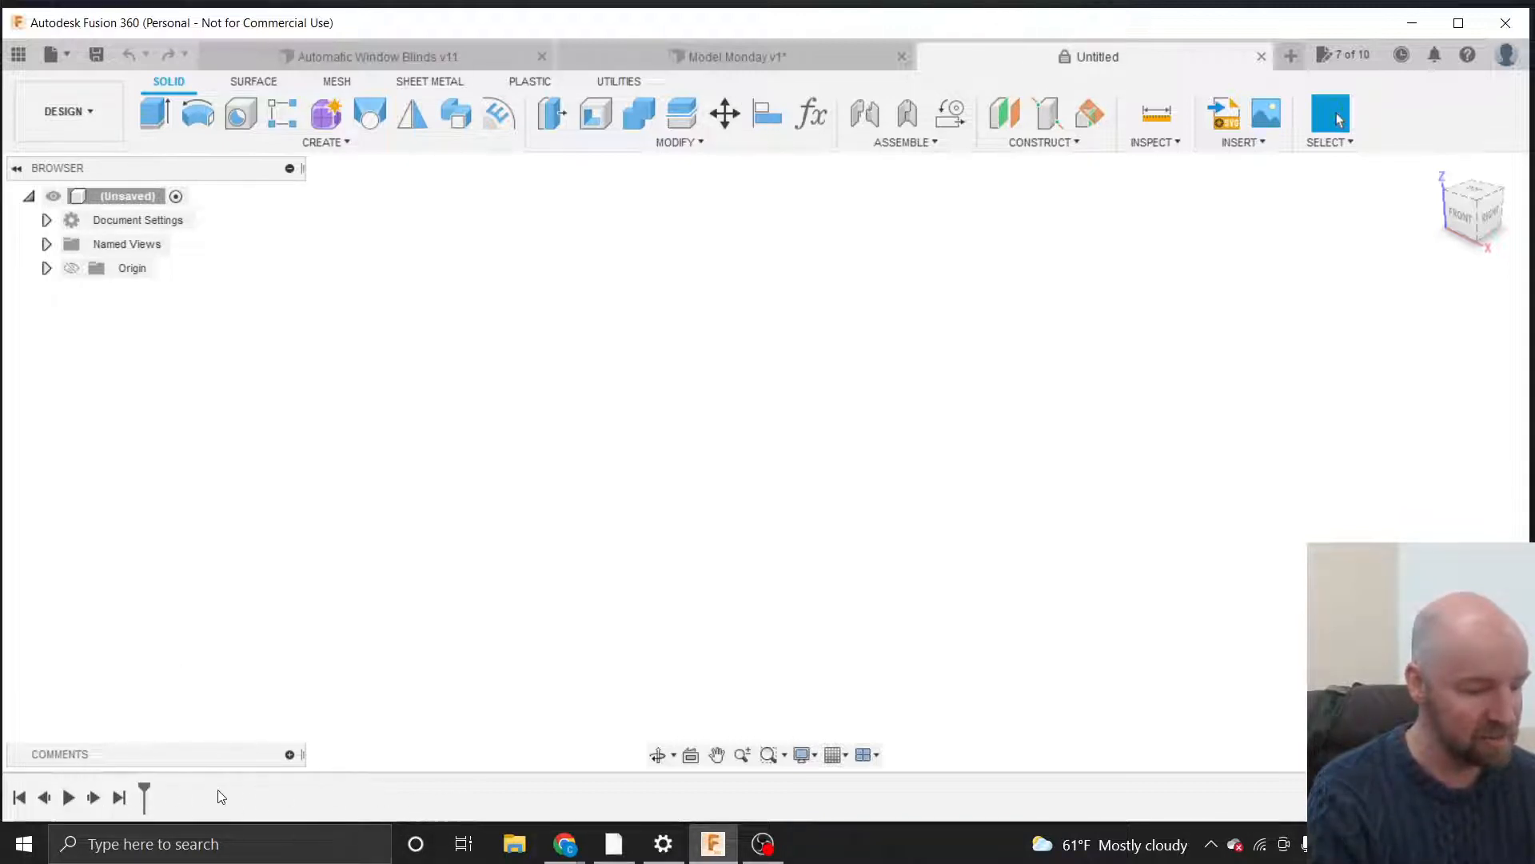
{"action": "left_click", "coordinate": [774, 47]}
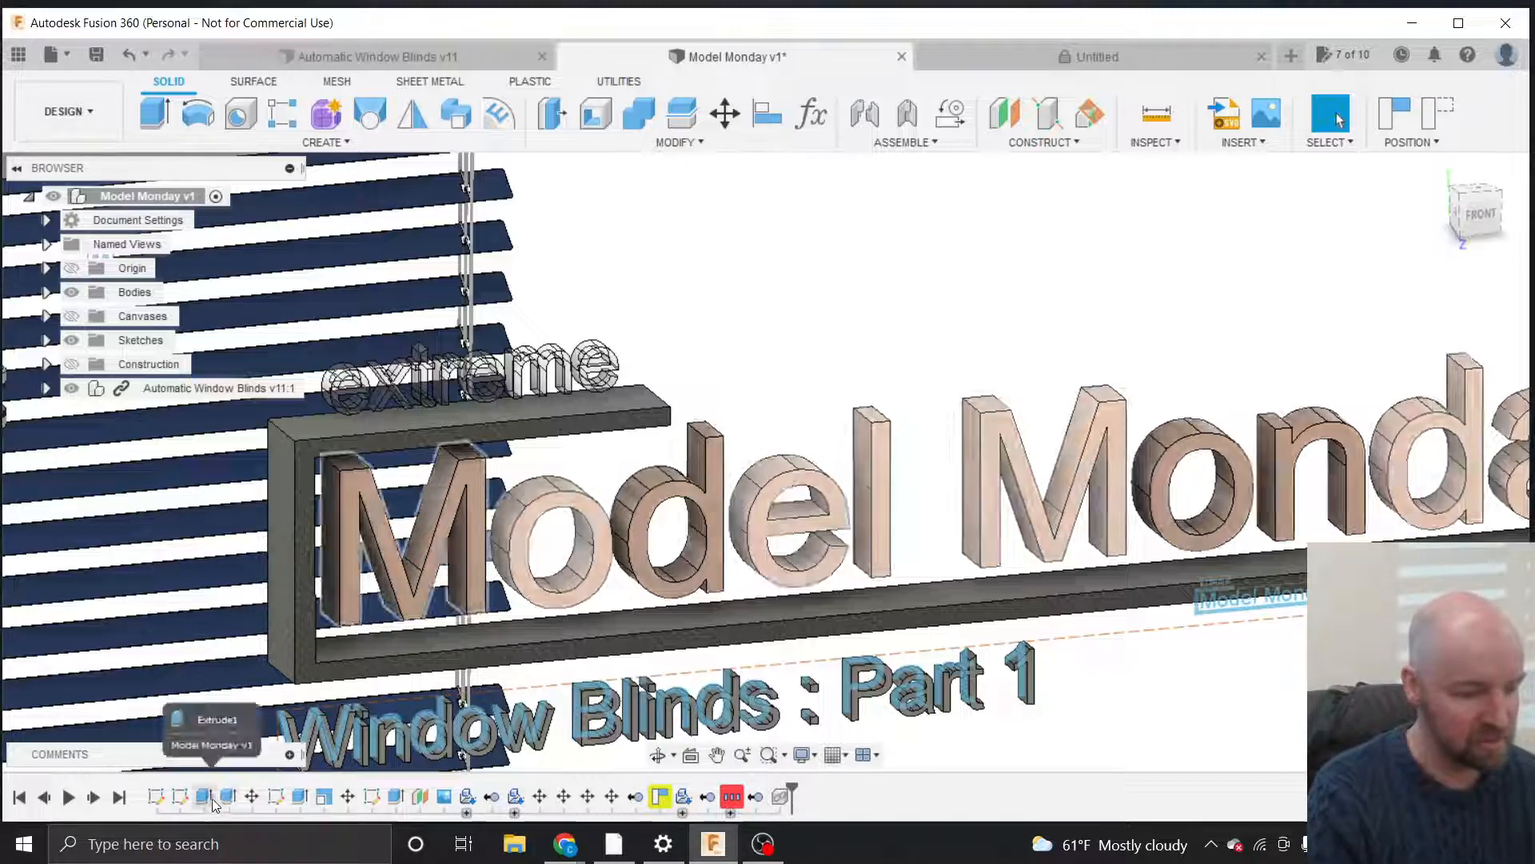
{"action": "left_click", "coordinate": [966, 57]}
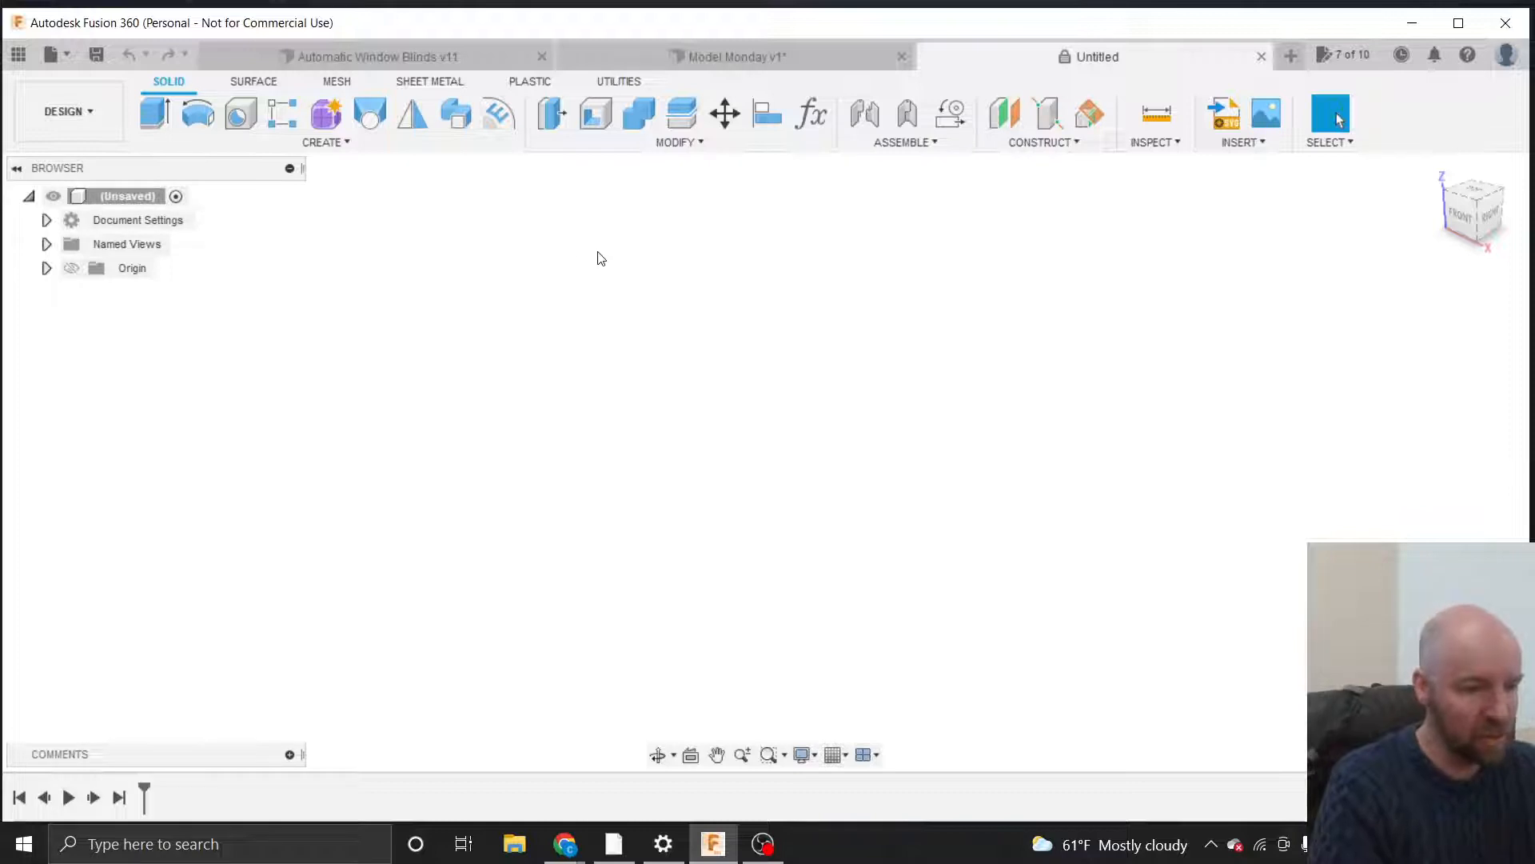
Create a new sketch on the front (XZ) origin plane of the untitled design.
{"action": "left_click", "coordinate": [347, 143]}
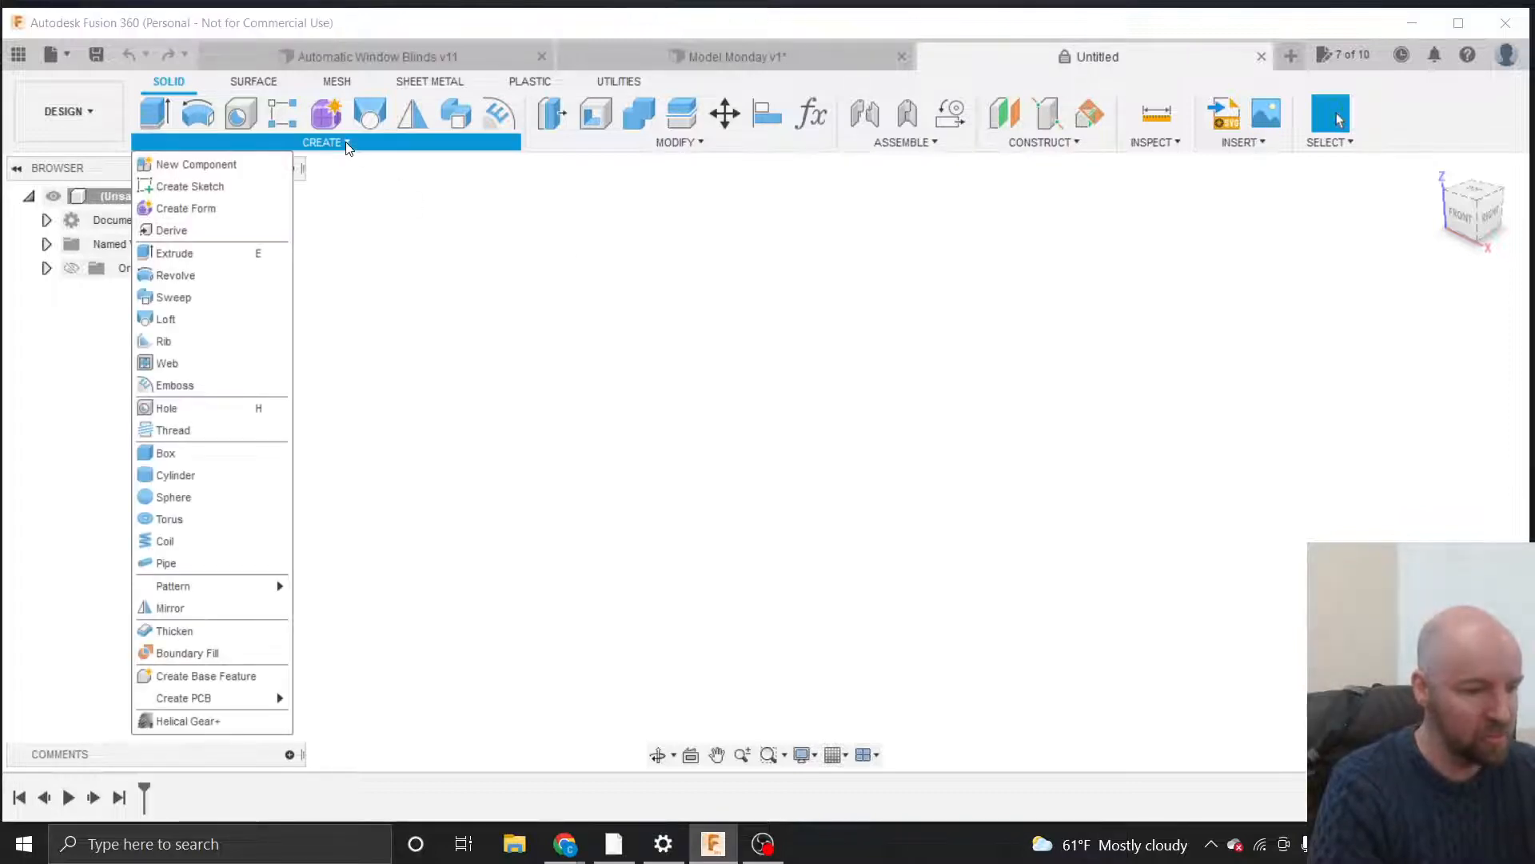
{"action": "left_click", "coordinate": [204, 185]}
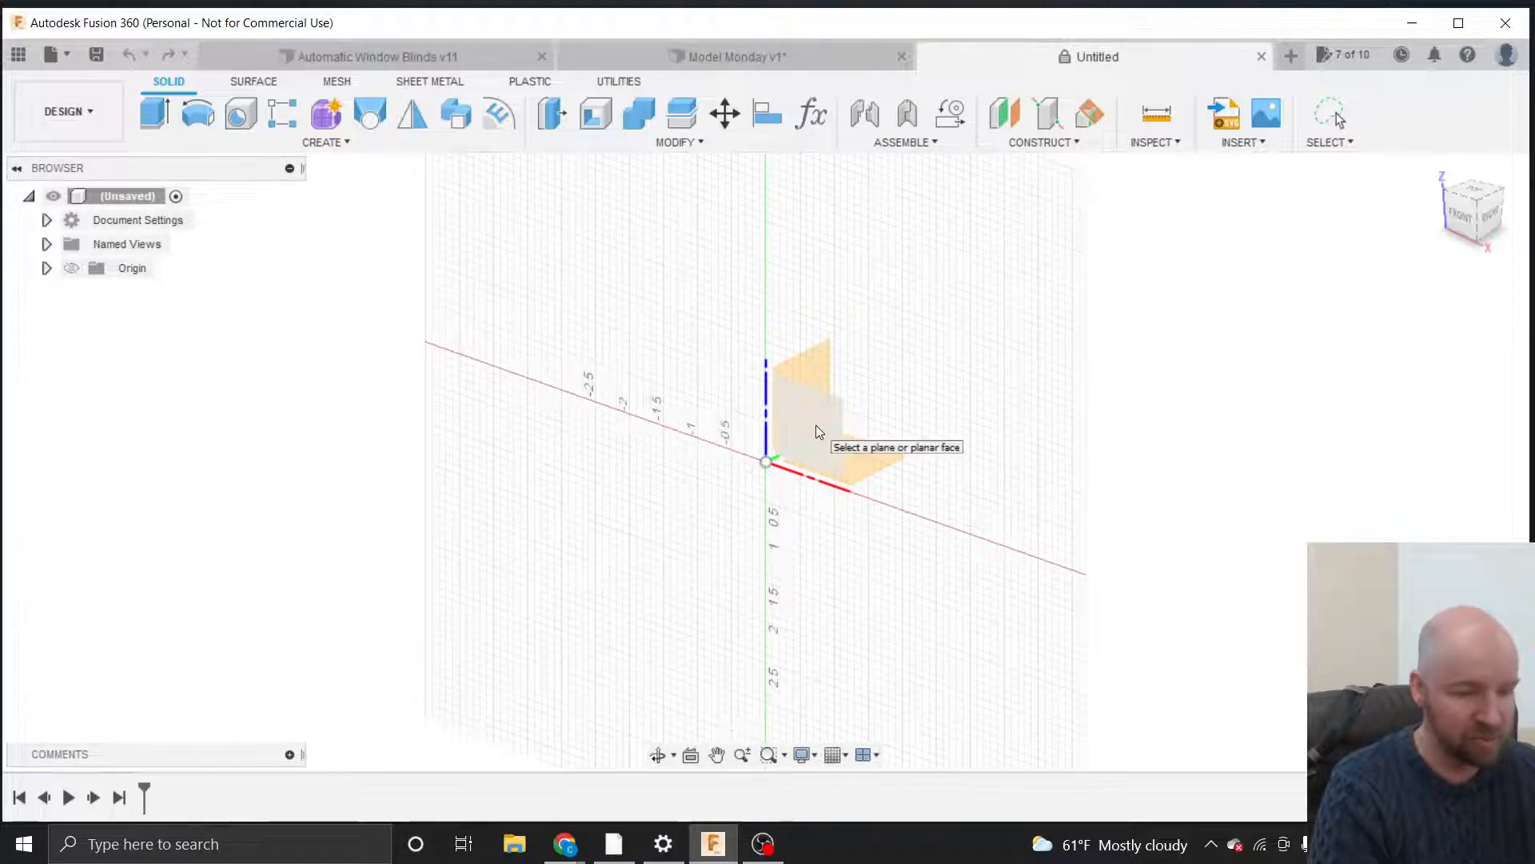
{"action": "left_click", "coordinate": [1462, 218]}
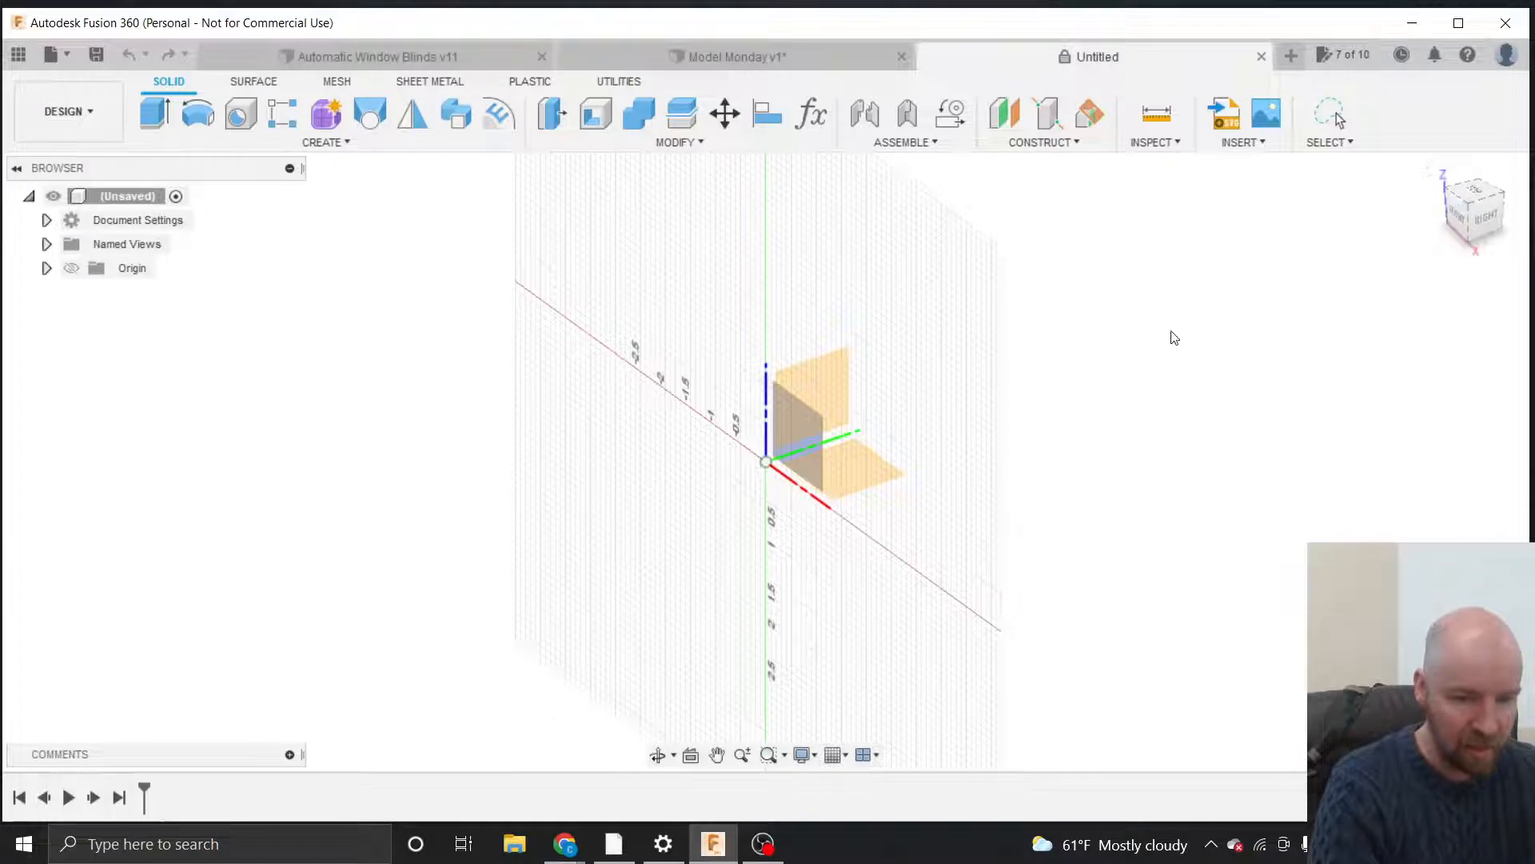
{"action": "left_click", "coordinate": [1456, 221]}
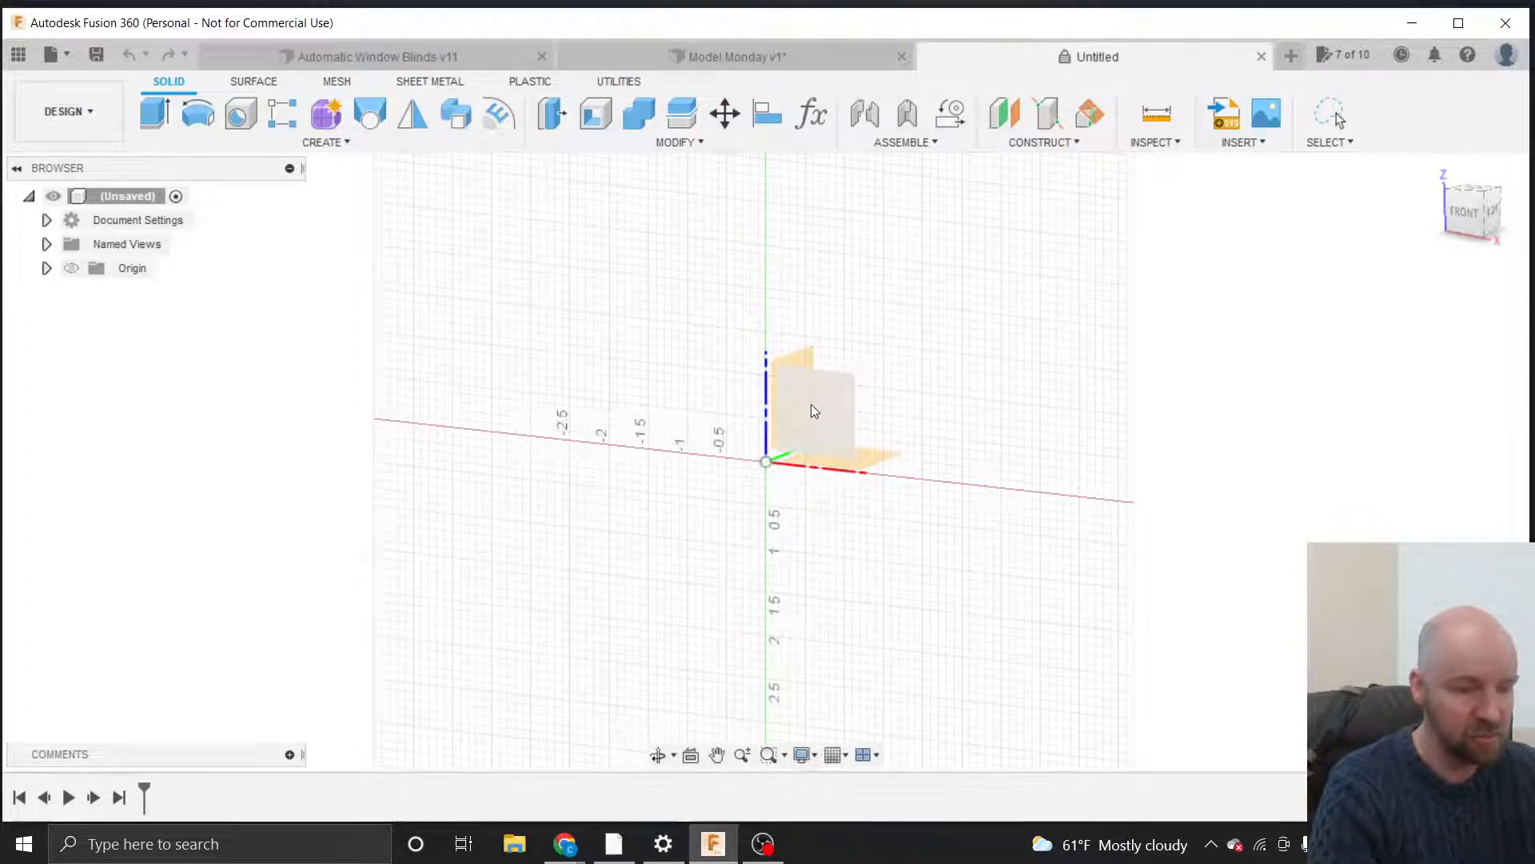
{"action": "left_click", "coordinate": [812, 405]}
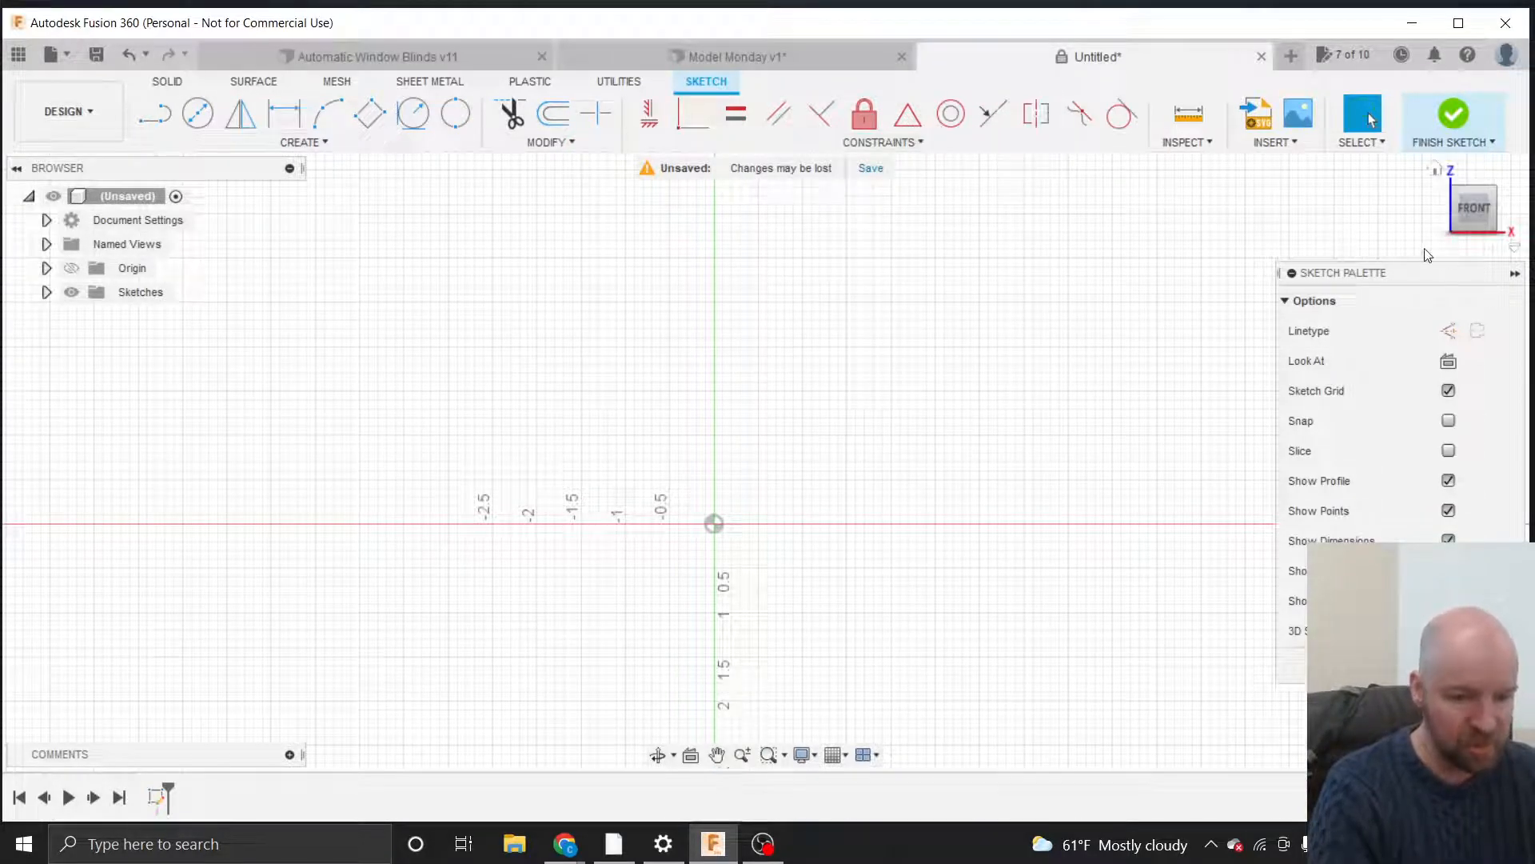
Orbit the view away from the sketch plane and return to the front view.
{"action": "mouse_move", "coordinate": [766, 461]}
{"action": "middle_mouse_down", "text": "shift"}
{"action": "mouse_move", "coordinate": [888, 488]}
{"action": "mouse_move", "coordinate": [748, 477]}
{"action": "middle_mouse_up", "text": "shift"}
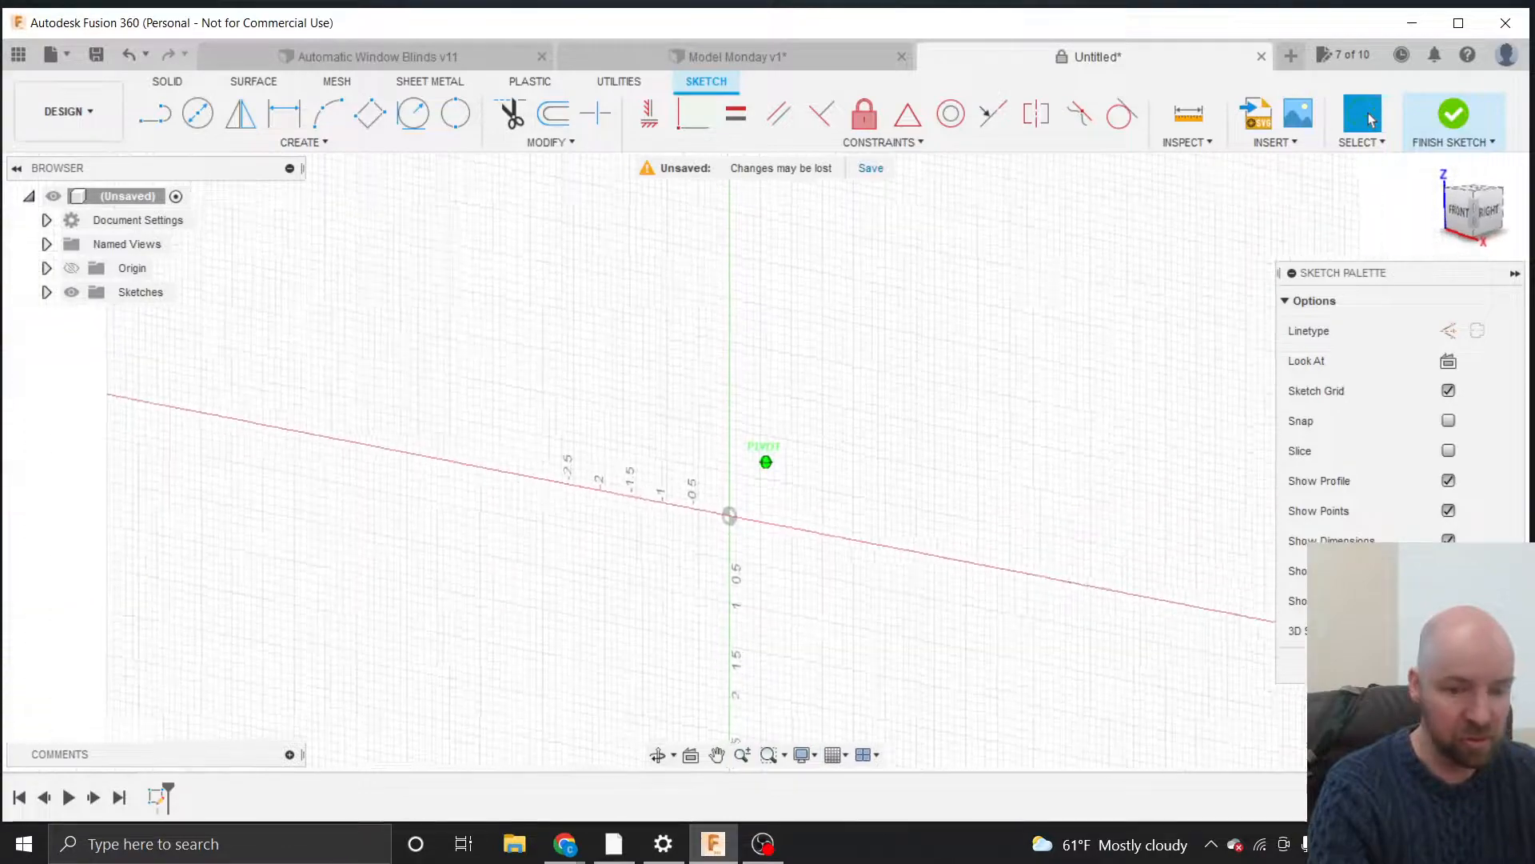
{"action": "mouse_move", "coordinate": [766, 462]}
{"action": "middle_mouse_down", "text": "shift"}
{"action": "mouse_move", "coordinate": [724, 494]}
{"action": "mouse_move", "coordinate": [696, 480]}
{"action": "middle_mouse_up", "text": "shift"}
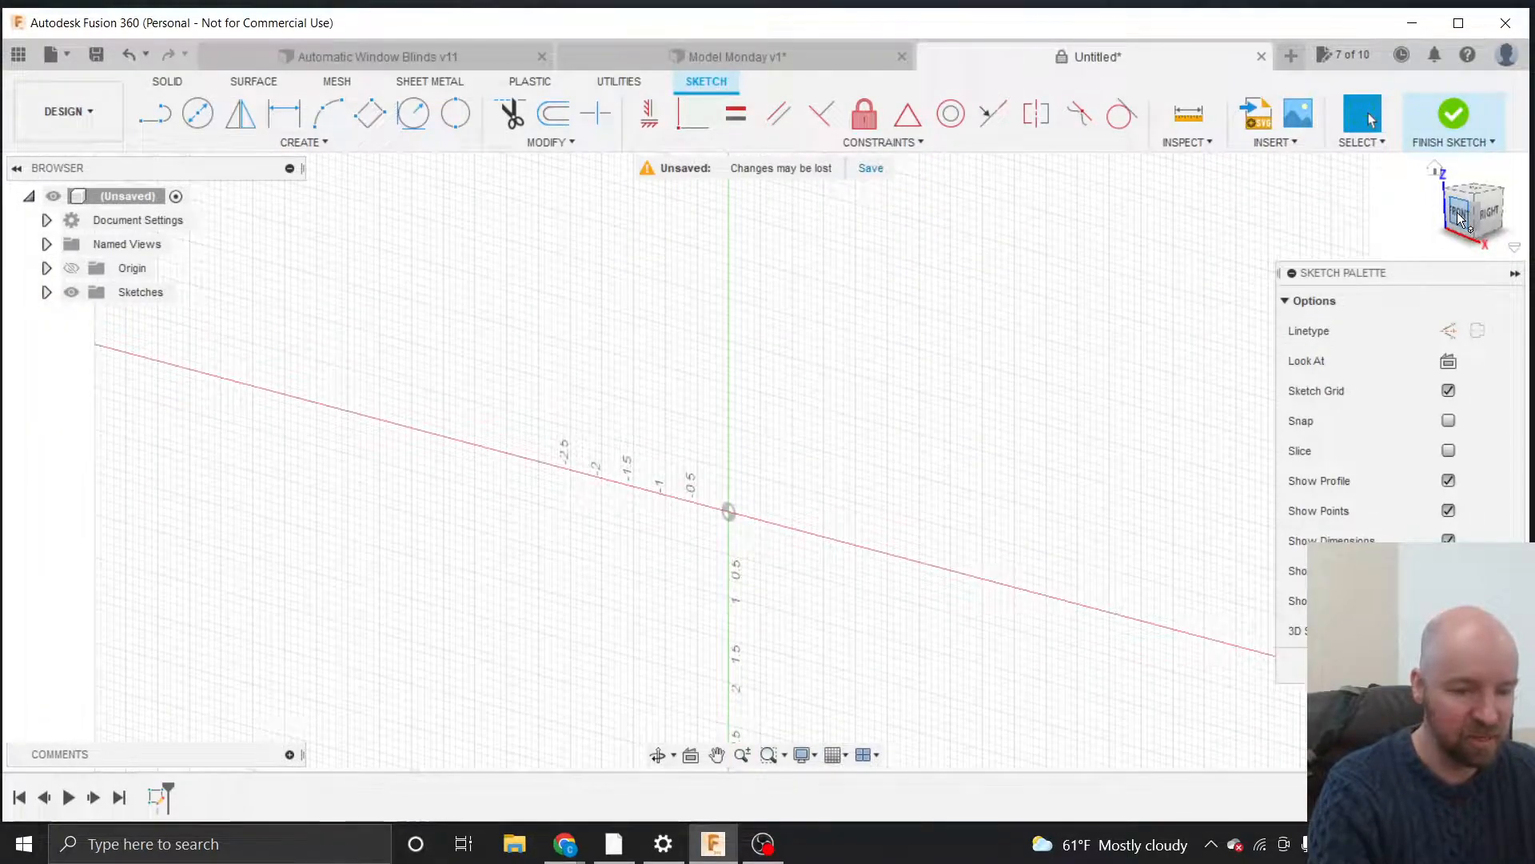
{"action": "left_click", "coordinate": [1460, 214]}
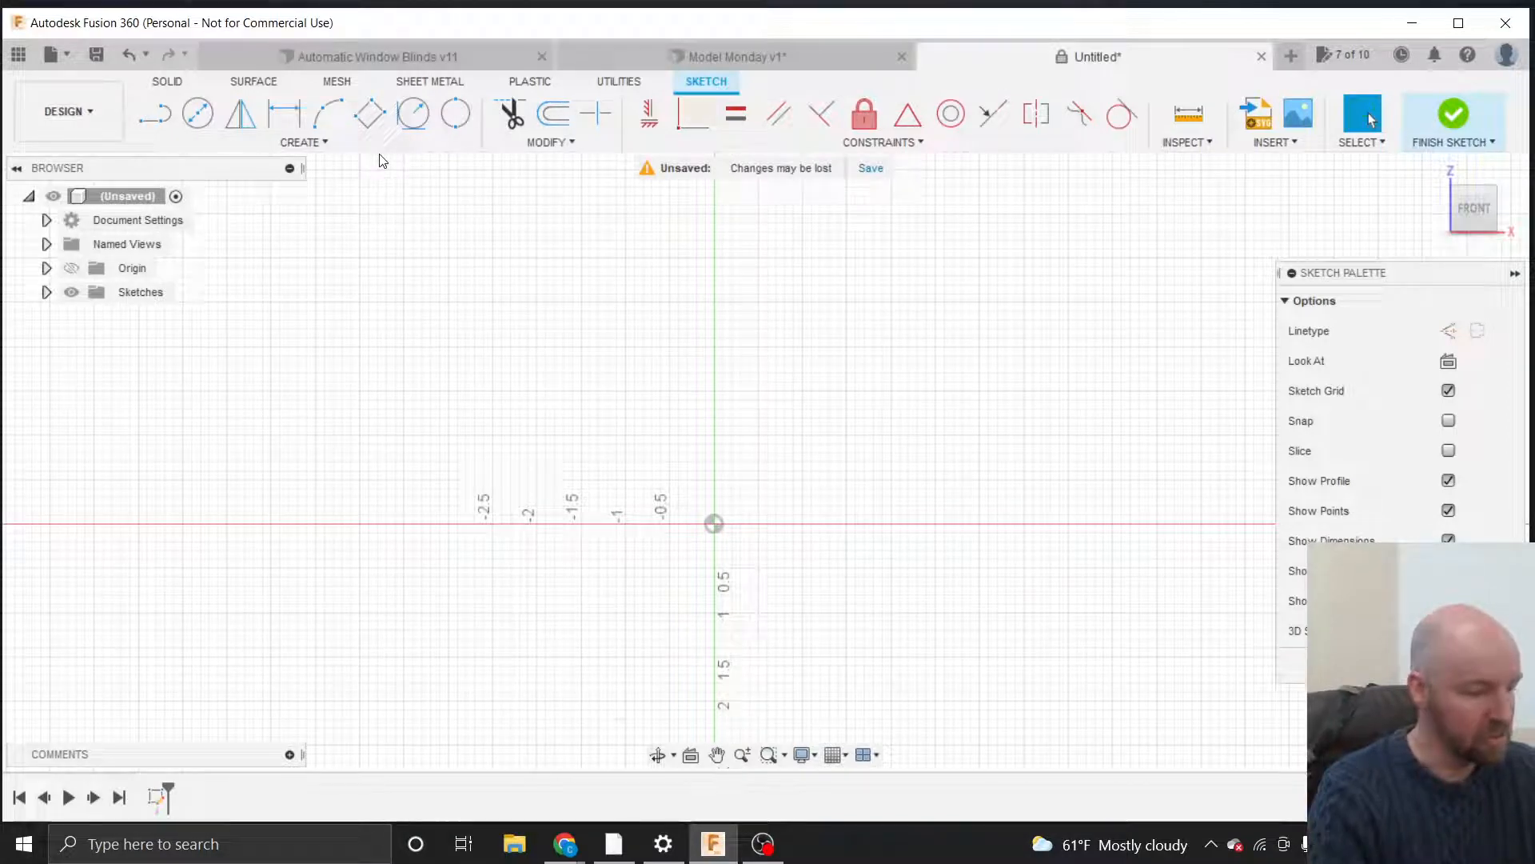
{"action": "left_click", "coordinate": [304, 144]}
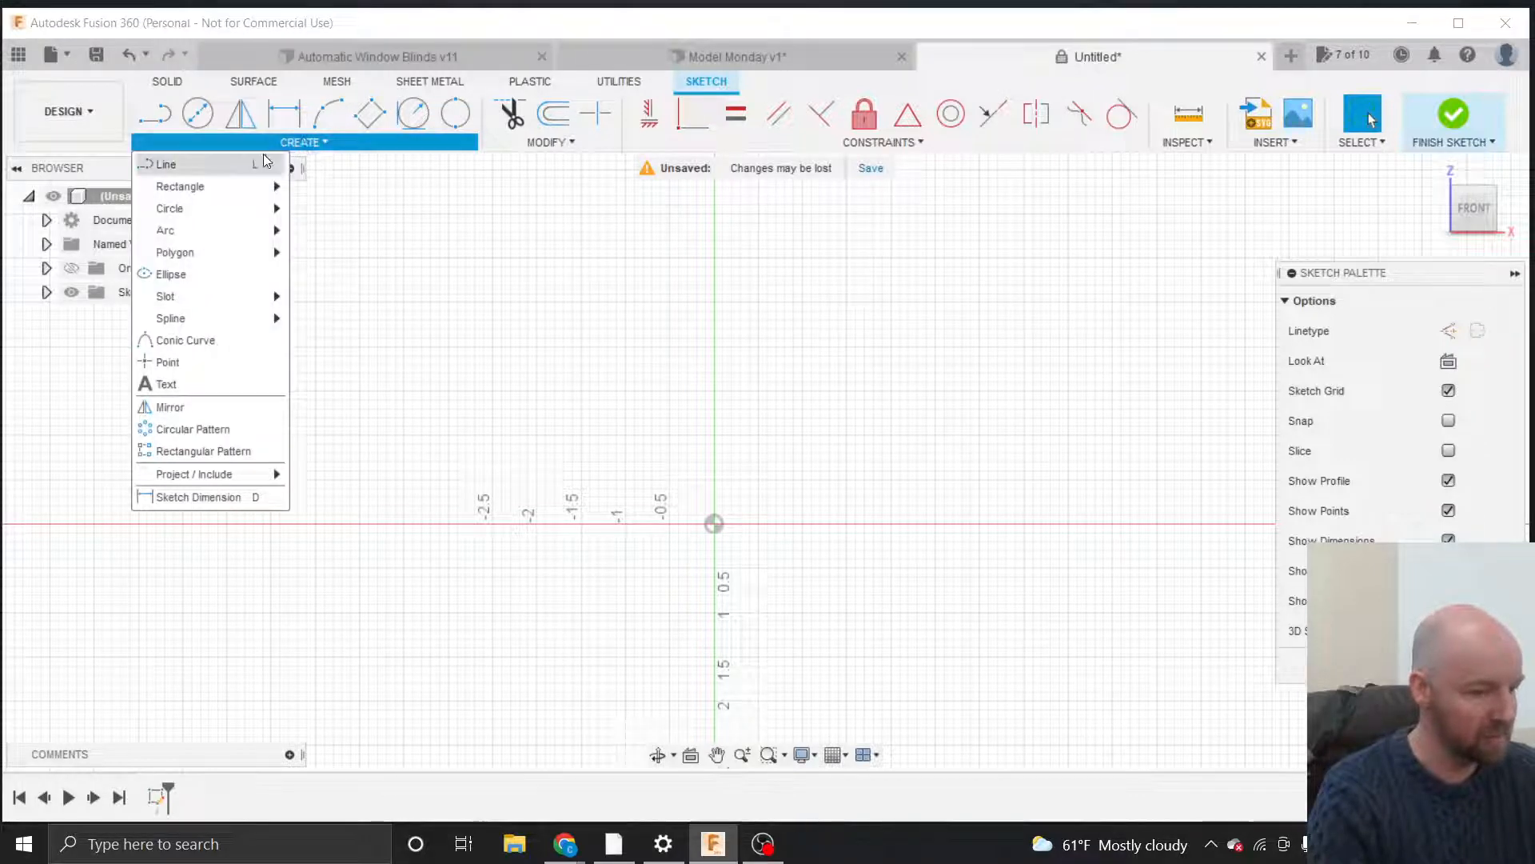
{"action": "mouse_move", "coordinate": [225, 211]}
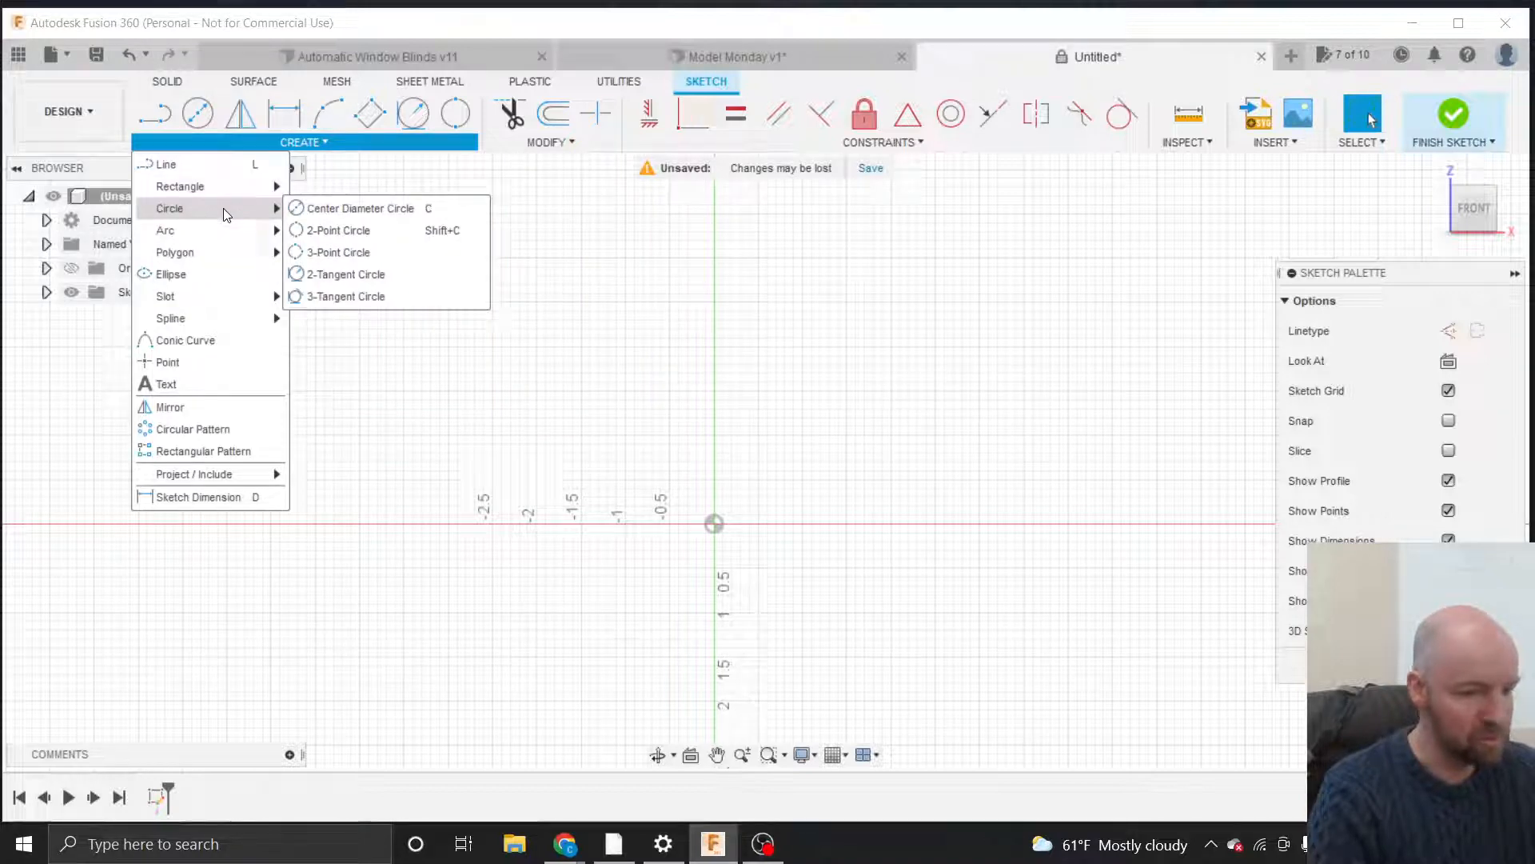
{"action": "left_click", "coordinate": [334, 210]}
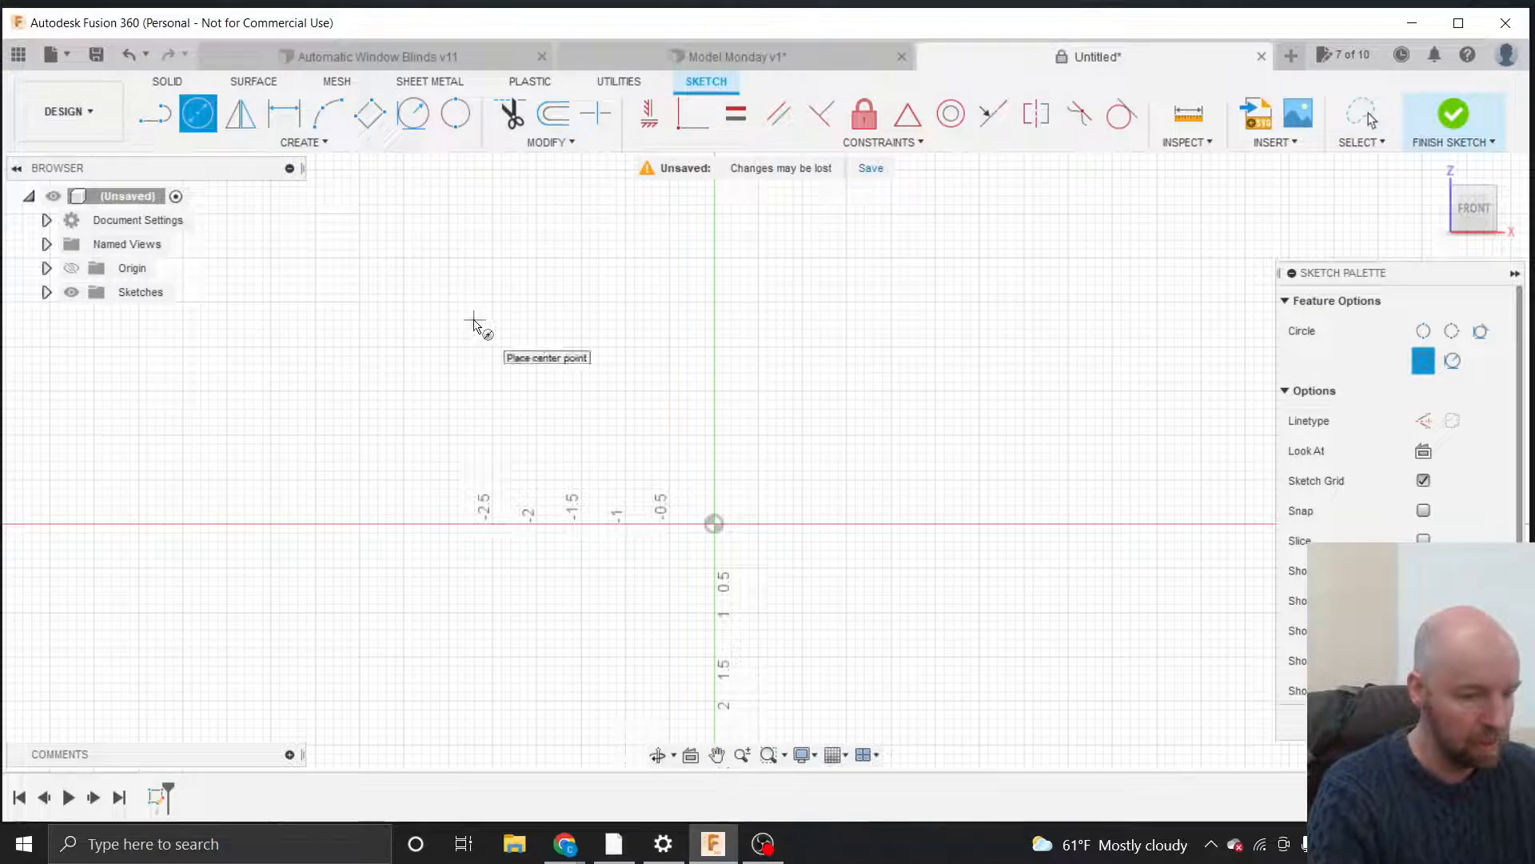
{"action": "left_click", "coordinate": [714, 524]}
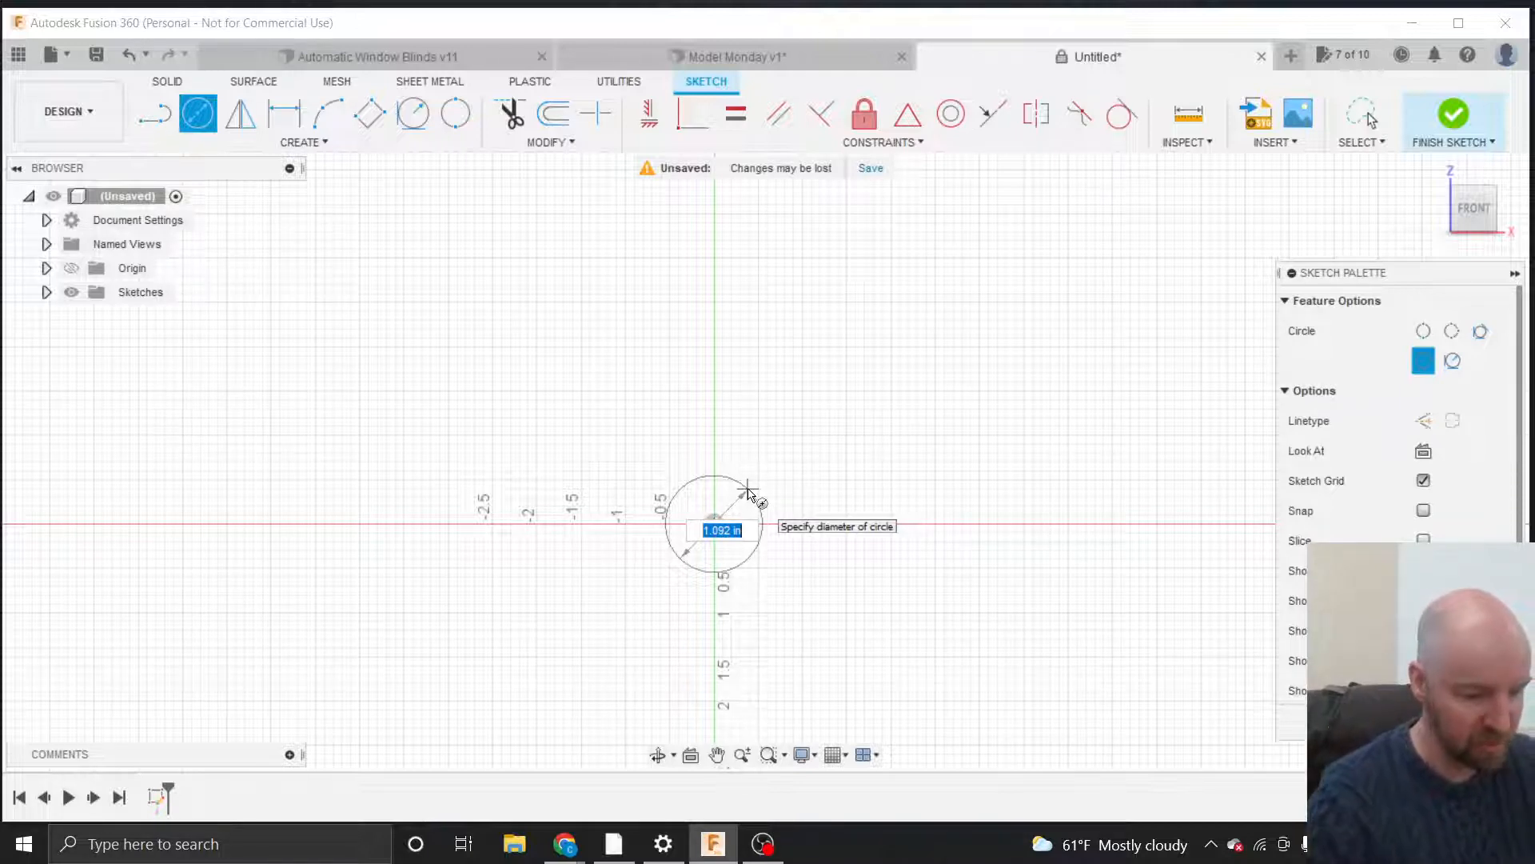
{"action": "key", "text": "Escape"}
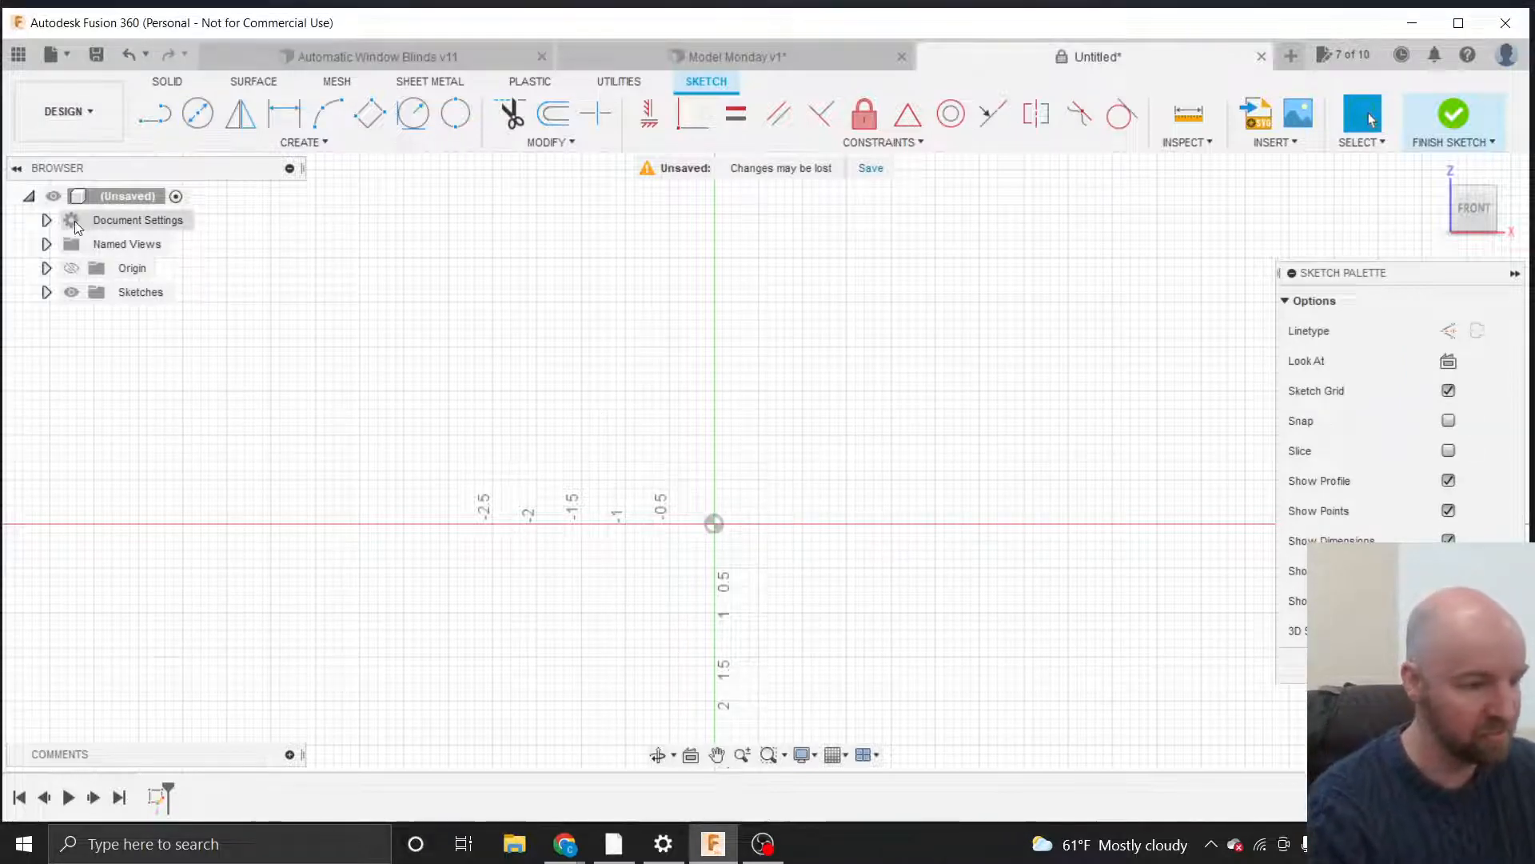
Expand the document settings to check the design's units.
{"action": "left_click", "coordinate": [46, 222]}
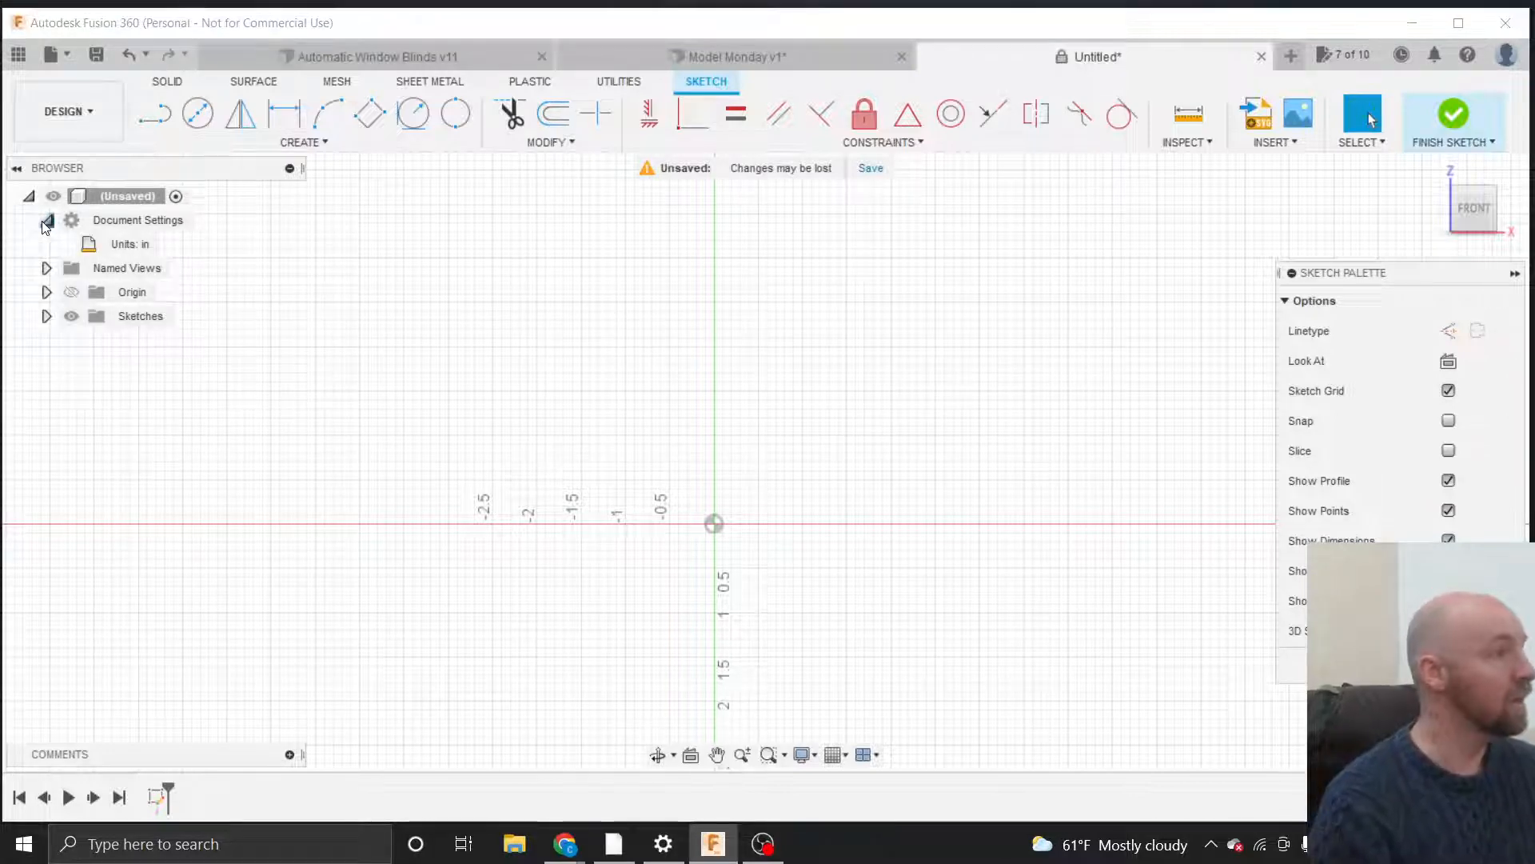
{"action": "mouse_move", "coordinate": [131, 253]}
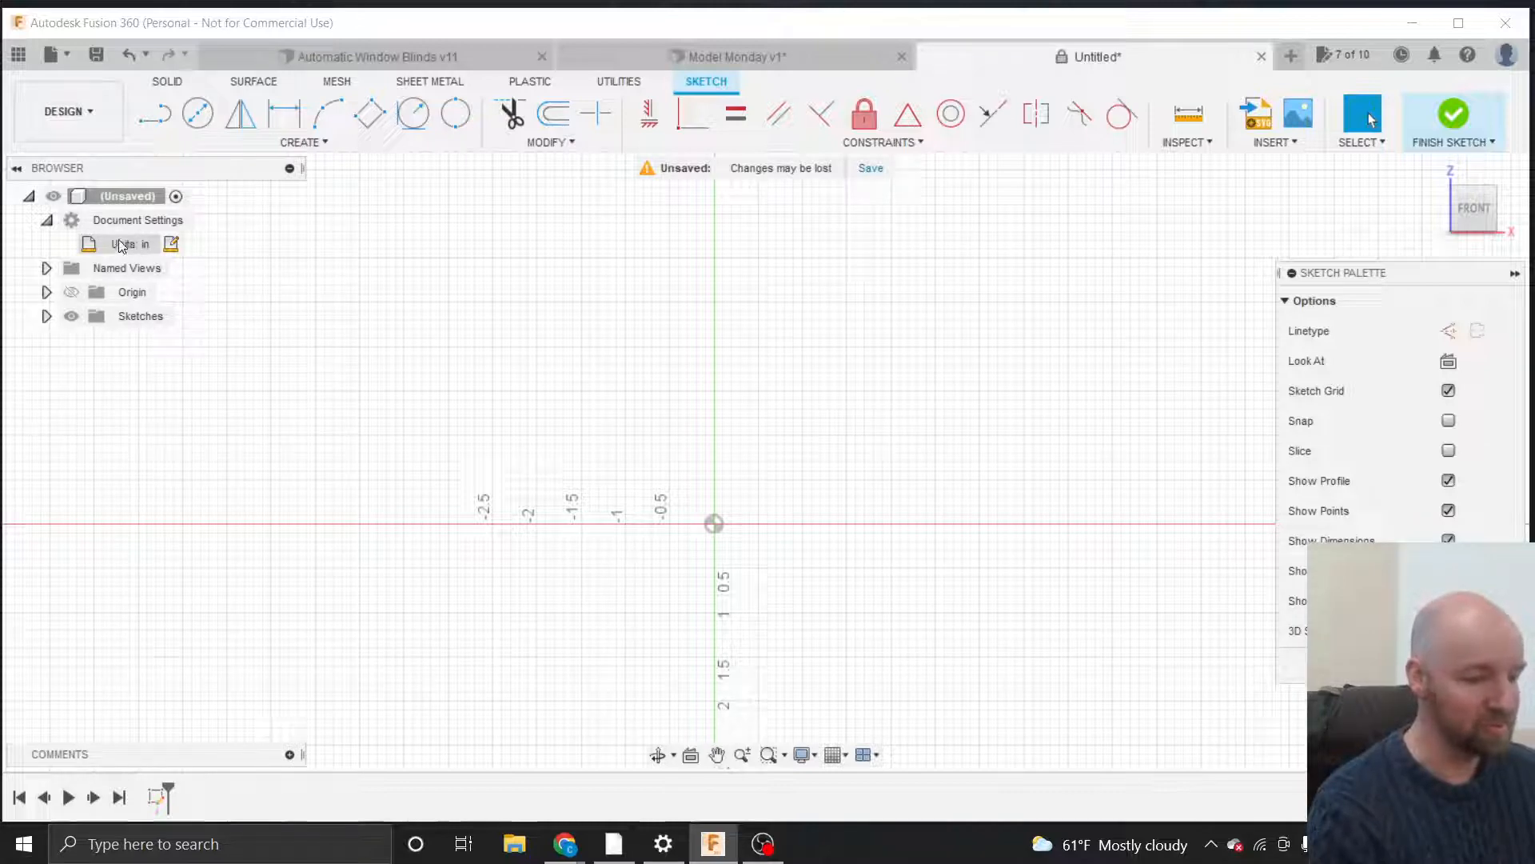
{"action": "left_click", "coordinate": [46, 222]}
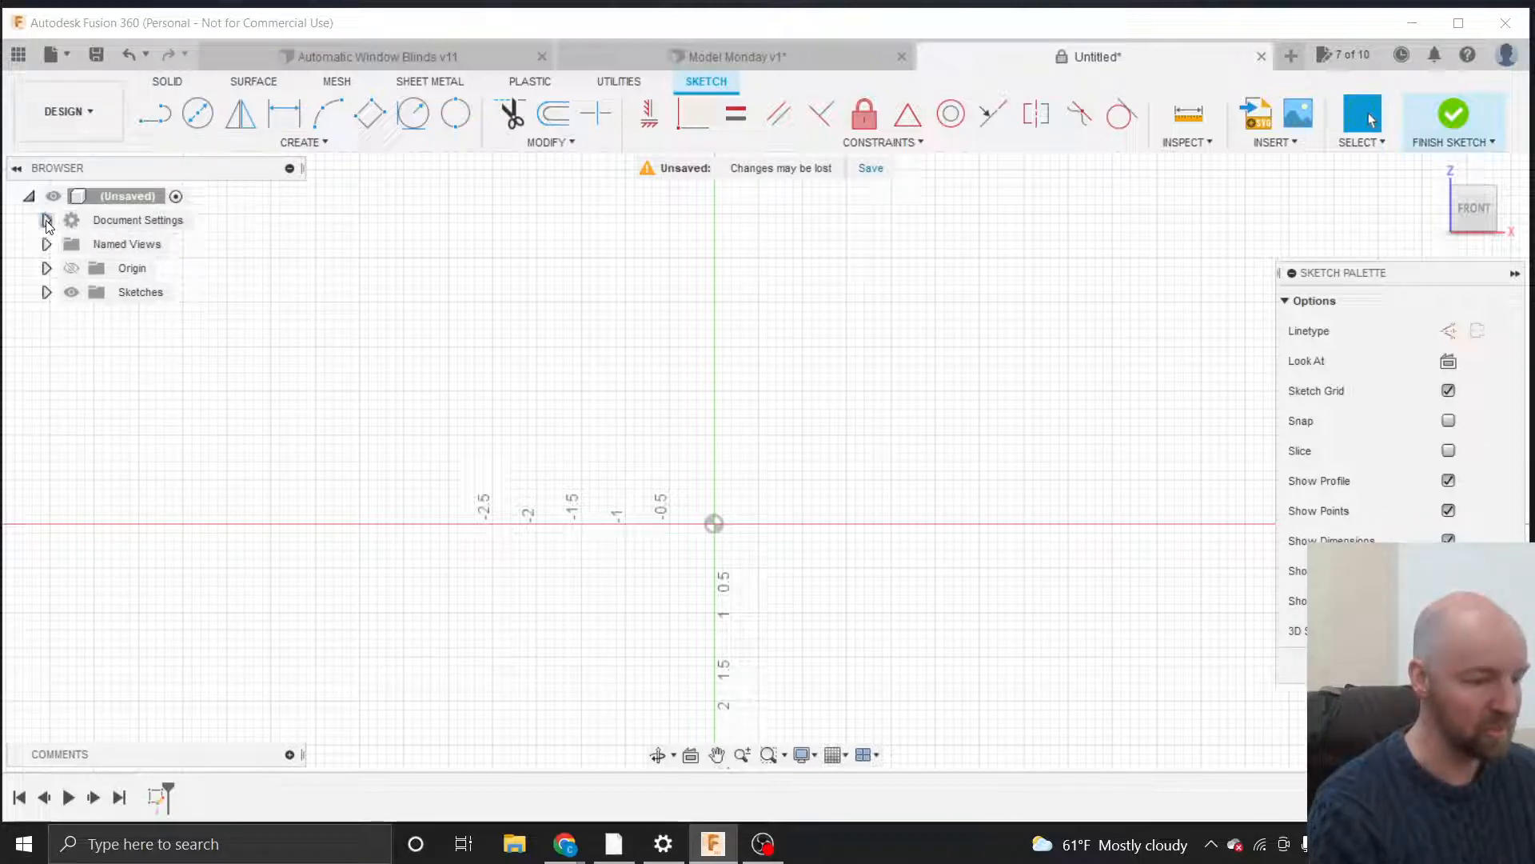
{"action": "left_click", "coordinate": [47, 221]}
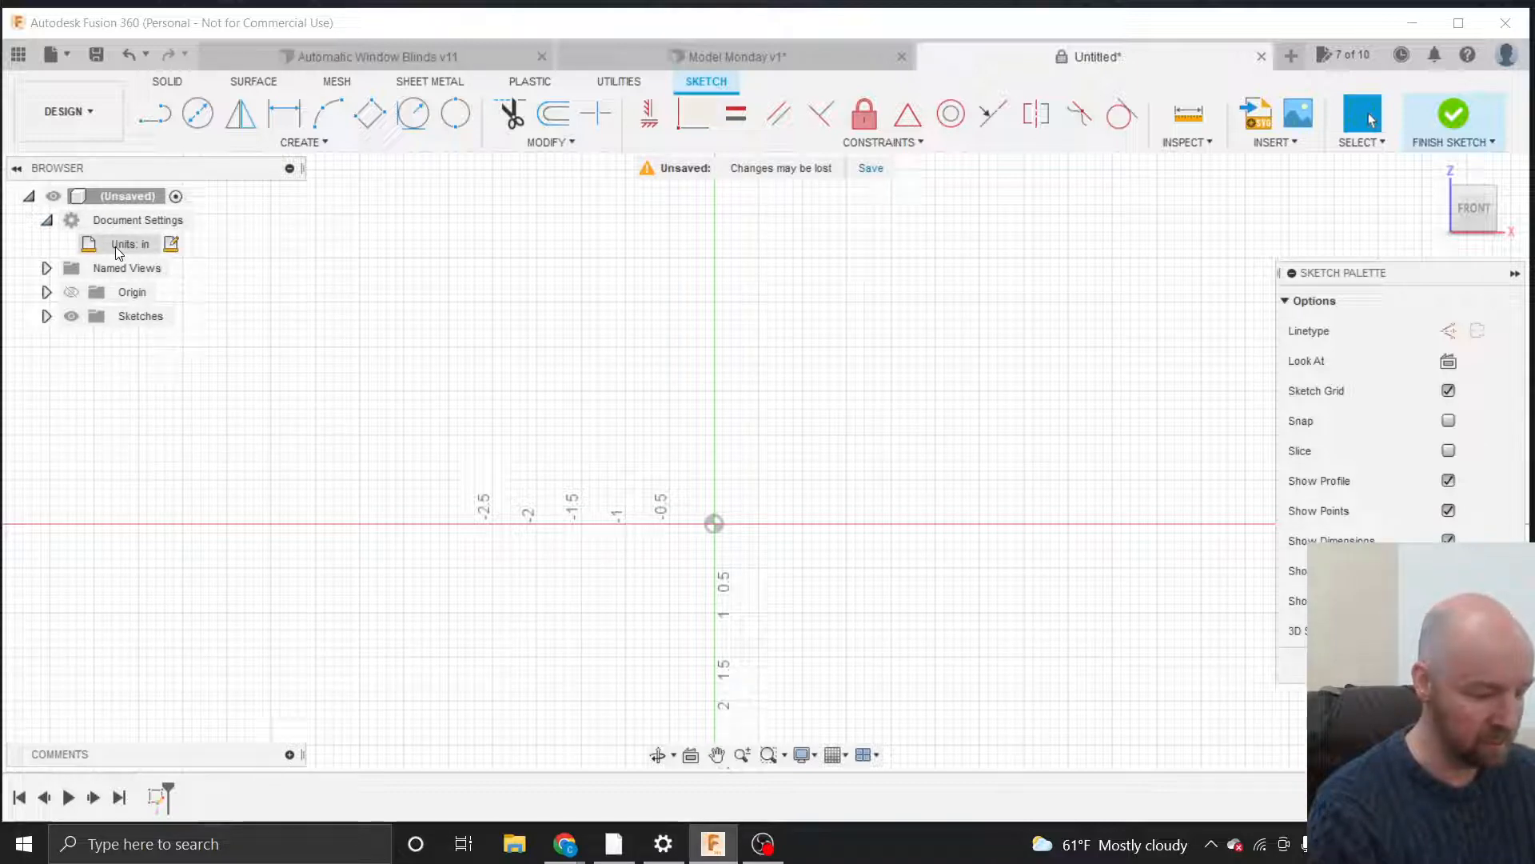
Try Millimeter as the active unit type, return it to Inch and cancel the units change.
{"action": "left_click", "coordinate": [171, 244]}
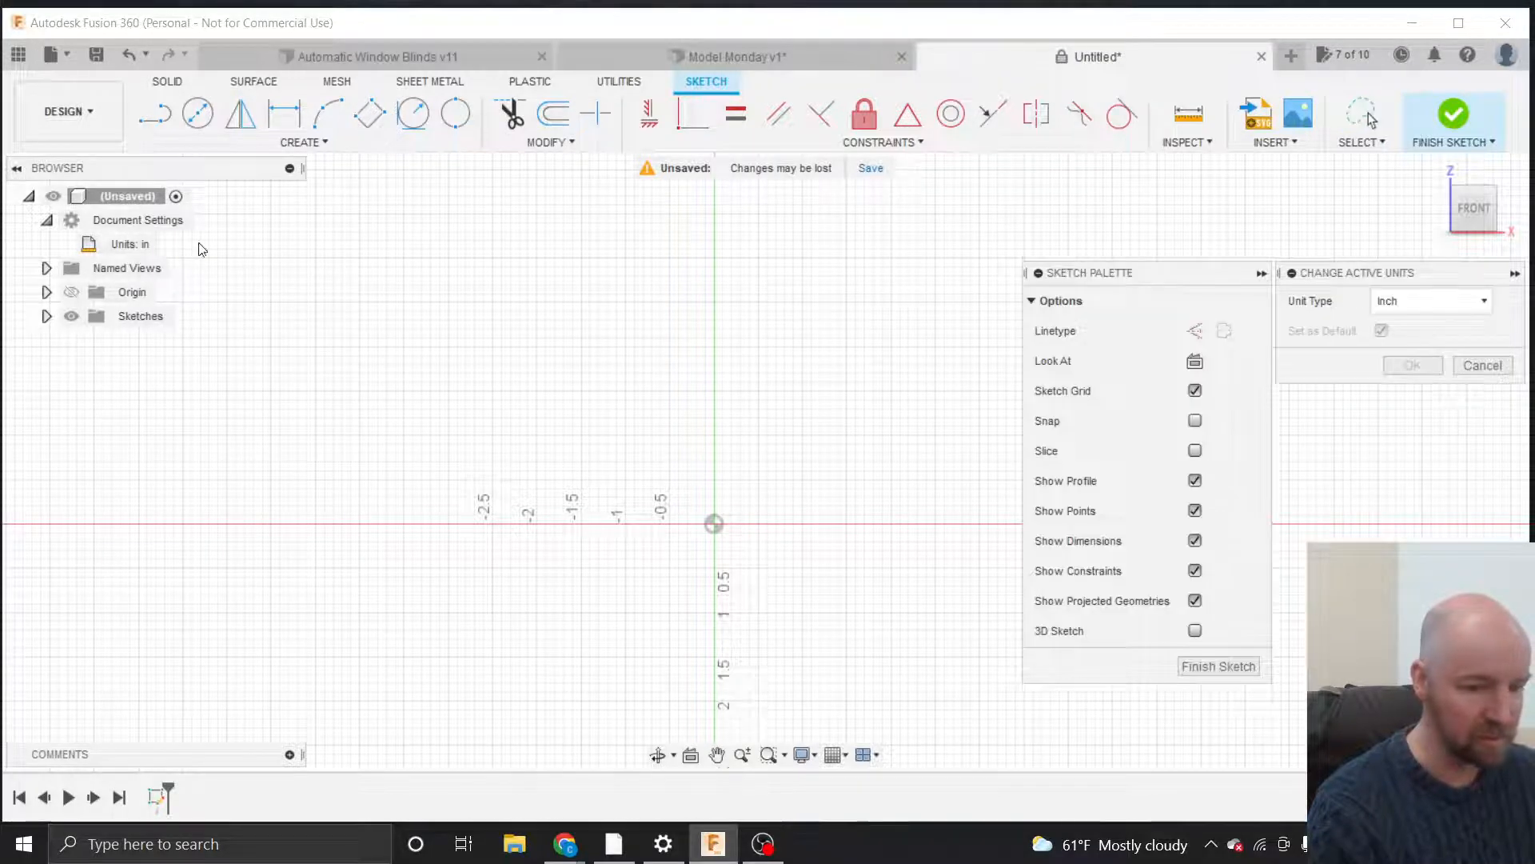
{"action": "left_click_drag", "start_coordinate": [1355, 276], "coordinate": [1016, 274]}
{"action": "left_click", "coordinate": [1101, 300]}
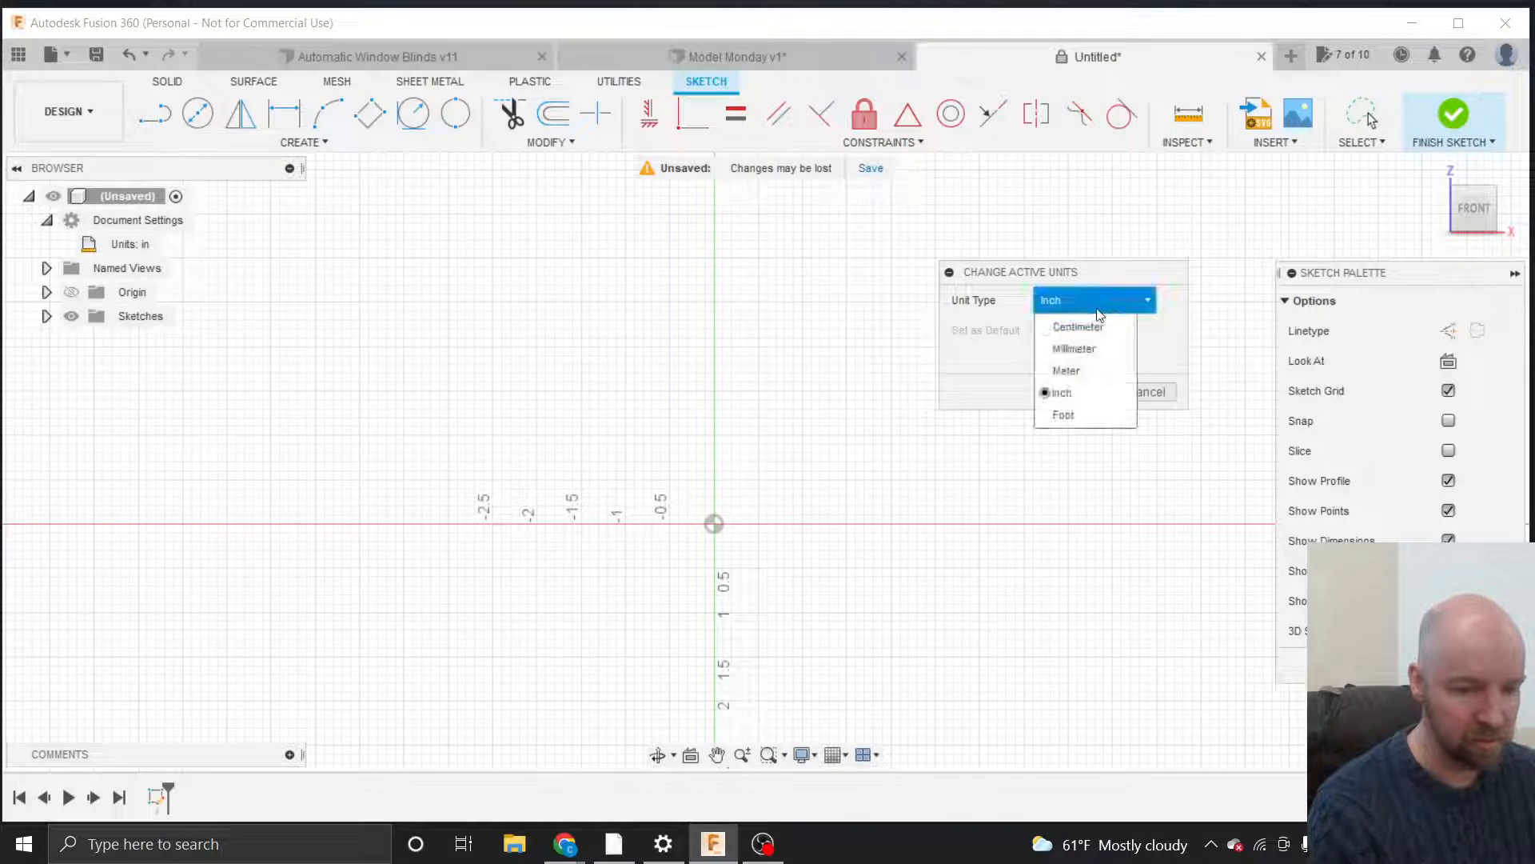
{"action": "left_click", "coordinate": [1076, 352]}
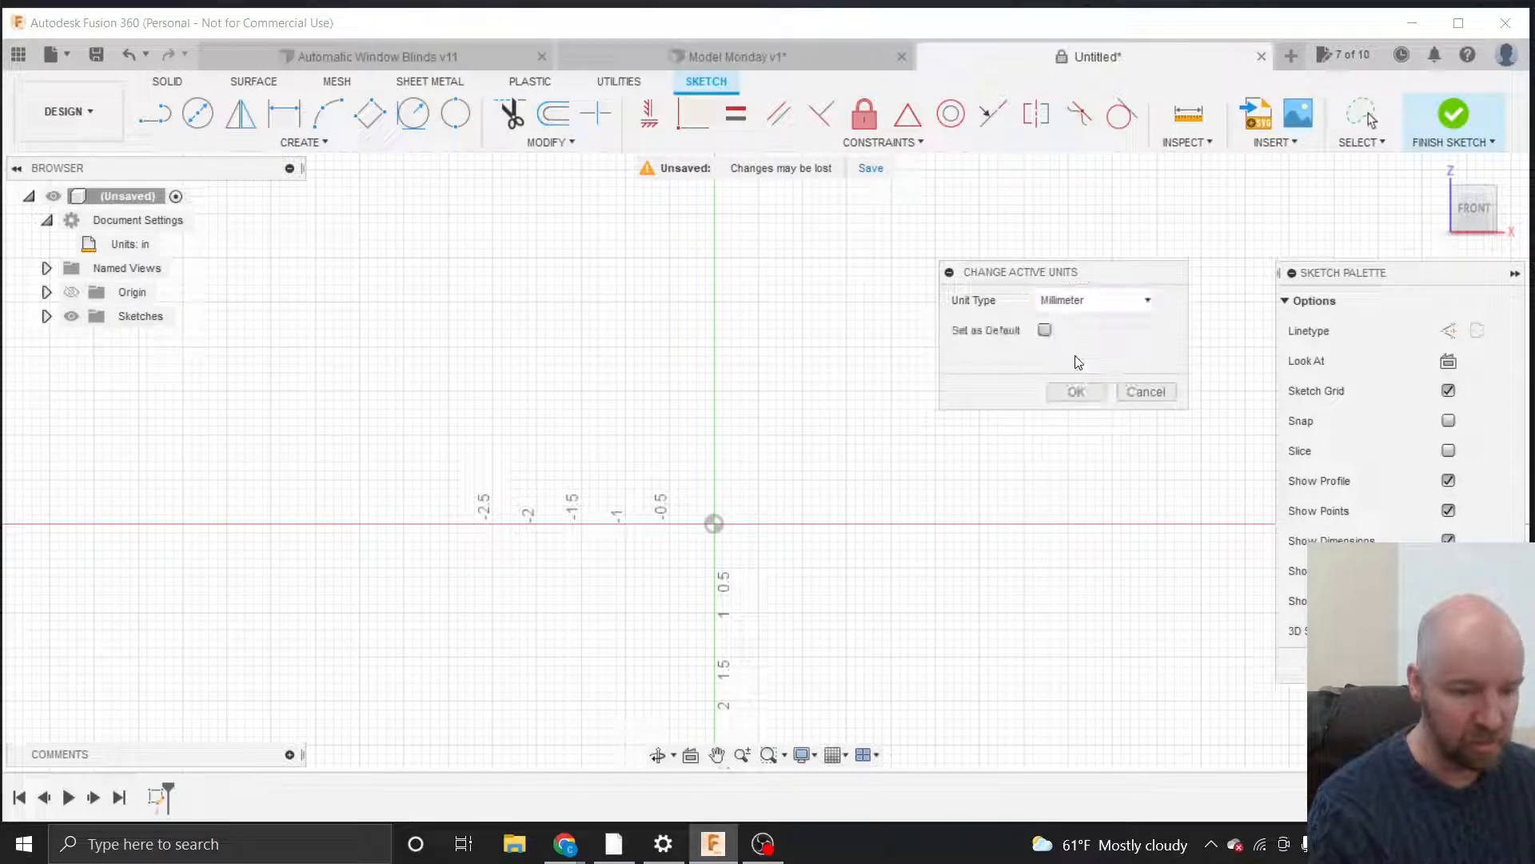
{"action": "left_click", "coordinate": [1073, 301]}
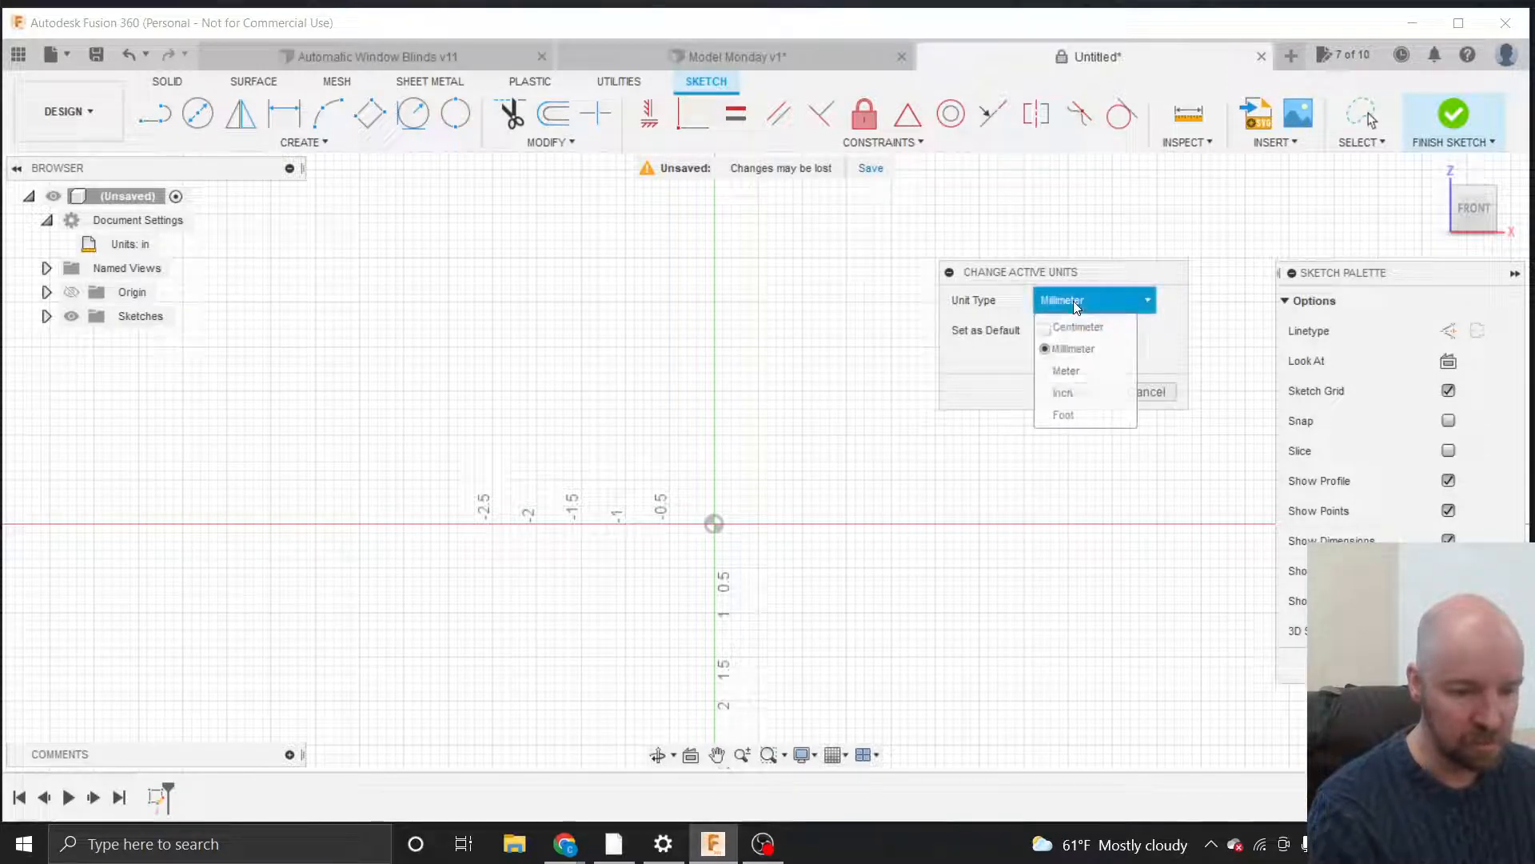
{"action": "left_click", "coordinate": [1080, 394]}
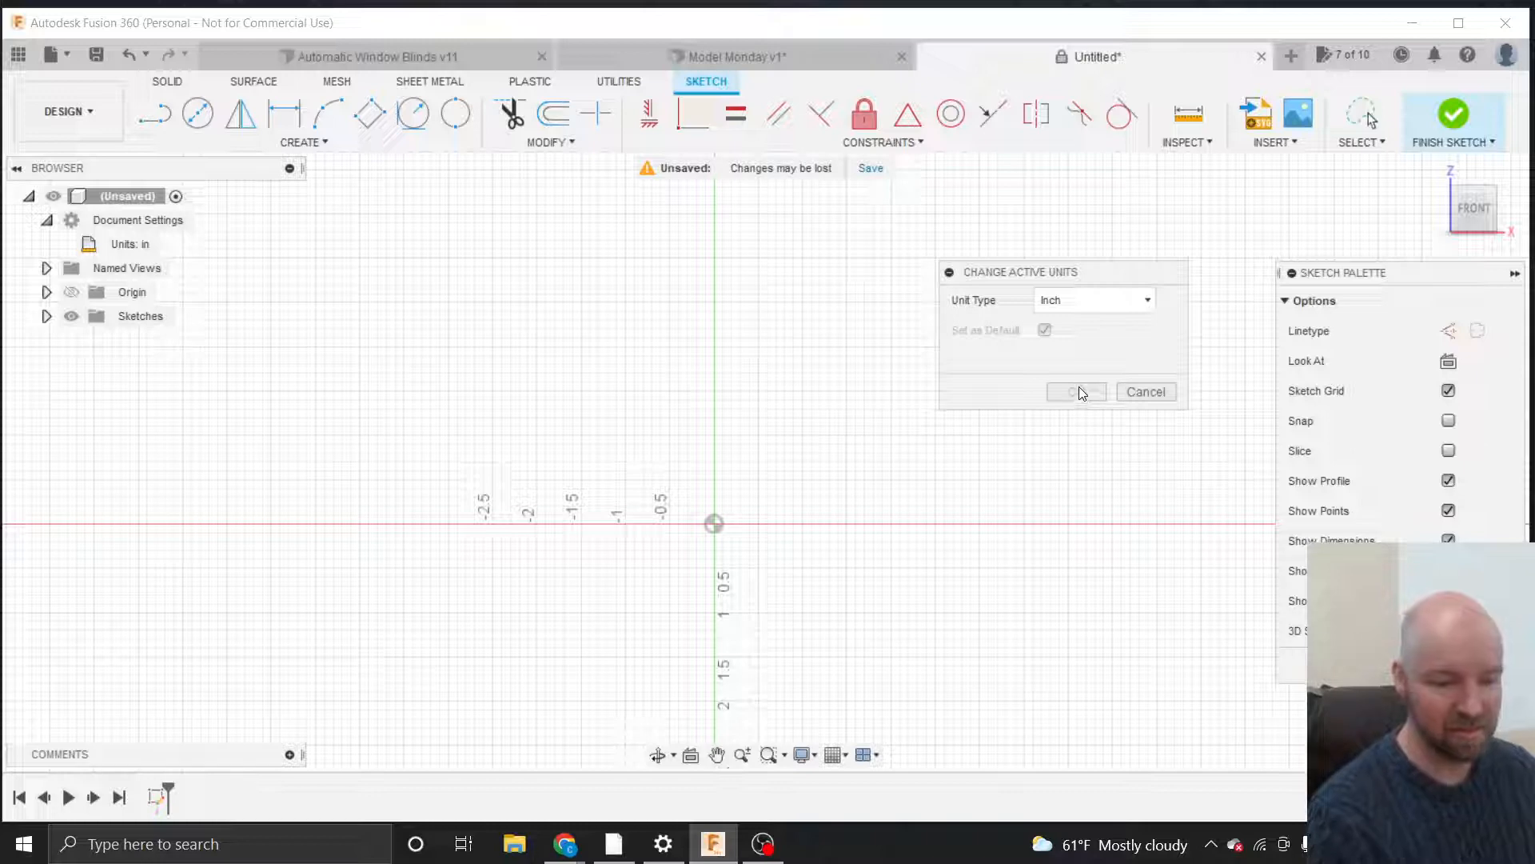
{"action": "left_click", "coordinate": [1142, 392]}
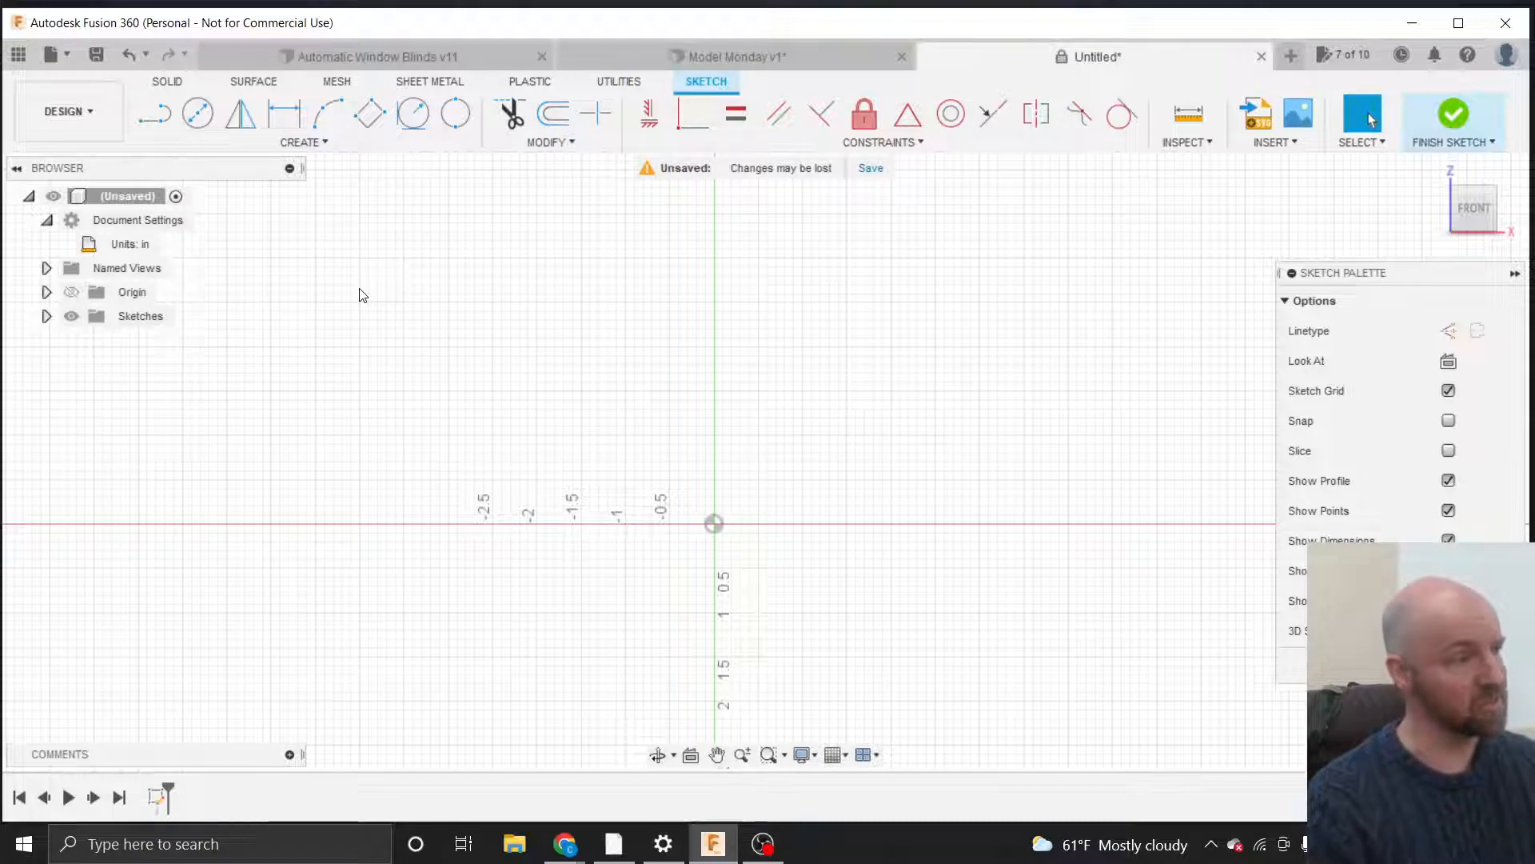
Draw a center diameter circle at the sketch origin with a diameter of 1.095 in.
{"action": "left_click", "coordinate": [304, 142]}
{"action": "mouse_move", "coordinate": [247, 189]}
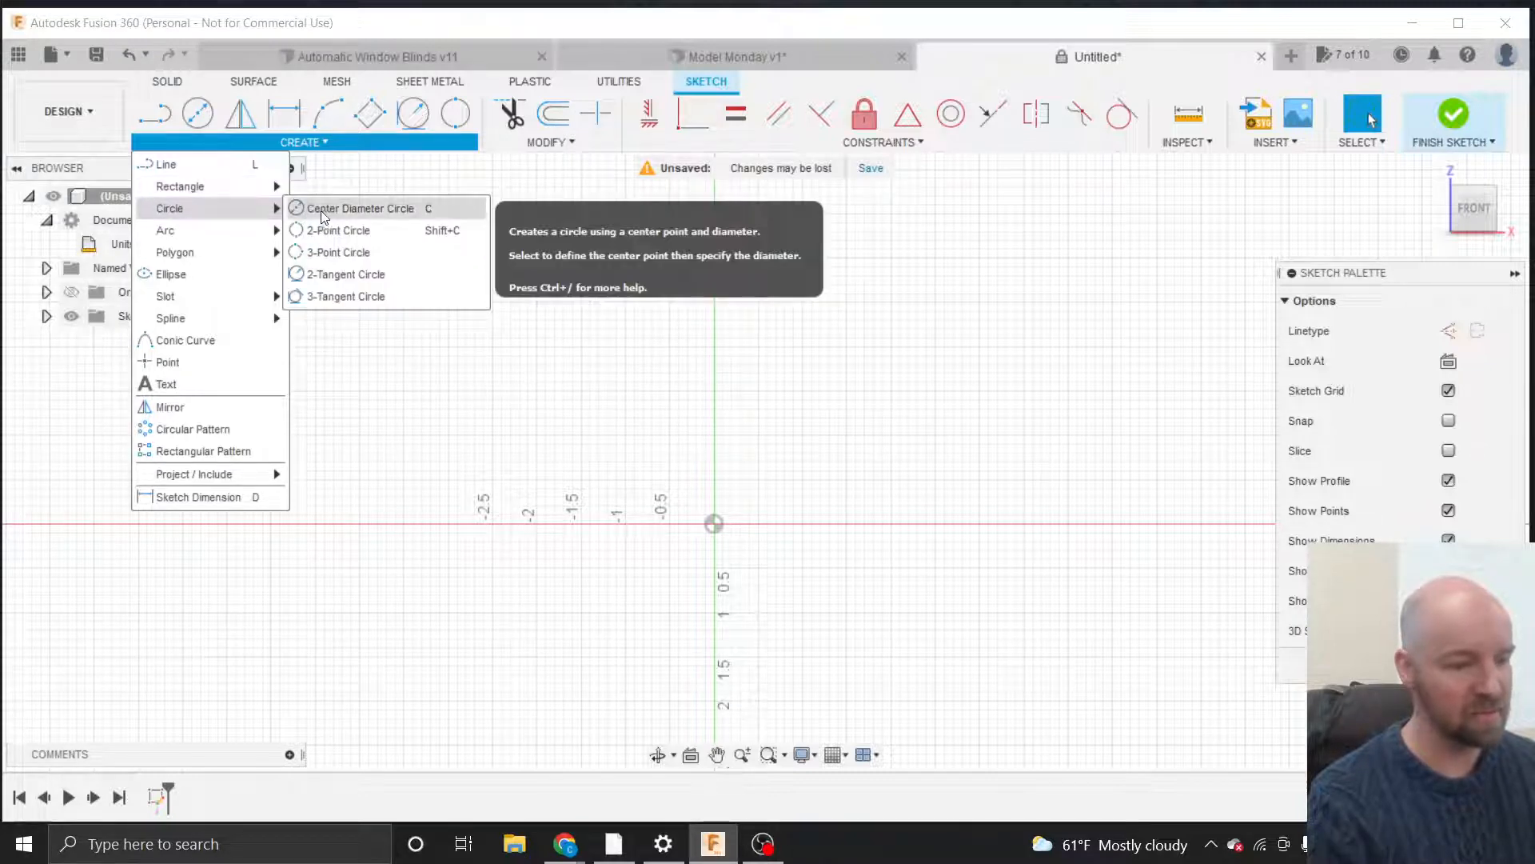
{"action": "left_click", "coordinate": [323, 209]}
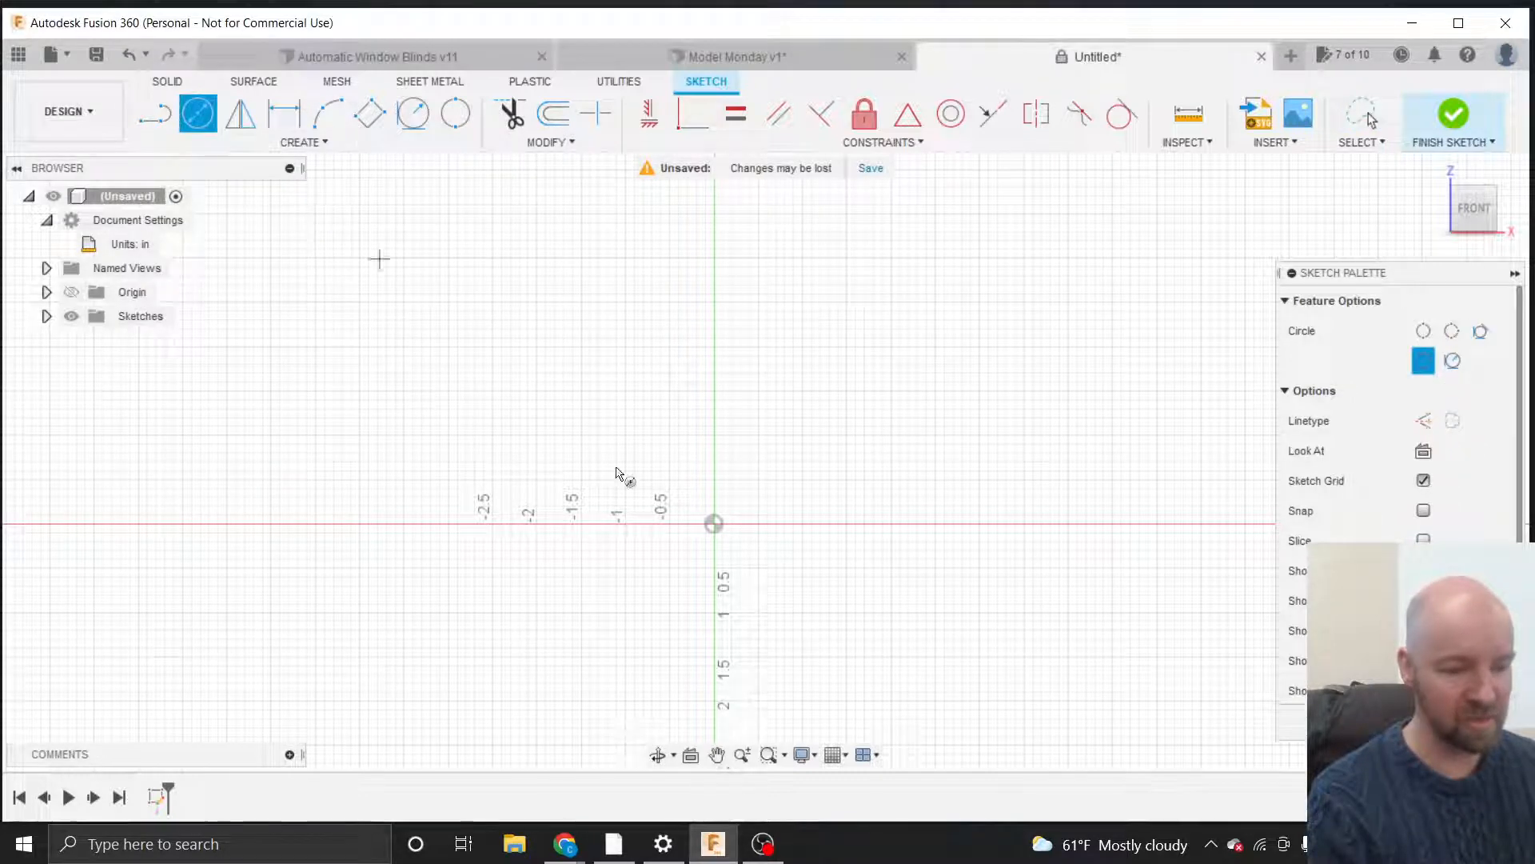
{"action": "left_click", "coordinate": [714, 523]}
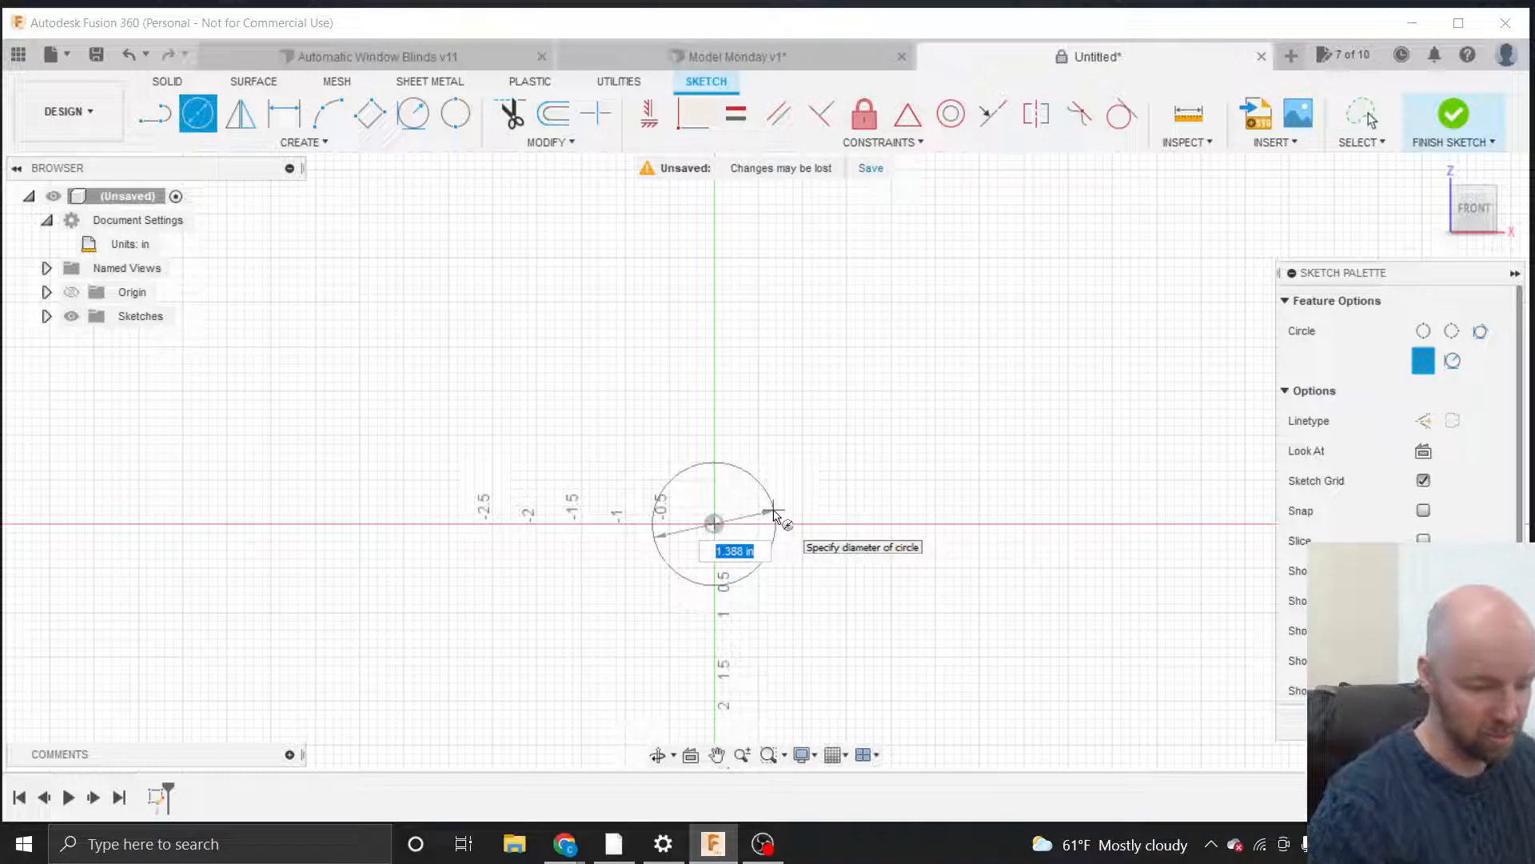
{"action": "type", "text": "1"}
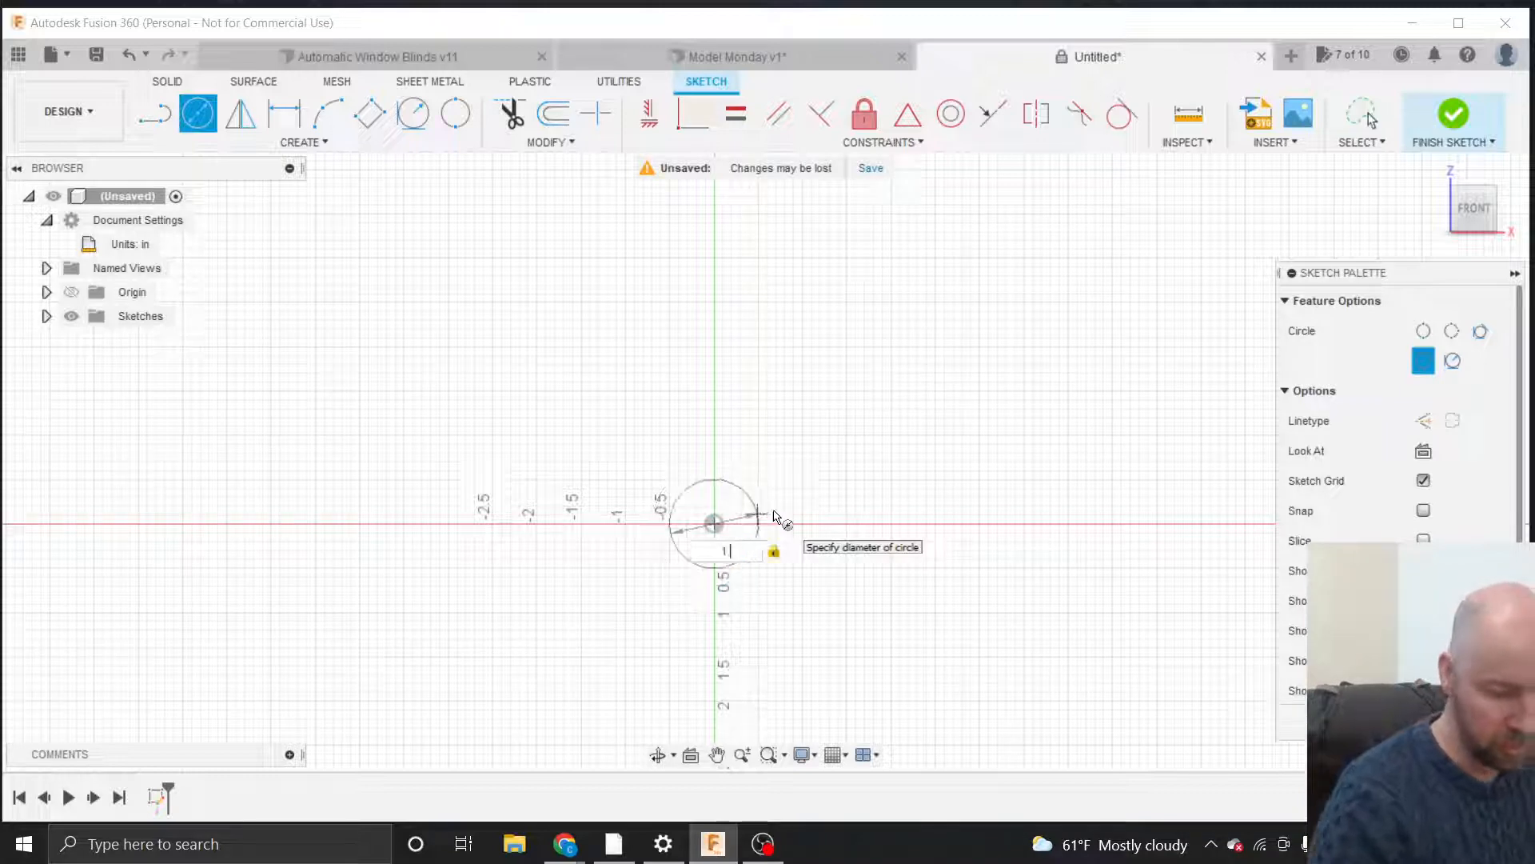
{"action": "type", "text": ".095"}
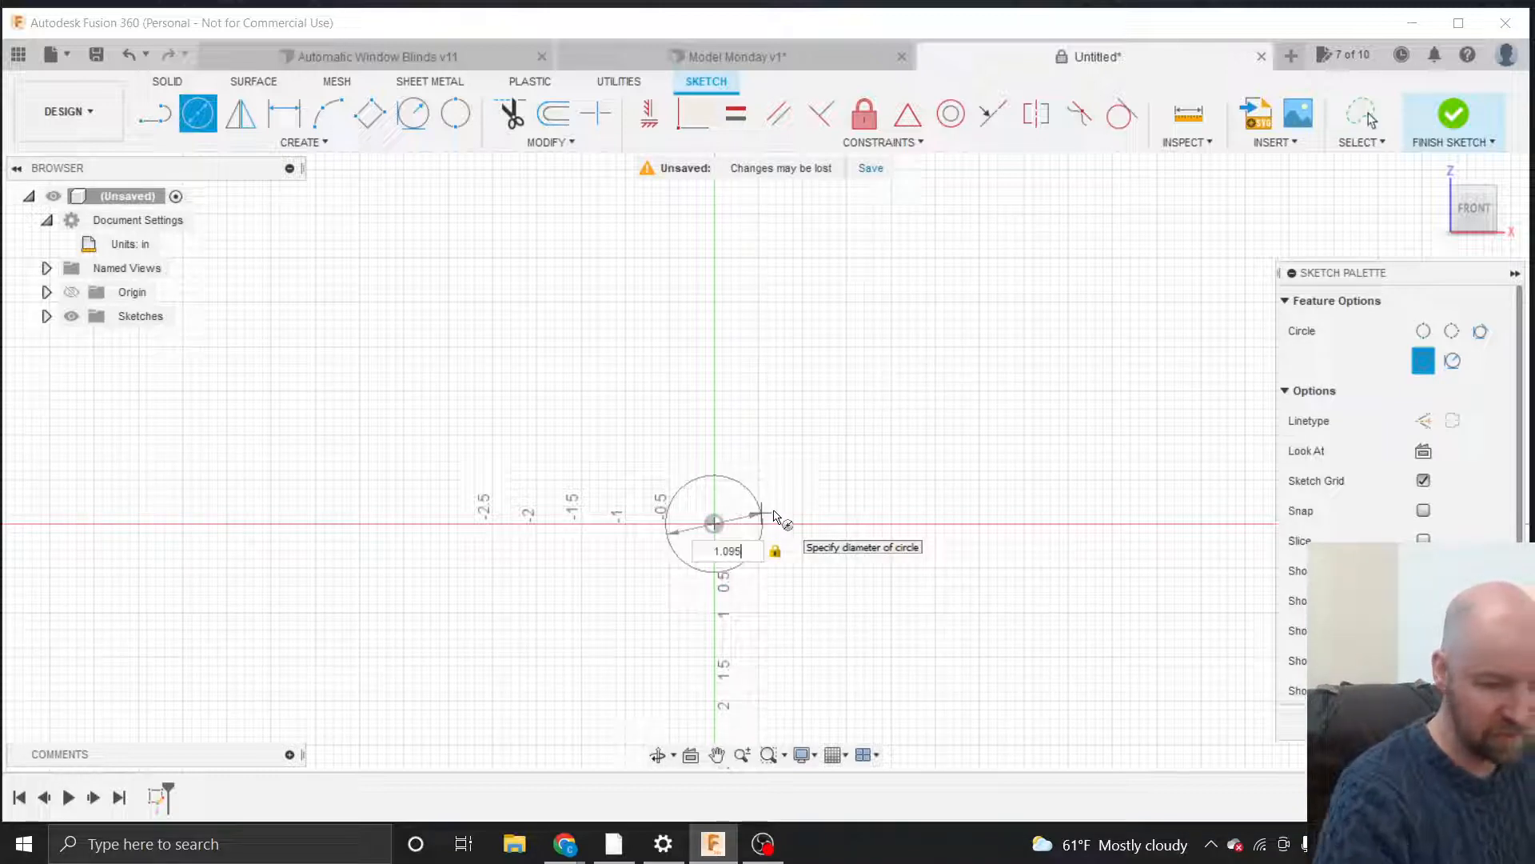
{"action": "scroll", "coordinate": [774, 518], "scroll_direction": "up", "scroll_amount": 5}
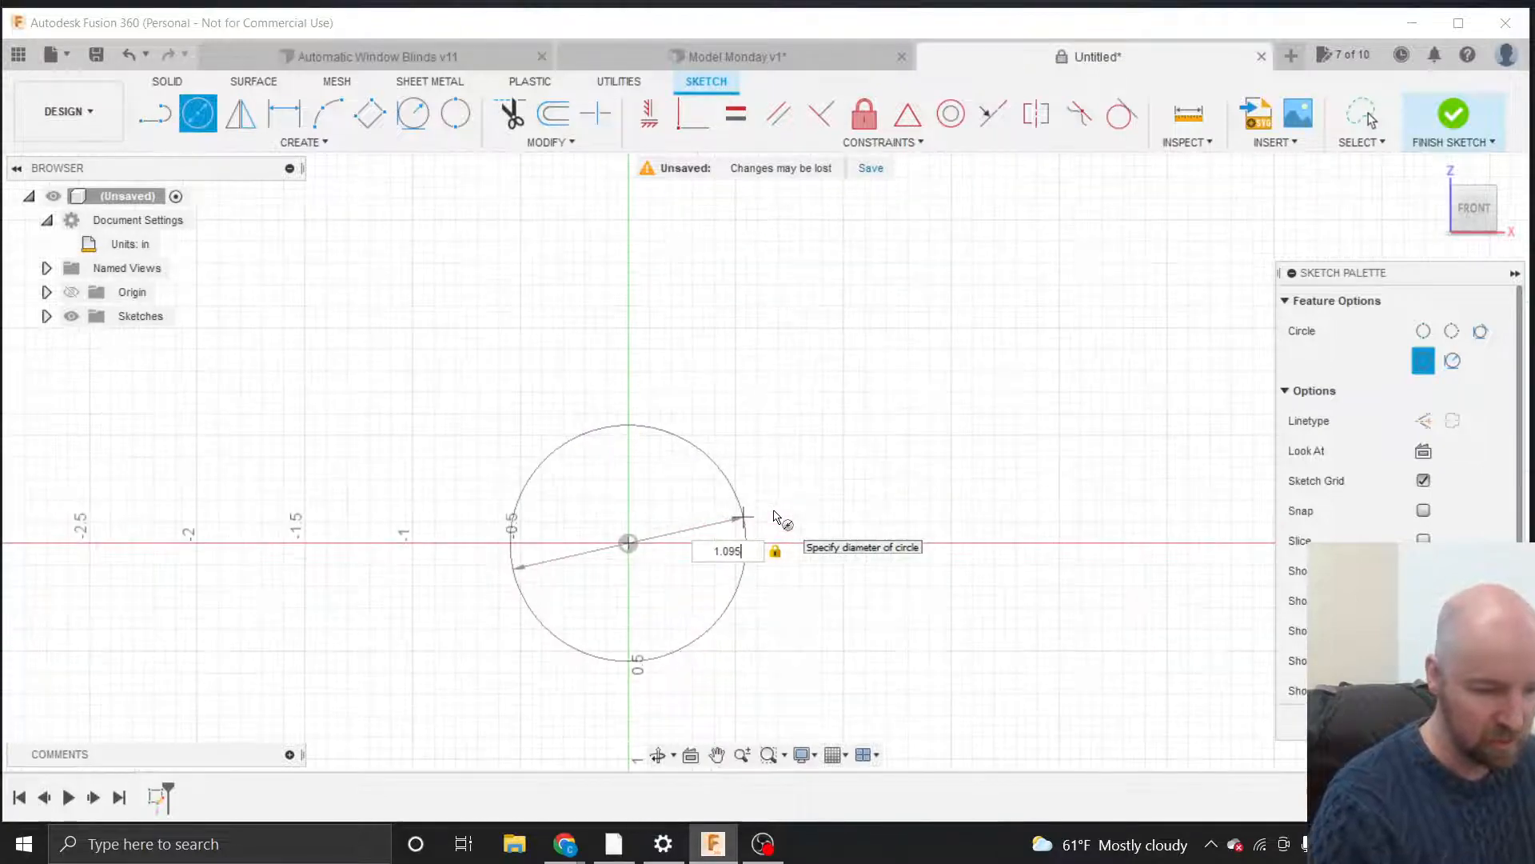
{"action": "scroll", "coordinate": [617, 592], "scroll_direction": "up", "scroll_amount": 3}
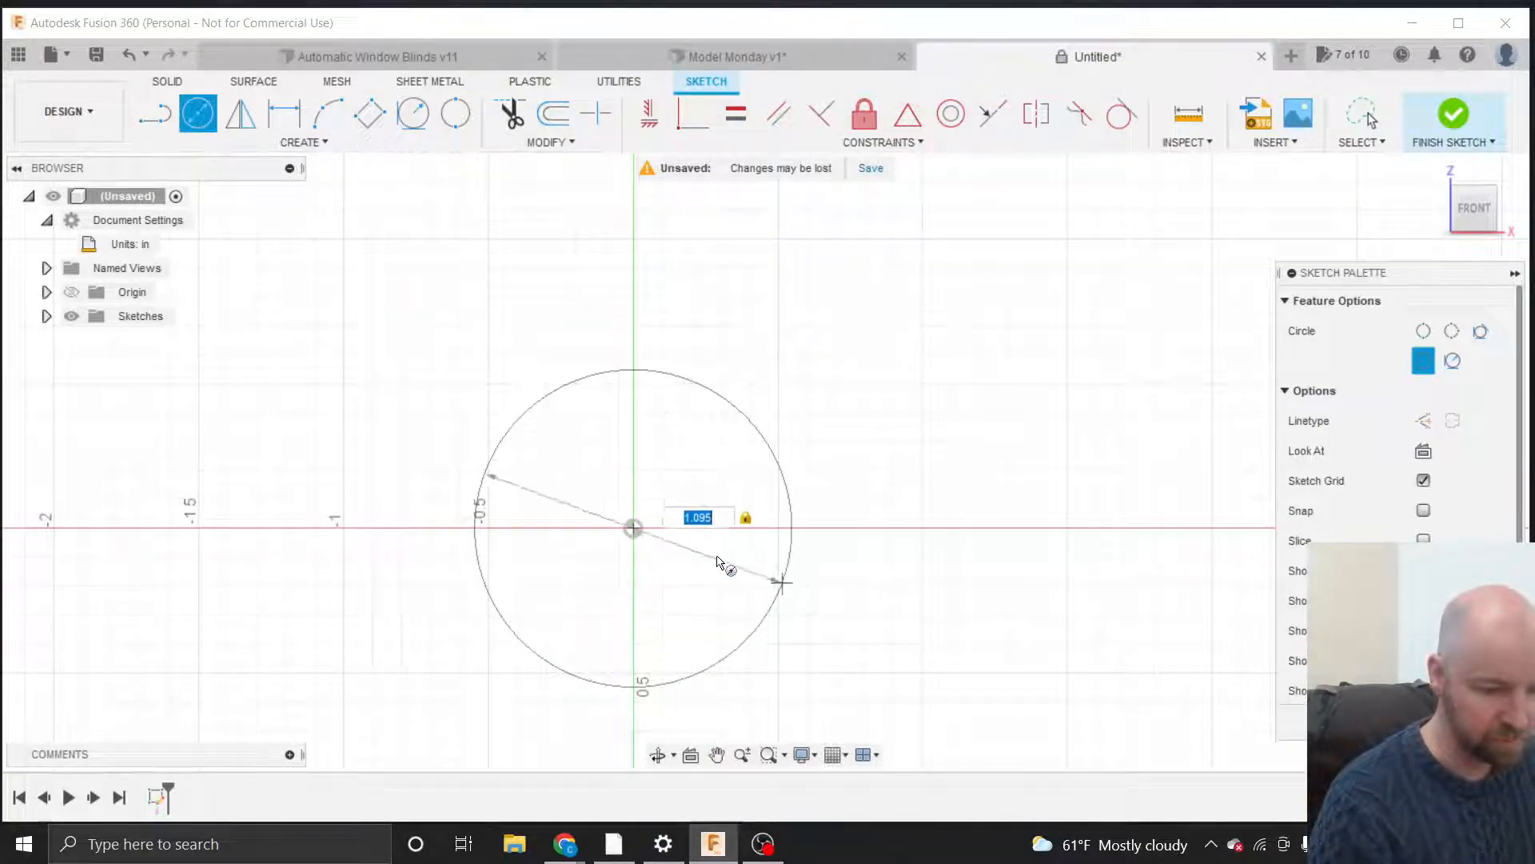
{"action": "key", "text": "Return"}
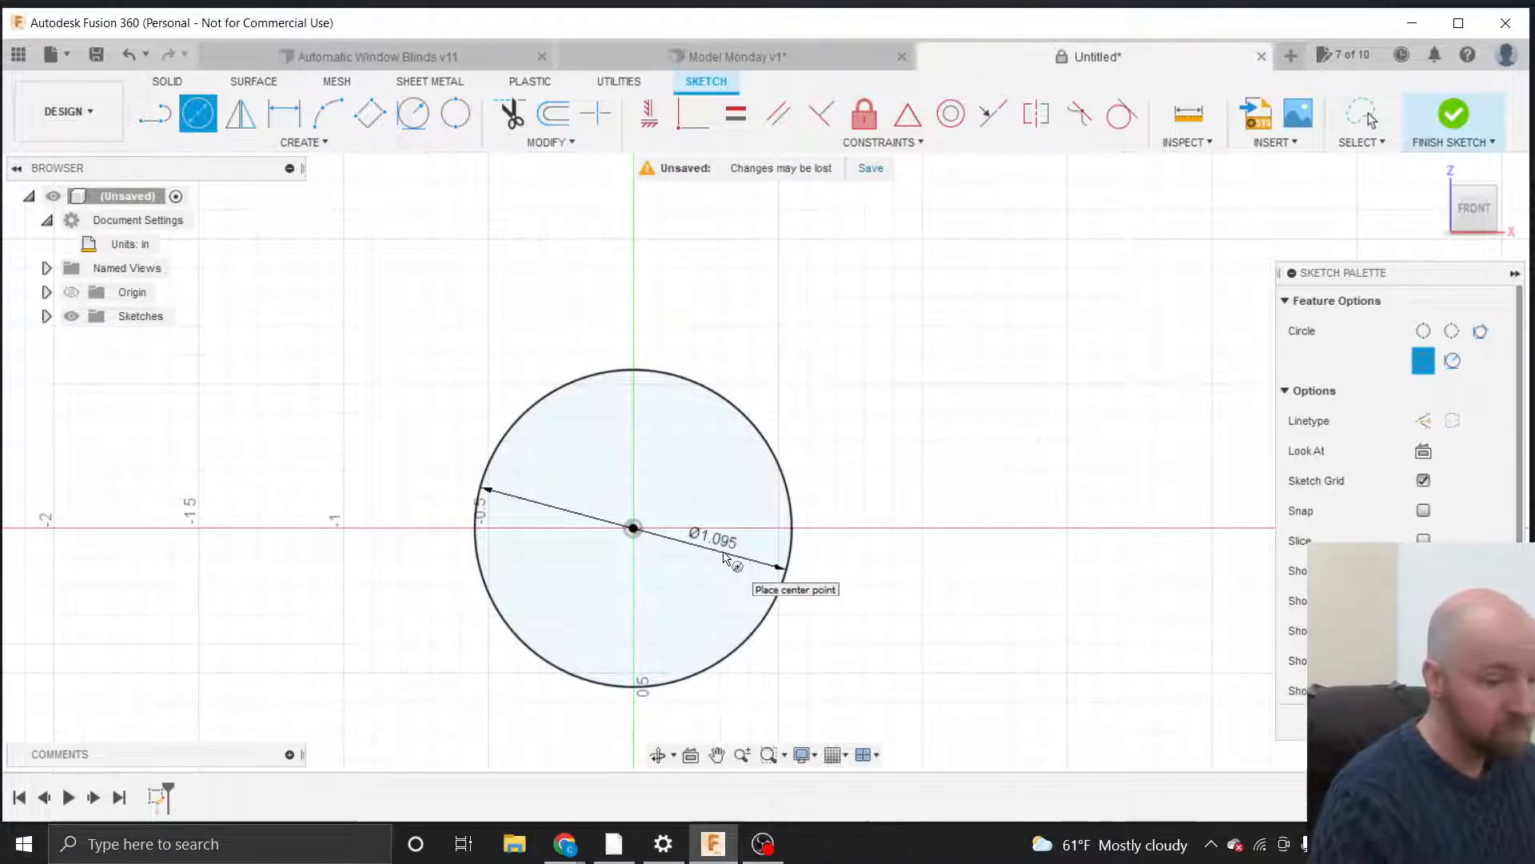
Undo the 1.095 in circle at the origin.
{"action": "left_click", "coordinate": [308, 143]}
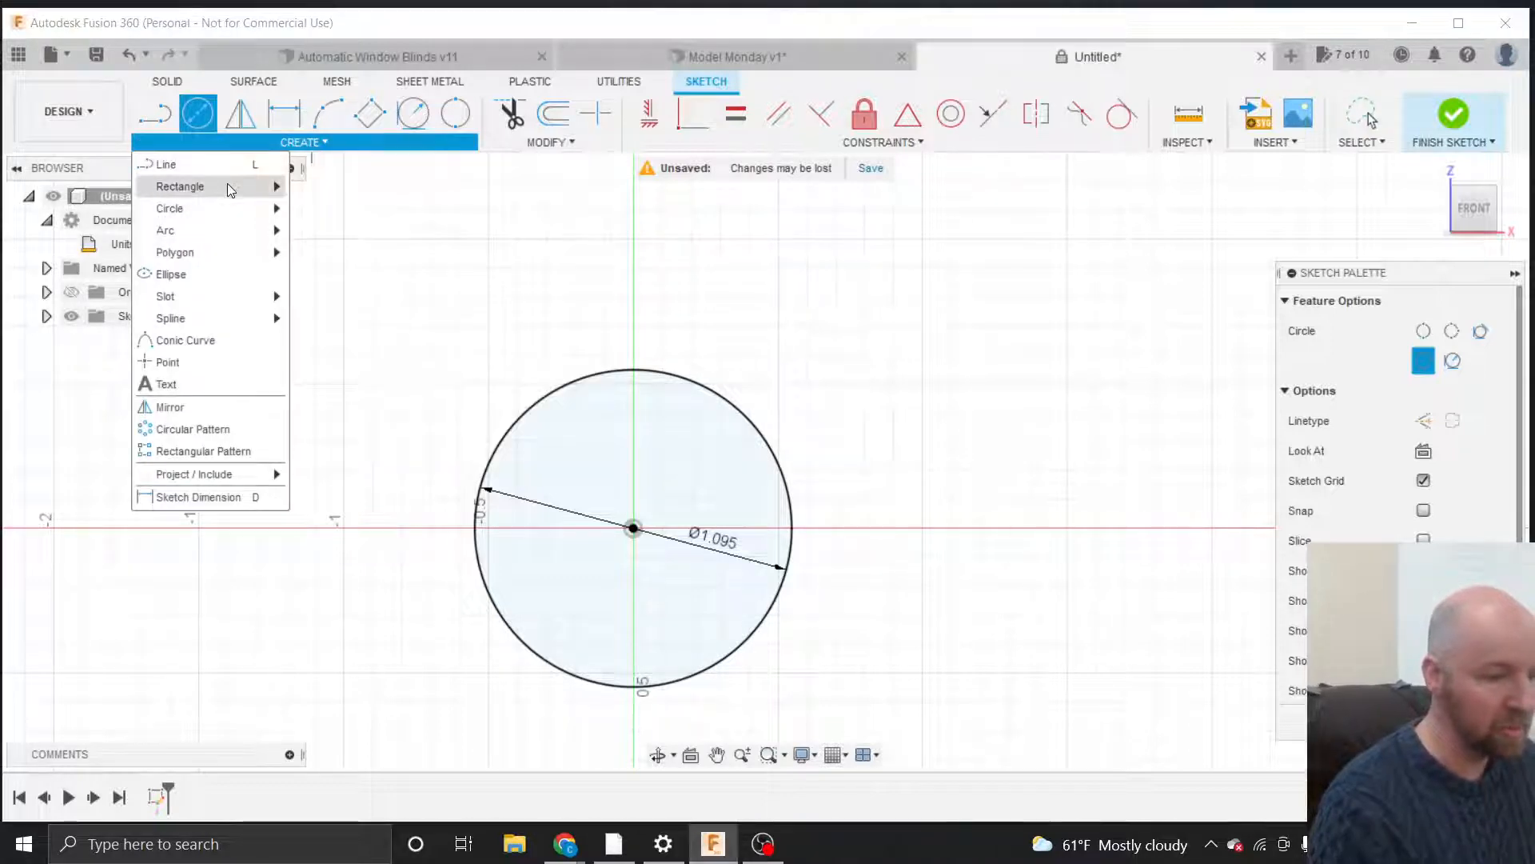
{"action": "mouse_move", "coordinate": [215, 216]}
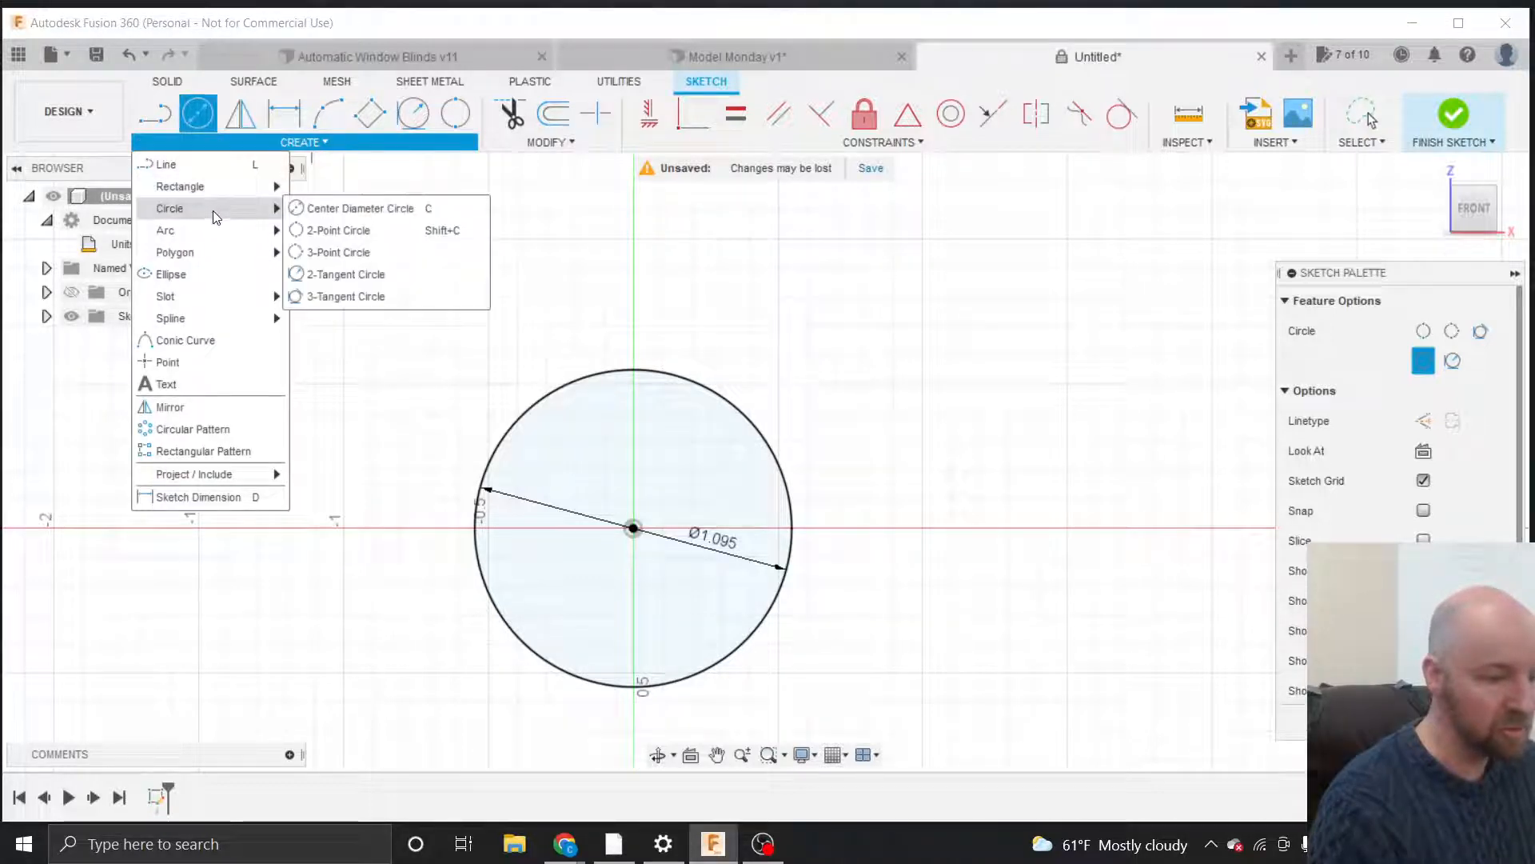
{"action": "left_click", "coordinate": [322, 209]}
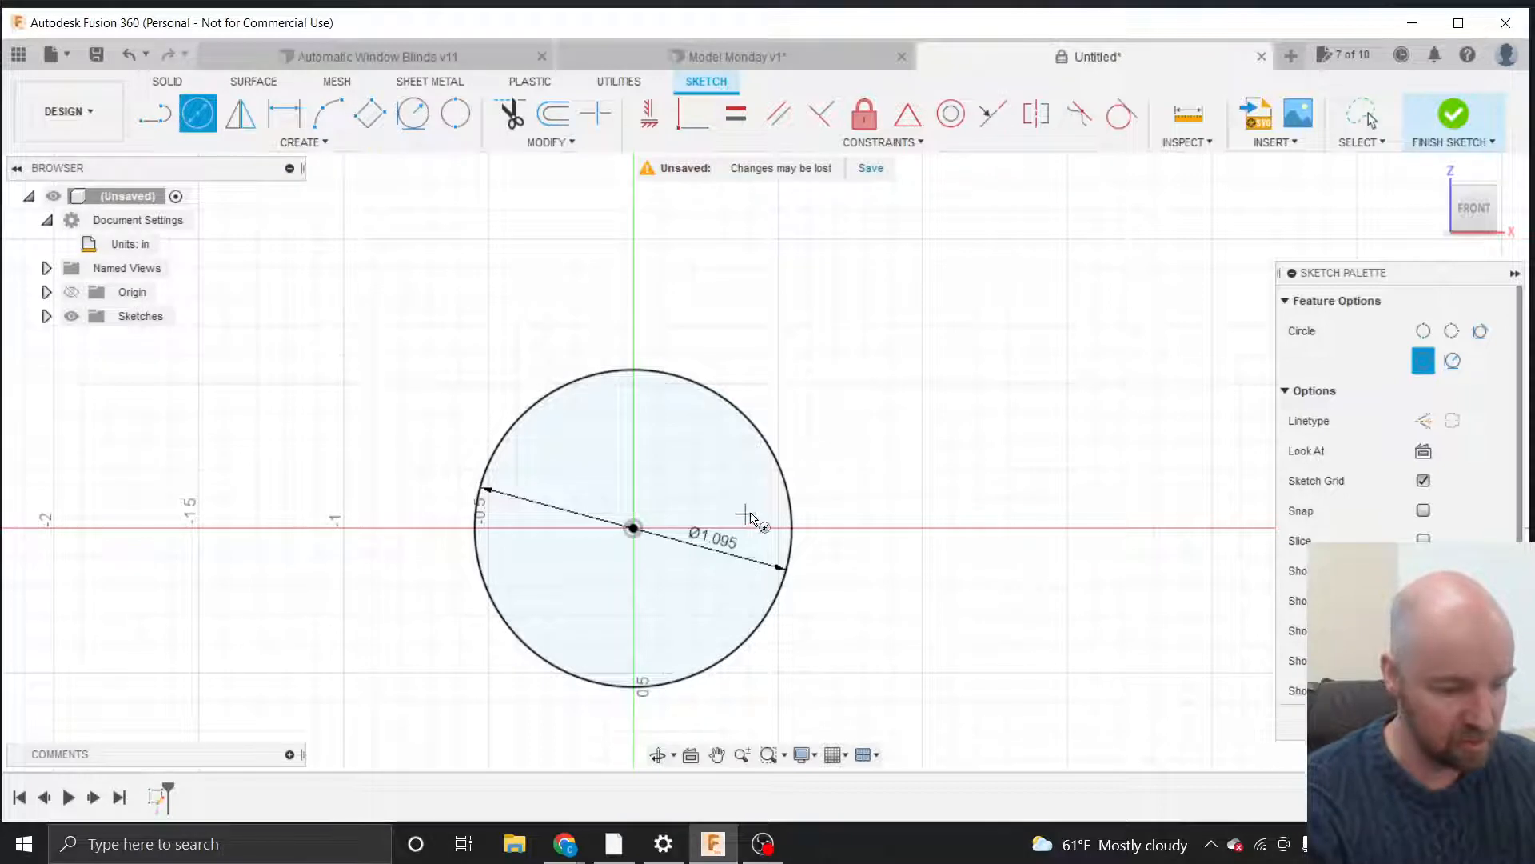
{"action": "key", "text": "Escape"}
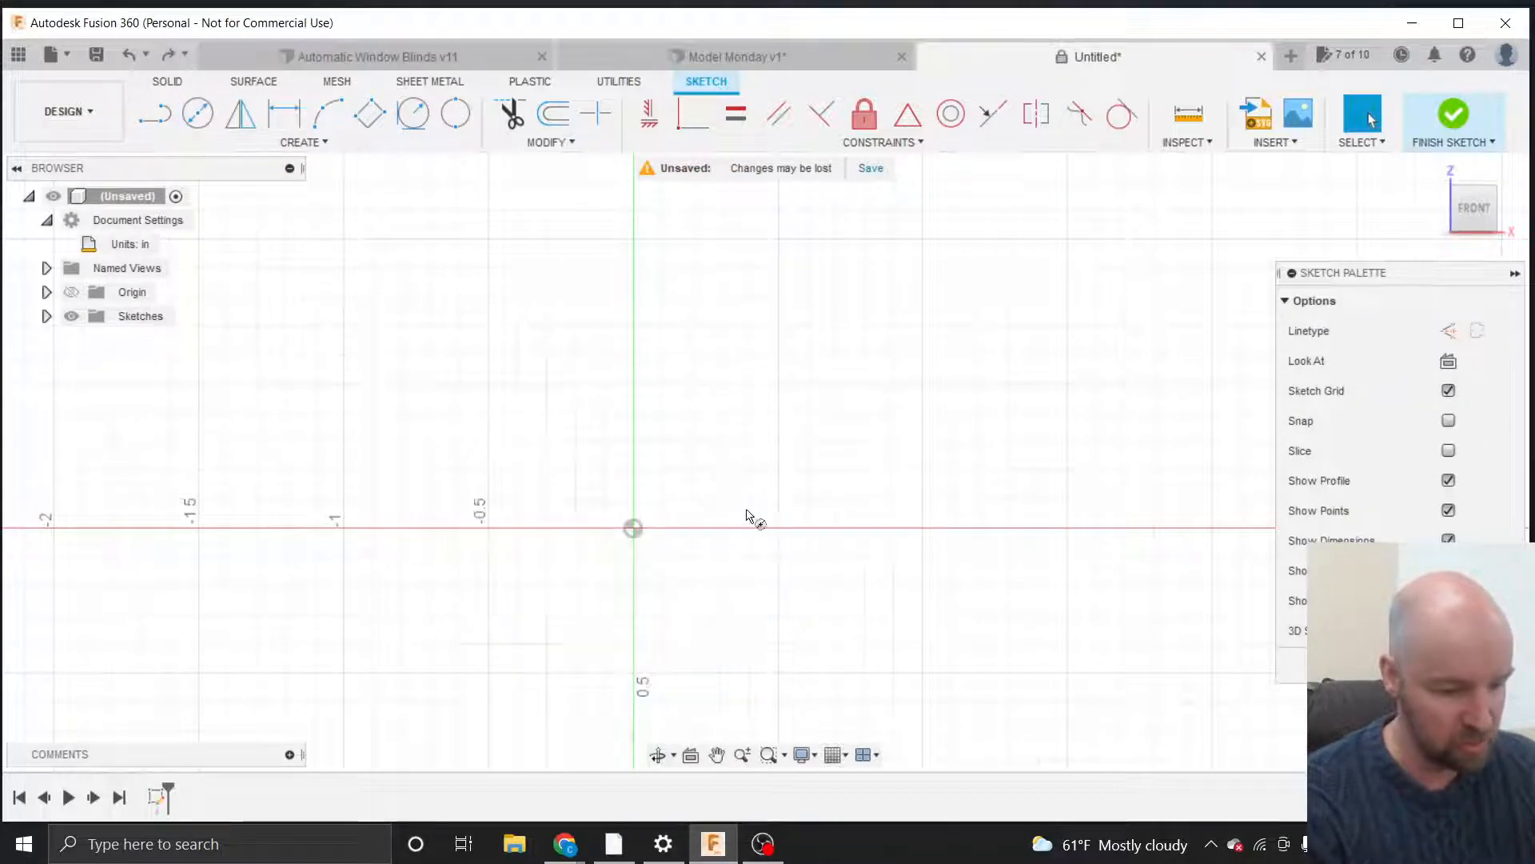
Sketch a center diameter circle about 0.815 in across, centred on the origin, without entering a diameter.
{"action": "left_click", "coordinate": [633, 528]}
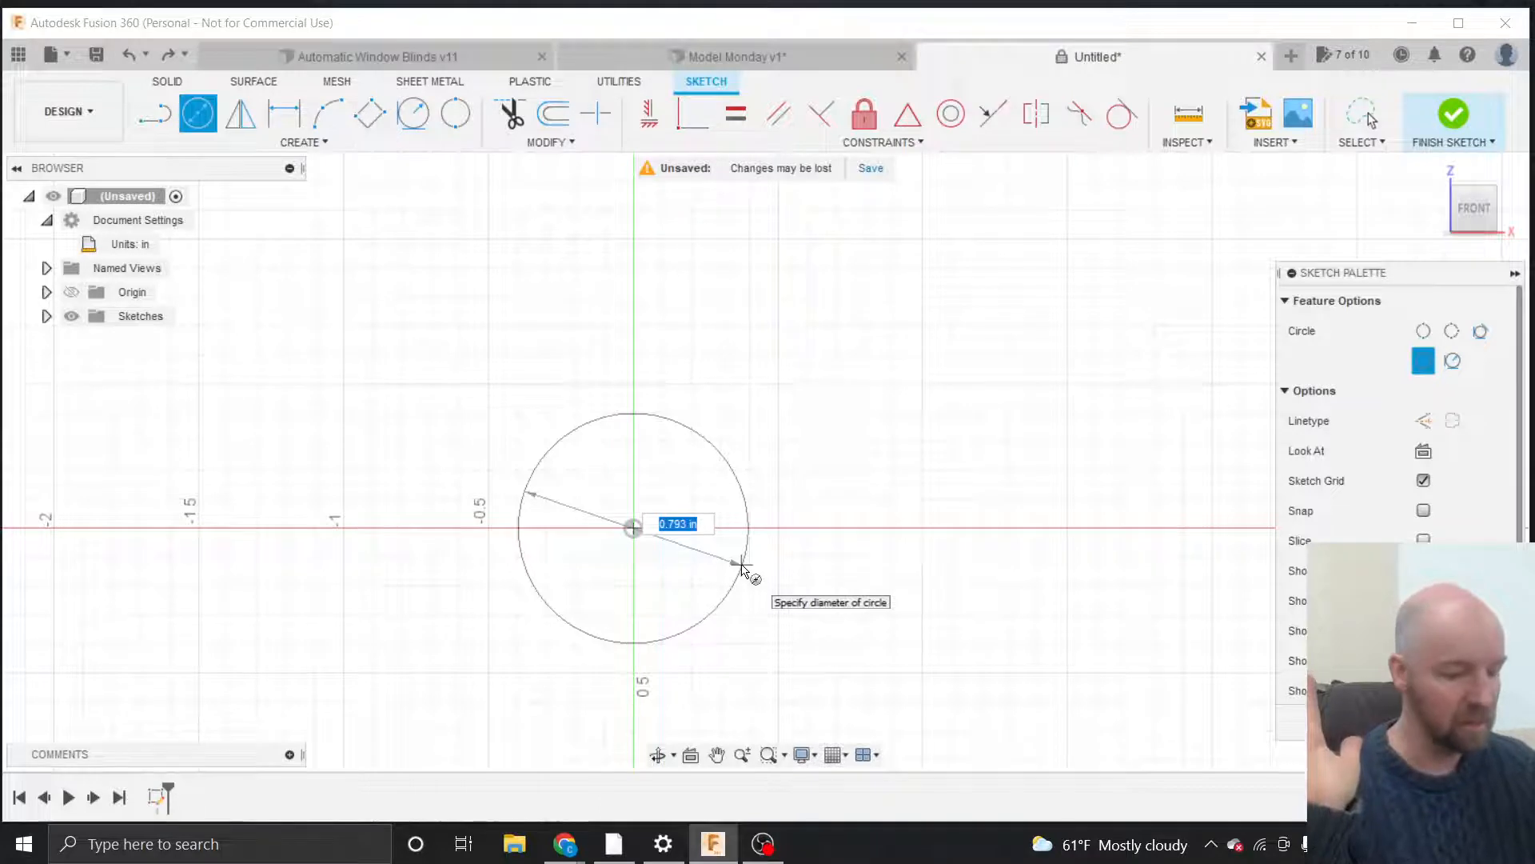
{"action": "left_click", "coordinate": [745, 568]}
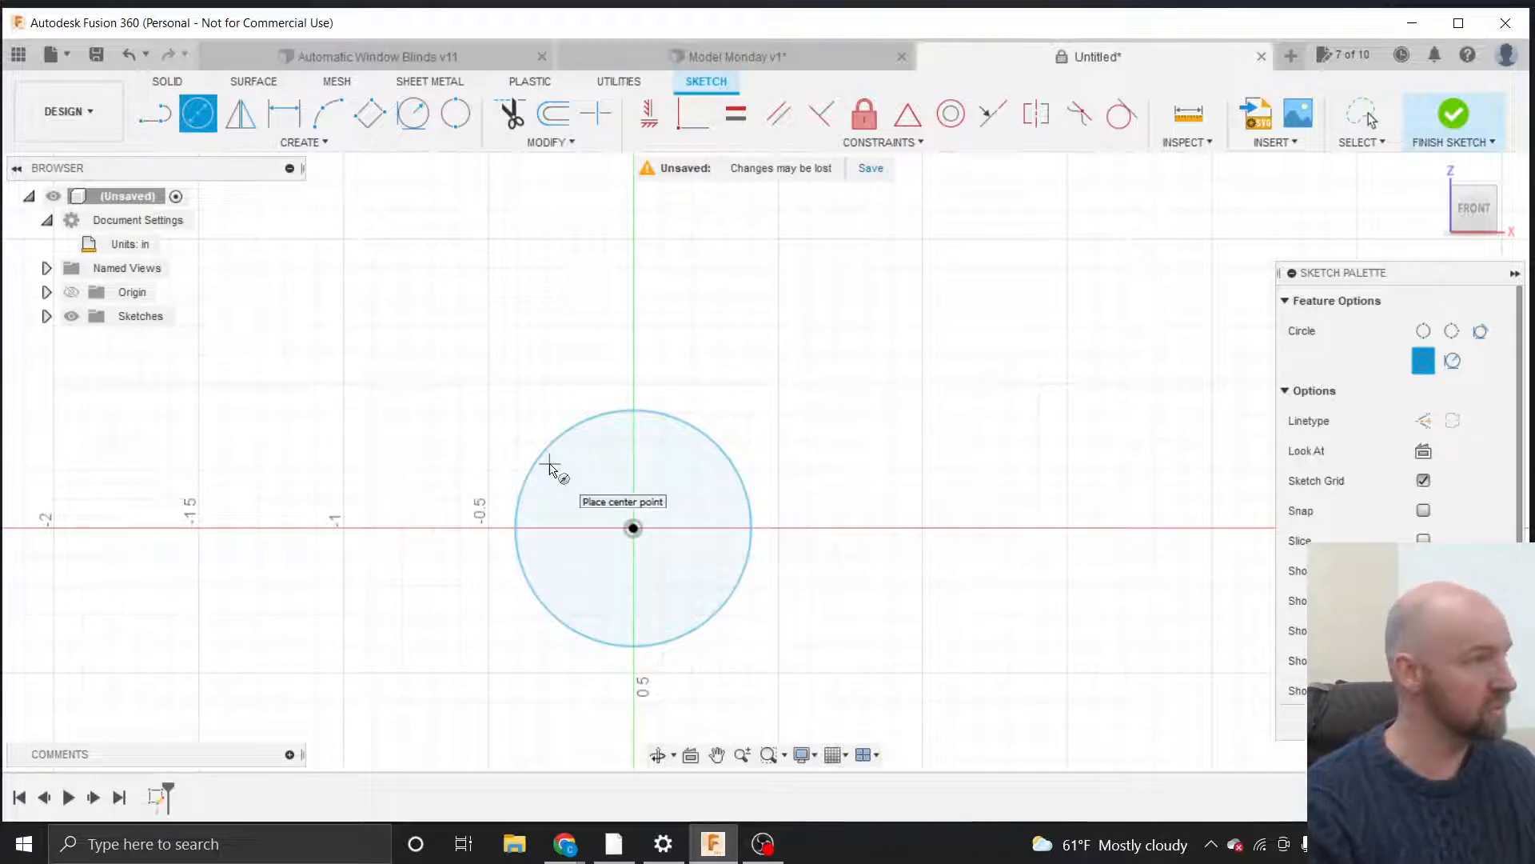
Dimension the diameter of the circle at the origin and set it to 1.095 in.
{"action": "left_click", "coordinate": [317, 146]}
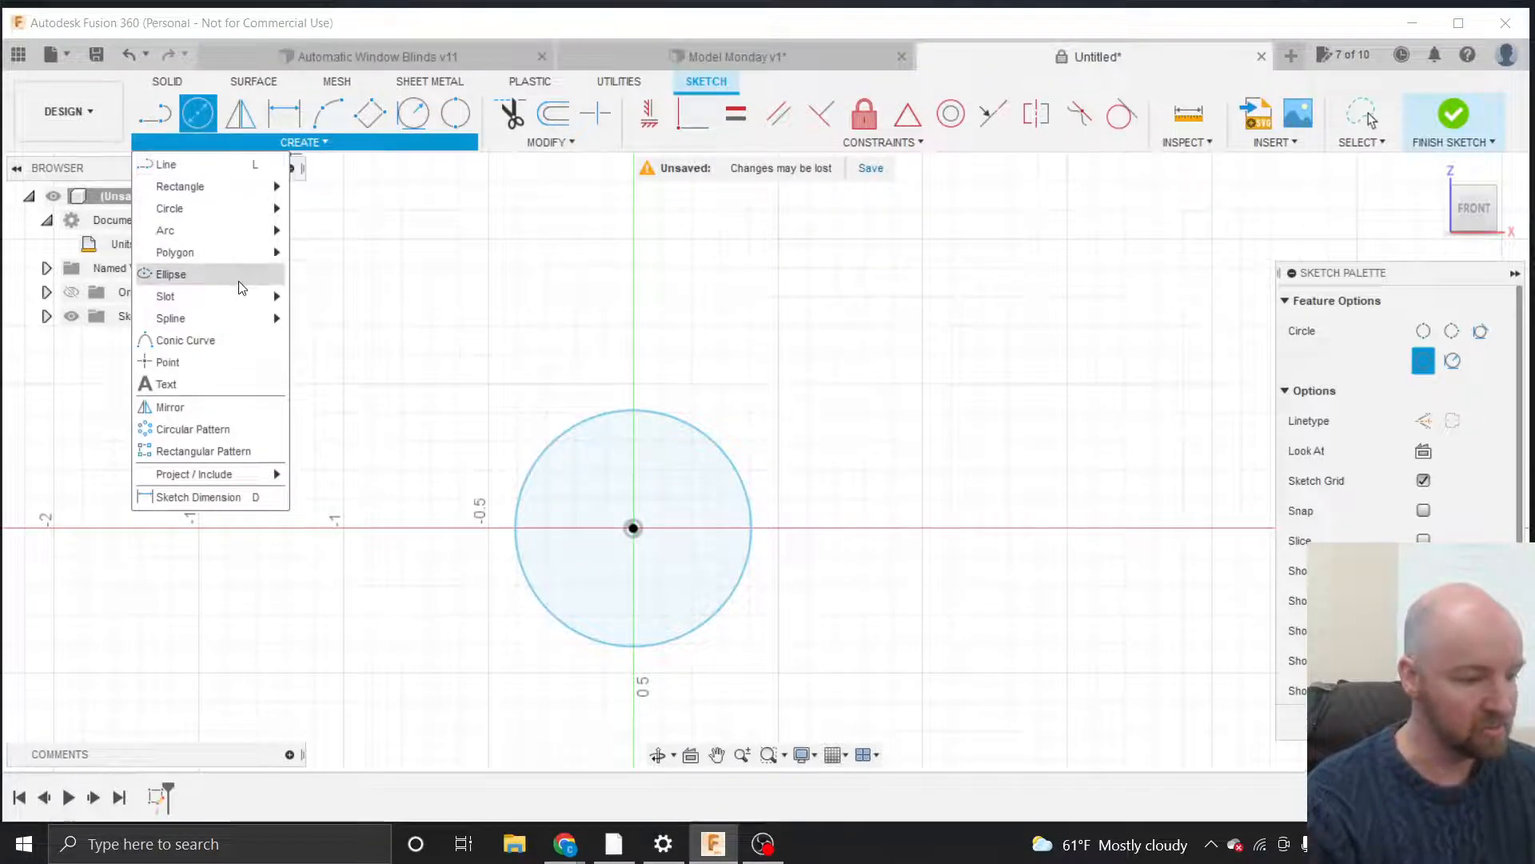
{"action": "left_click", "coordinate": [213, 498]}
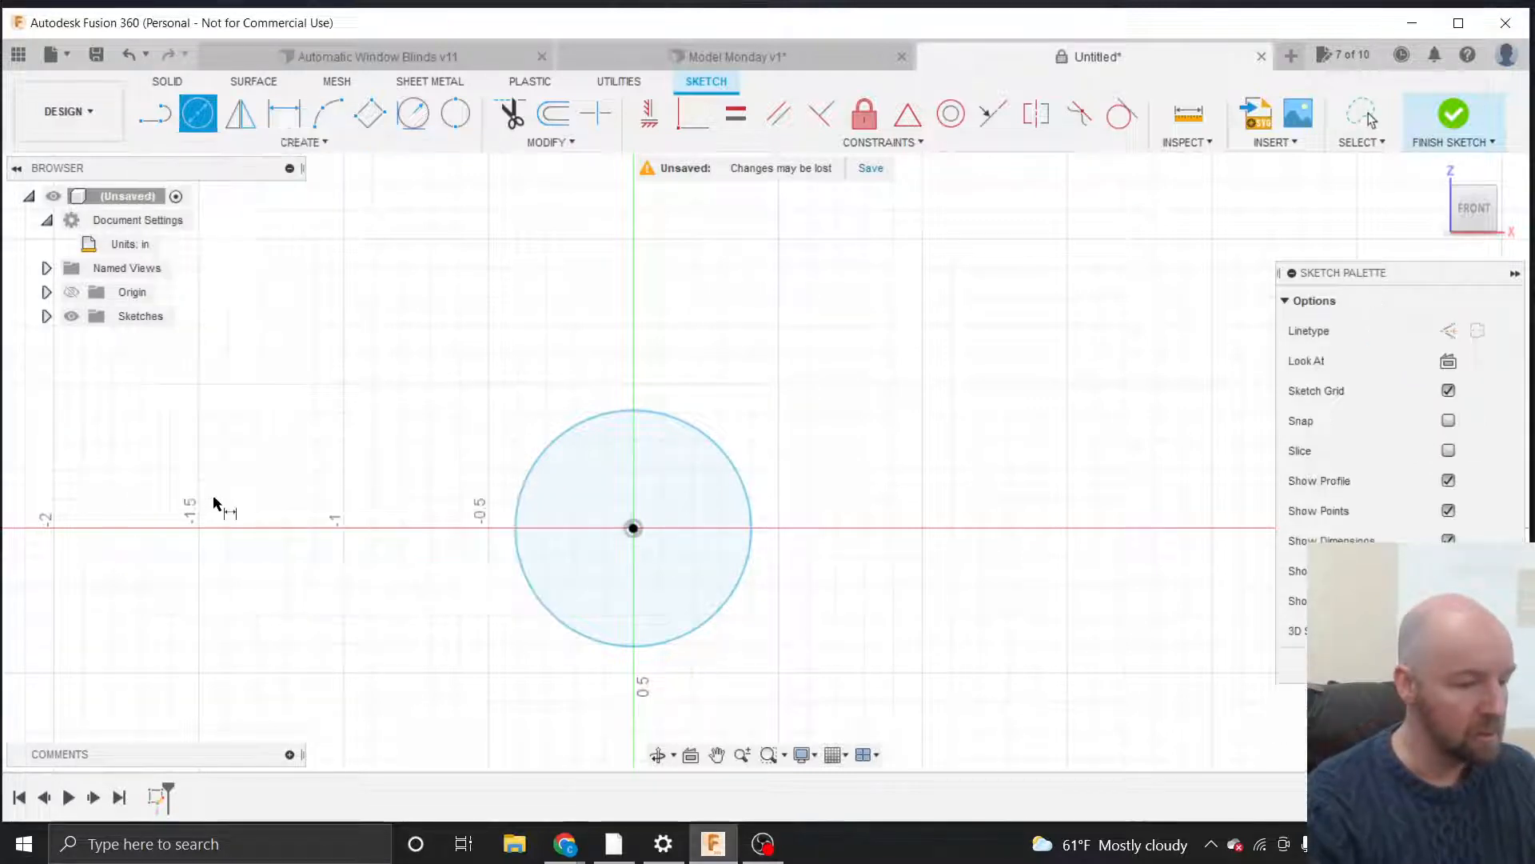
{"action": "left_click", "coordinate": [529, 475]}
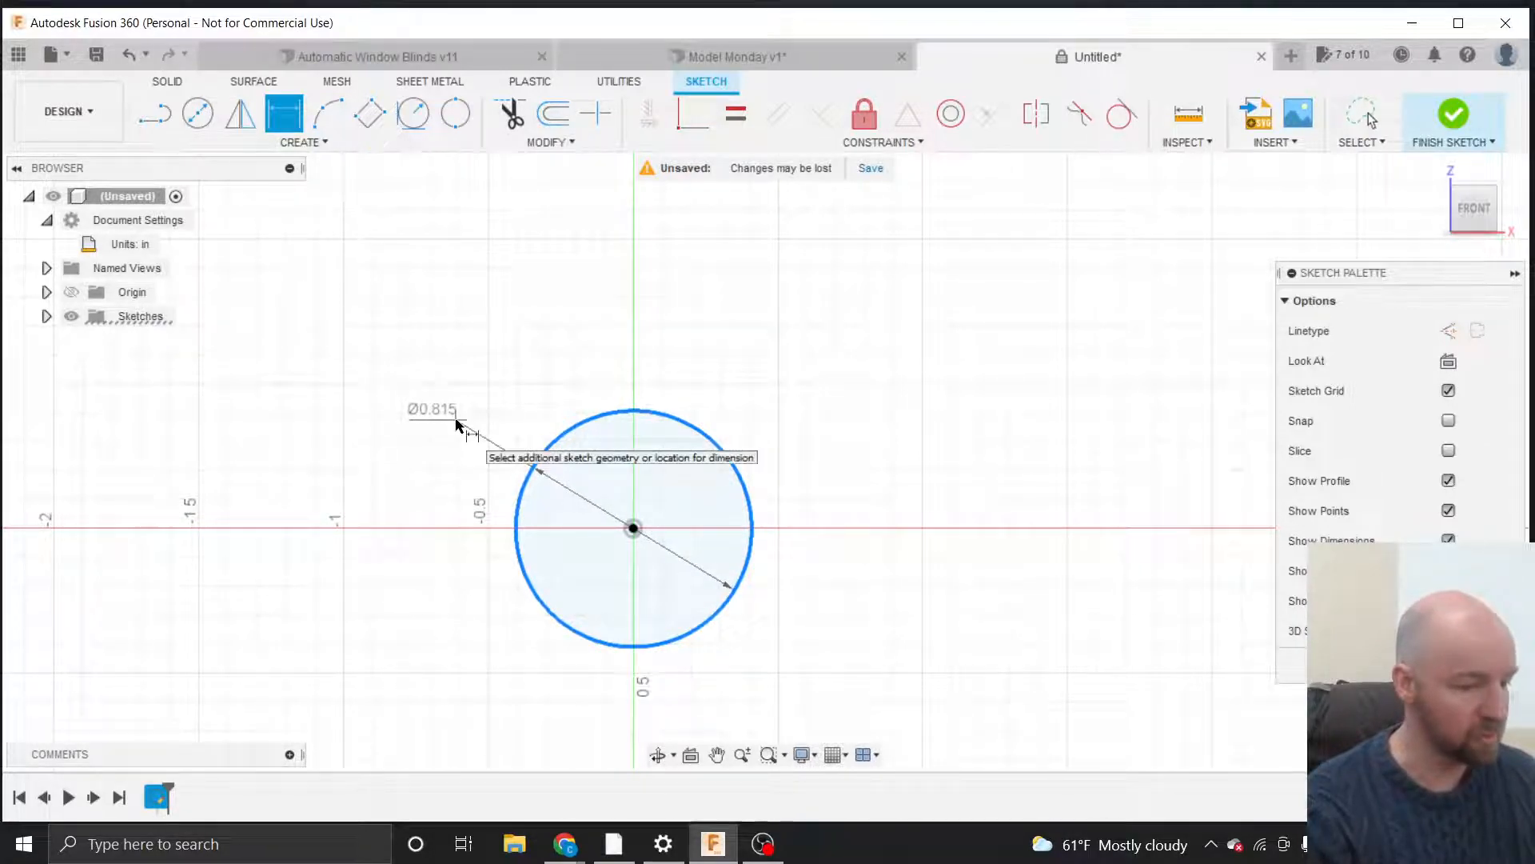
{"action": "left_click", "coordinate": [457, 425]}
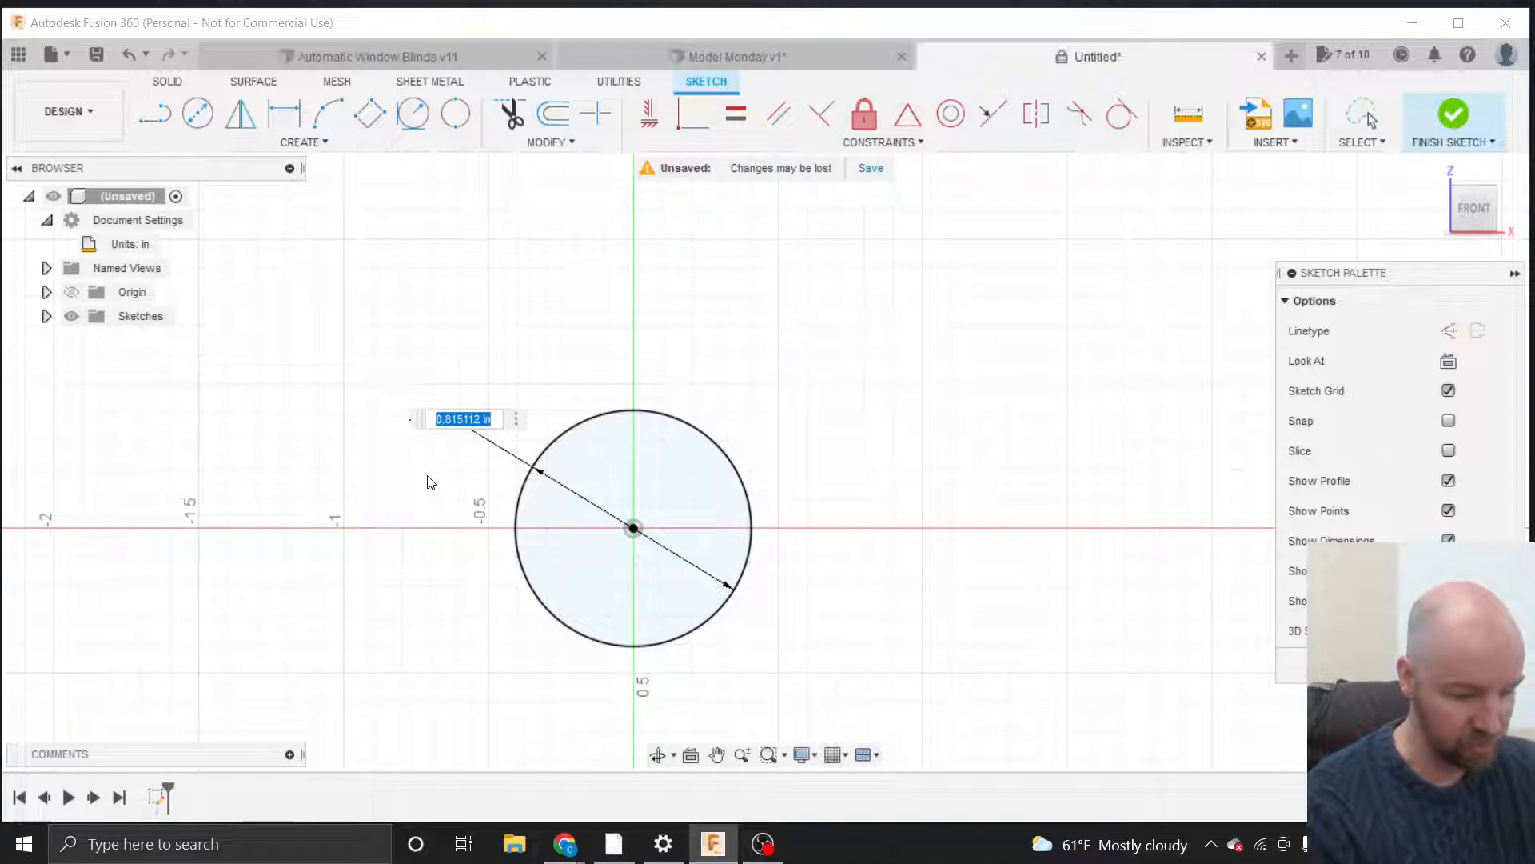
{"action": "type", "text": "1"}
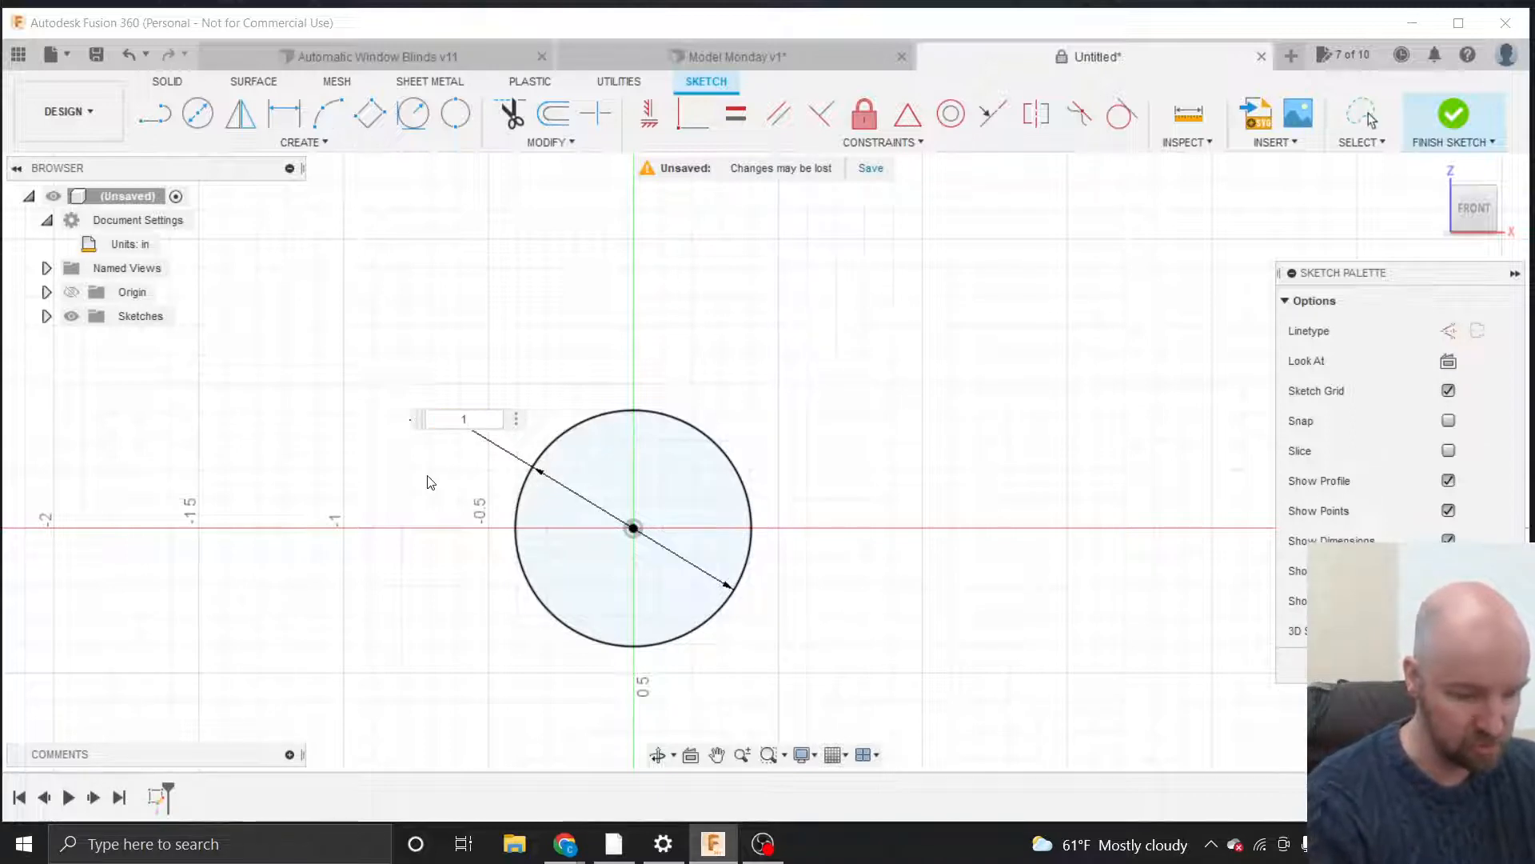
{"action": "type", "text": ".09"}
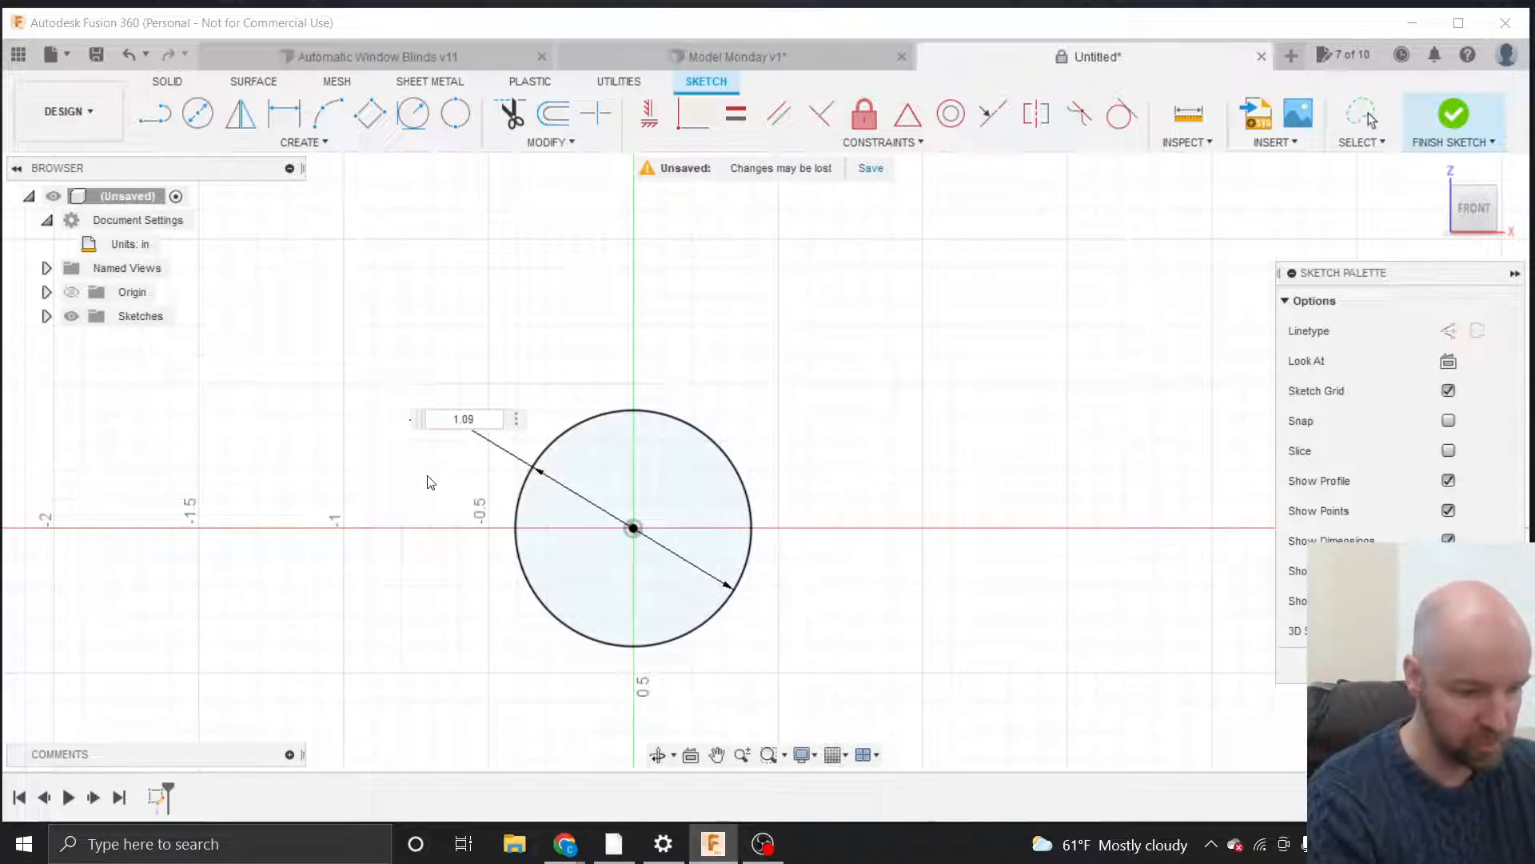
{"action": "type", "text": "5"}
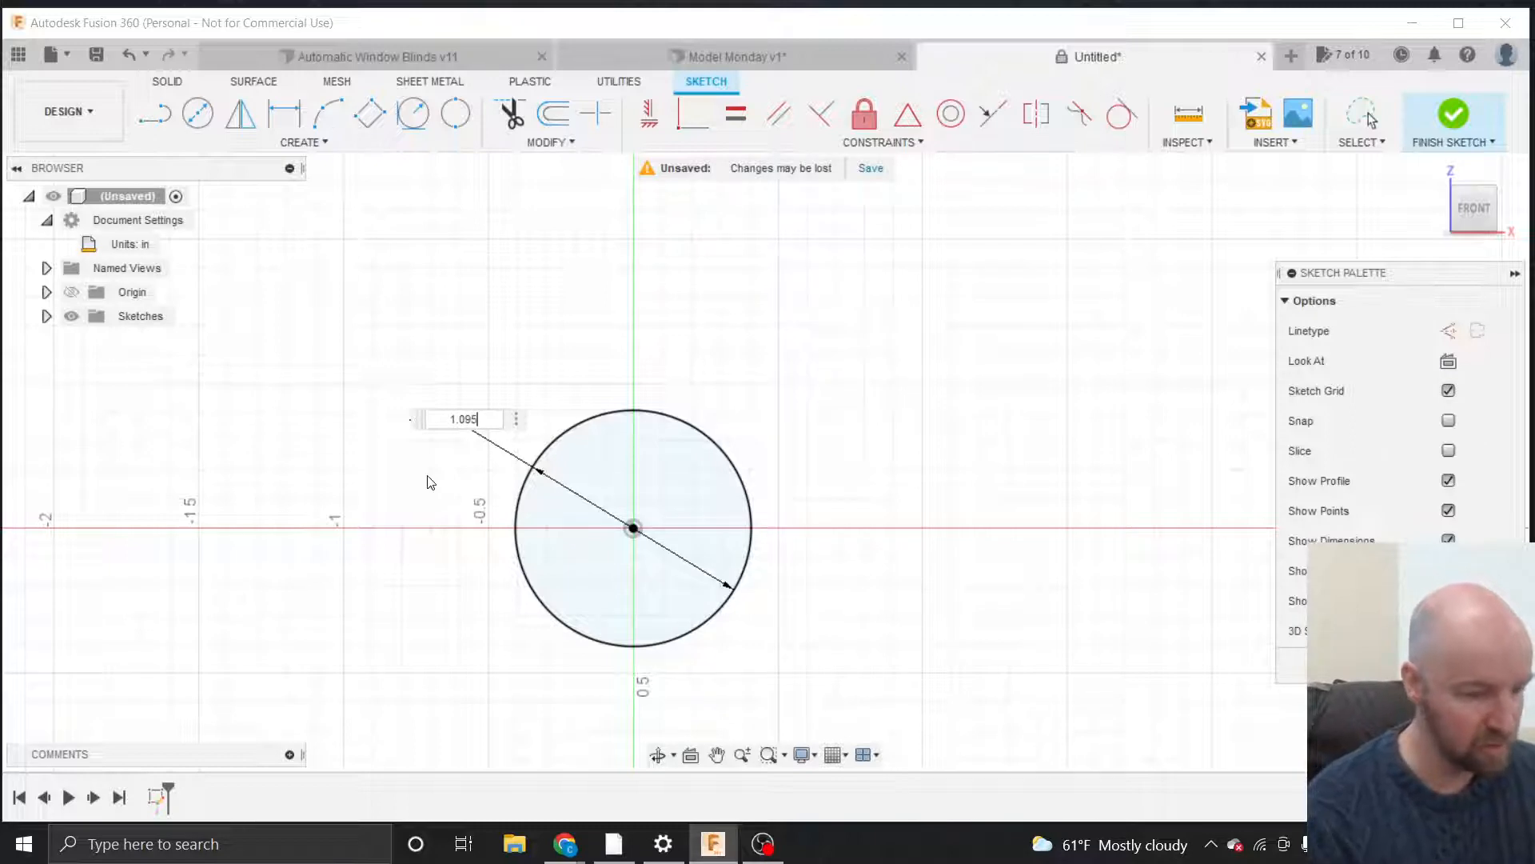
{"action": "key", "text": "Return"}
{"action": "key", "text": "d"}
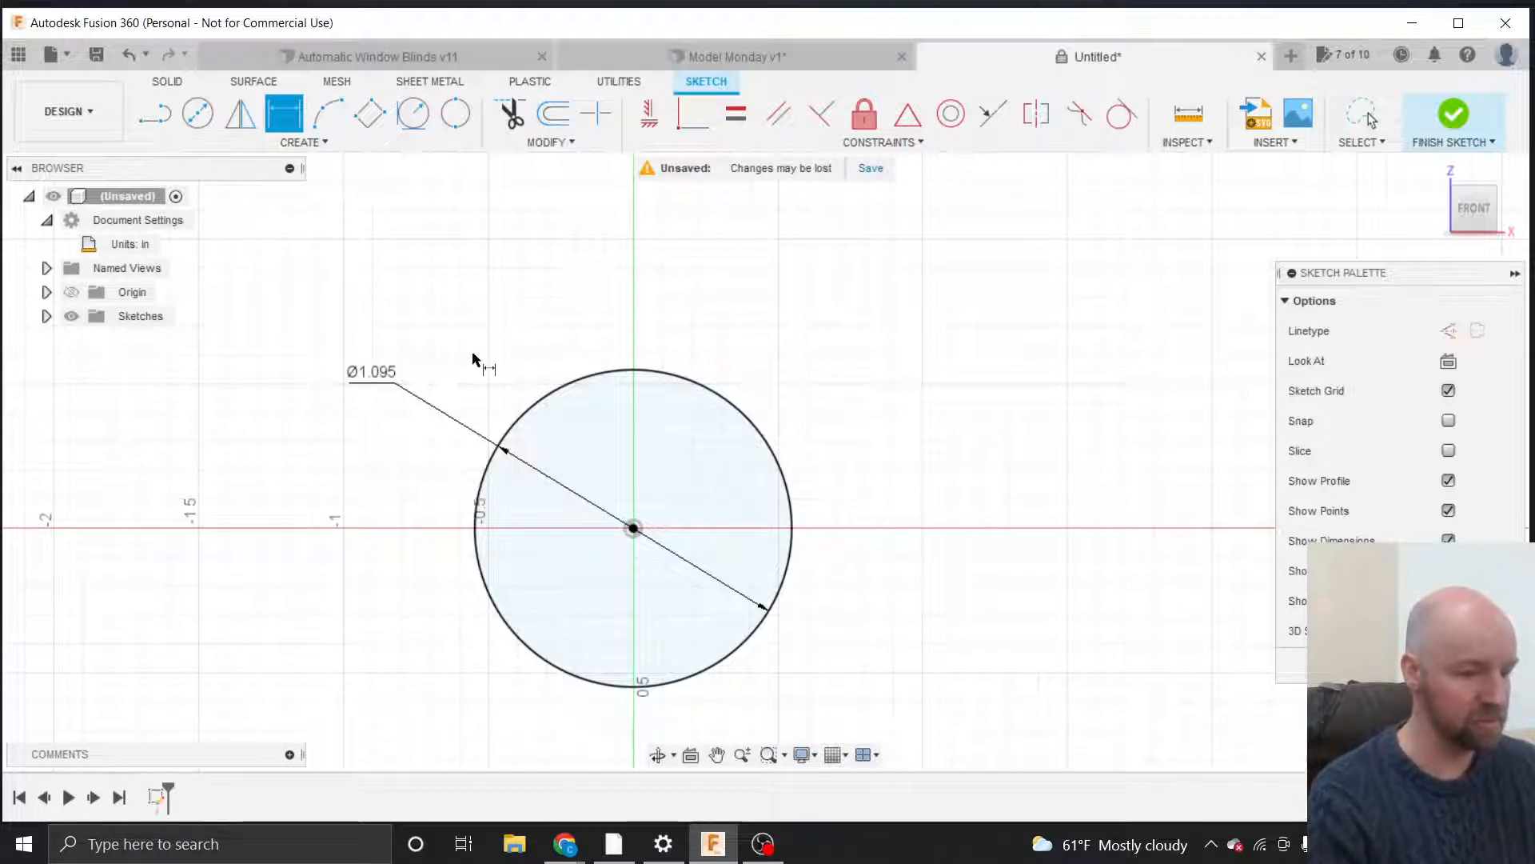
Draw a center rectangle at the sketch origin, 1.647 in wide and 0.269 in high.
{"action": "left_click", "coordinate": [300, 142]}
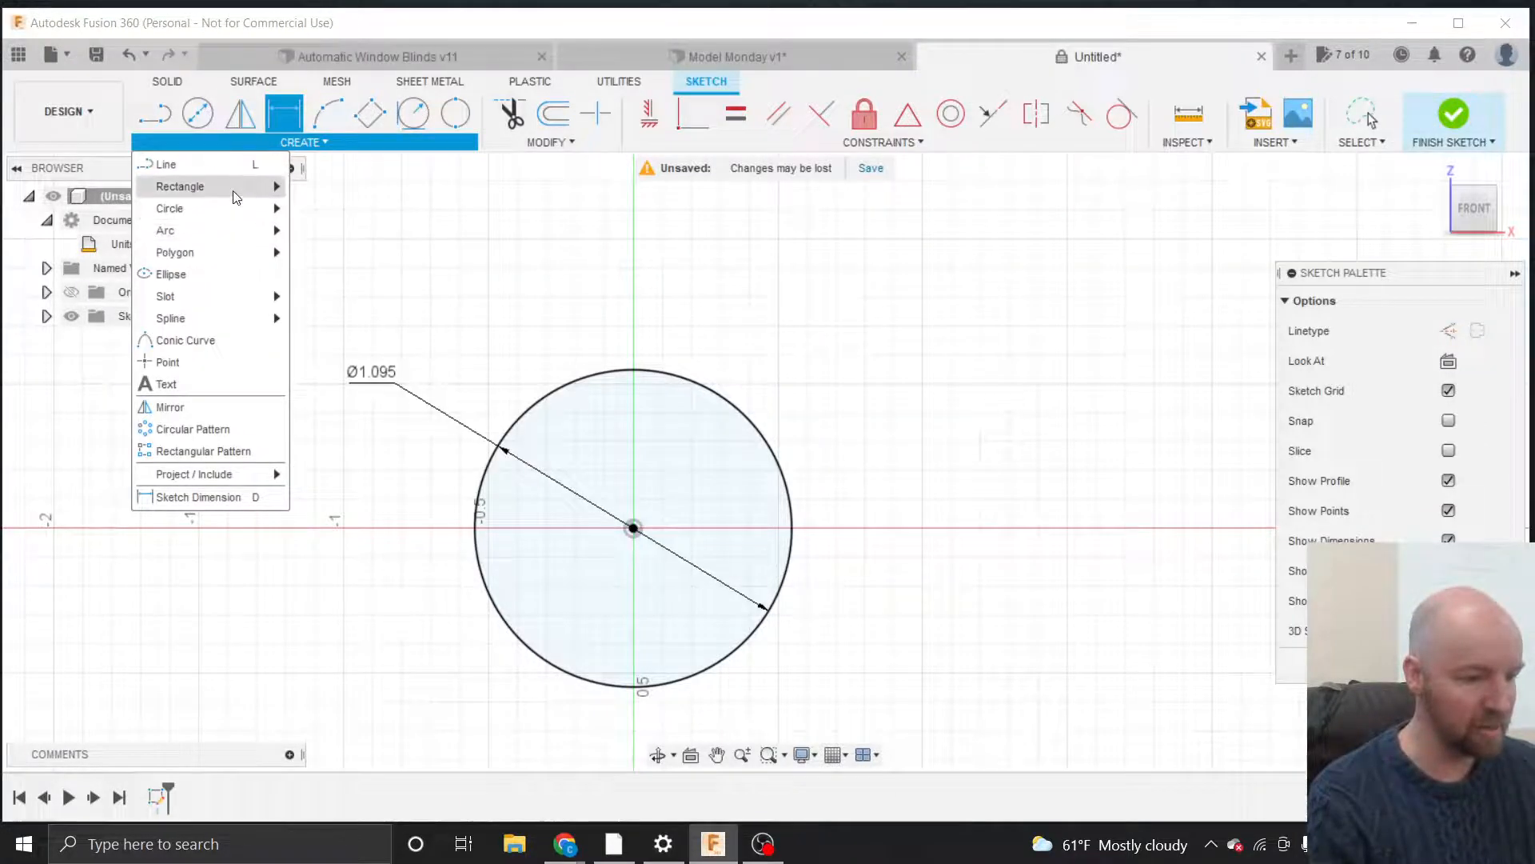
{"action": "mouse_move", "coordinate": [233, 190]}
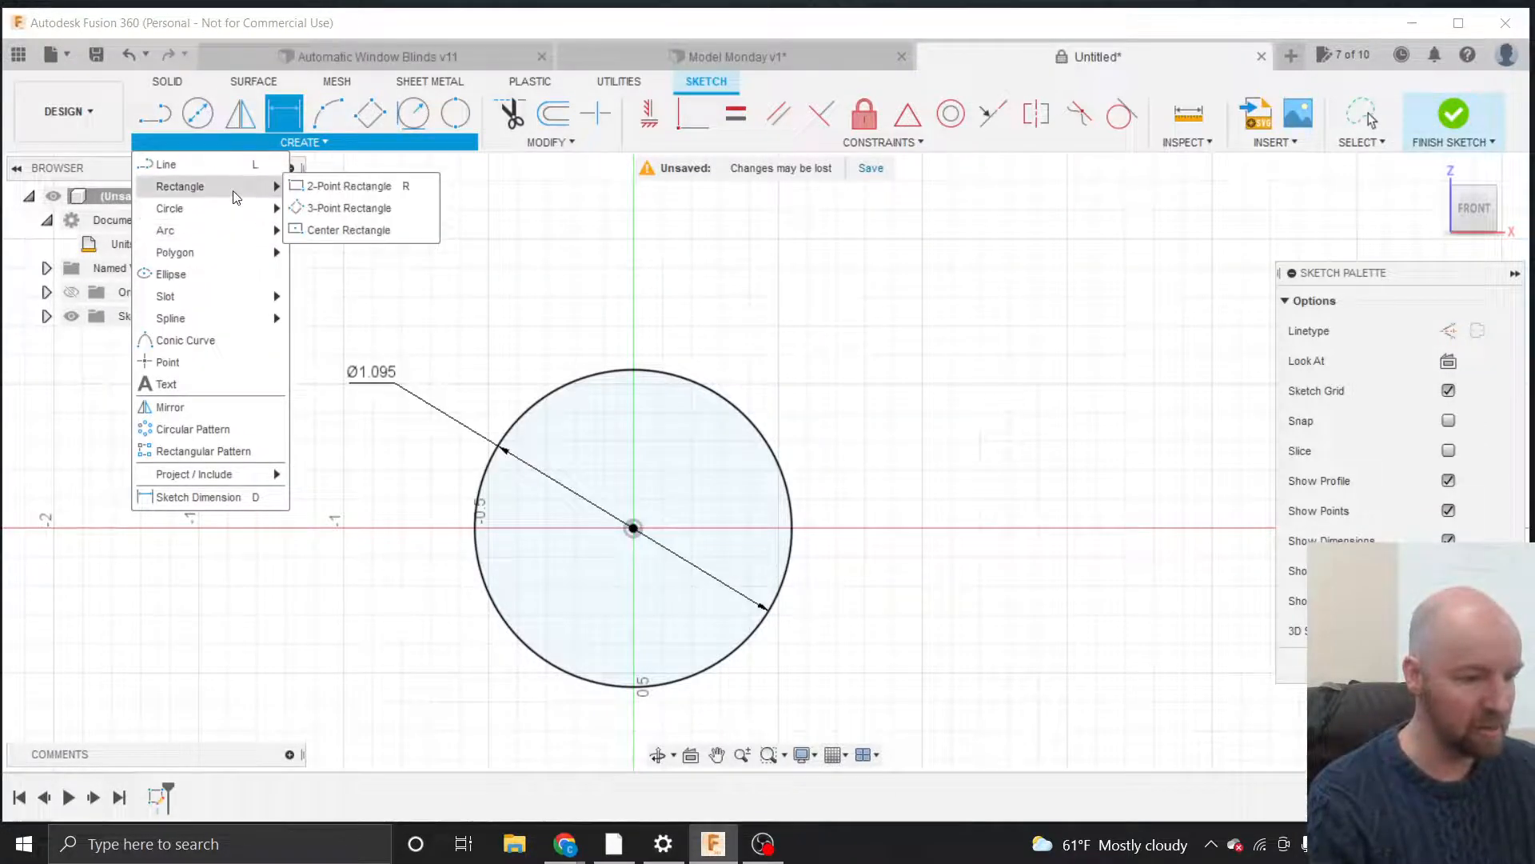
{"action": "left_click", "coordinate": [334, 229]}
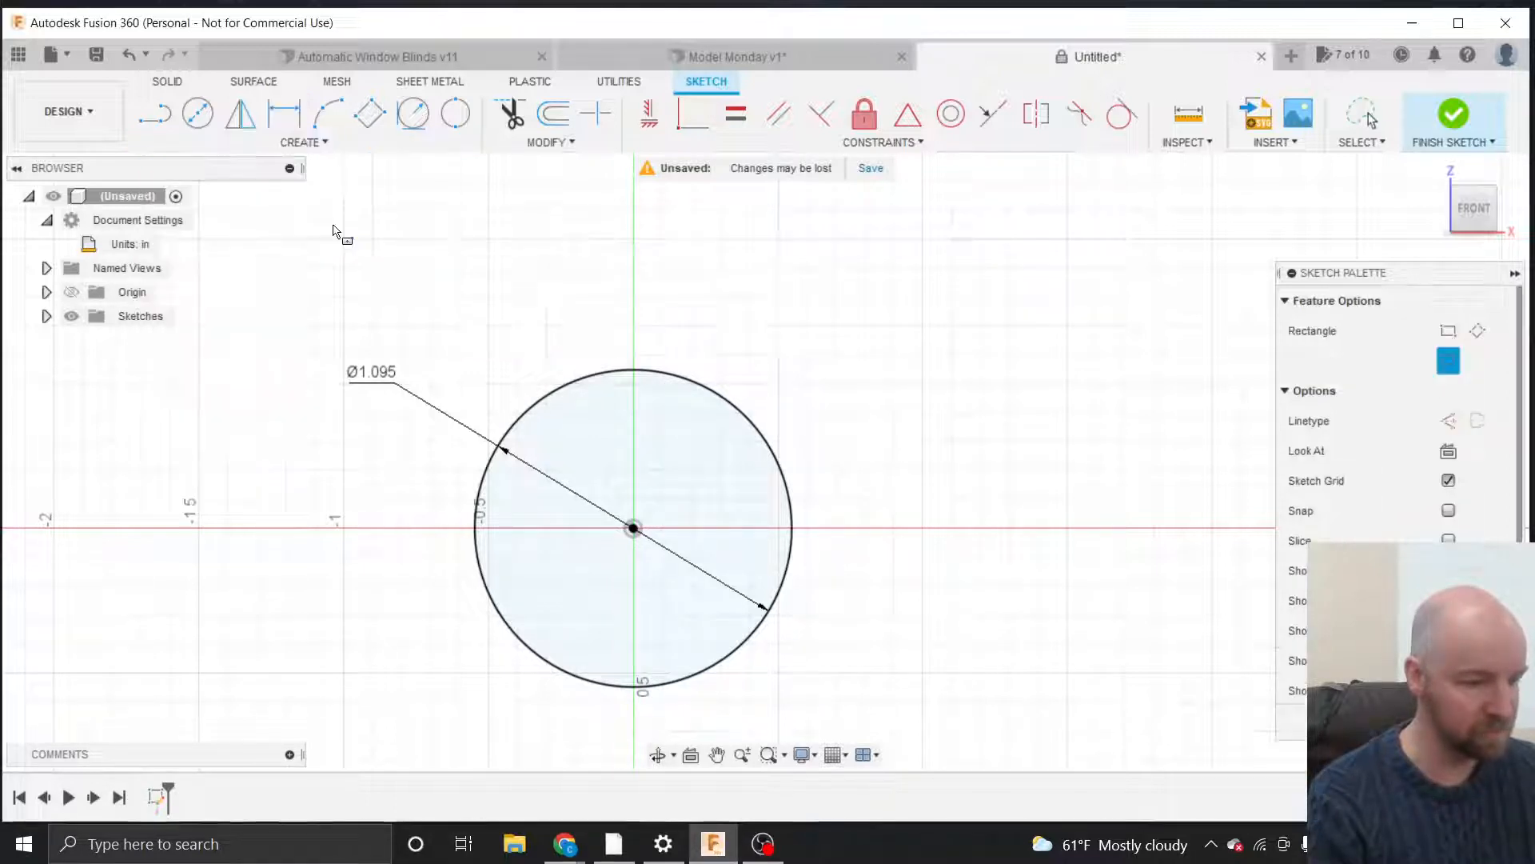
{"action": "left_click", "coordinate": [633, 530]}
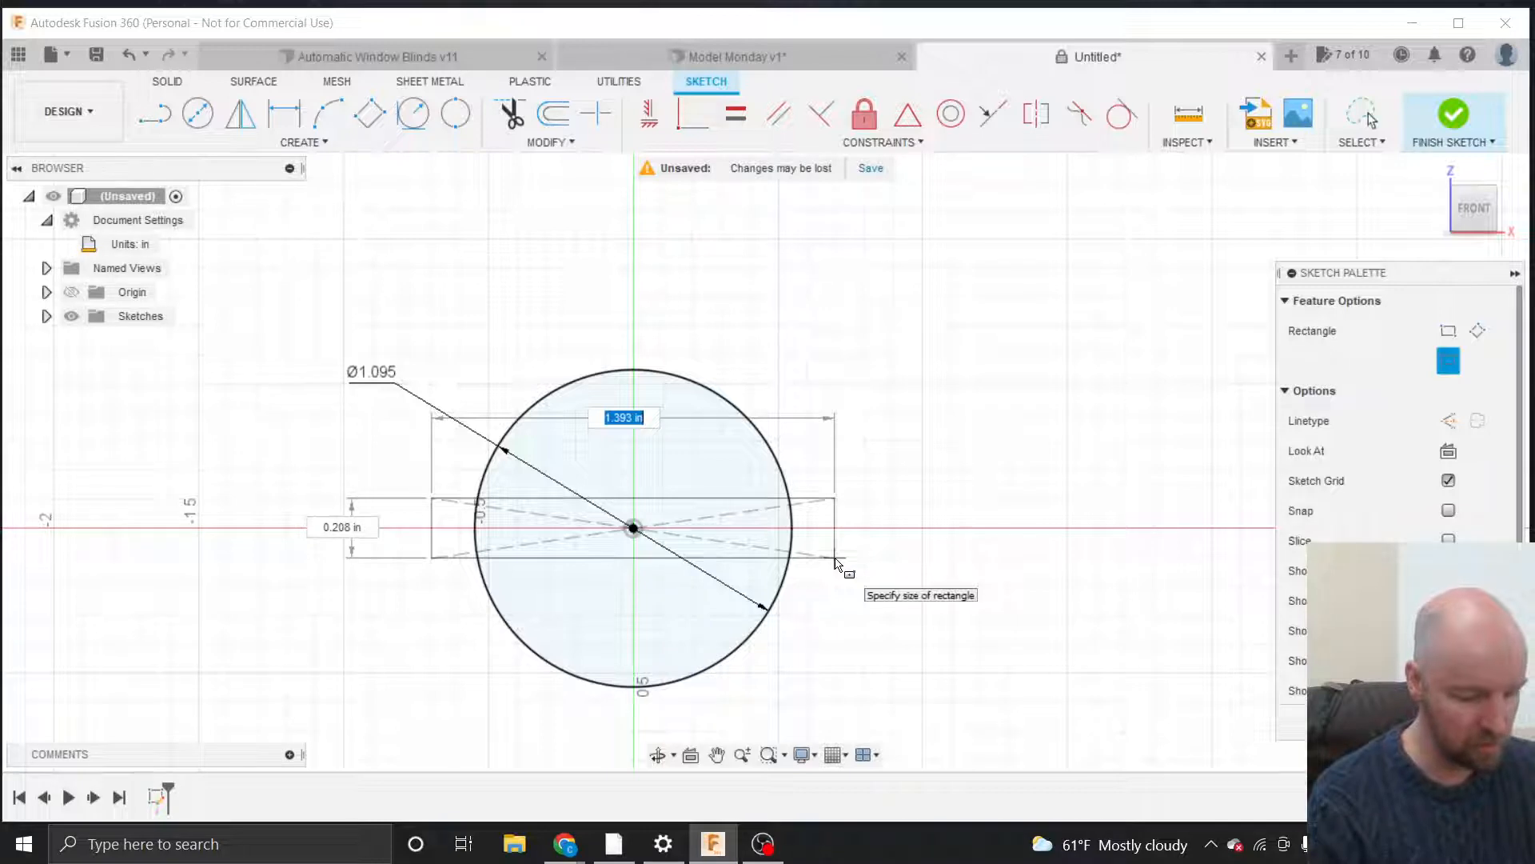
{"action": "type", "text": "1"}
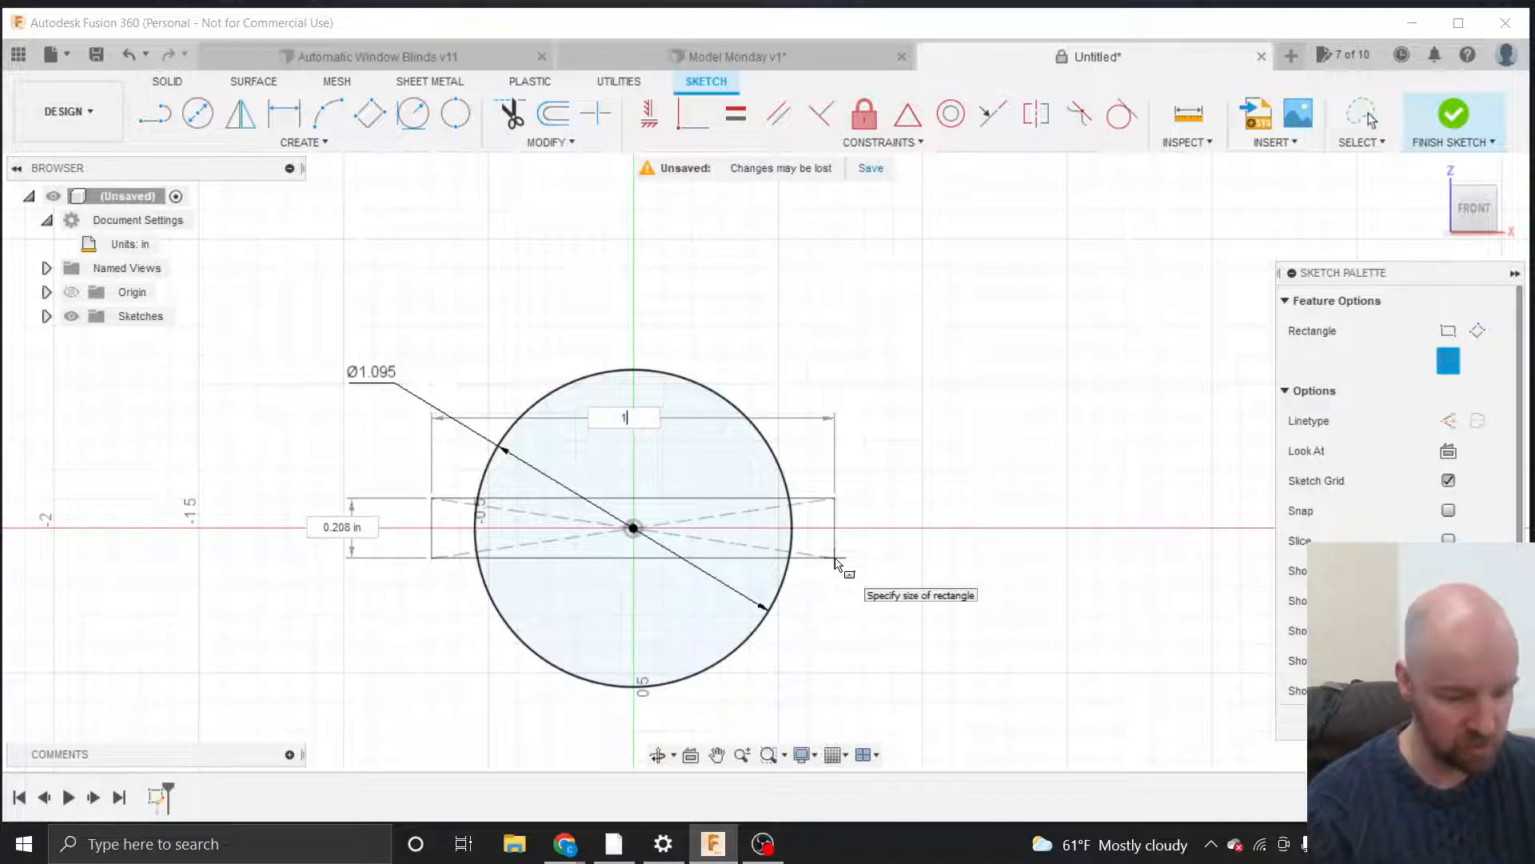
{"action": "type", "text": ".647"}
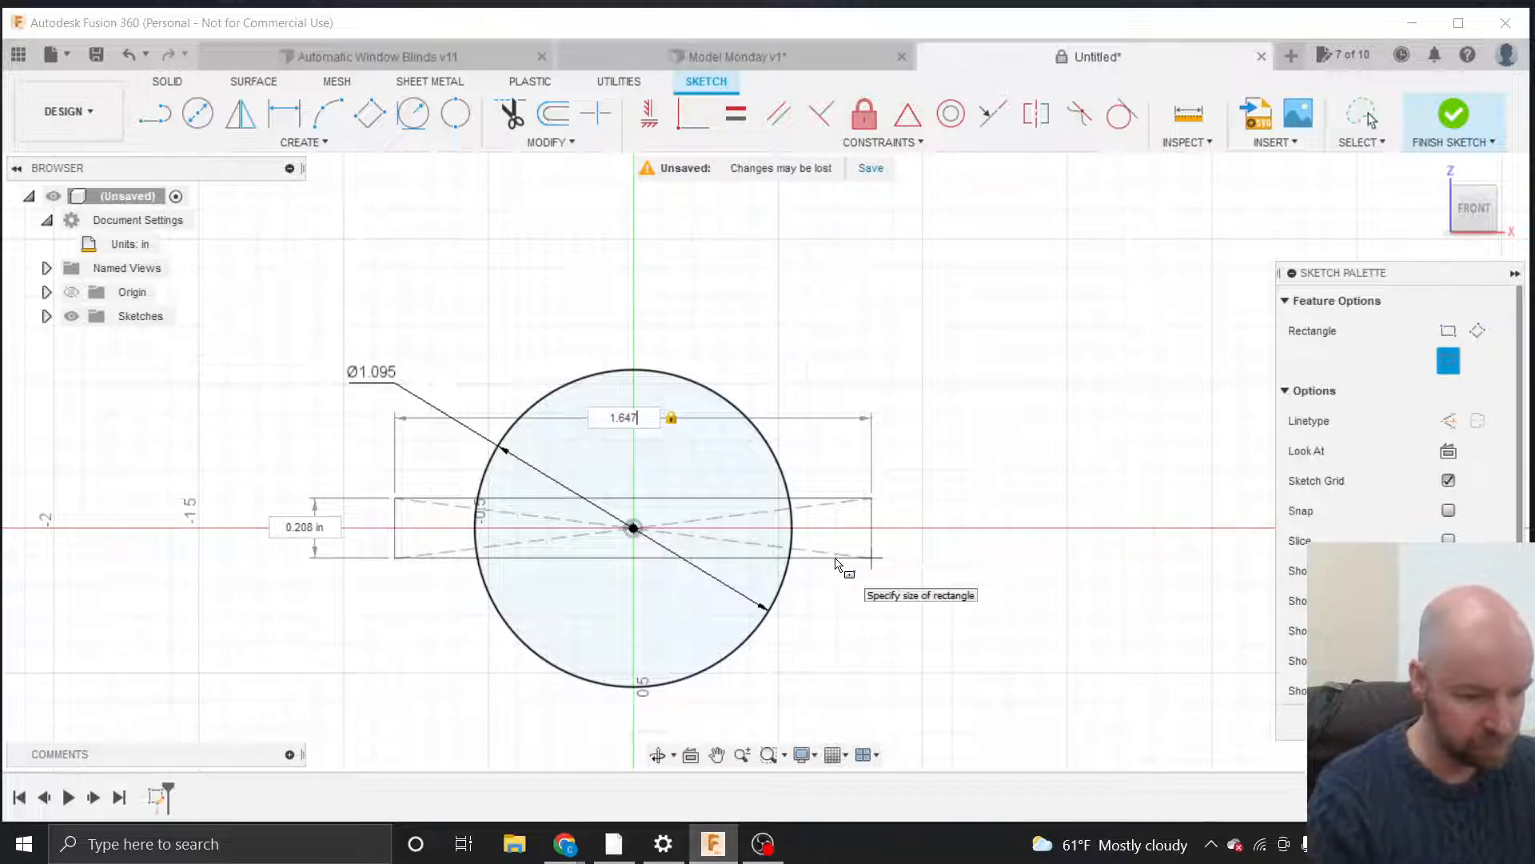
{"action": "key", "text": "Tab"}
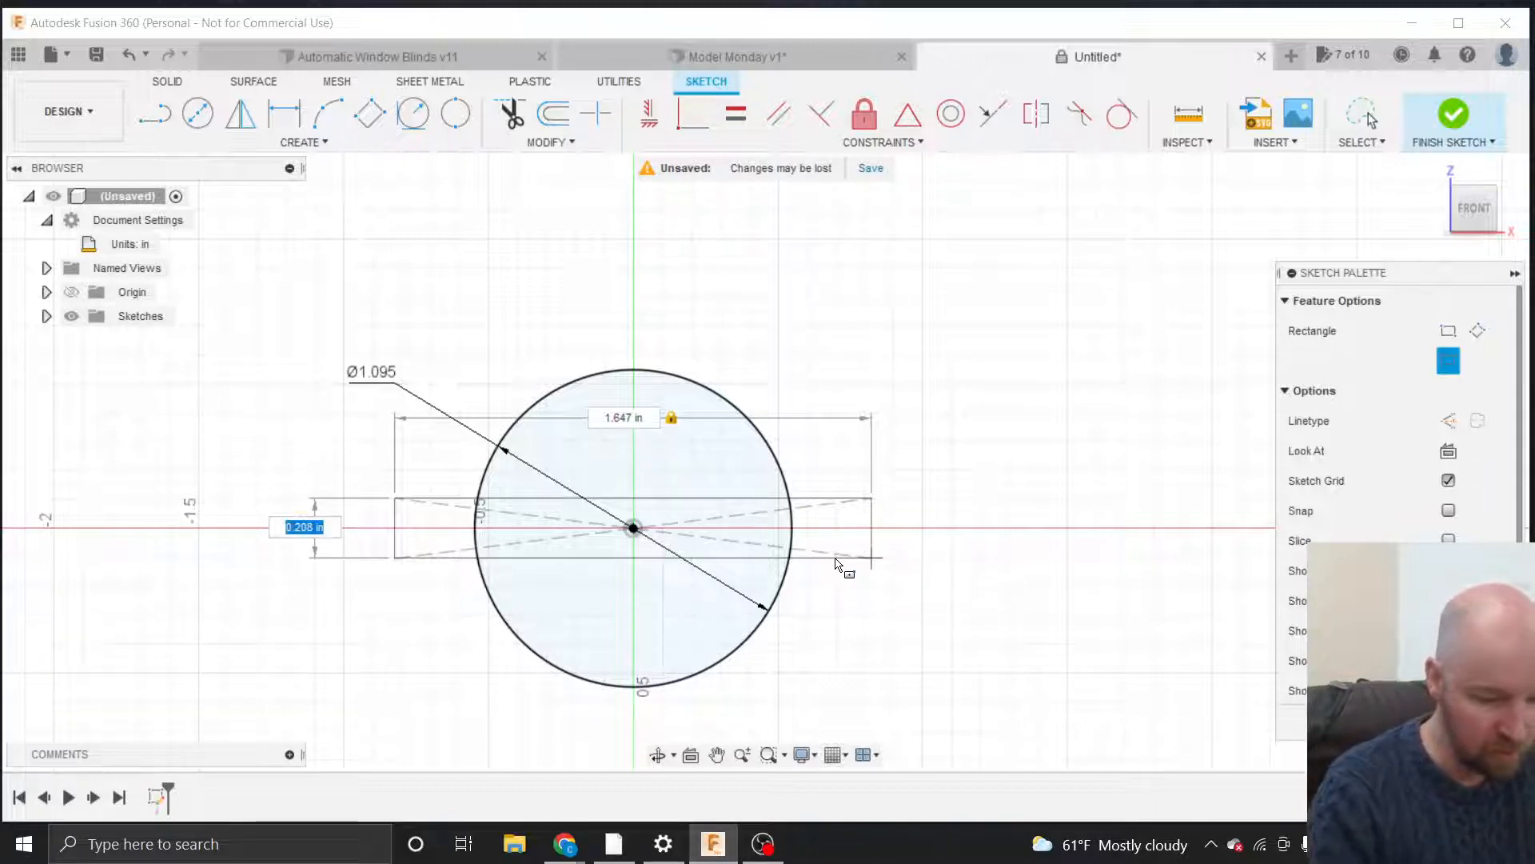
{"action": "key", "text": "BackSpace"}
{"action": "type", "text": ".269"}
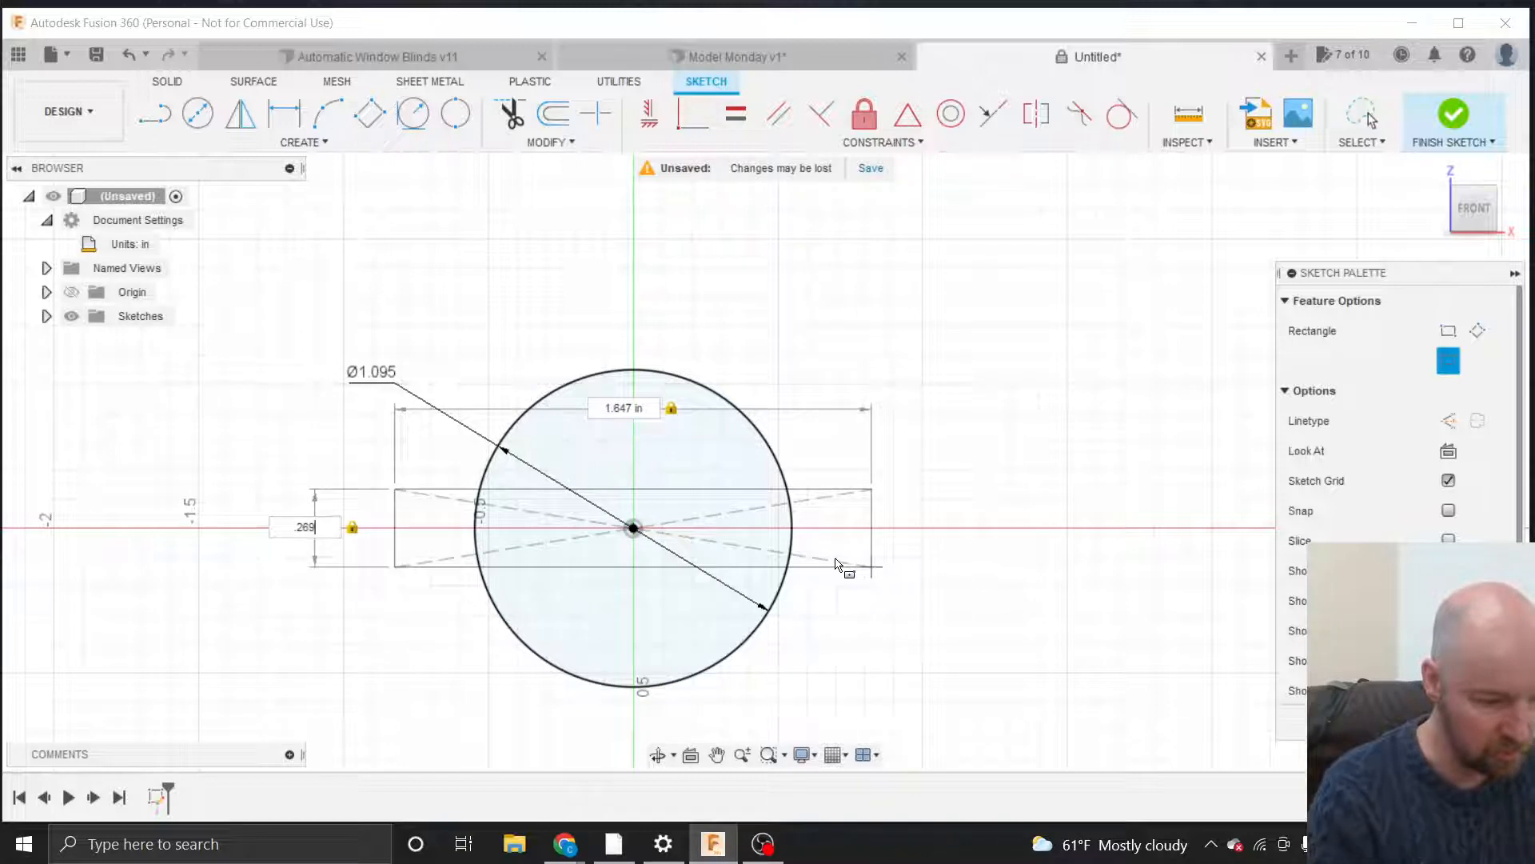
{"action": "key", "text": "Tab"}
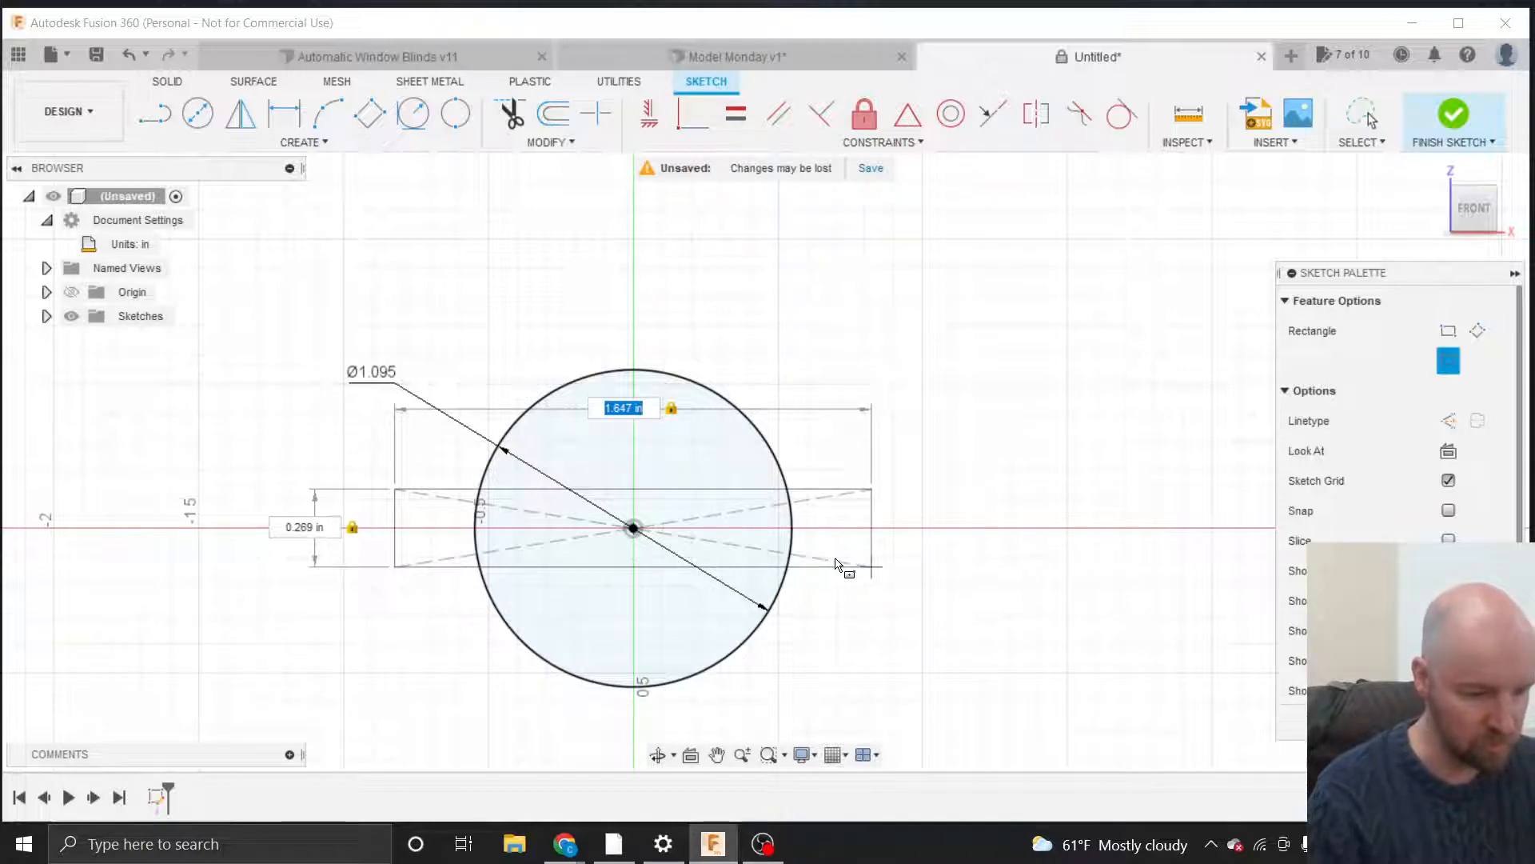
{"action": "key", "text": "Return"}
{"action": "key", "text": "Escape"}
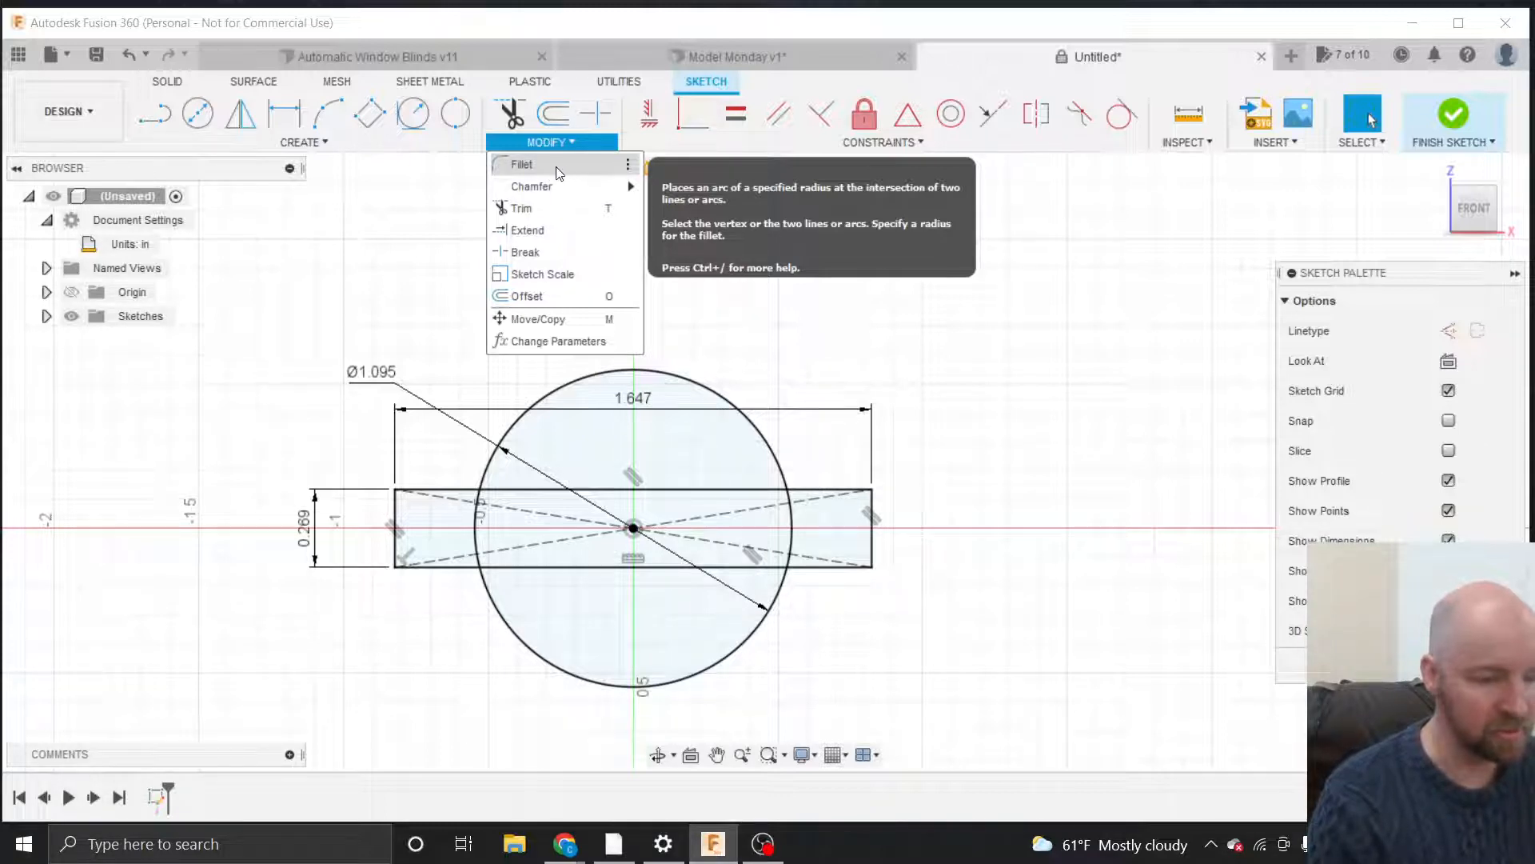
Fillet the rectangle's upper-right corner with a radius of .269/2 in.
{"action": "left_click", "coordinate": [557, 164]}
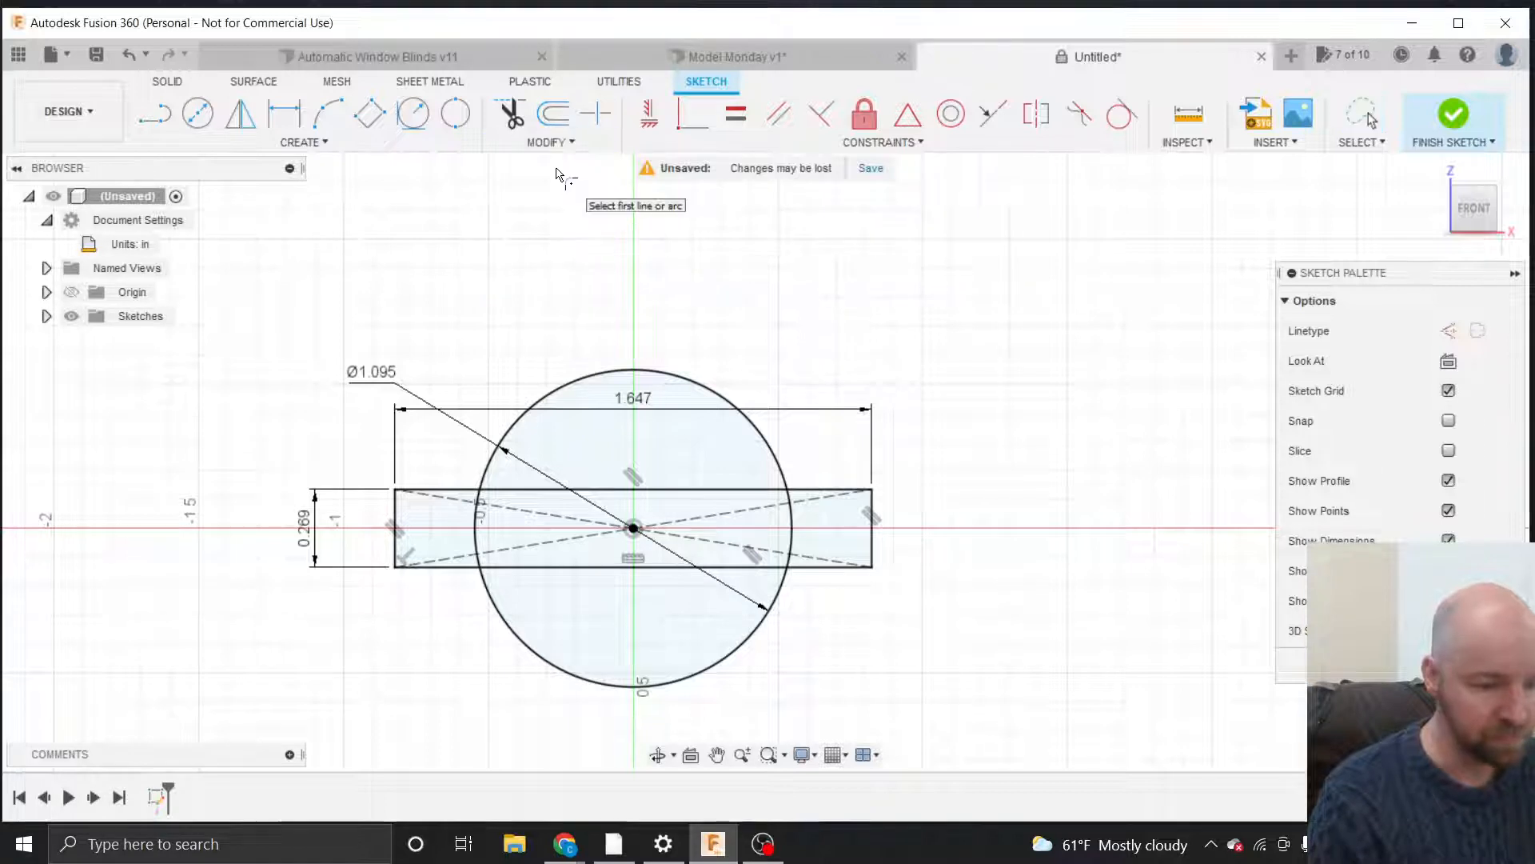
{"action": "left_click", "coordinate": [827, 490]}
{"action": "left_click", "coordinate": [877, 511]}
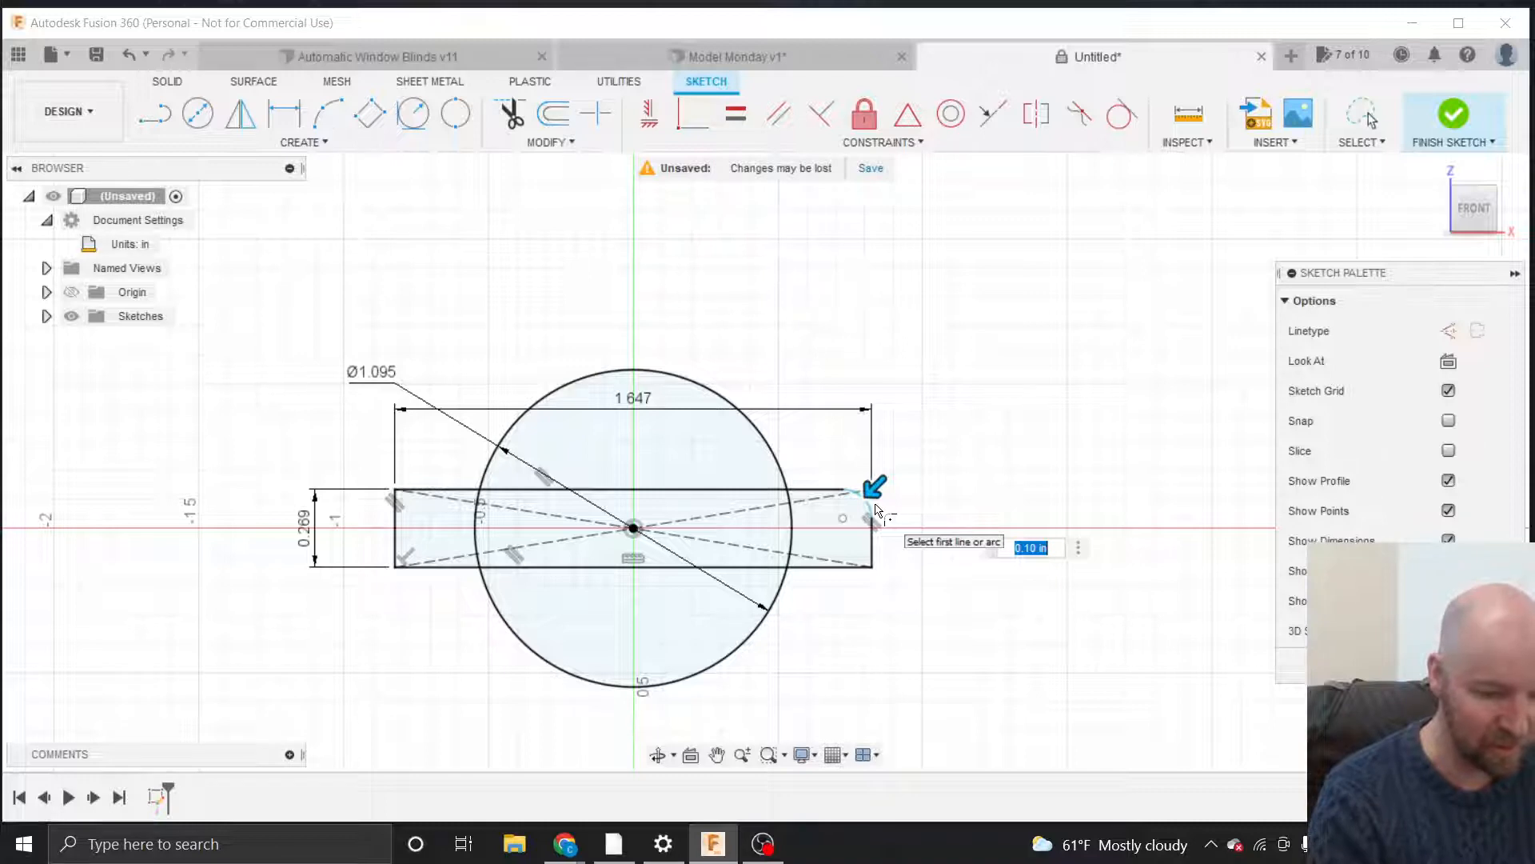
{"action": "type", "text": ".2"}
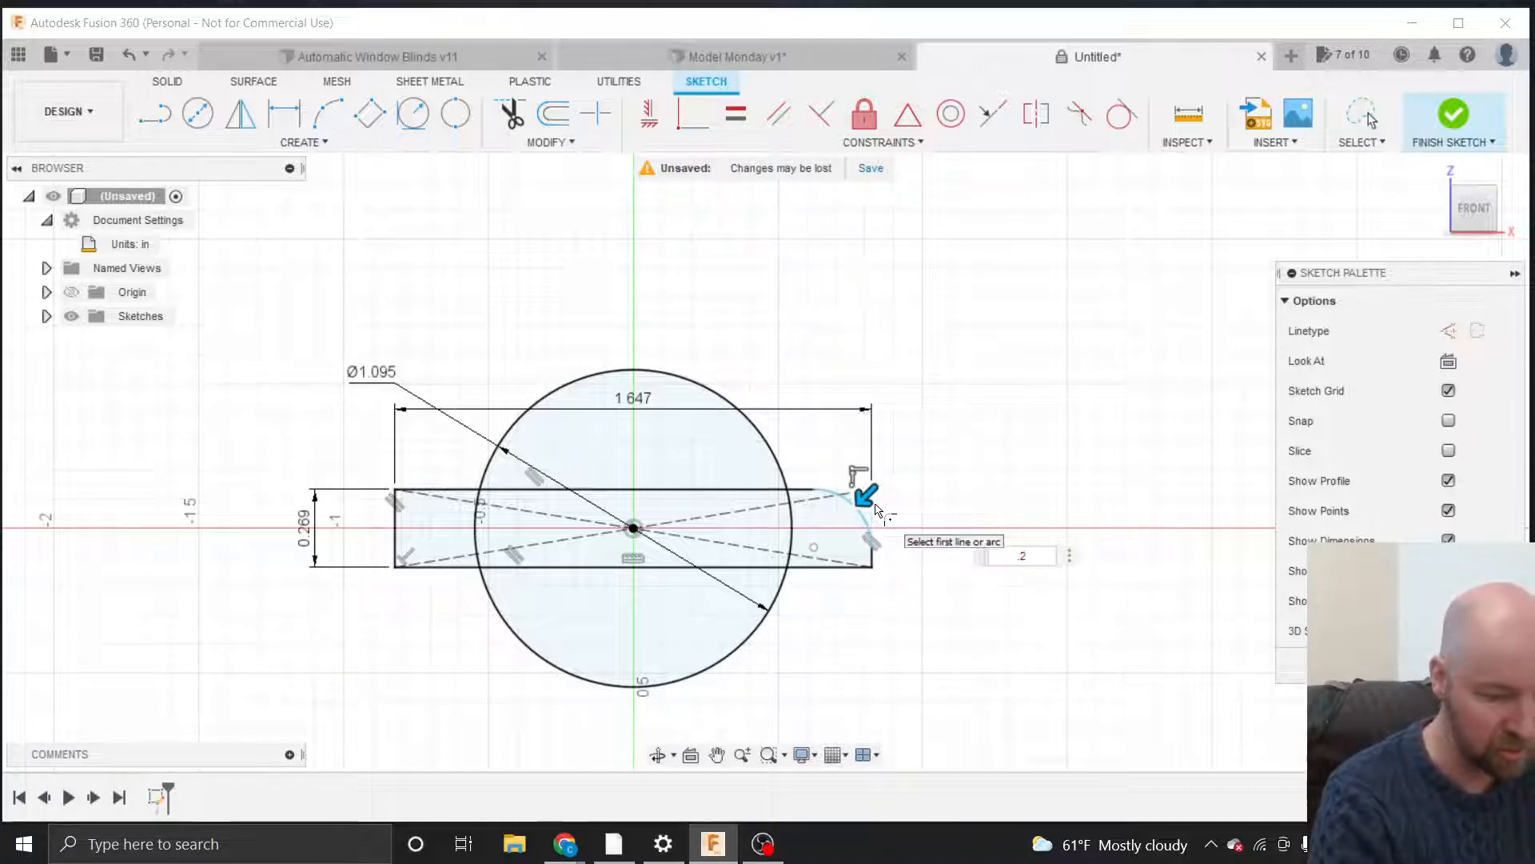
{"action": "type", "text": "69/2"}
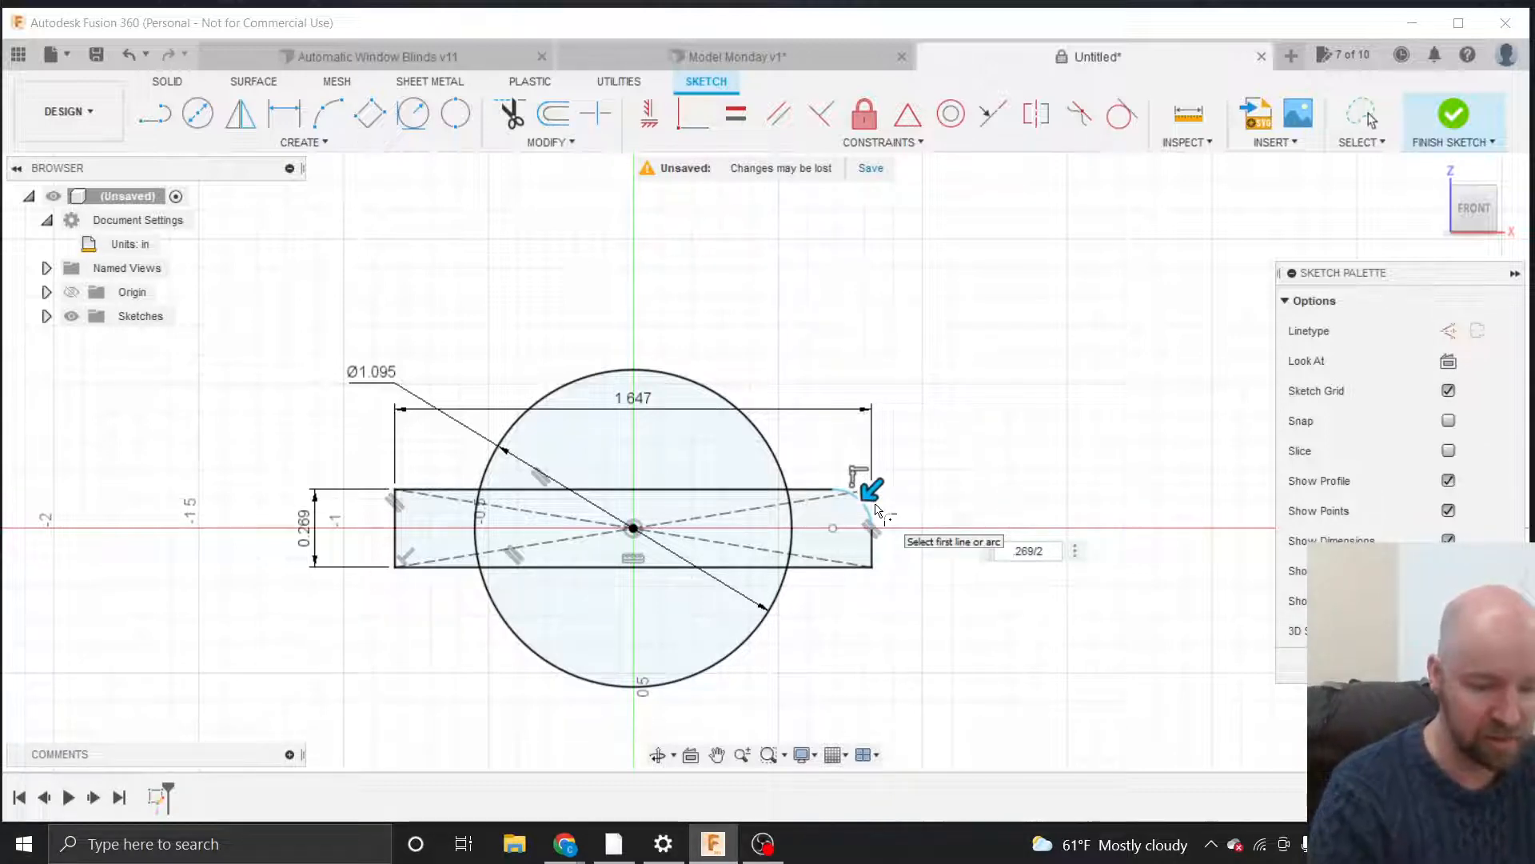
{"action": "key", "text": "Return"}
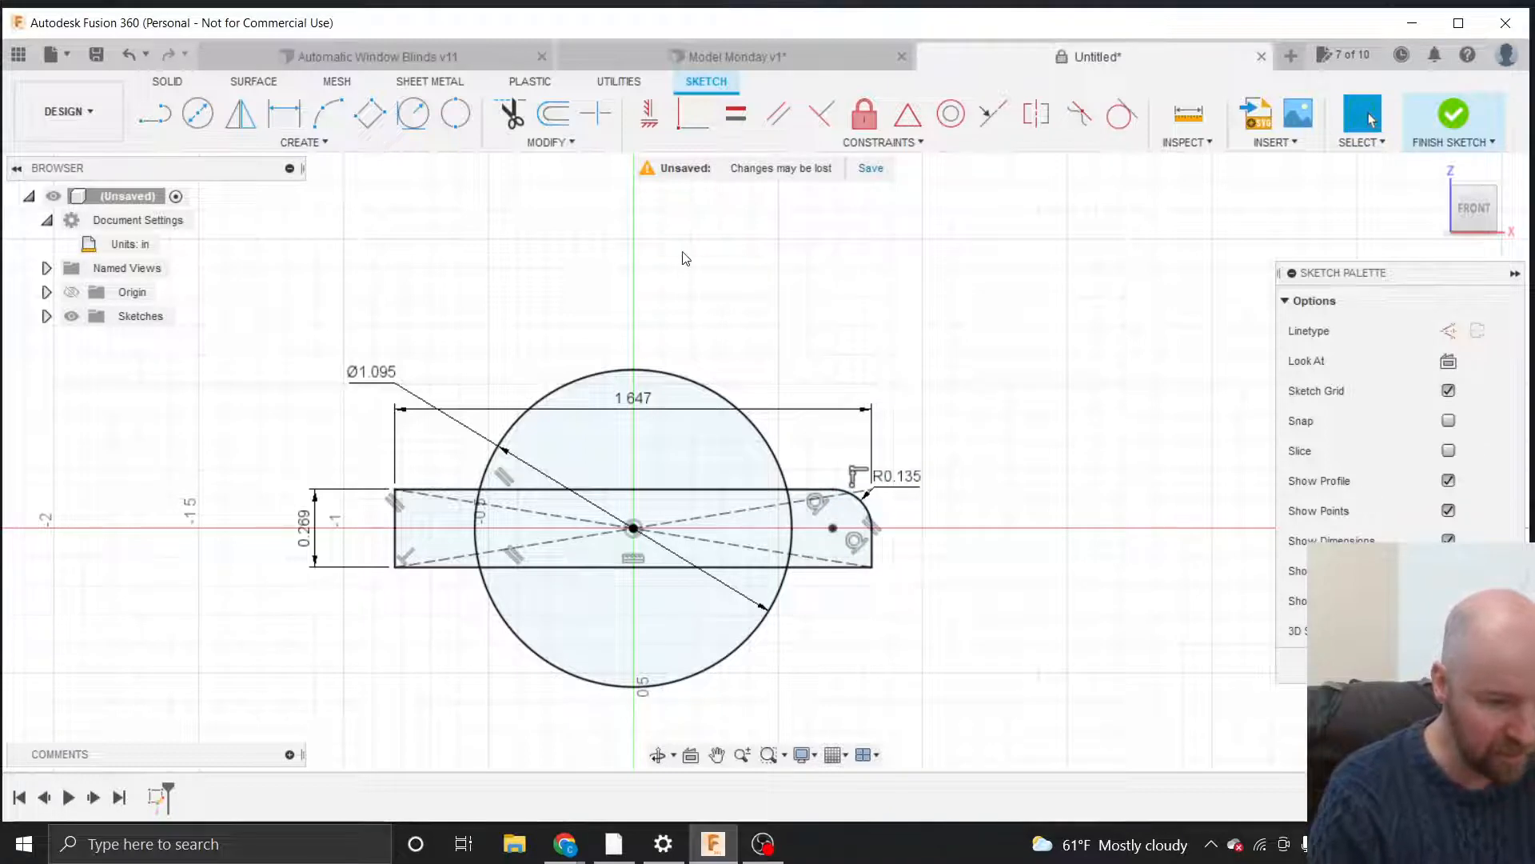
Fillet the rectangle's lower-right corner with a radius of .269/2 in.
{"action": "left_click", "coordinate": [562, 140]}
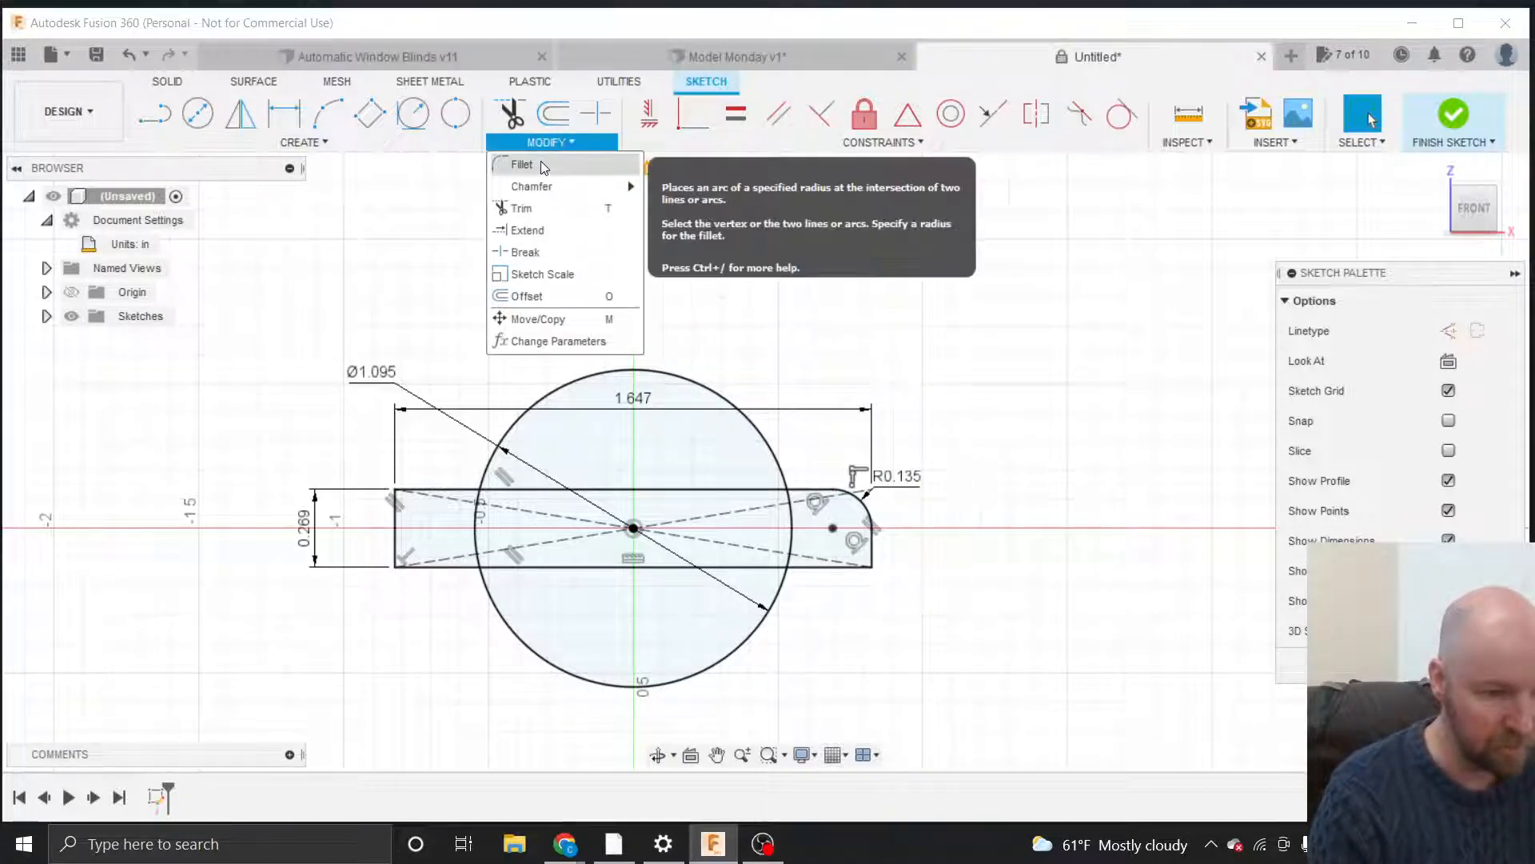
{"action": "left_click", "coordinate": [535, 165]}
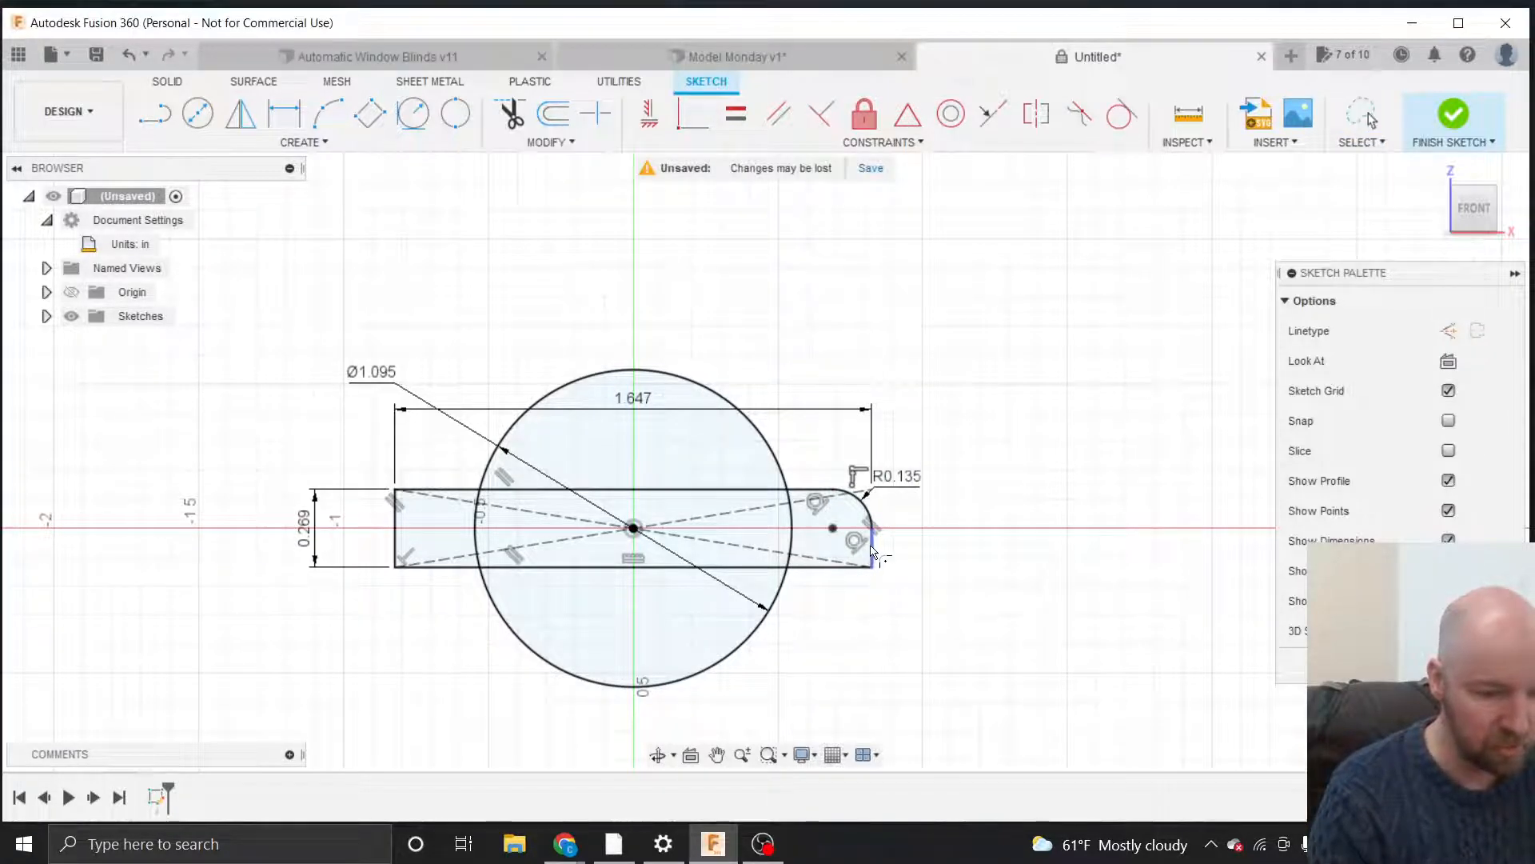
{"action": "left_click", "coordinate": [872, 552]}
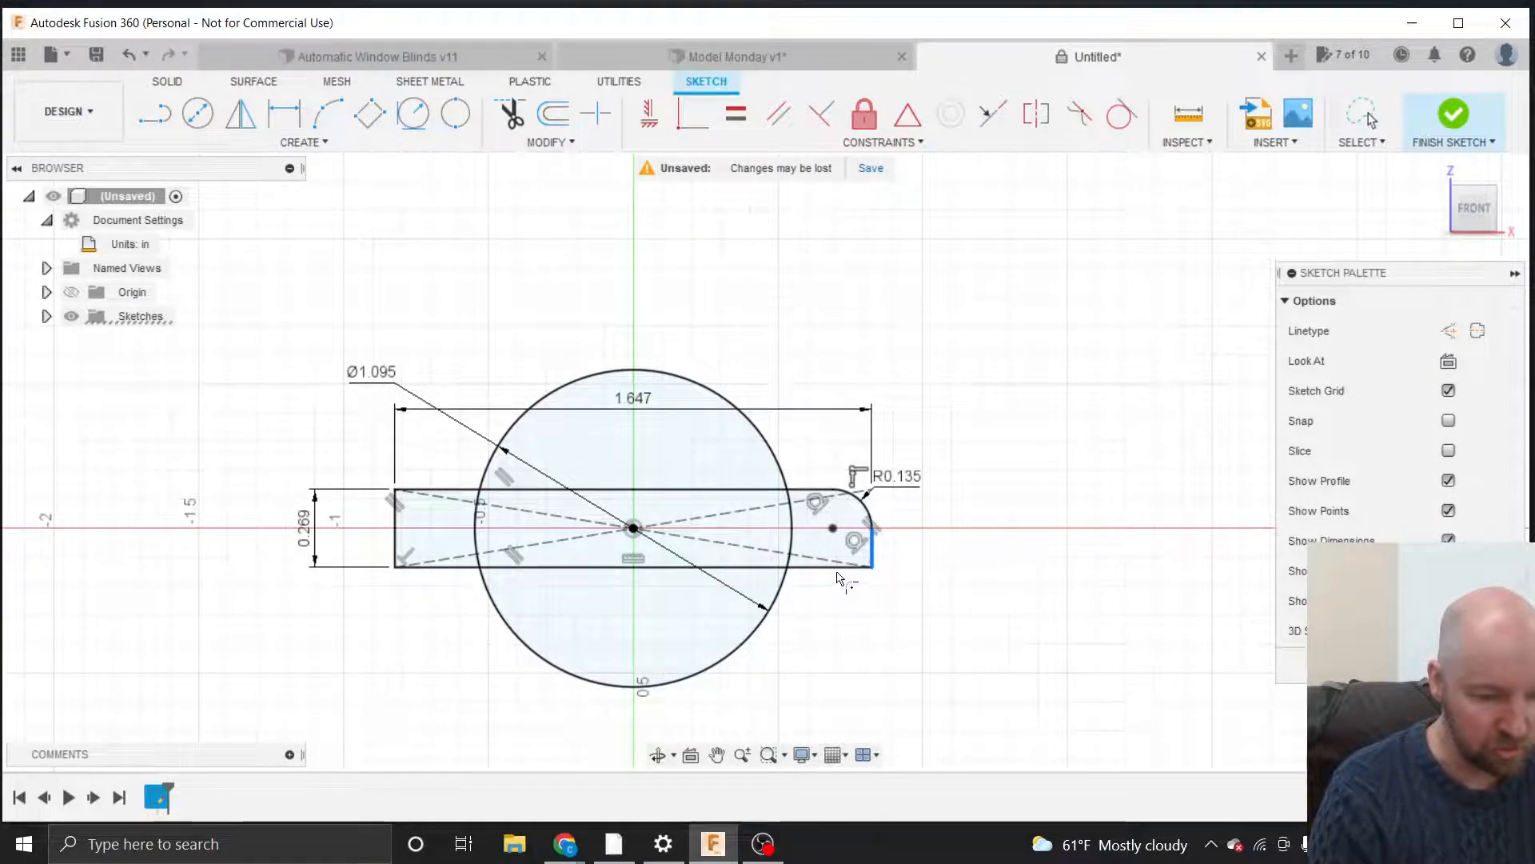
{"action": "left_click", "coordinate": [839, 578]}
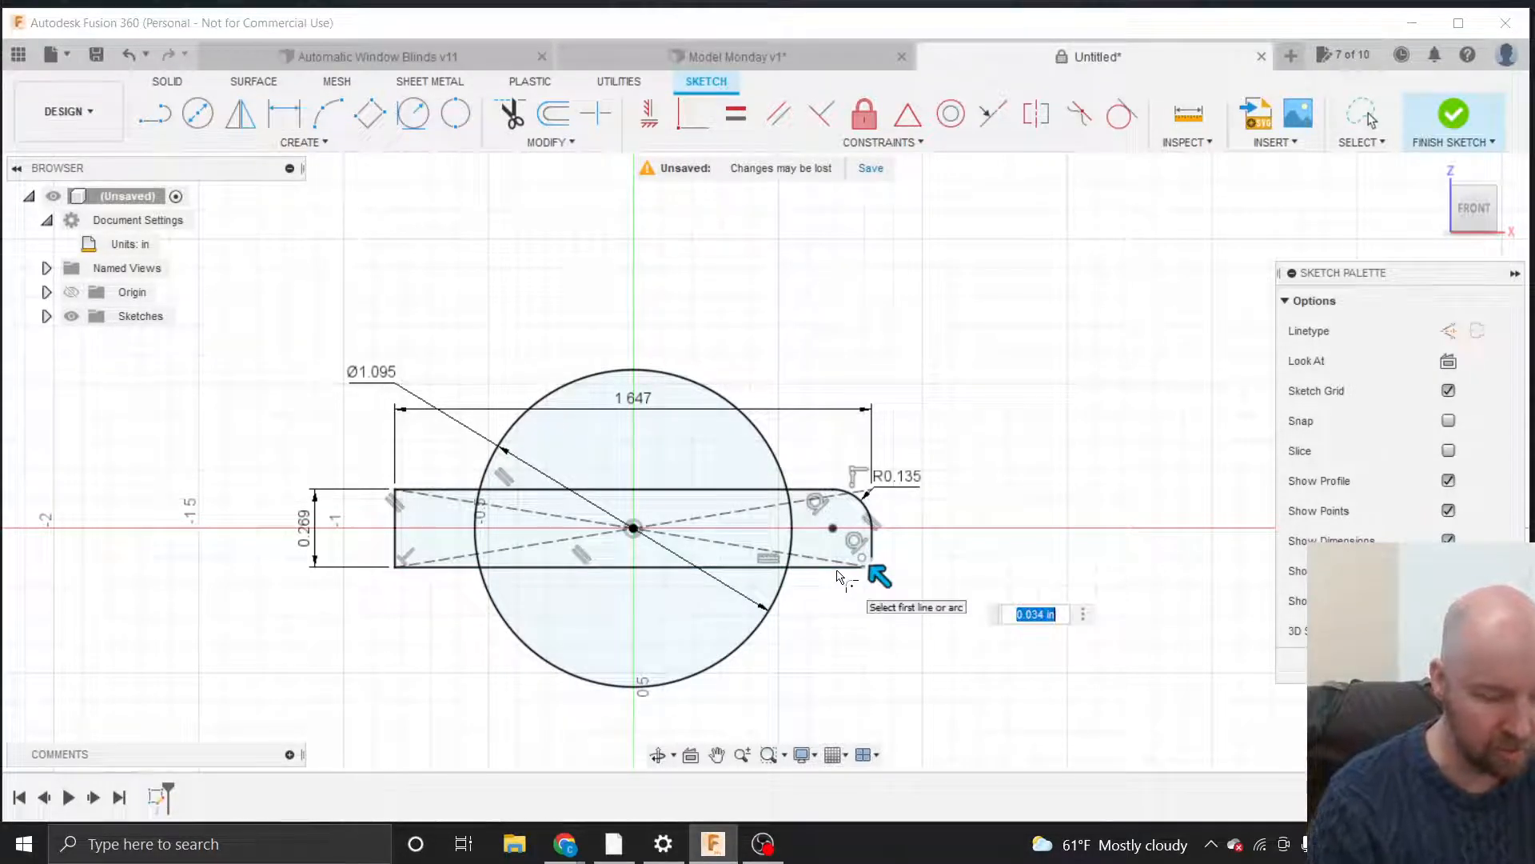
{"action": "type", "text": ".2"}
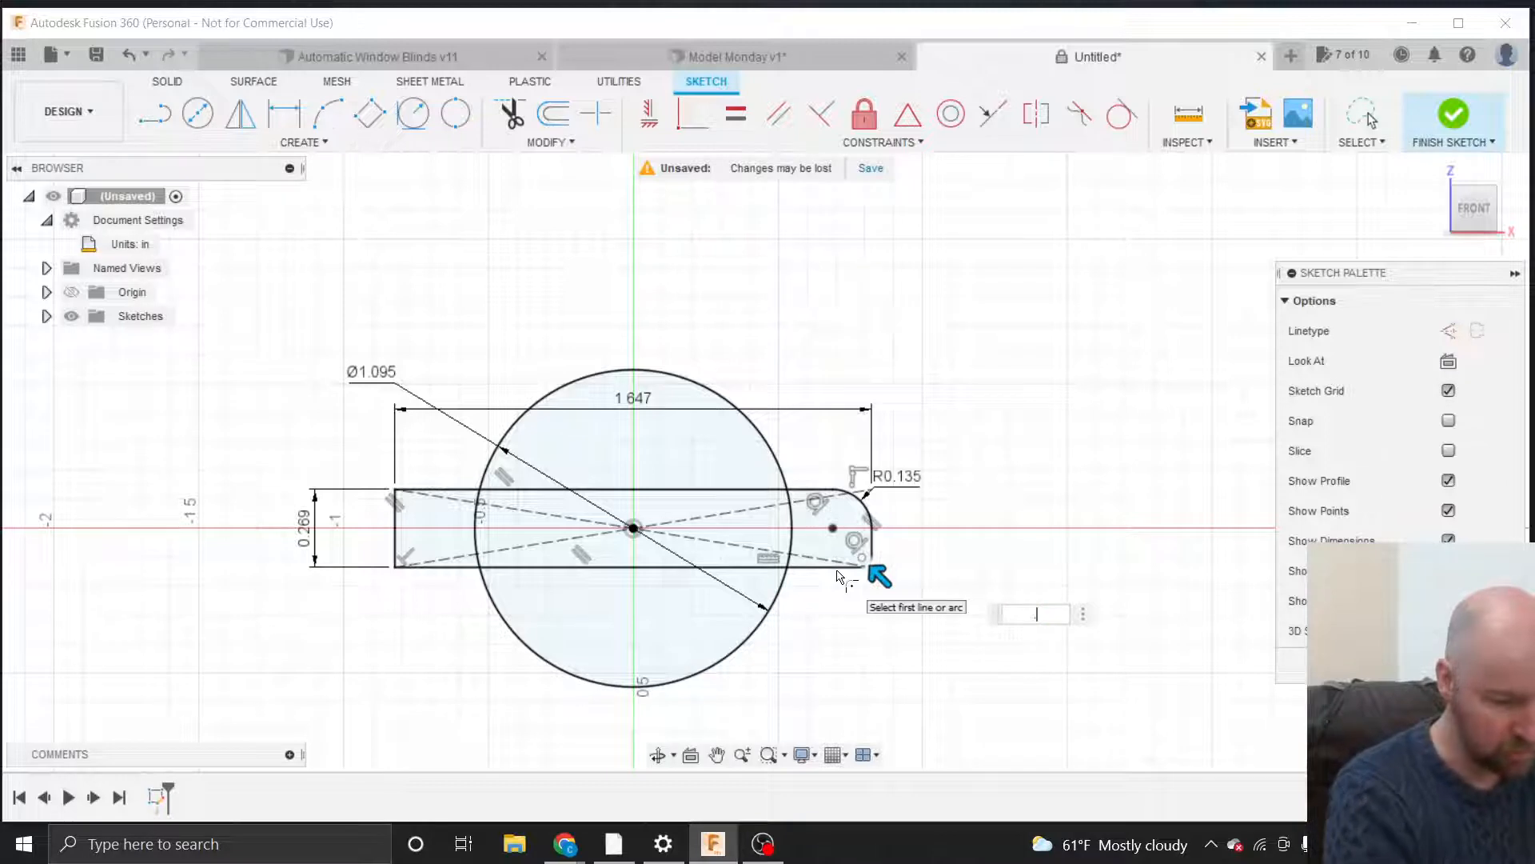
{"action": "type", "text": "69"}
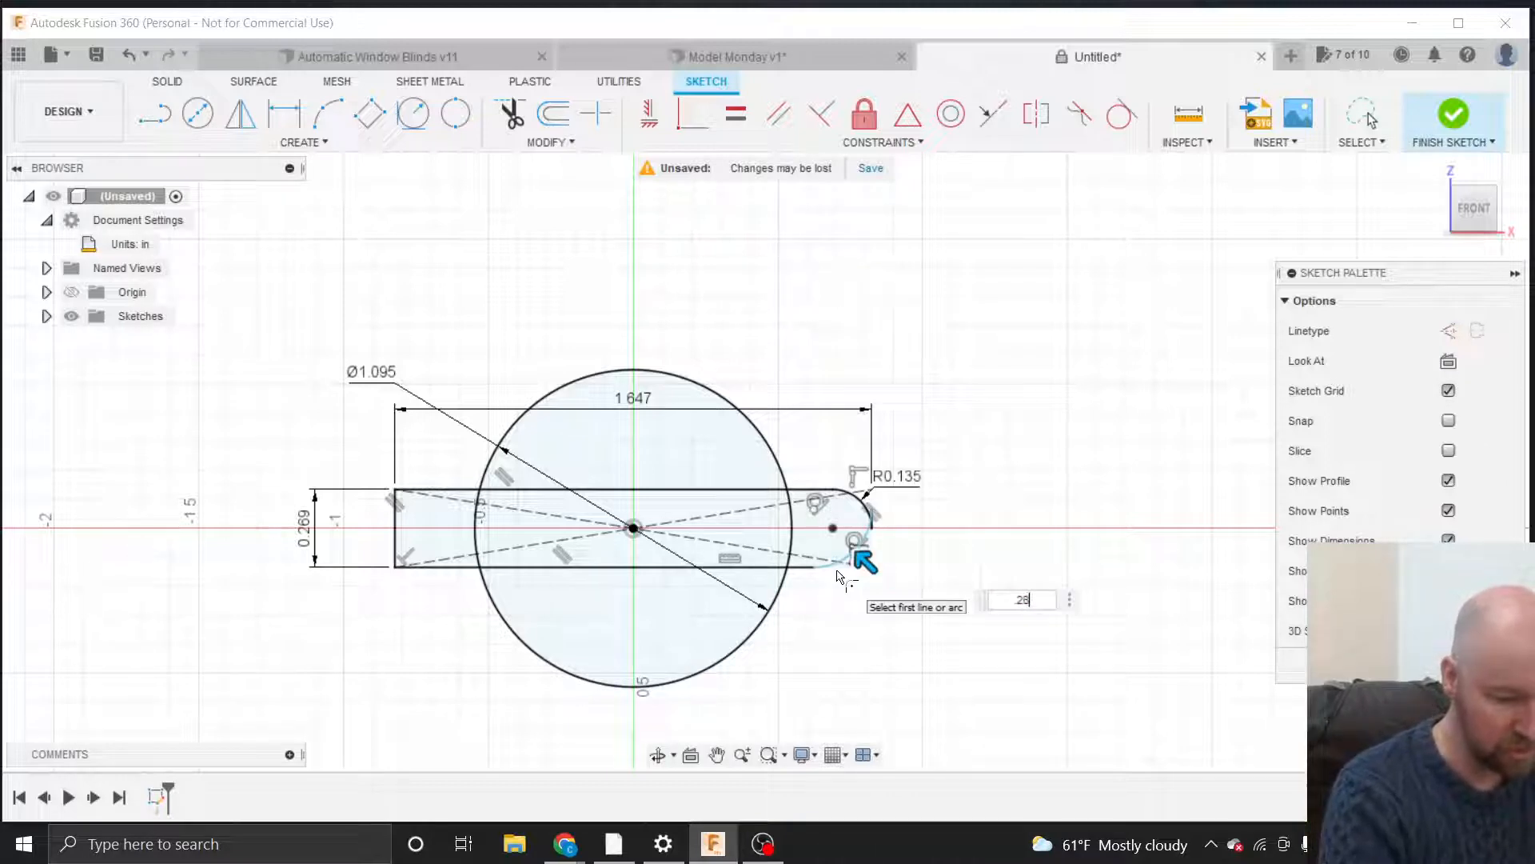
{"action": "type", "text": "/2"}
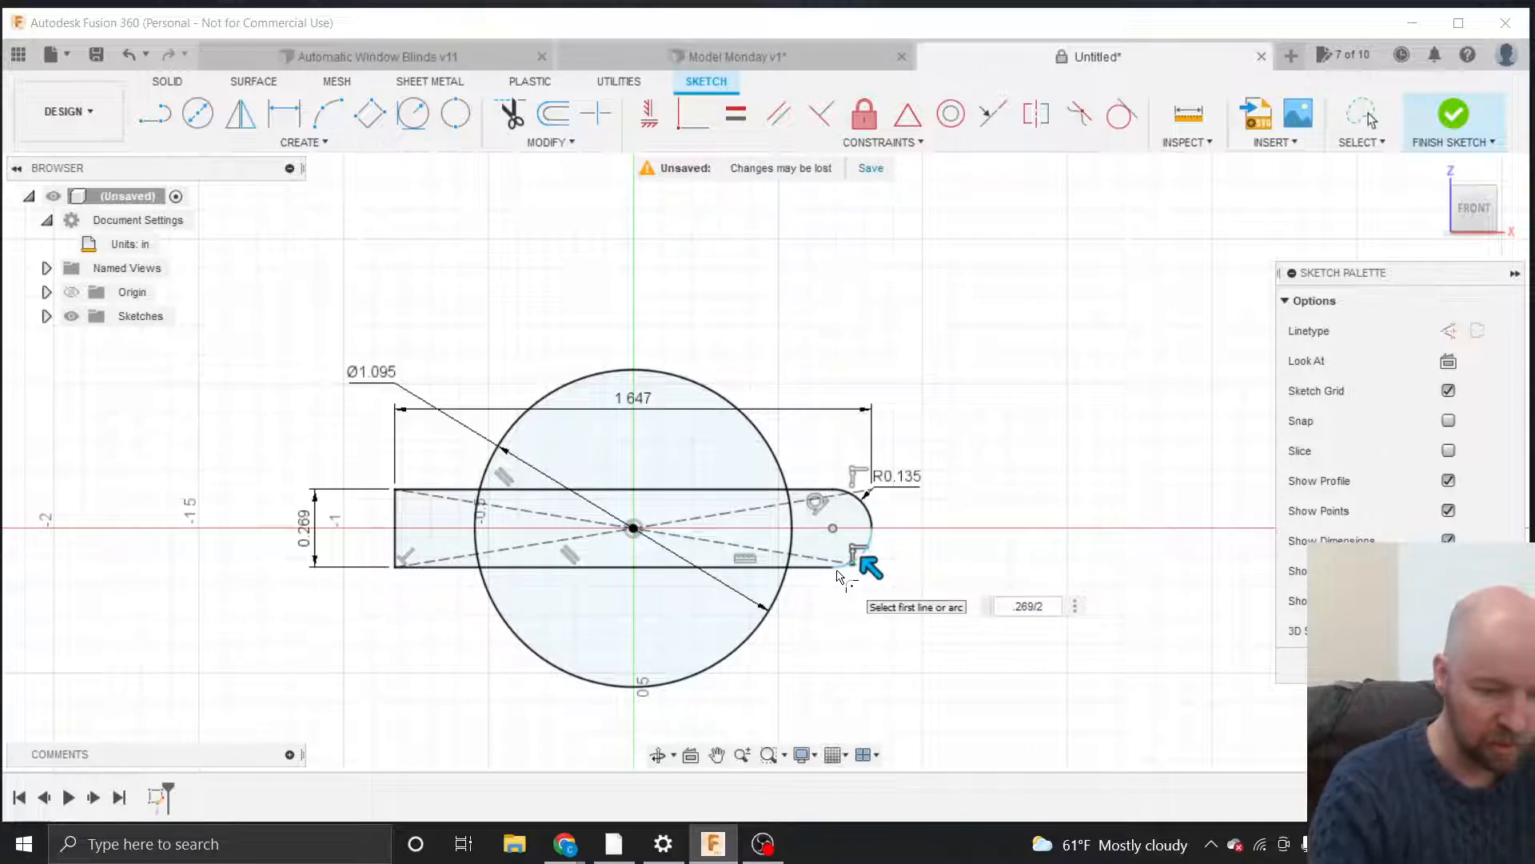
{"action": "key", "text": "Return"}
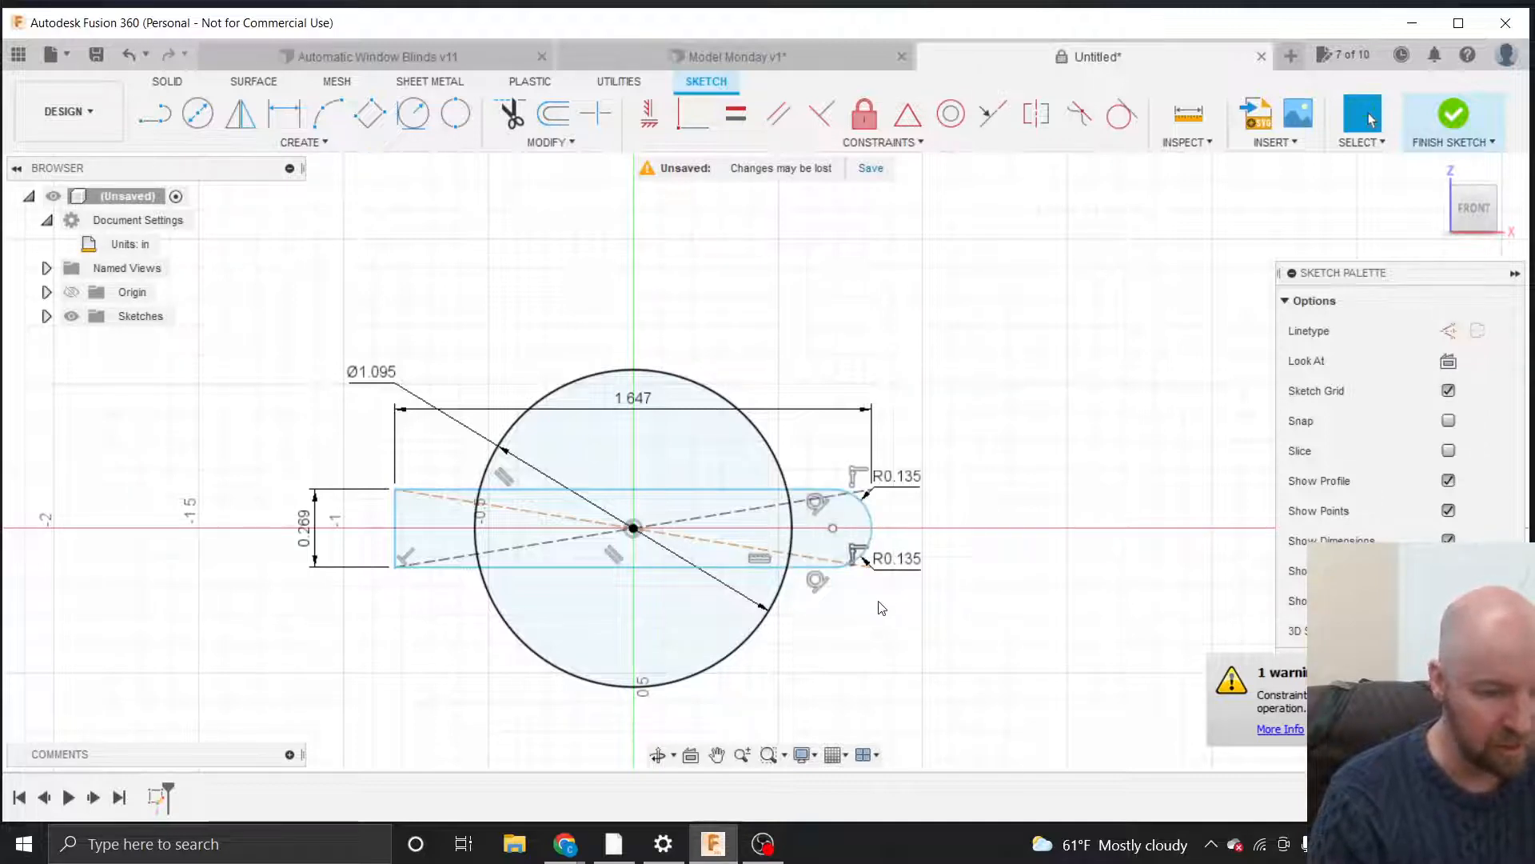
Draw a 3-tangent circle inside the rectangle's square left end, tangent to its upper, left and lower edges.
{"action": "left_click", "coordinate": [328, 144]}
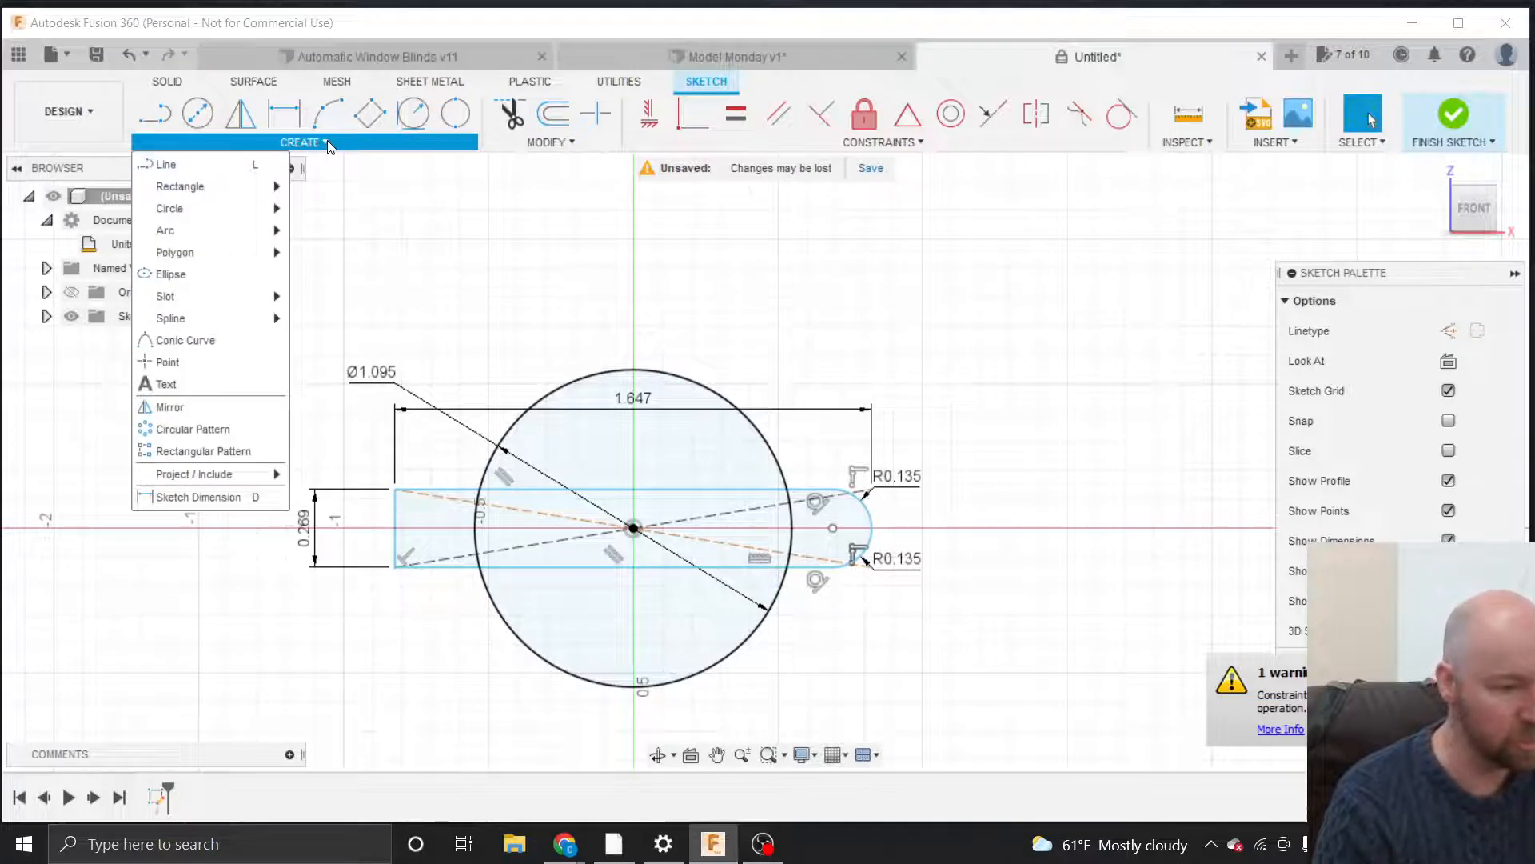
{"action": "mouse_move", "coordinate": [232, 182]}
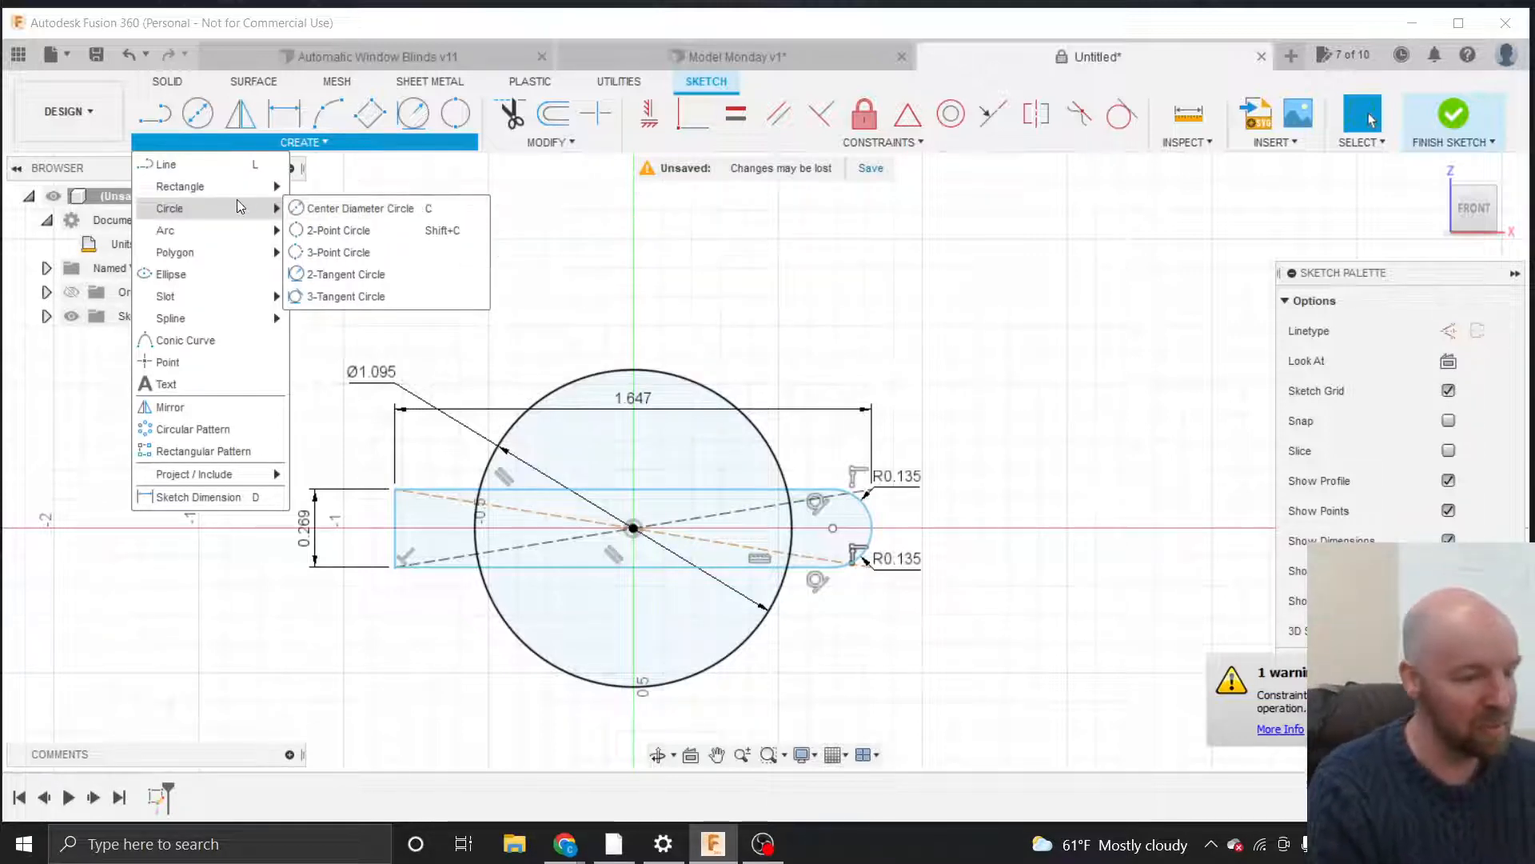
{"action": "left_click", "coordinate": [342, 298]}
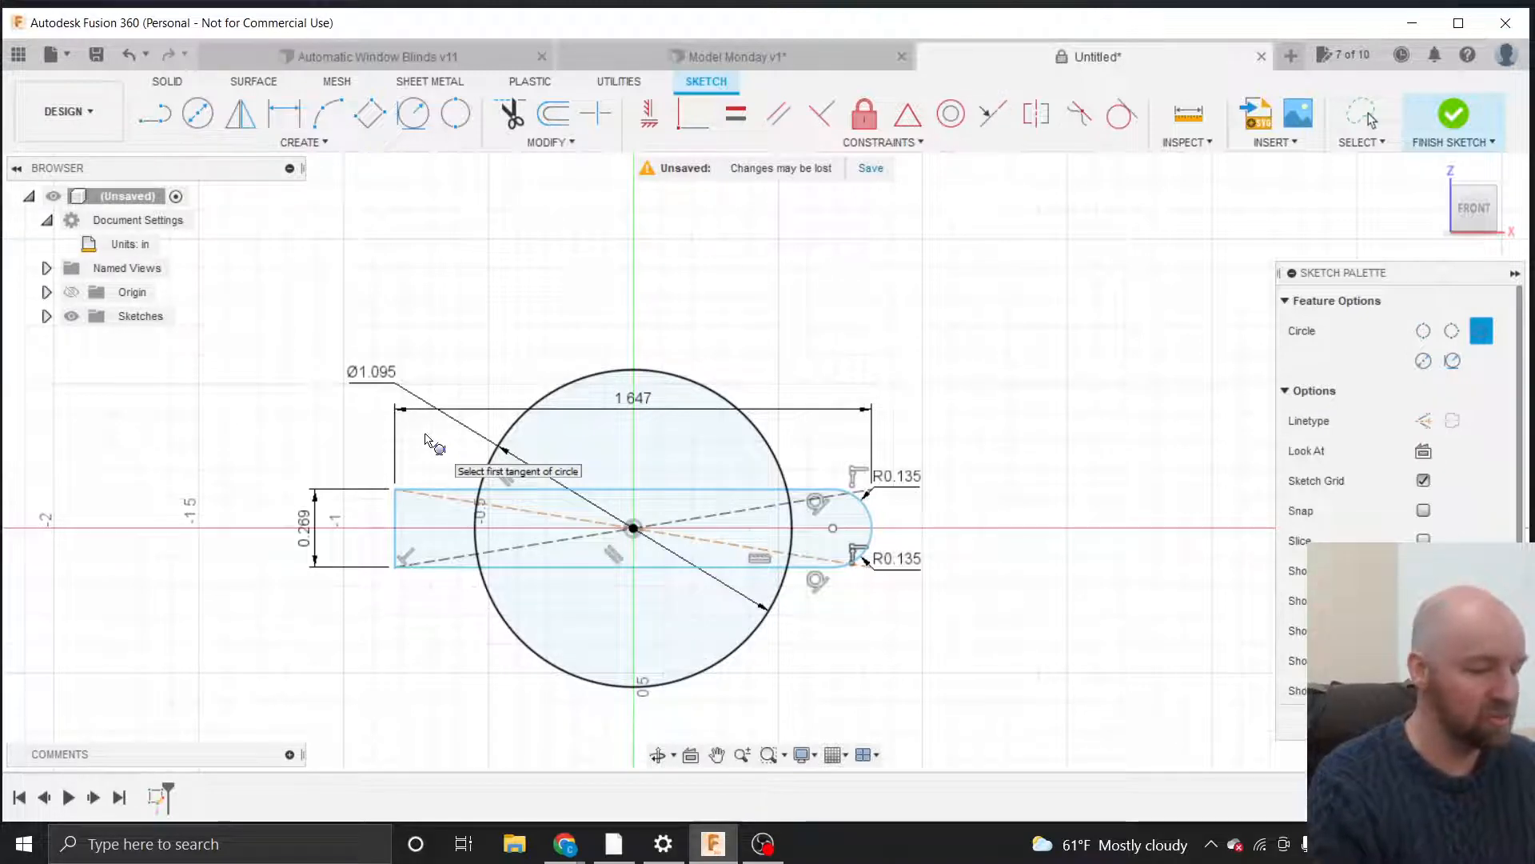
{"action": "left_click", "coordinate": [447, 490]}
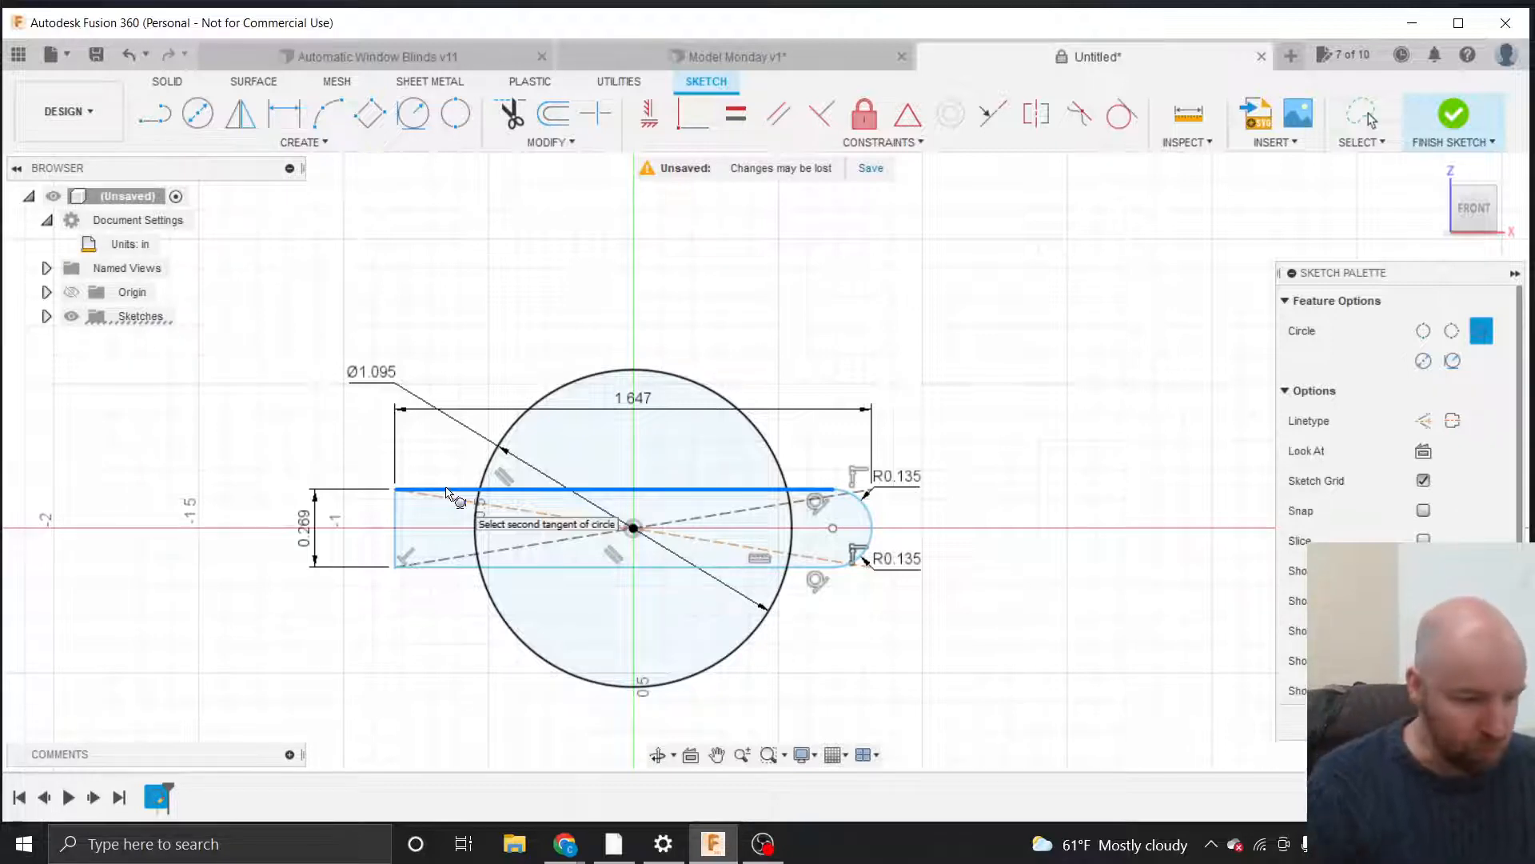
{"action": "left_click", "coordinate": [397, 520]}
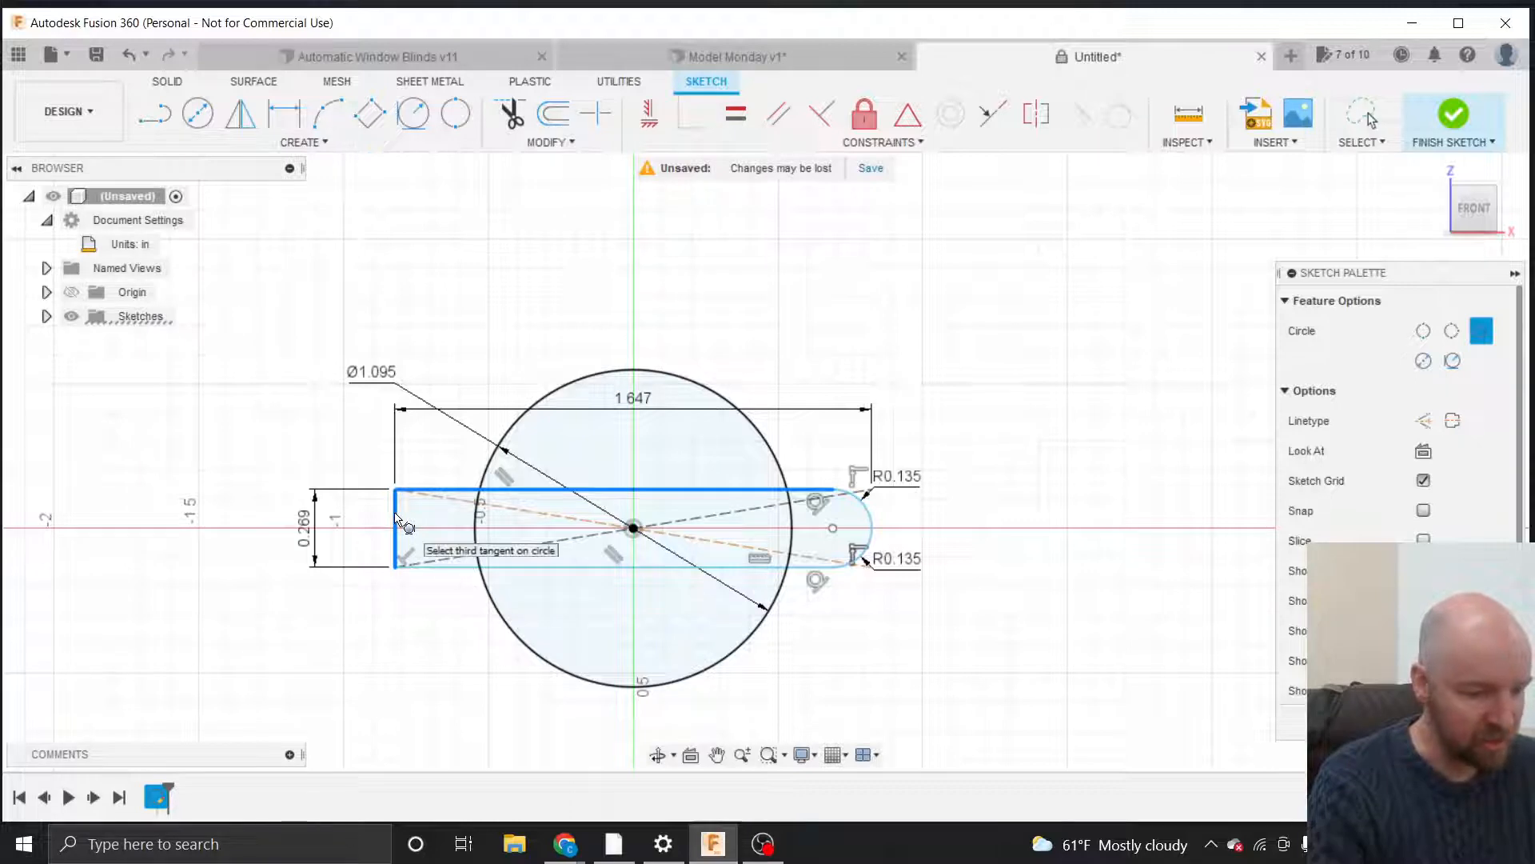
{"action": "left_click", "coordinate": [449, 568]}
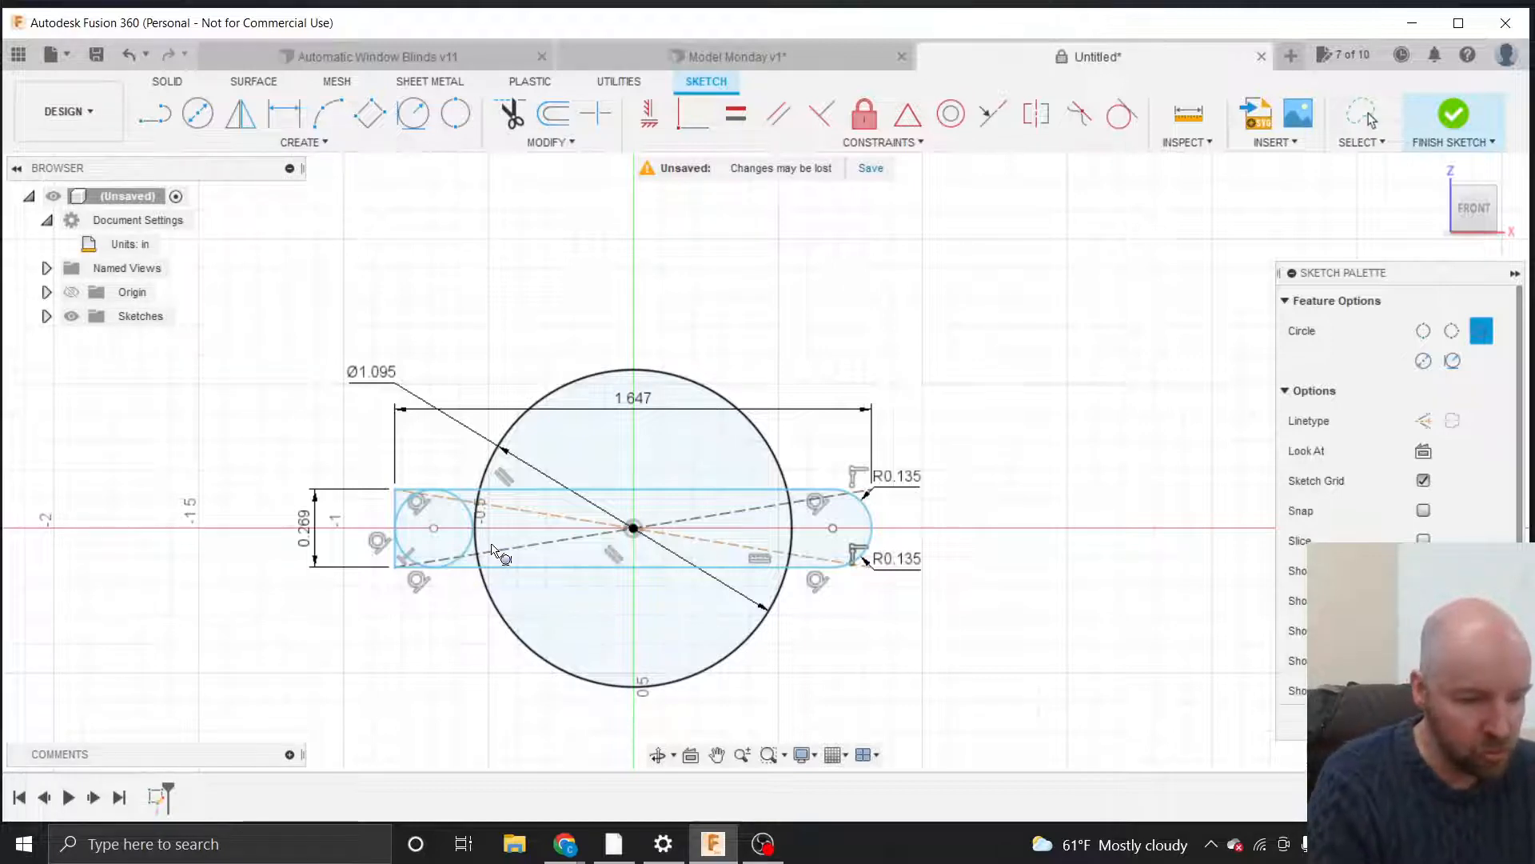
{"action": "scroll", "coordinate": [493, 550], "scroll_direction": "up", "scroll_amount": 2}
{"action": "scroll", "coordinate": [492, 551], "scroll_direction": "up", "scroll_amount": 2}
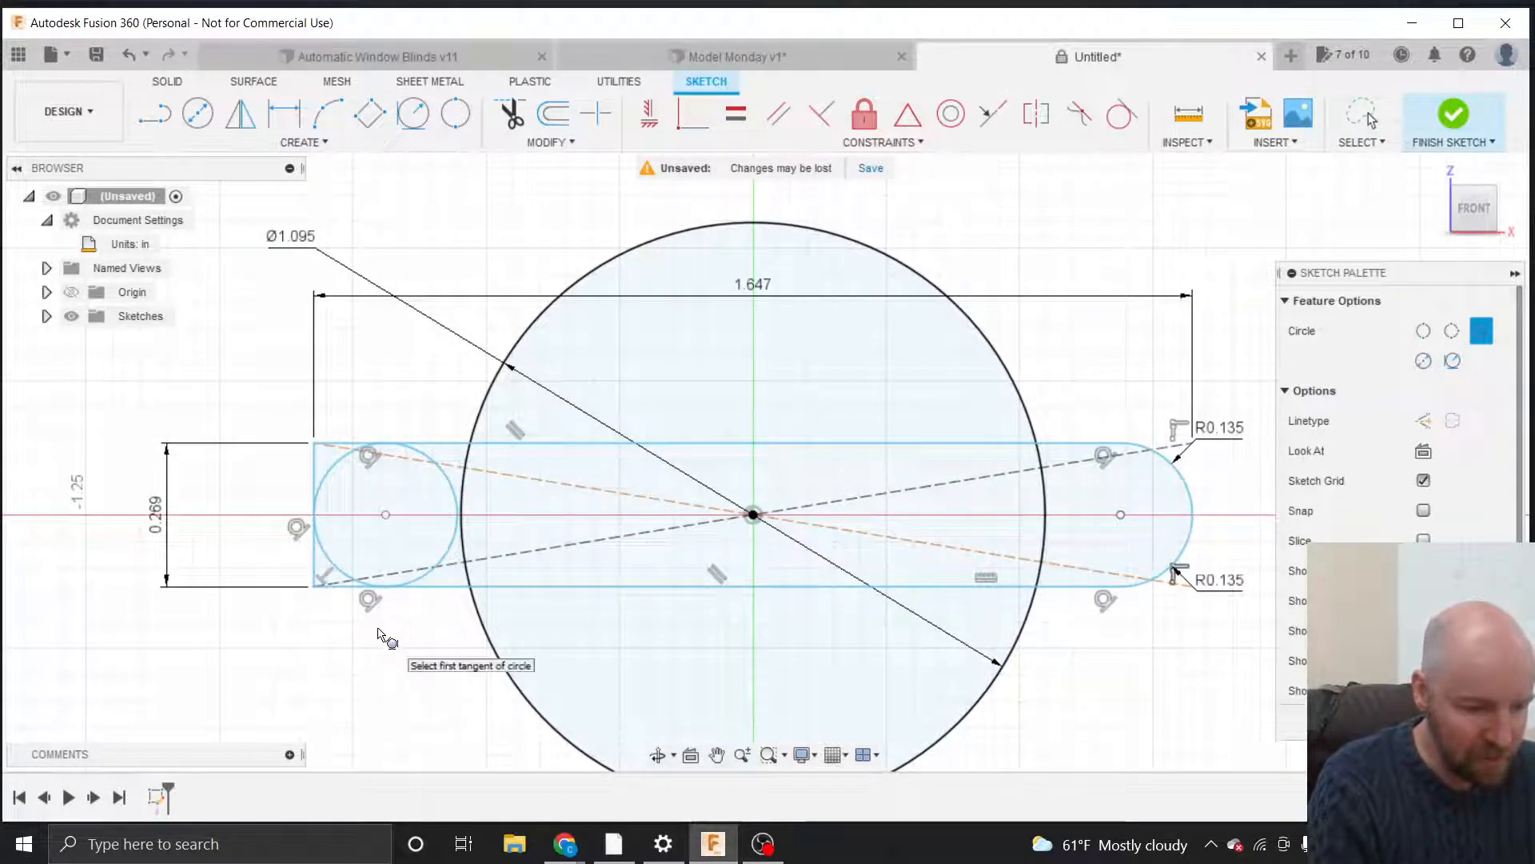
{"action": "scroll", "coordinate": [380, 634], "scroll_direction": "down", "scroll_amount": 1}
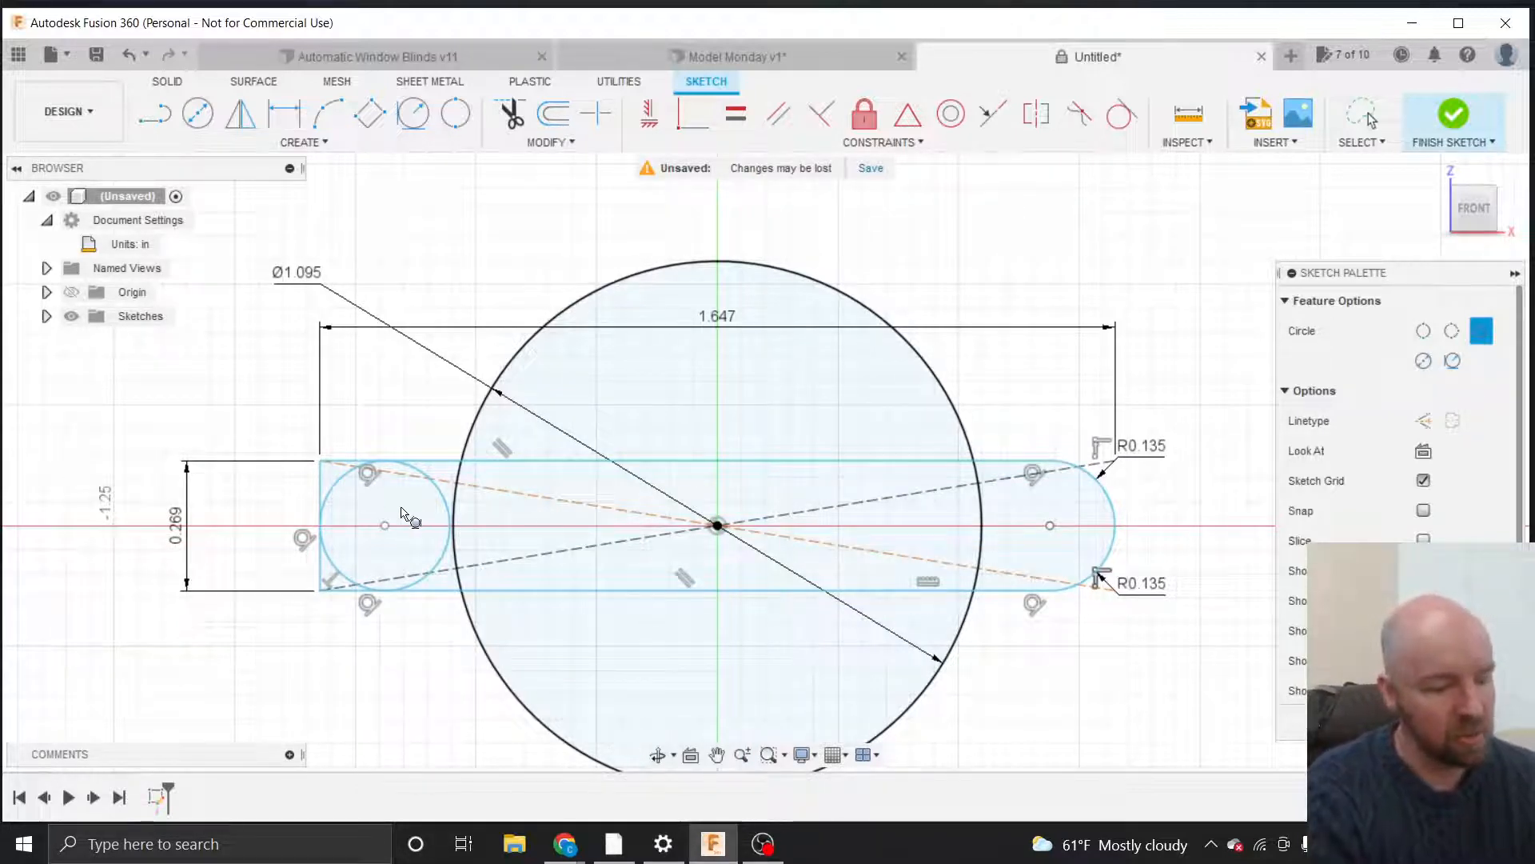
{"action": "key", "text": "Escape"}
{"action": "scroll", "coordinate": [564, 545], "scroll_direction": "down", "scroll_amount": 1}
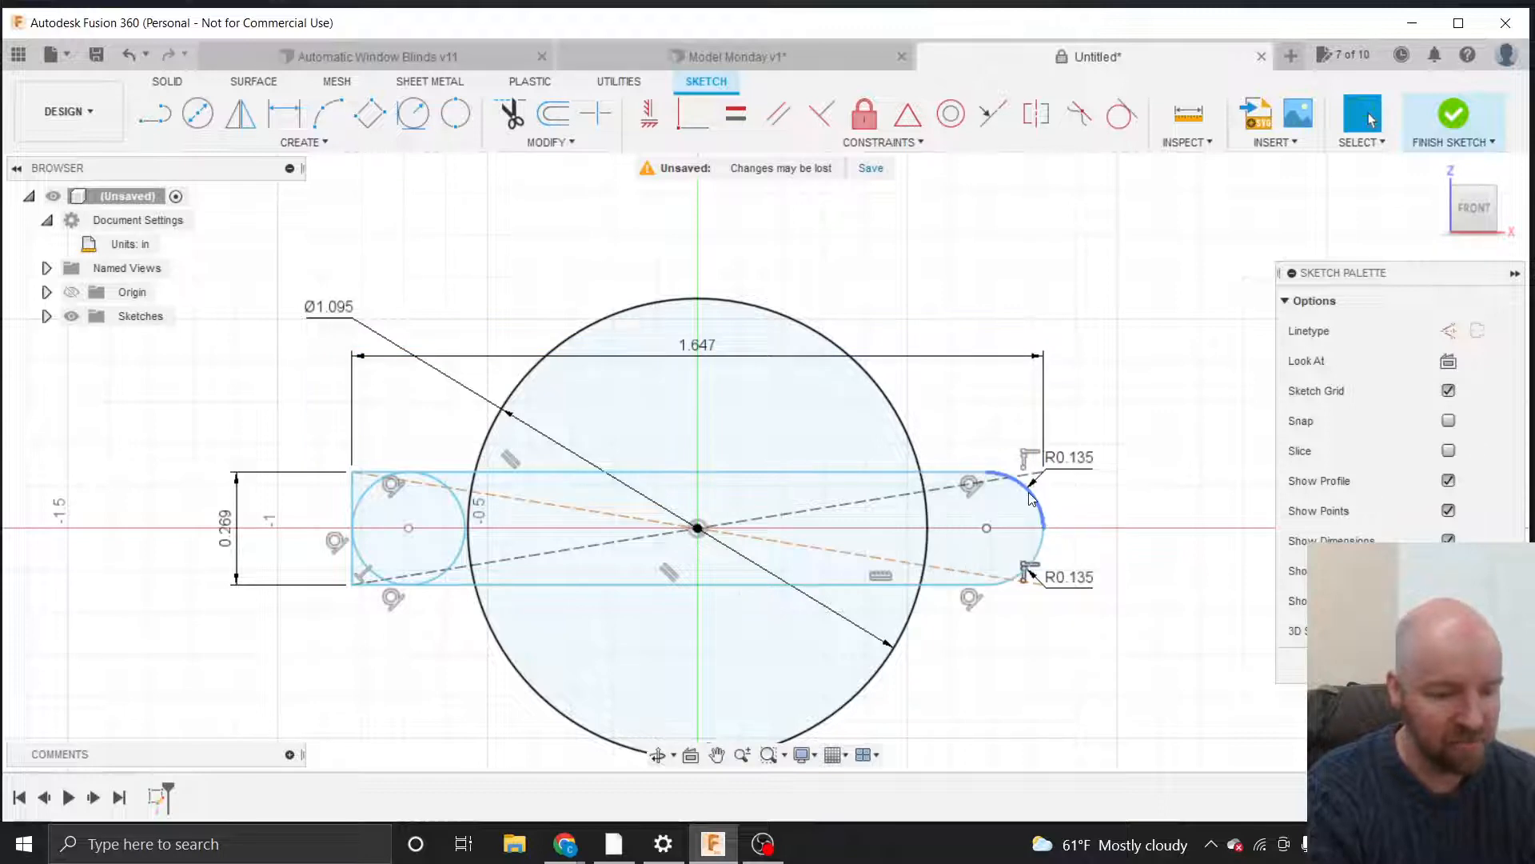
Set the filleted rectangle's overall width to 2.647 in to test how the sketch responds.
{"action": "double_click", "coordinate": [698, 345]}
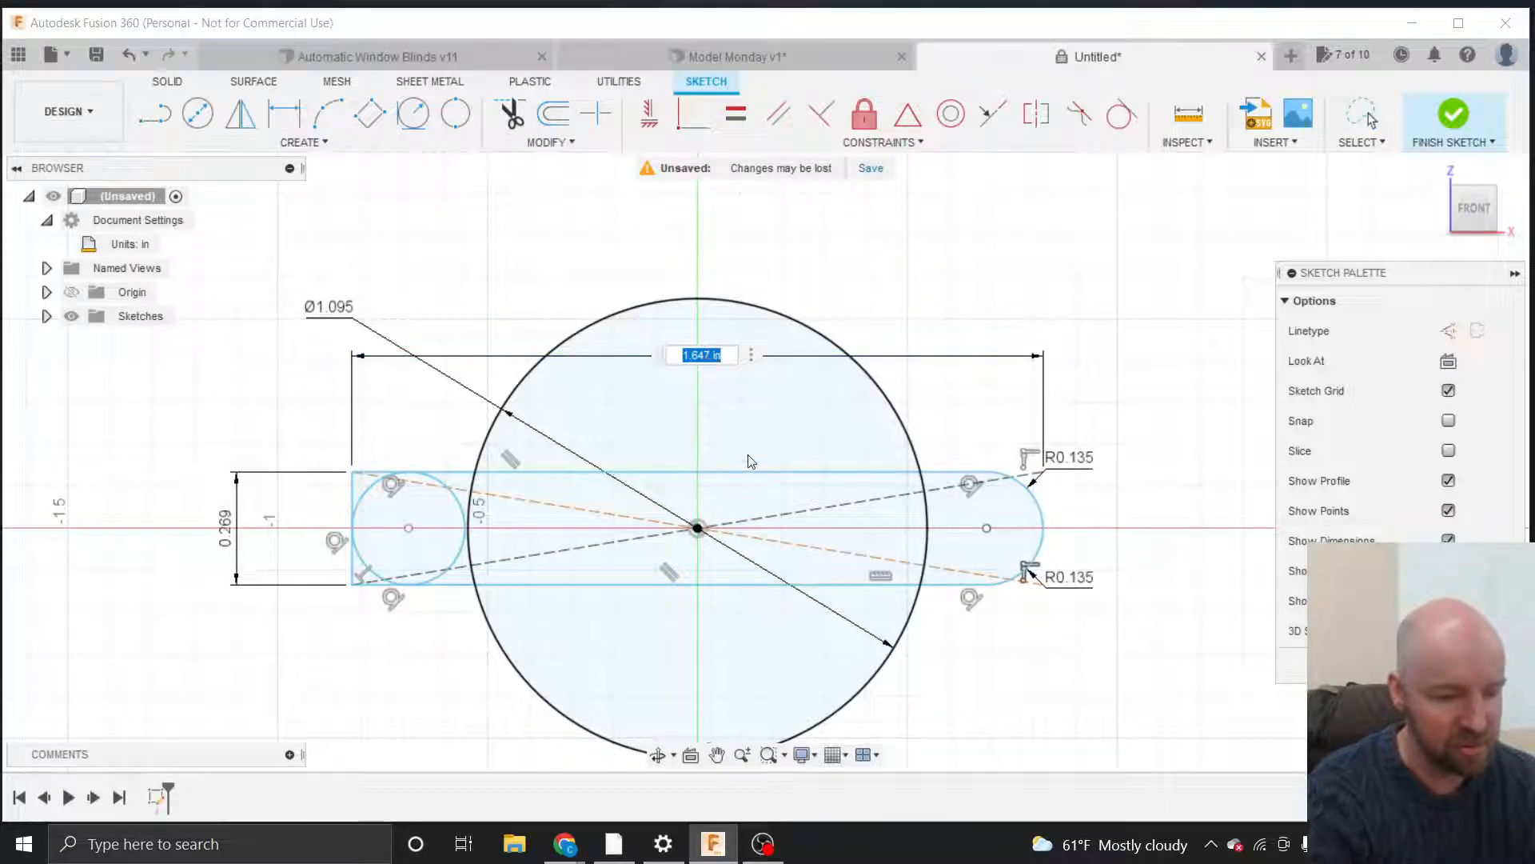
{"action": "key", "text": "Right"}
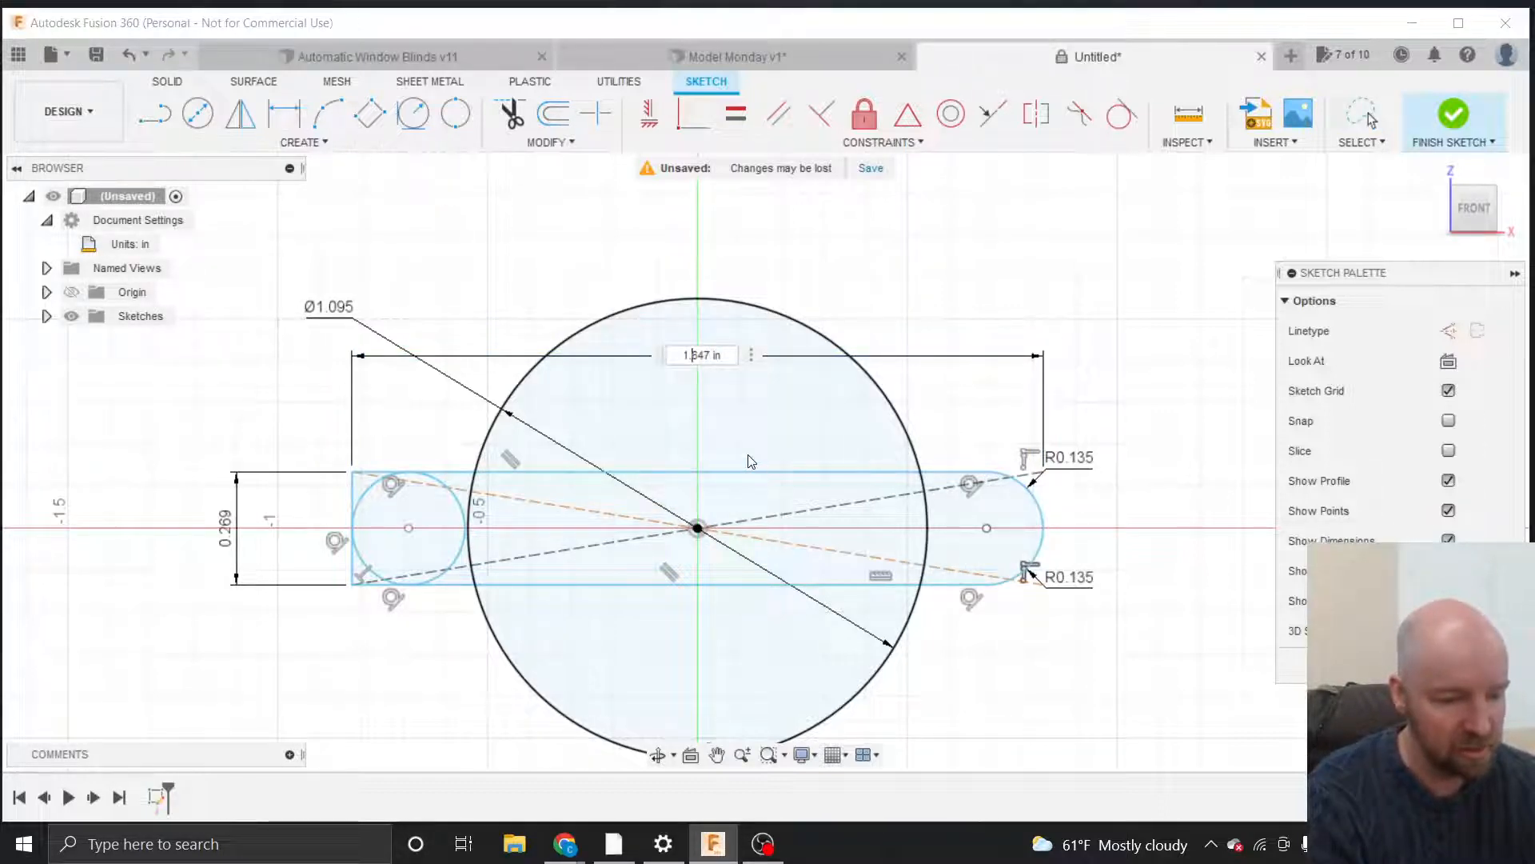
{"action": "type", "text": "2"}
{"action": "key", "text": "Return"}
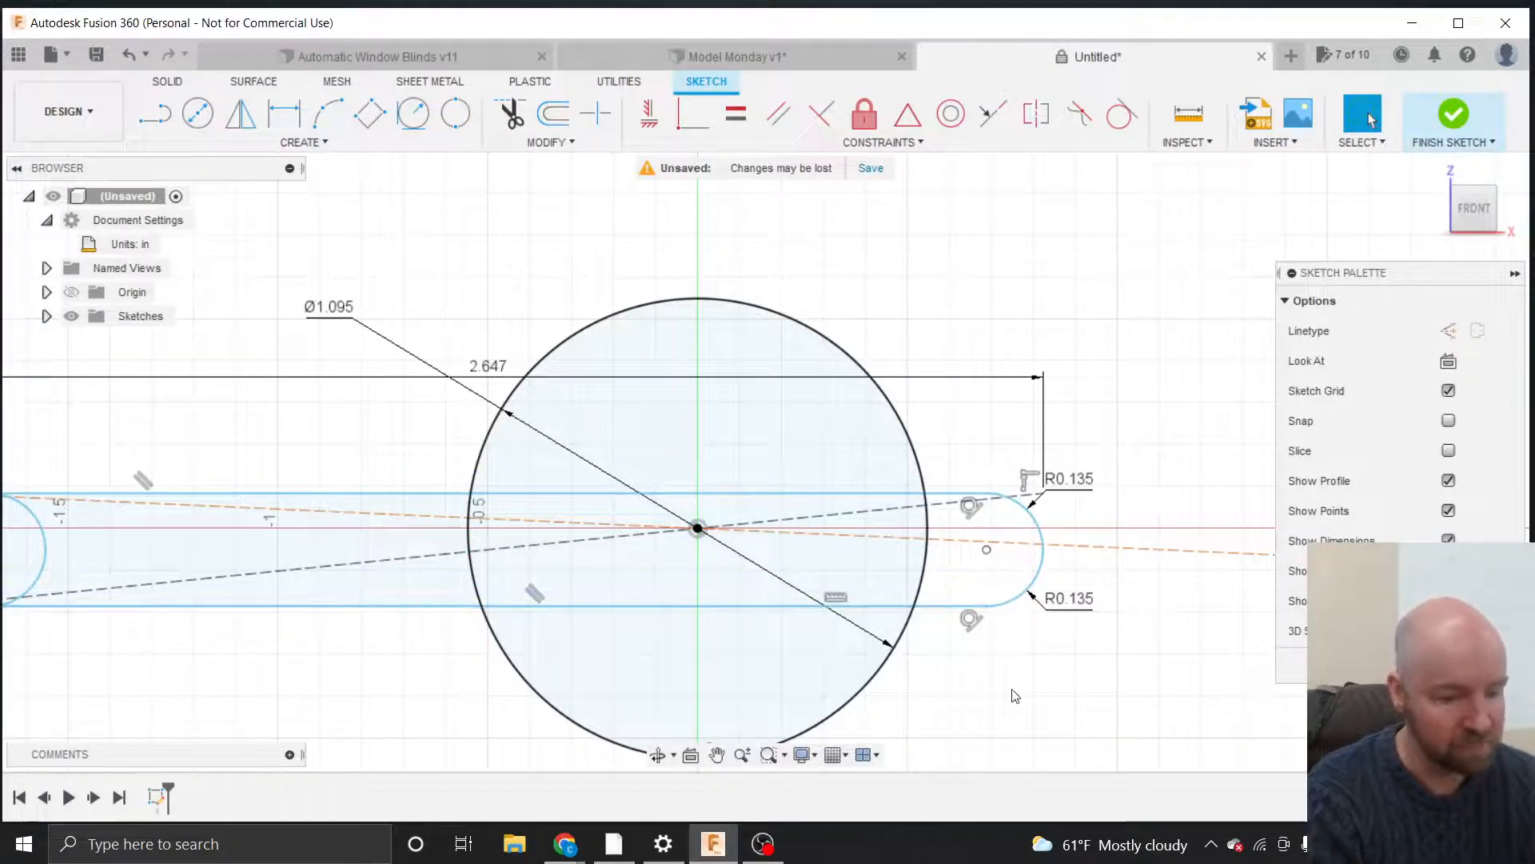
{"action": "scroll", "coordinate": [1014, 696], "scroll_direction": "down", "scroll_amount": 2}
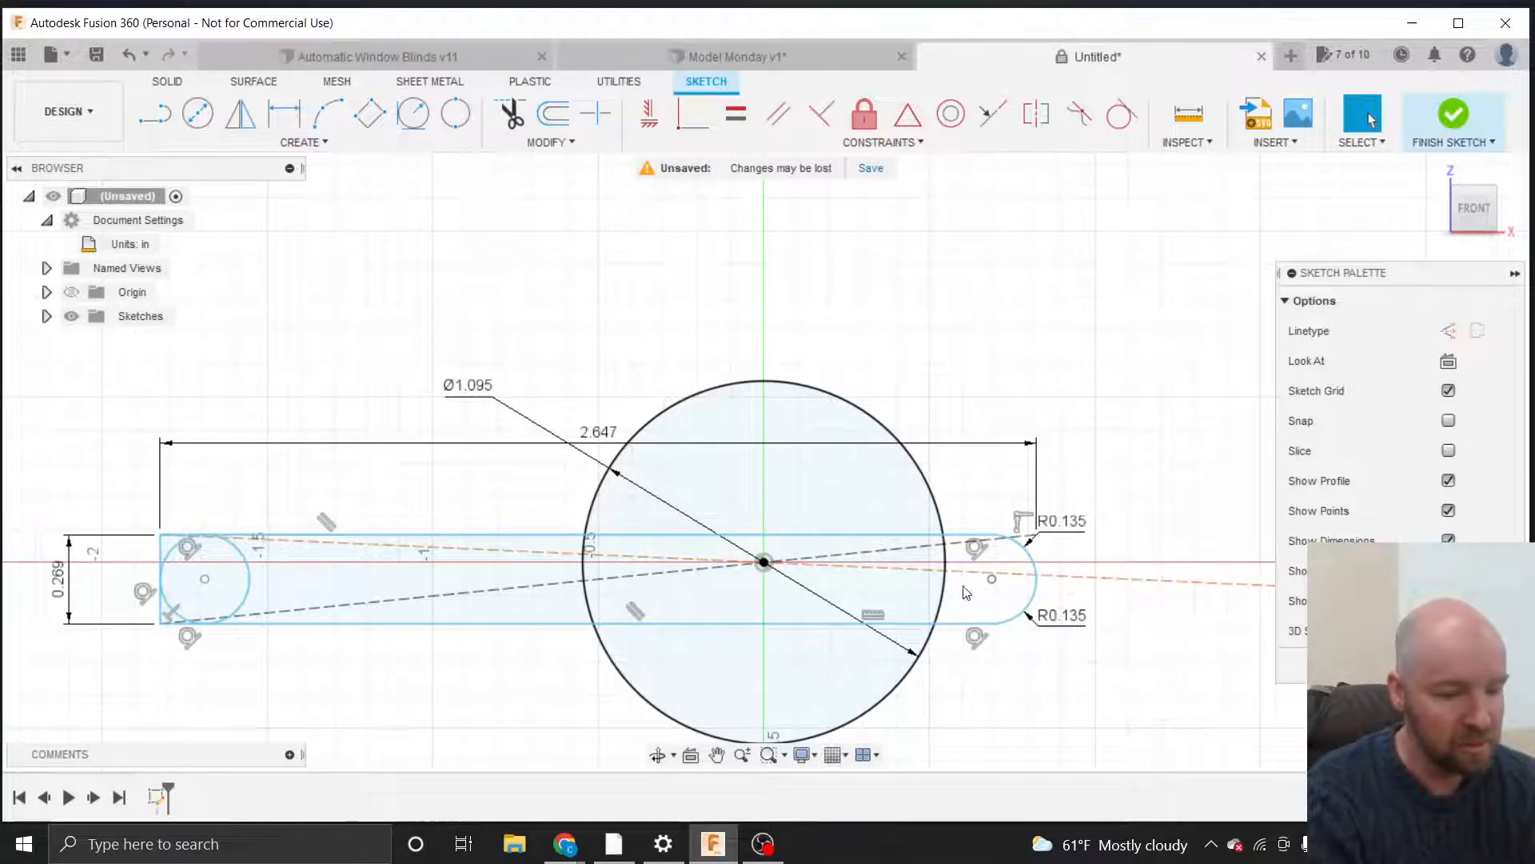
{"action": "scroll", "coordinate": [656, 620], "scroll_direction": "down", "scroll_amount": 4}
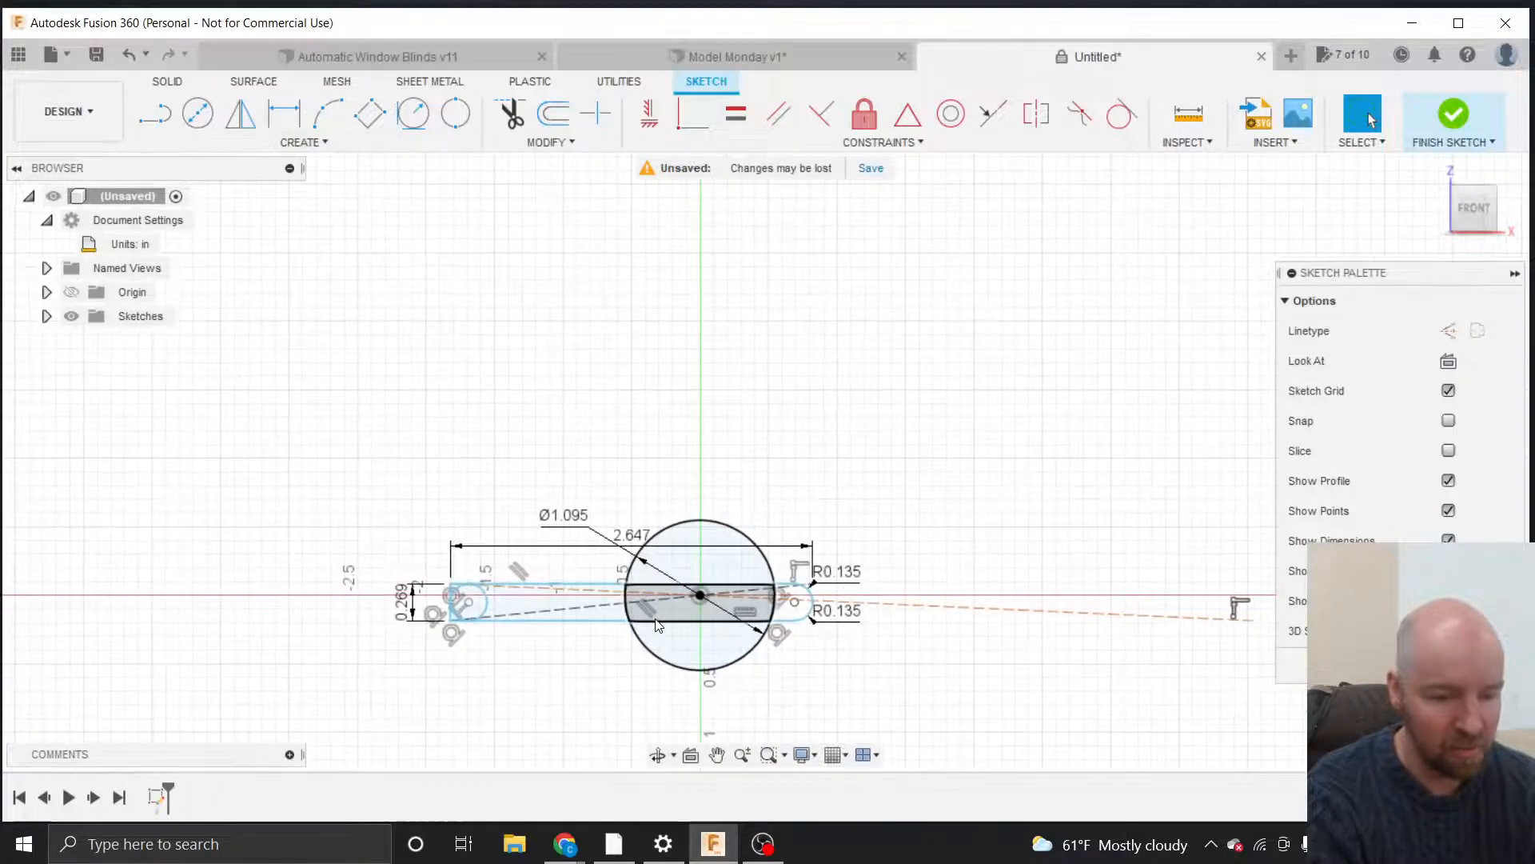
{"action": "scroll", "coordinate": [656, 624], "scroll_direction": "up", "scroll_amount": 5}
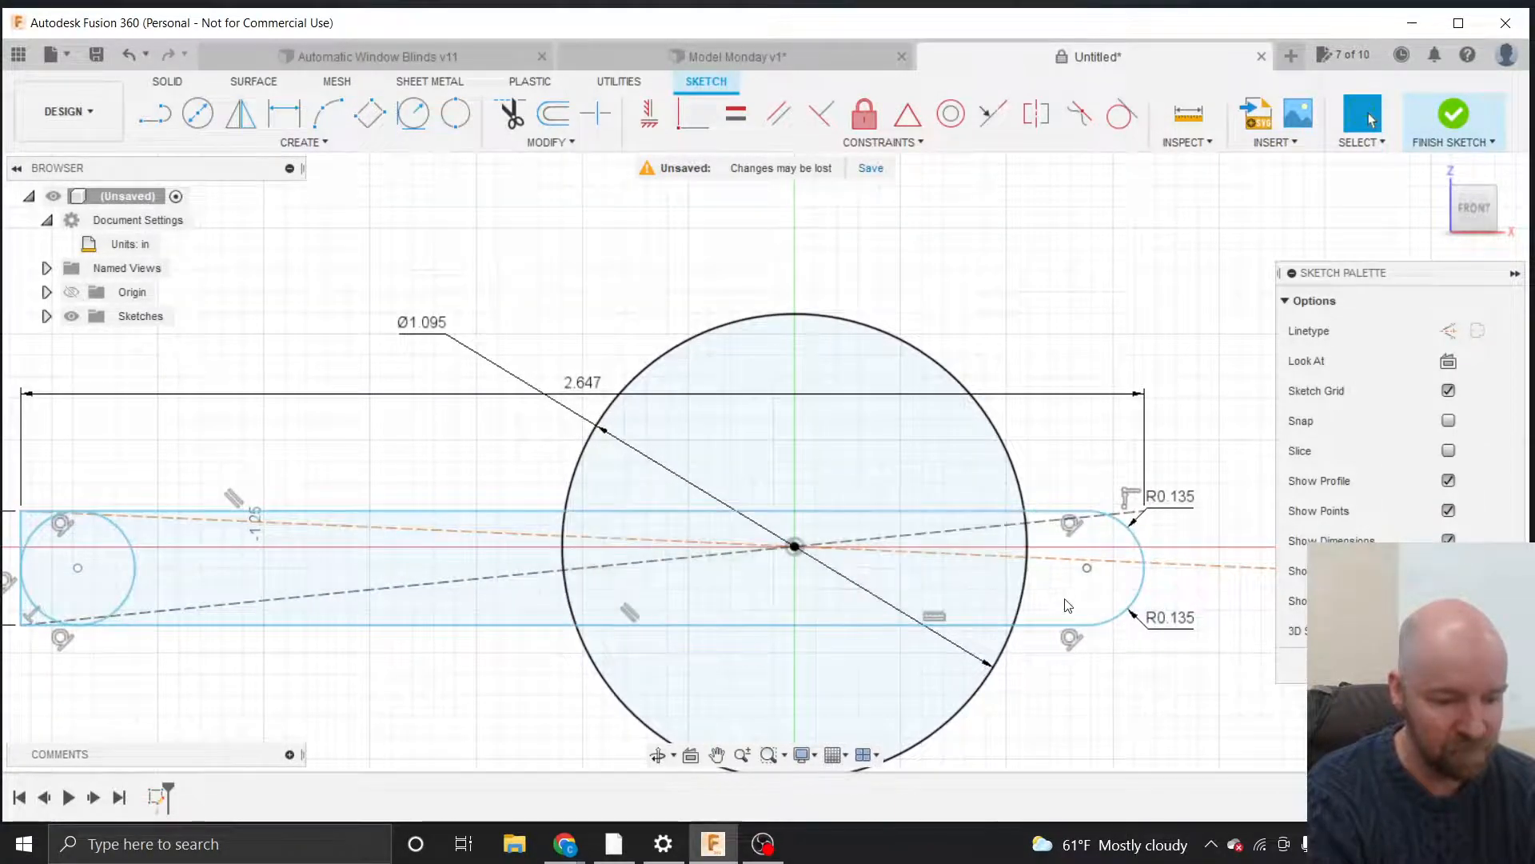
{"action": "scroll", "coordinate": [1068, 605], "scroll_direction": "down", "scroll_amount": 3}
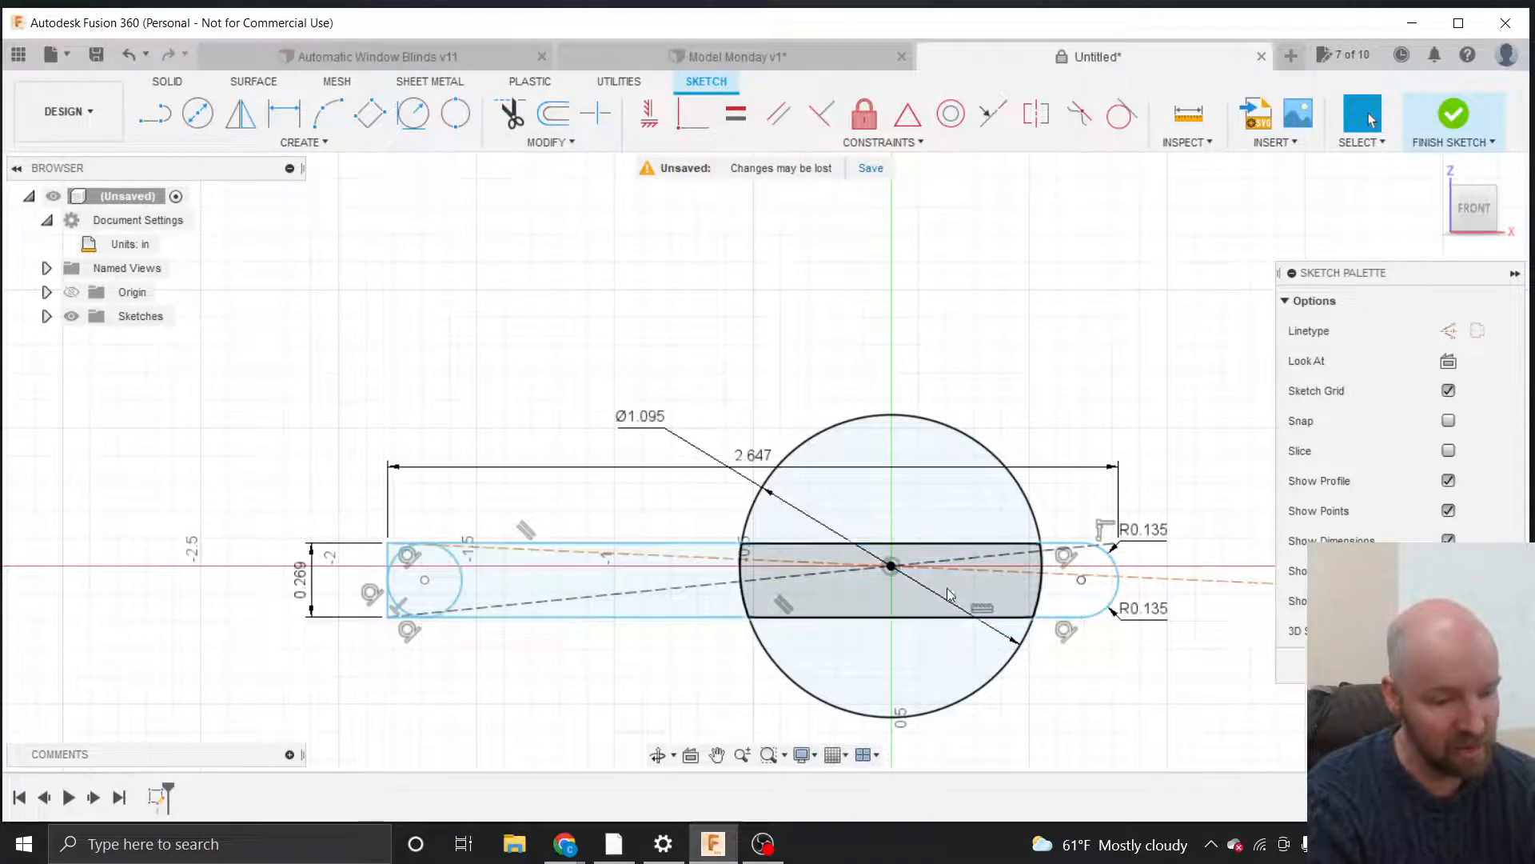
Undo the width change, the tangent circle and both corner fillets to restore the plain center rectangle.
{"action": "key", "text": "ctrl+z"}
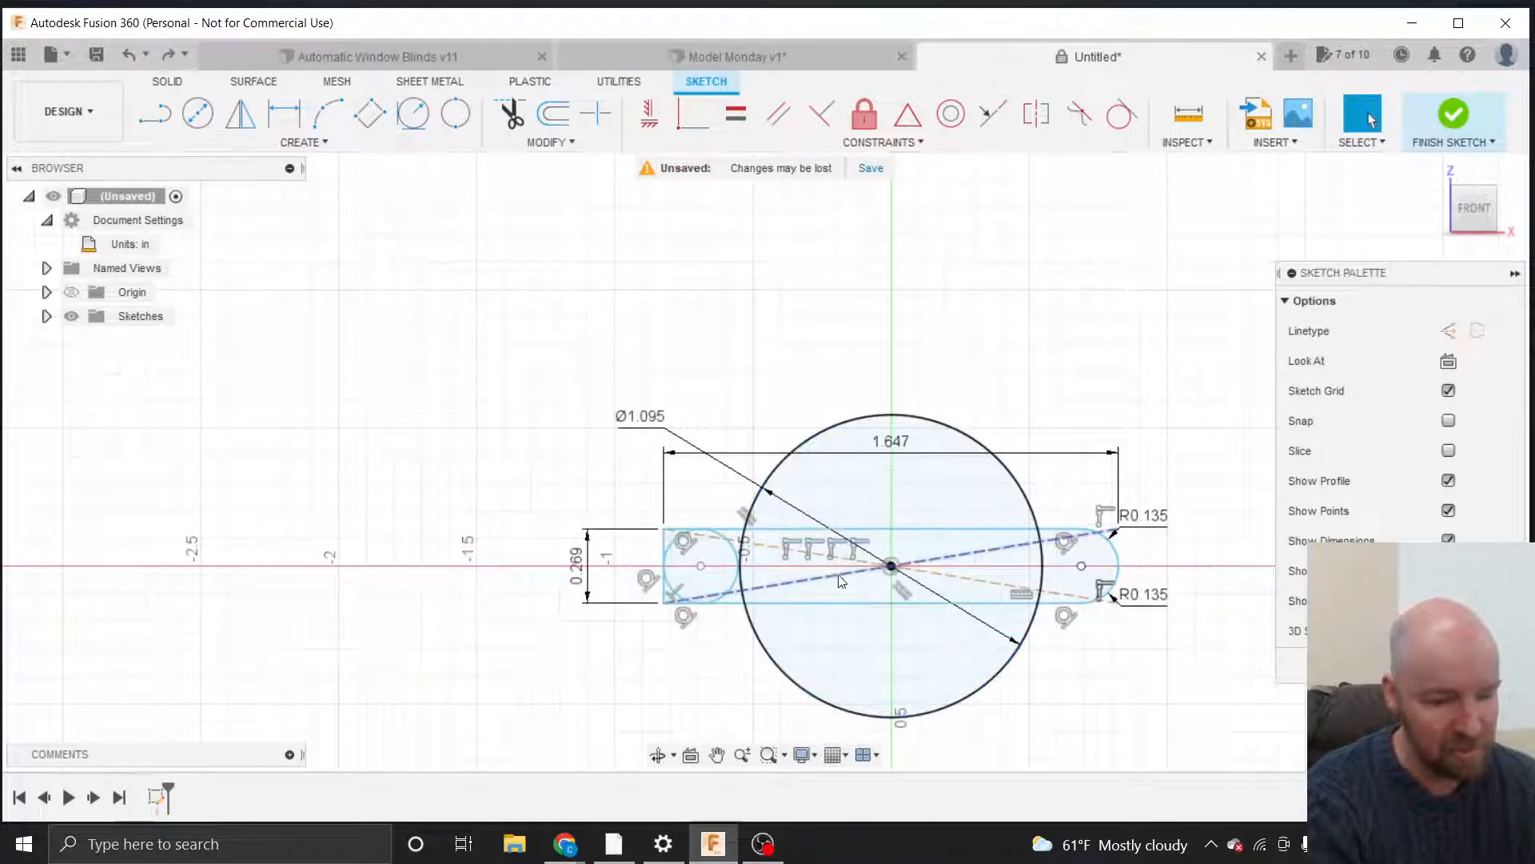
{"action": "key", "text": "ctrl+z"}
{"action": "key", "text": "ctrl+z"}
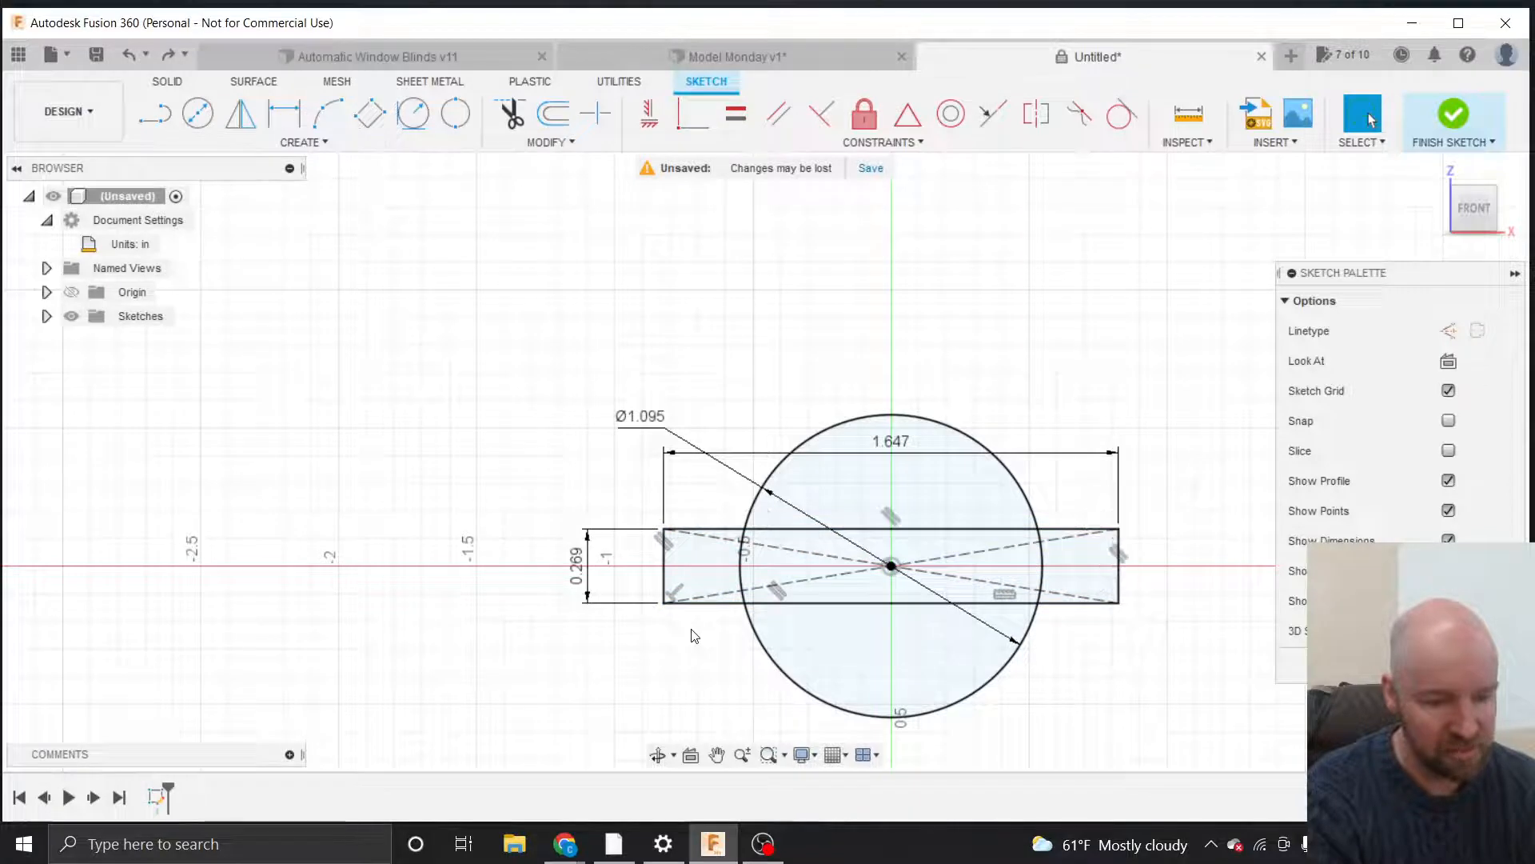
Draw a 3-tangent circle at the plain rectangle's left end, touching its upper, left and lower edges.
{"action": "left_click", "coordinate": [356, 147]}
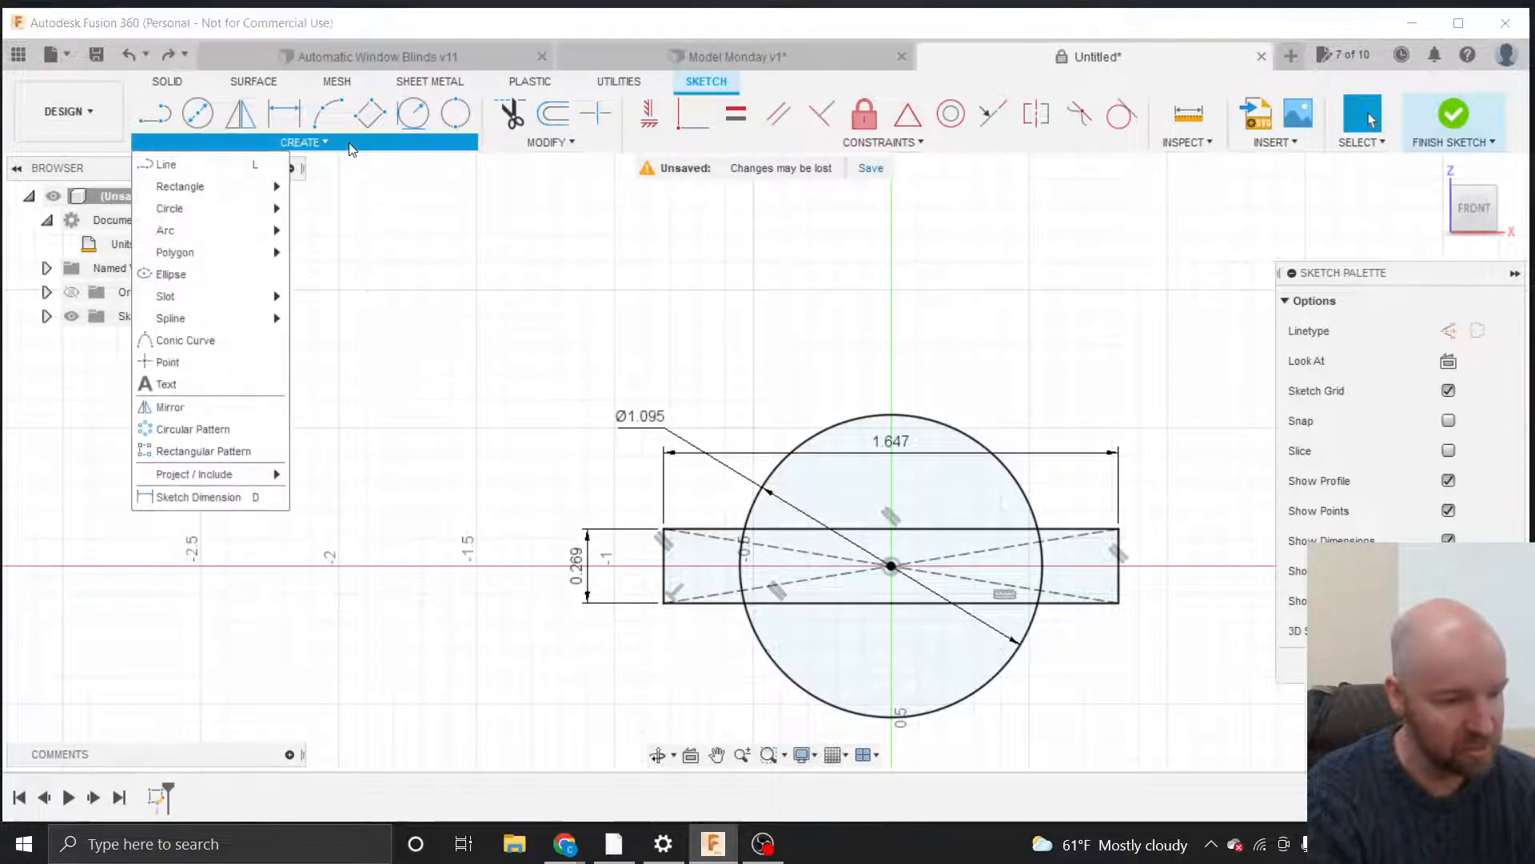
{"action": "mouse_move", "coordinate": [240, 208]}
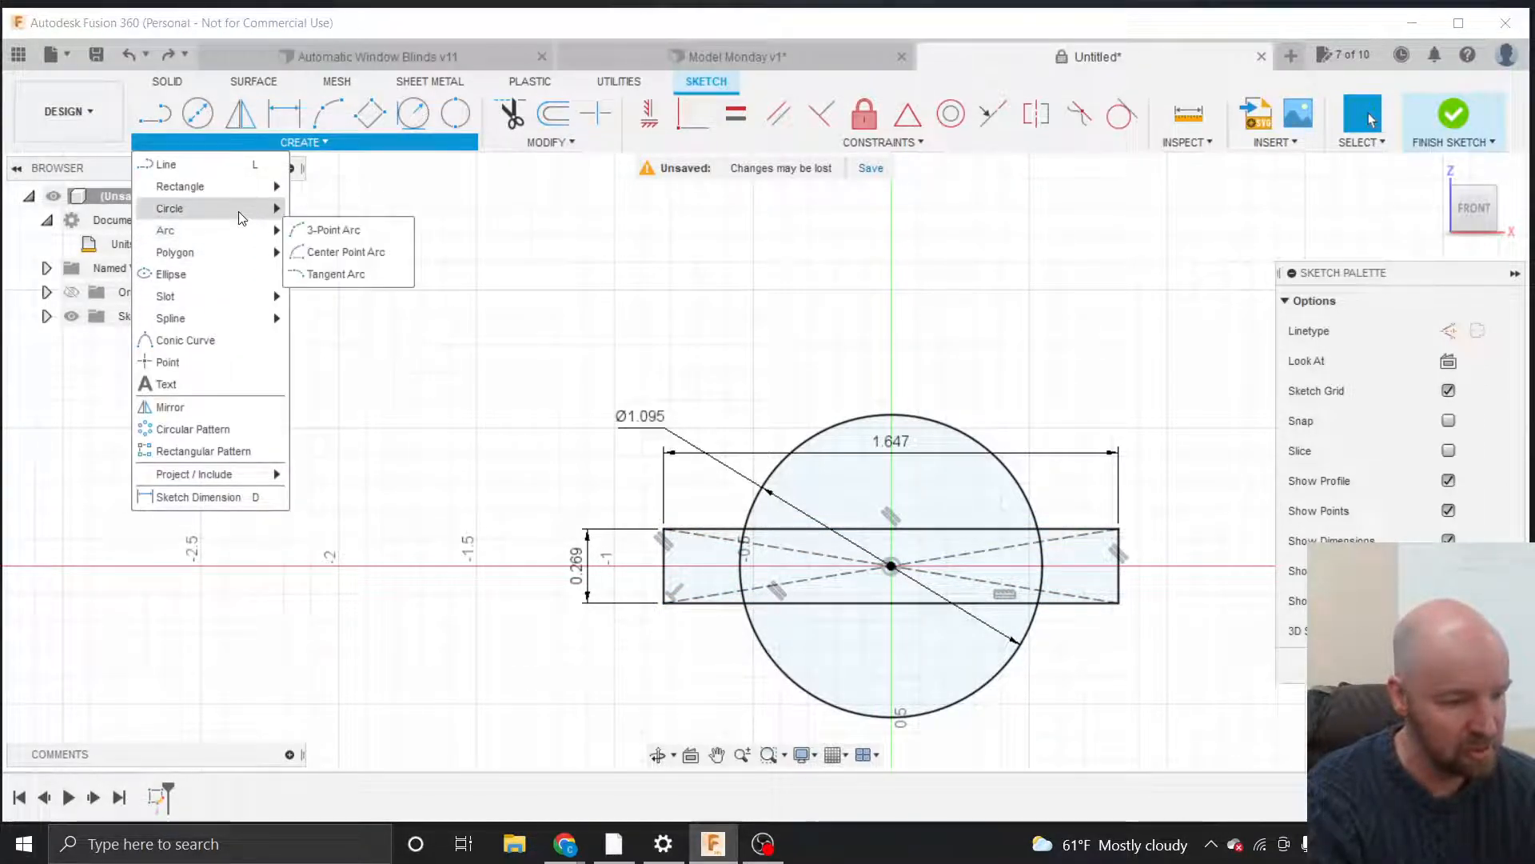
{"action": "left_click", "coordinate": [370, 296]}
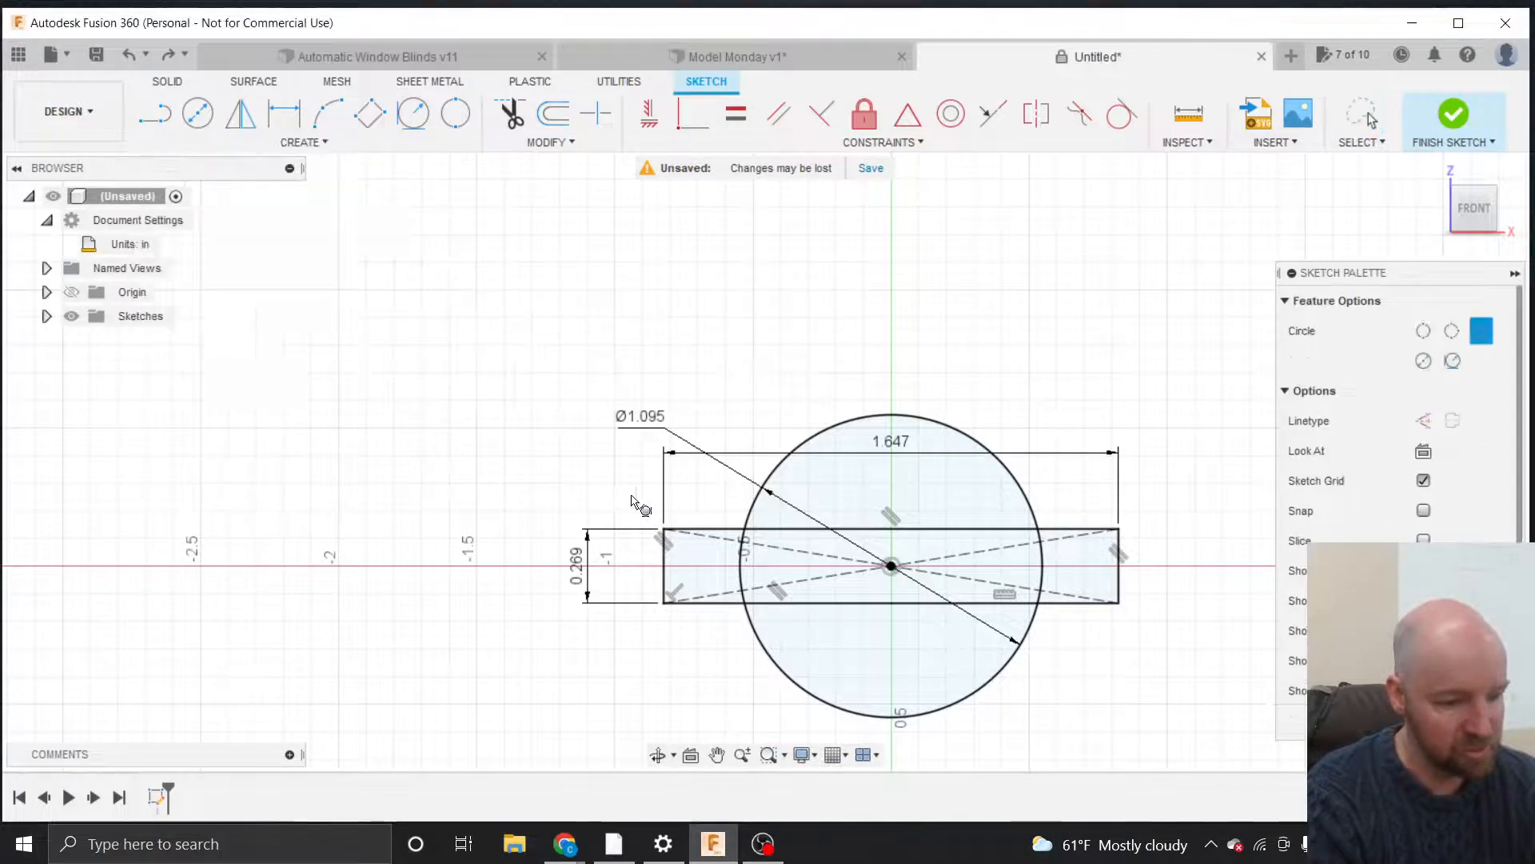
{"action": "left_click", "coordinate": [712, 532]}
{"action": "left_click", "coordinate": [665, 565]}
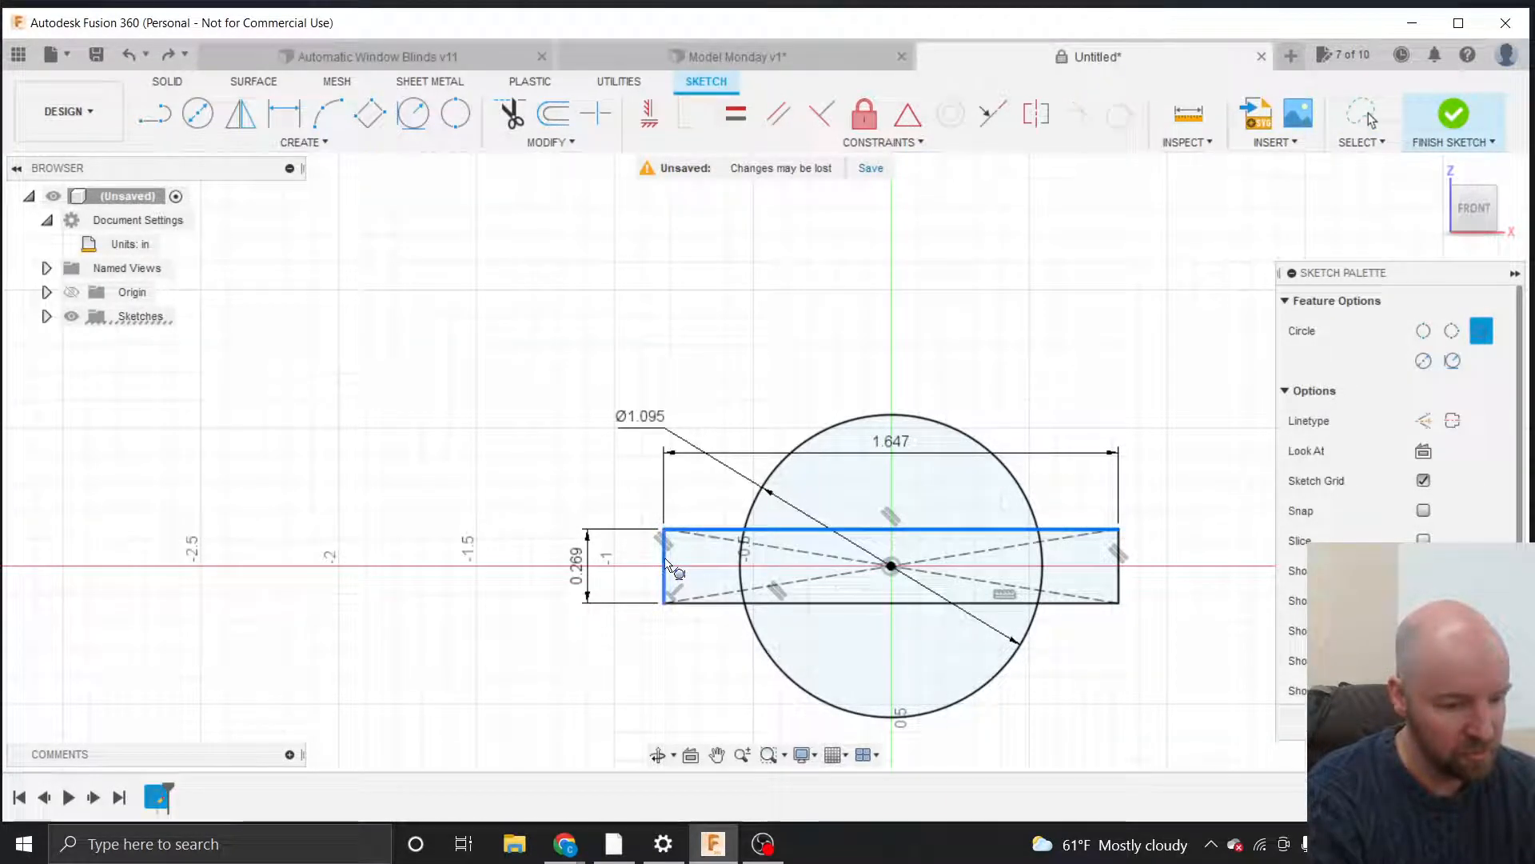
{"action": "left_click", "coordinate": [705, 608]}
Draw a matching 3-tangent circle at the rectangle's right end, touching its upper, right and lower edges.
{"action": "left_click", "coordinate": [1070, 529]}
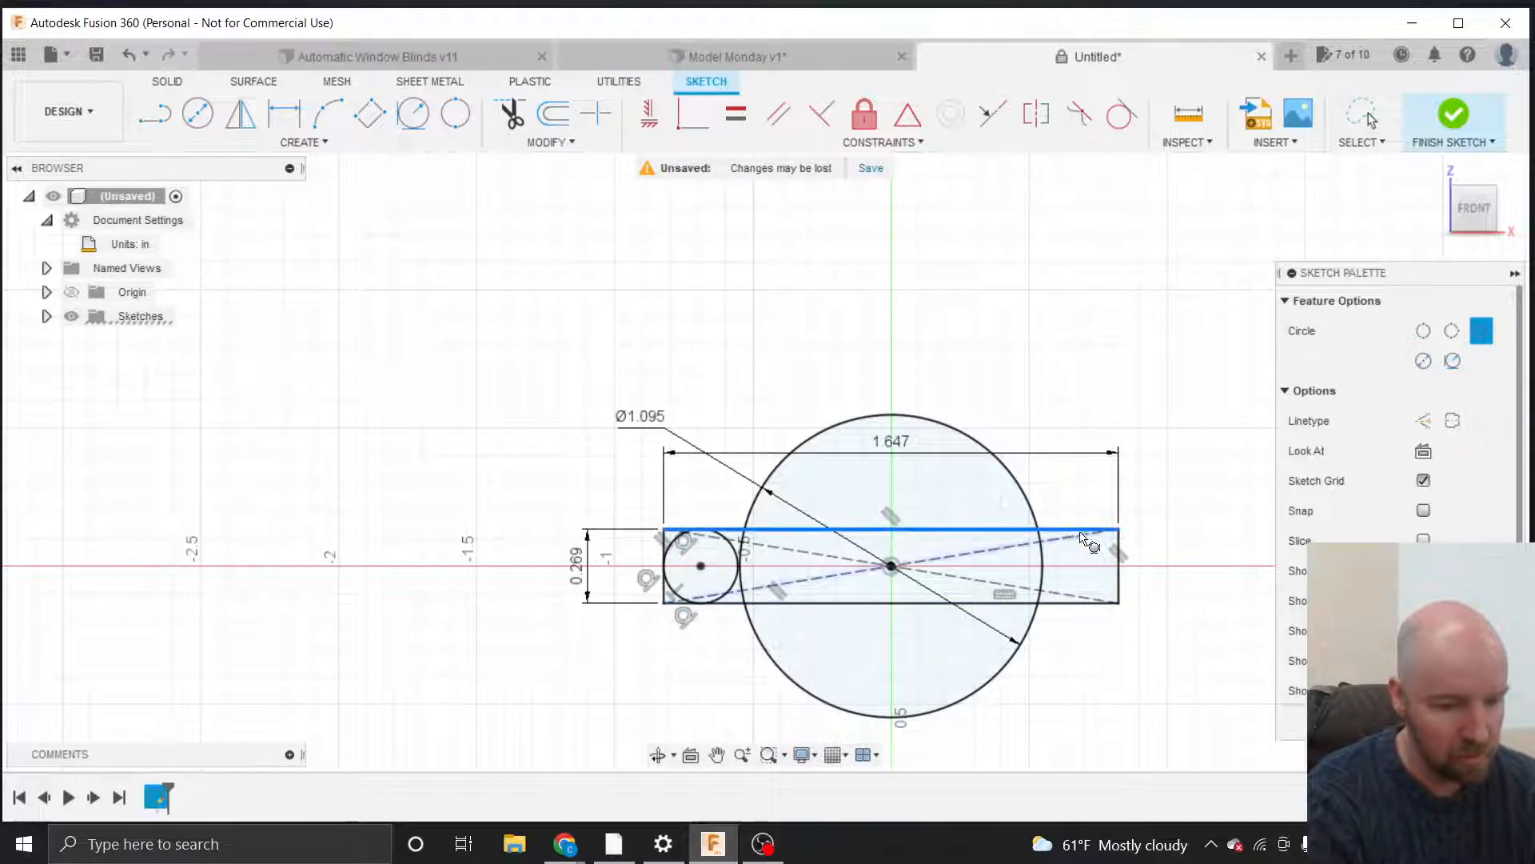
{"action": "left_click", "coordinate": [1119, 545]}
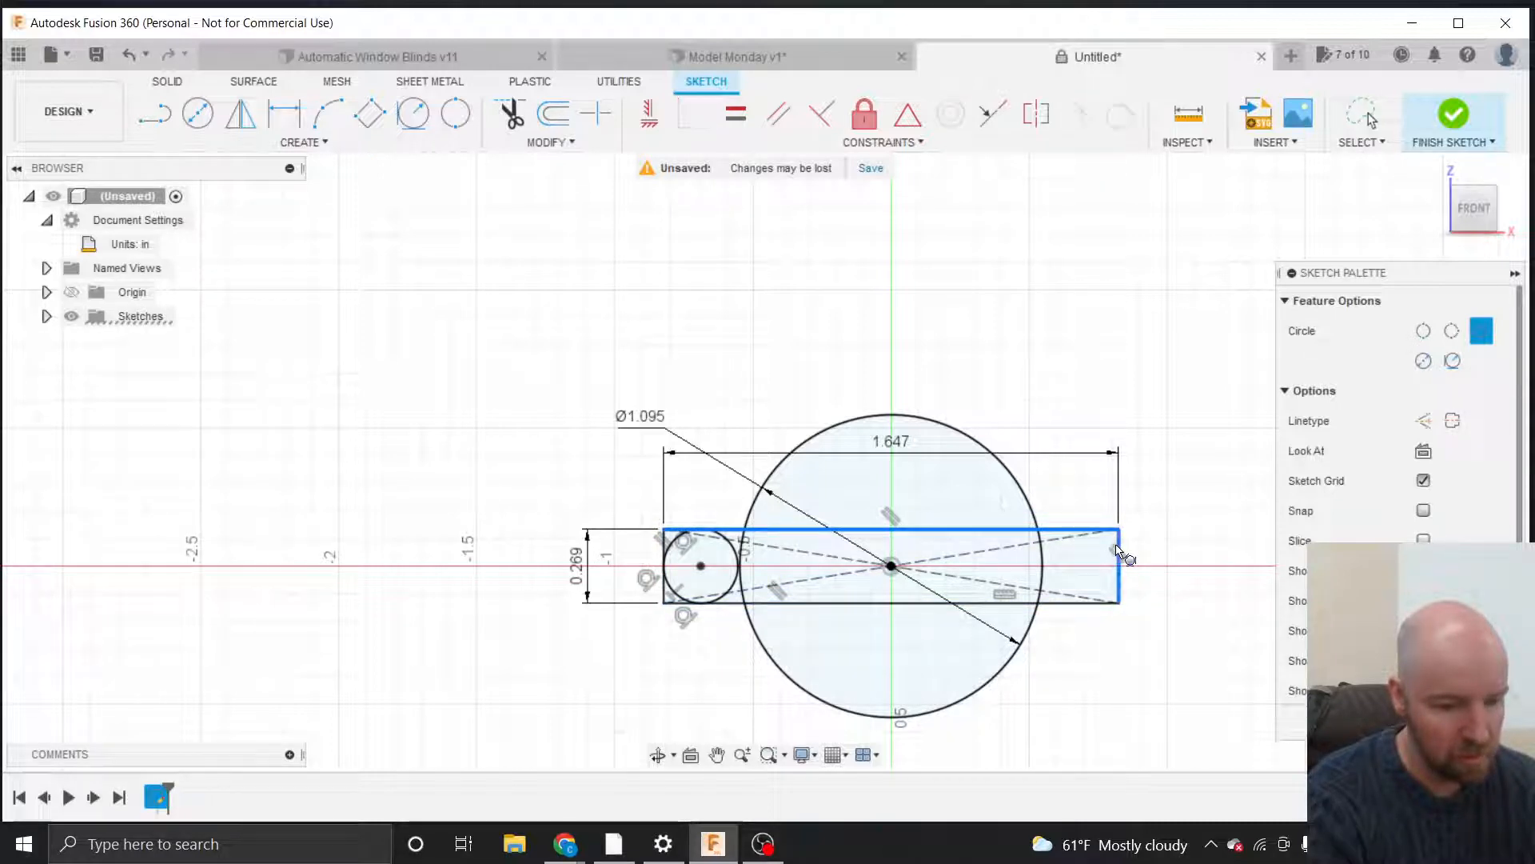
{"action": "left_click", "coordinate": [1080, 603]}
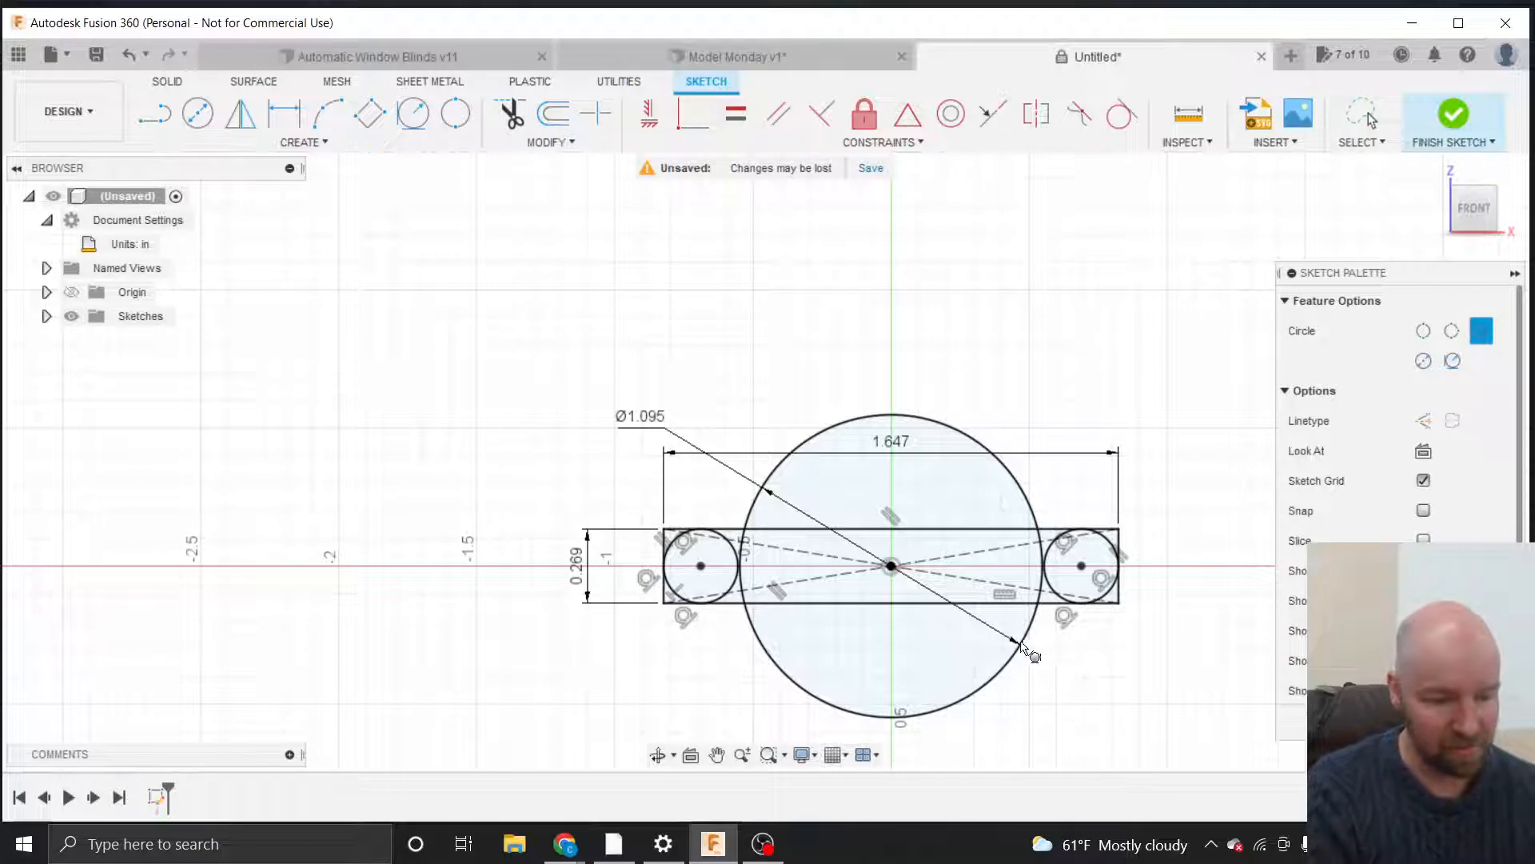
{"action": "scroll", "coordinate": [1080, 638], "scroll_direction": "up", "scroll_amount": 4}
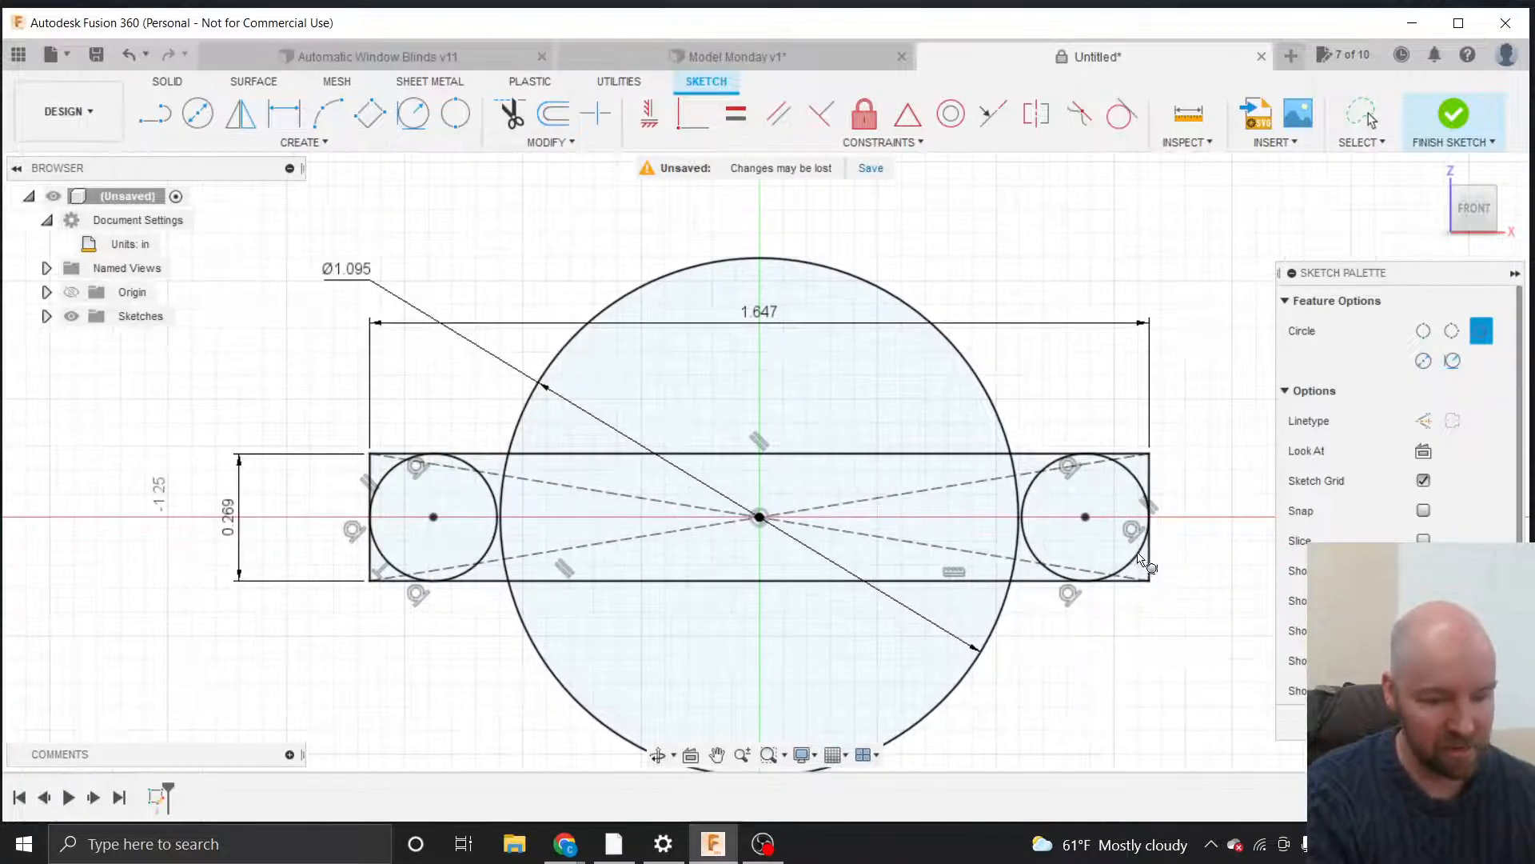
{"action": "key", "text": "Escape"}
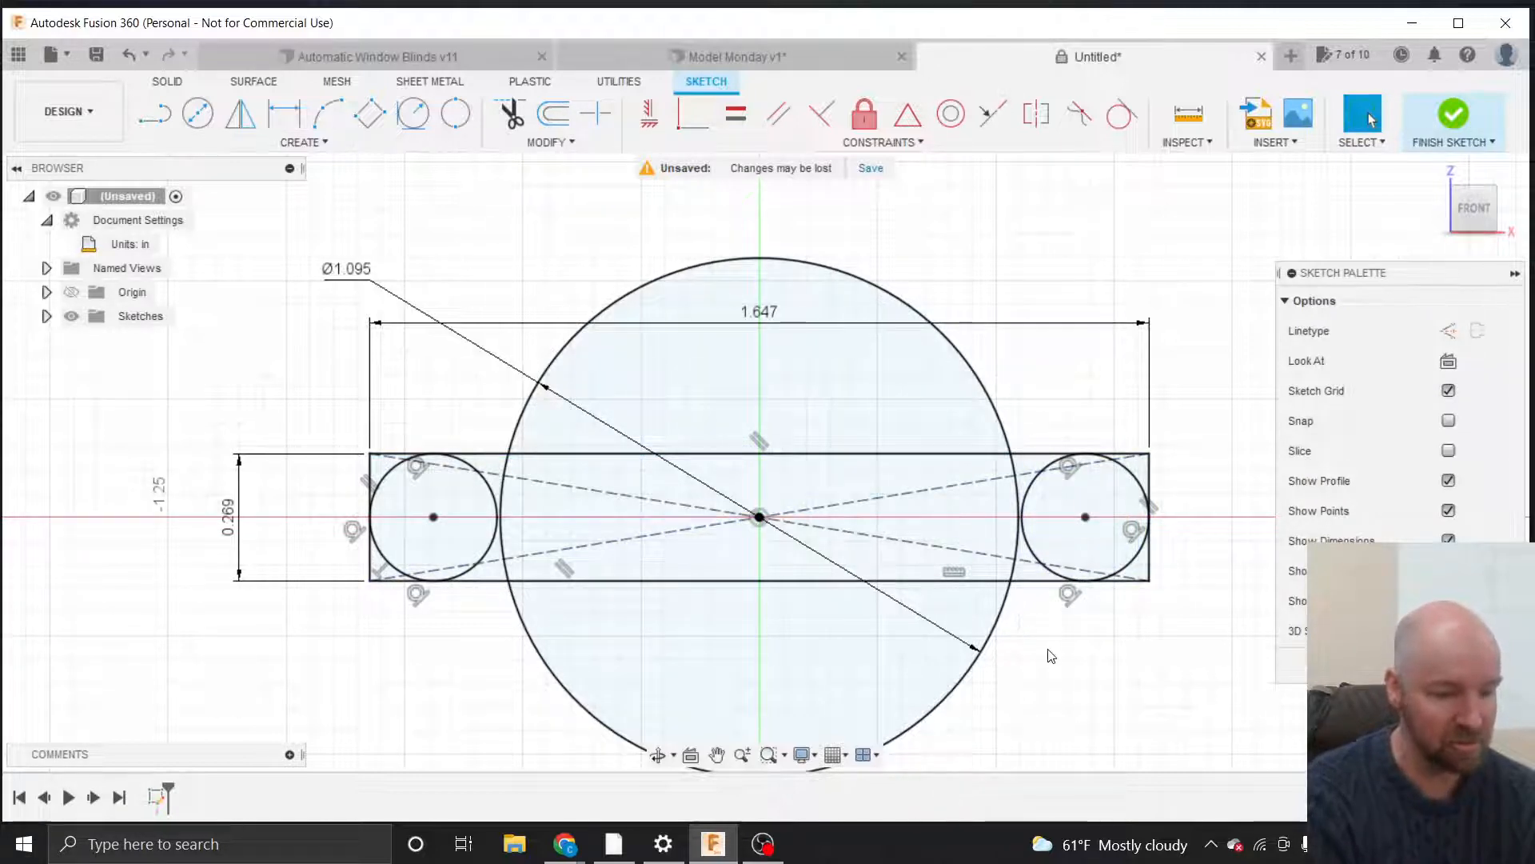
Set the rectangle's width to 2.647 in to test how both end circles follow.
{"action": "scroll", "coordinate": [1072, 665], "scroll_direction": "down", "scroll_amount": 2}
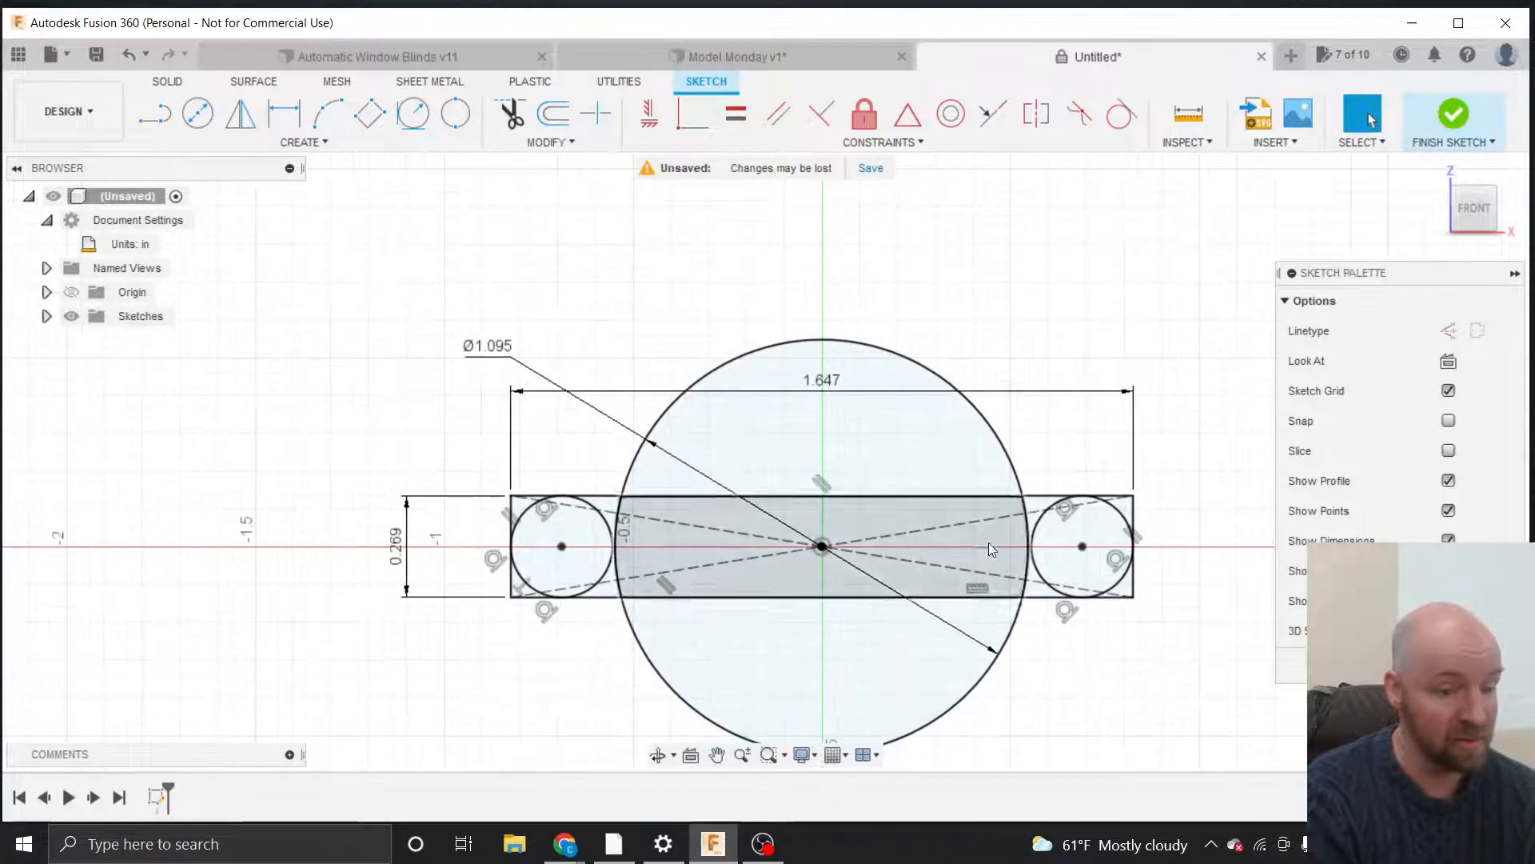
{"action": "double_click", "coordinate": [820, 390]}
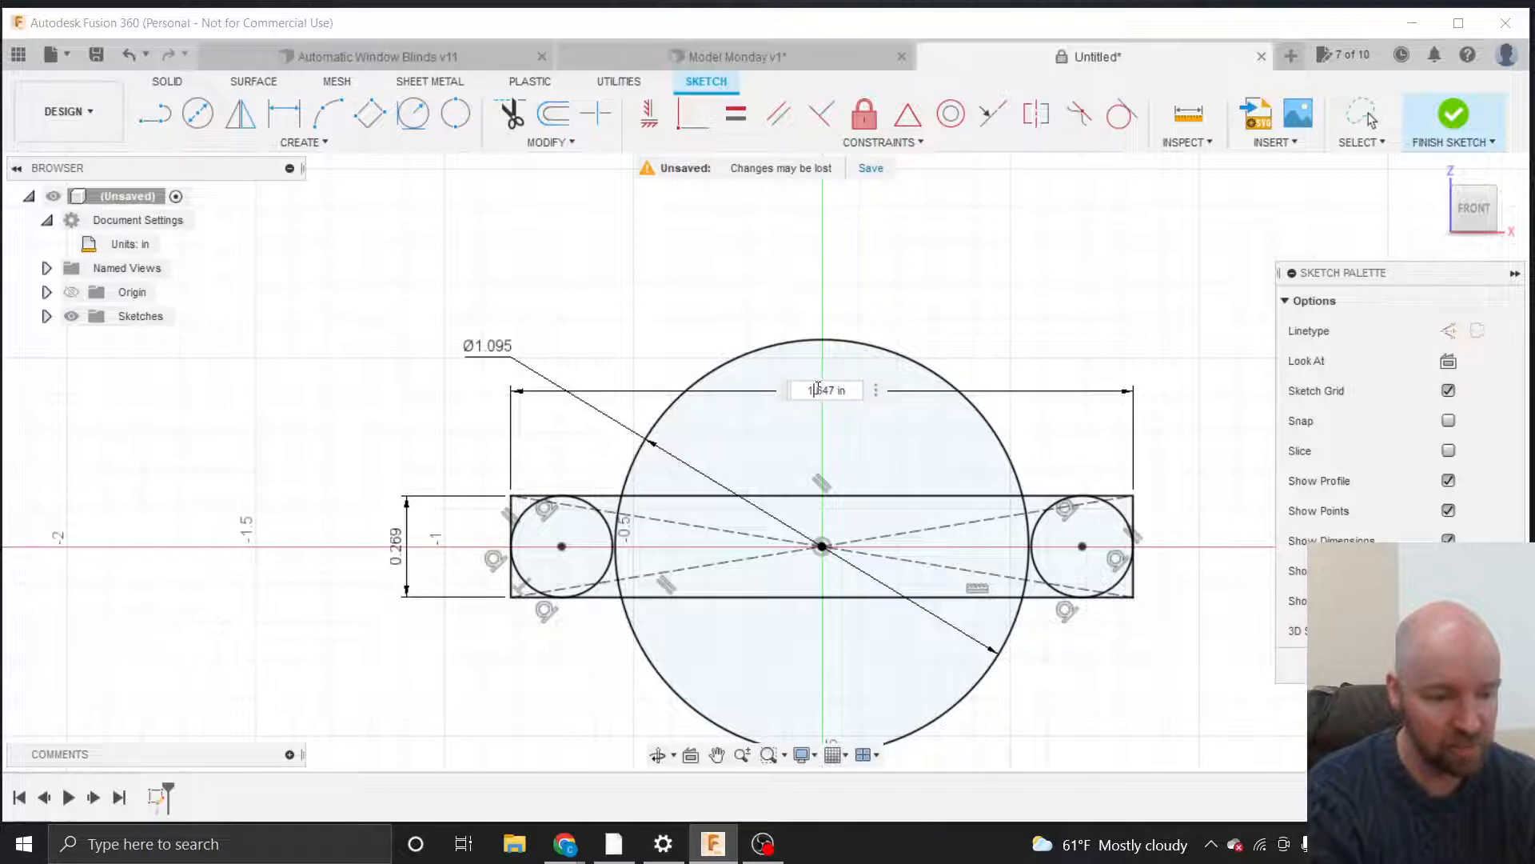
{"action": "key", "text": "BackSpace"}
{"action": "type", "text": "2"}
{"action": "key", "text": "Return"}
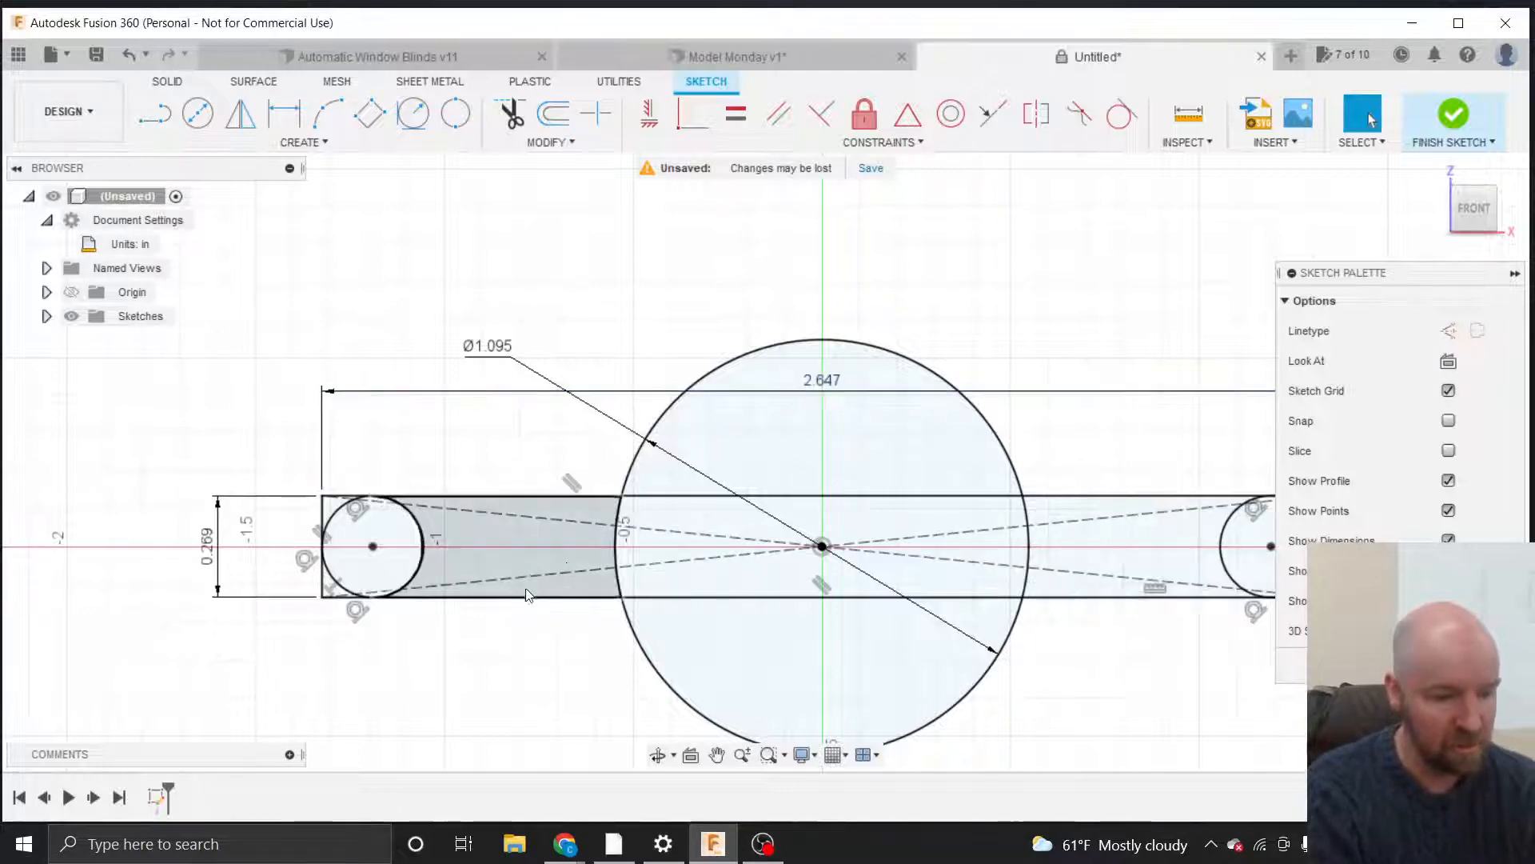
{"action": "scroll", "coordinate": [419, 622], "scroll_direction": "down", "scroll_amount": 1}
{"action": "scroll", "coordinate": [420, 621], "scroll_direction": "down", "scroll_amount": 1}
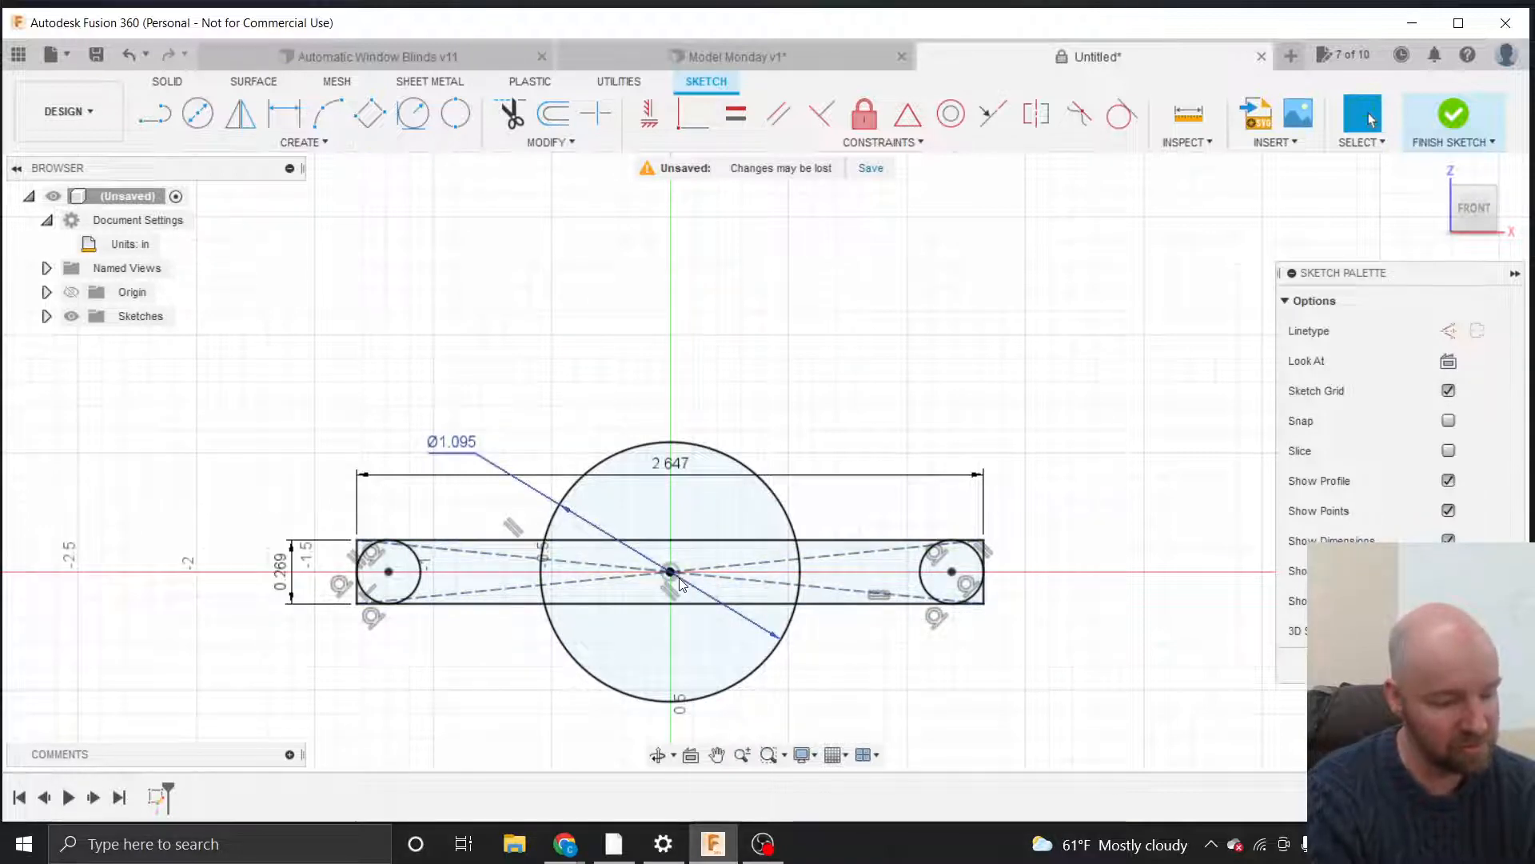
Undo the rectangle's last width change.
{"action": "key", "text": "ctrl+z"}
{"action": "scroll", "coordinate": [622, 578], "scroll_direction": "up", "scroll_amount": 2}
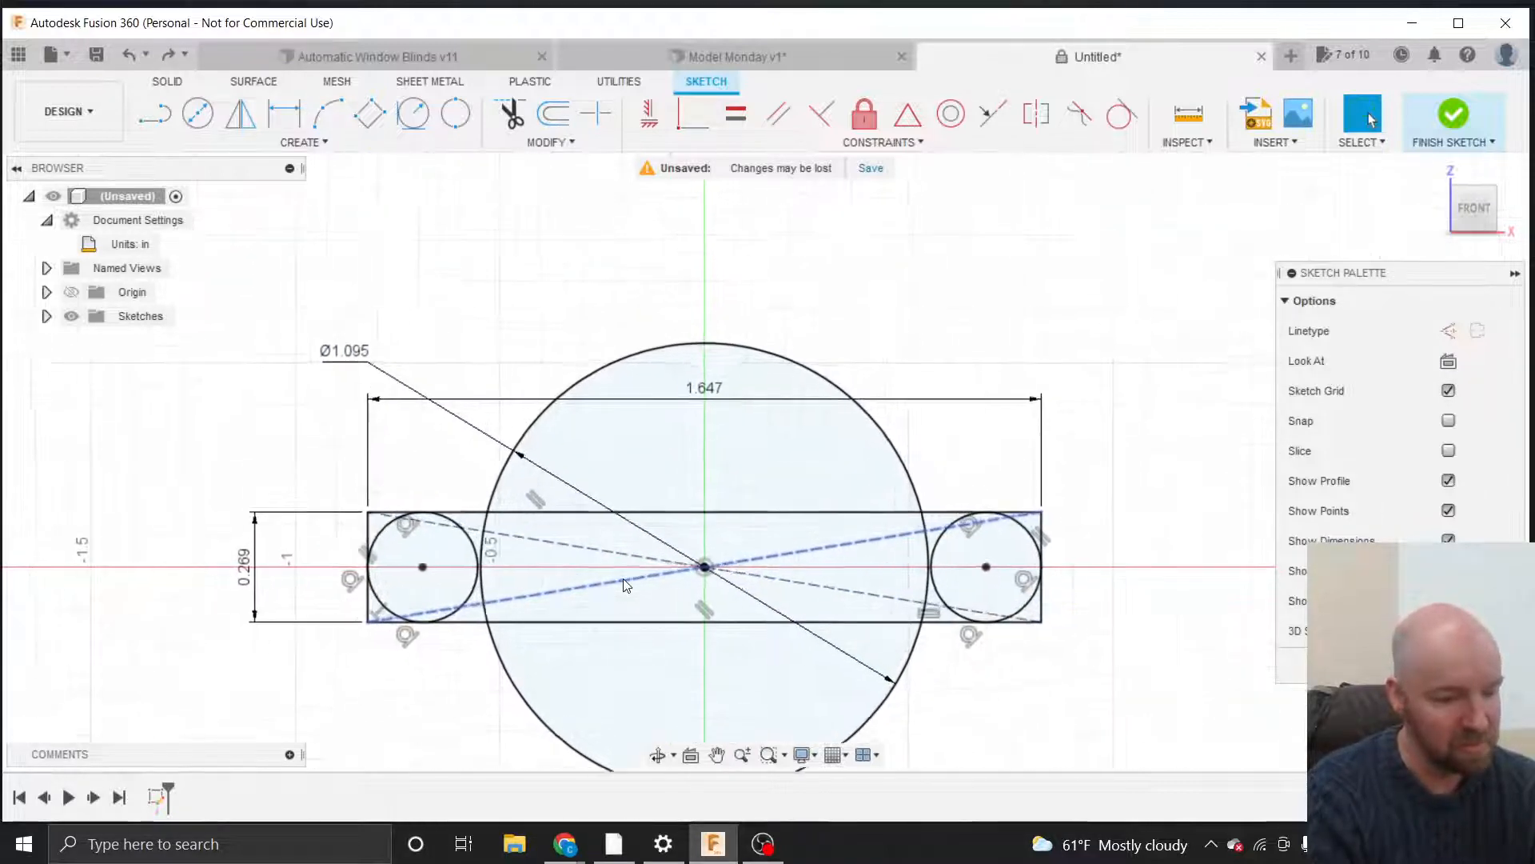
{"action": "scroll", "coordinate": [726, 312], "scroll_direction": "down", "scroll_amount": 2}
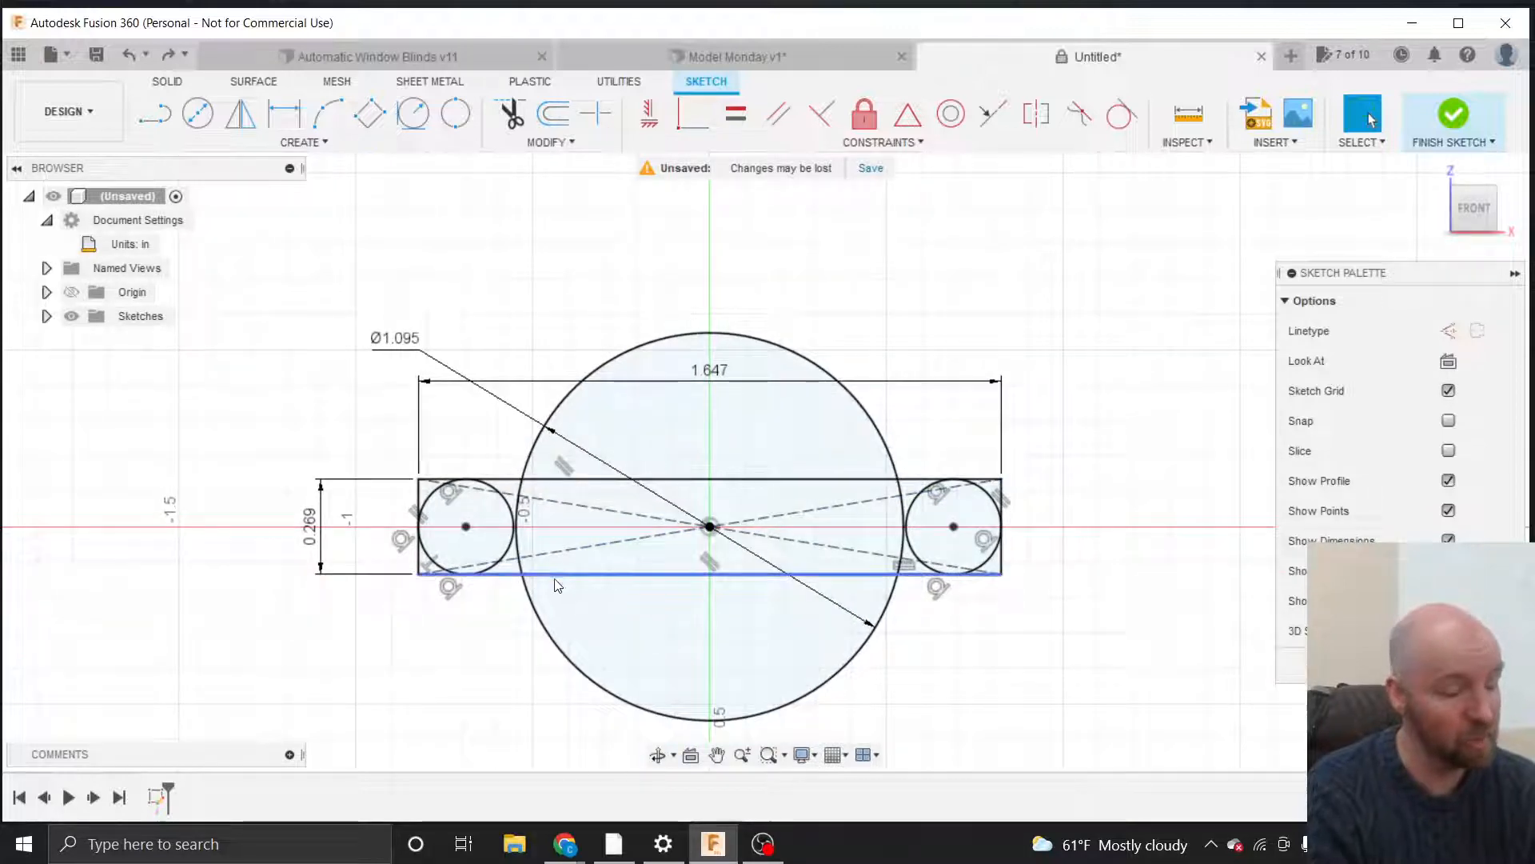
{"action": "scroll", "coordinate": [554, 579], "scroll_direction": "up", "scroll_amount": 2}
{"action": "scroll", "coordinate": [553, 579], "scroll_direction": "up", "scroll_amount": 1}
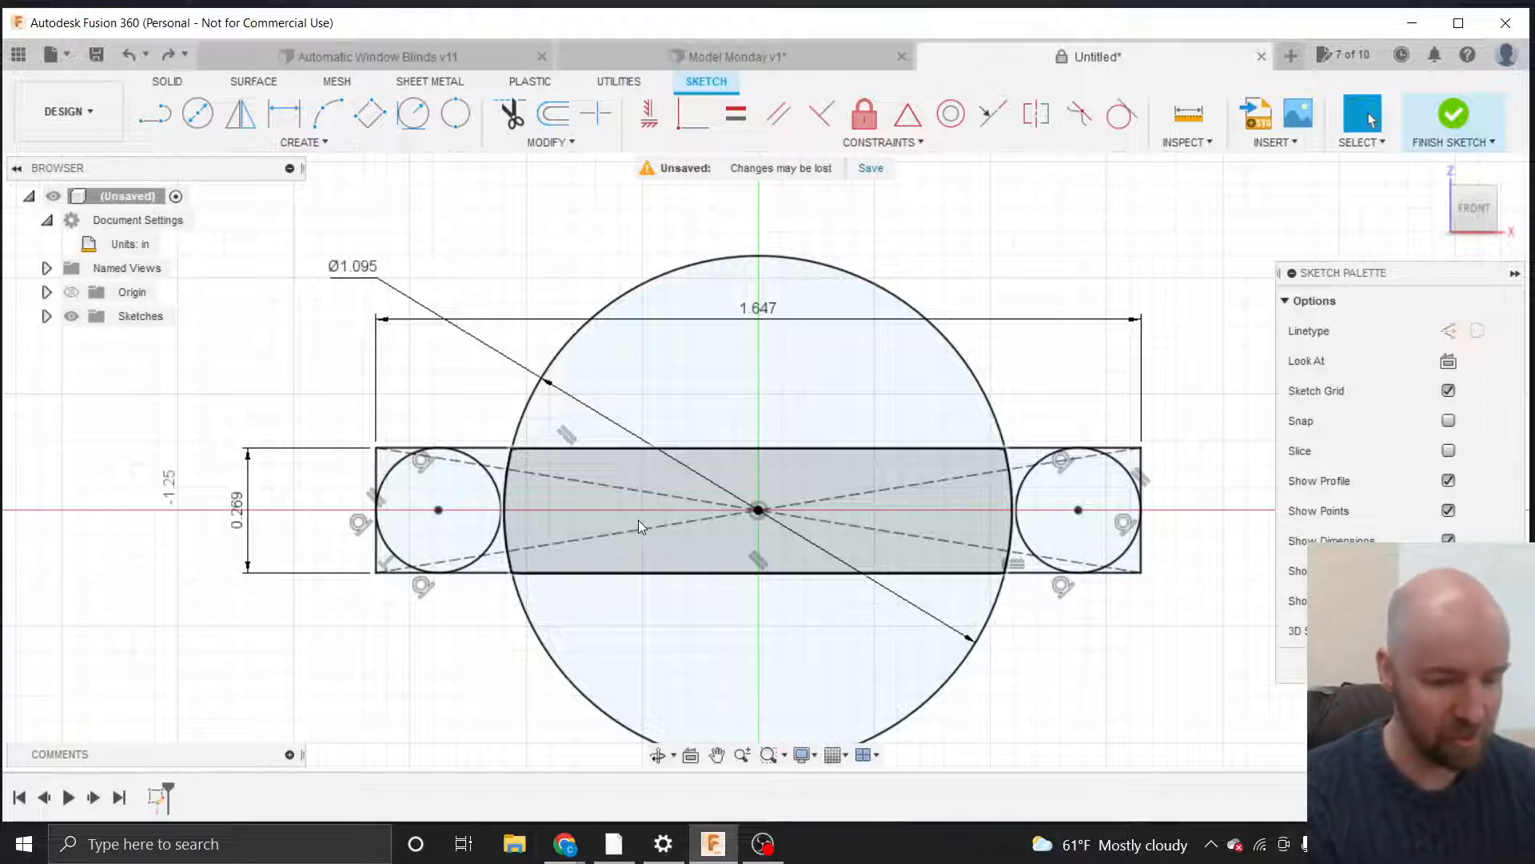
{"action": "scroll", "coordinate": [819, 346], "scroll_direction": "down", "scroll_amount": 1}
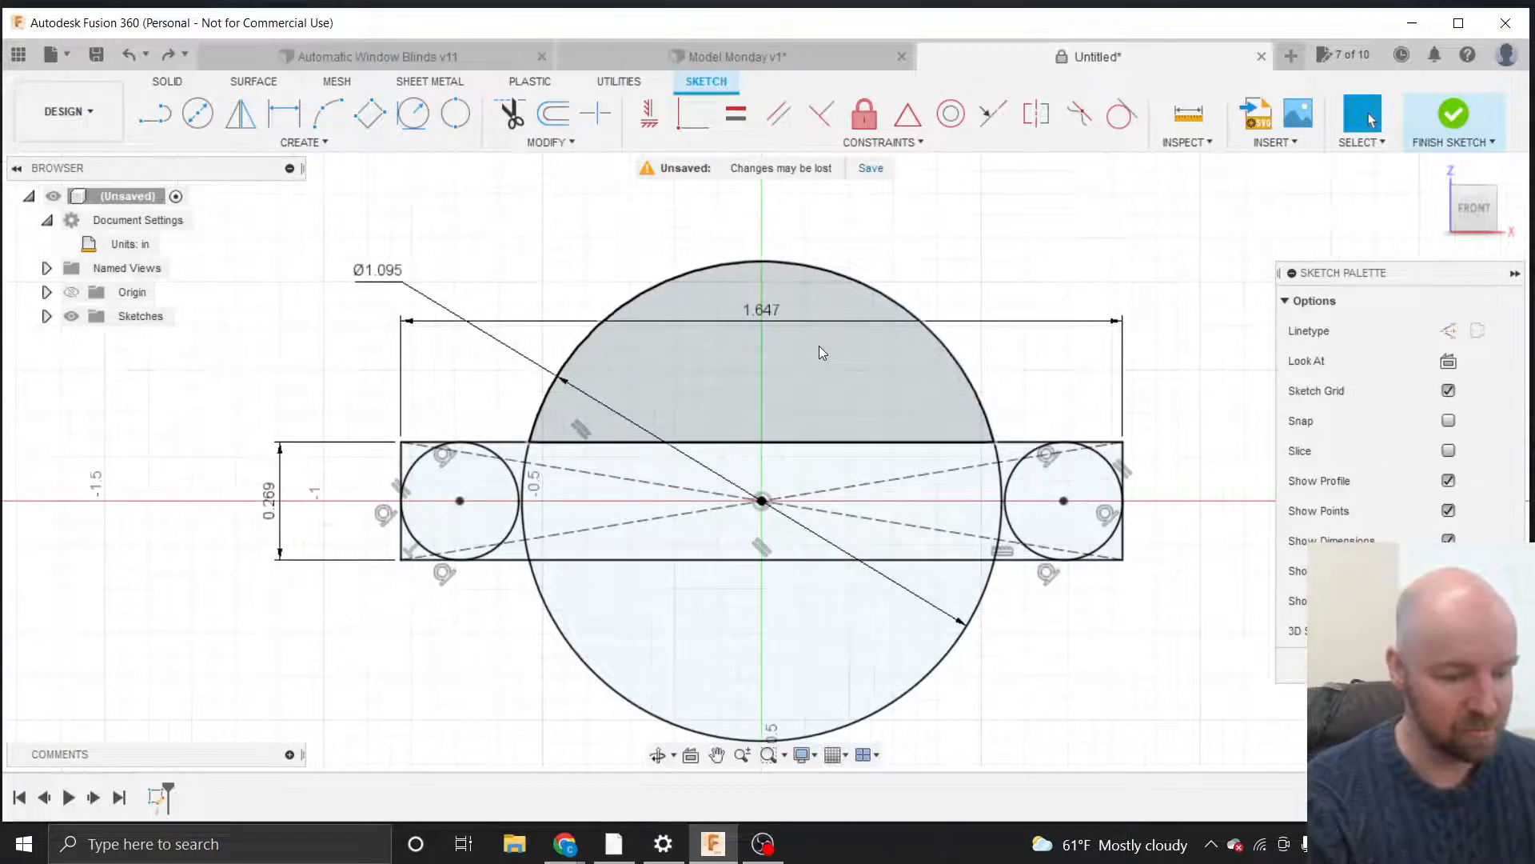
{"action": "scroll", "coordinate": [591, 703], "scroll_direction": "up", "scroll_amount": 2}
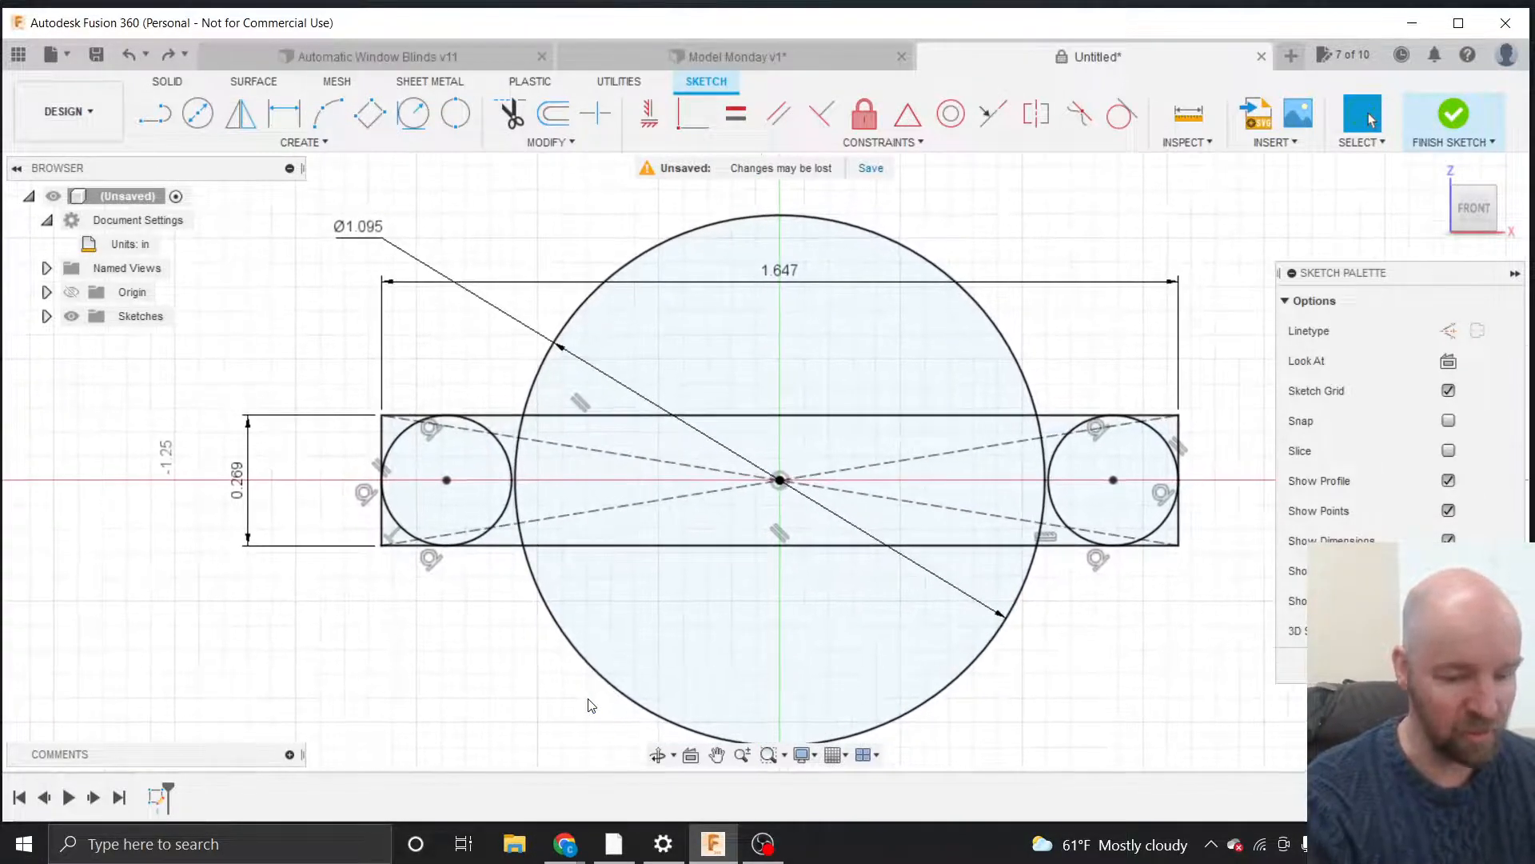
{"action": "right_click", "coordinate": [591, 704]}
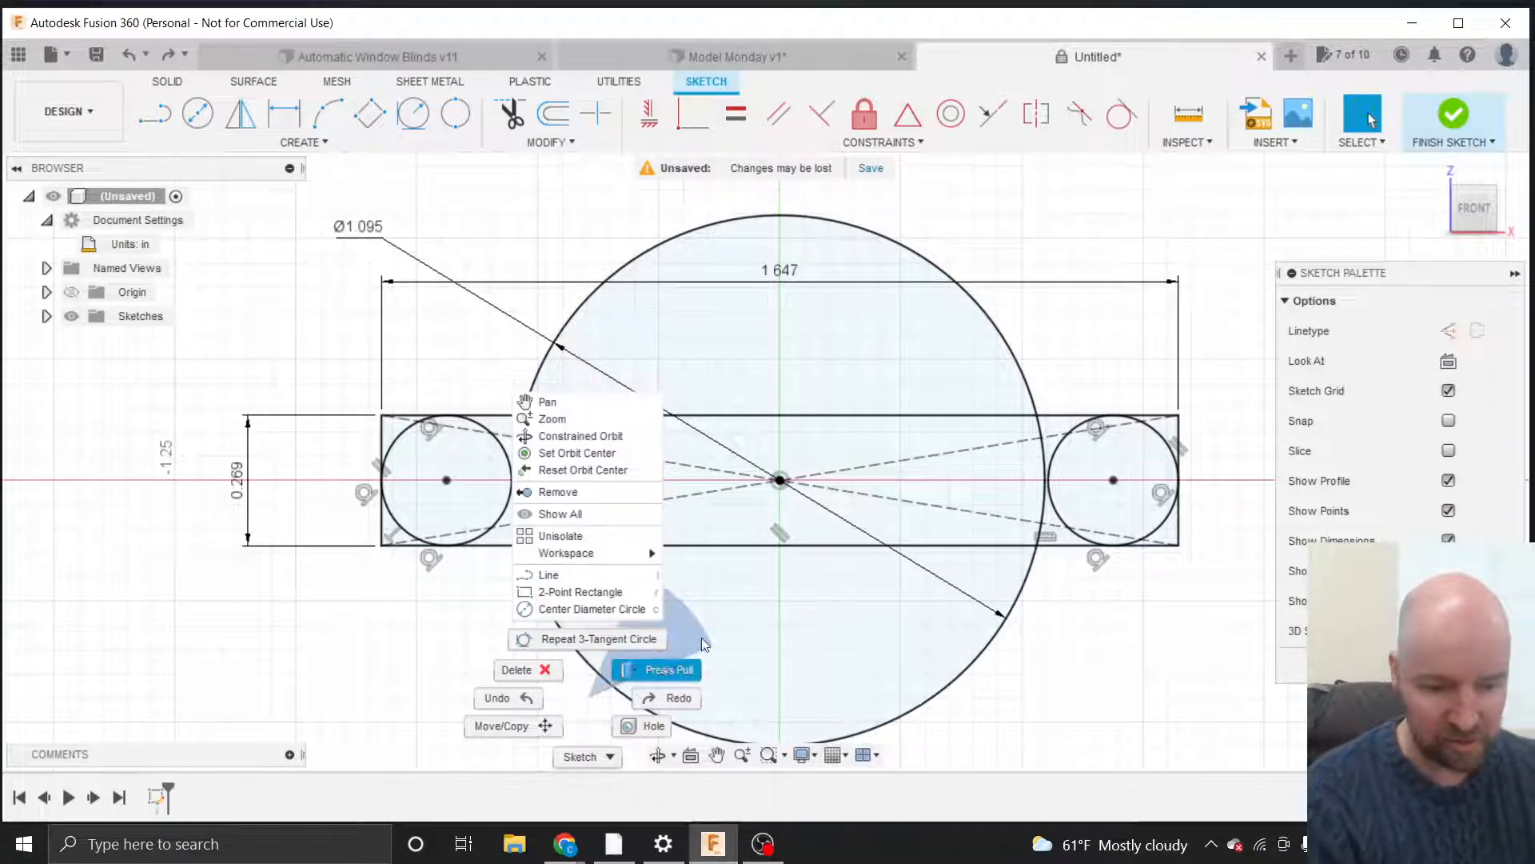
{"action": "left_click", "coordinate": [873, 611]}
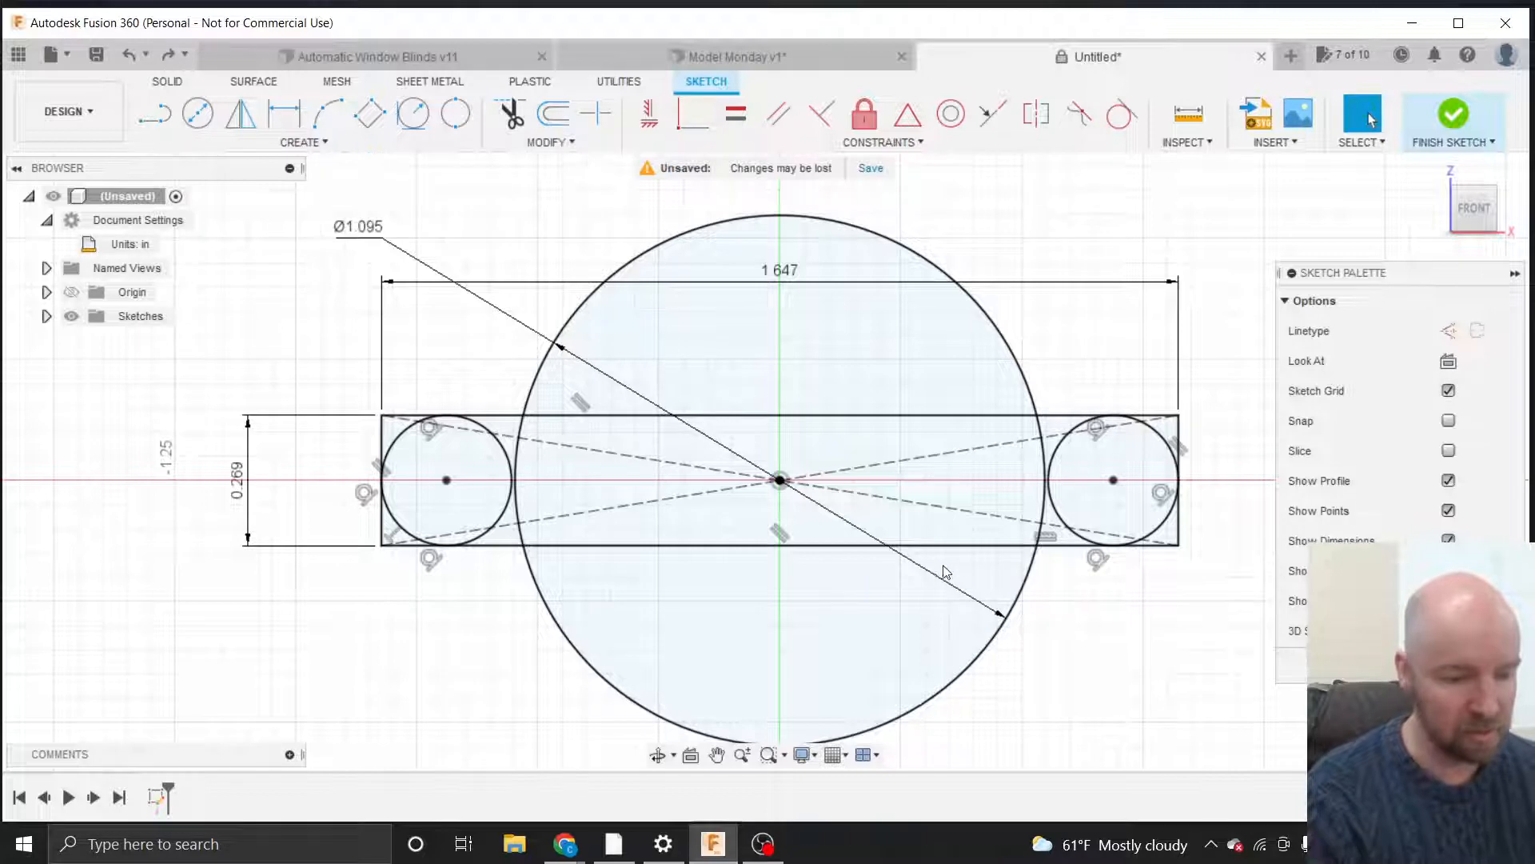
{"action": "key", "text": "c"}
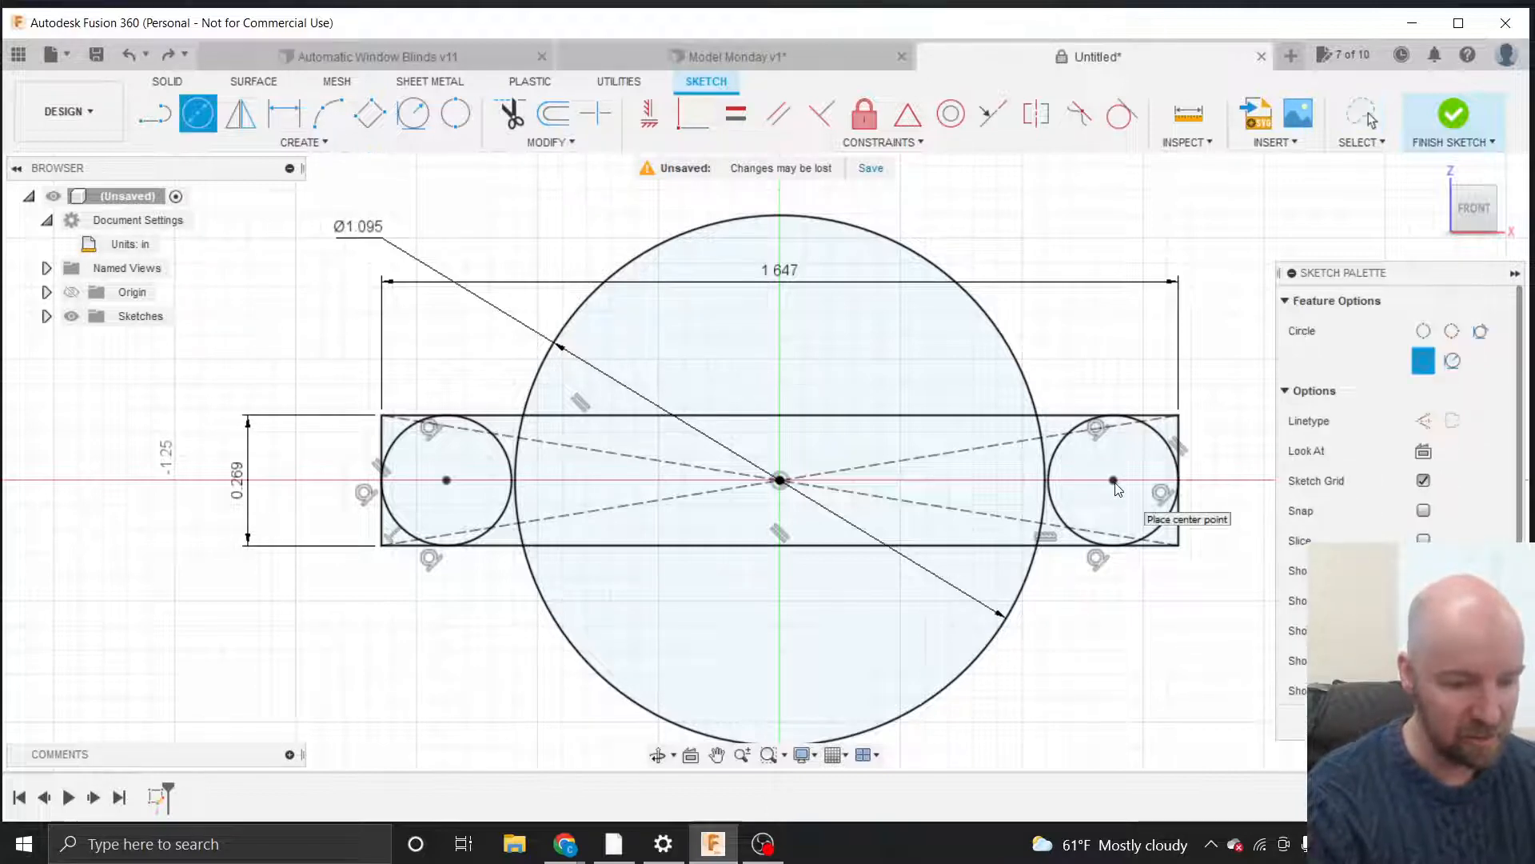
{"action": "left_click", "coordinate": [324, 149]}
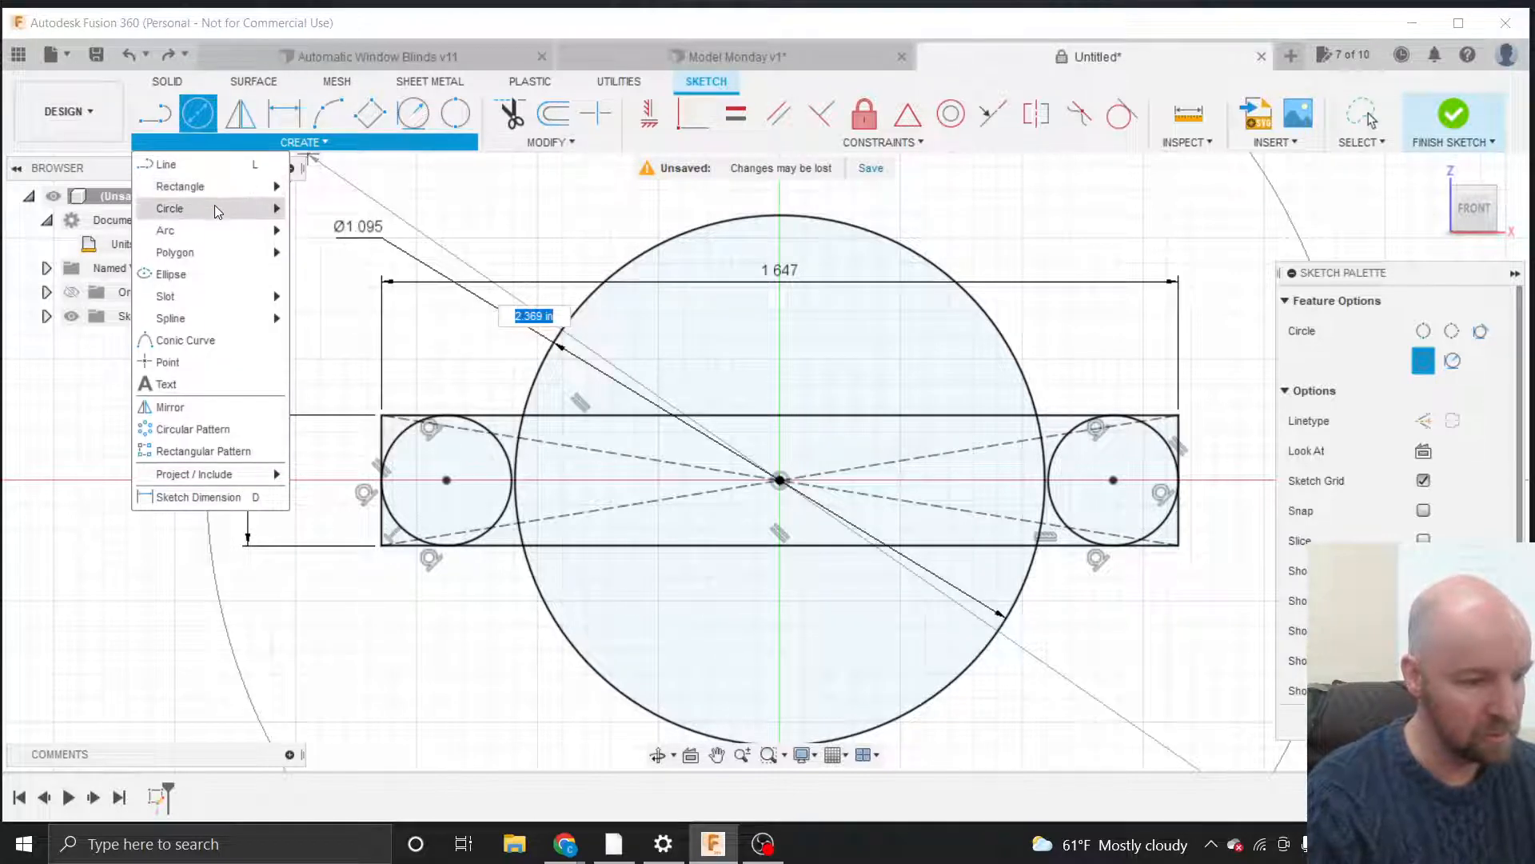
{"action": "mouse_move", "coordinate": [246, 206]}
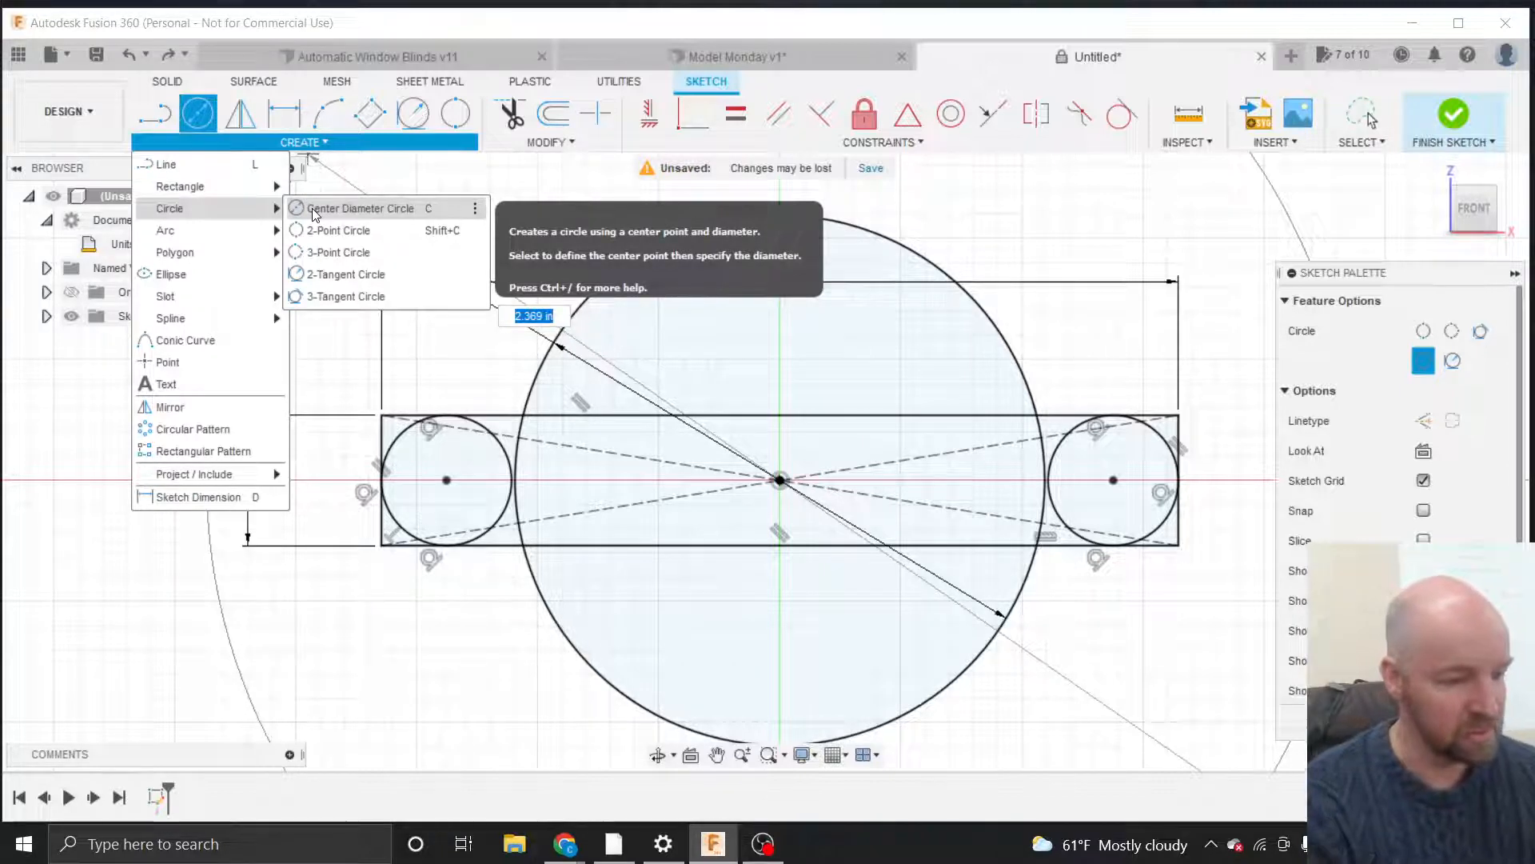
{"action": "left_click", "coordinate": [334, 209]}
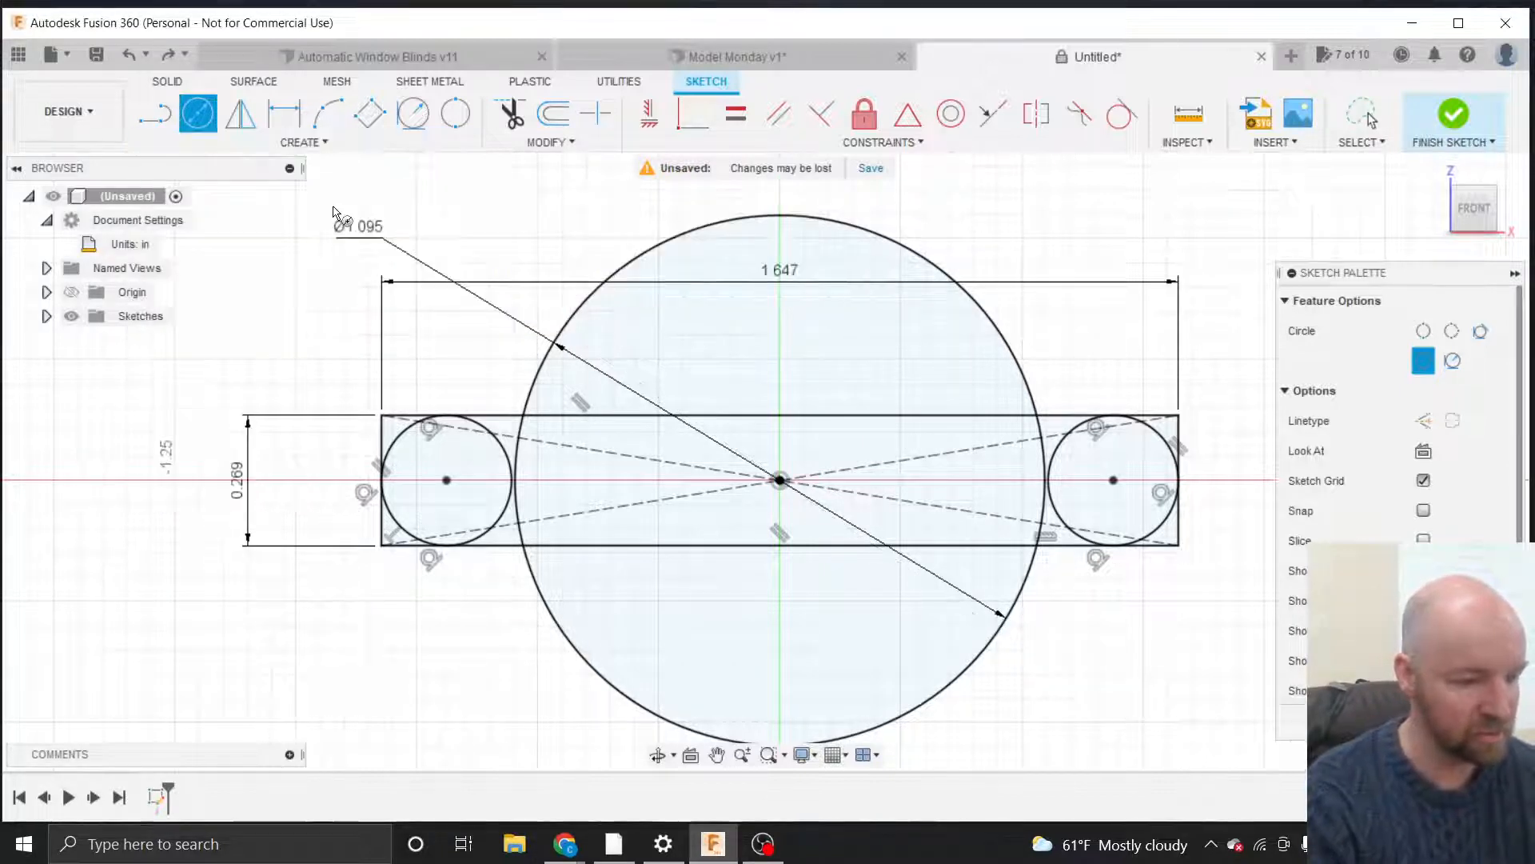
{"action": "left_click", "coordinate": [446, 480]}
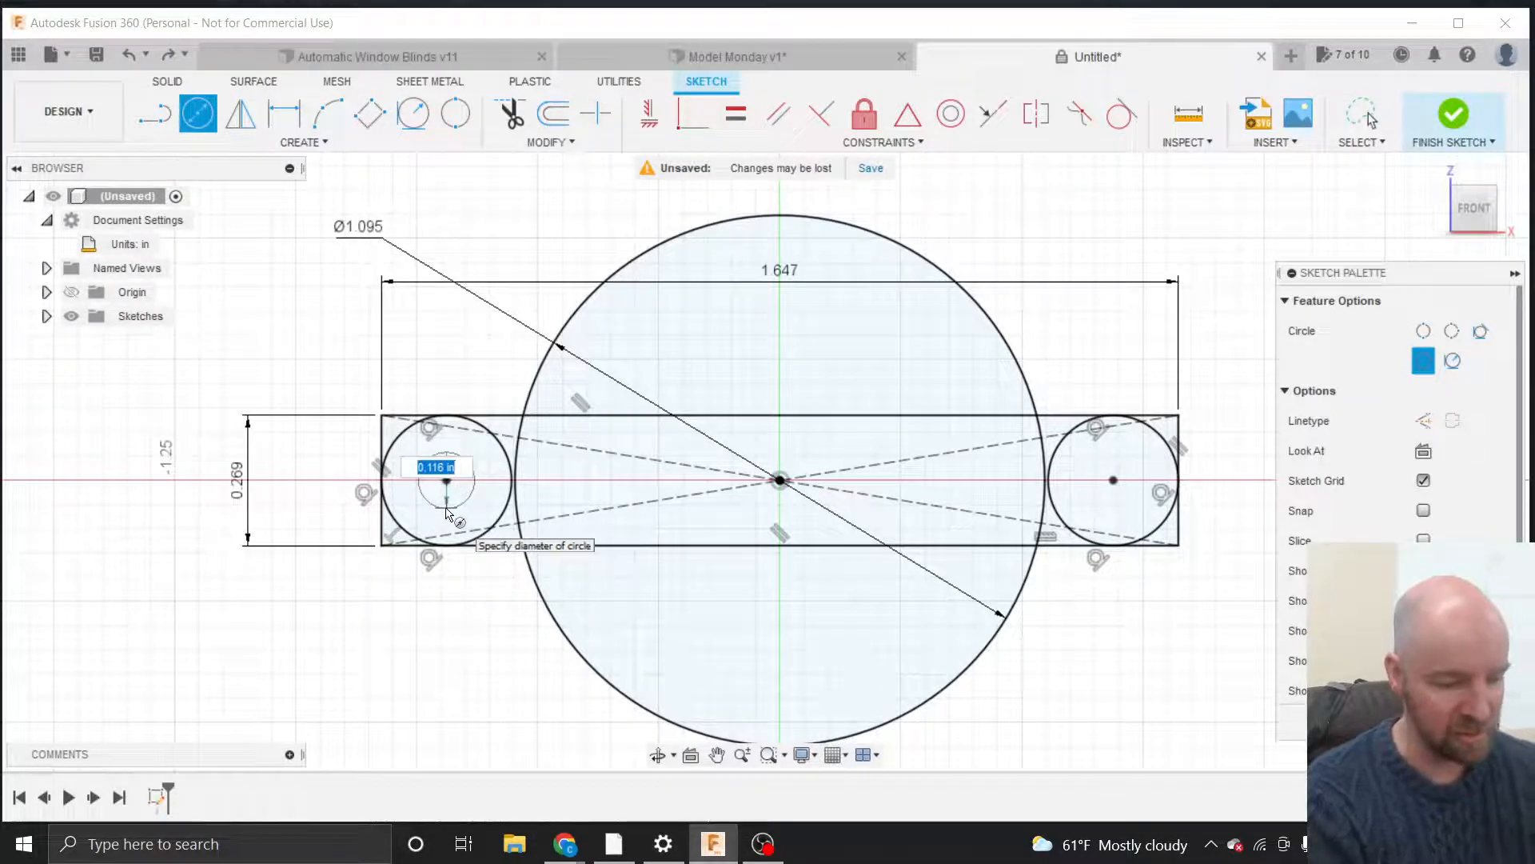
{"action": "key", "text": "Escape"}
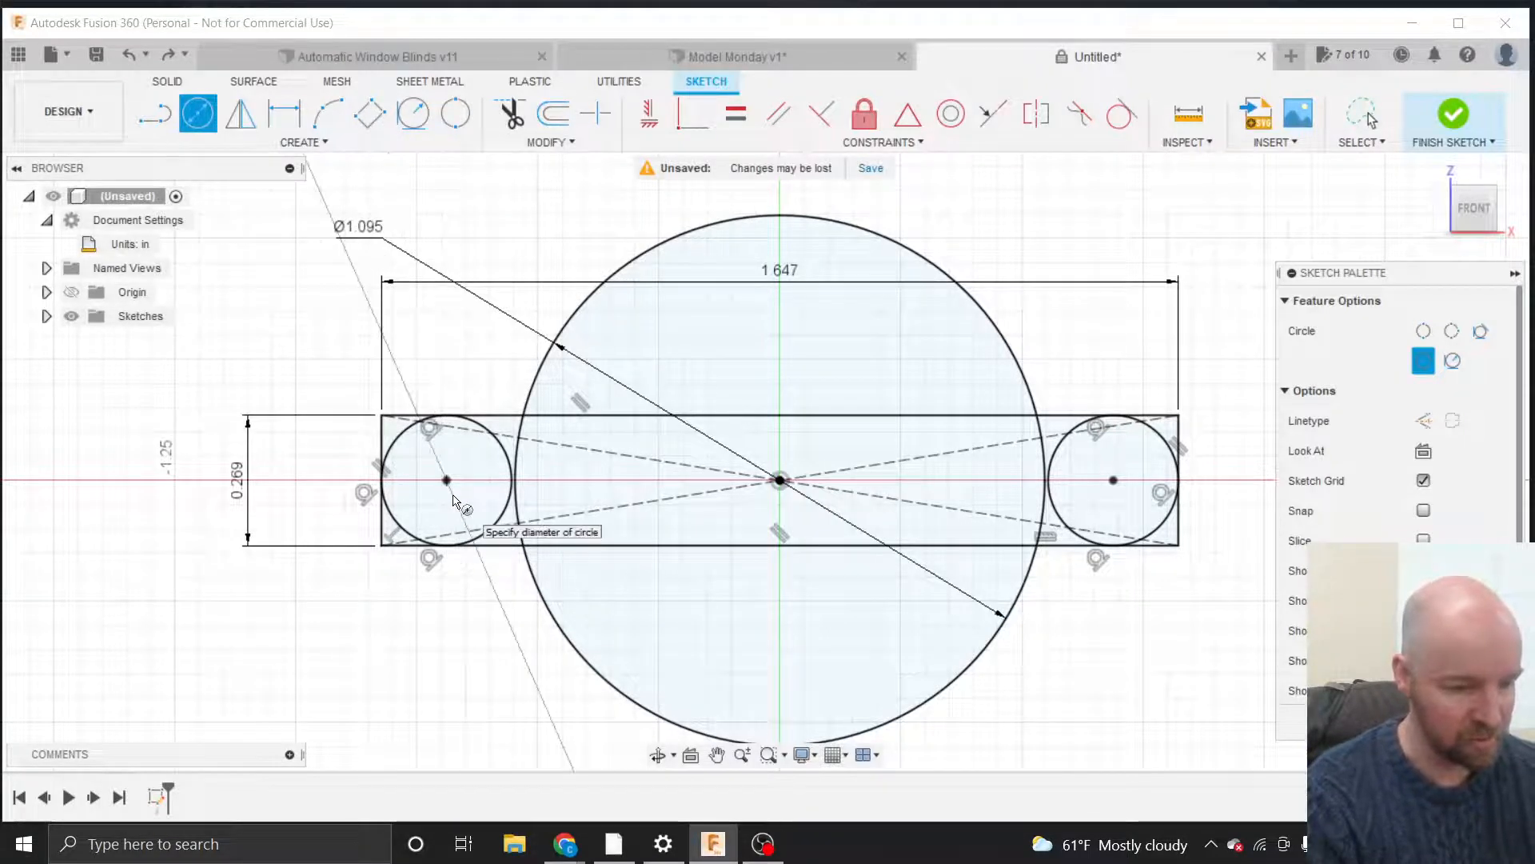
{"action": "key", "text": "Escape"}
Draw a 4 mm diameter circle concentric with the tangent circle at the rectangle's left end.
{"action": "key", "text": "c"}
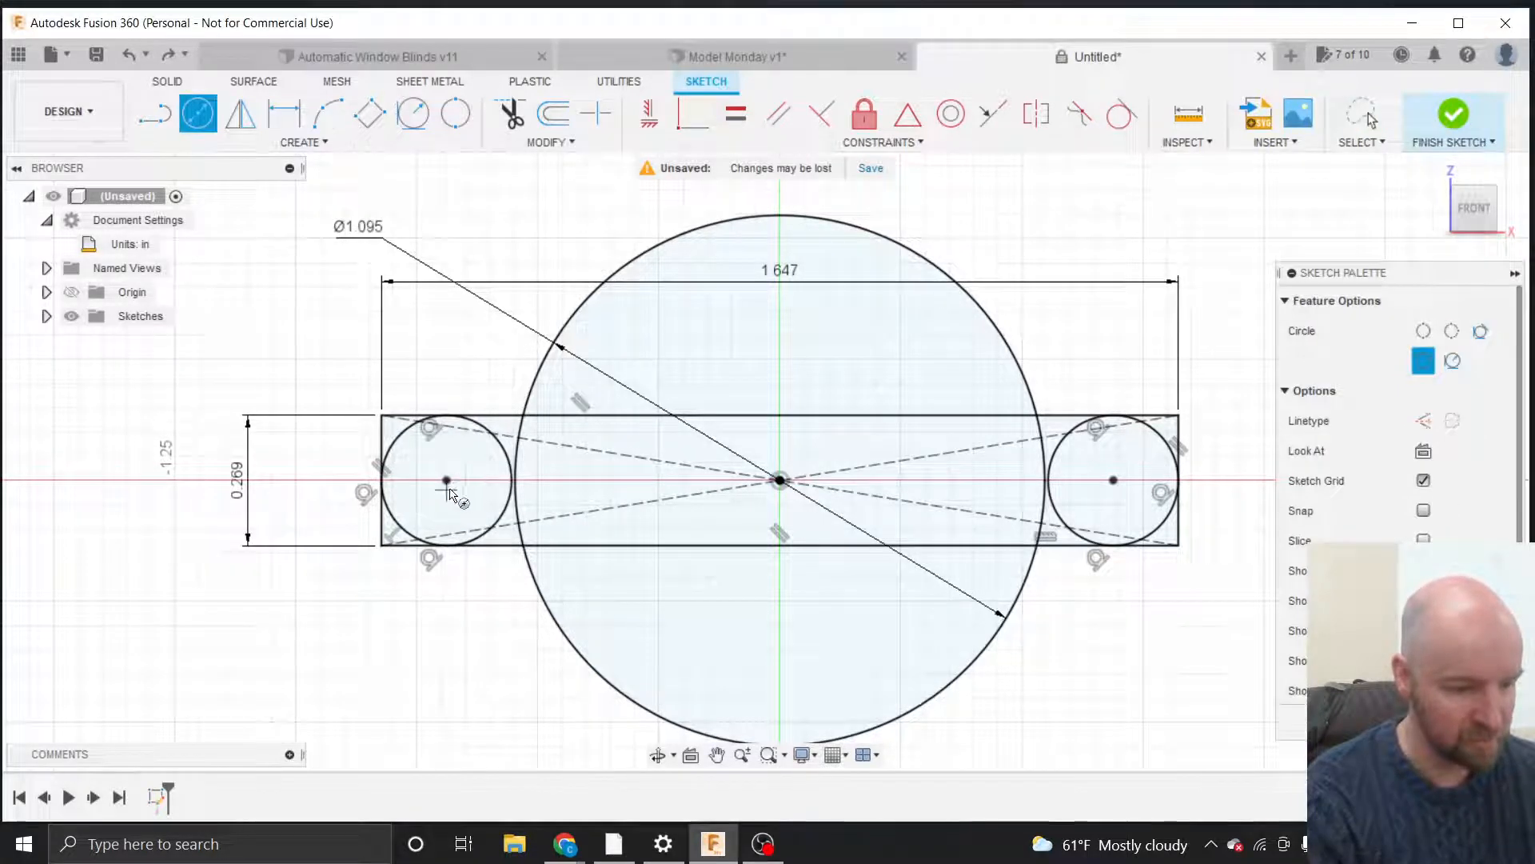
{"action": "left_click", "coordinate": [446, 480]}
{"action": "type", "text": "4mm"}
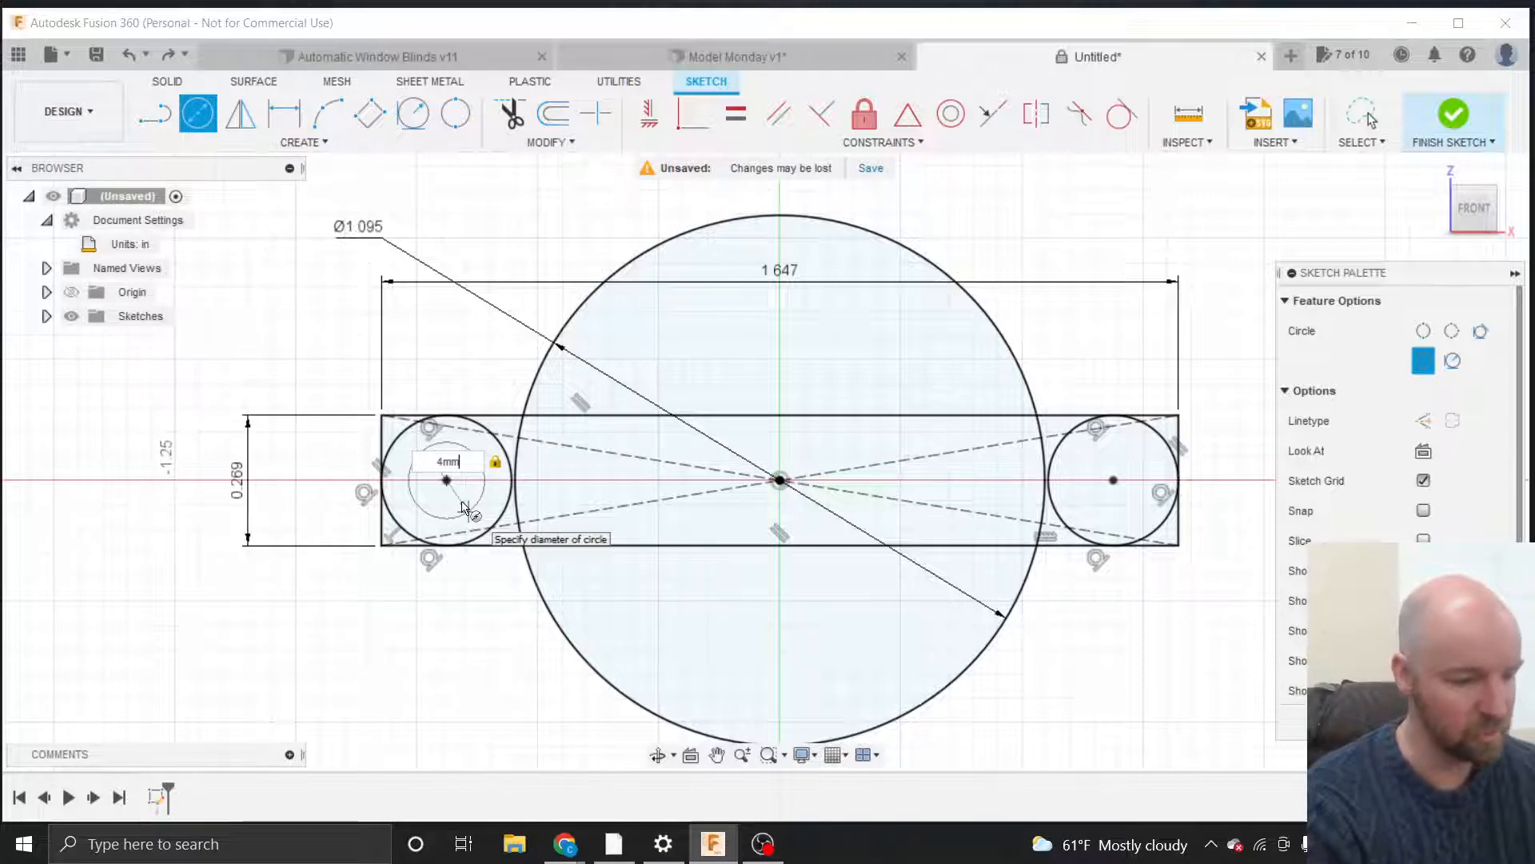
{"action": "key", "text": "Return"}
{"action": "key", "text": "Escape"}
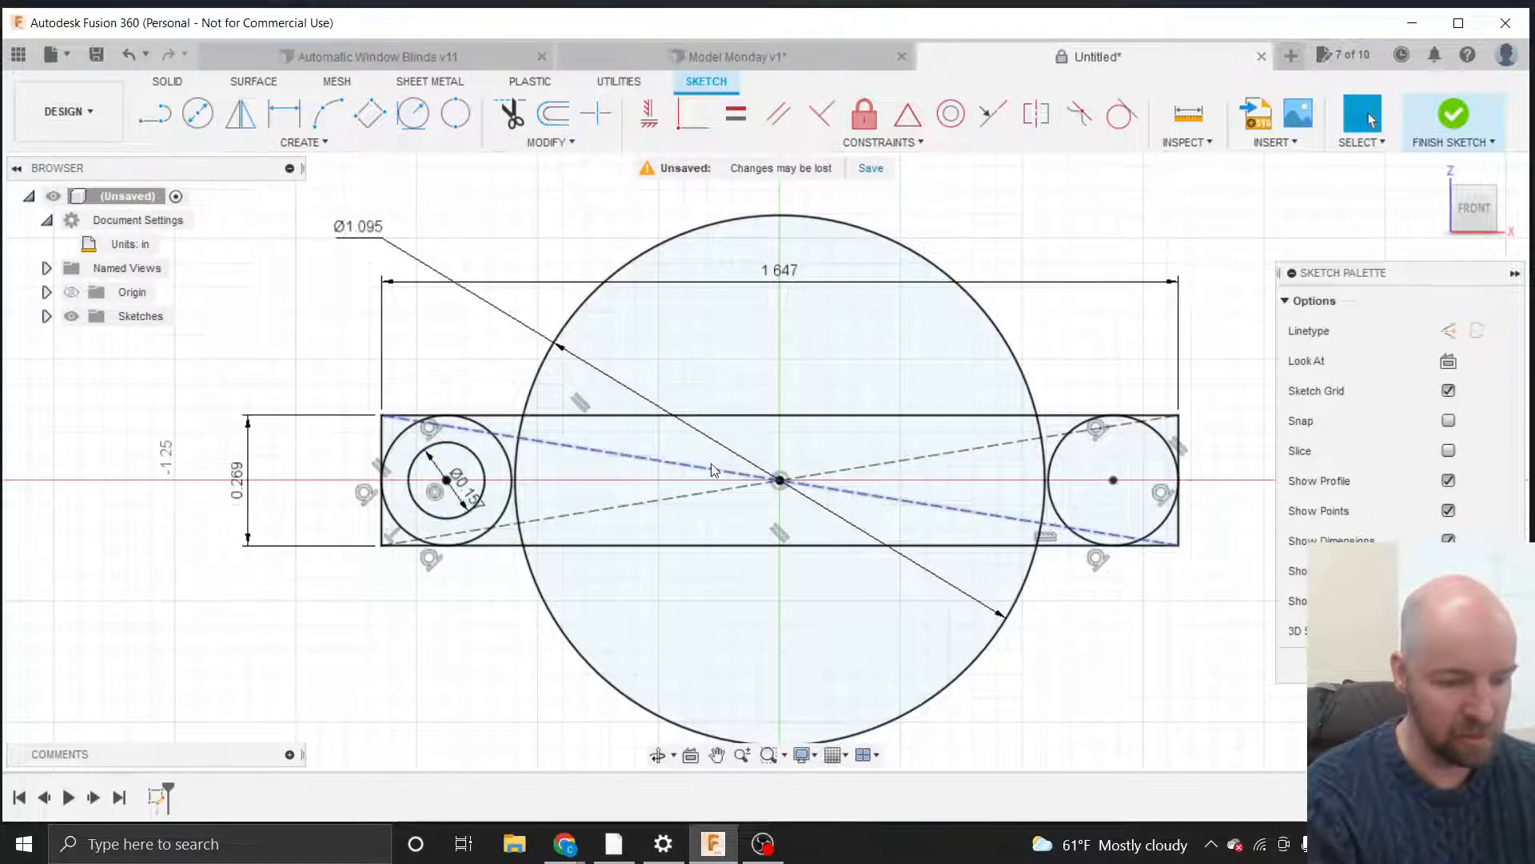
Draw a matching 4 mm diameter circle at the center of the tangent circle at the rectangle's right end.
{"action": "key", "text": "c"}
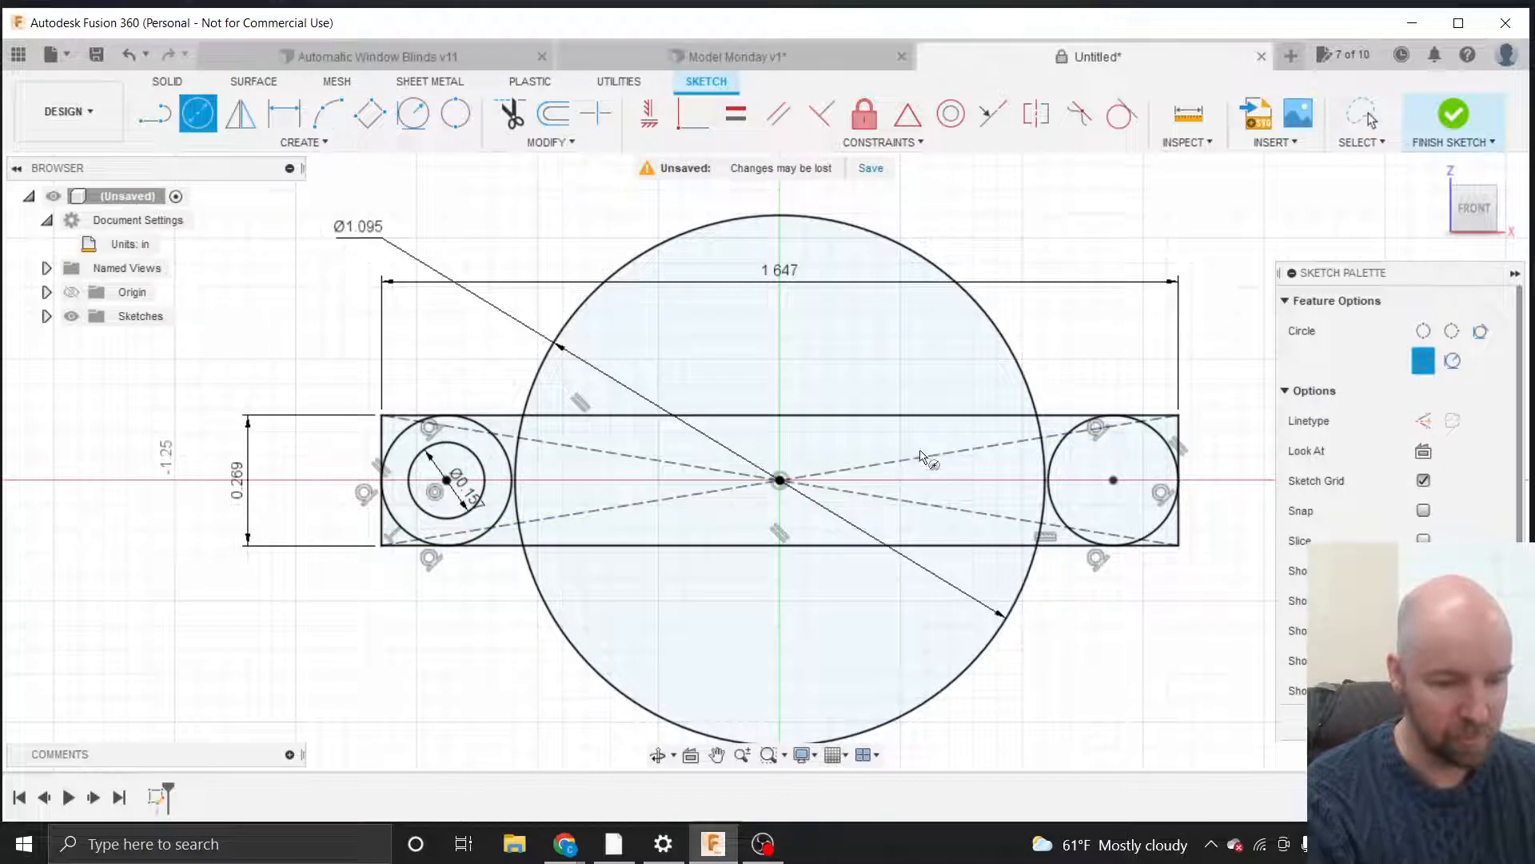
{"action": "left_click", "coordinate": [1114, 481]}
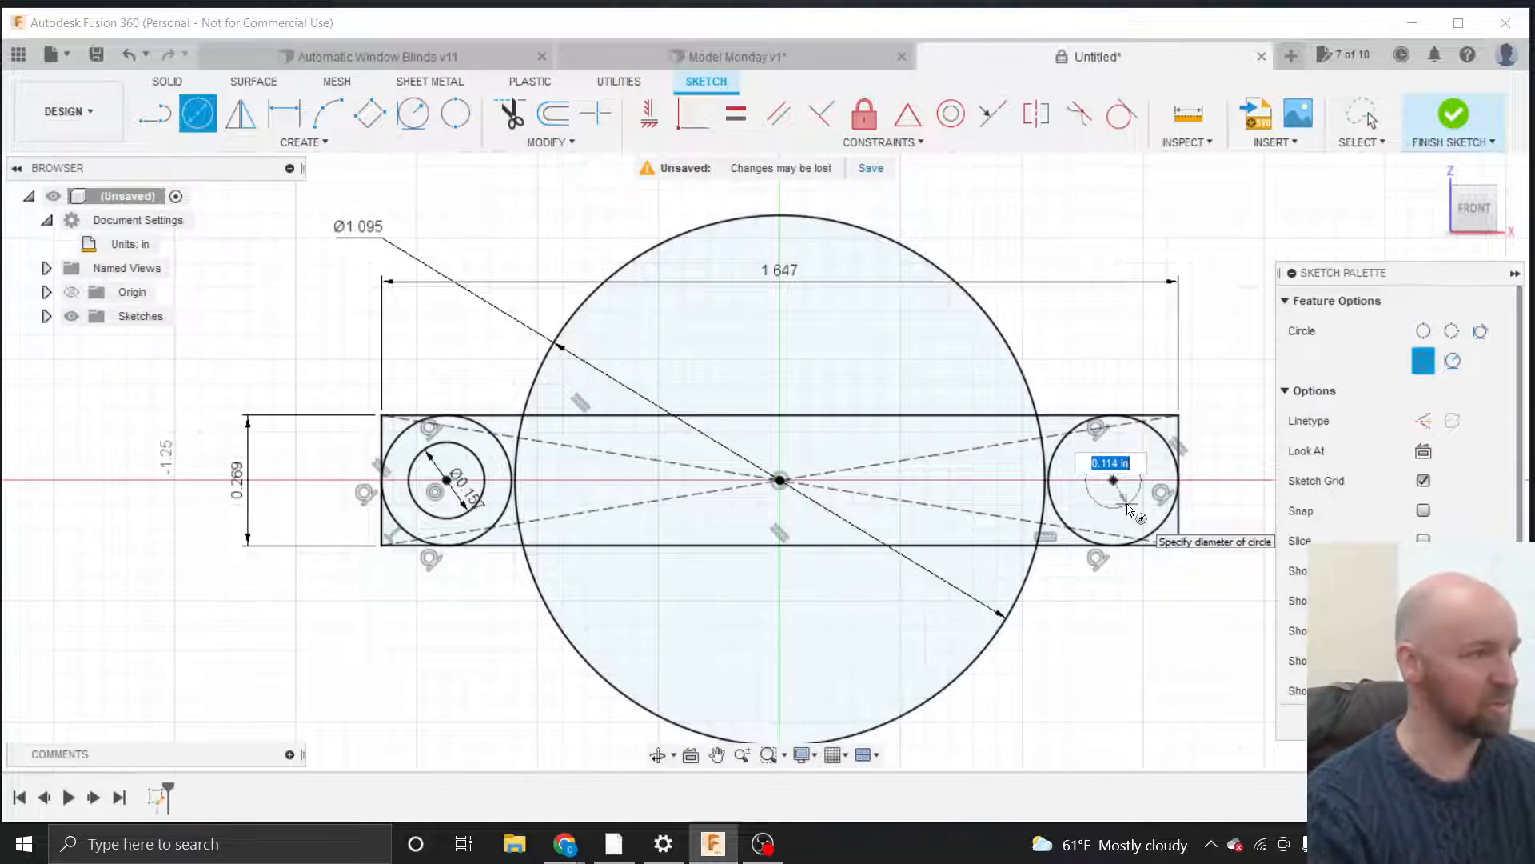
{"action": "type", "text": "4mm"}
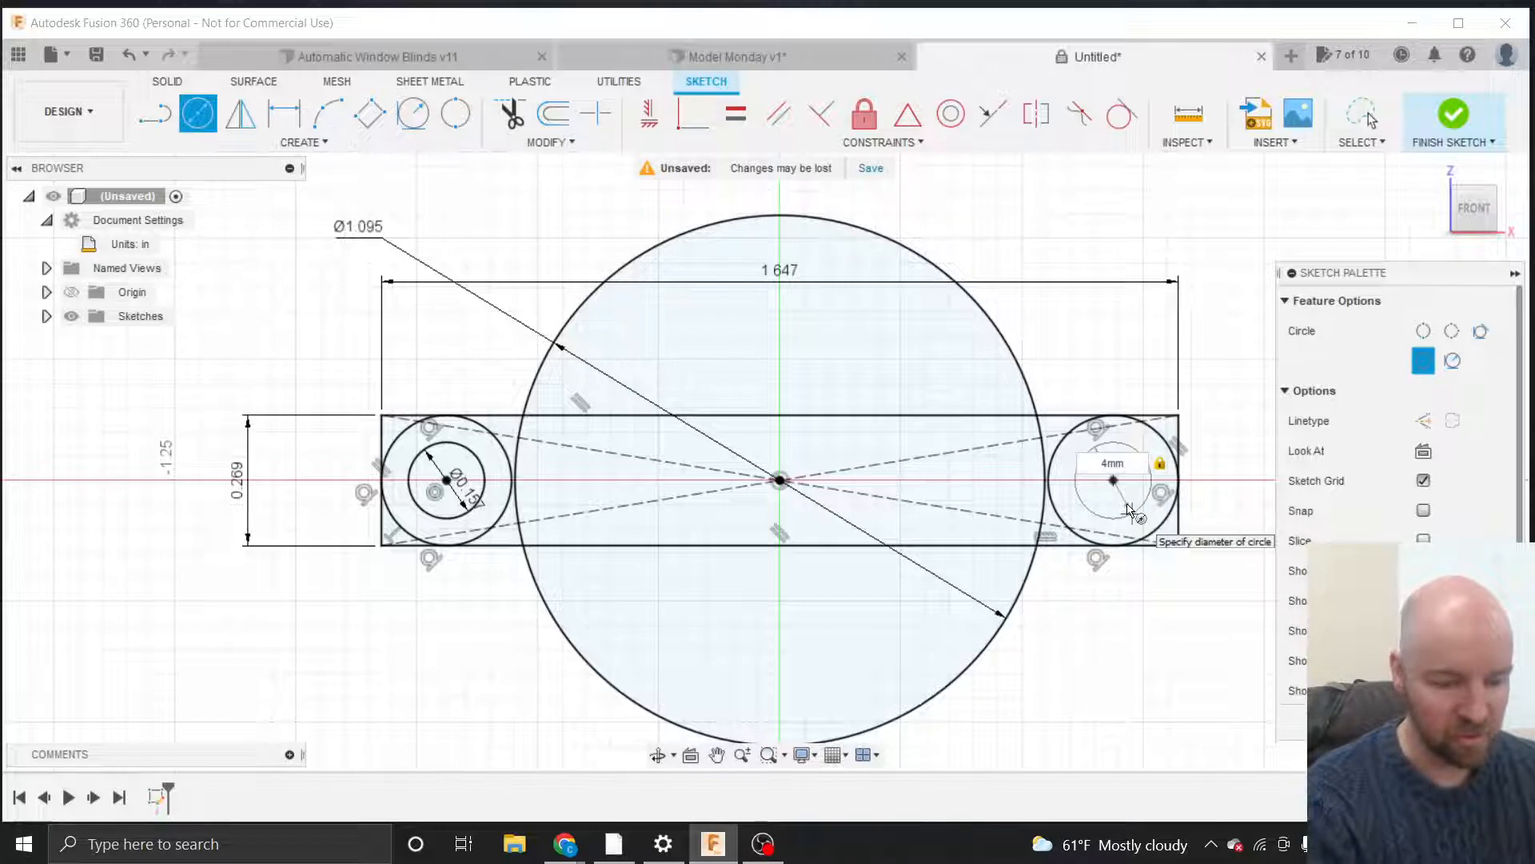
{"action": "key", "text": "Return"}
{"action": "key", "text": "Escape"}
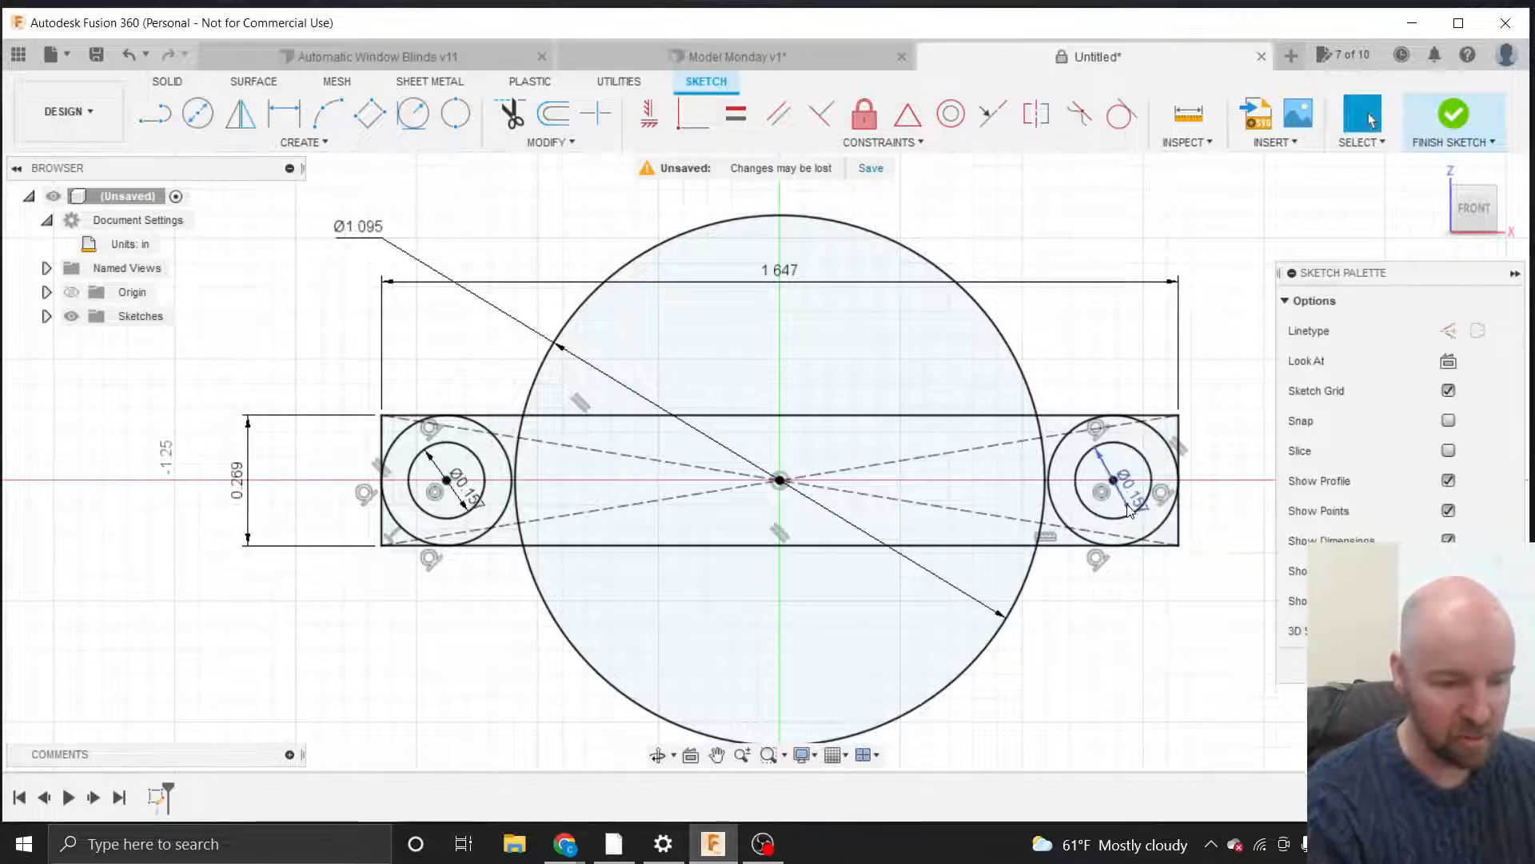
Open the diameter dimensions of both small end circles to check their entered values and units.
{"action": "double_click", "coordinate": [1126, 504]}
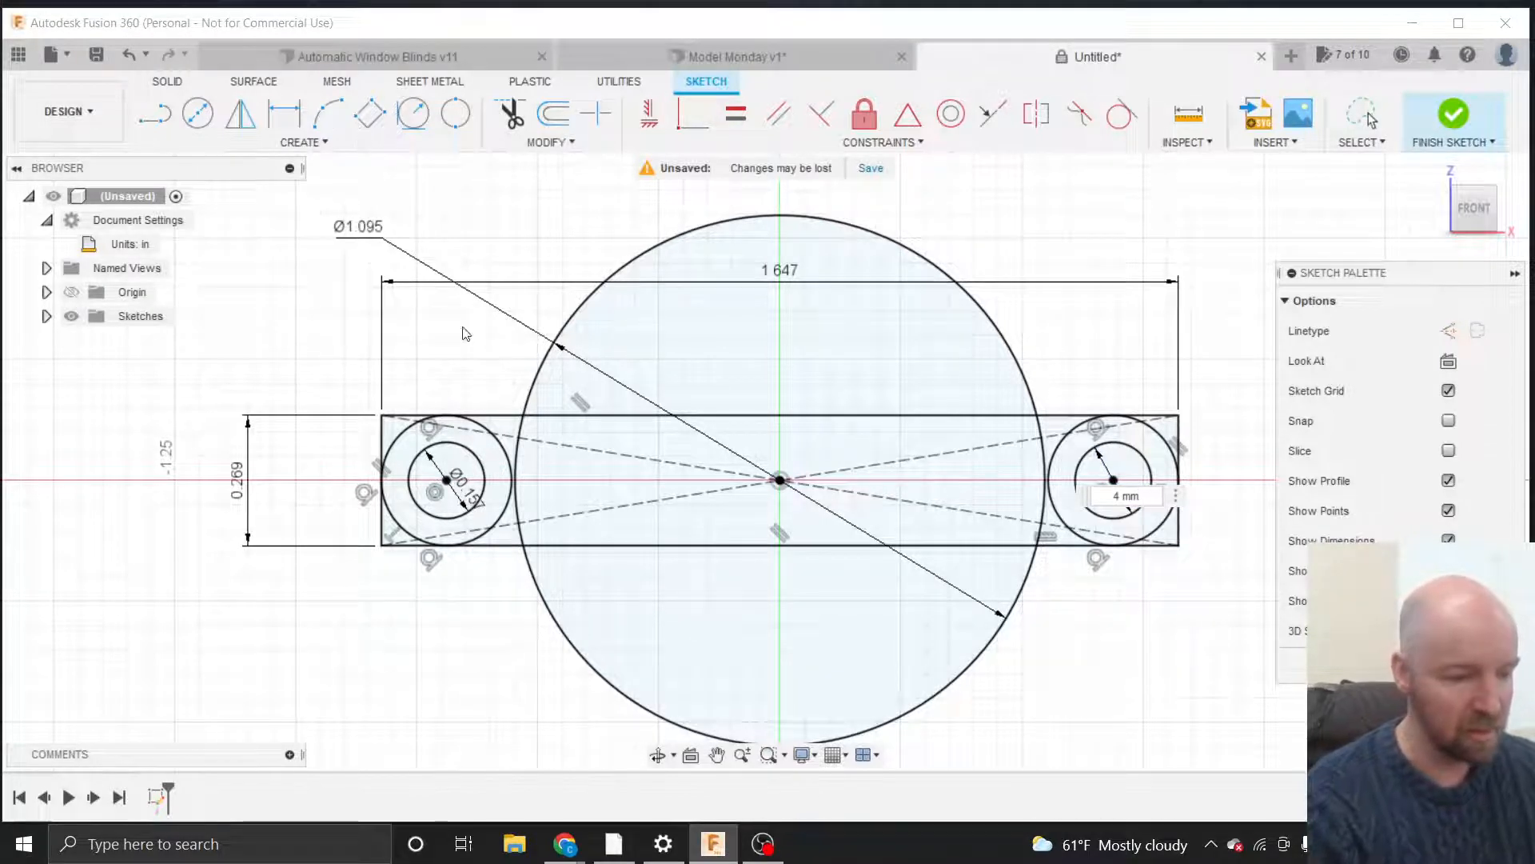
{"action": "mouse_move", "coordinate": [148, 250]}
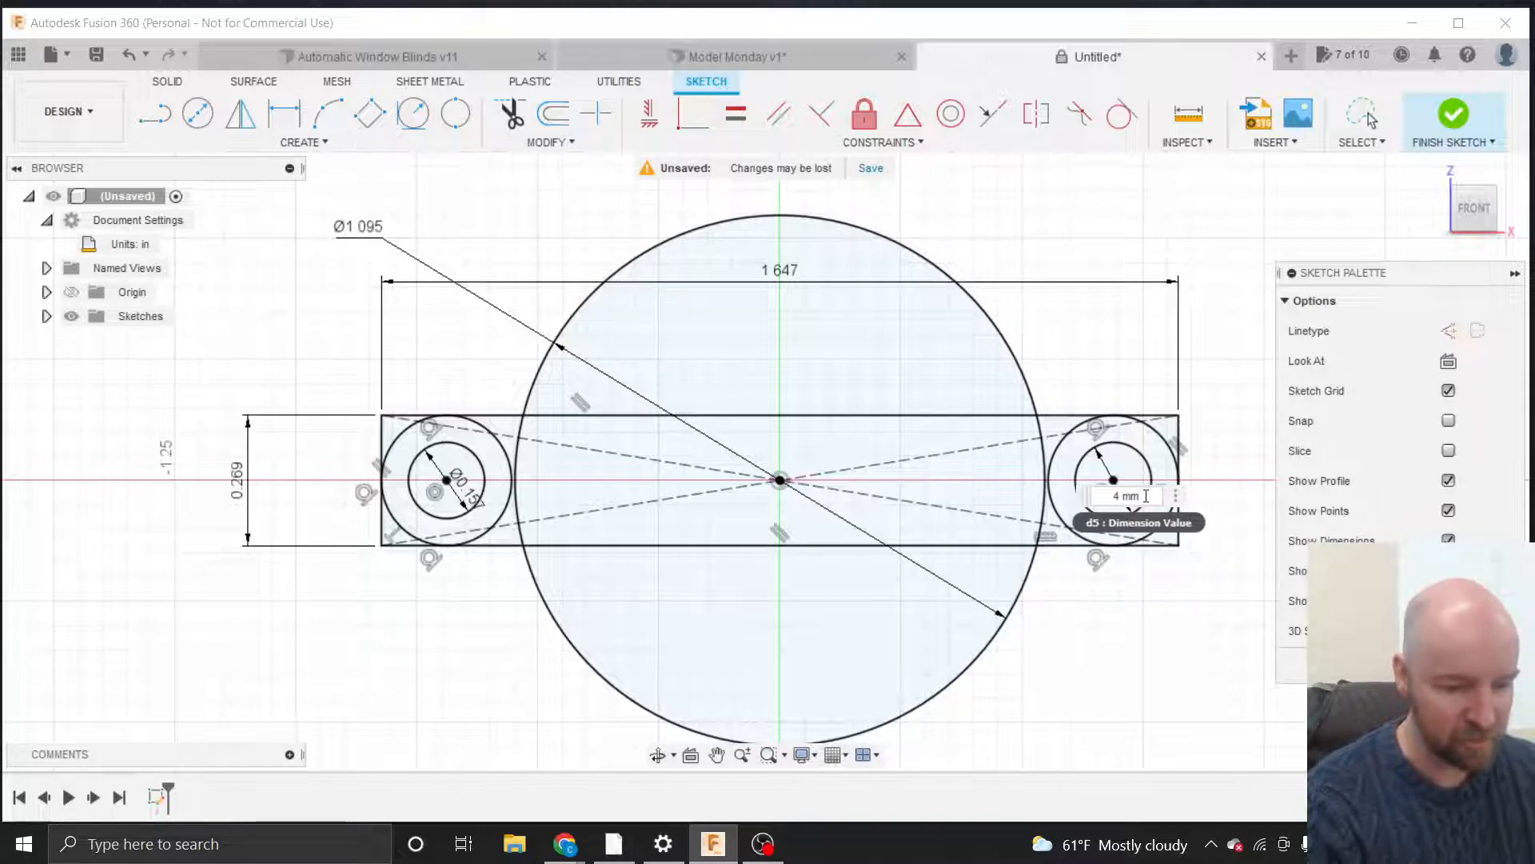
{"action": "key", "text": "Return"}
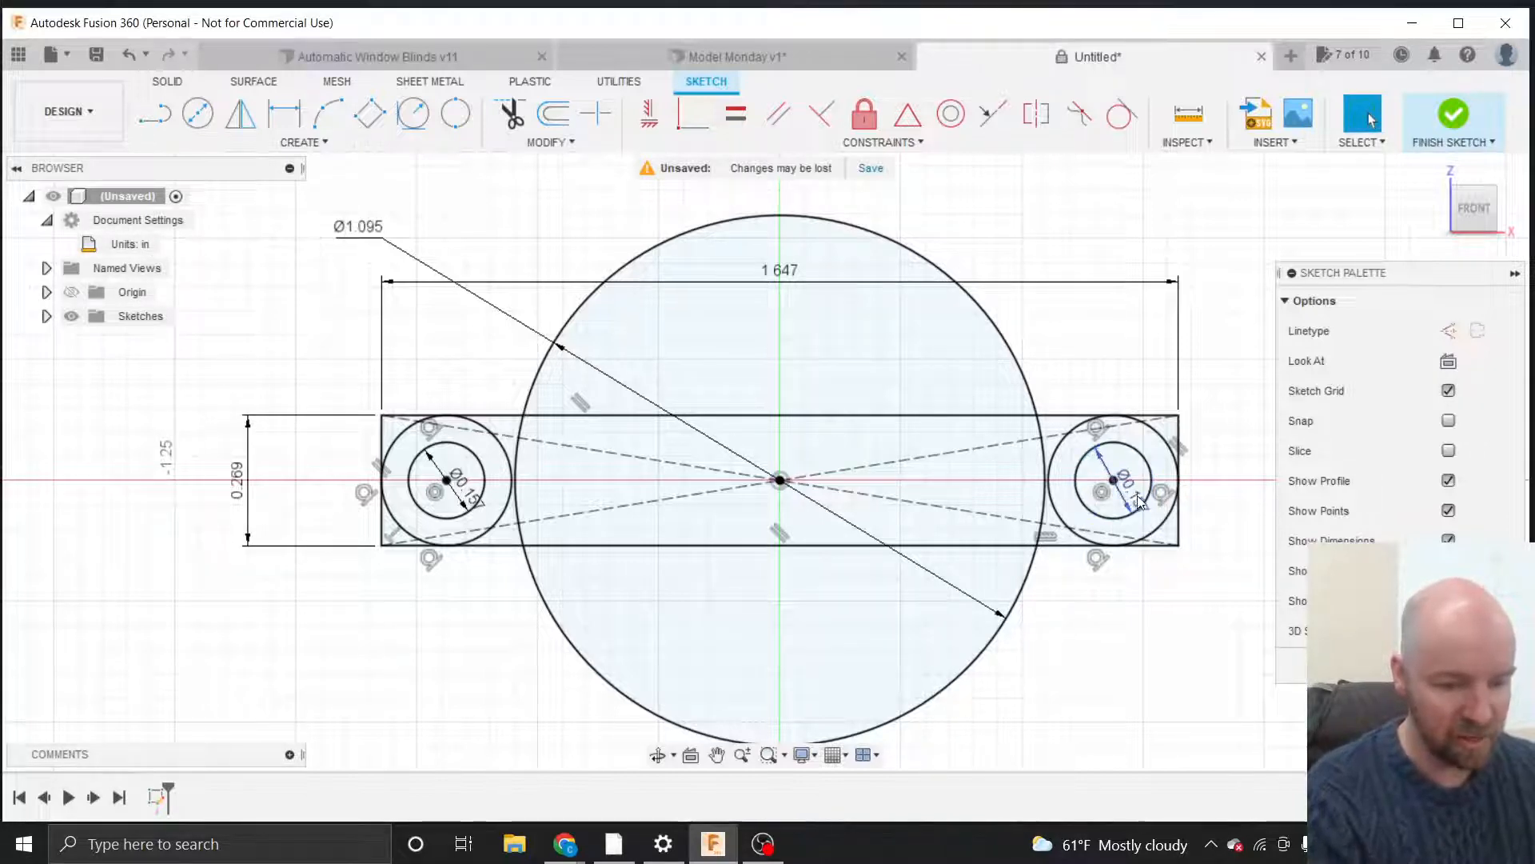
{"action": "double_click", "coordinate": [469, 504]}
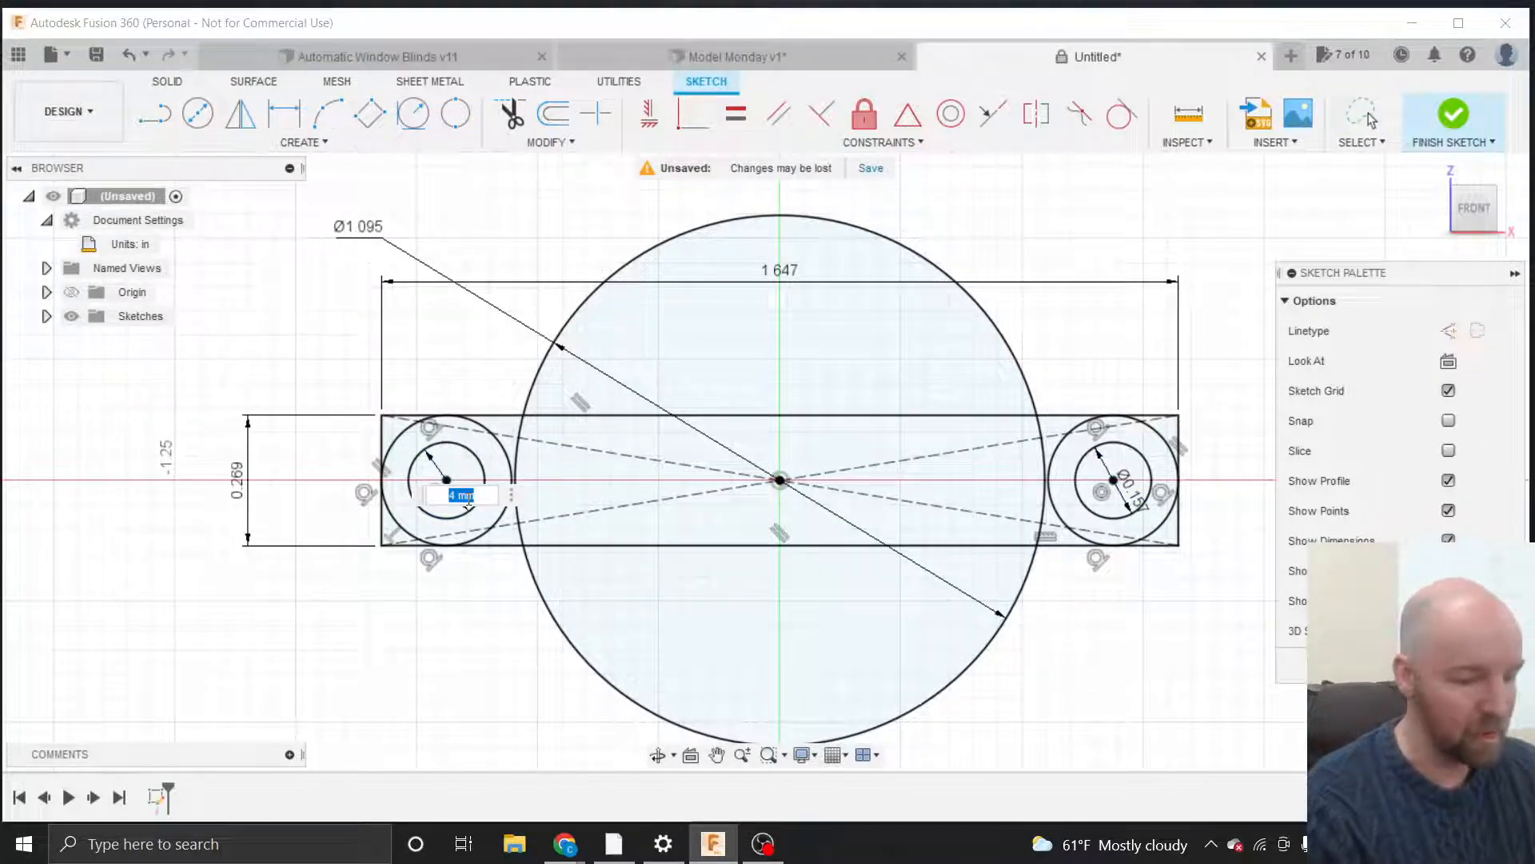
{"action": "key", "text": "Return"}
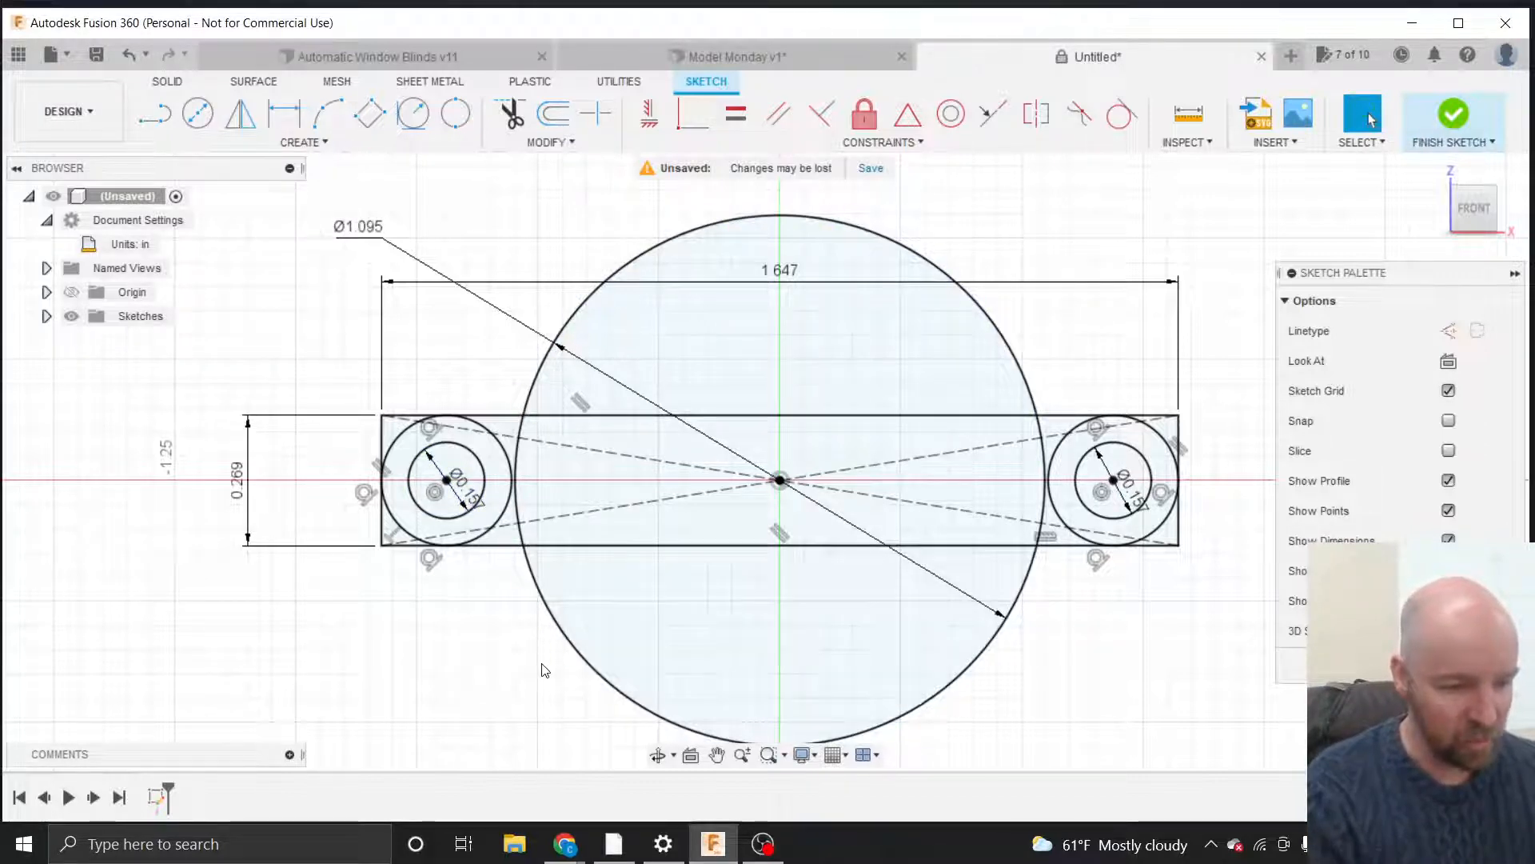
Reposition the rectangle's width dimension and the large and small circles' diameter dimensions so they sit clear of the sketch geometry.
{"action": "scroll", "coordinate": [549, 667], "scroll_direction": "down", "scroll_amount": 2}
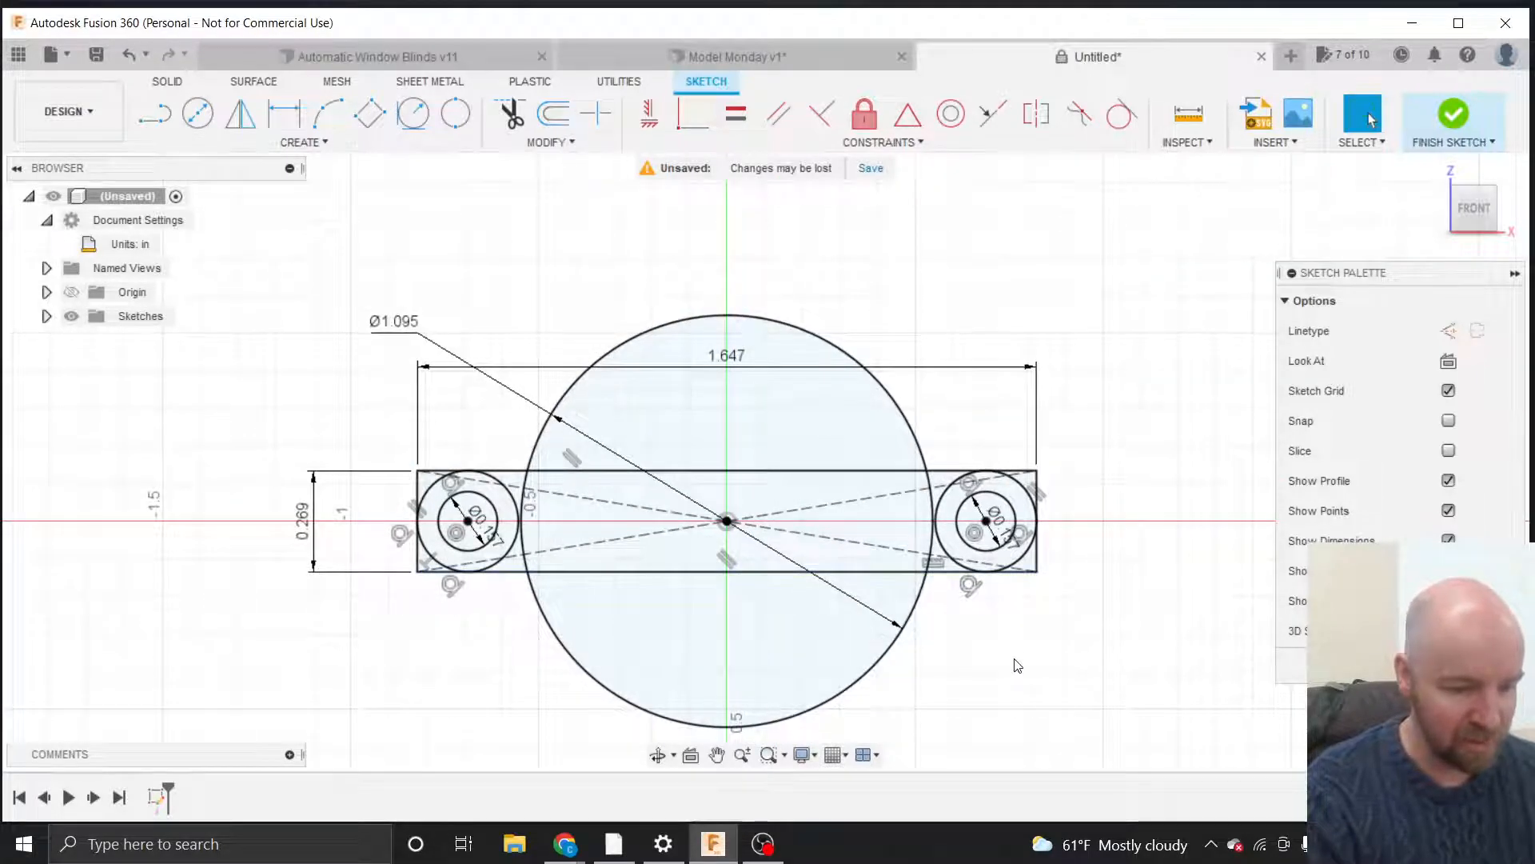
{"action": "scroll", "coordinate": [1015, 660], "scroll_direction": "down", "scroll_amount": 1}
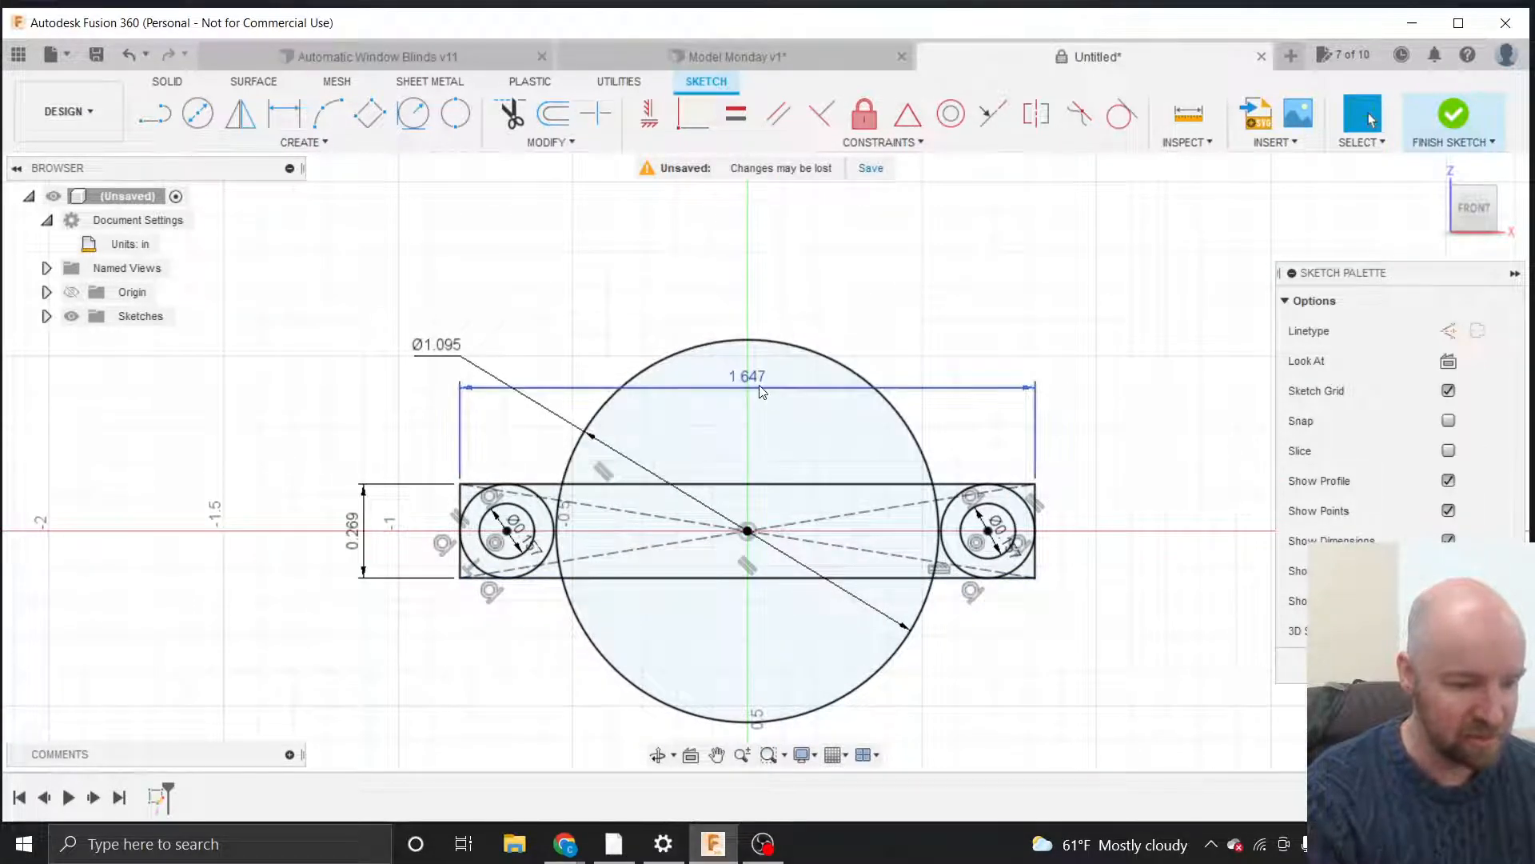
{"action": "left_click_drag", "start_coordinate": [761, 391], "coordinate": [757, 280]}
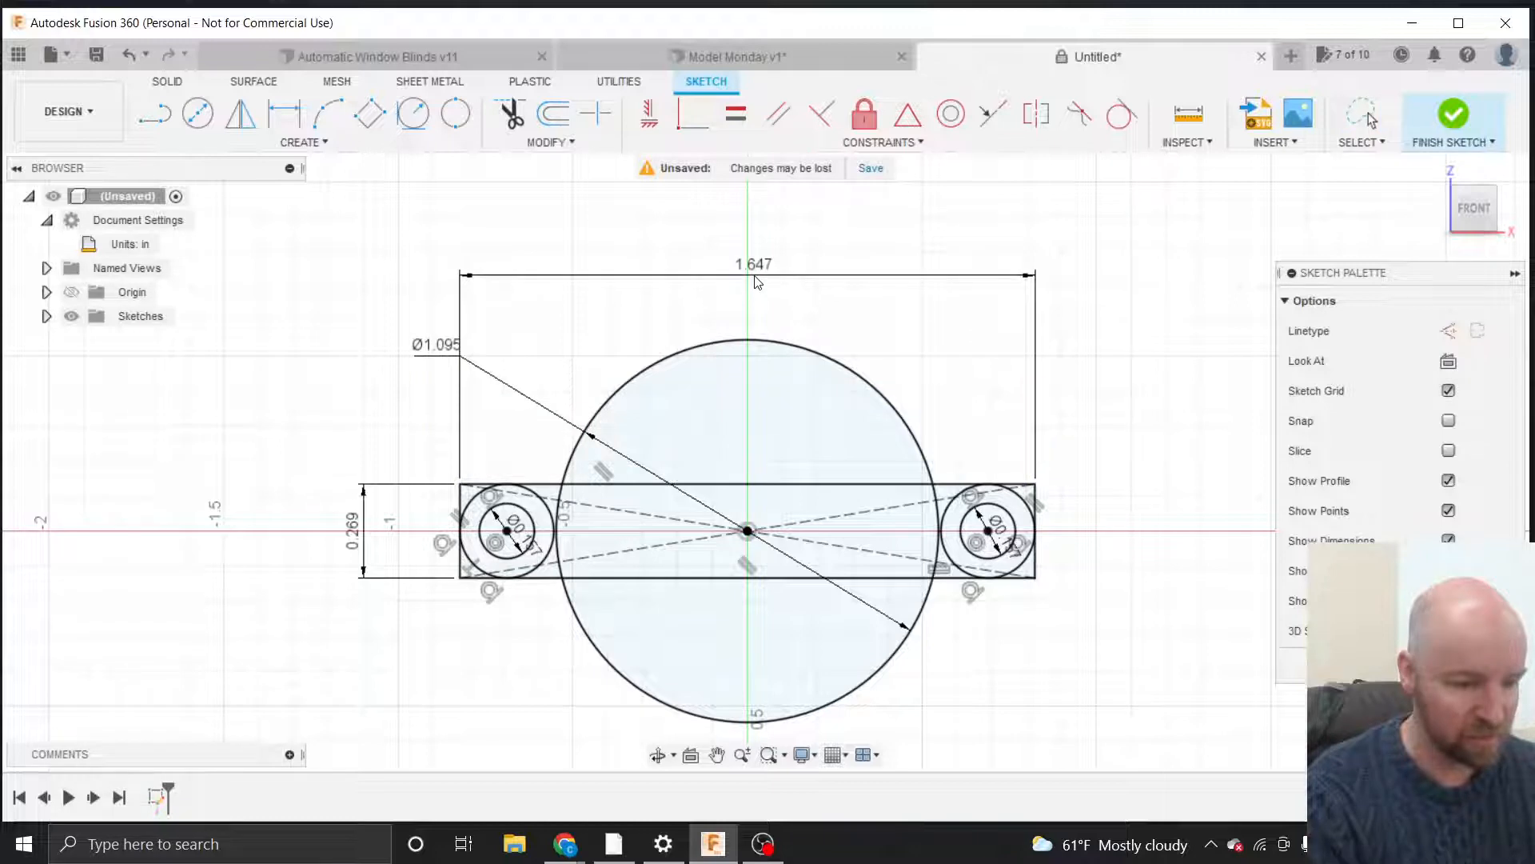
{"action": "left_click_drag", "start_coordinate": [438, 348], "coordinate": [575, 373]}
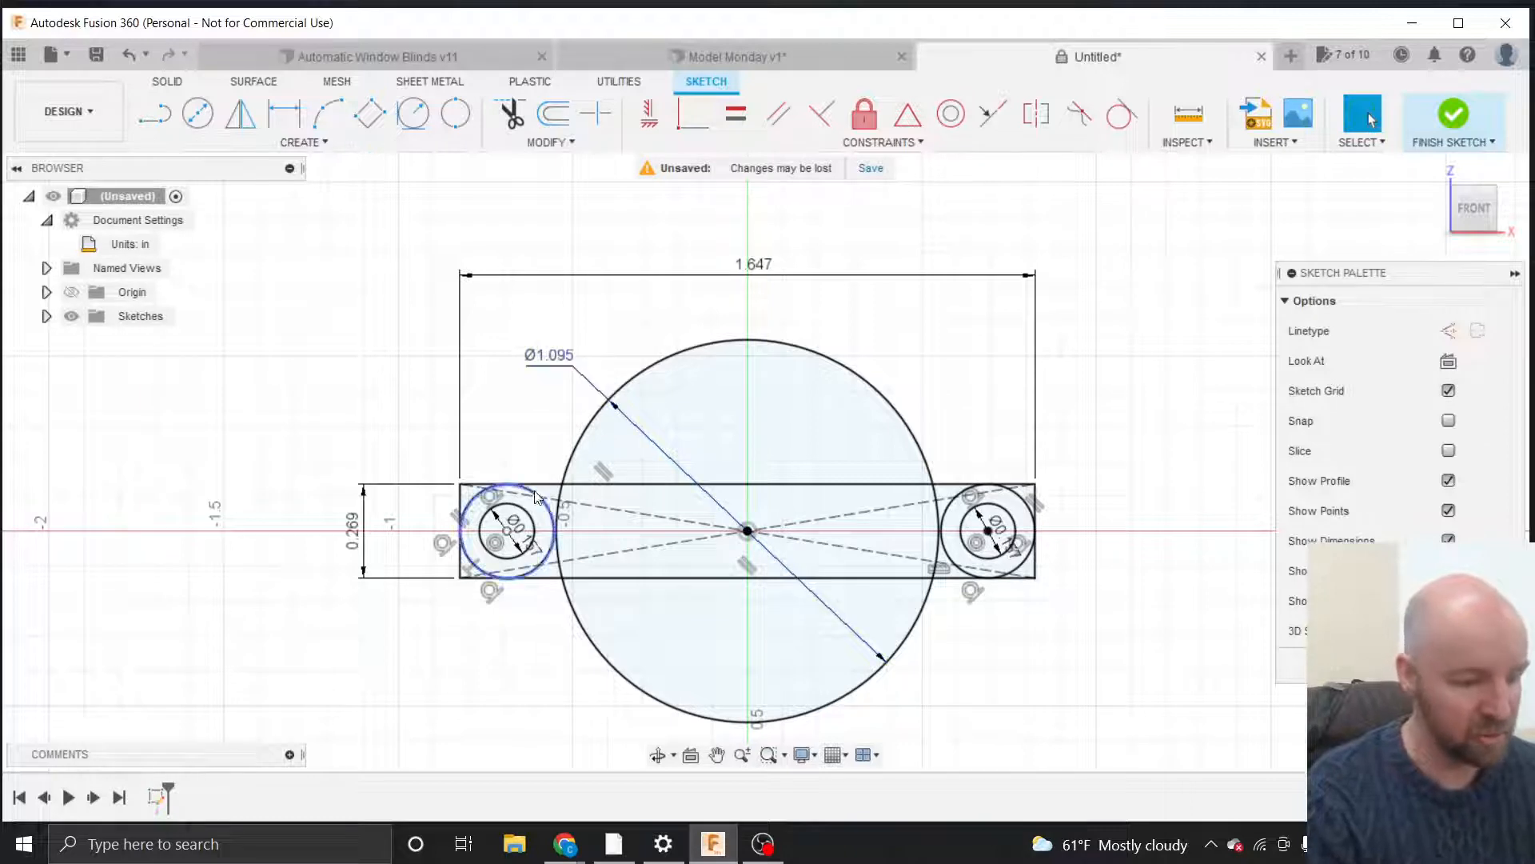
{"action": "left_click_drag", "start_coordinate": [527, 548], "coordinate": [458, 631]}
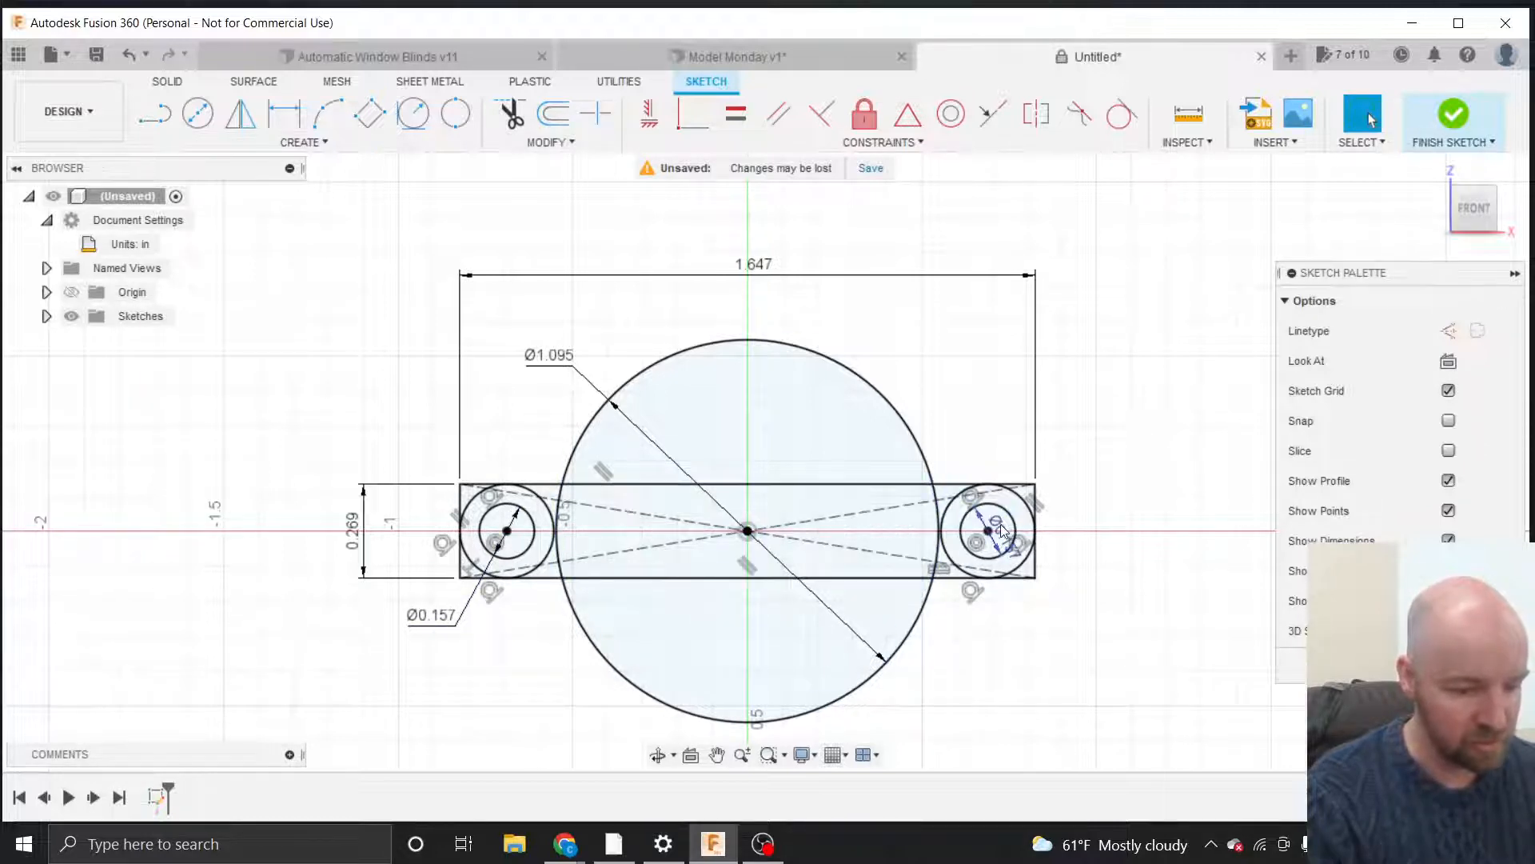
{"action": "left_click_drag", "start_coordinate": [1003, 530], "coordinate": [1052, 632]}
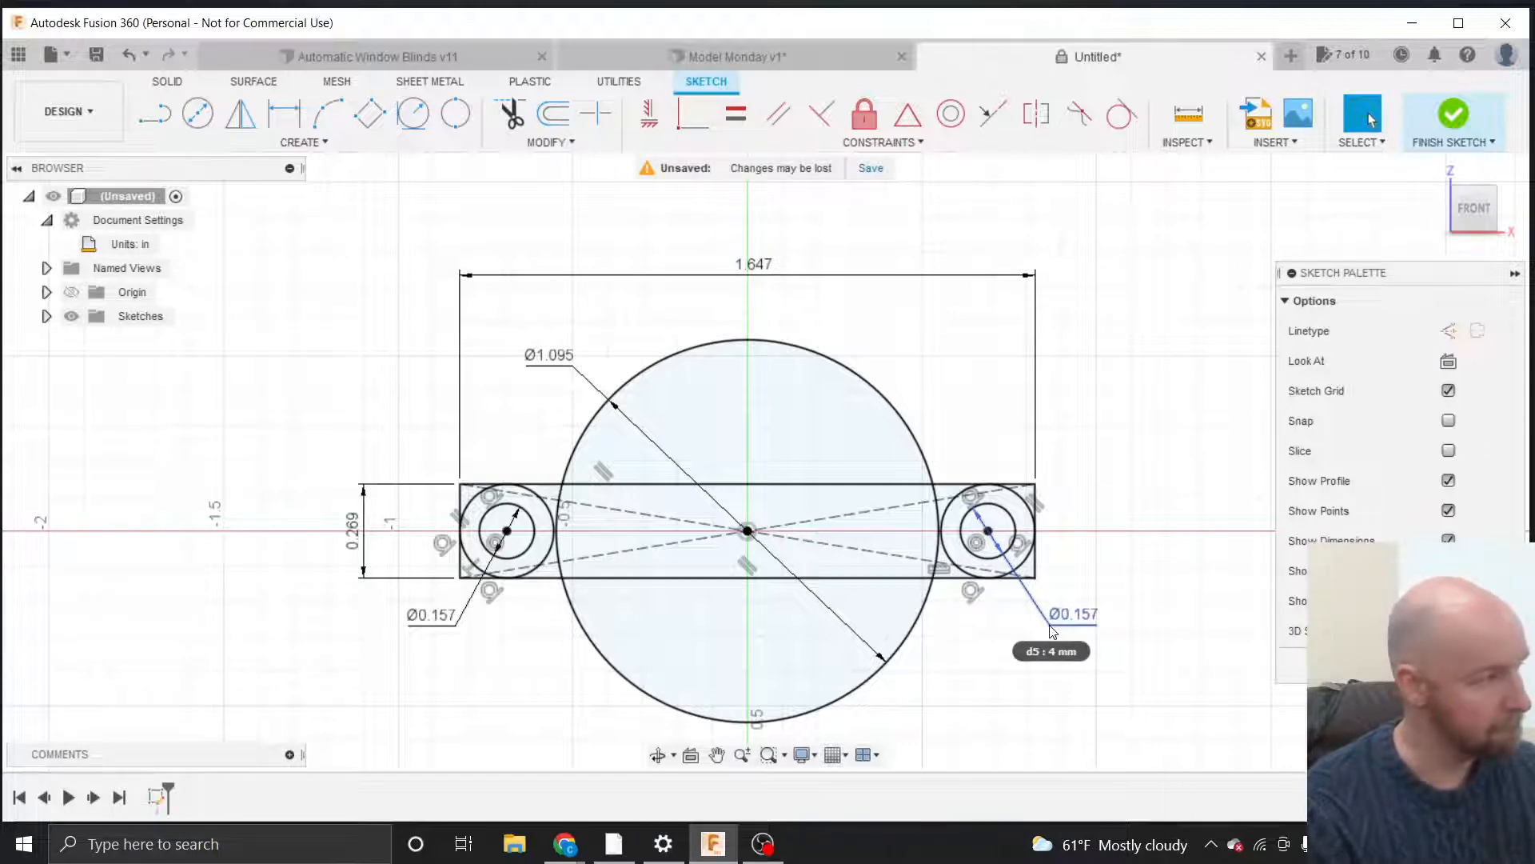
Draw a vertical line from the sketch origin up to the uppermost point of the large circle.
{"action": "scroll", "coordinate": [816, 336], "scroll_direction": "down", "scroll_amount": 2}
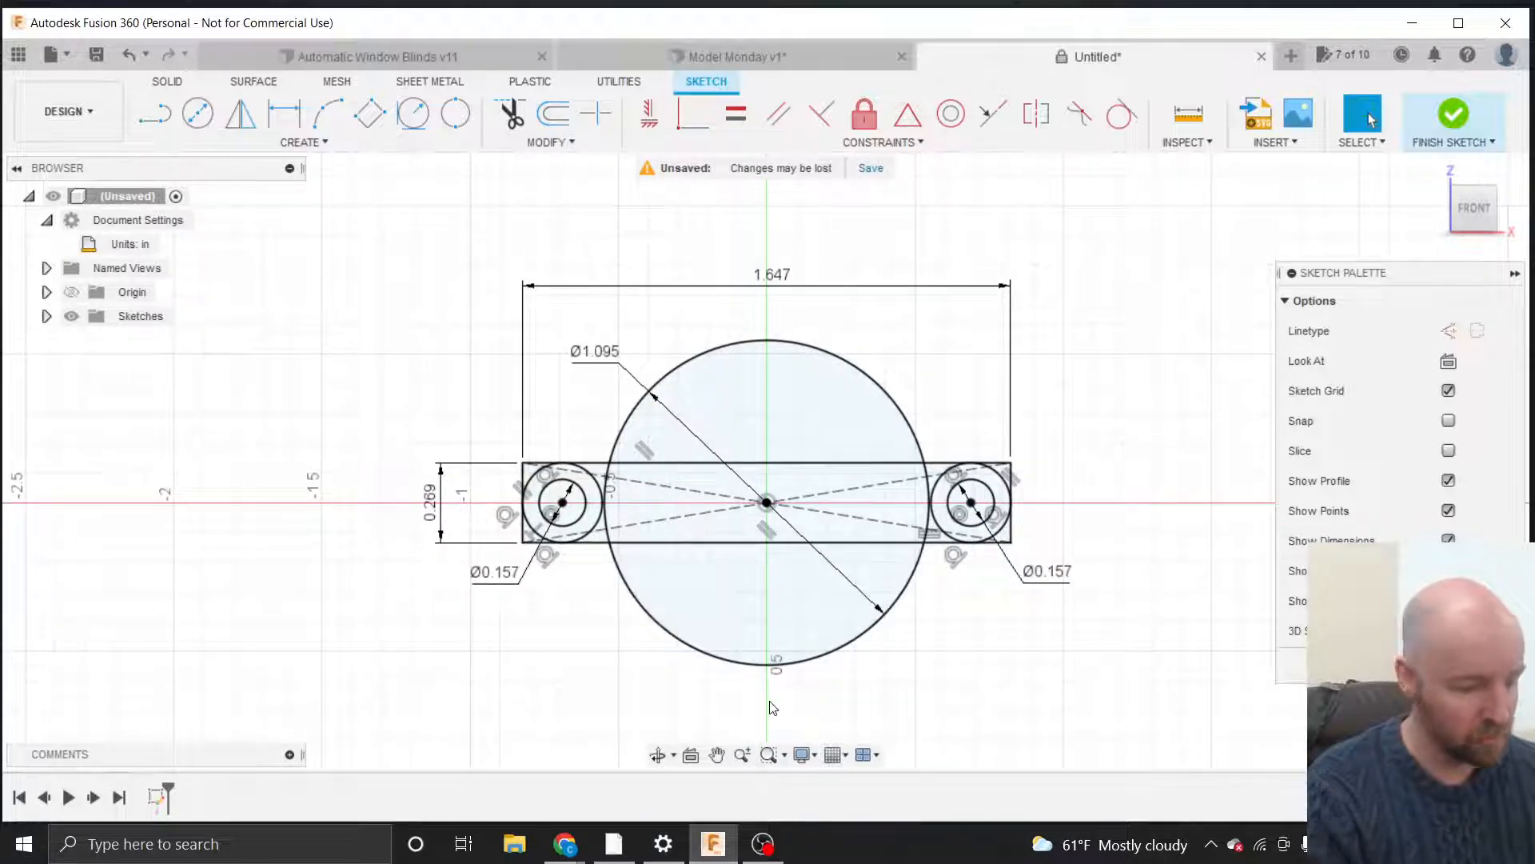
{"action": "scroll", "coordinate": [769, 708], "scroll_direction": "up", "scroll_amount": 3}
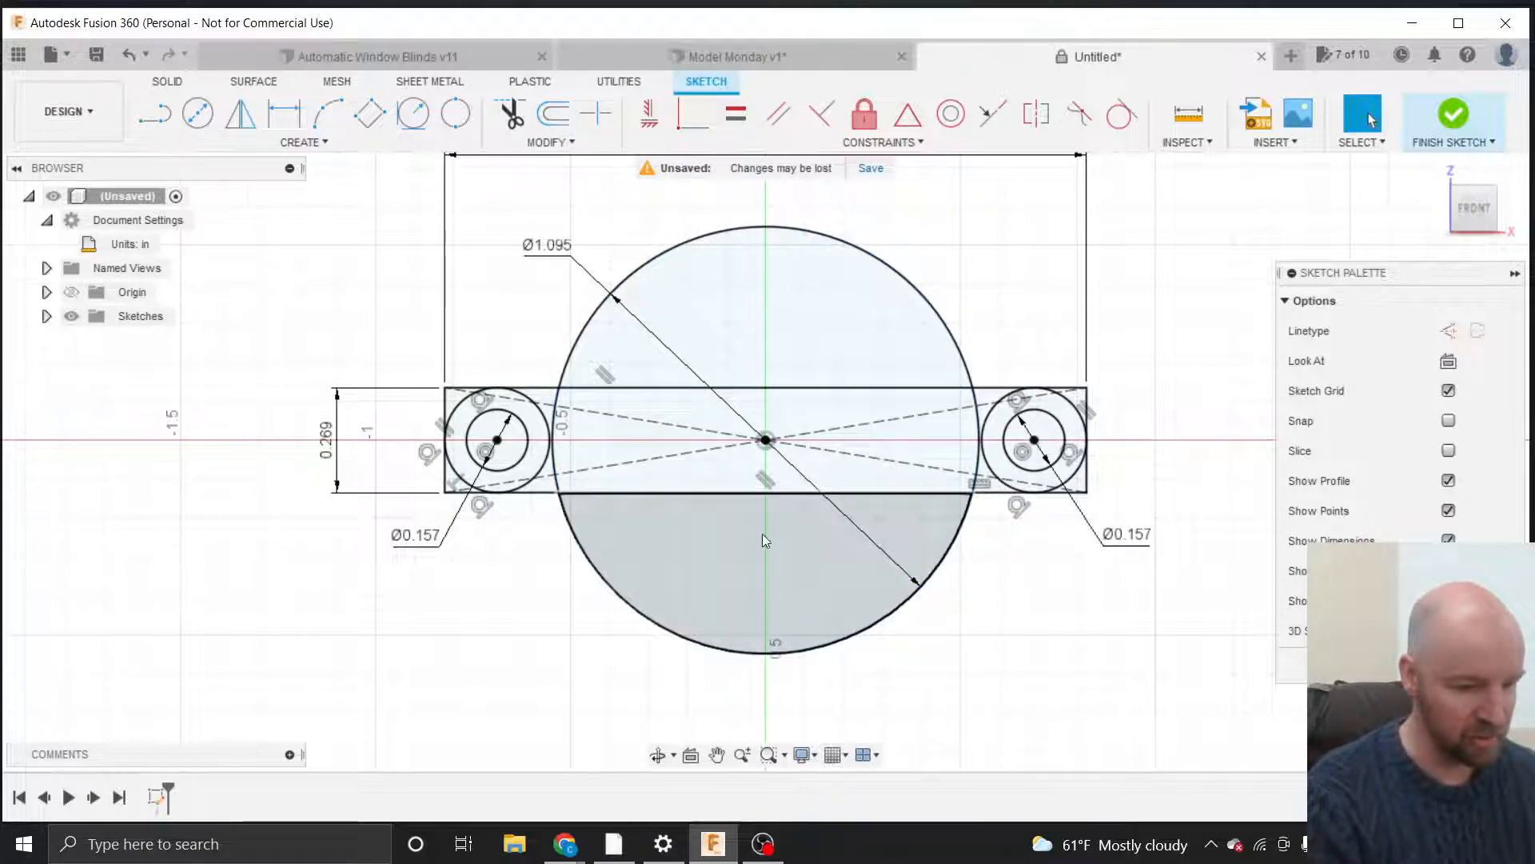
{"action": "scroll", "coordinate": [765, 541], "scroll_direction": "down", "scroll_amount": 2}
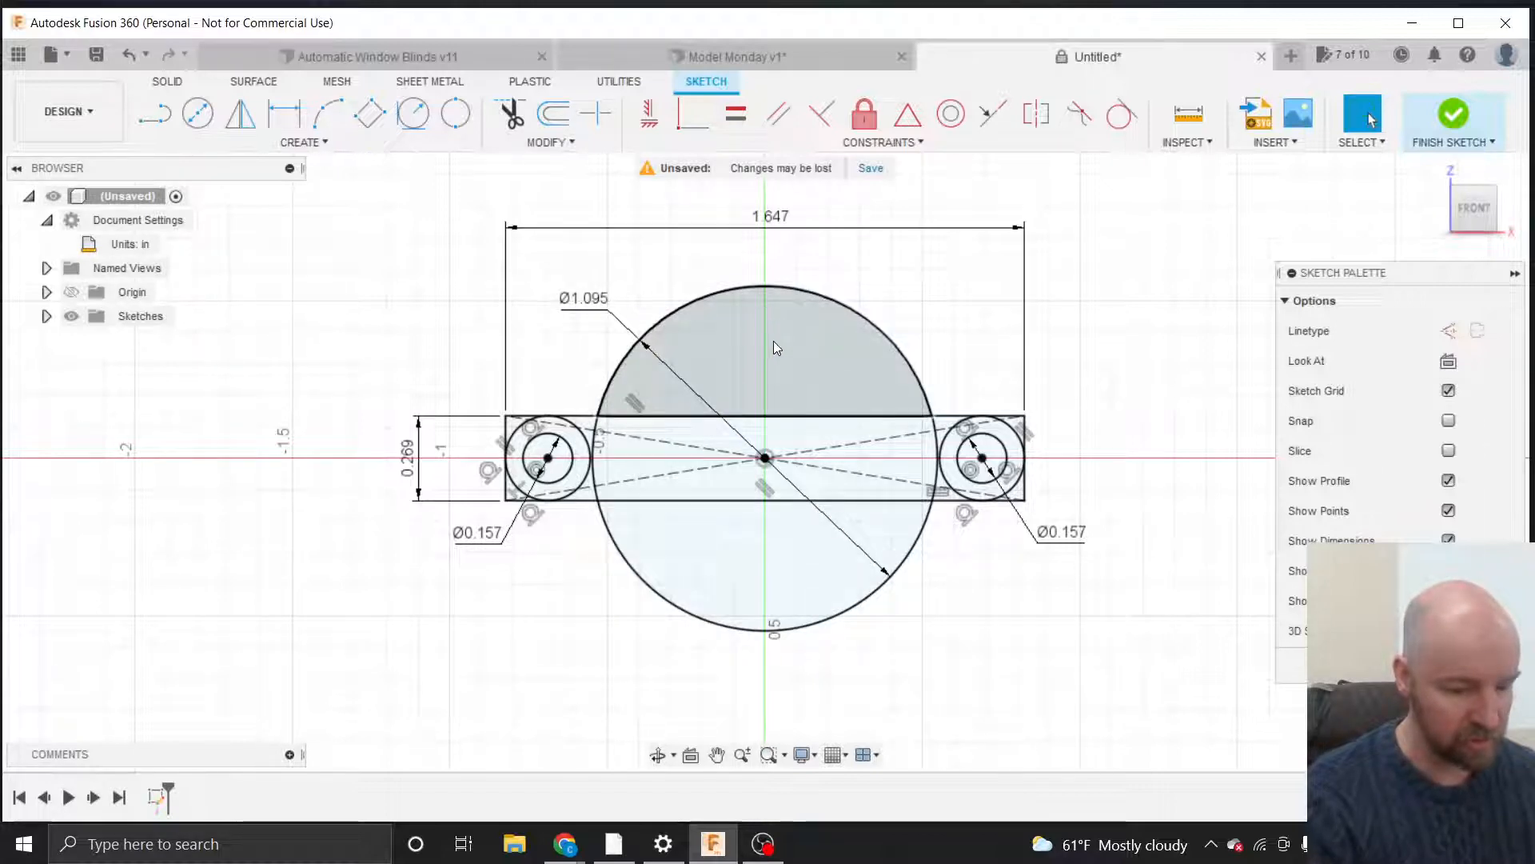
{"action": "key", "text": "l"}
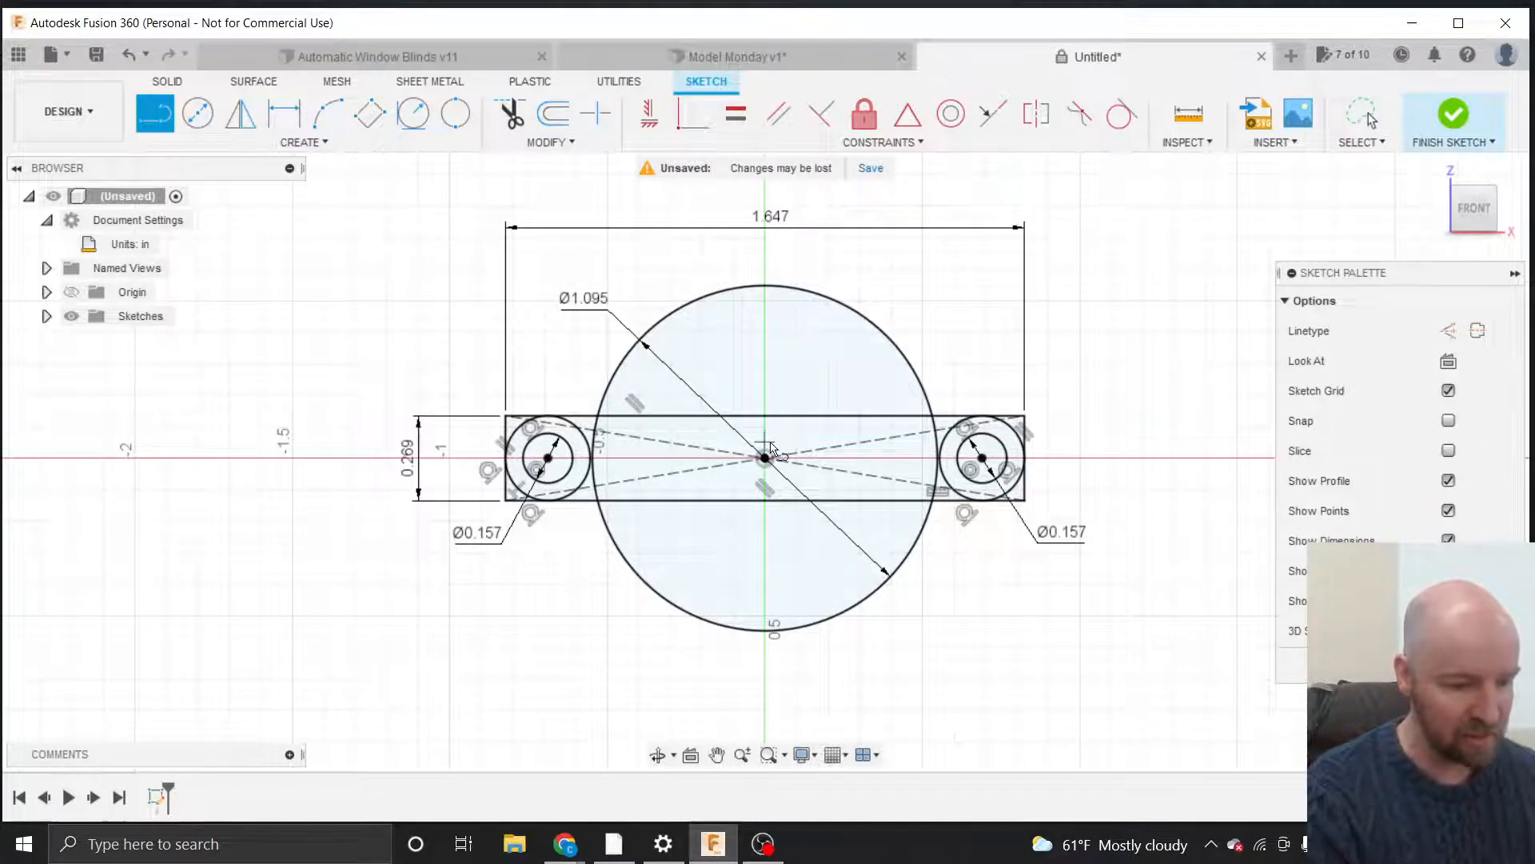
{"action": "left_click", "coordinate": [302, 142]}
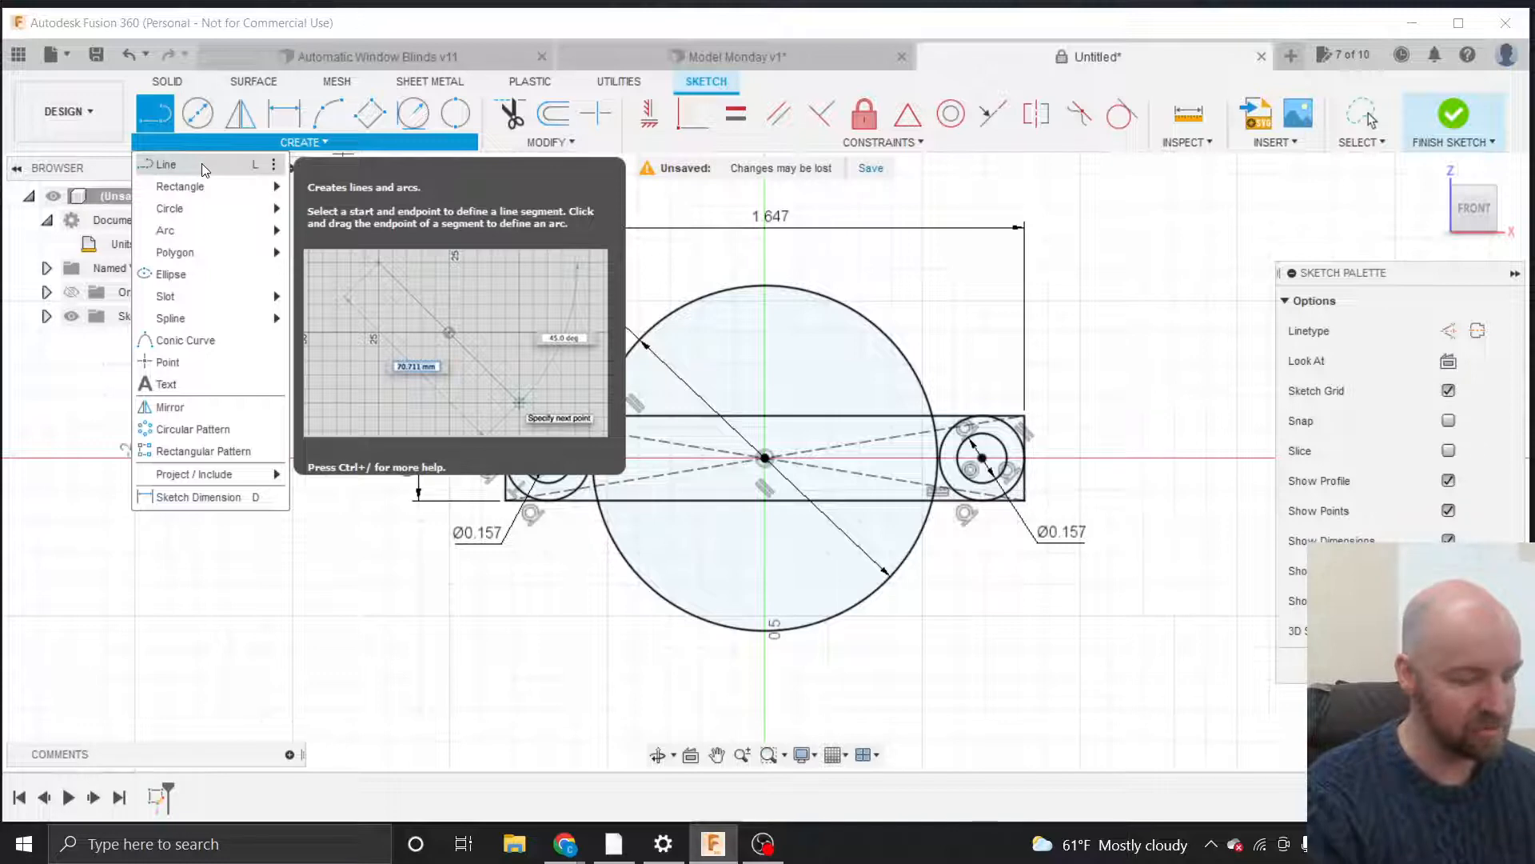
{"action": "left_click", "coordinate": [203, 168]}
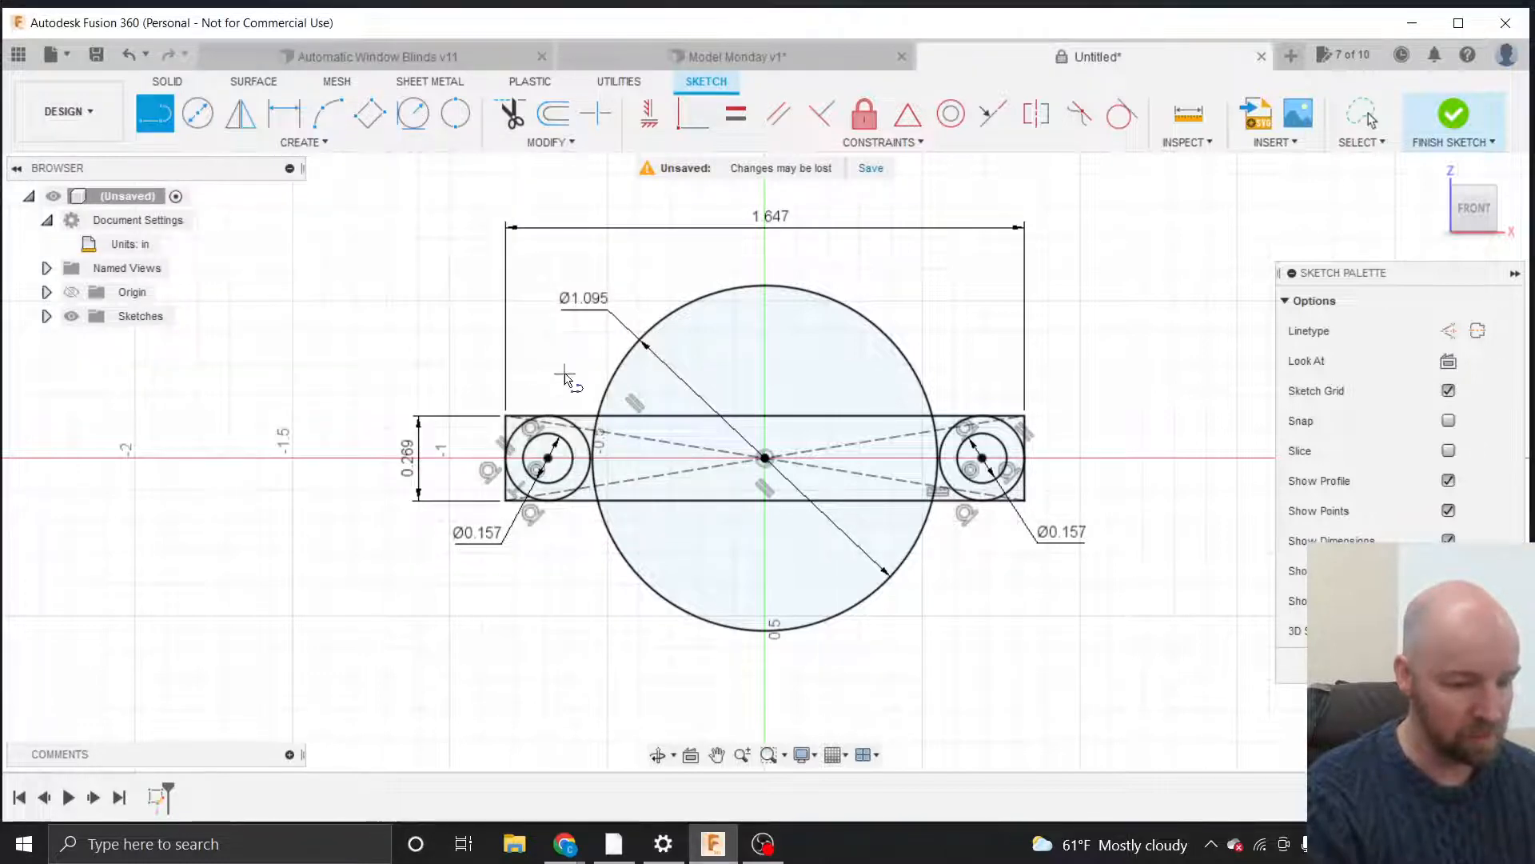
{"action": "left_click", "coordinate": [767, 459]}
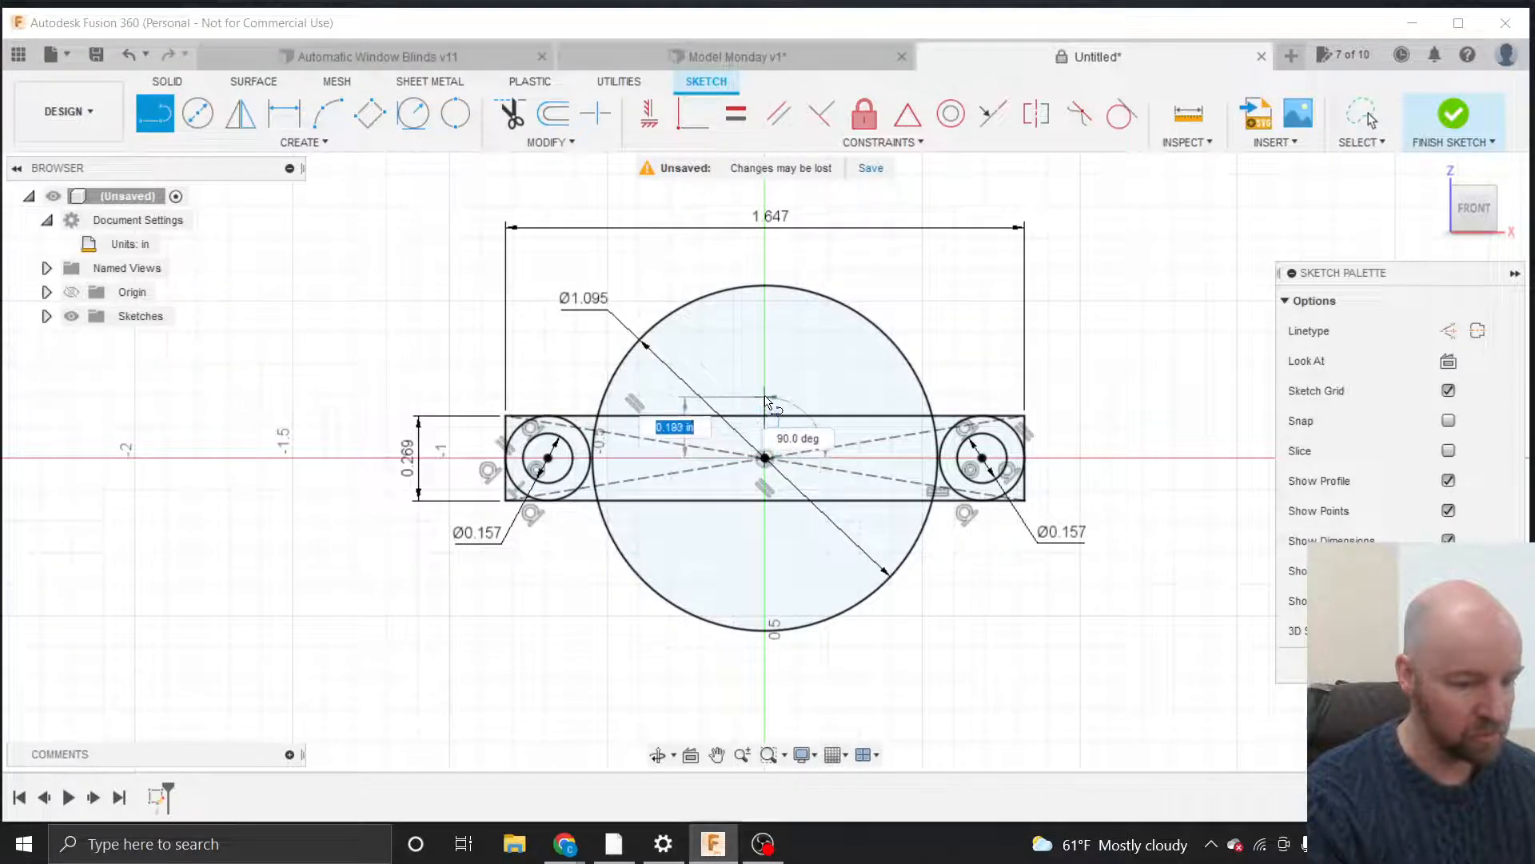
{"action": "double_click", "coordinate": [764, 288]}
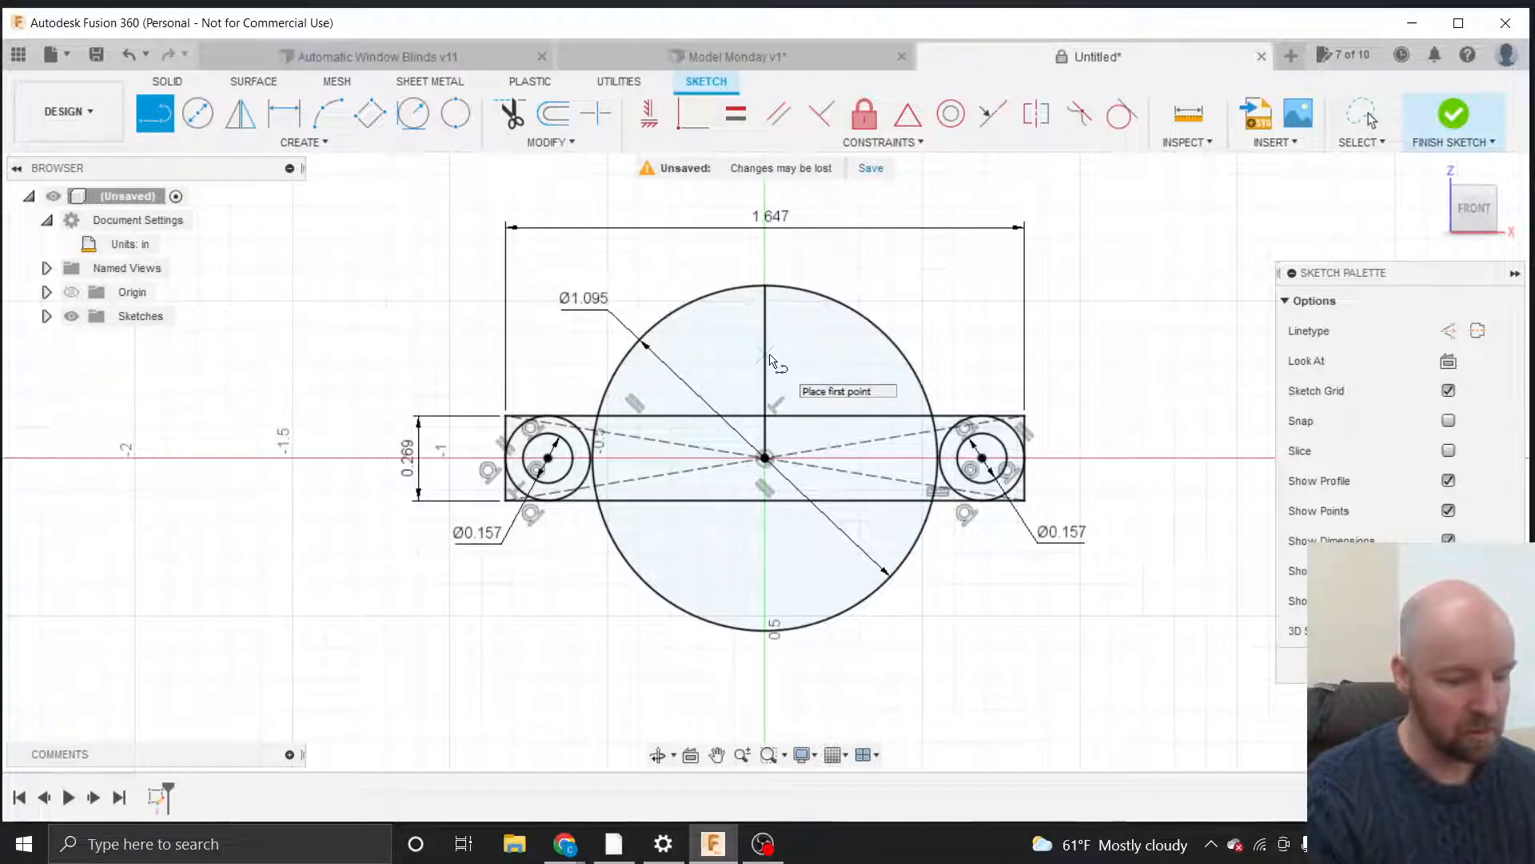
Draw a separate line 0.567 in long below the large circle, sloping down at about 7.2 degrees.
{"action": "key", "text": "Escape"}
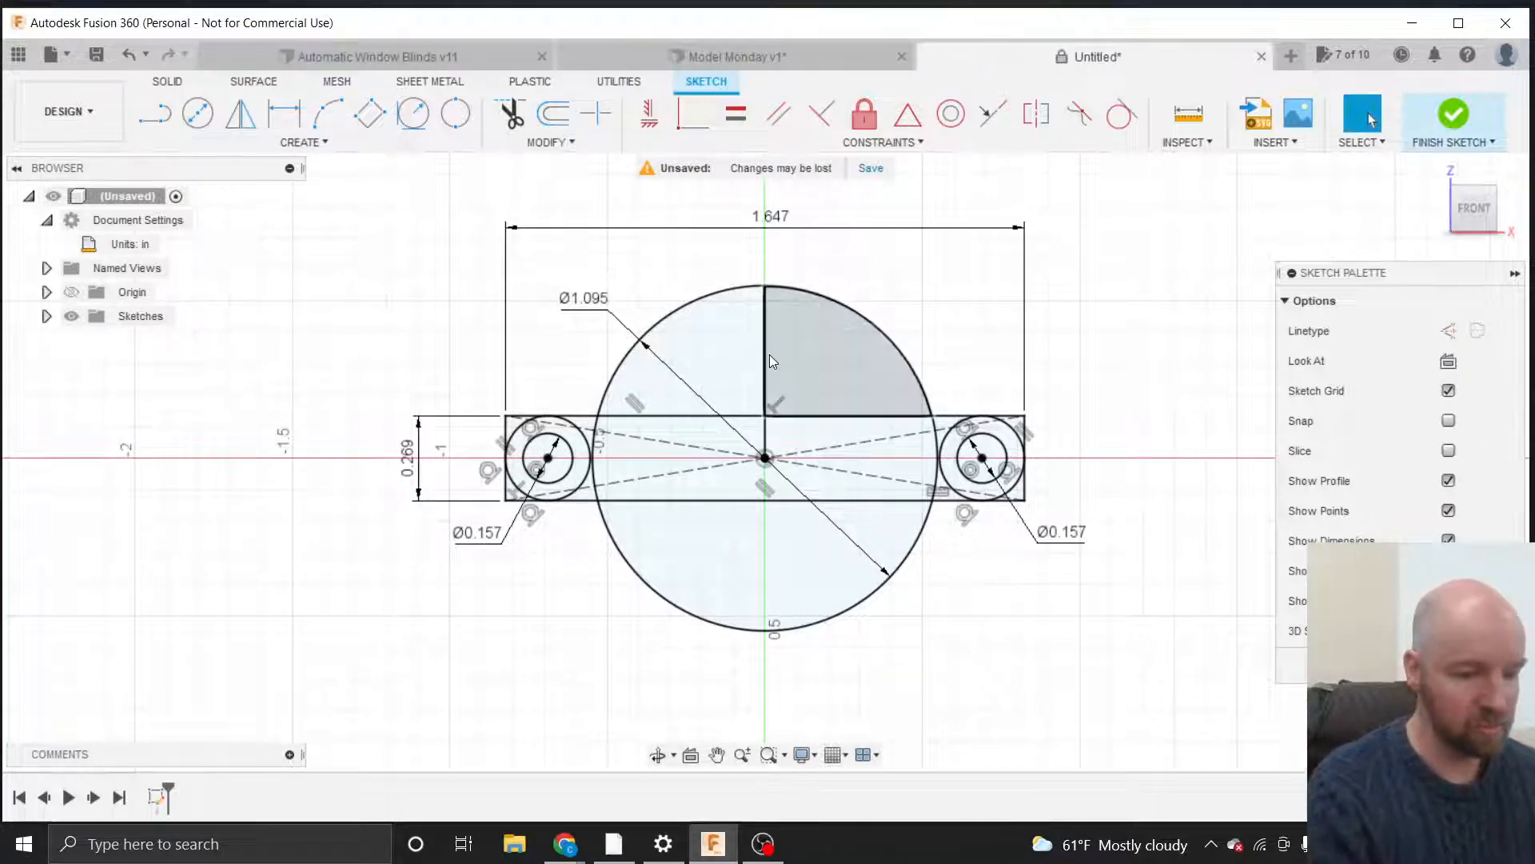
{"action": "left_click", "coordinate": [766, 286]}
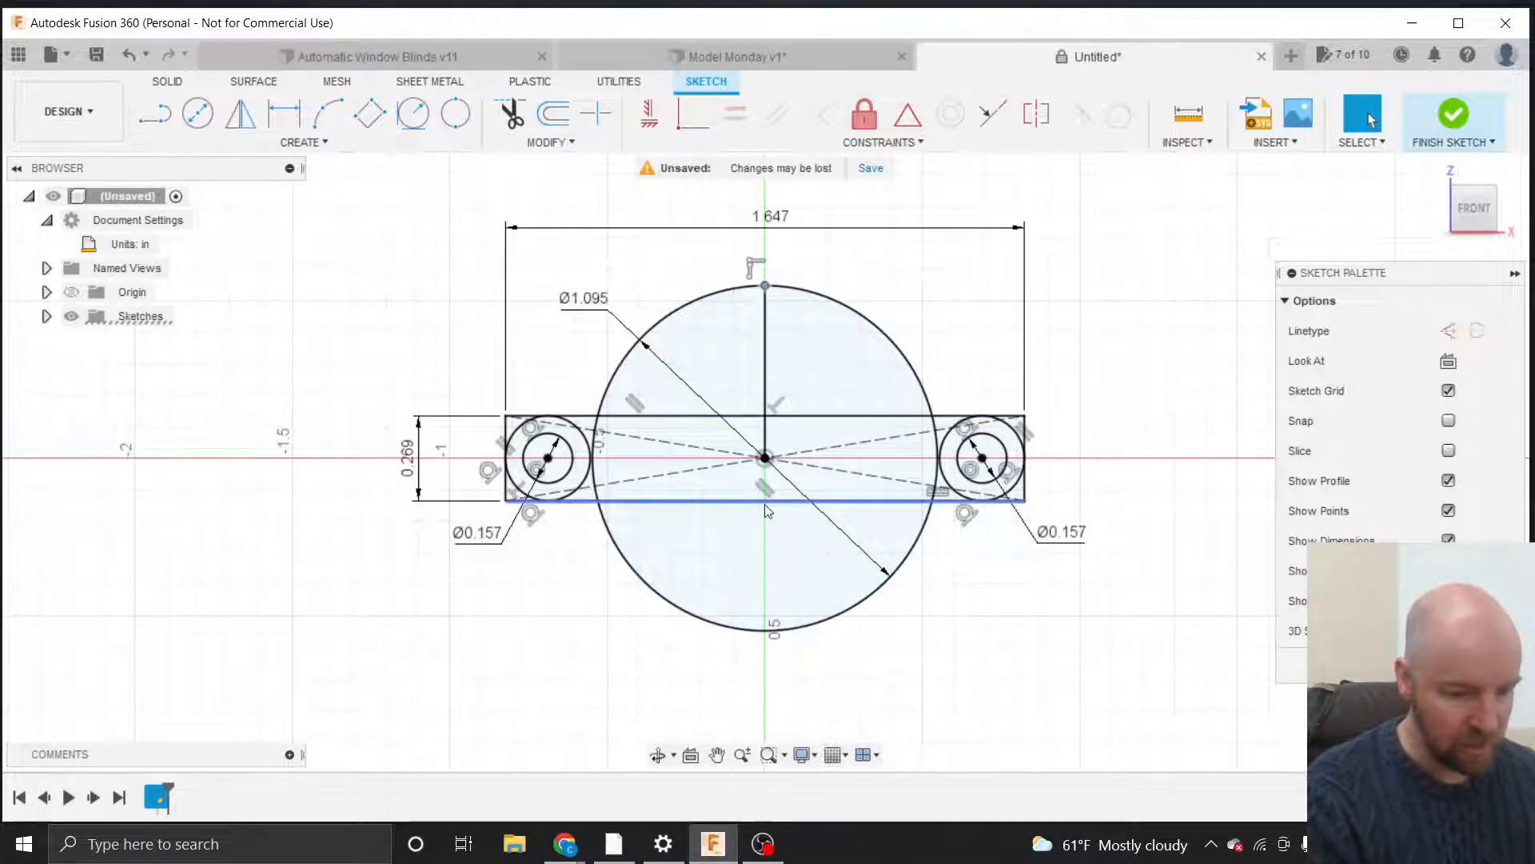
{"action": "scroll", "coordinate": [765, 504], "scroll_direction": "down", "scroll_amount": 1}
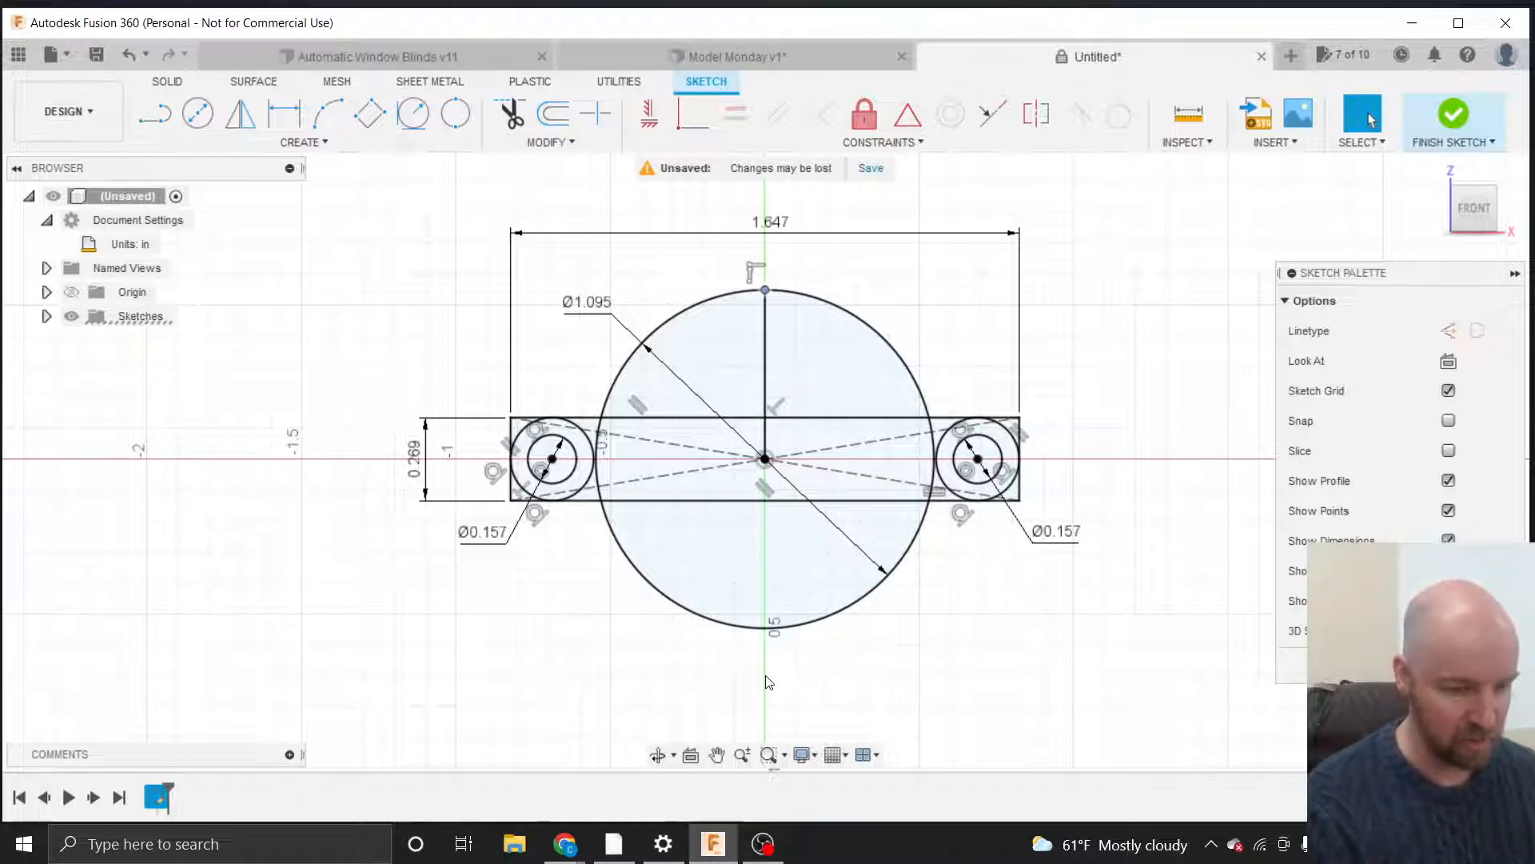
{"action": "key", "text": "l"}
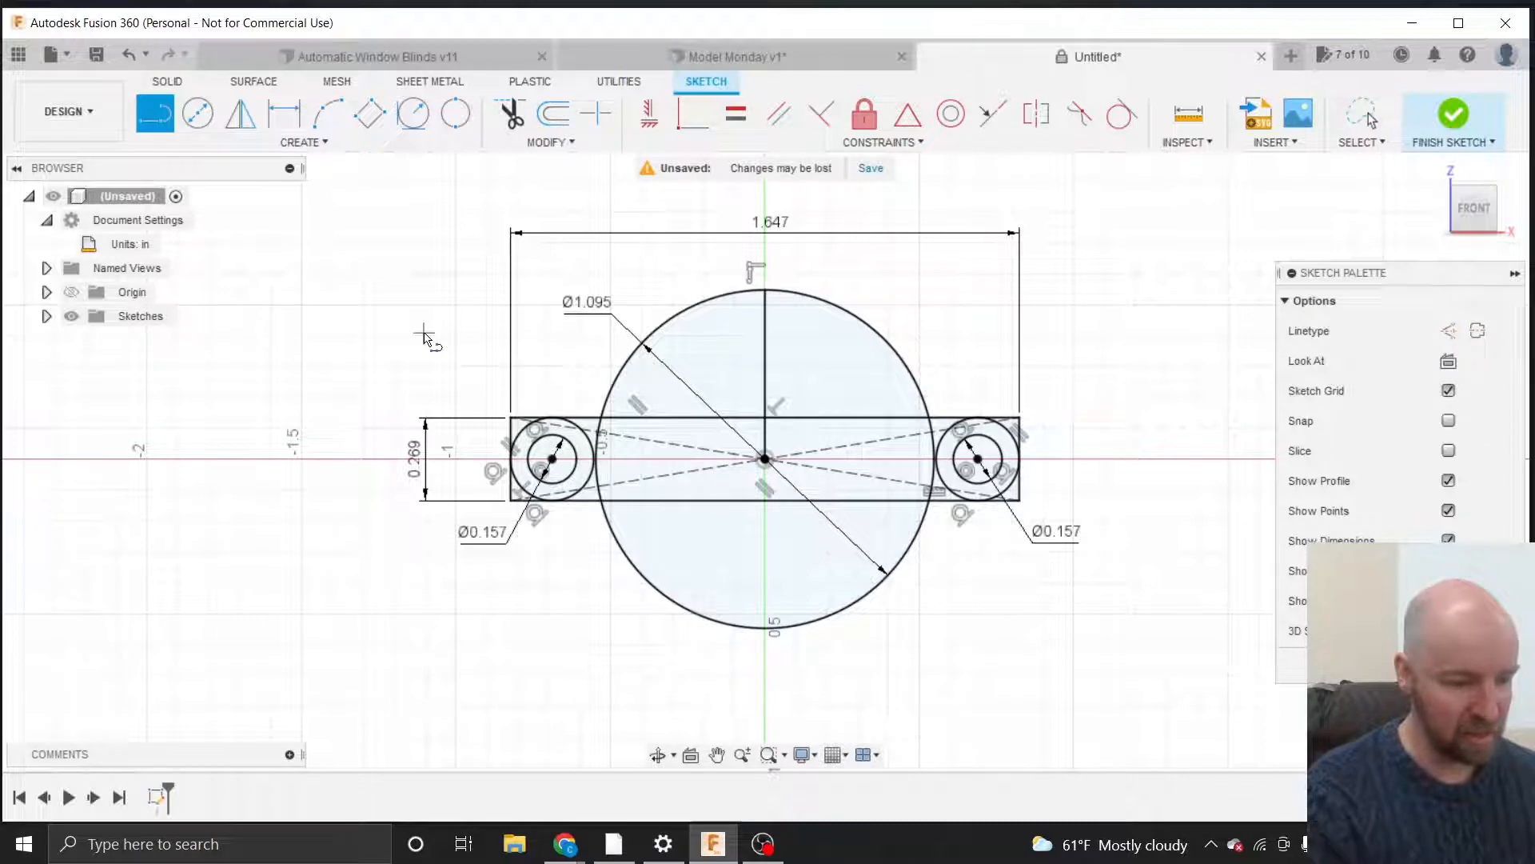
{"action": "left_click", "coordinate": [637, 665]}
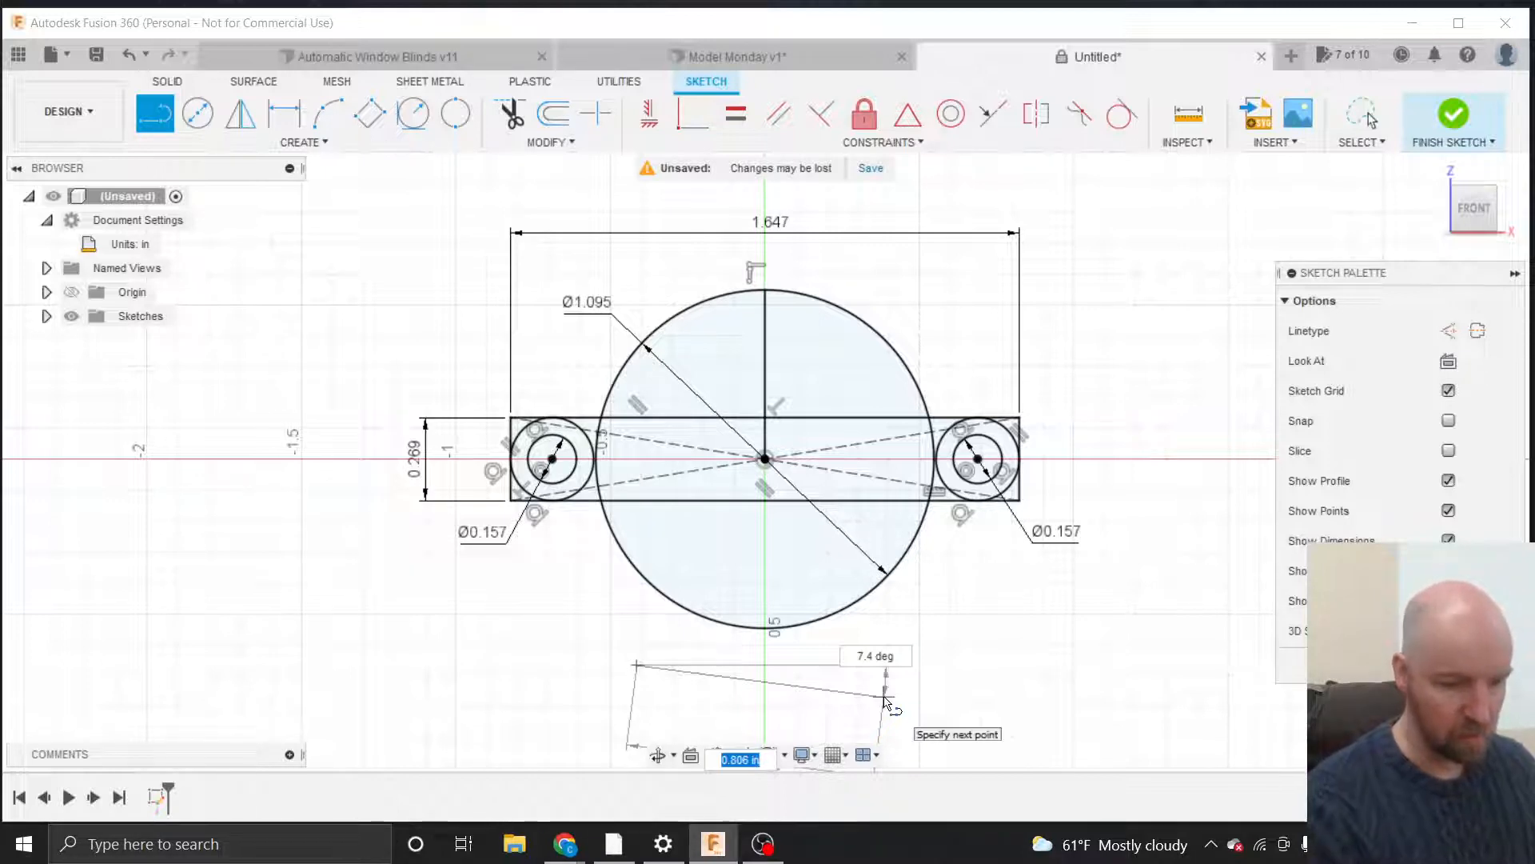
{"action": "type", "text": ".5"}
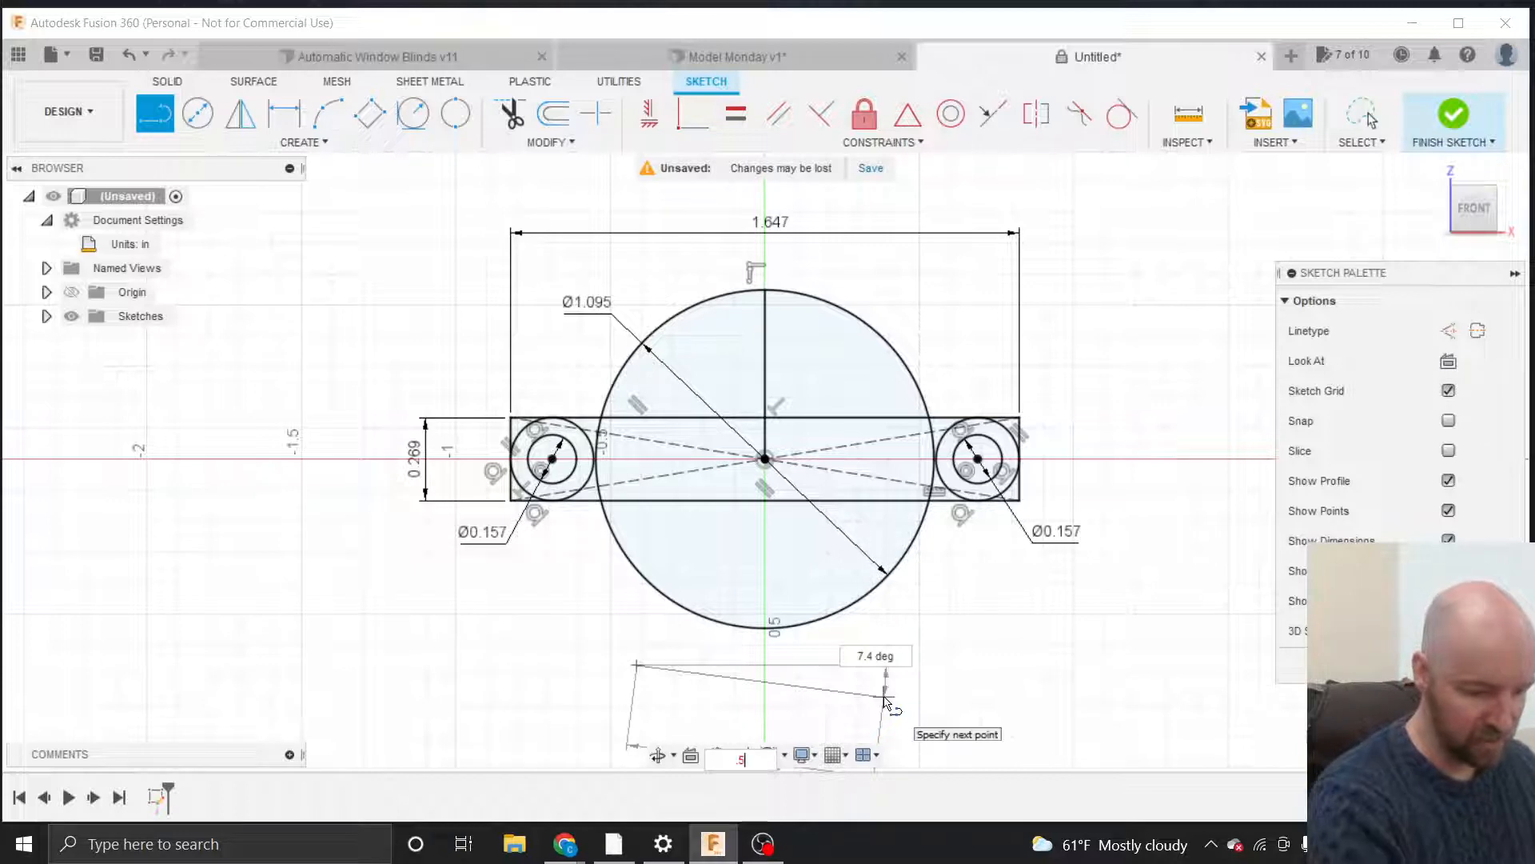
{"action": "type", "text": "67"}
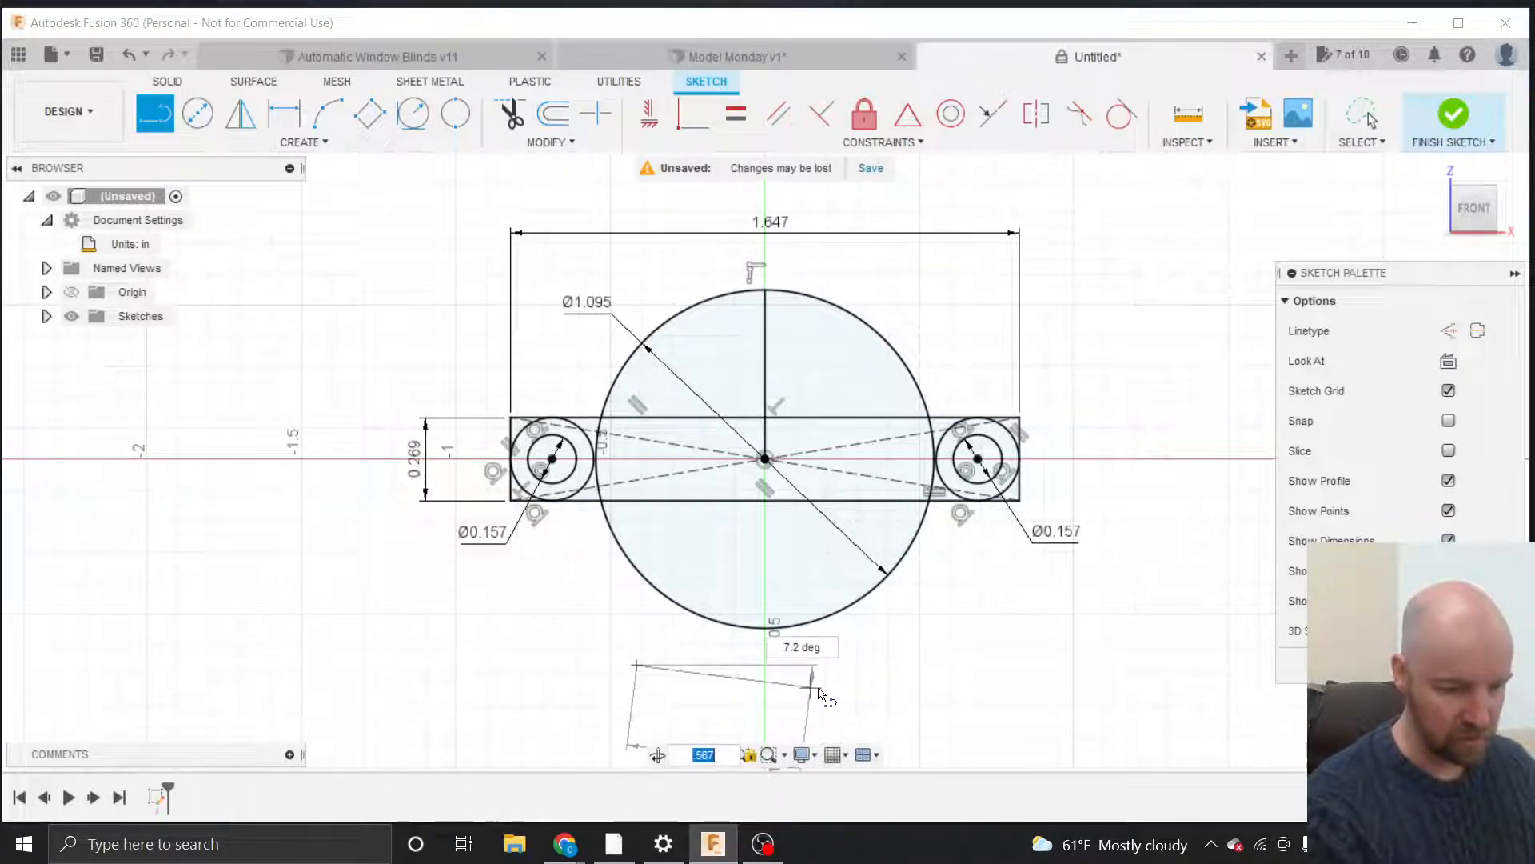
{"action": "key", "text": "Return"}
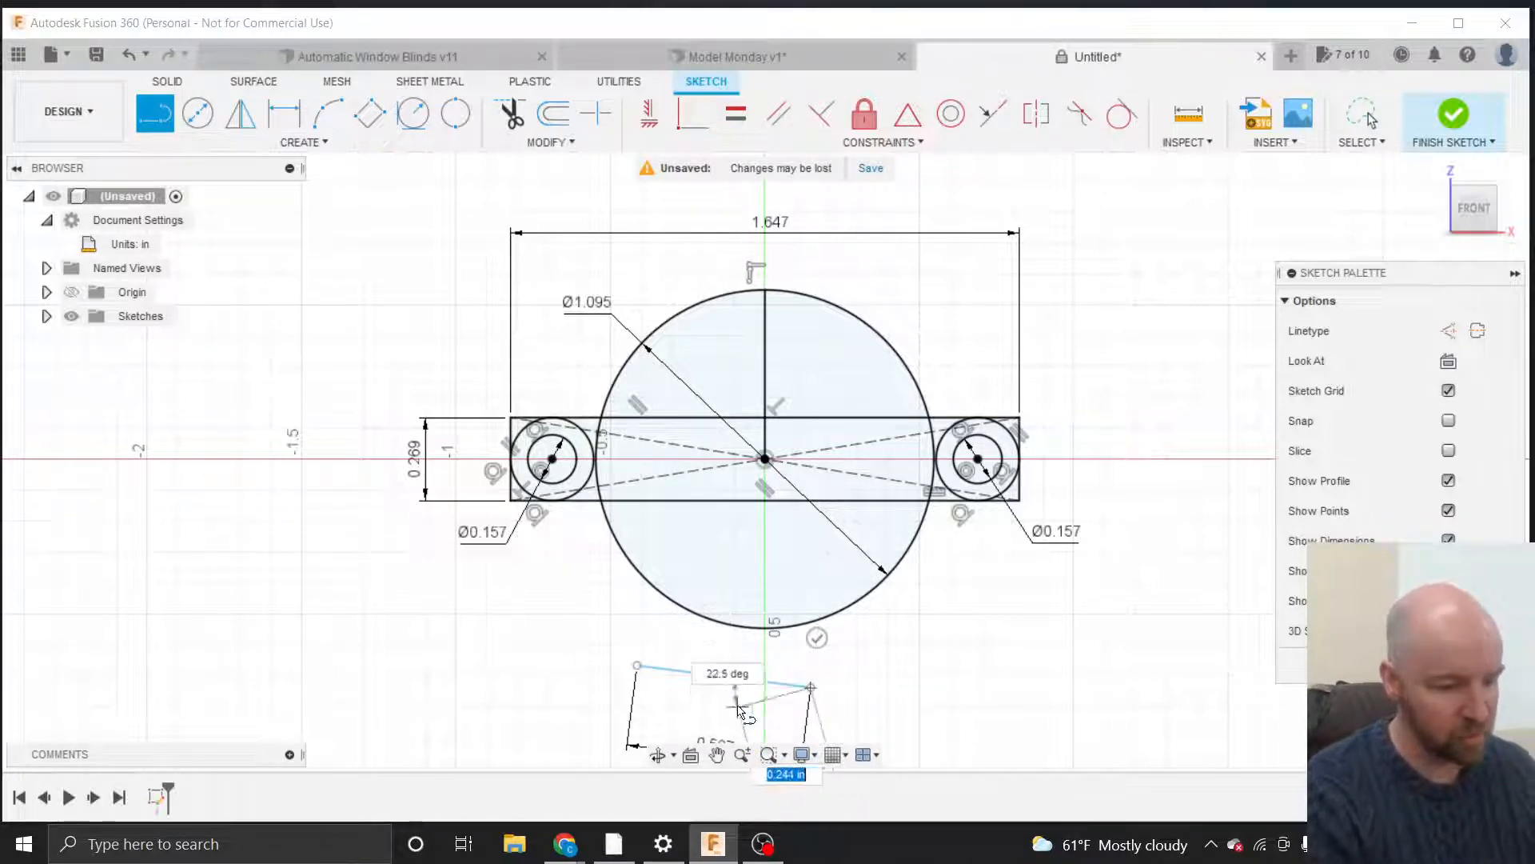
{"action": "key", "text": "Escape"}
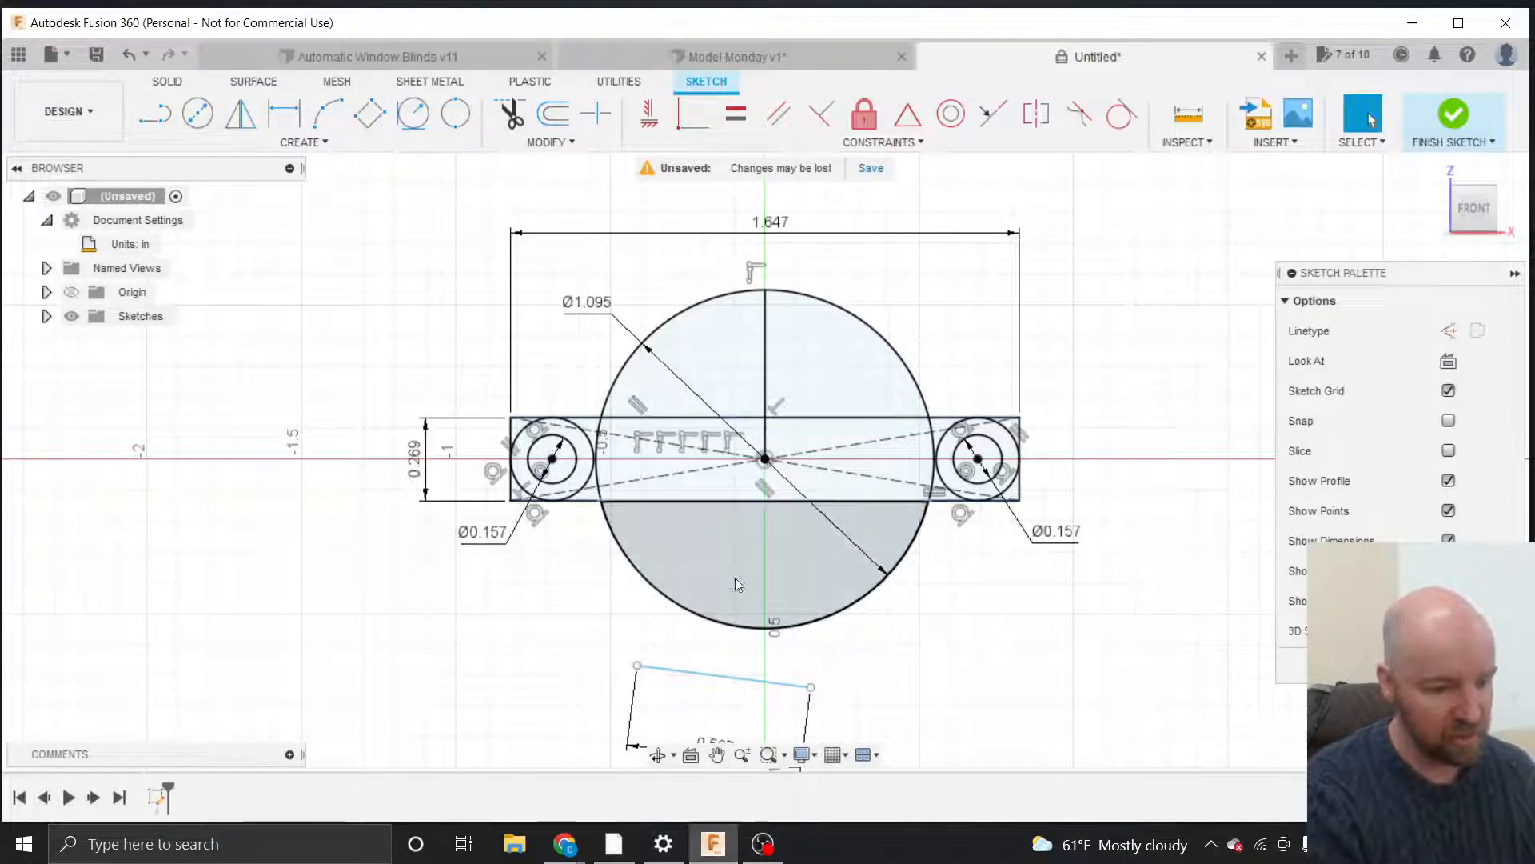
{"action": "left_click", "coordinate": [762, 453]}
{"action": "key", "text": "Escape"}
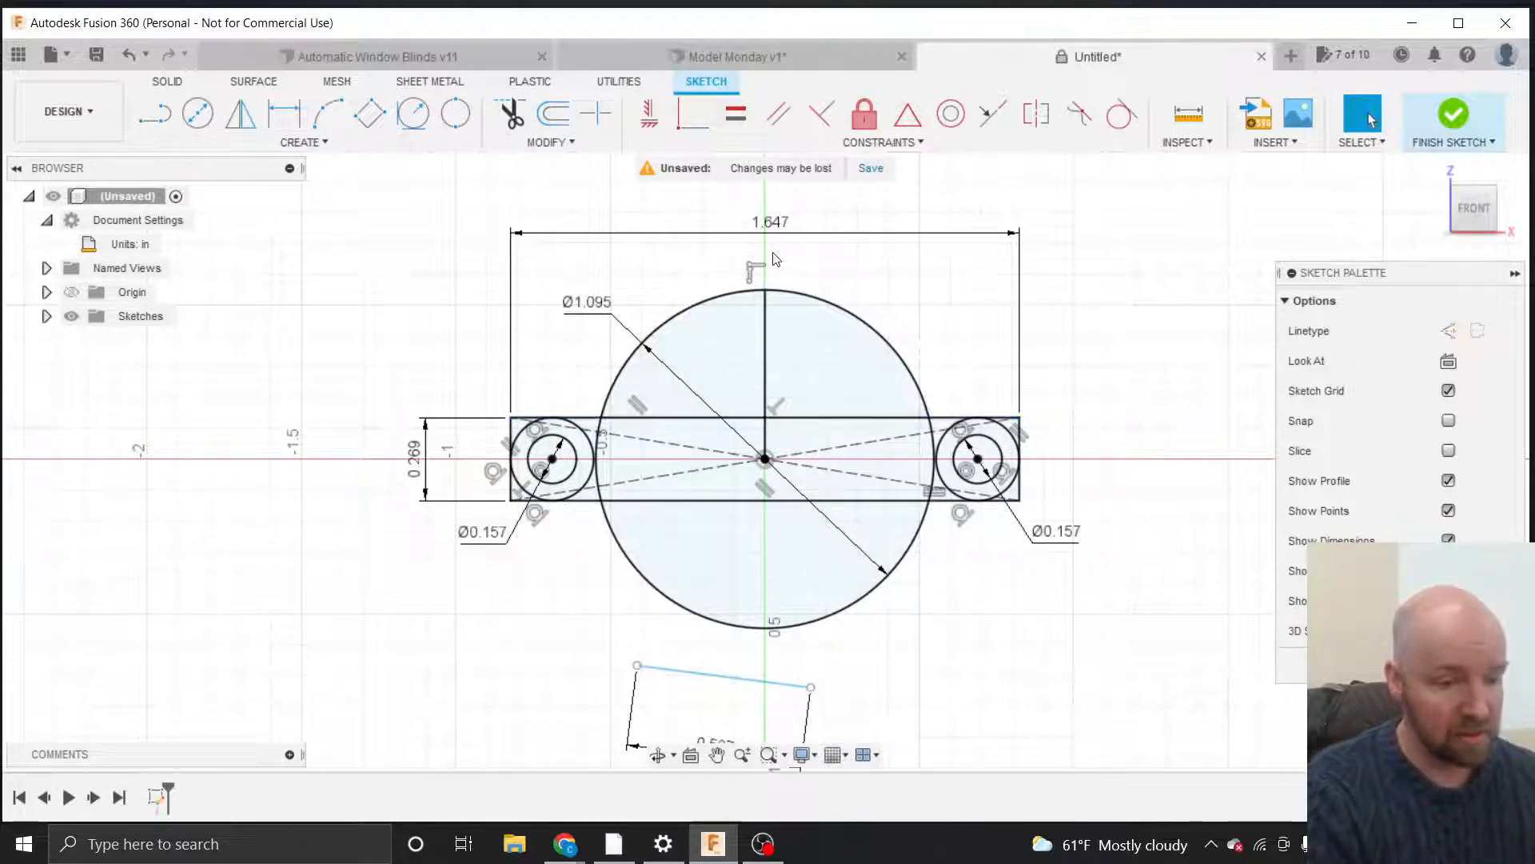
Make the sloping line below the large circle horizontal with a Horizontal/Vertical constraint.
{"action": "left_click", "coordinate": [731, 697]}
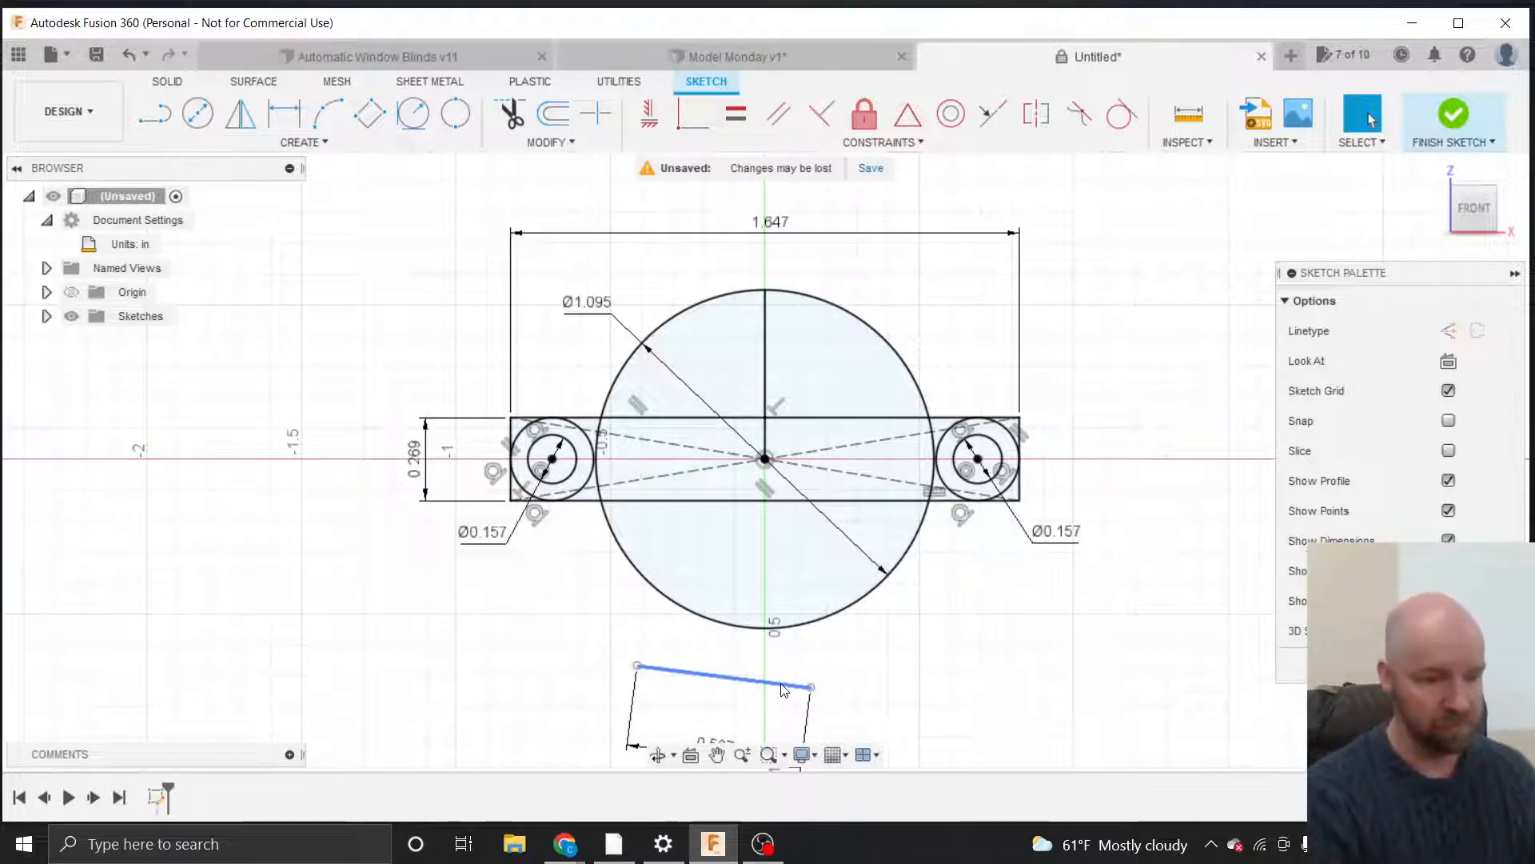
{"action": "left_click", "coordinate": [649, 117]}
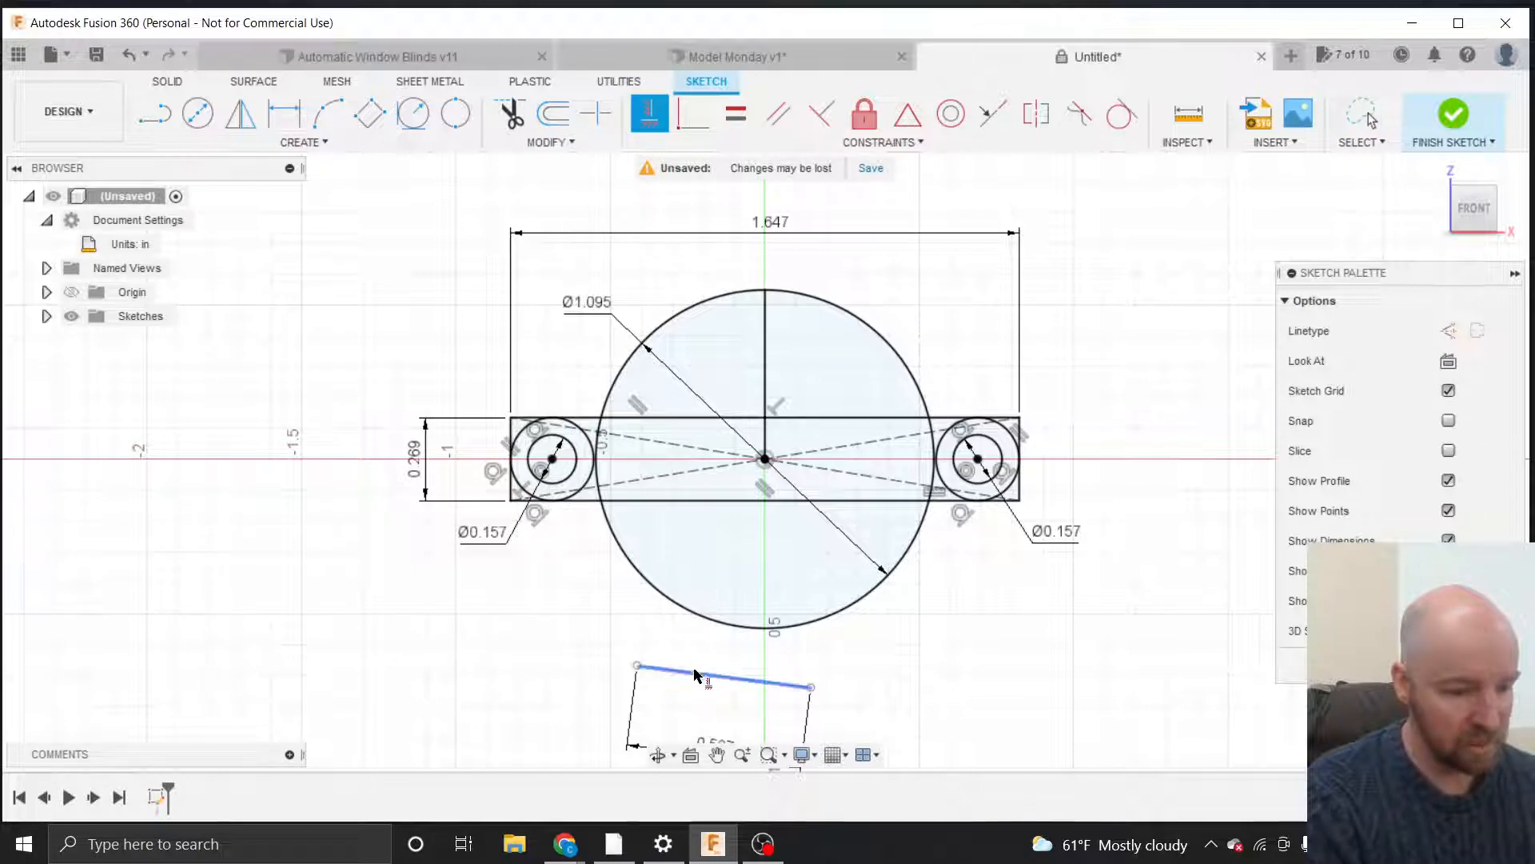
{"action": "left_click", "coordinate": [722, 677]}
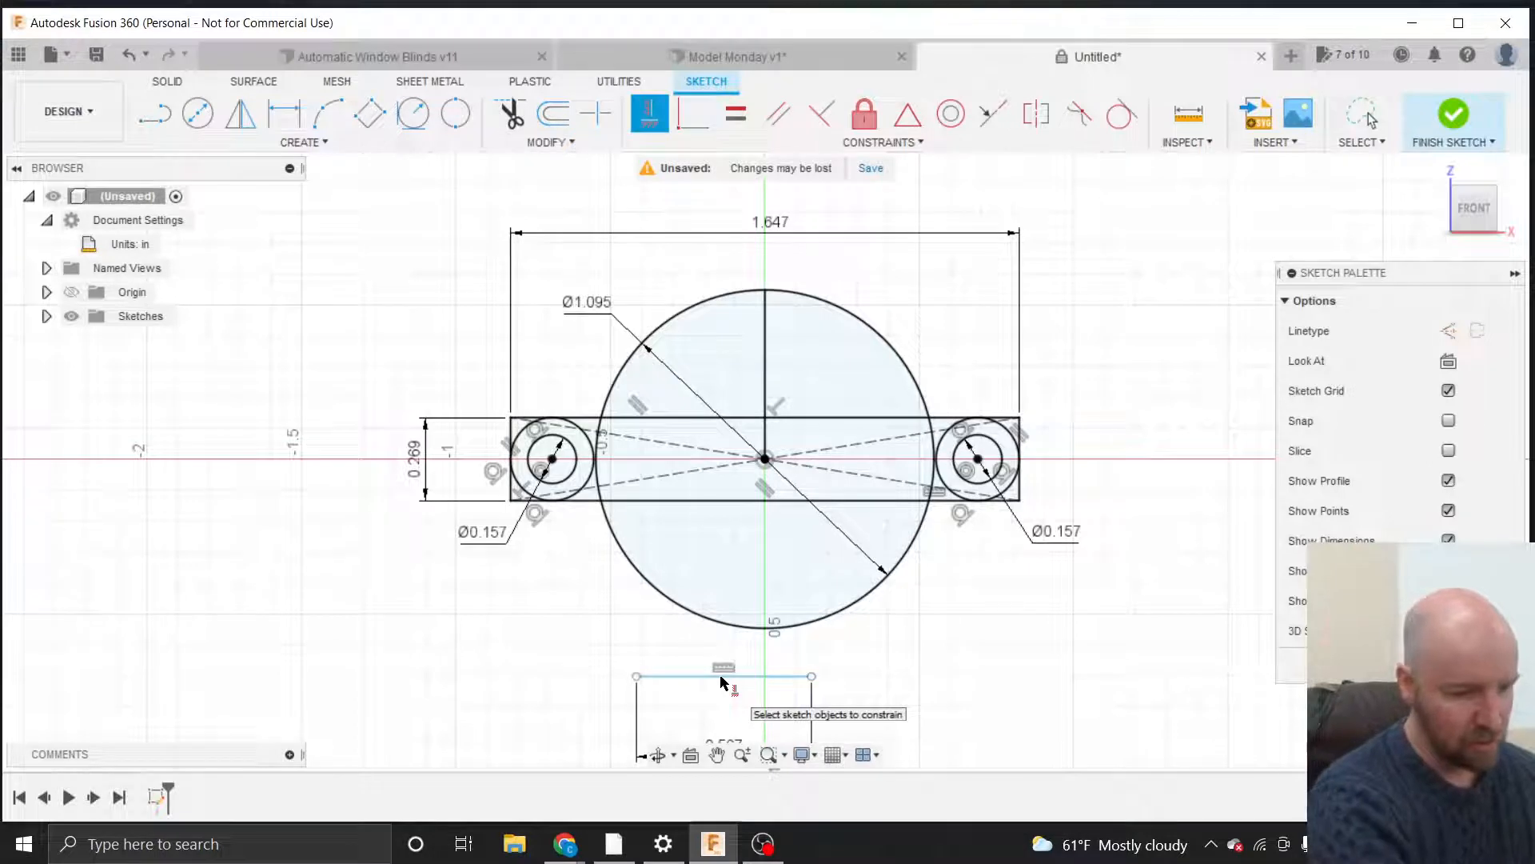
{"action": "left_click", "coordinate": [870, 141]}
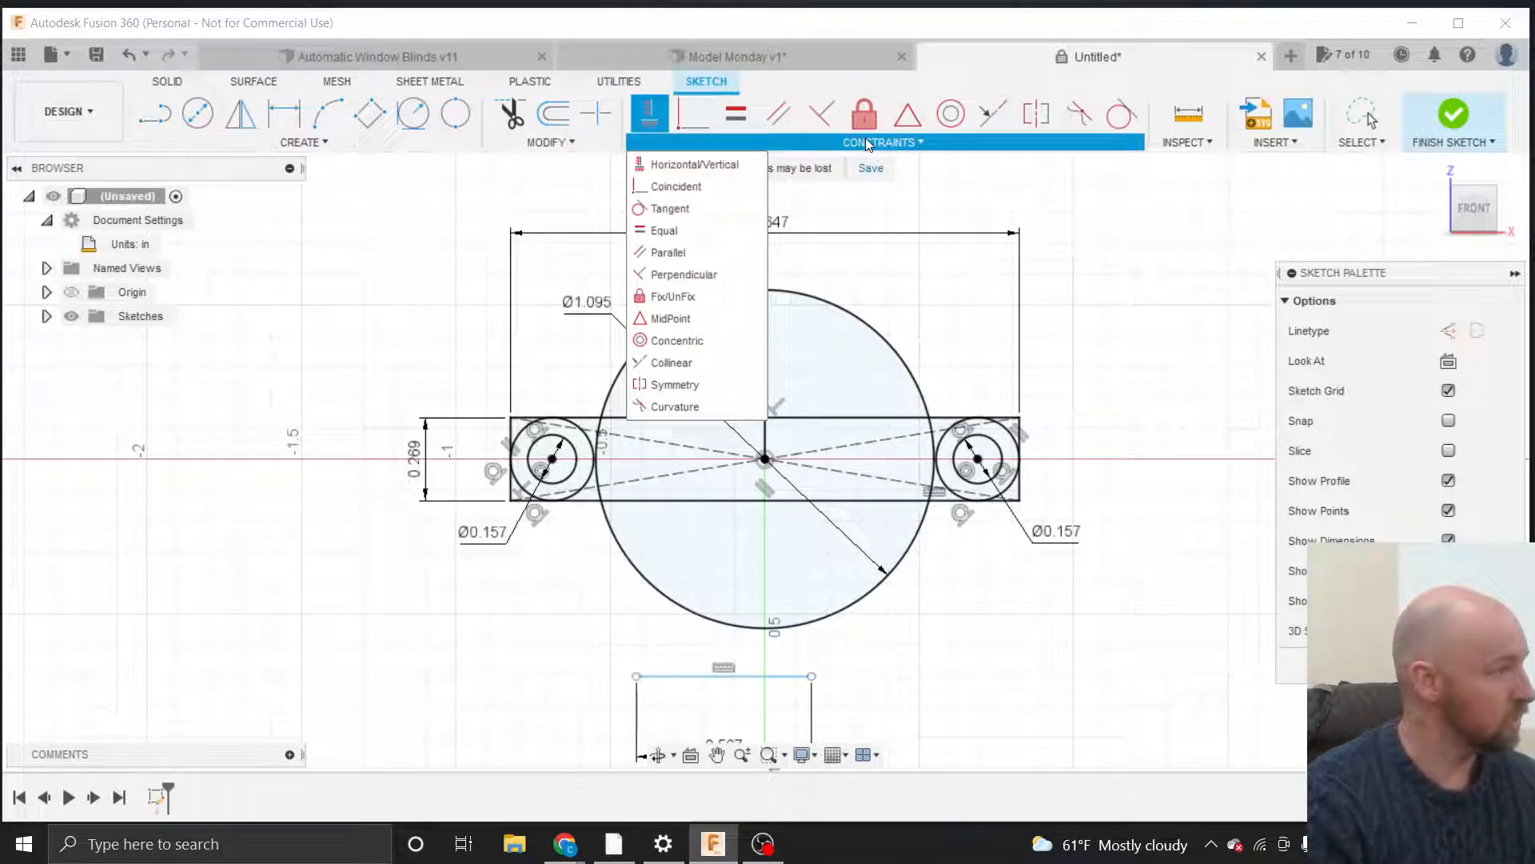
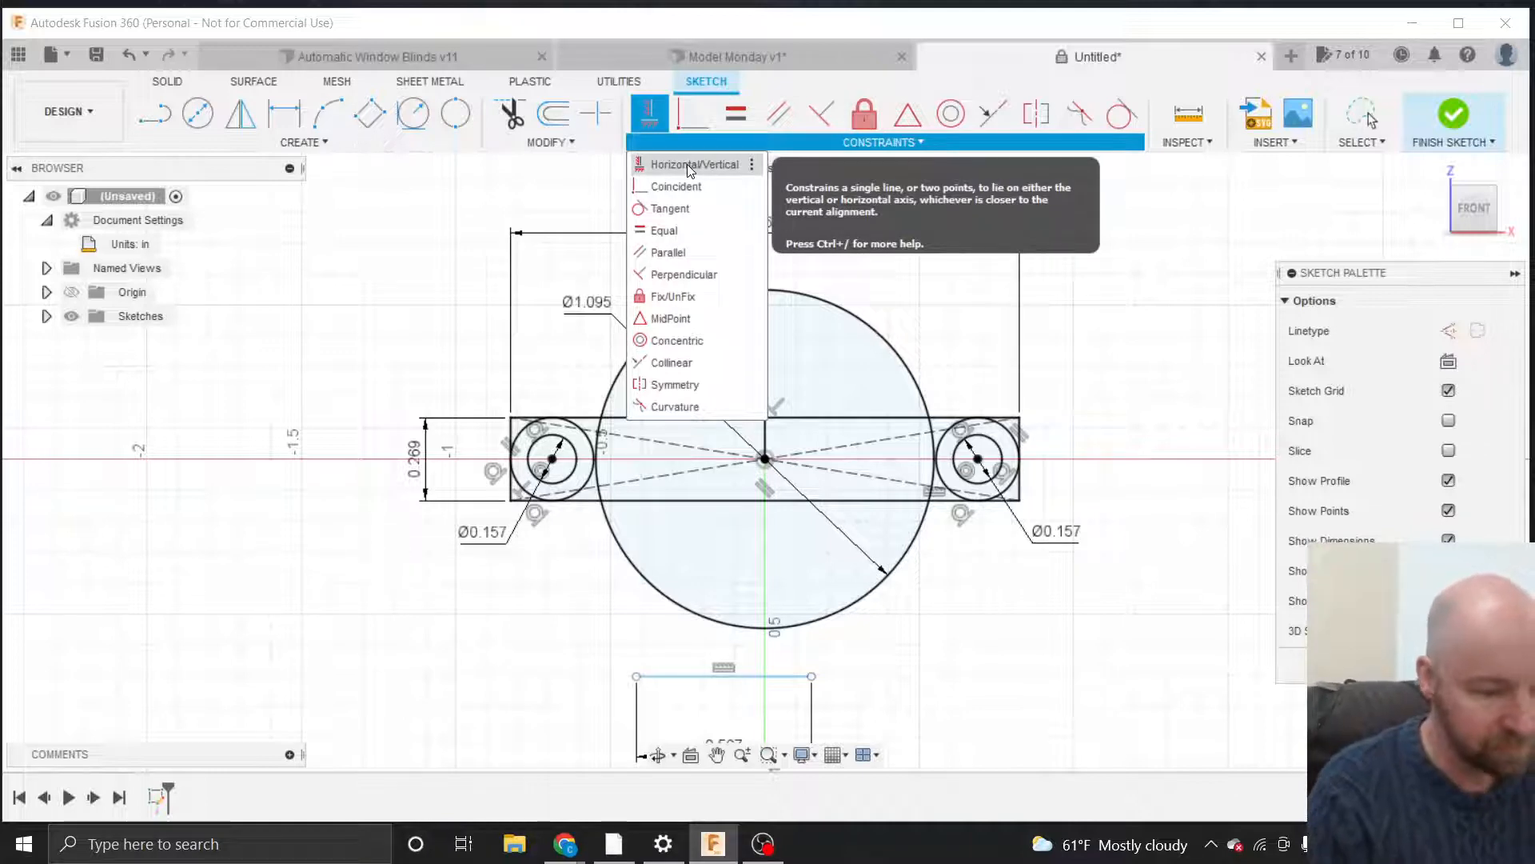
{"action": "left_click", "coordinate": [688, 165]}
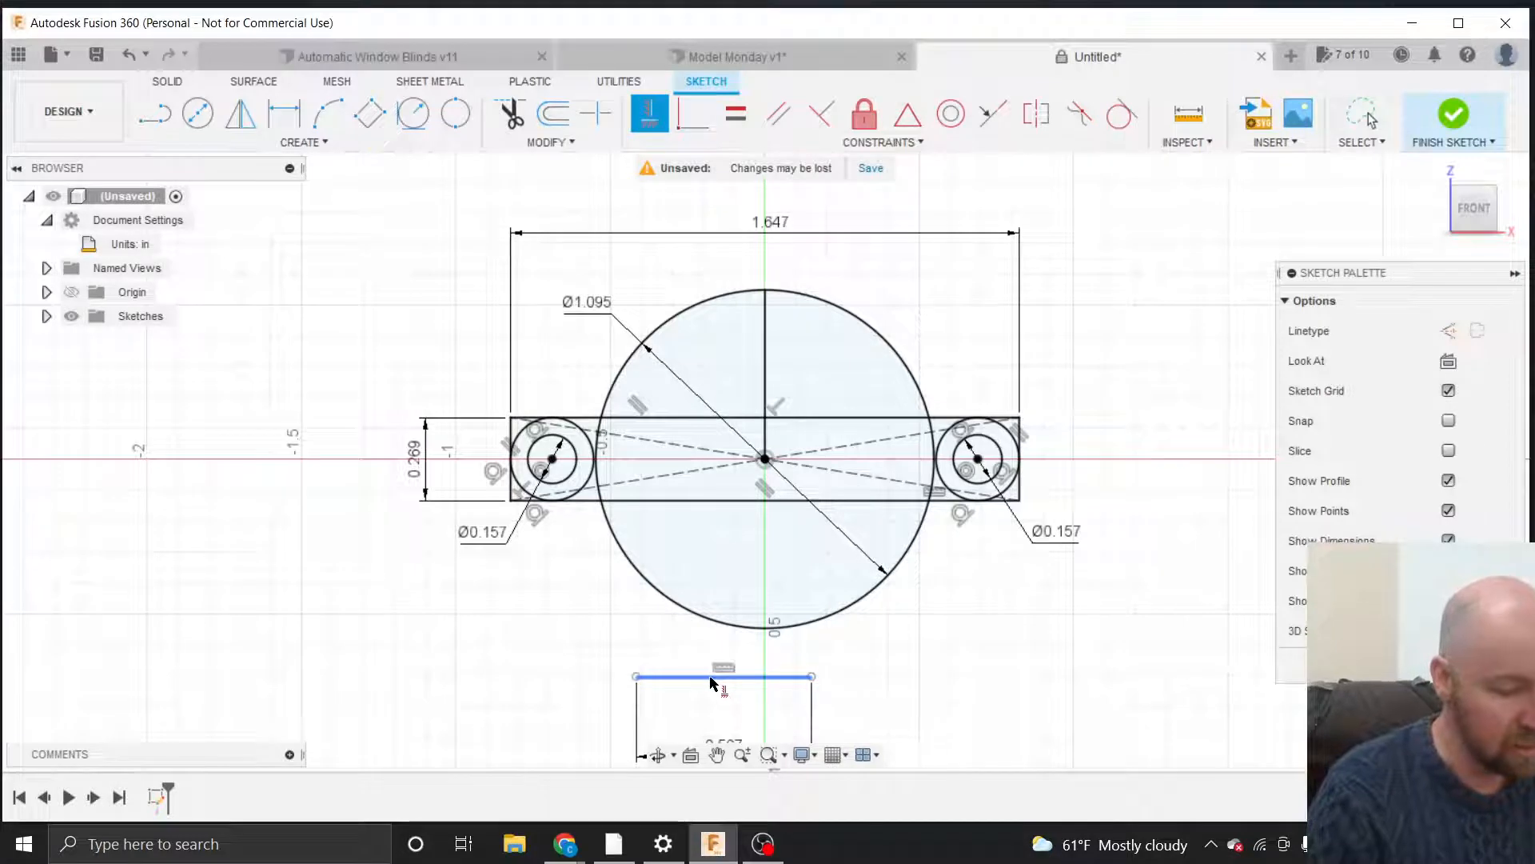
{"action": "key", "text": "Escape"}
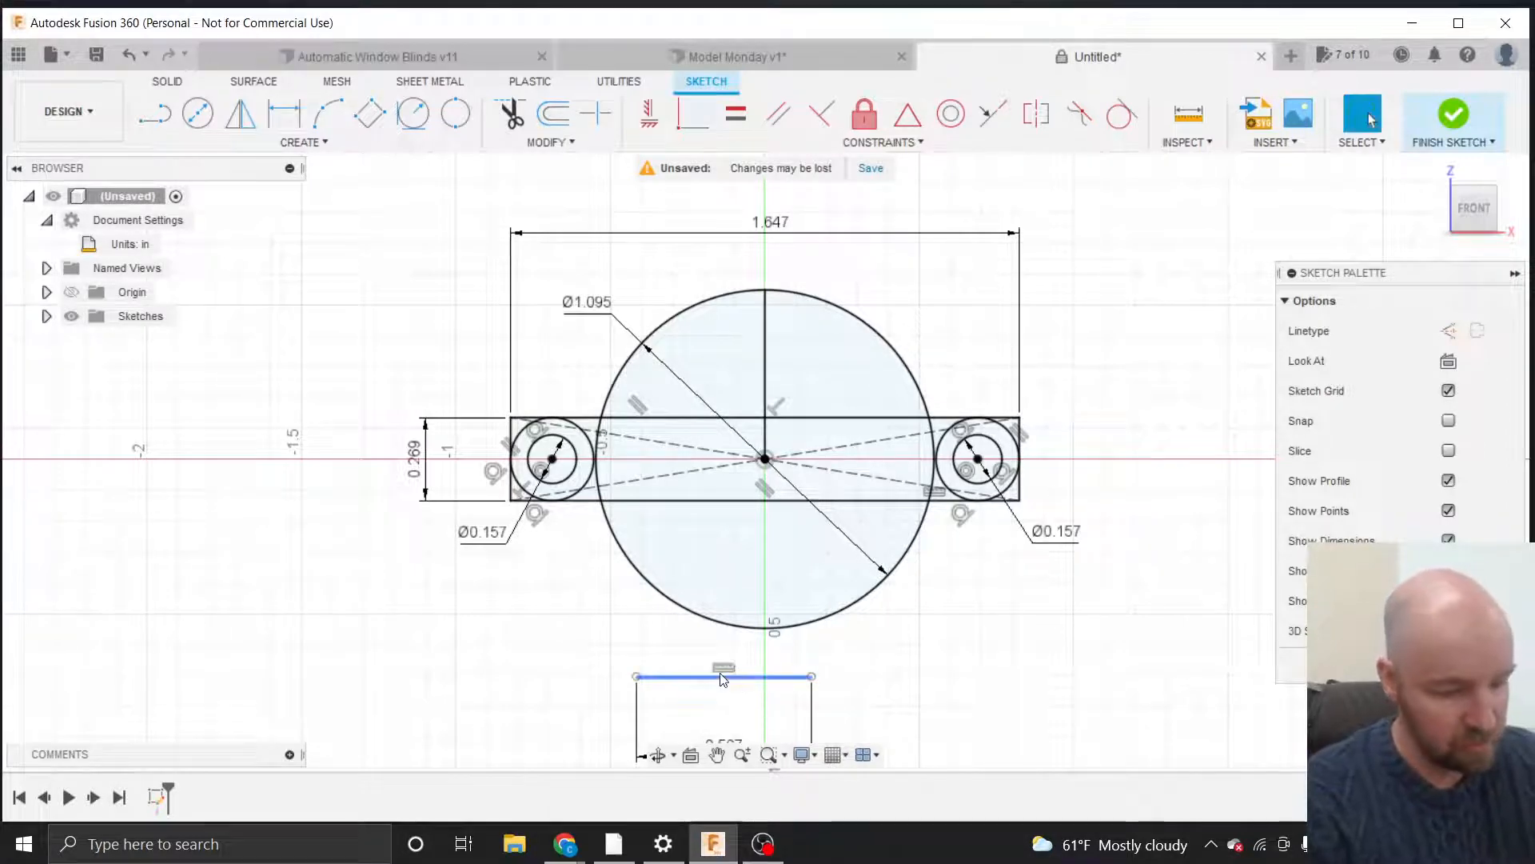
Delete the lower line's horizontal constraint and apply the Horizontal/Vertical constraint to that line again.
{"action": "left_click", "coordinate": [722, 669]}
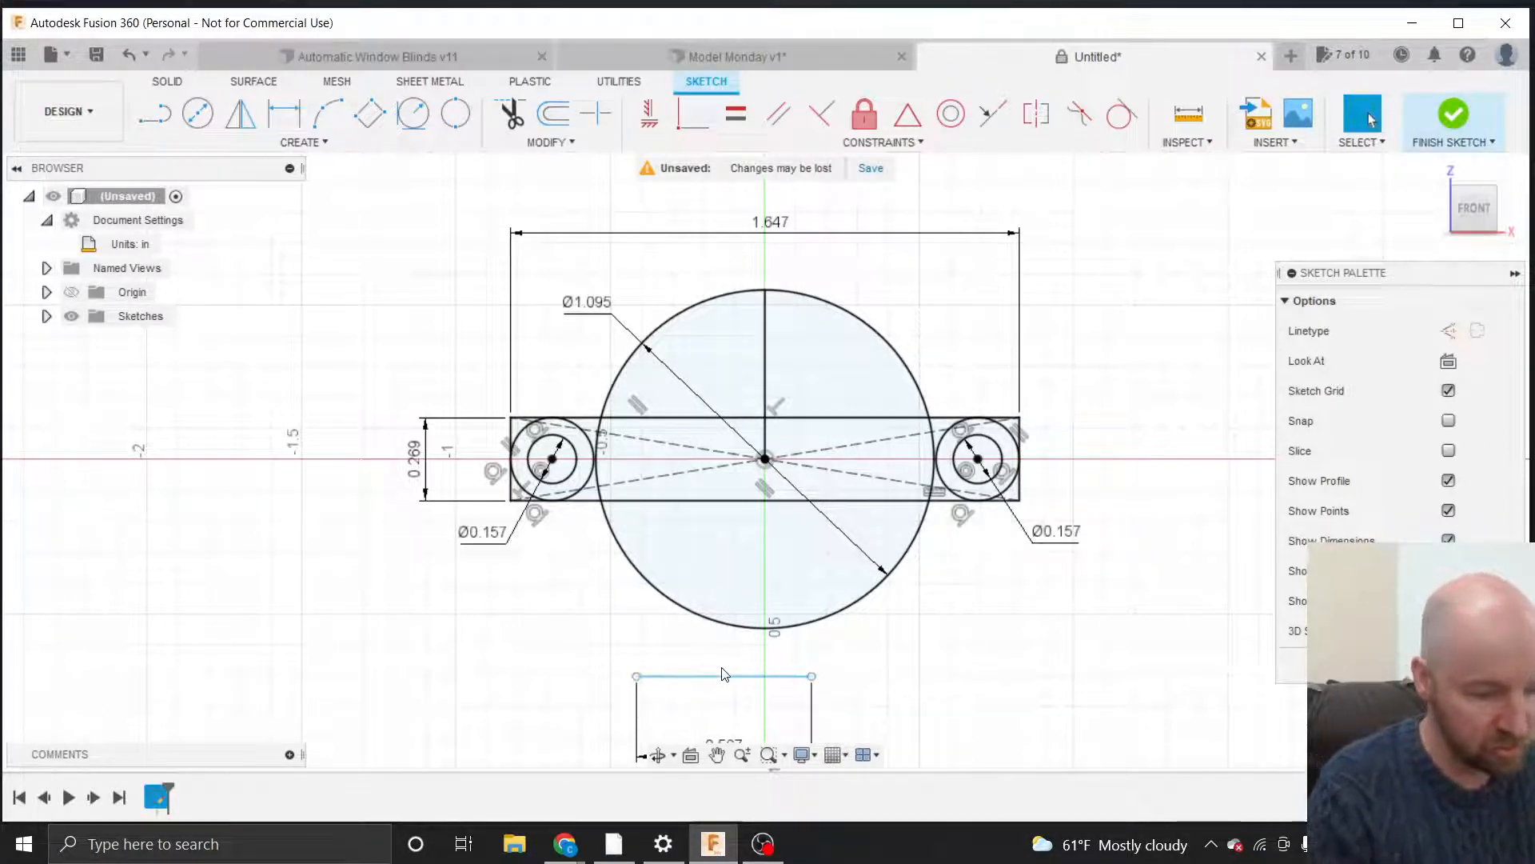
{"action": "key", "text": "Delete"}
{"action": "left_click", "coordinate": [648, 116]}
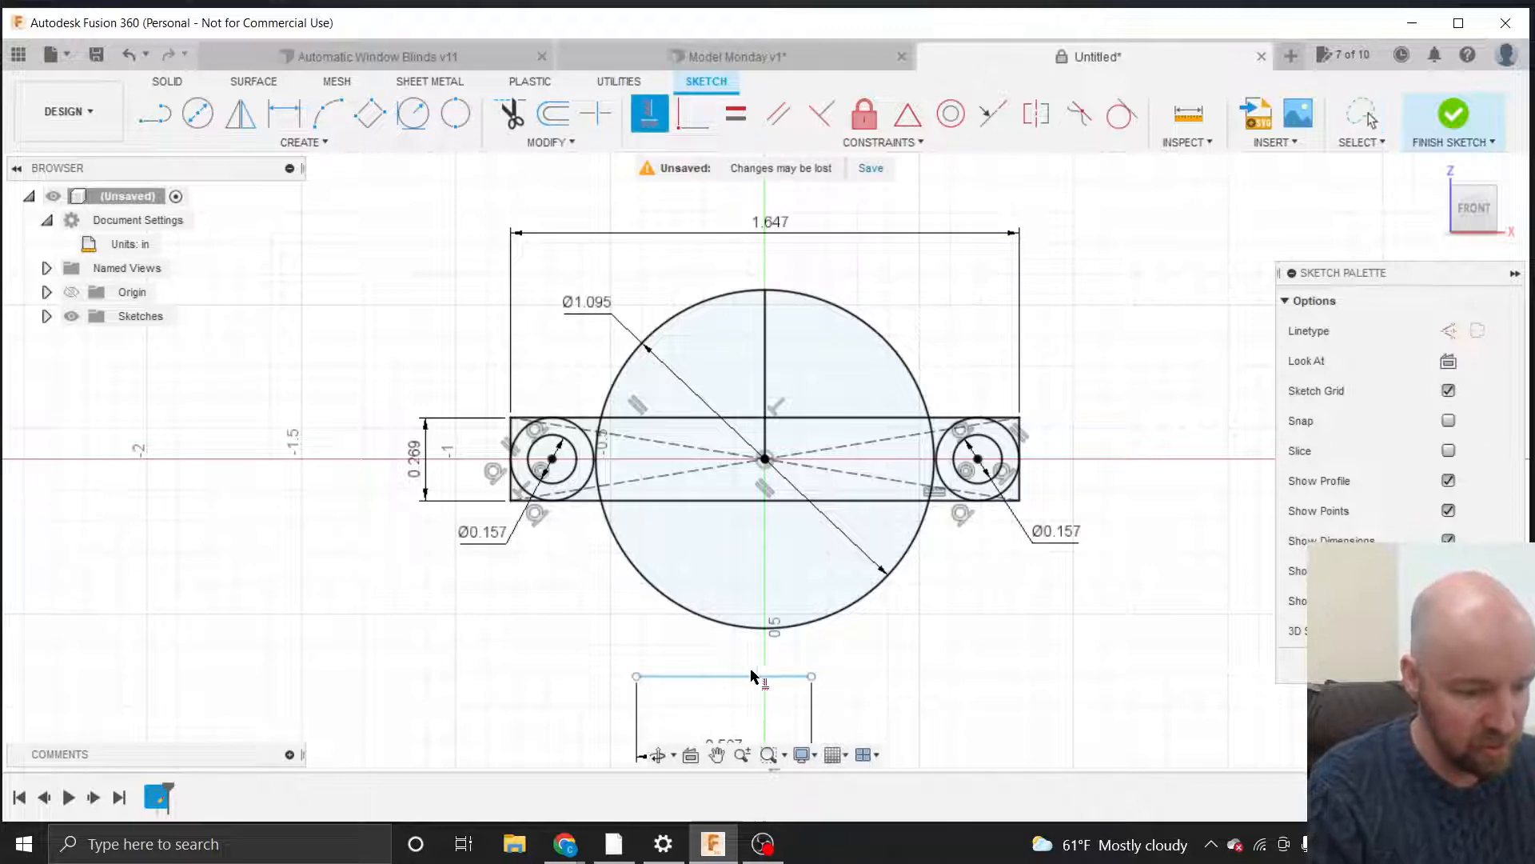
{"action": "left_click", "coordinate": [722, 678]}
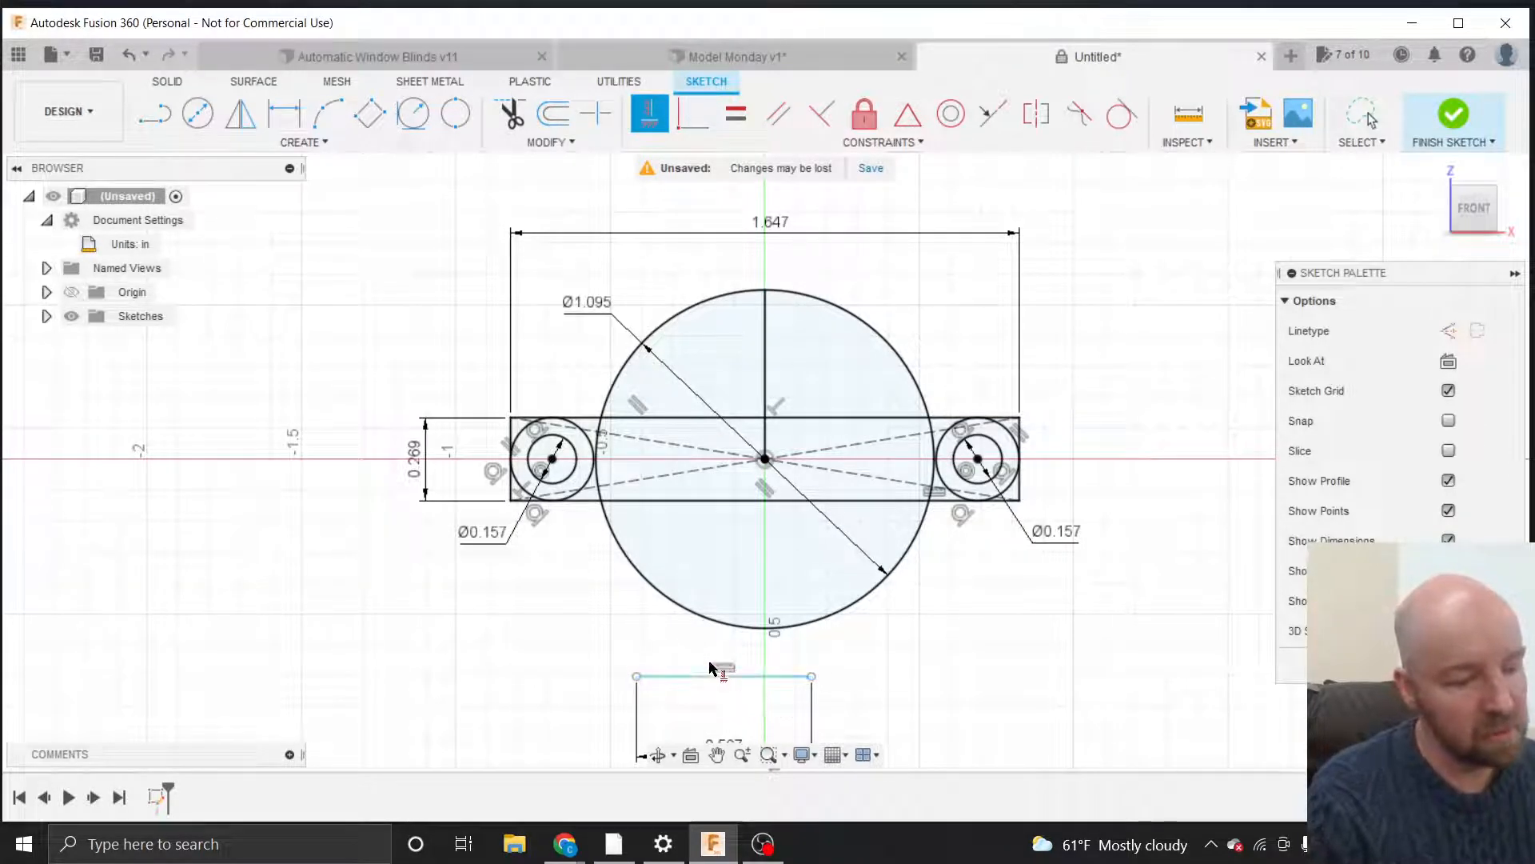
Place a sketch point at the midpoint of the 0.567 in line below the large circle.
{"action": "left_click", "coordinate": [320, 148]}
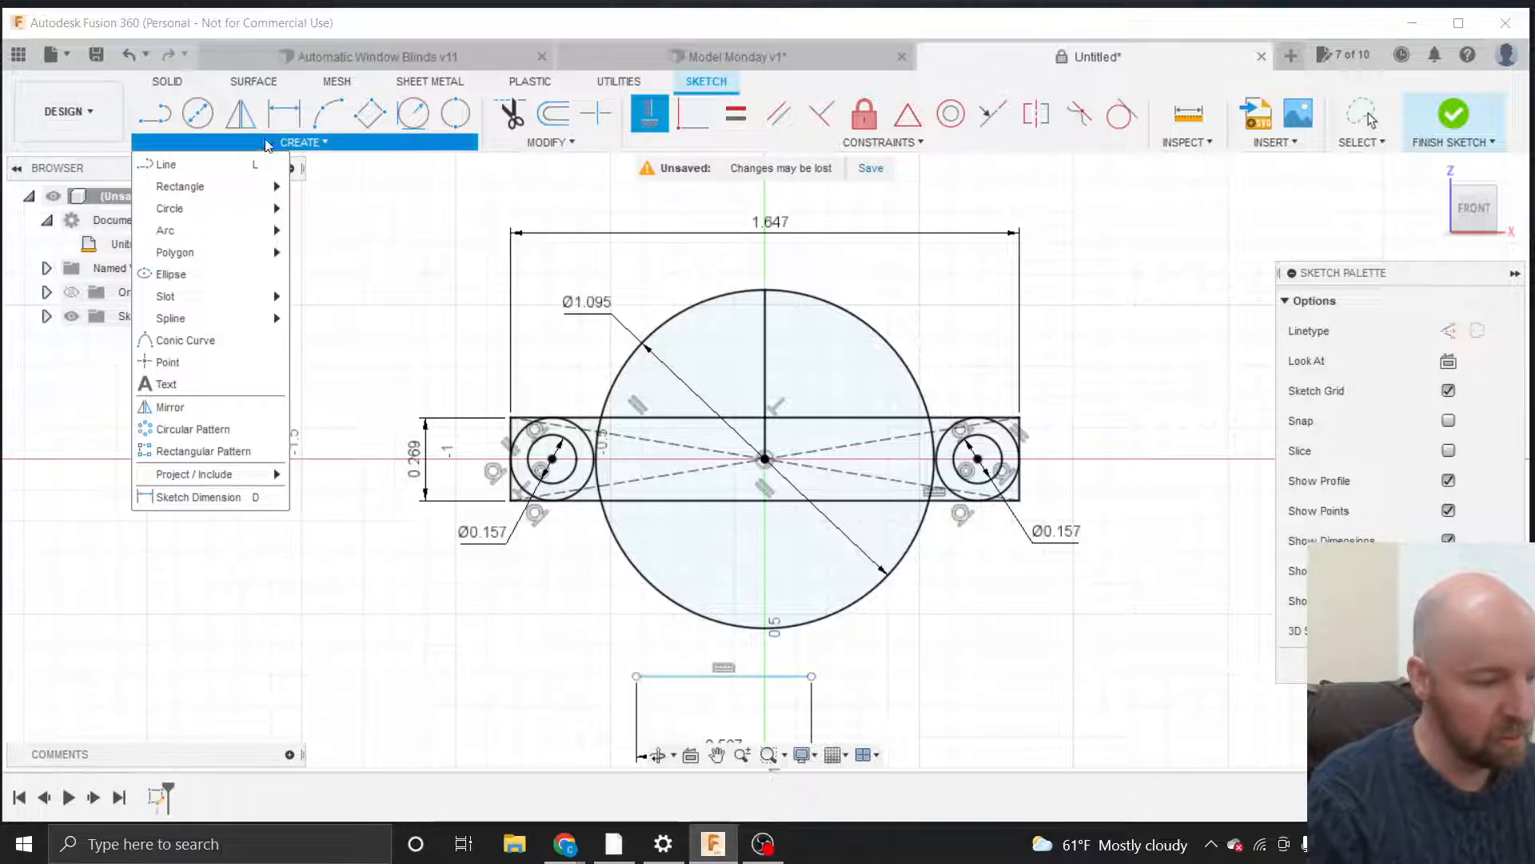
{"action": "left_click", "coordinate": [192, 366]}
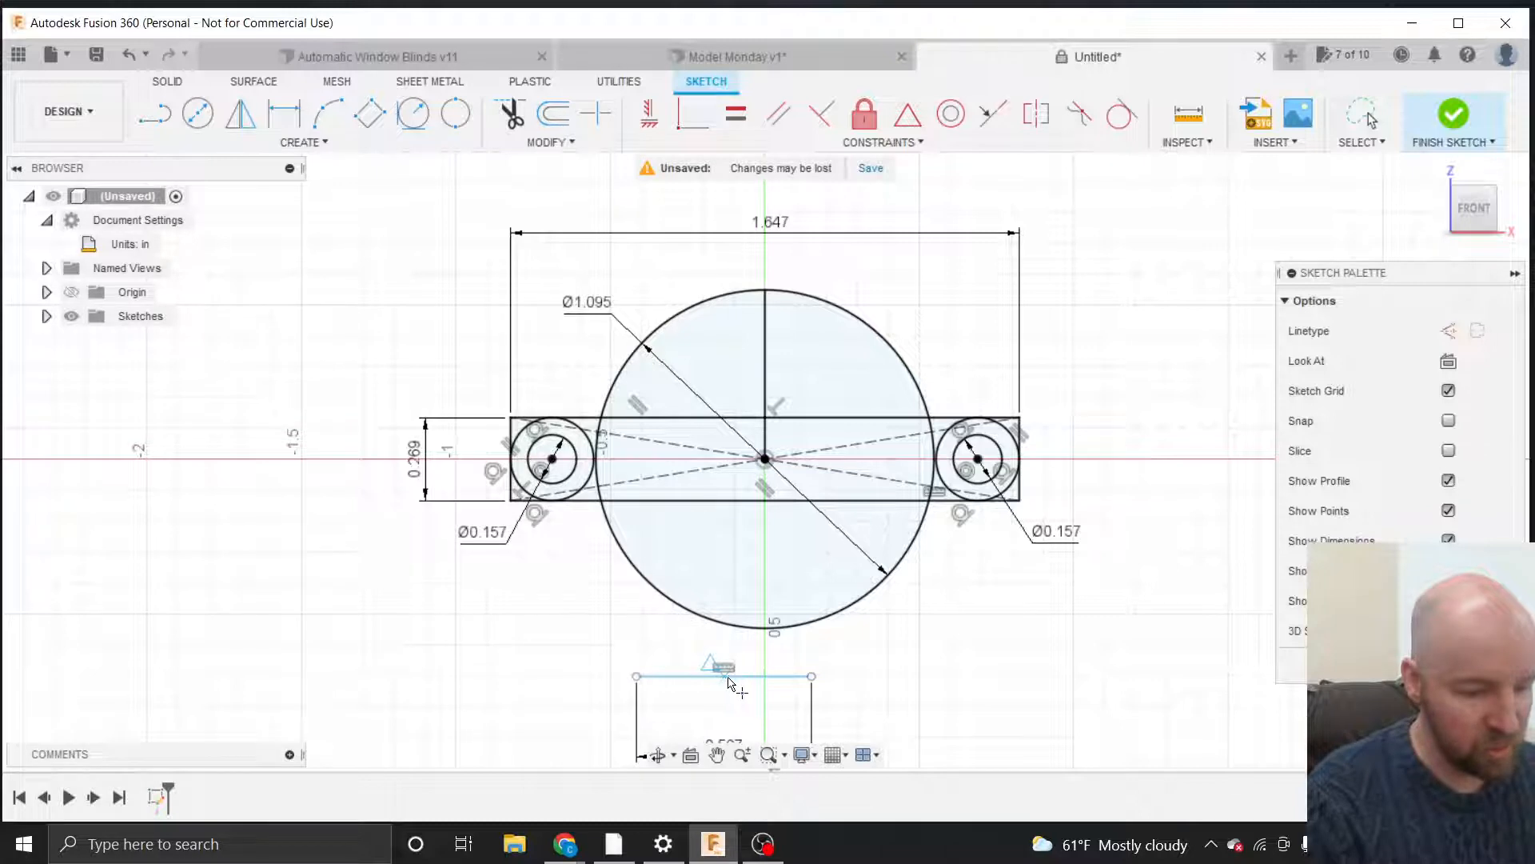
{"action": "scroll", "coordinate": [722, 681], "scroll_direction": "up", "scroll_amount": 5}
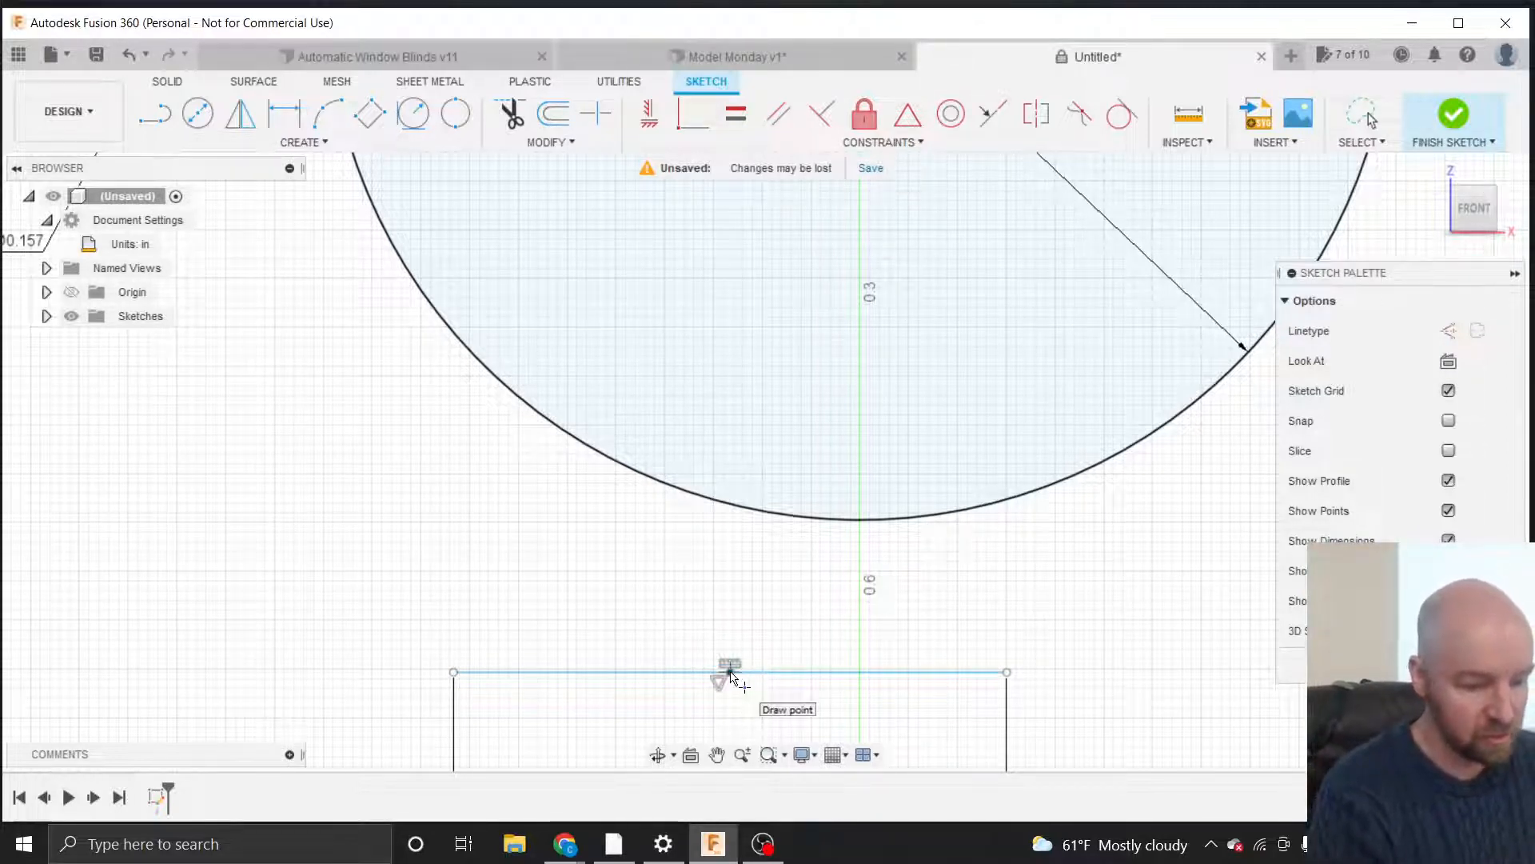
{"action": "scroll", "coordinate": [678, 718], "scroll_direction": "down", "scroll_amount": 4}
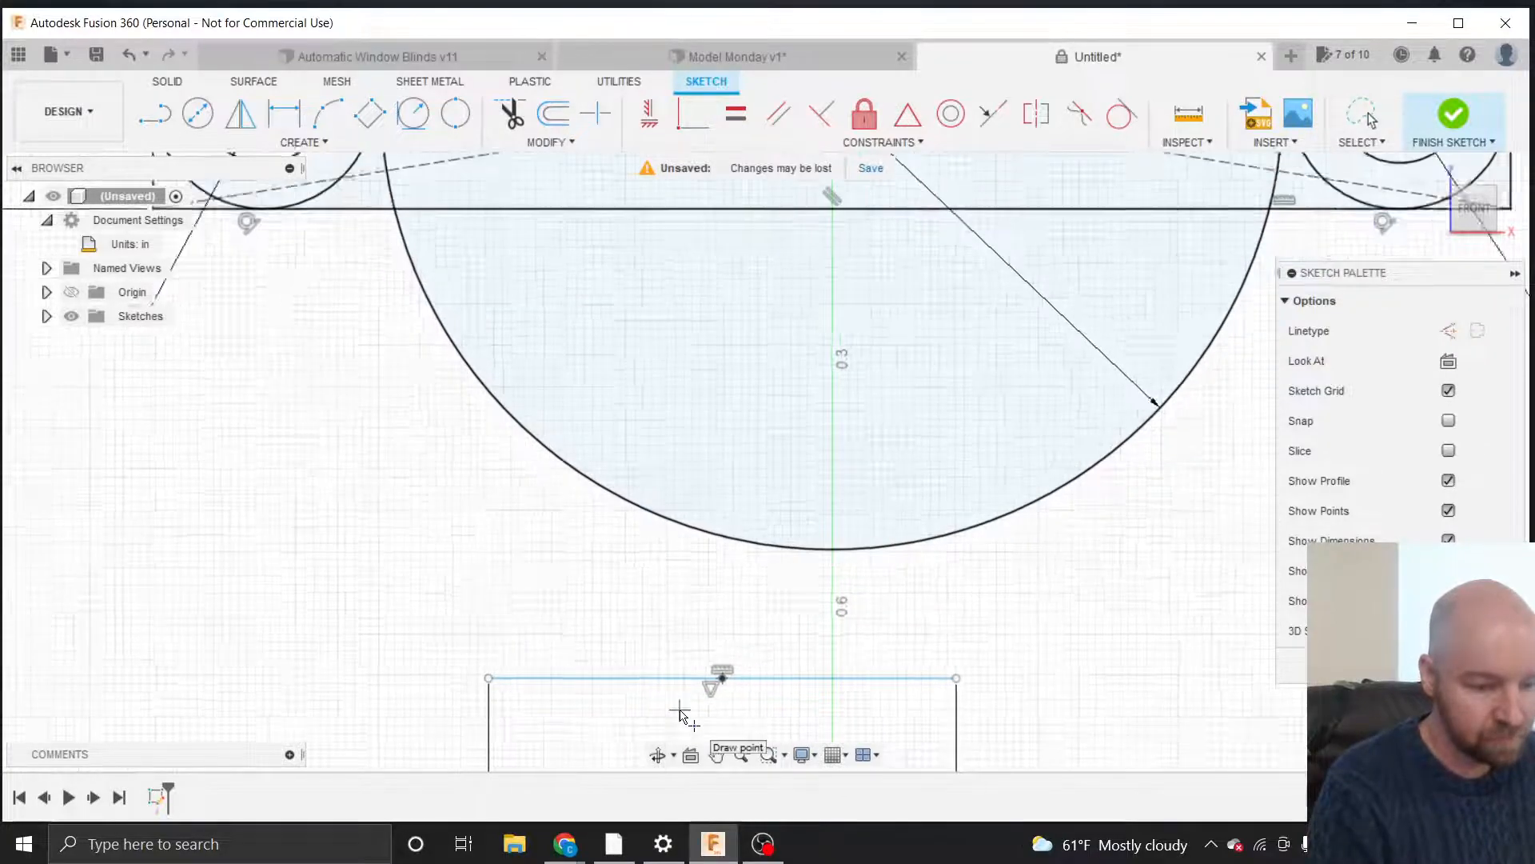
{"action": "scroll", "coordinate": [678, 704], "scroll_direction": "down", "scroll_amount": 3}
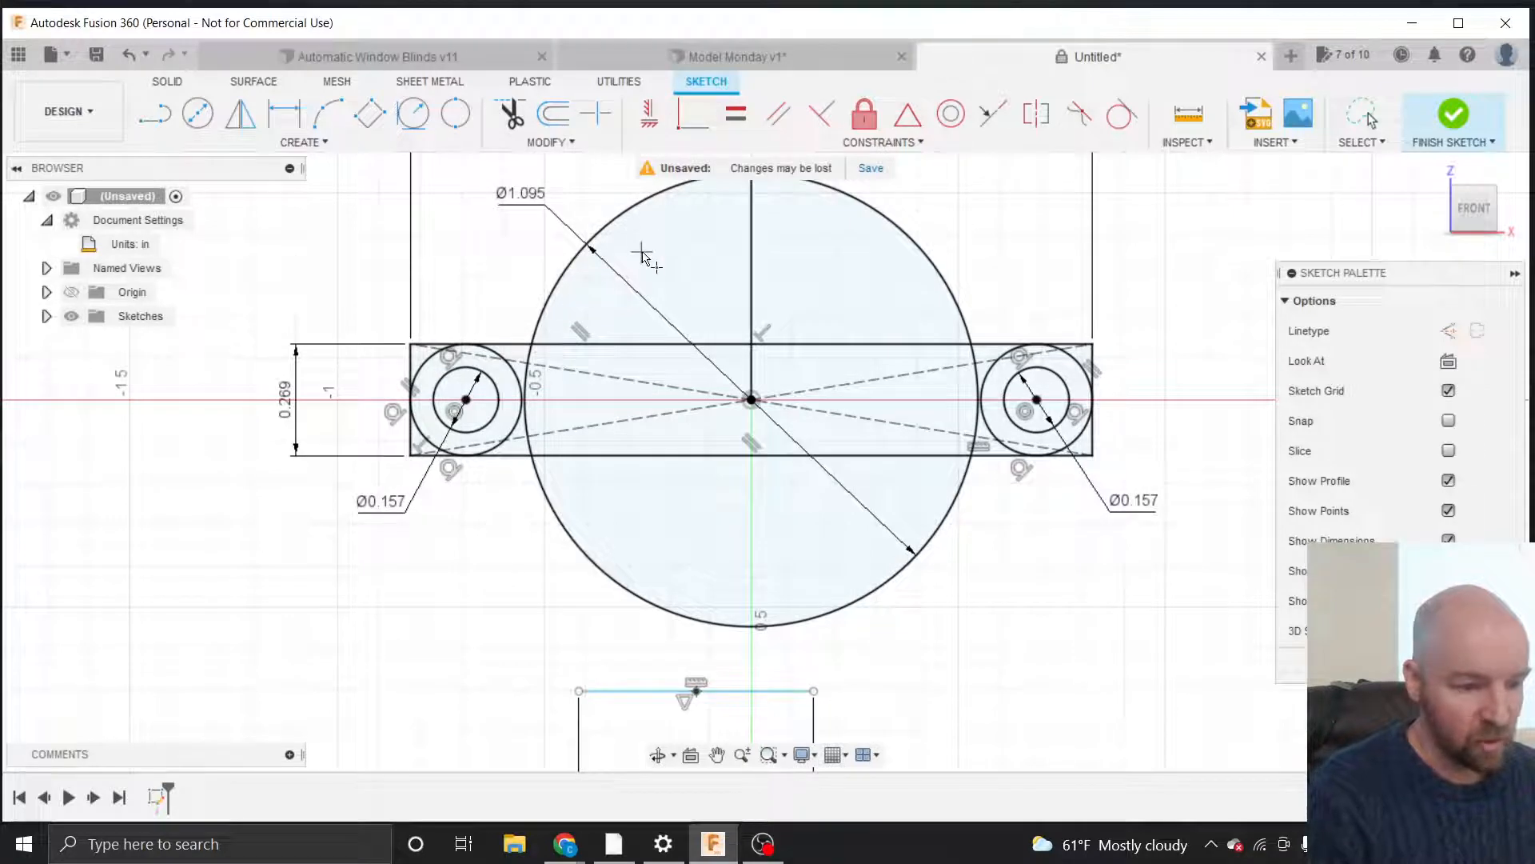
Align the lower line's midpoint vertically with the sketch origin using a Horizontal/Vertical constraint.
{"action": "left_click", "coordinate": [651, 120]}
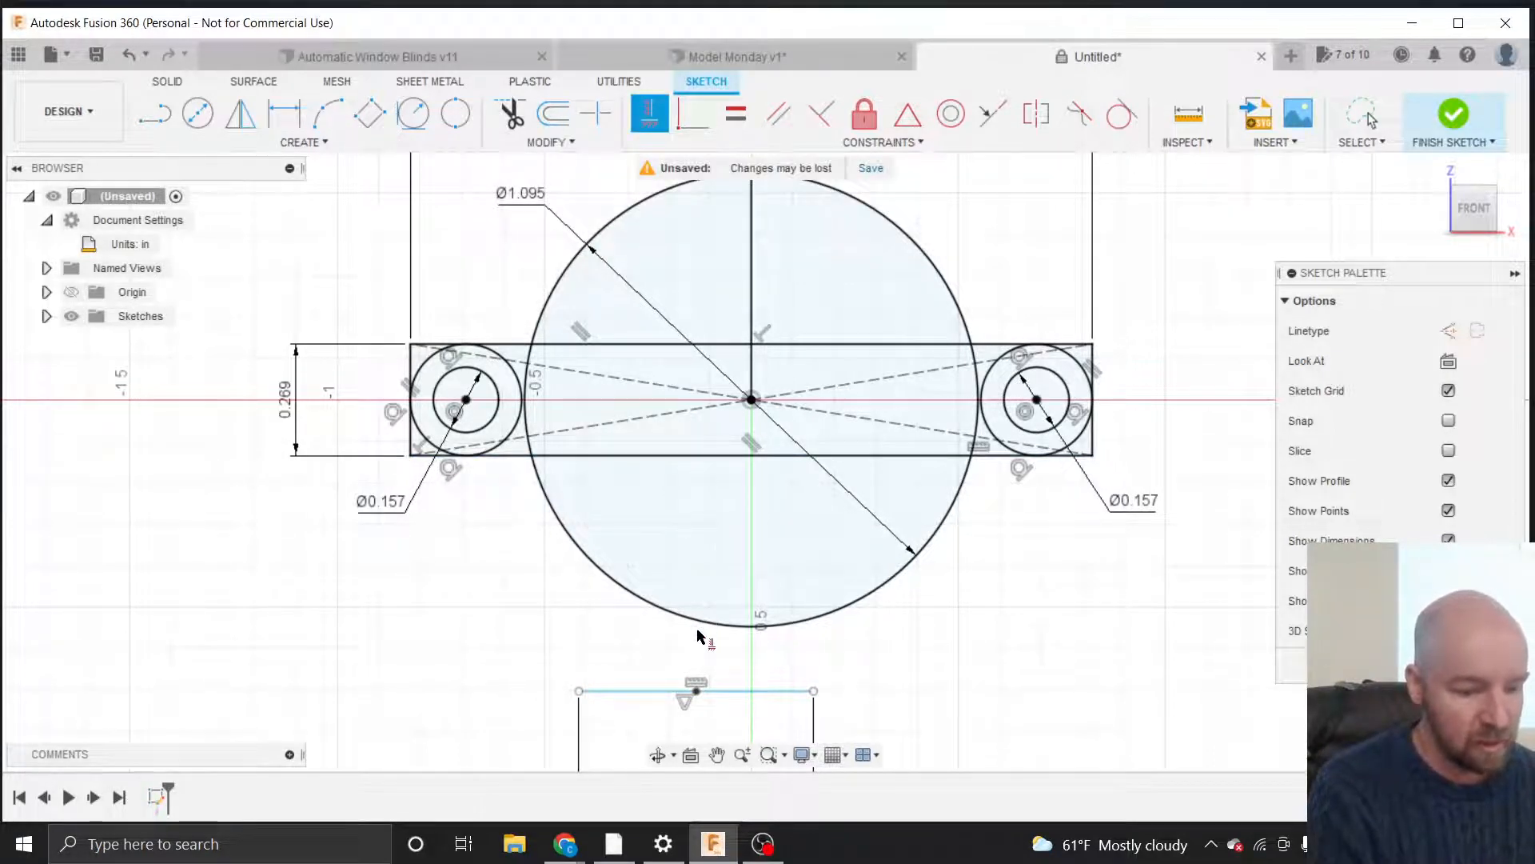
{"action": "left_click", "coordinate": [697, 692]}
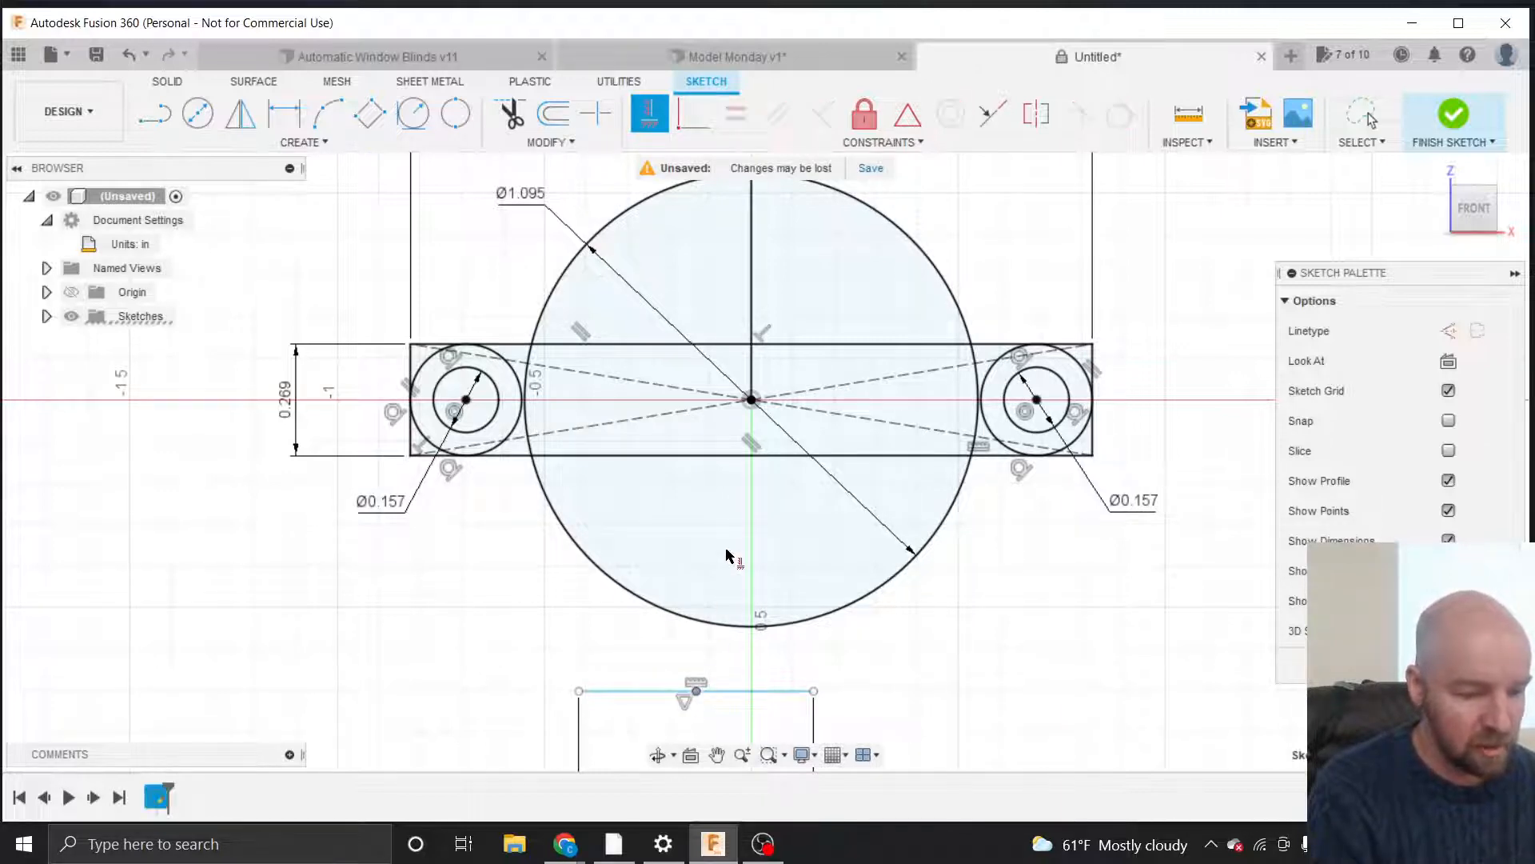
{"action": "left_click", "coordinate": [752, 400]}
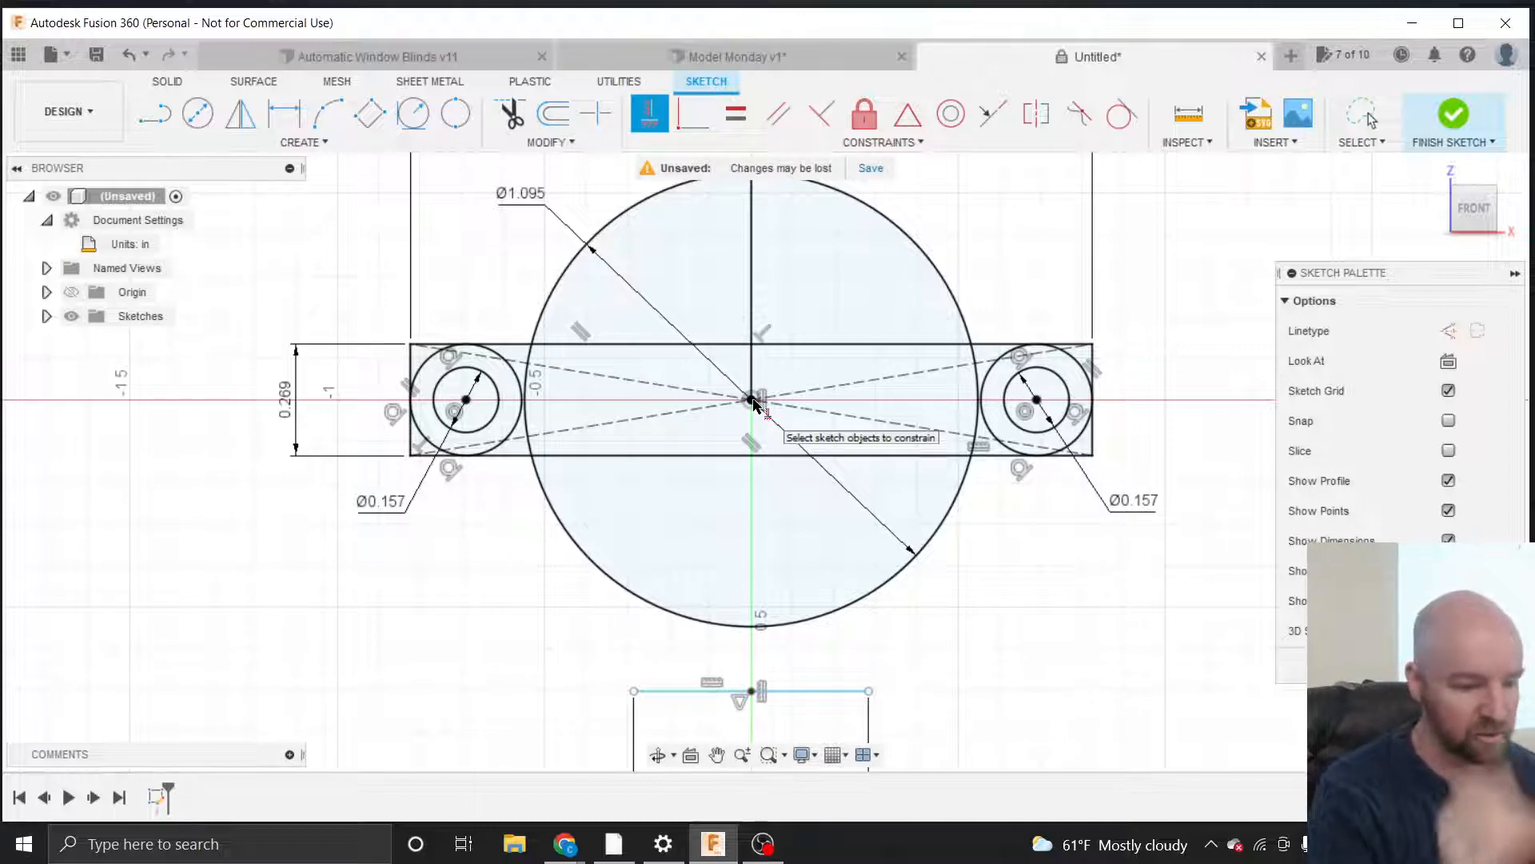
{"action": "scroll", "coordinate": [523, 568], "scroll_direction": "down", "scroll_amount": 3}
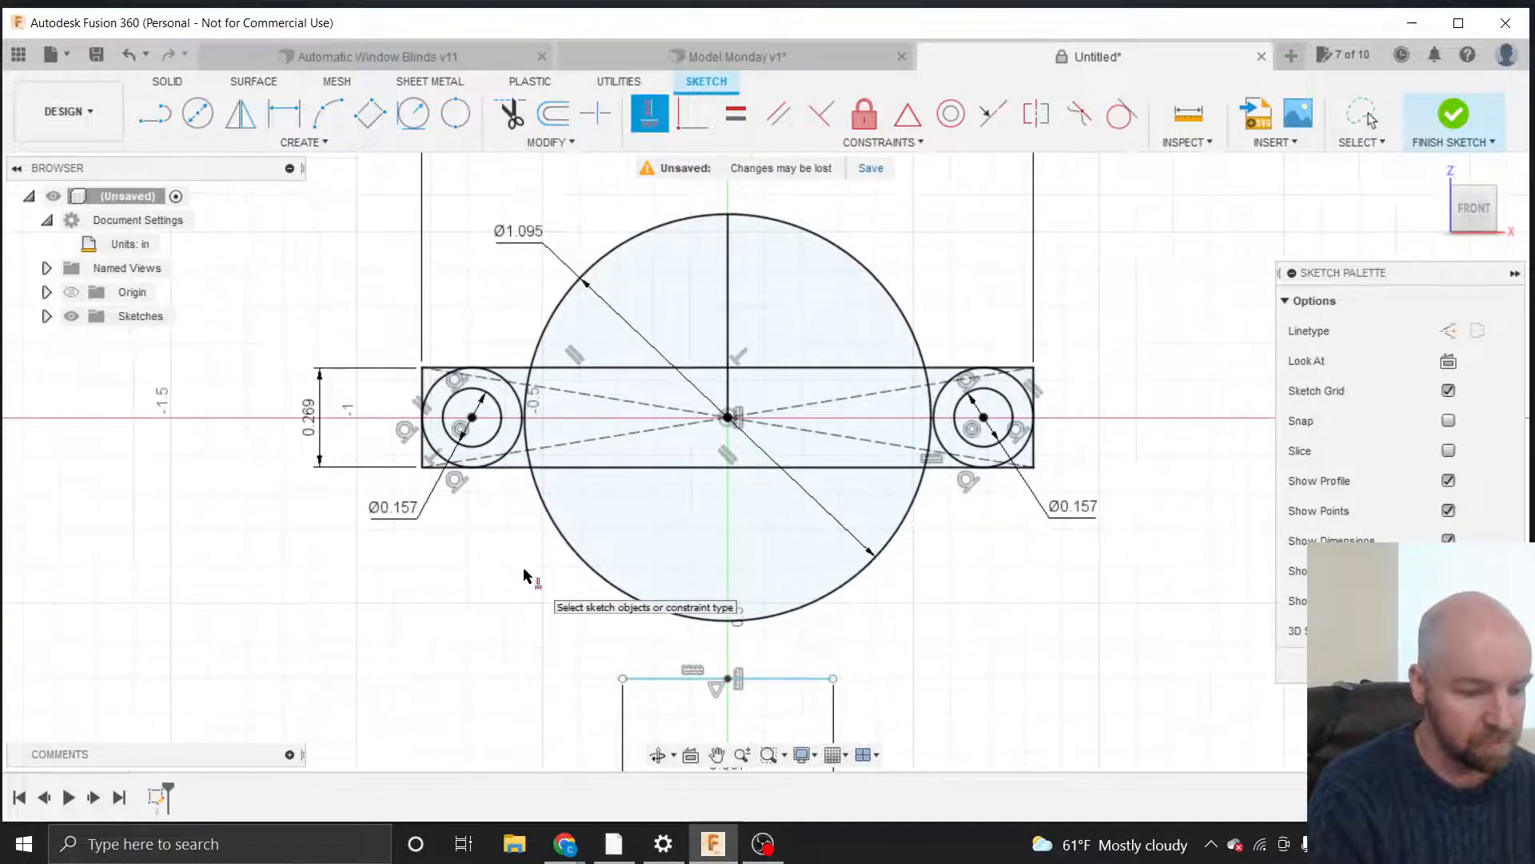
{"action": "scroll", "coordinate": [826, 645], "scroll_direction": "down", "scroll_amount": 2}
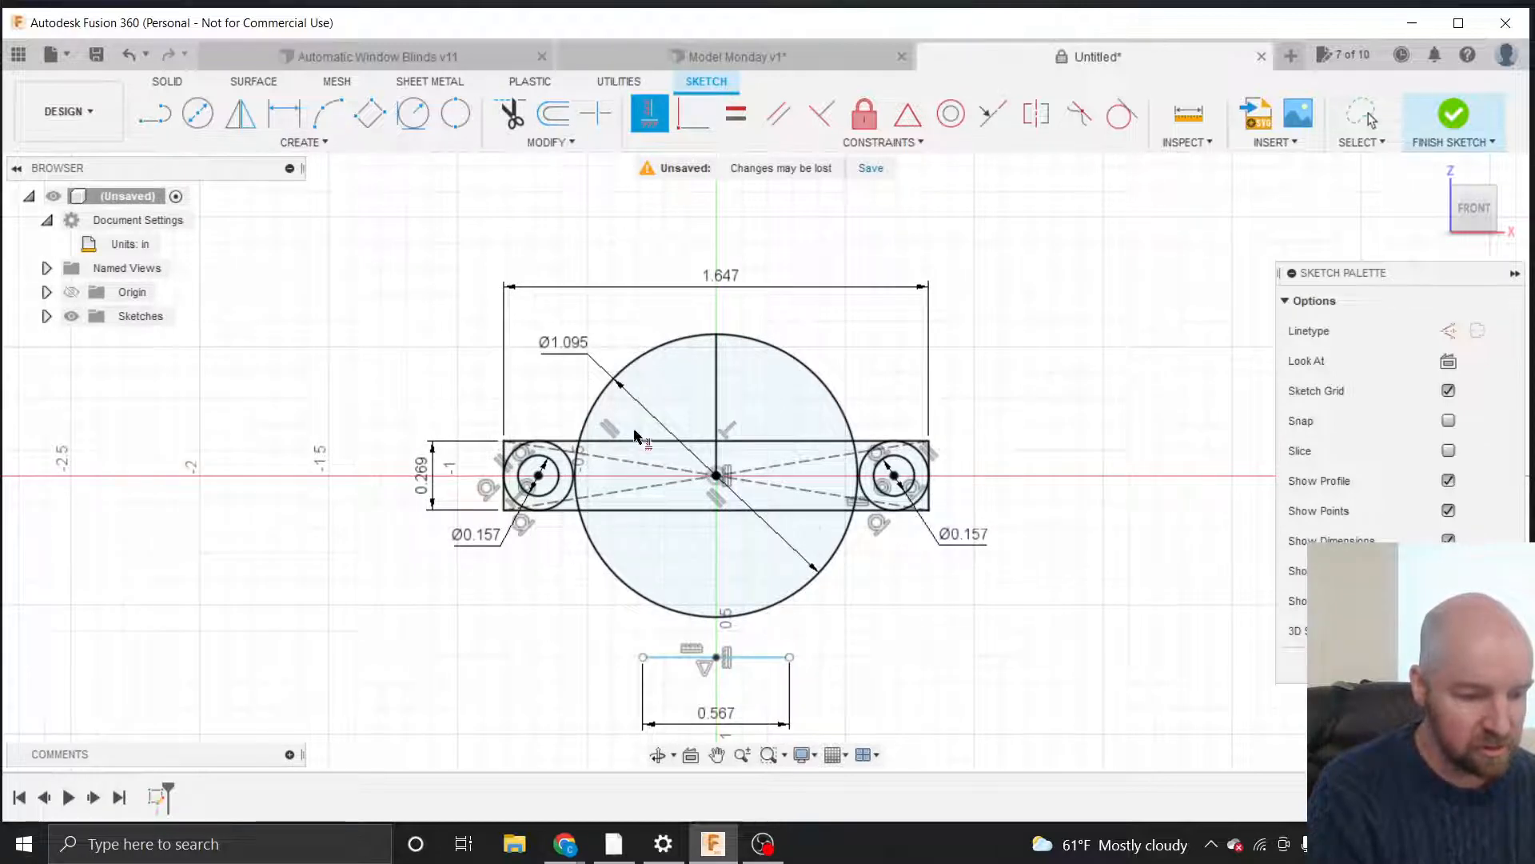
{"action": "scroll", "coordinate": [685, 646], "scroll_direction": "up", "scroll_amount": 1}
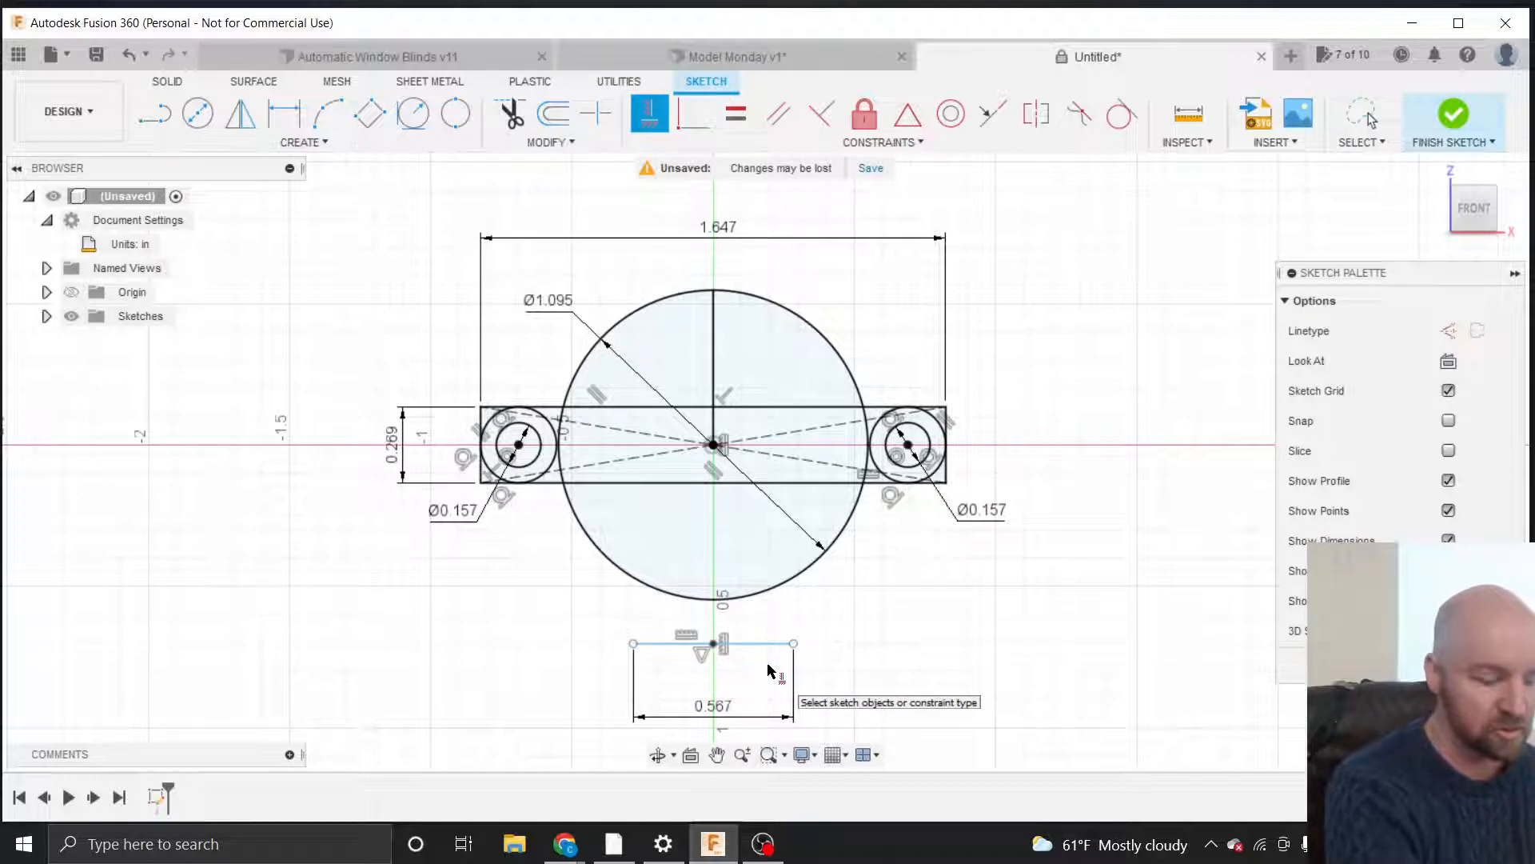
{"action": "key", "text": "Escape"}
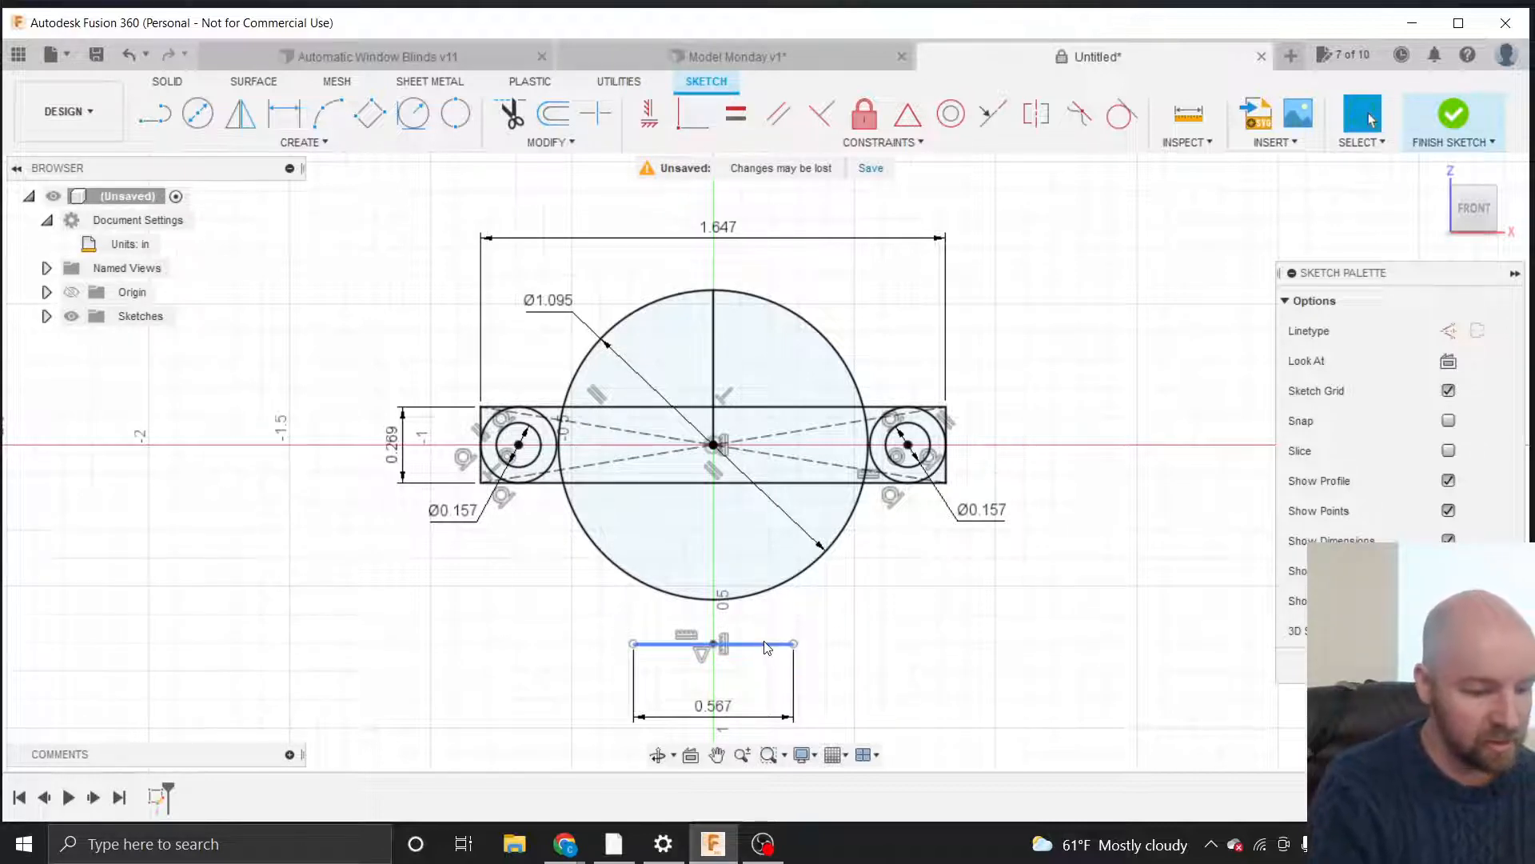
Dimension the vertical distance from the top of the large circle to the lower horizontal line as 1.21 in.
{"action": "left_click", "coordinate": [766, 644]}
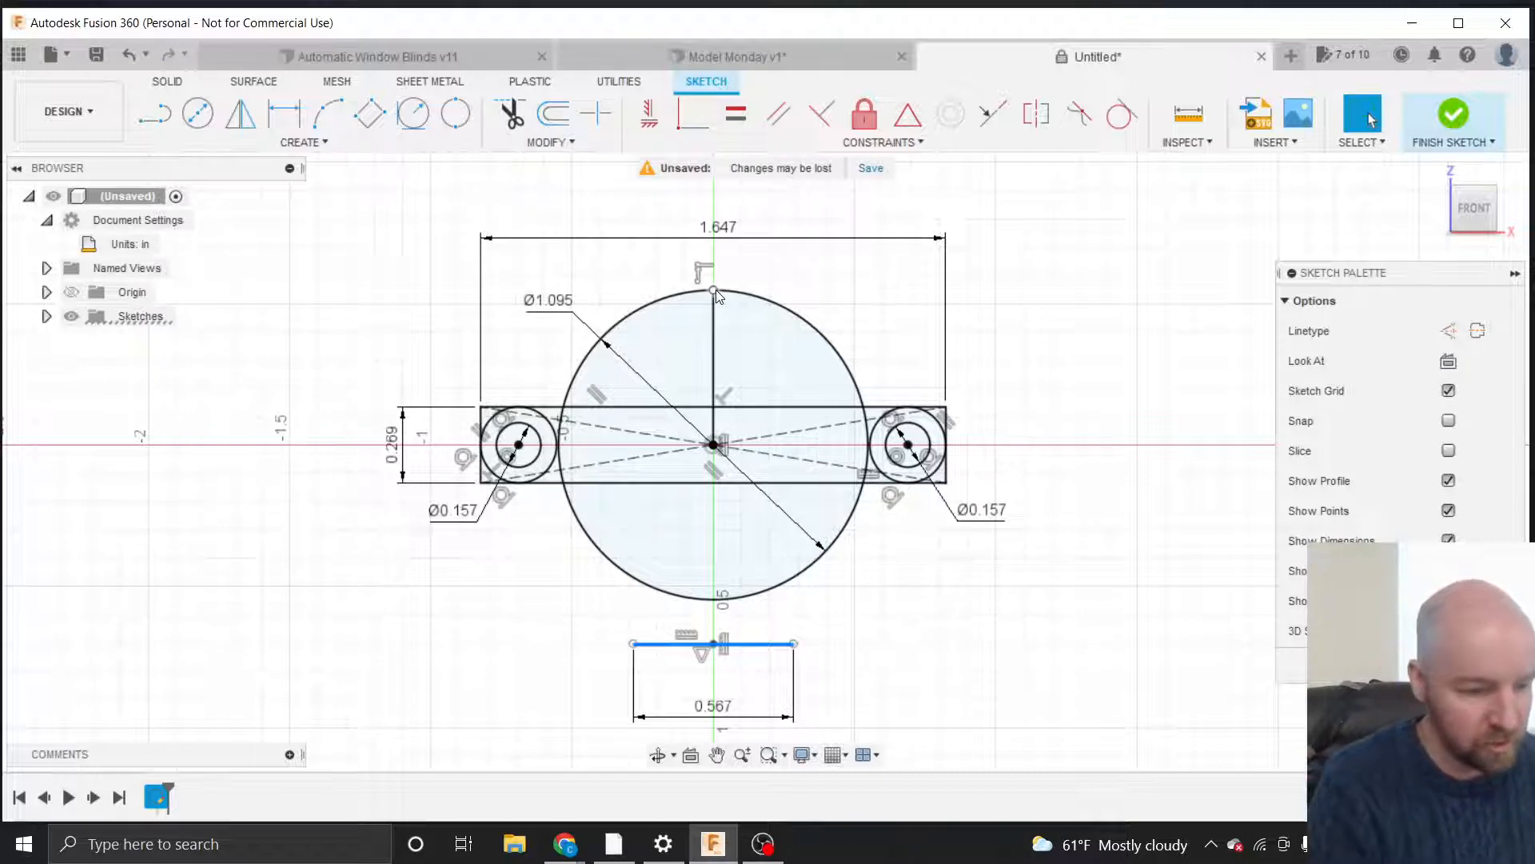
{"action": "left_click", "coordinate": [902, 633]}
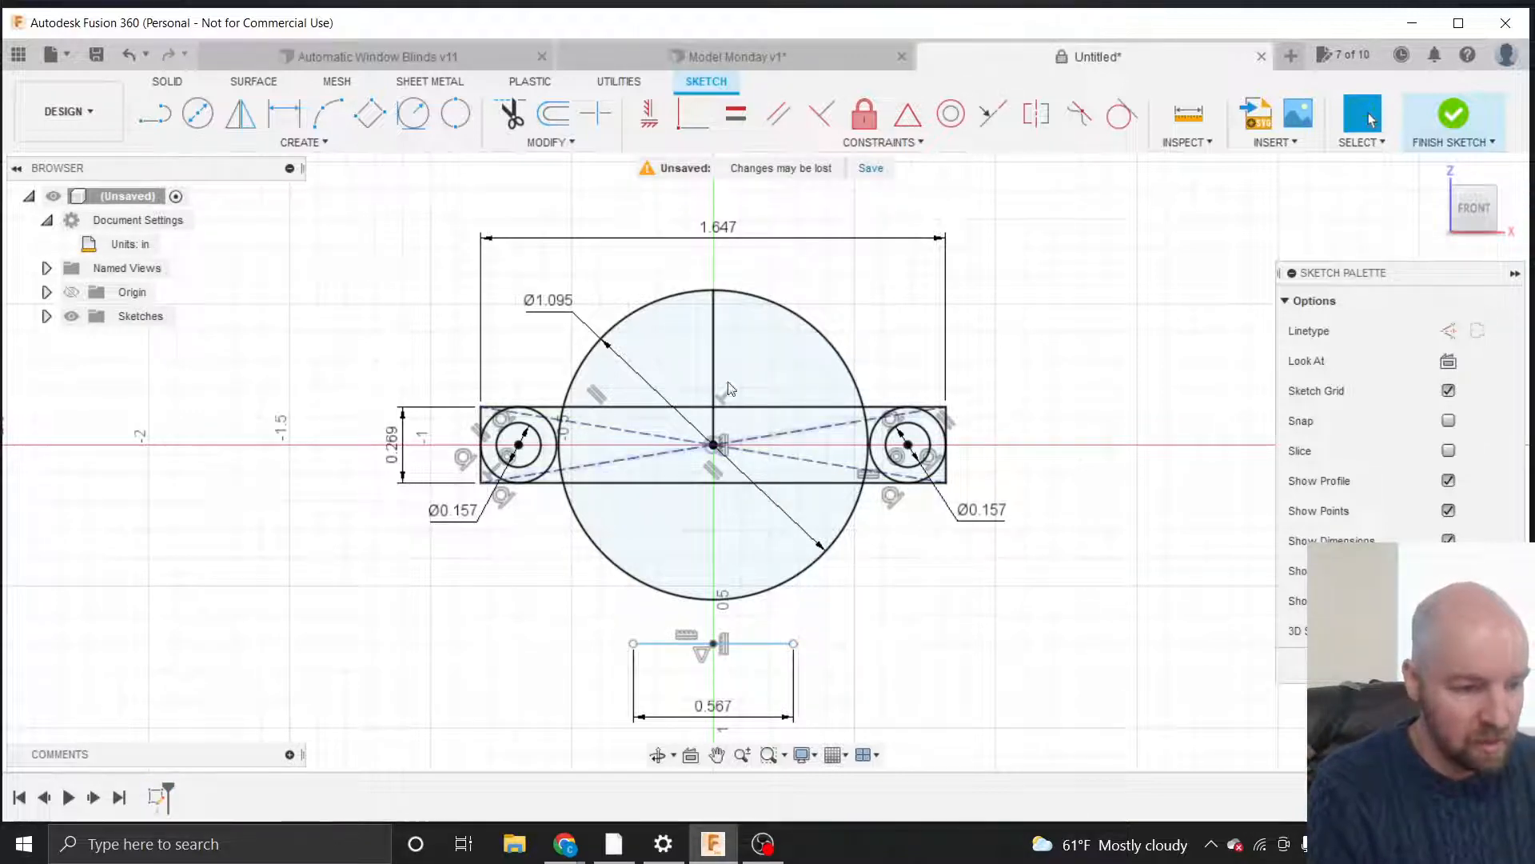
{"action": "left_click", "coordinate": [313, 144]}
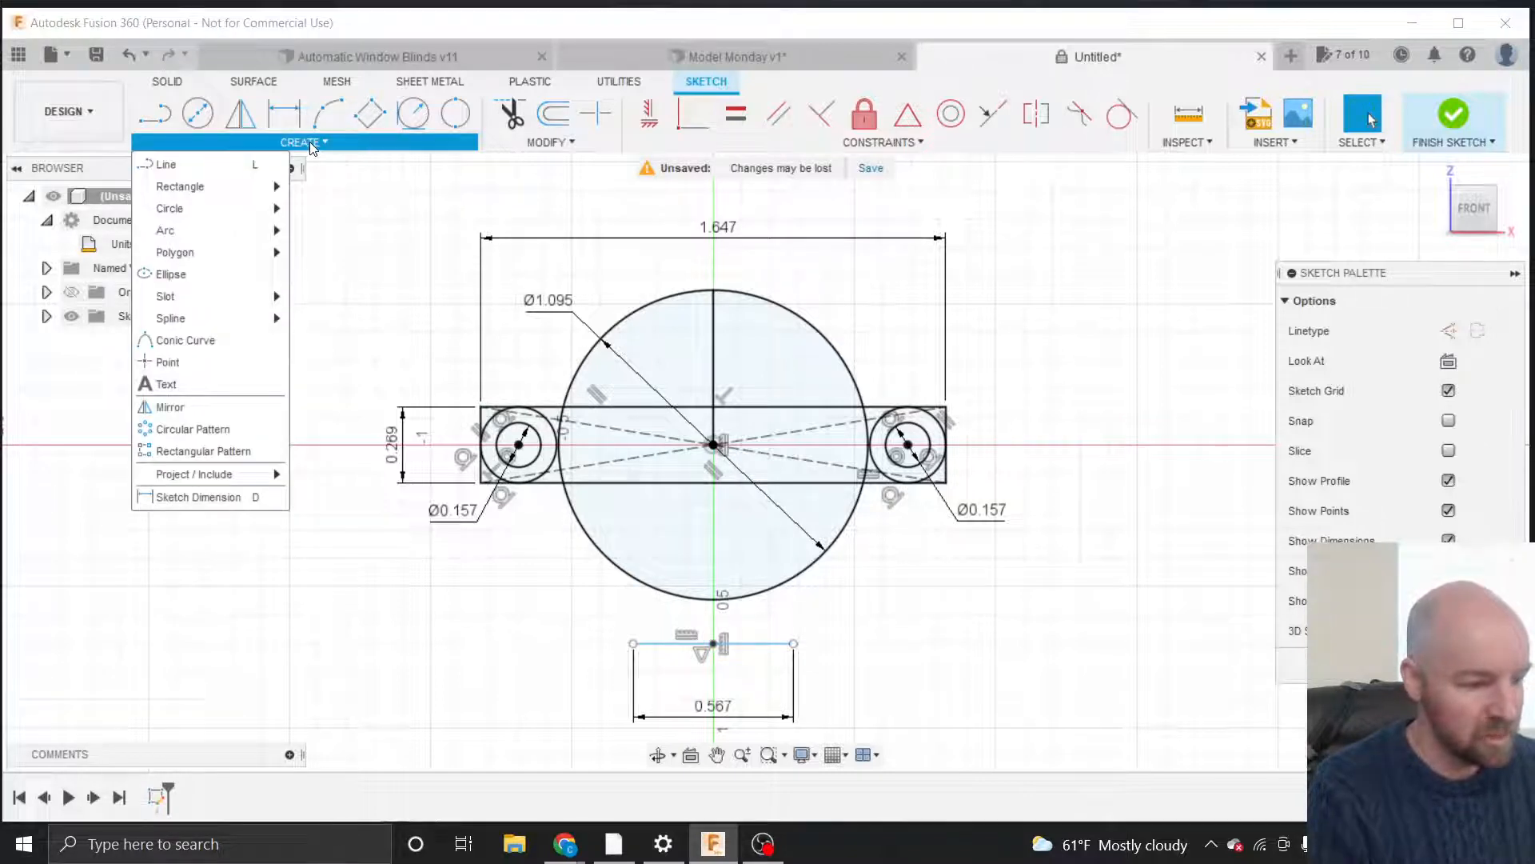
{"action": "left_click", "coordinate": [215, 499]}
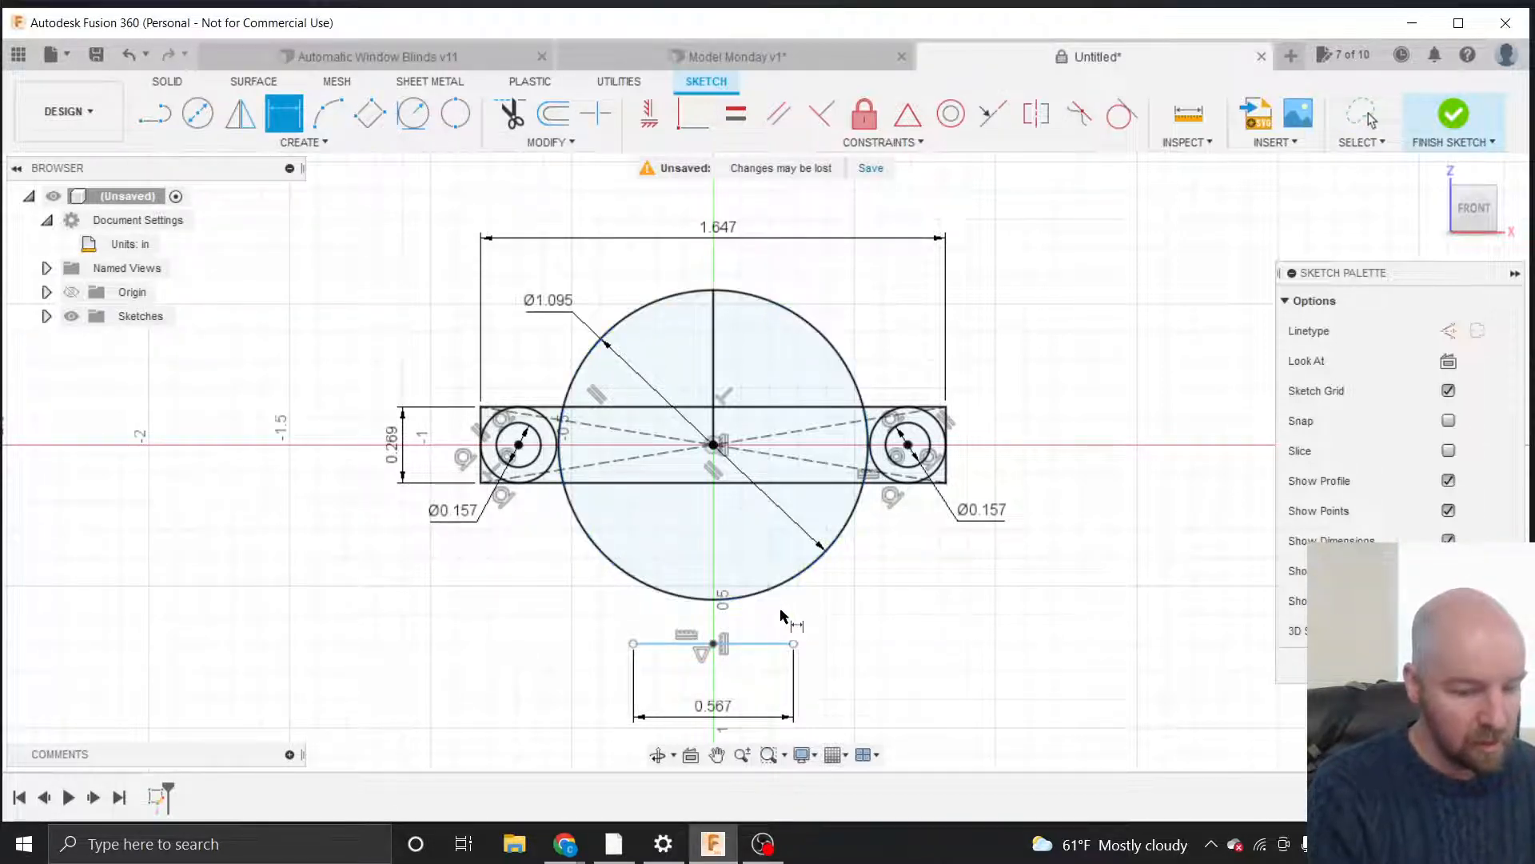
{"action": "left_click", "coordinate": [760, 645]}
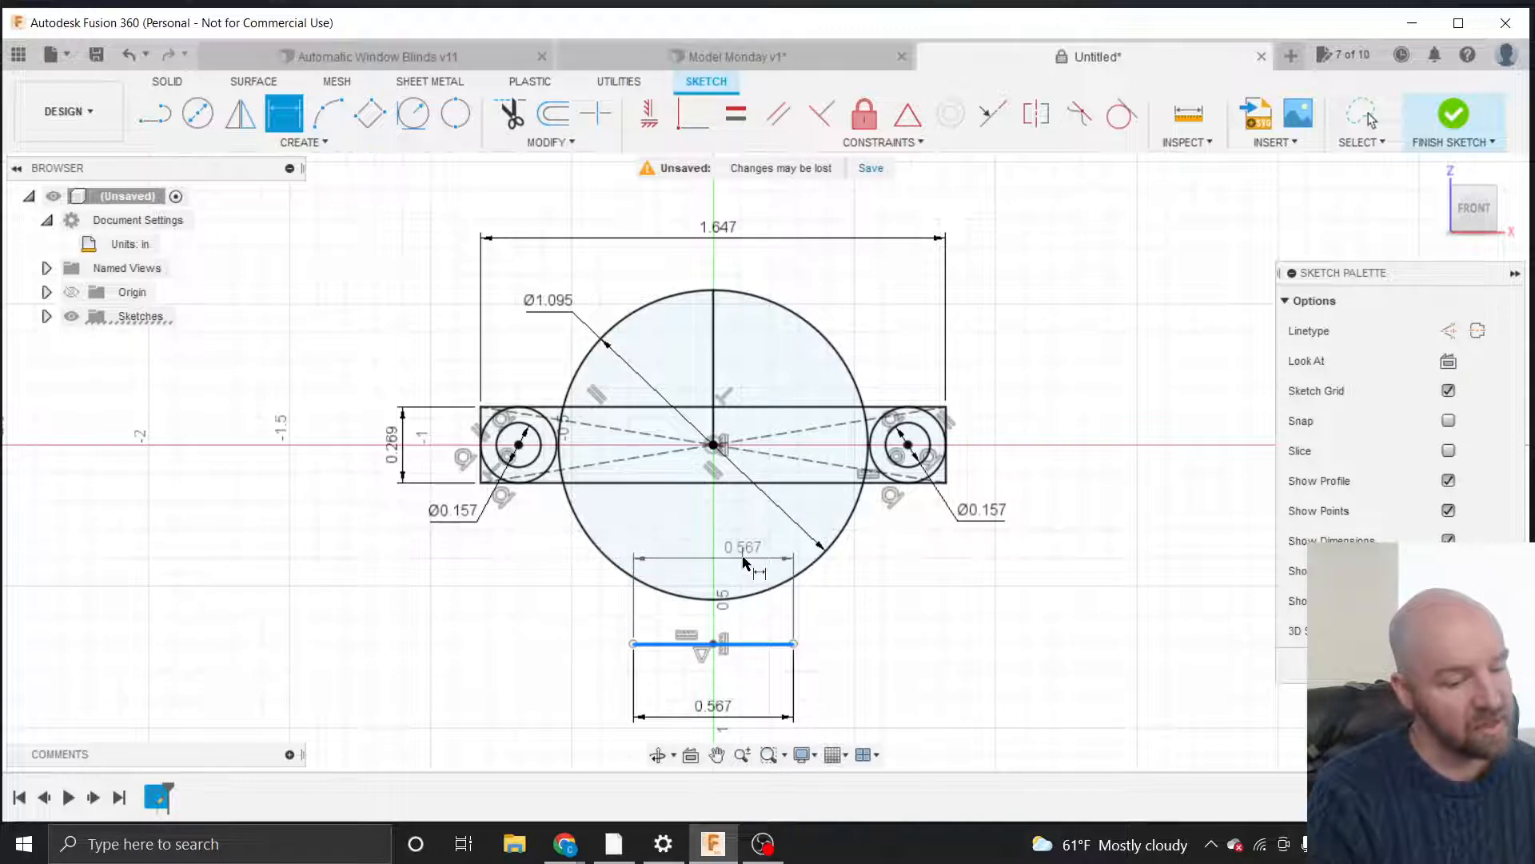
{"action": "left_click", "coordinate": [714, 292]}
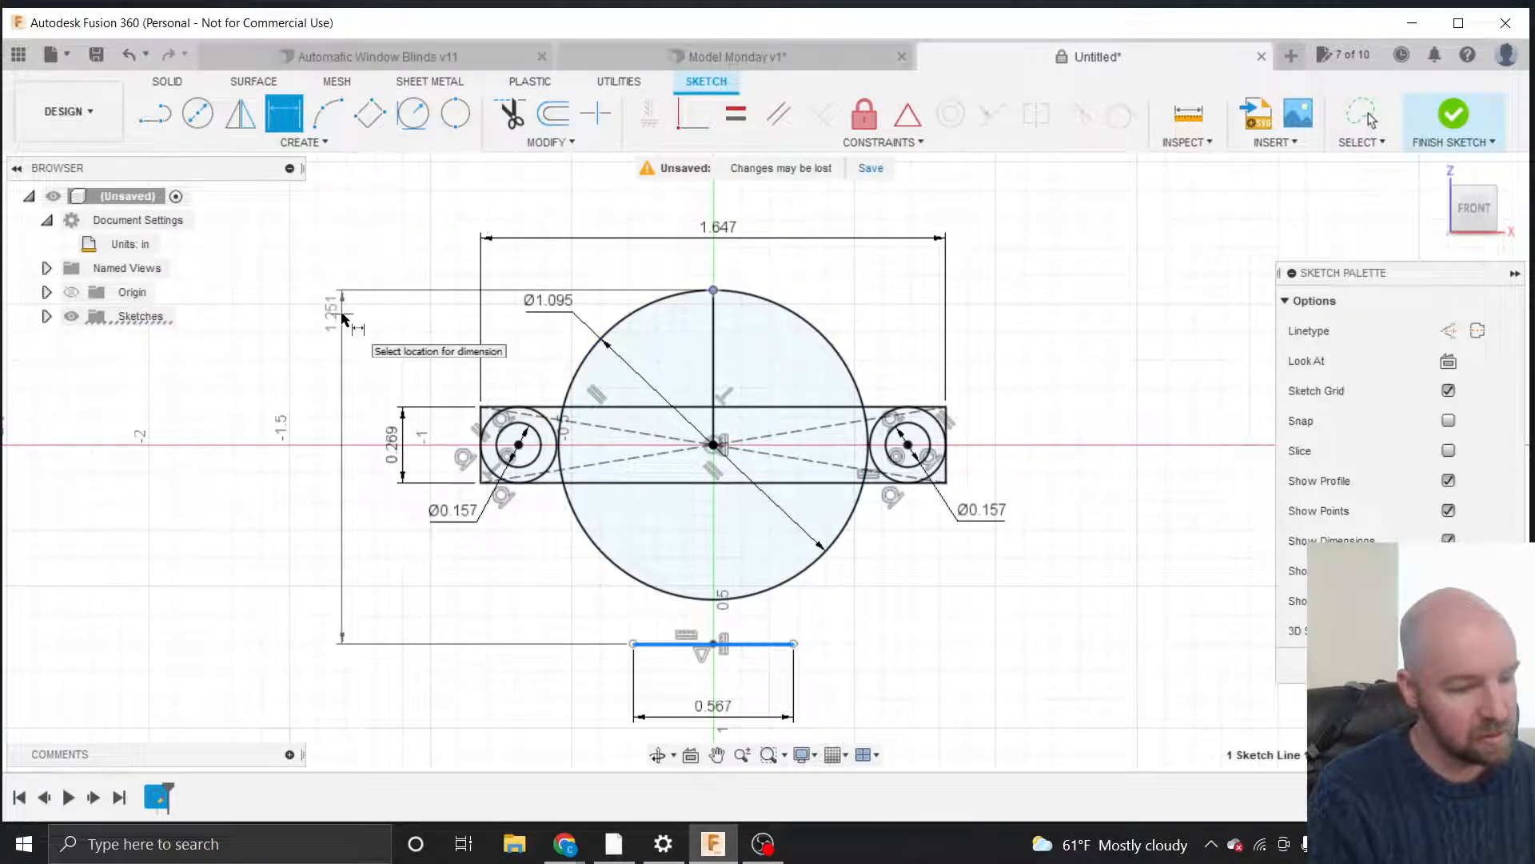
{"action": "left_click", "coordinate": [321, 448]}
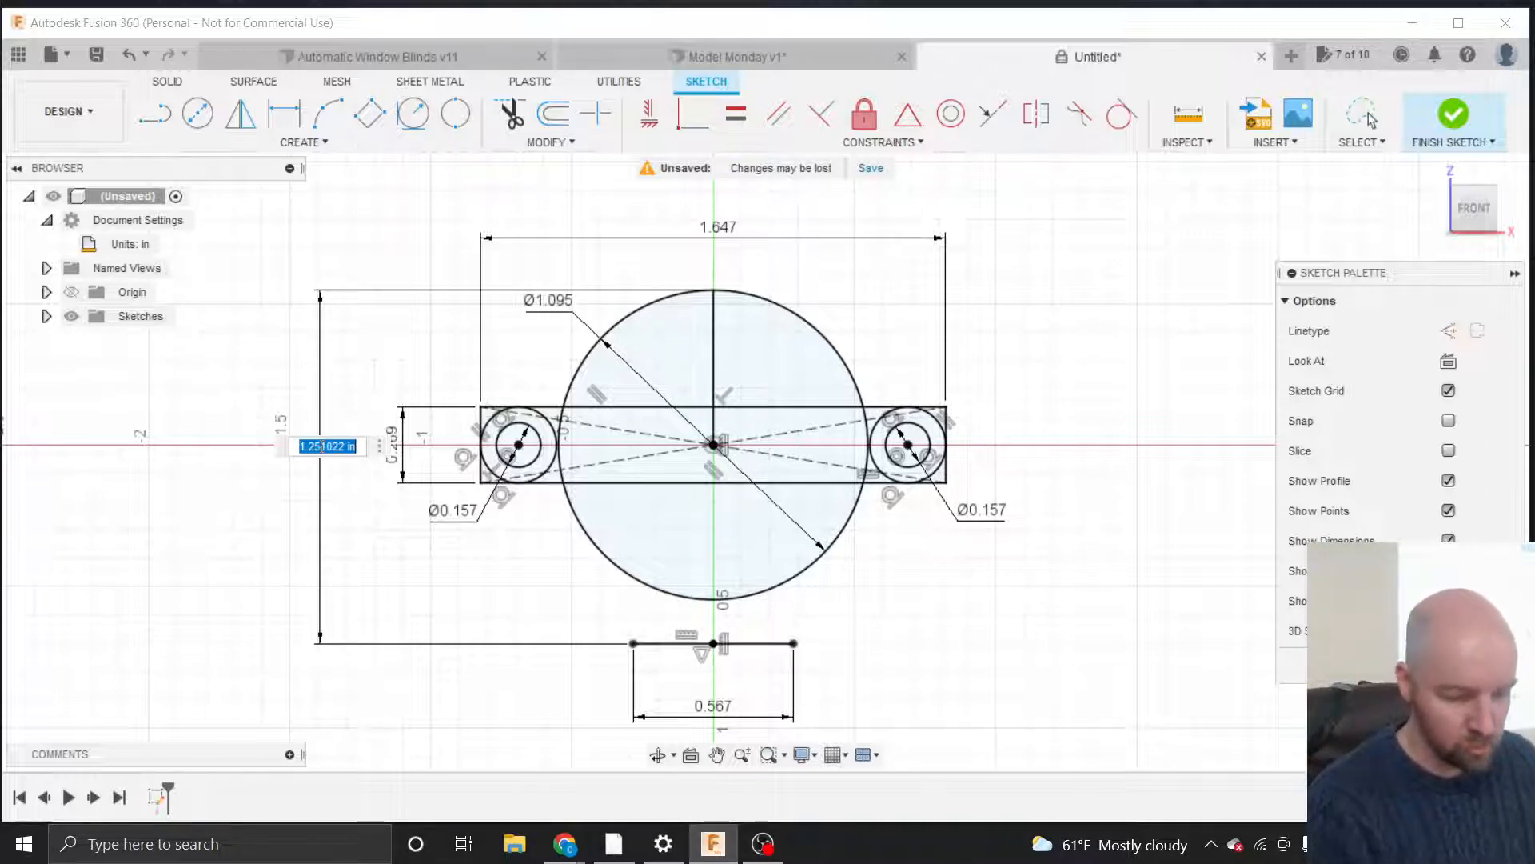
{"action": "key", "text": "BackSpace"}
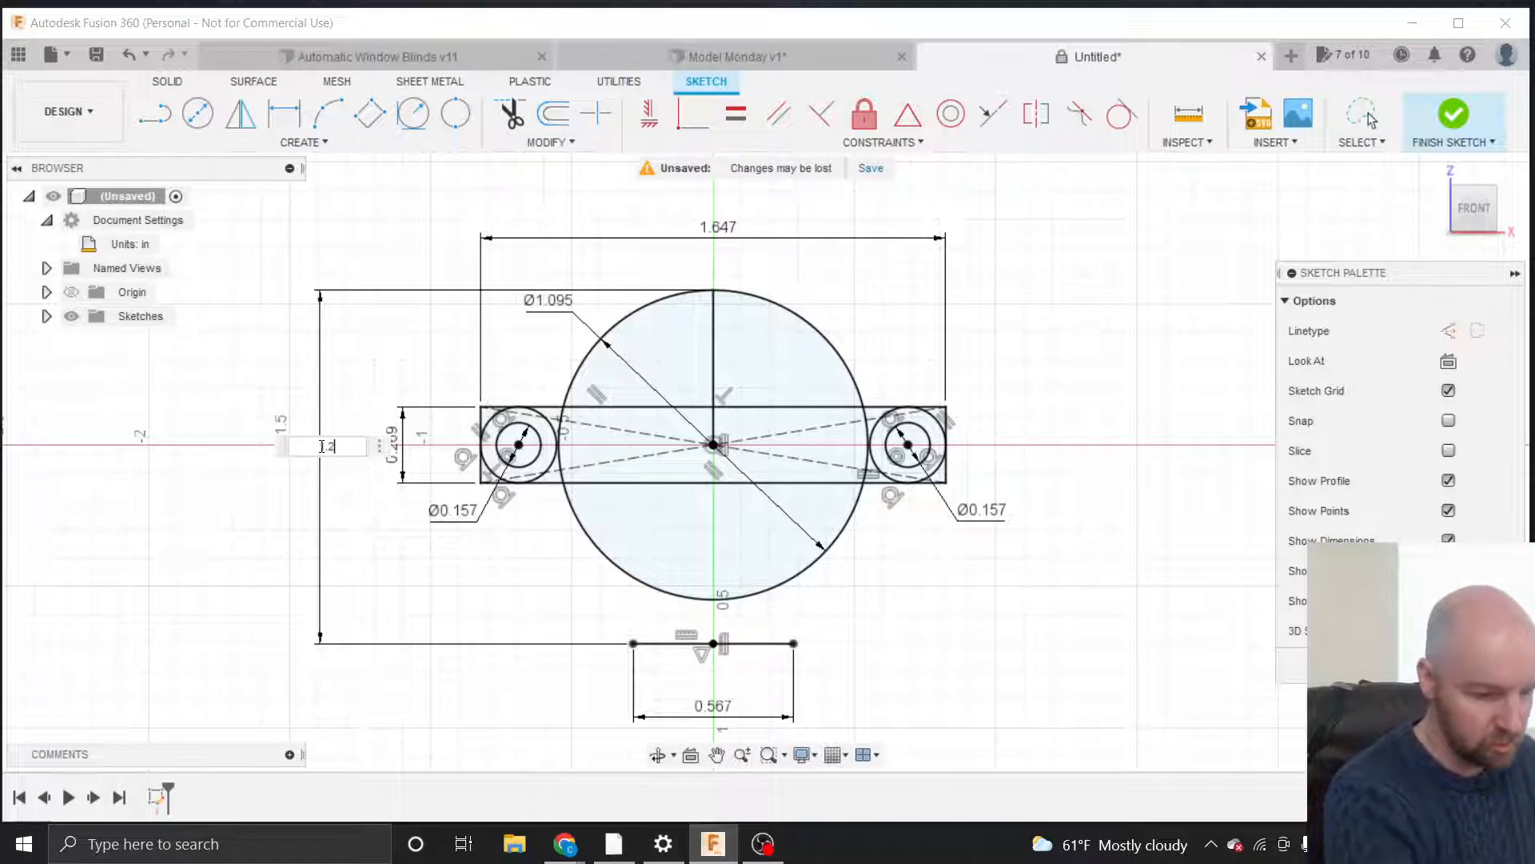
{"action": "type", "text": "21"}
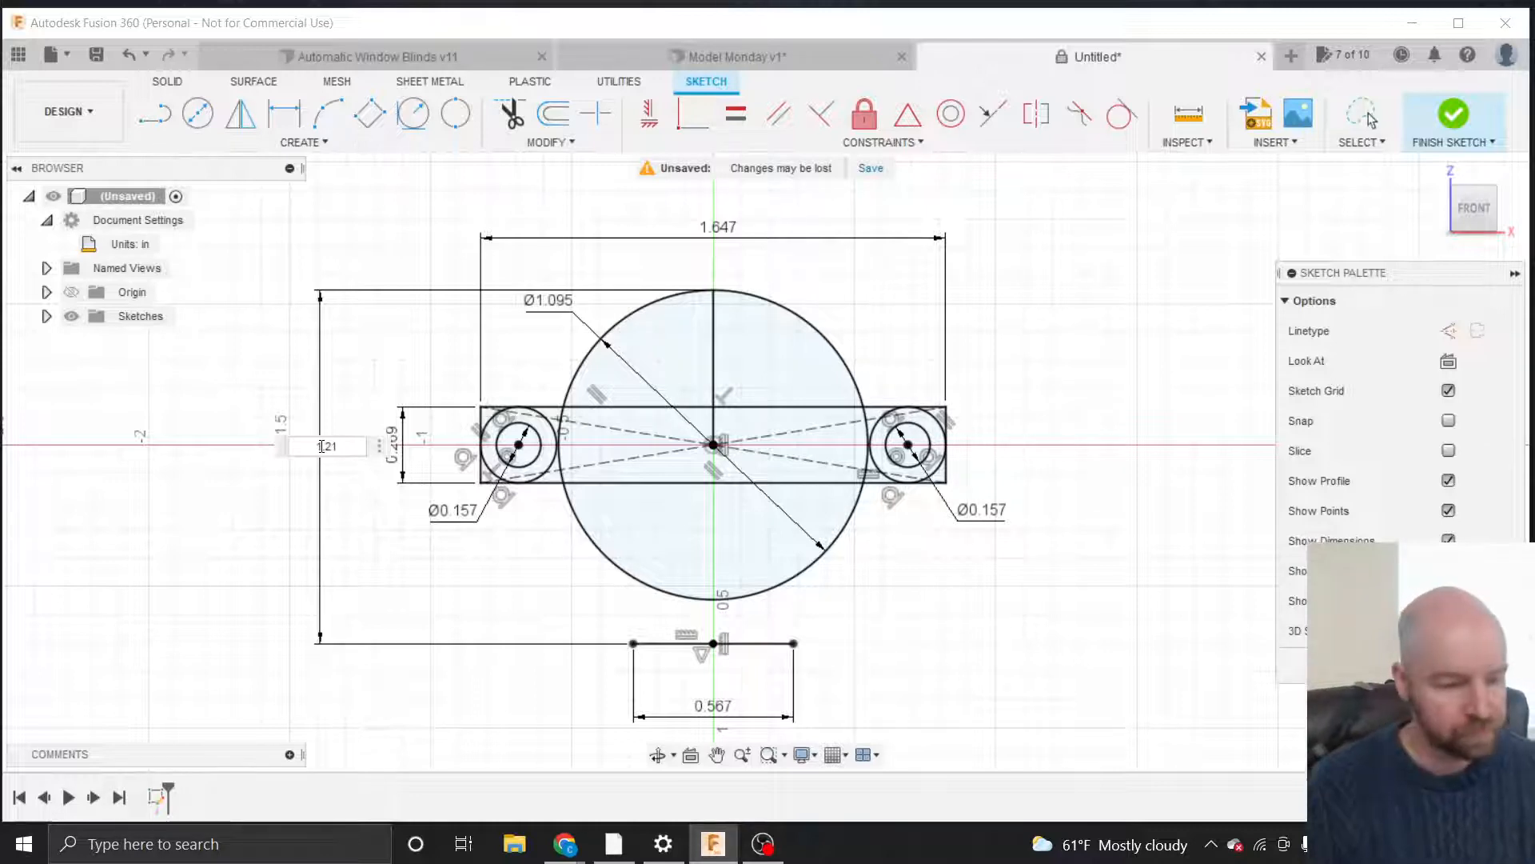
{"action": "key", "text": "Return"}
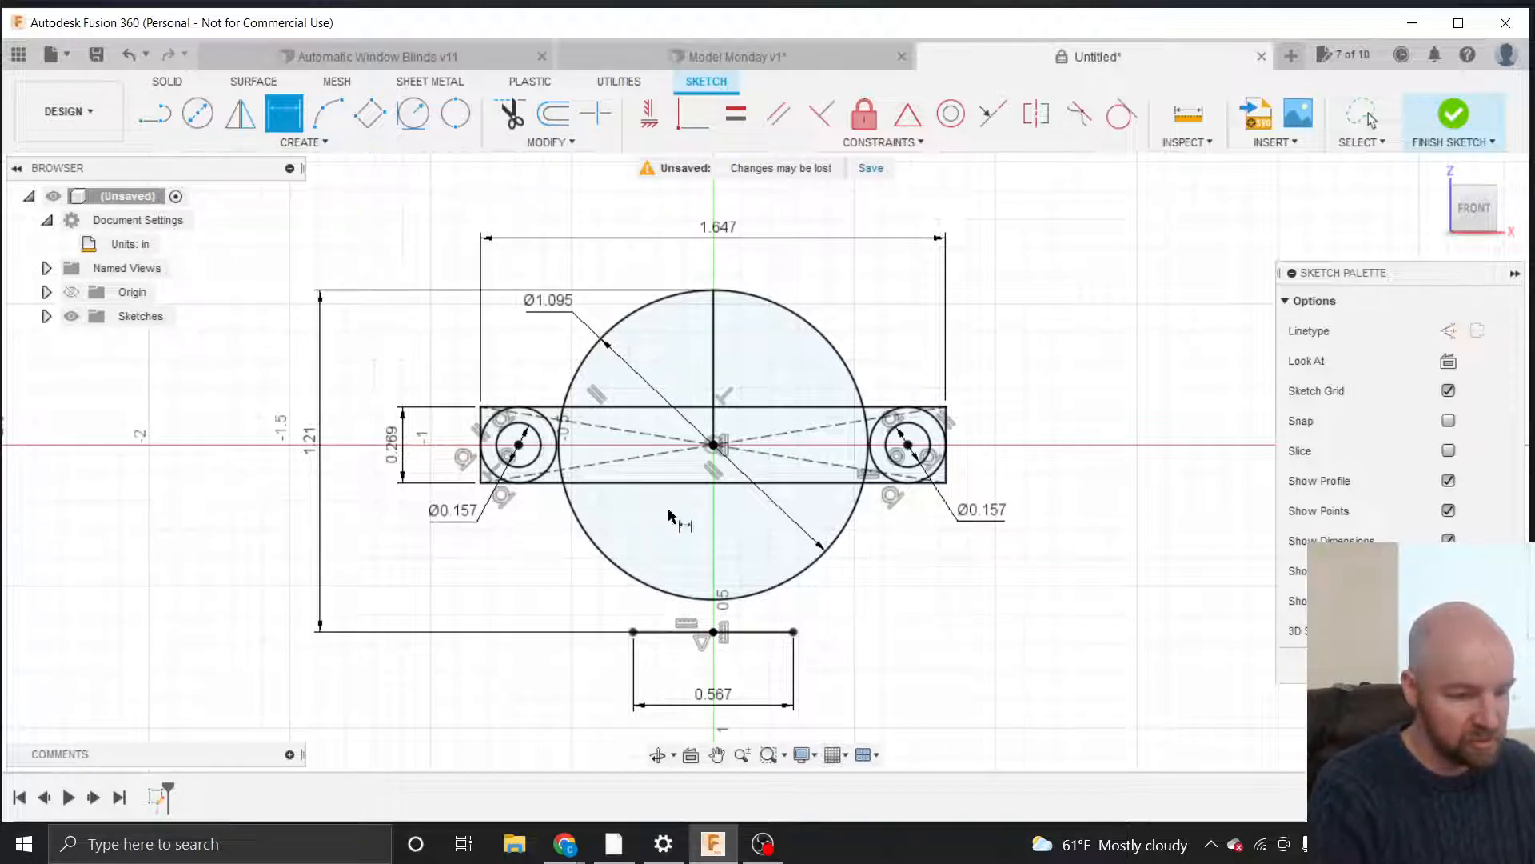
Draw a vertical line about 0.194 in long from the lower line's right endpoint up to the large circle.
{"action": "left_click", "coordinate": [320, 149]}
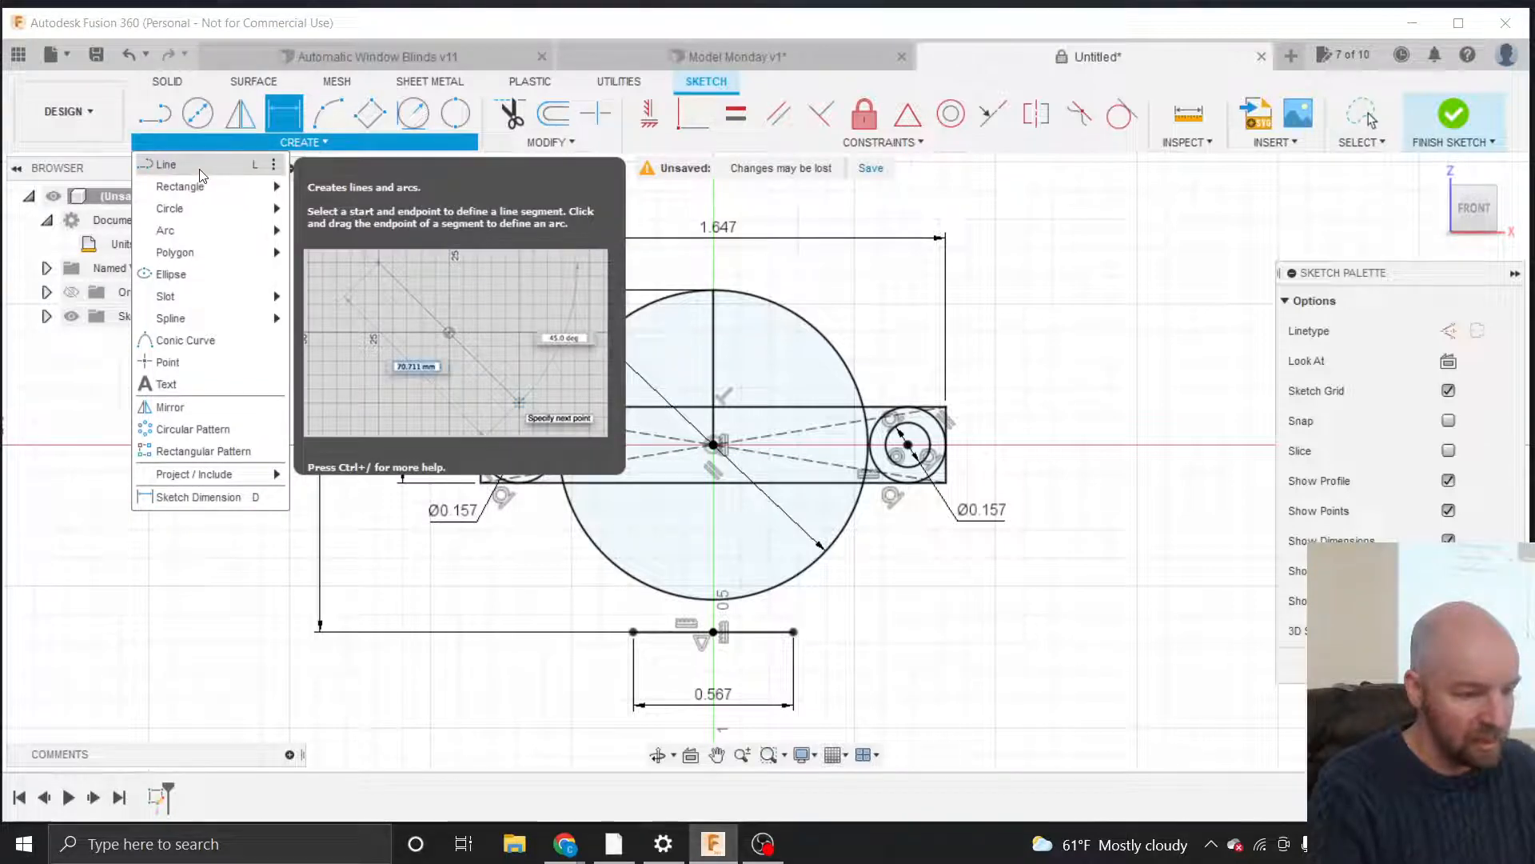
{"action": "left_click", "coordinate": [168, 164]}
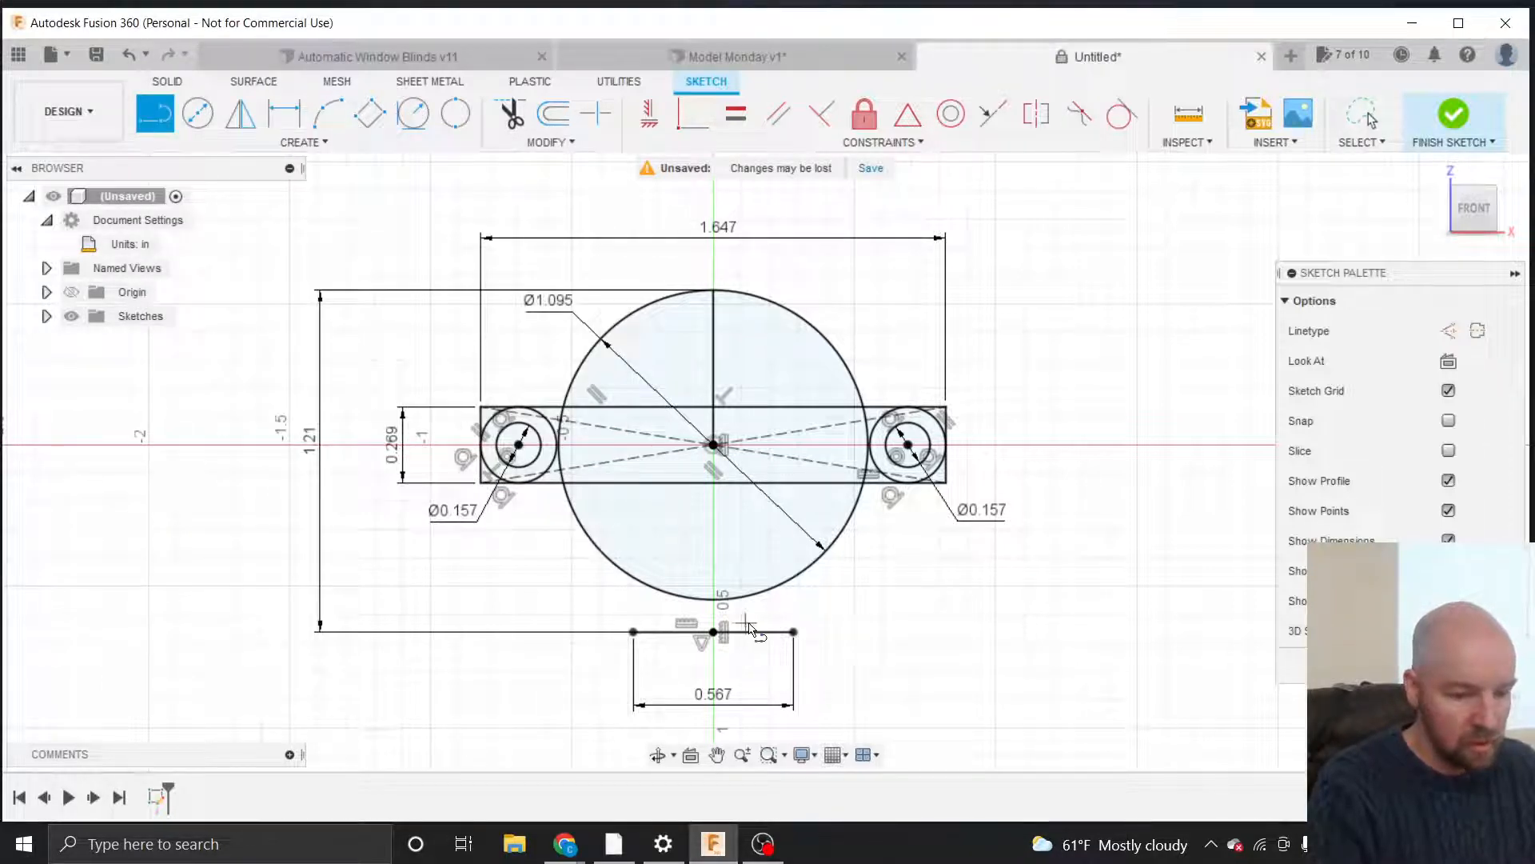
{"action": "left_click", "coordinate": [794, 631]}
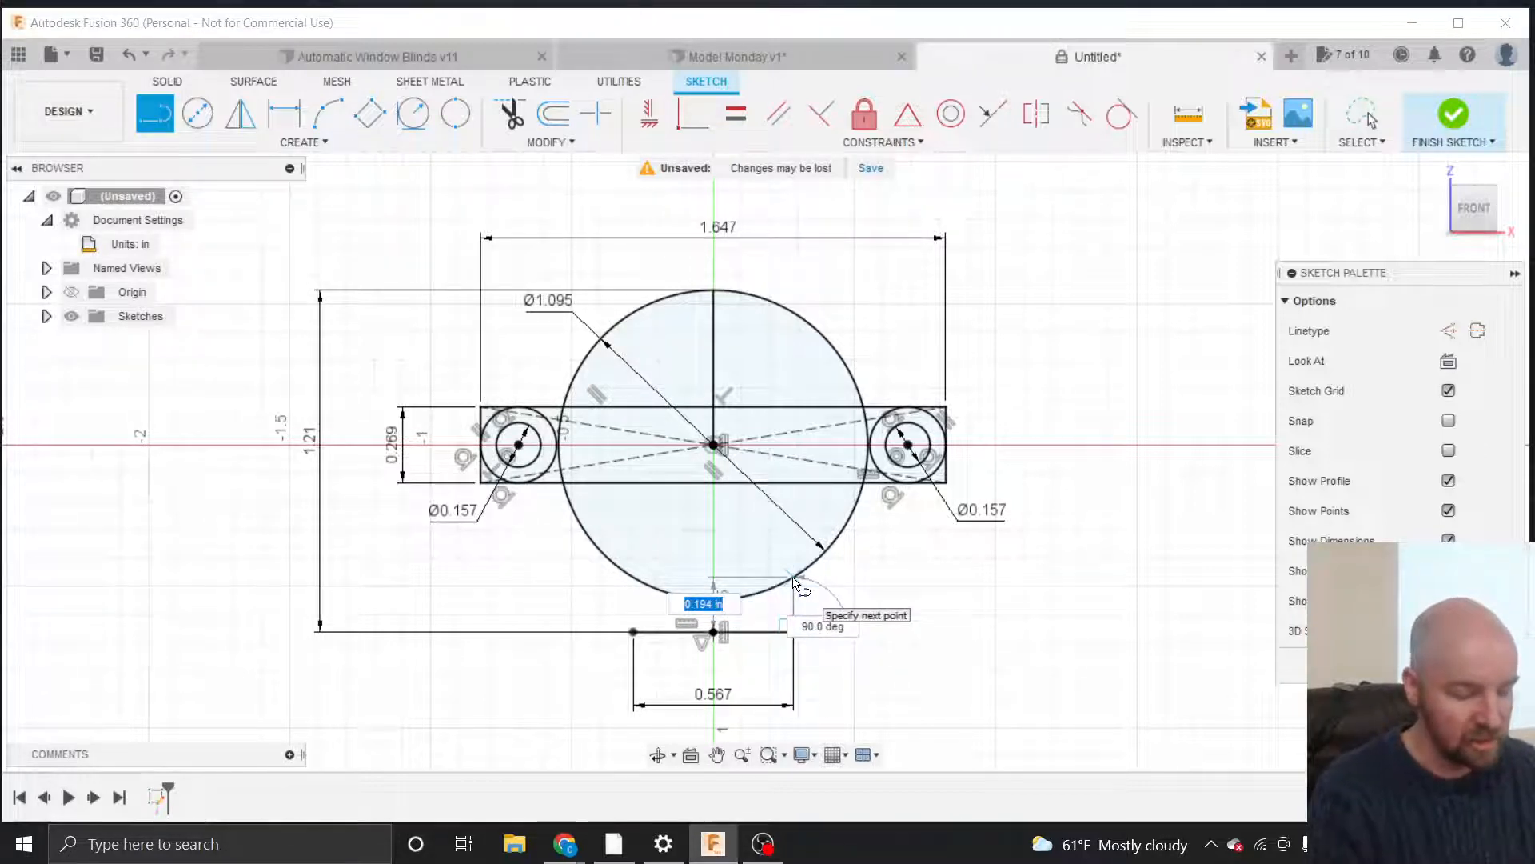
{"action": "left_click", "coordinate": [794, 581]}
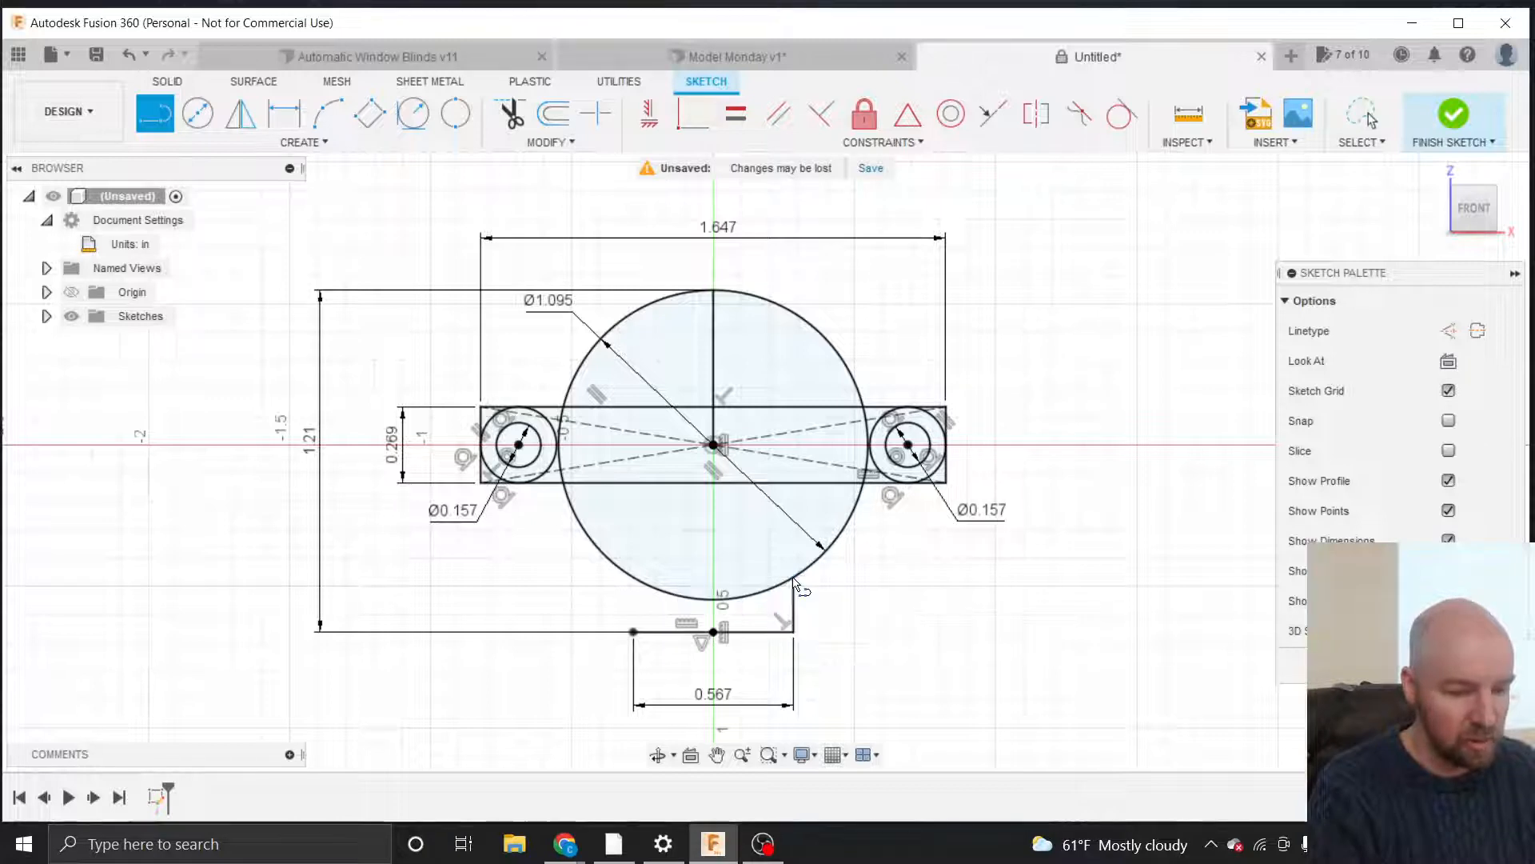
Draw a sloping line about 0.239 in long from the lower line's left endpoint up to the large circle.
{"action": "left_click", "coordinate": [634, 632]}
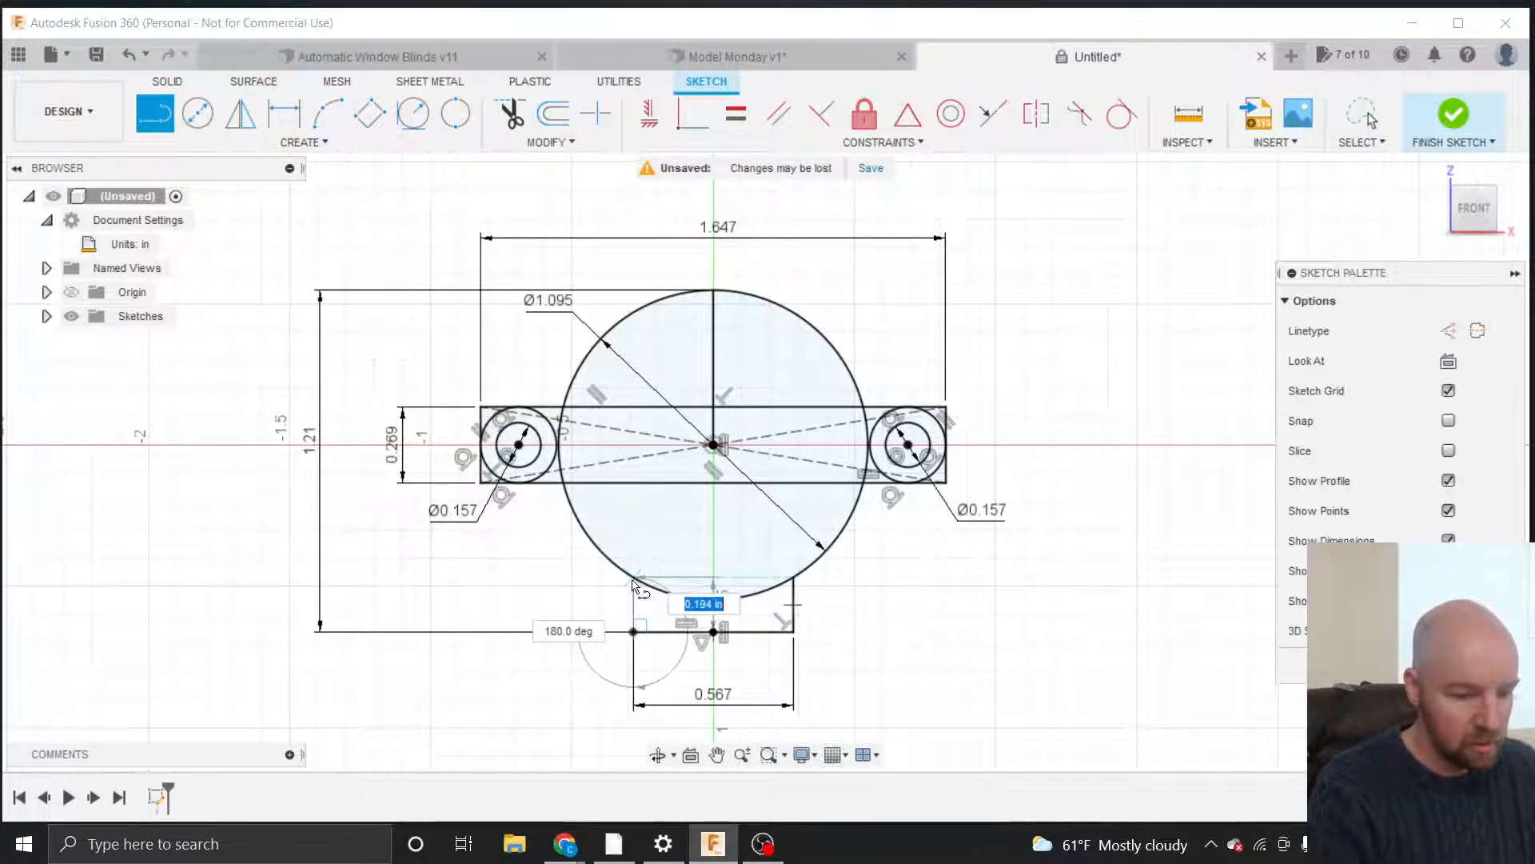
{"action": "scroll", "coordinate": [632, 583], "scroll_direction": "up", "scroll_amount": 4}
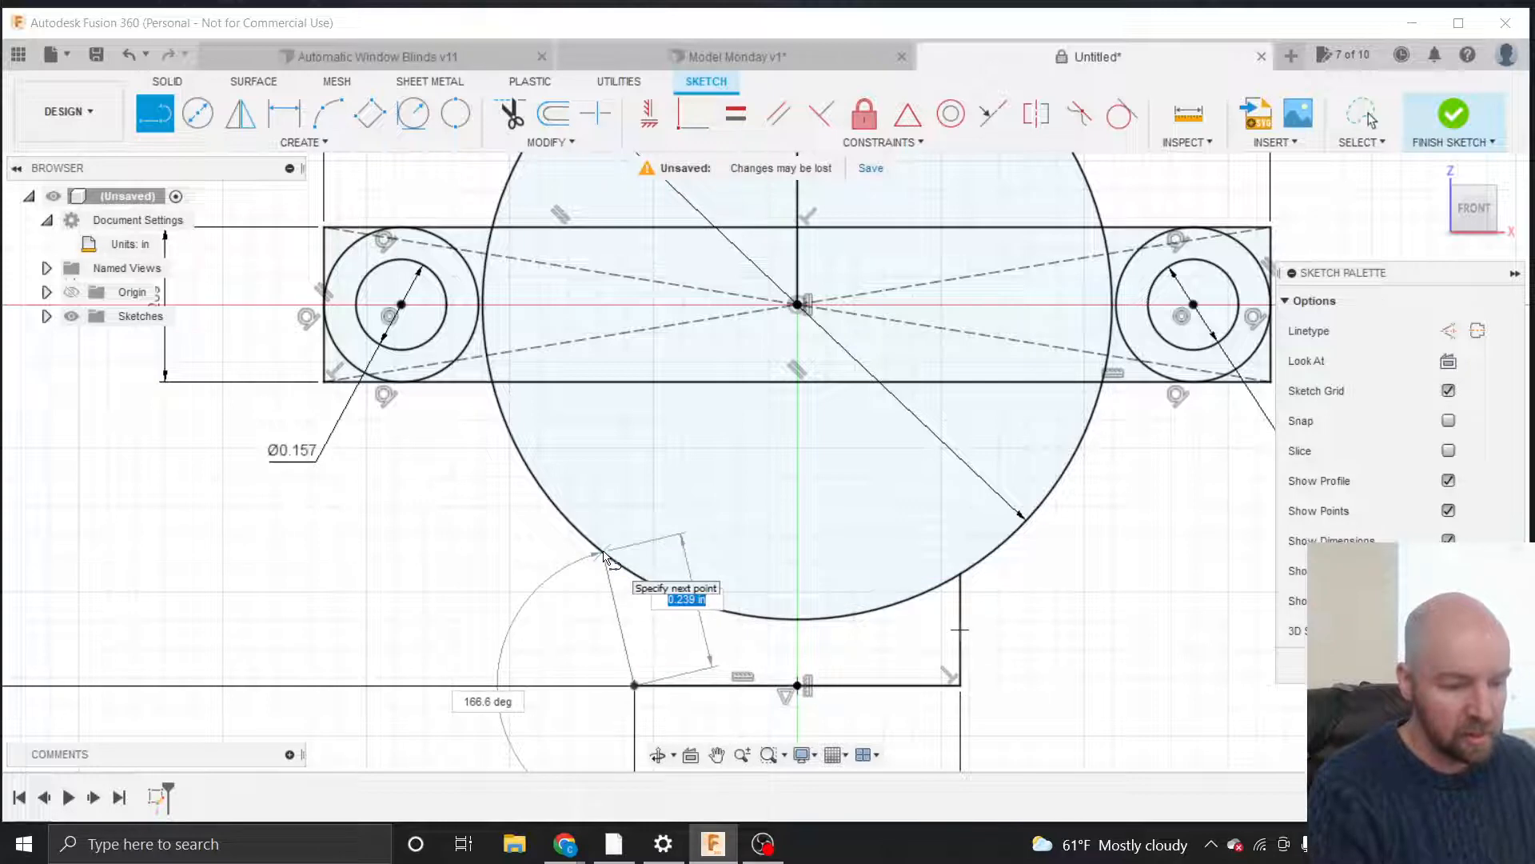
{"action": "left_click", "coordinate": [605, 554]}
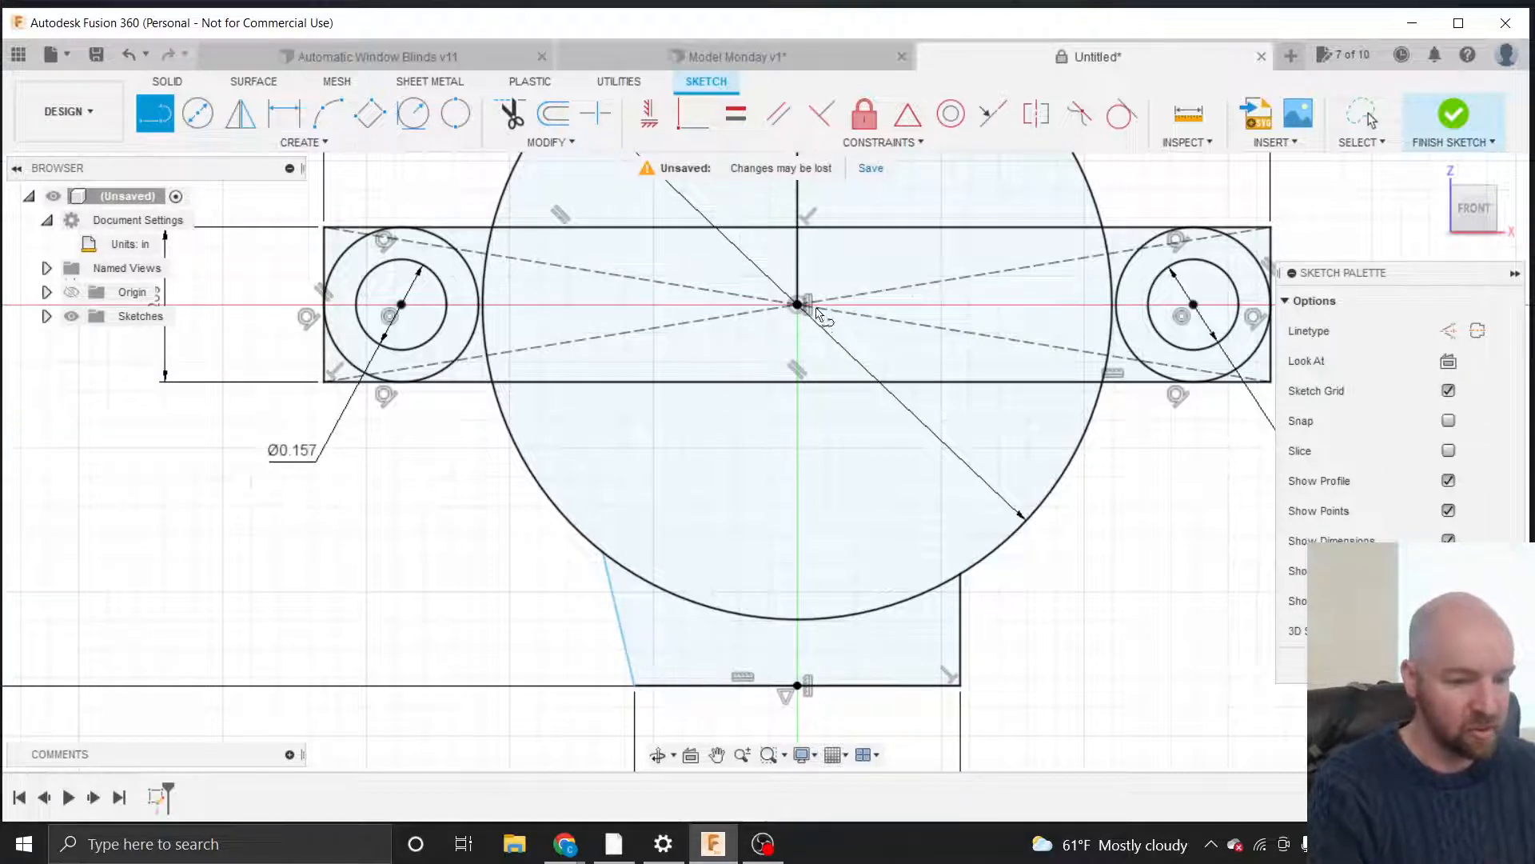
Make the sloping left line perpendicular to the lower horizontal line with a Perpendicular constraint.
{"action": "left_click", "coordinate": [816, 115]}
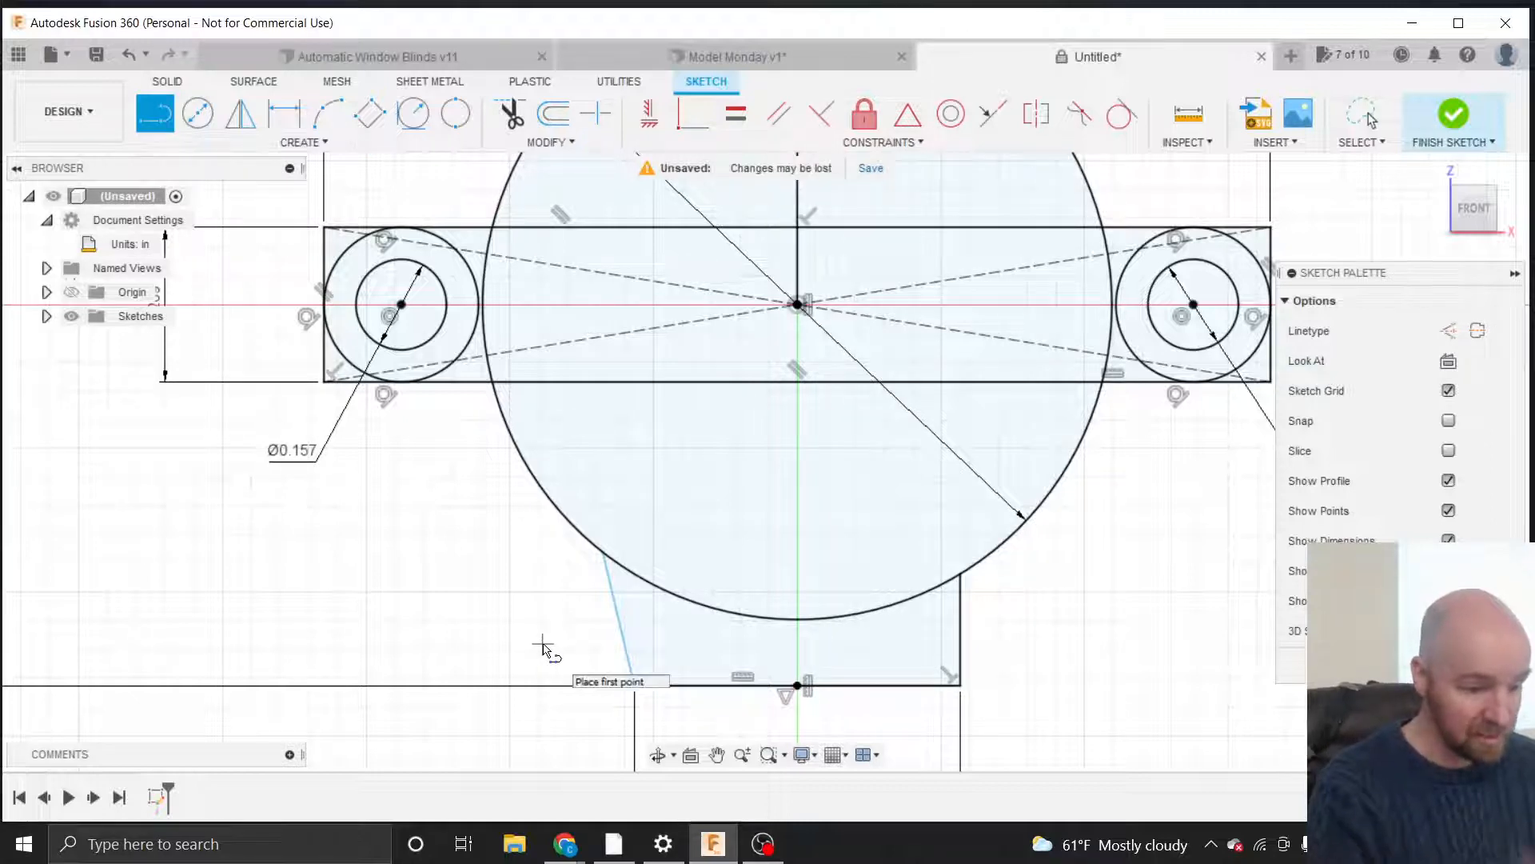
{"action": "left_click", "coordinate": [626, 694]}
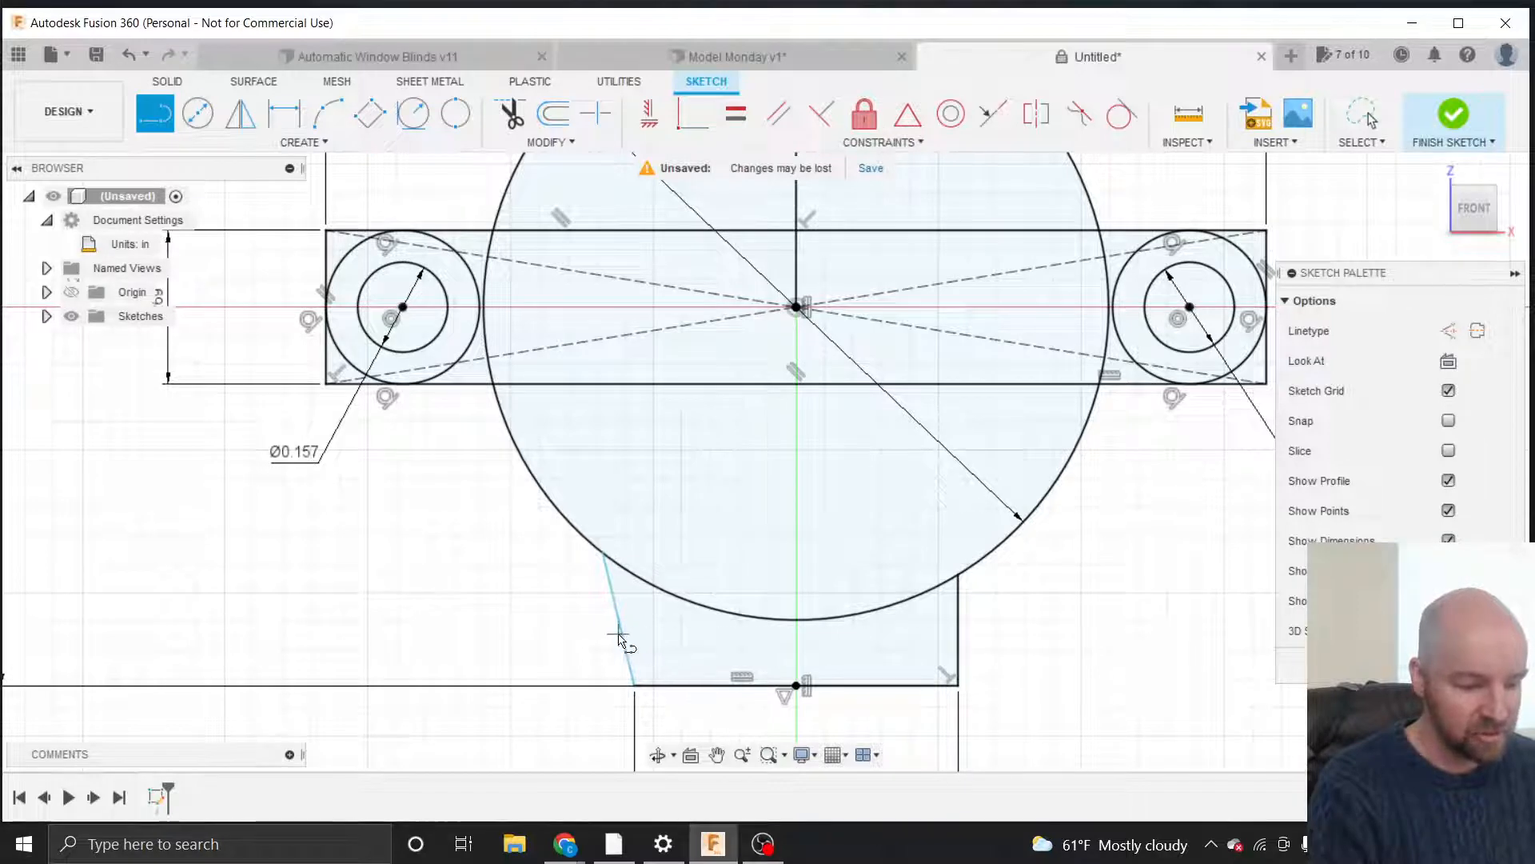
{"action": "left_click", "coordinate": [852, 144]}
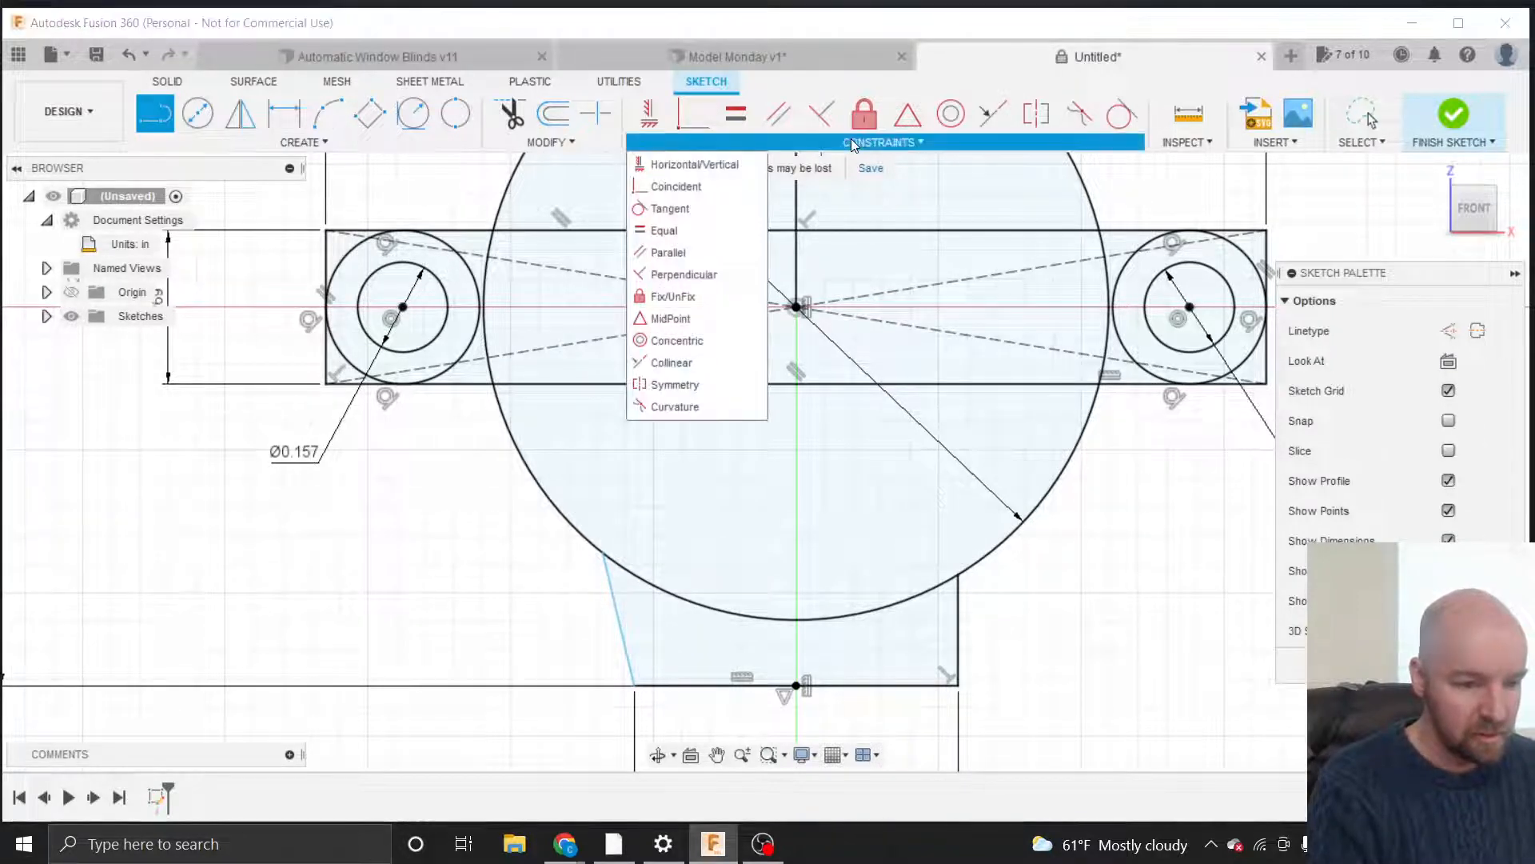
{"action": "left_click", "coordinate": [676, 276]}
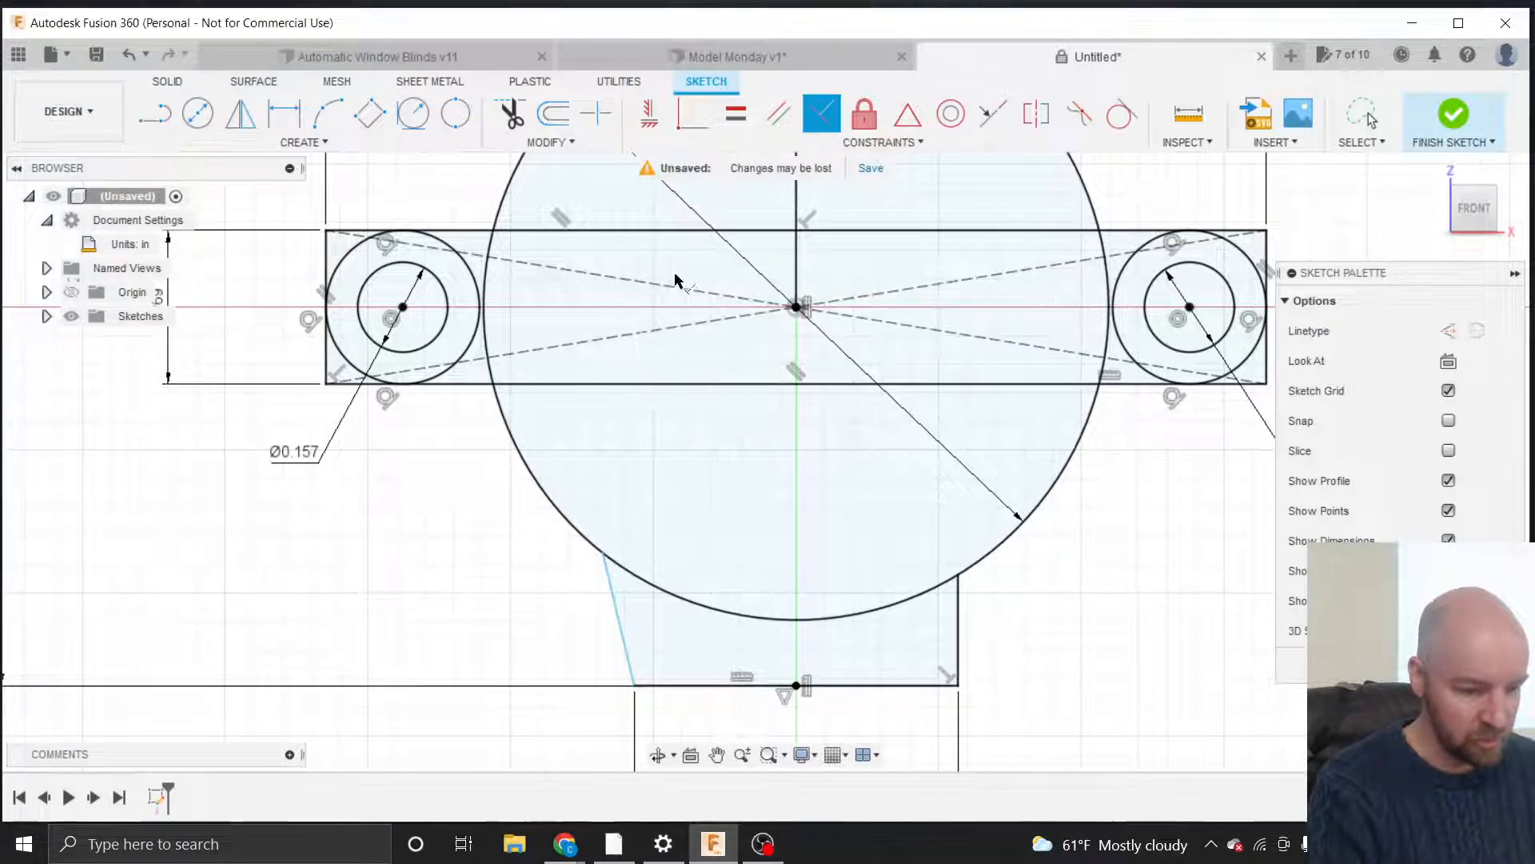
{"action": "left_click", "coordinate": [621, 640]}
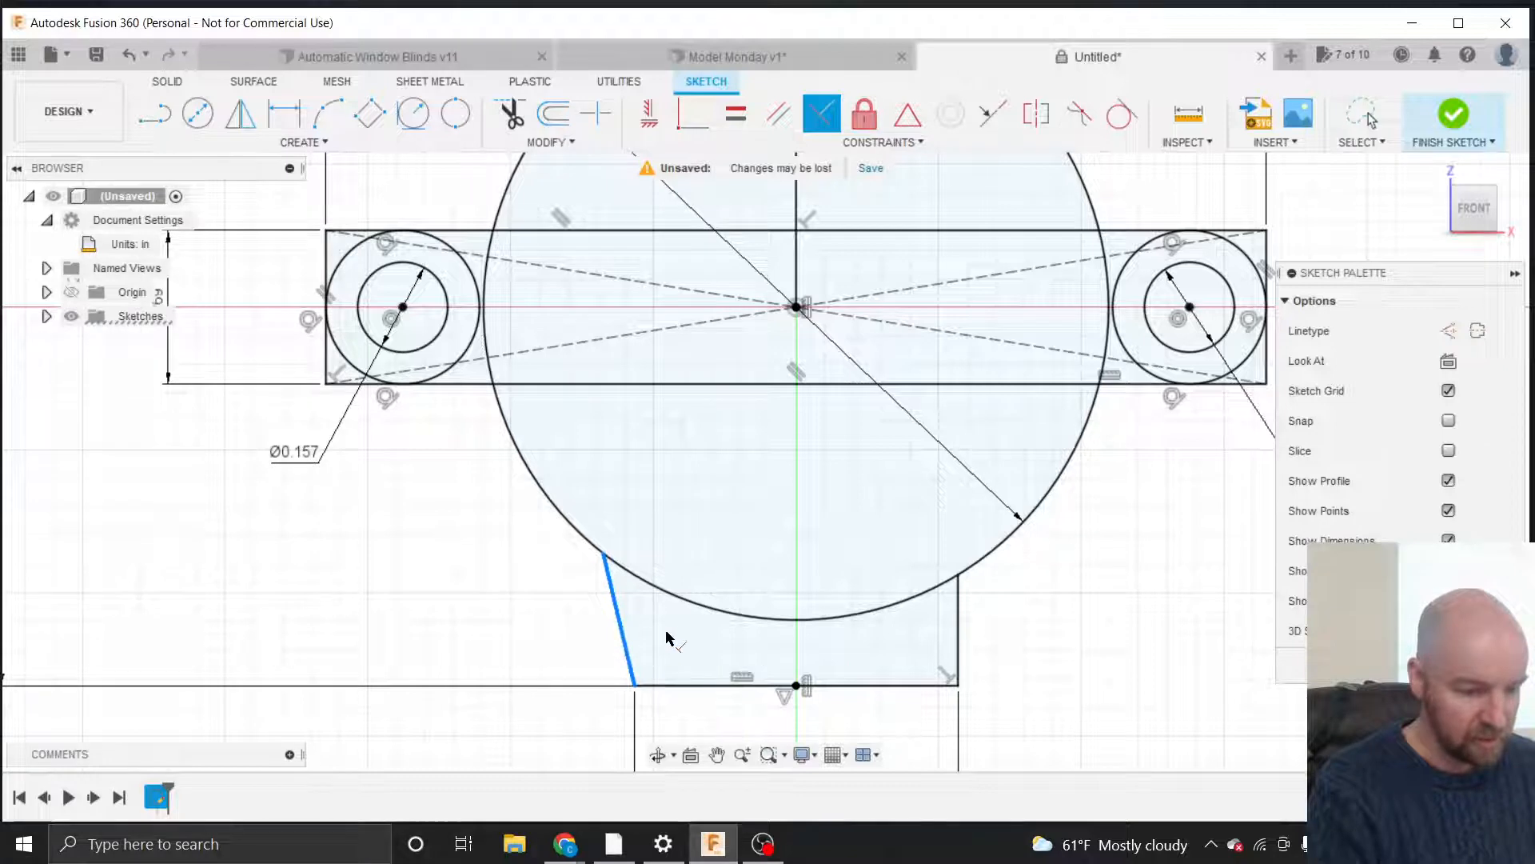
{"action": "left_click", "coordinate": [674, 686]}
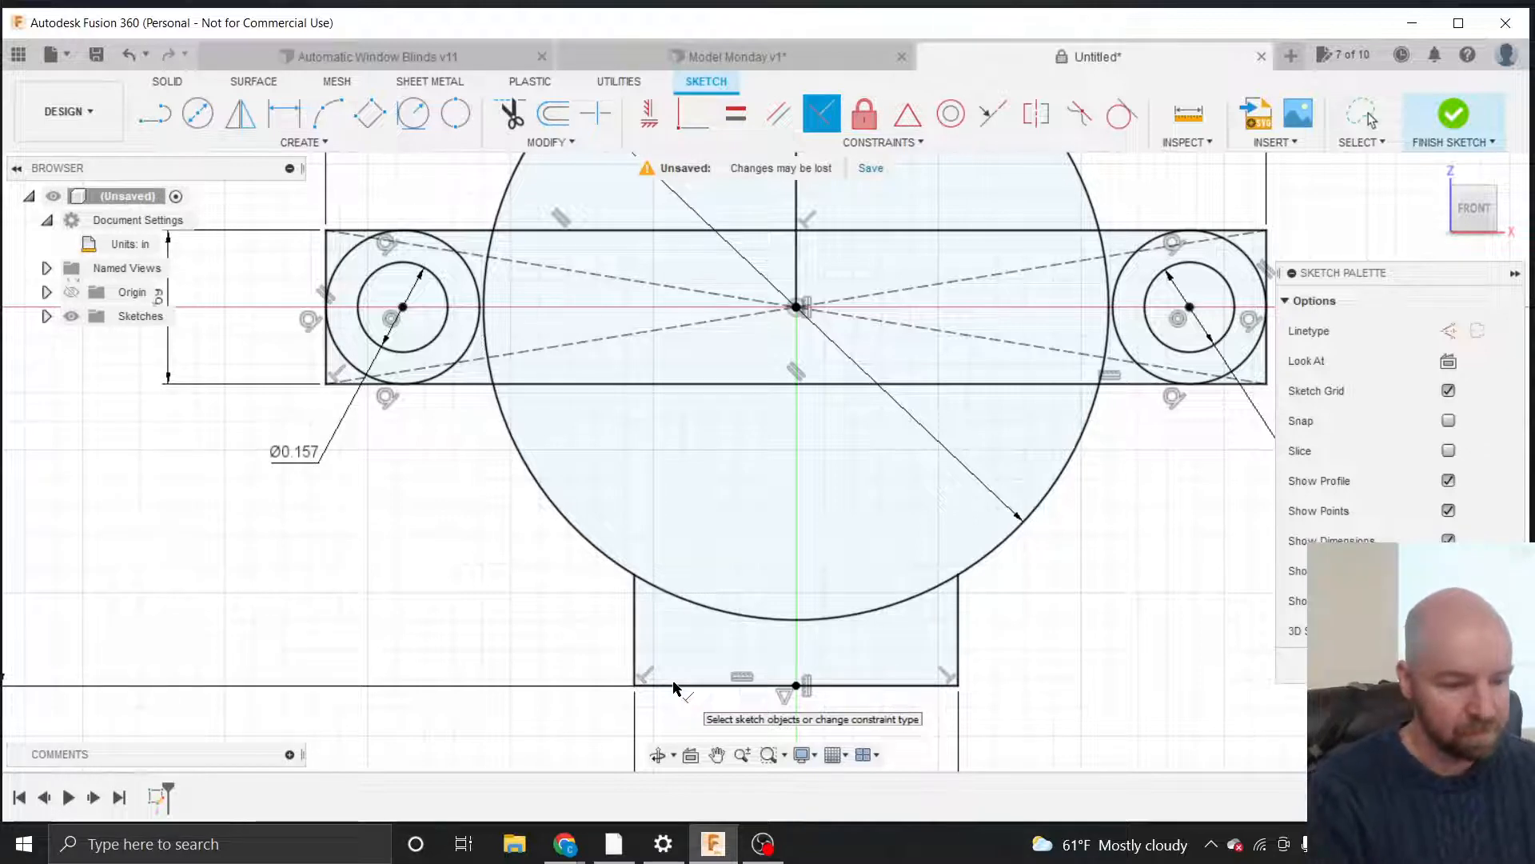
{"action": "scroll", "coordinate": [549, 703], "scroll_direction": "down", "scroll_amount": 3}
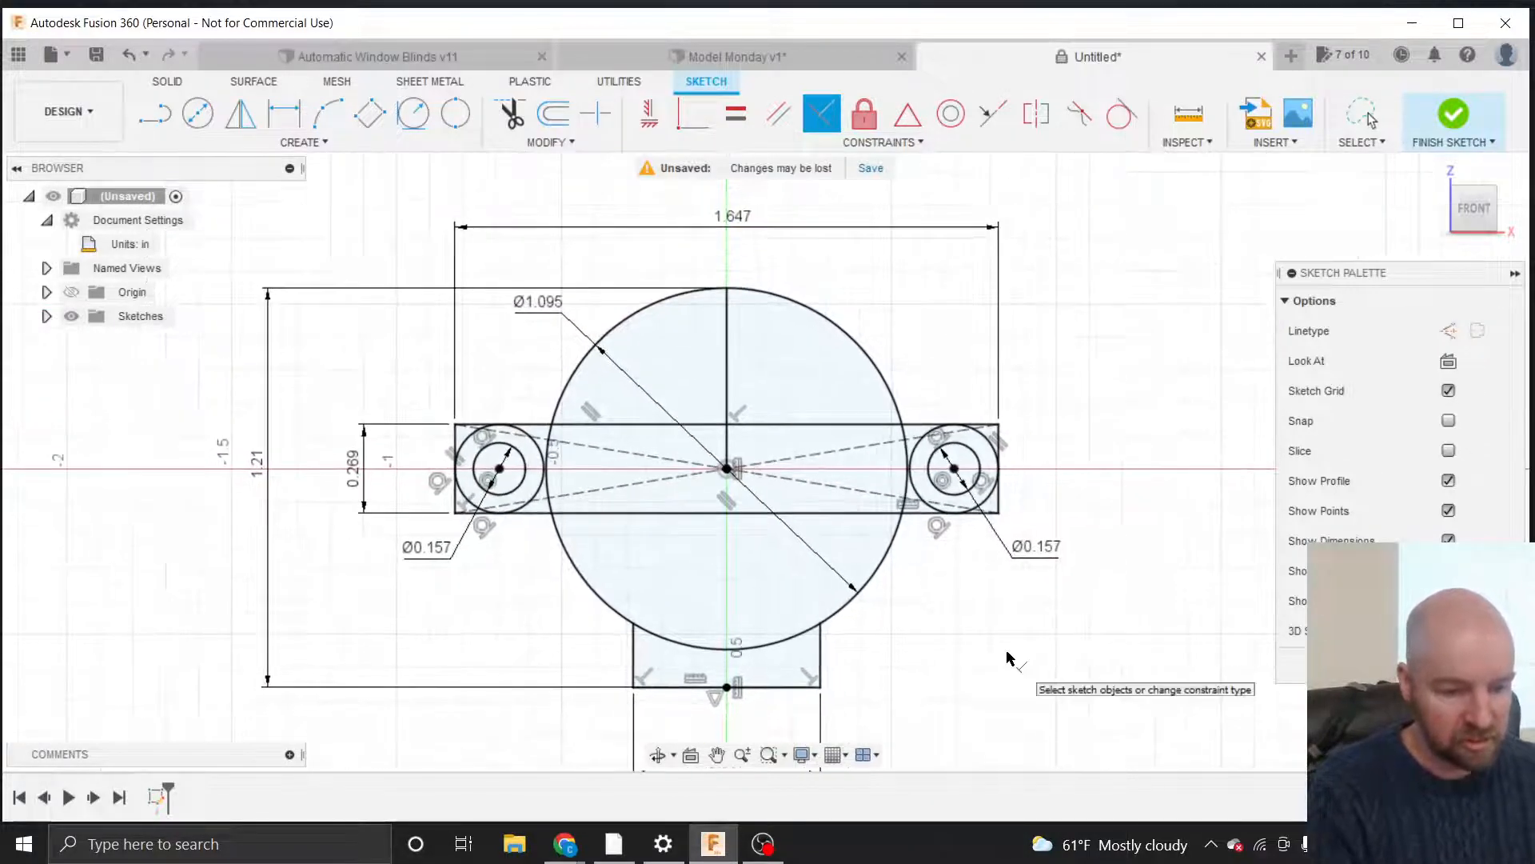
{"action": "scroll", "coordinate": [632, 648], "scroll_direction": "up", "scroll_amount": 2}
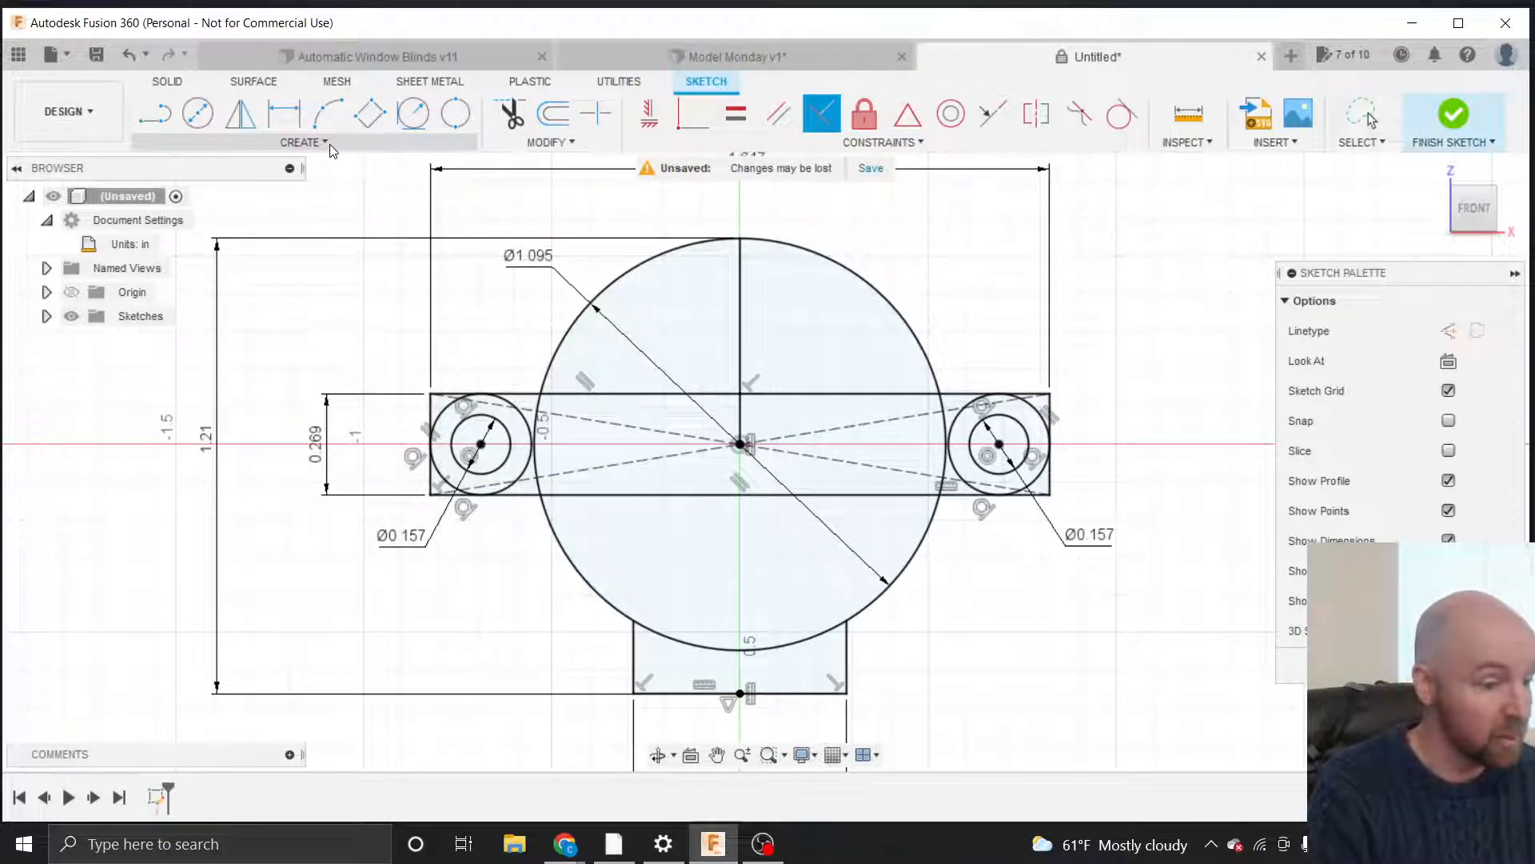
{"action": "key", "text": "Escape"}
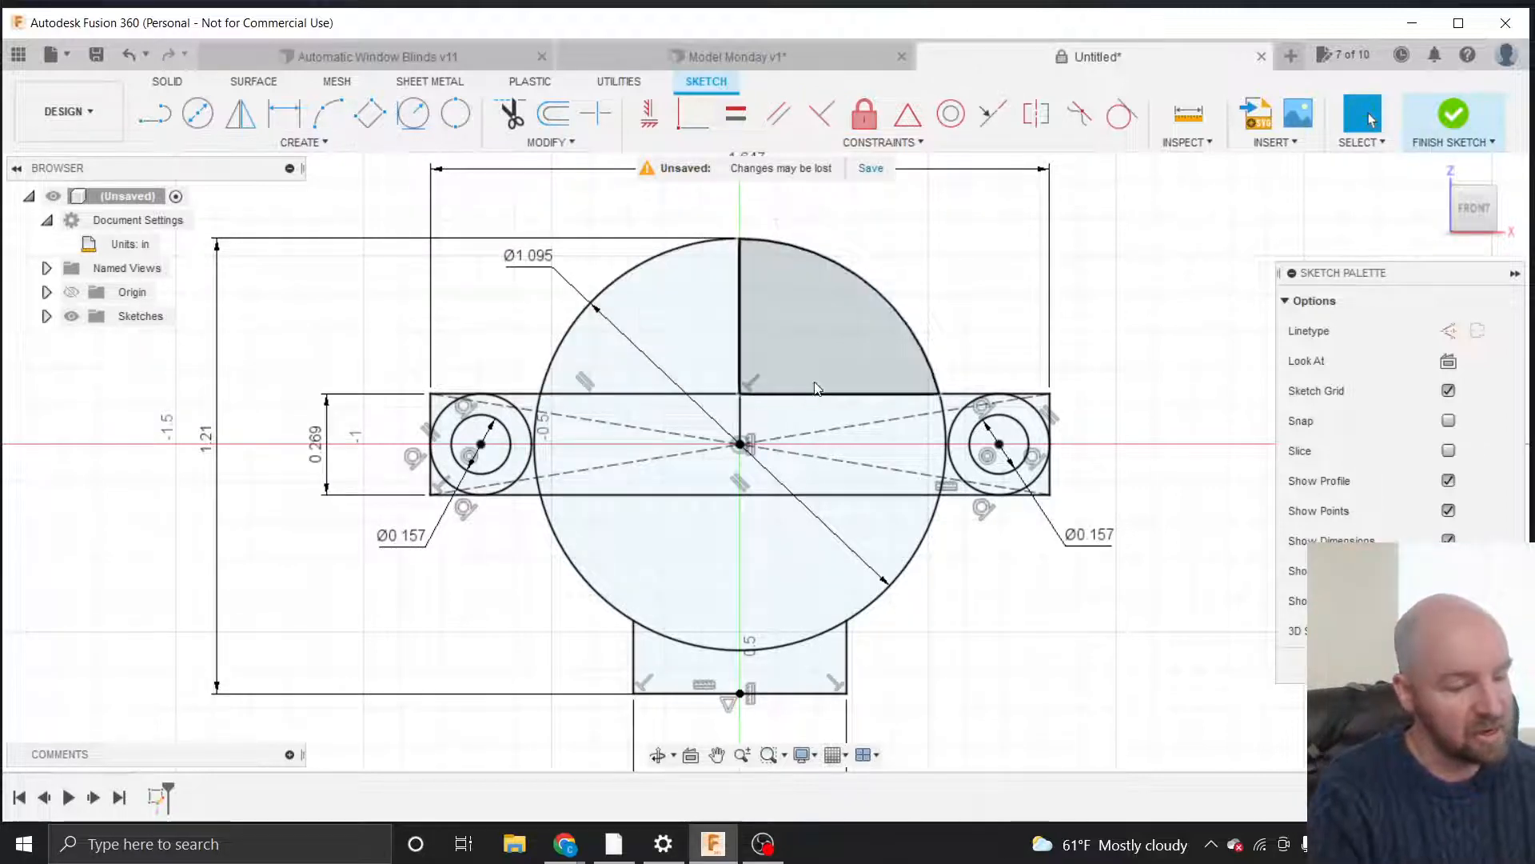
Draw a 2-point rectangle from the large circle's center to a corner just below and right of the lower tab.
{"action": "left_click", "coordinate": [741, 353]}
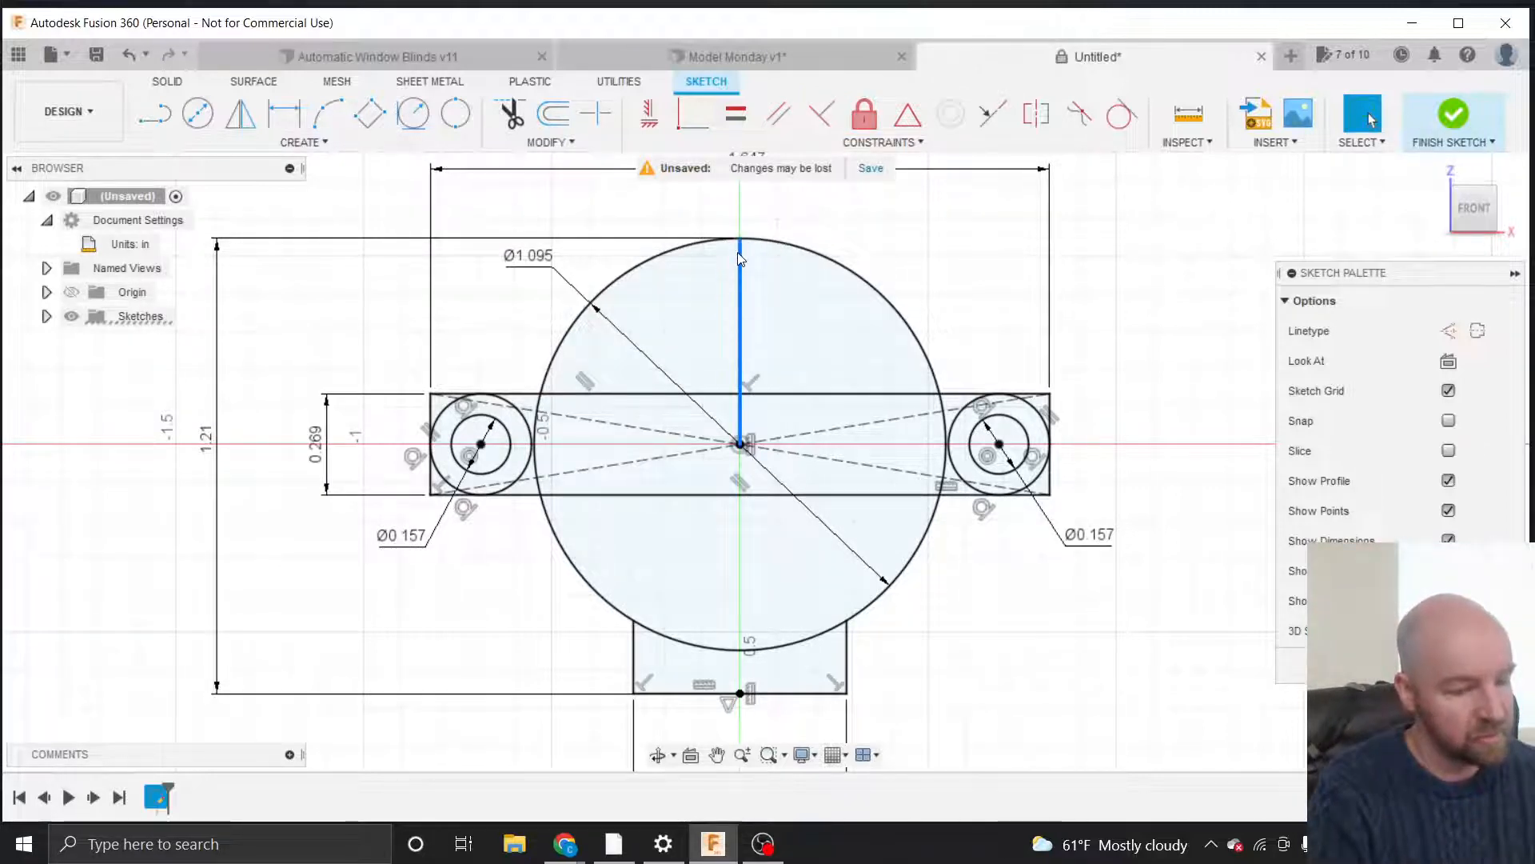
{"action": "key", "text": "Escape"}
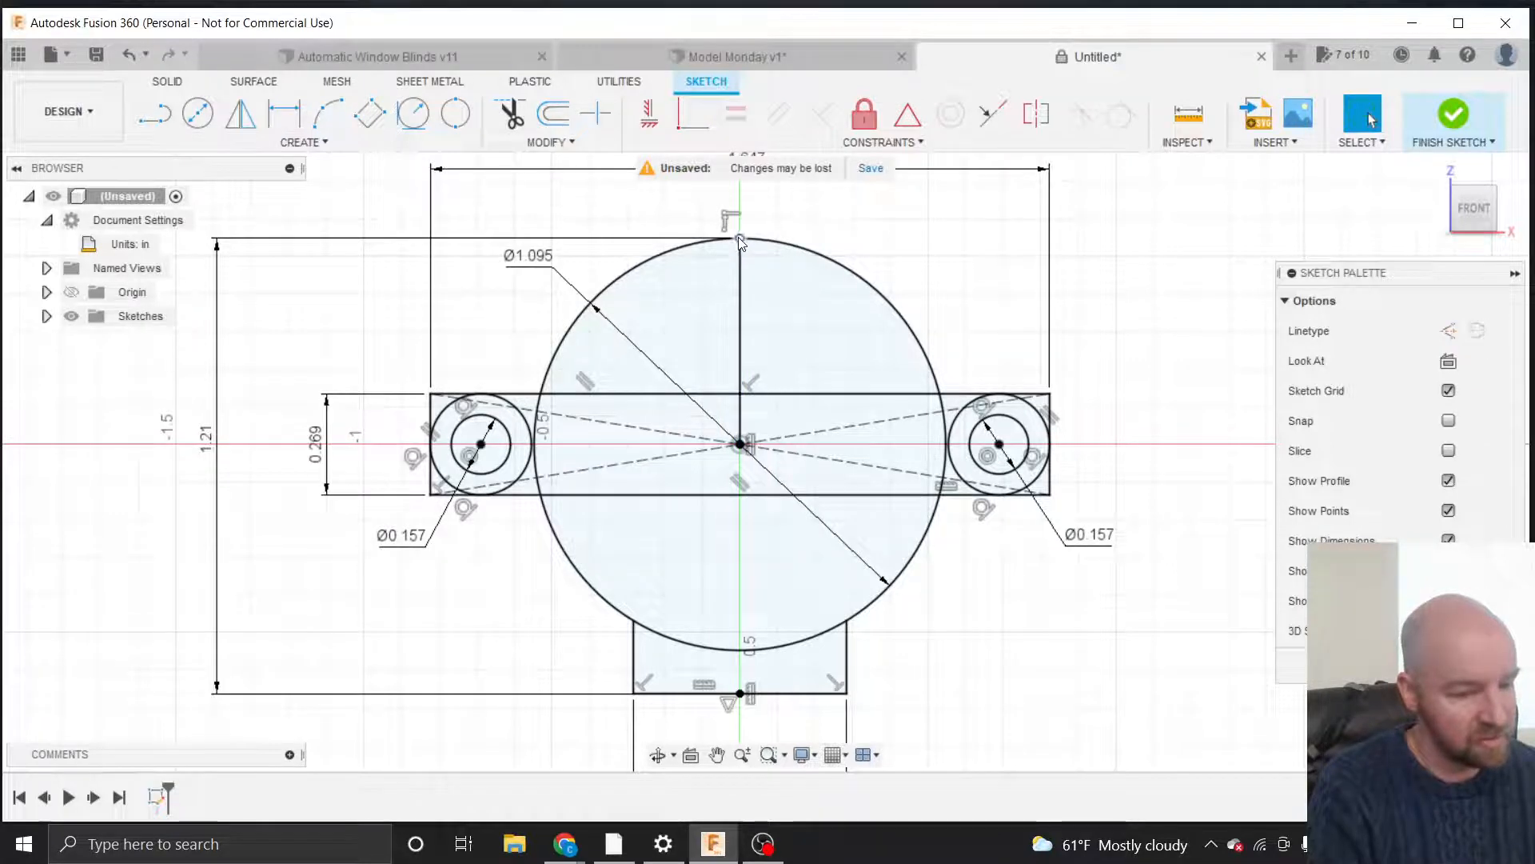
{"action": "left_click", "coordinate": [304, 141]}
{"action": "mouse_move", "coordinate": [199, 191]}
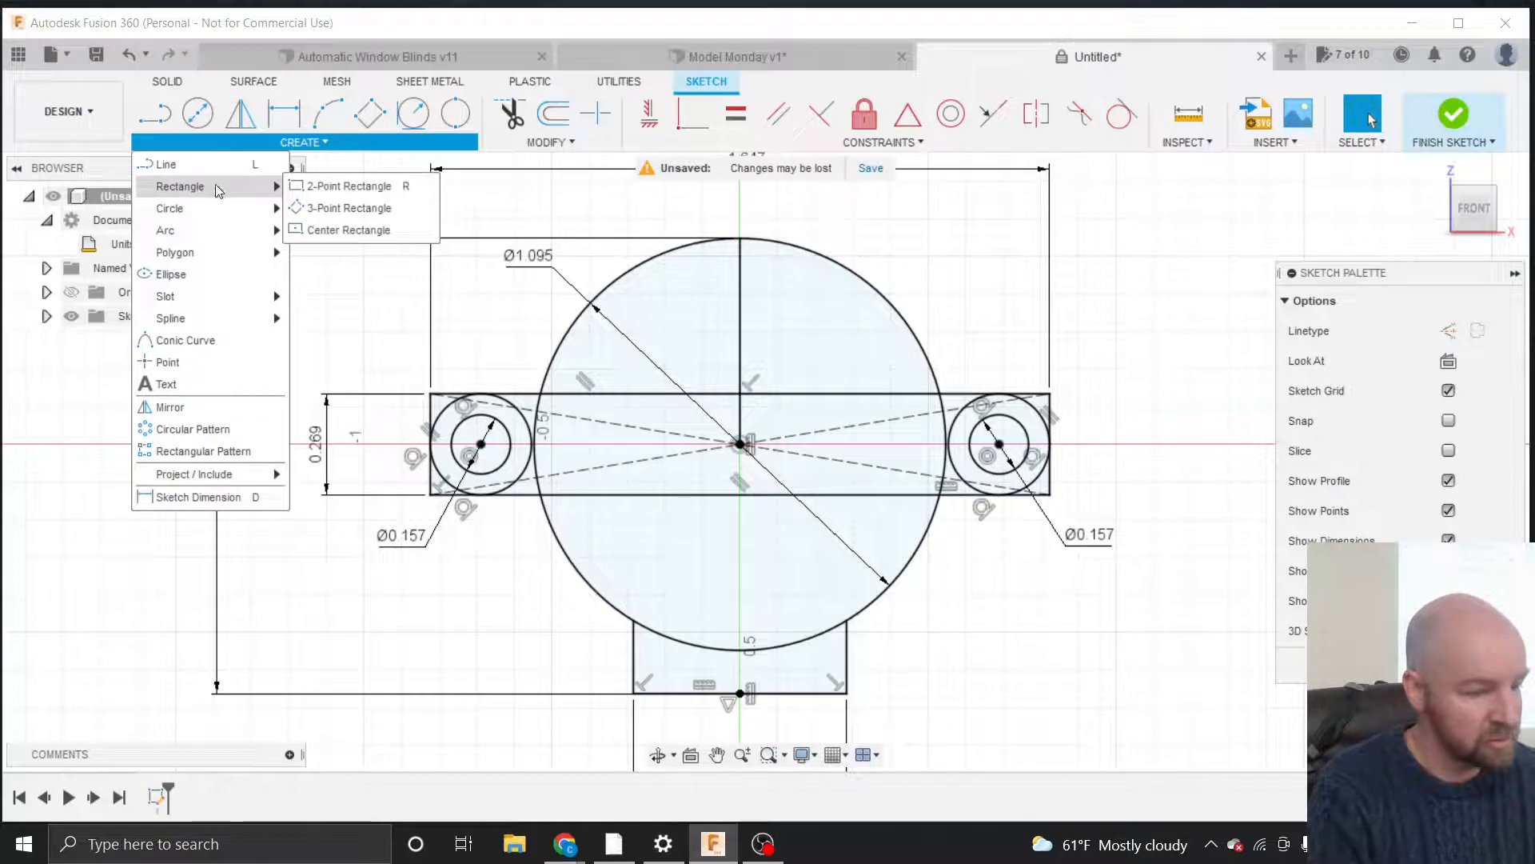
{"action": "left_click", "coordinate": [326, 190]}
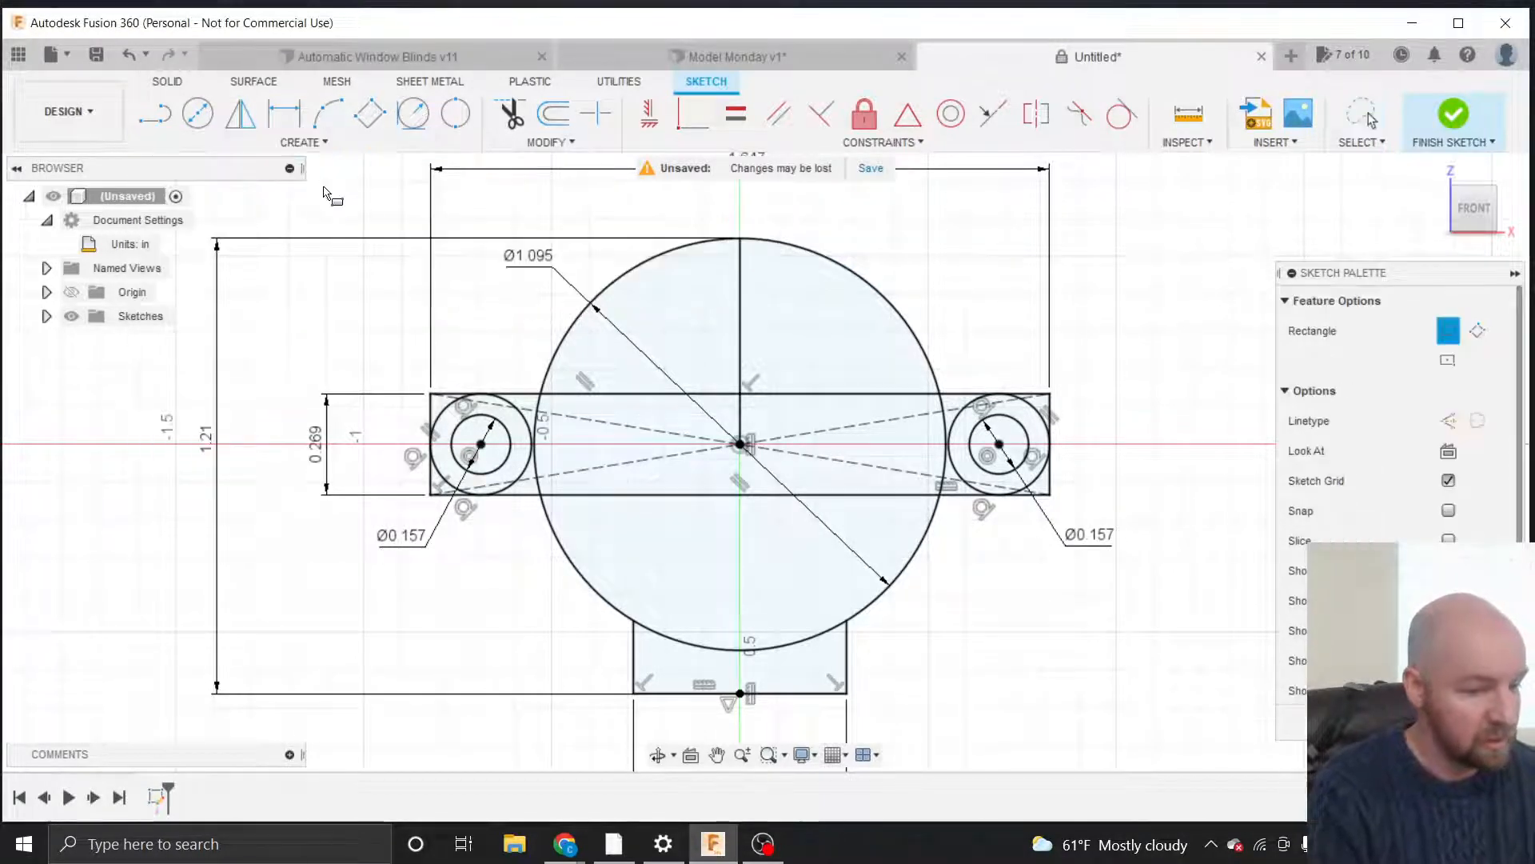
{"action": "left_click", "coordinate": [737, 444]}
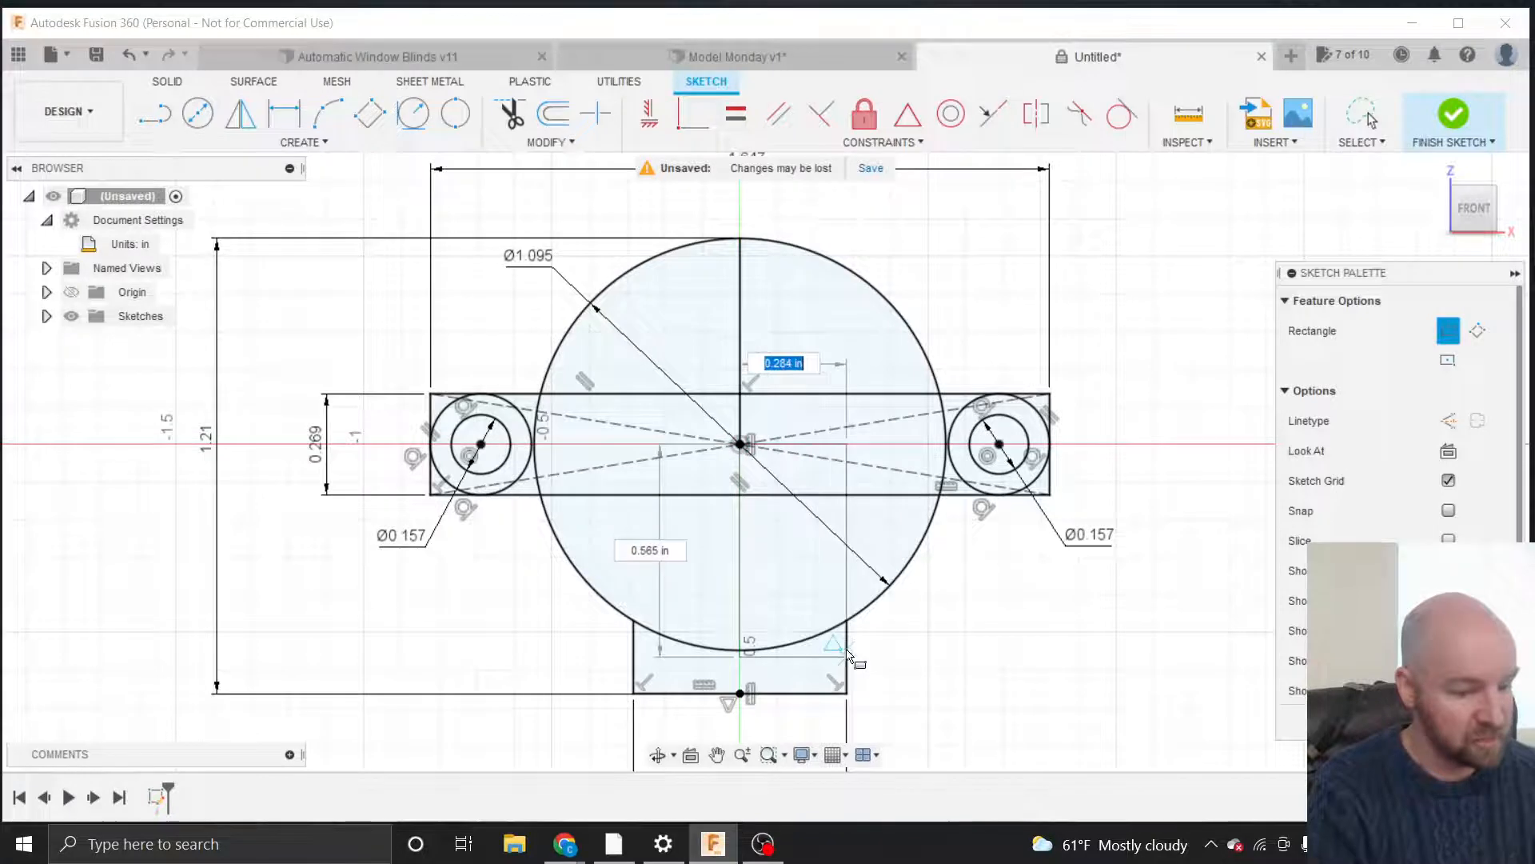
{"action": "left_click", "coordinate": [870, 714]}
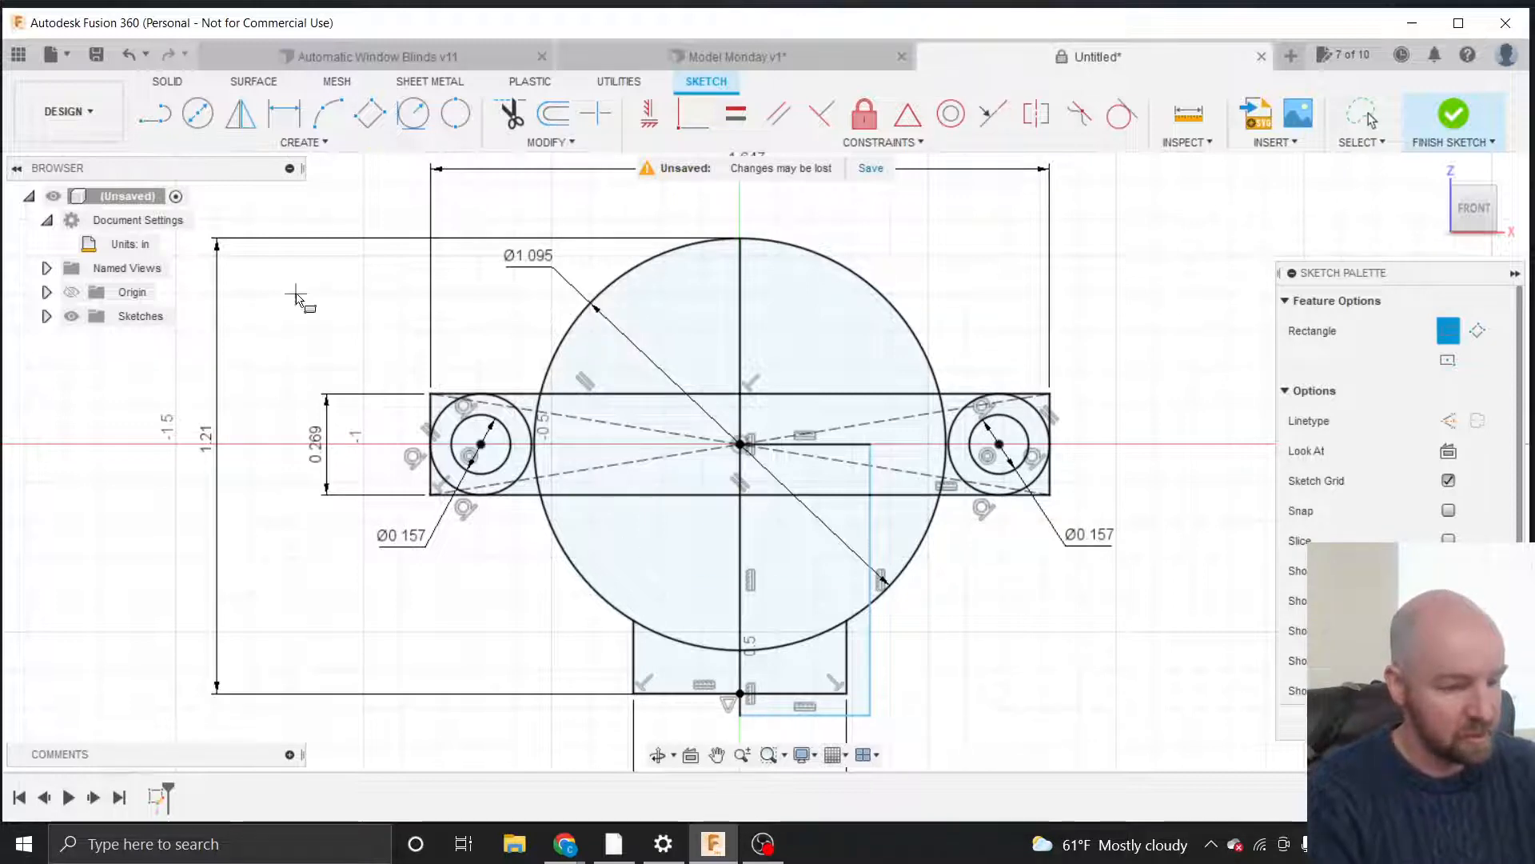
Try to dimension the vertical distance from the large circle's top point to the new rectangle's lower edge.
{"action": "left_click", "coordinate": [304, 141]}
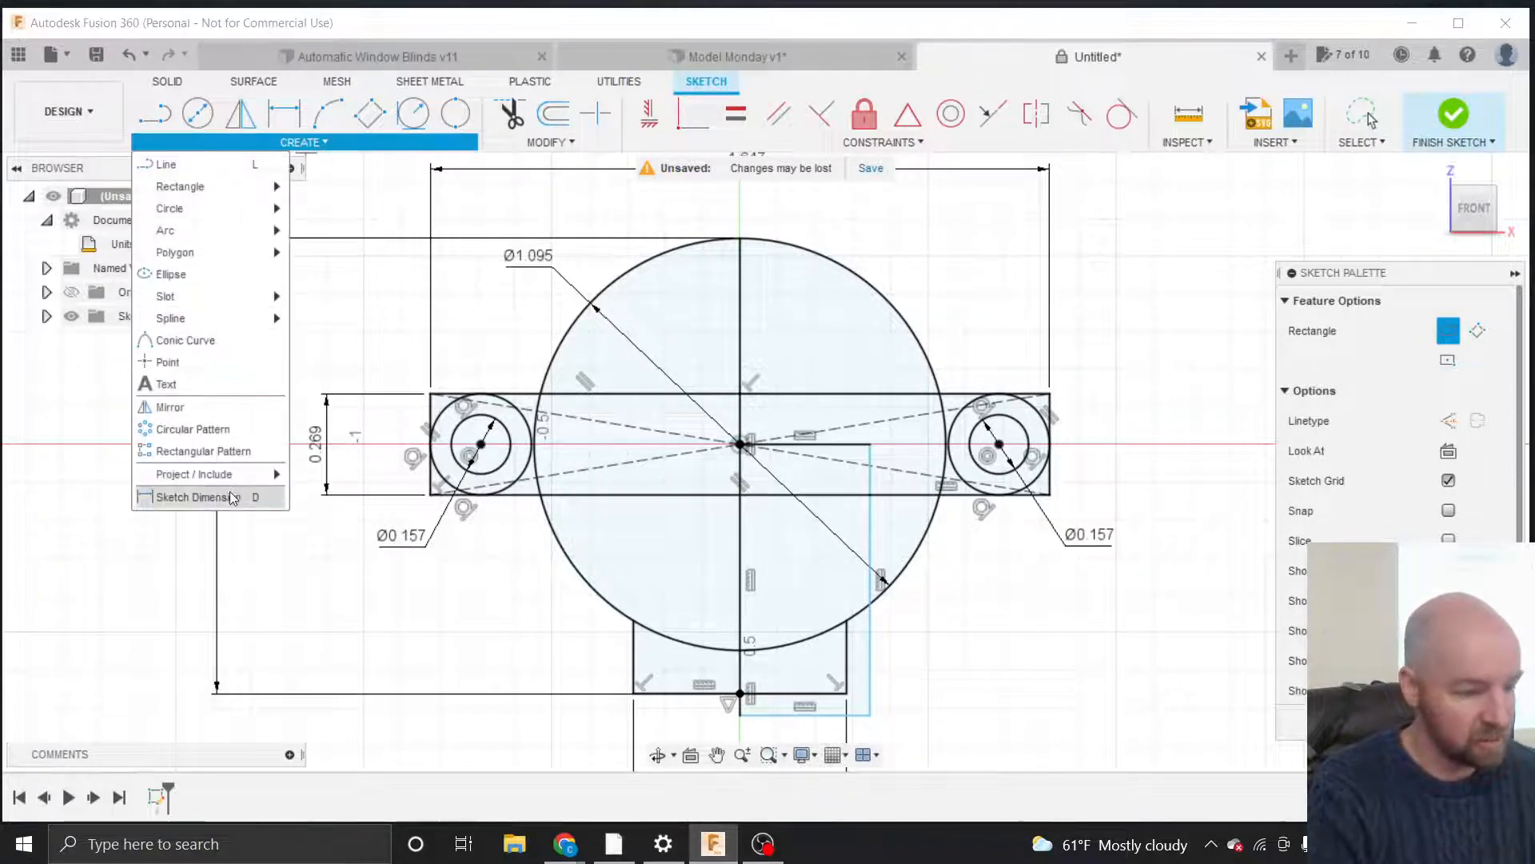
{"action": "left_click", "coordinate": [199, 497]}
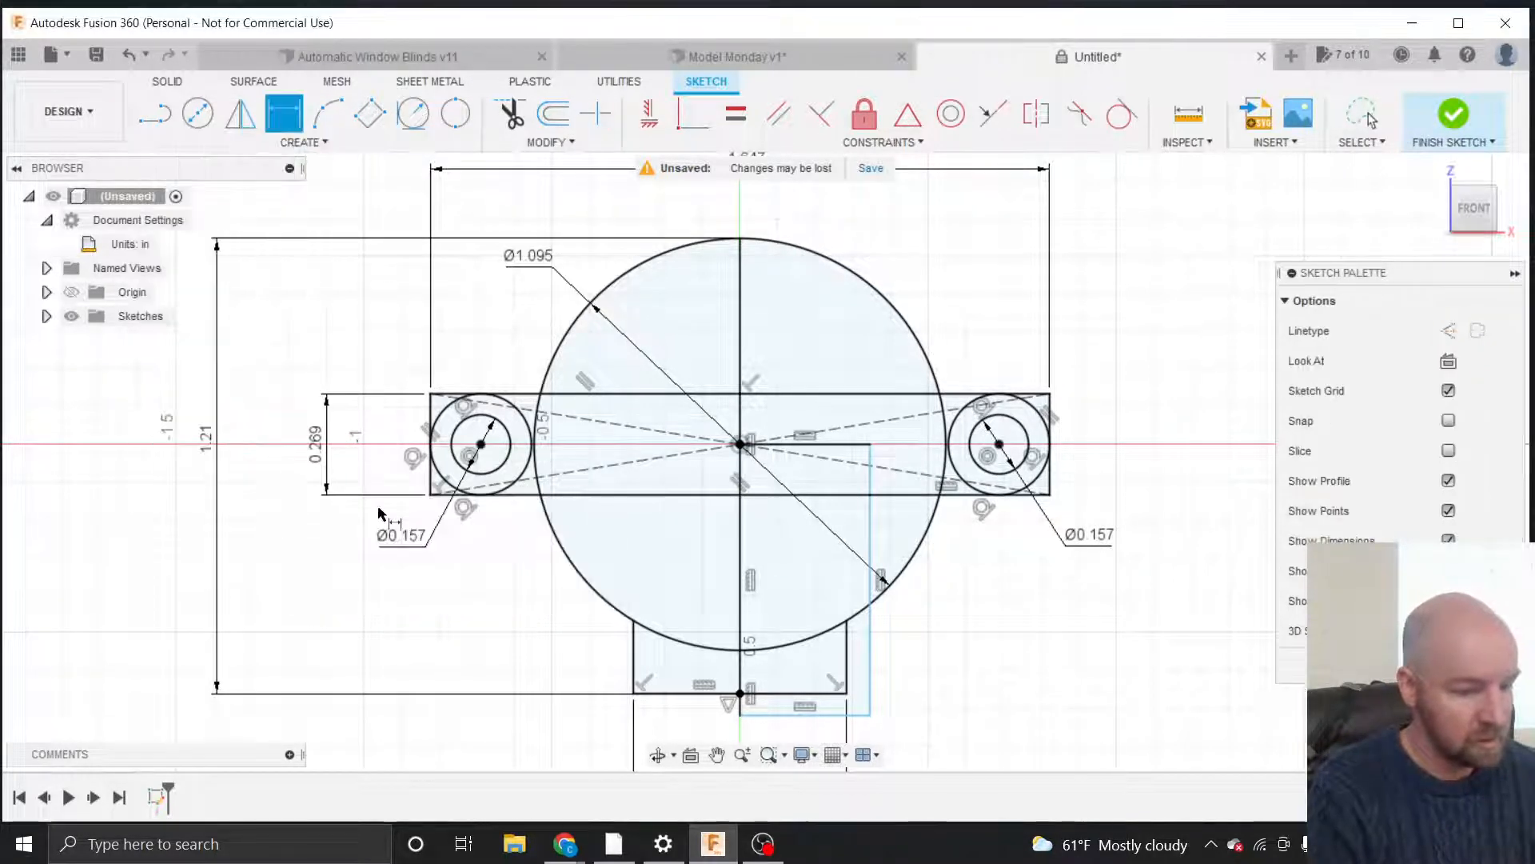
{"action": "left_click", "coordinate": [804, 714]}
{"action": "left_click", "coordinate": [741, 239]}
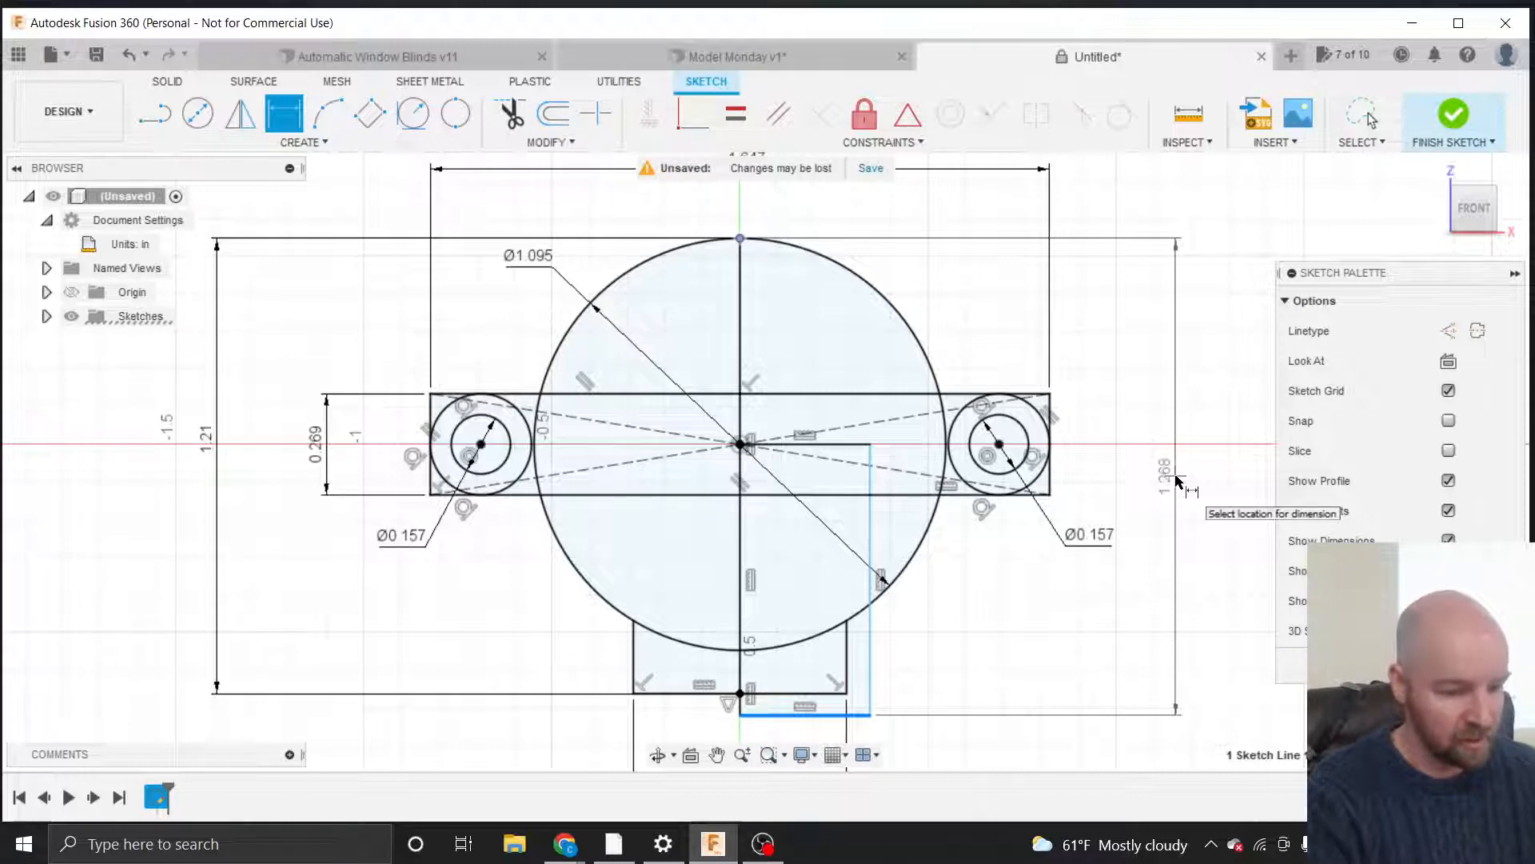
{"action": "left_click", "coordinate": [980, 620]}
{"action": "key", "text": "d"}
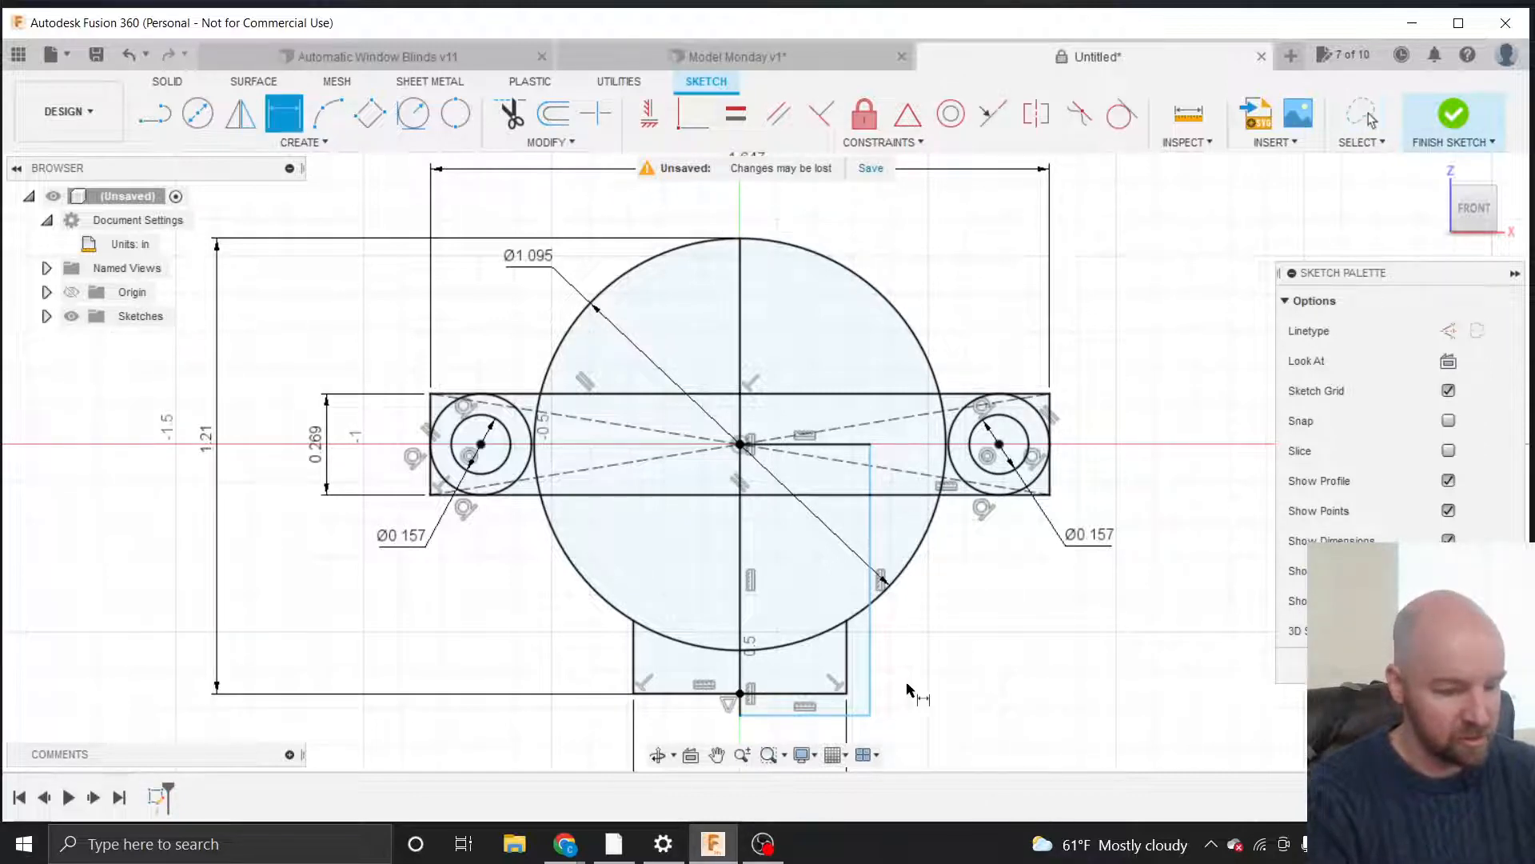
Try to dimension the length of the new rectangle's lower edge beneath the tab.
{"action": "left_click", "coordinate": [812, 714]}
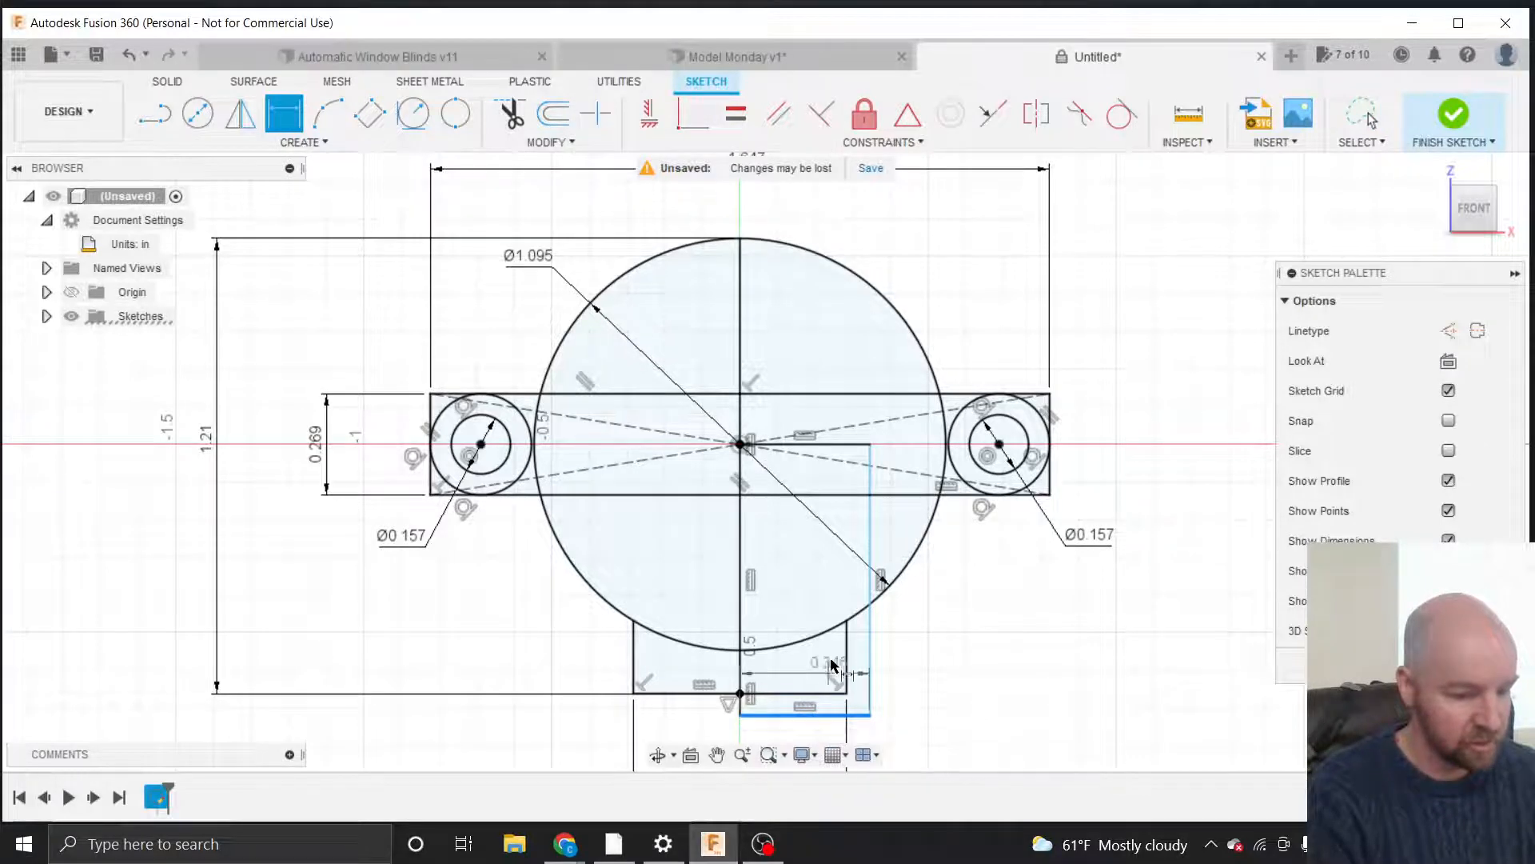
{"action": "scroll", "coordinate": [816, 734], "scroll_direction": "down", "scroll_amount": 3}
{"action": "scroll", "coordinate": [830, 740], "scroll_direction": "down", "scroll_amount": 3}
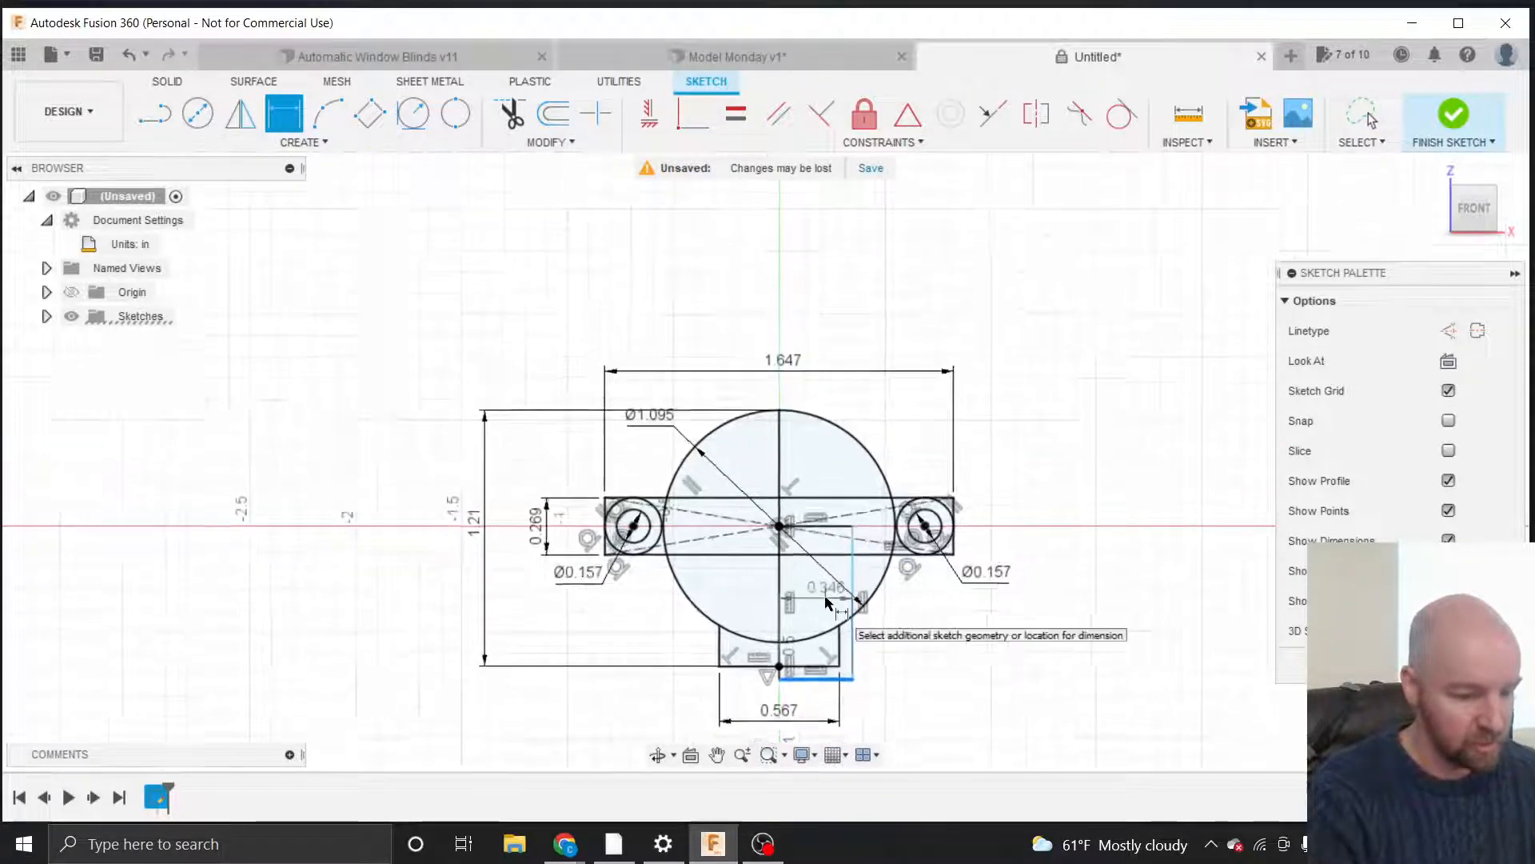
{"action": "scroll", "coordinate": [818, 703], "scroll_direction": "up", "scroll_amount": 5}
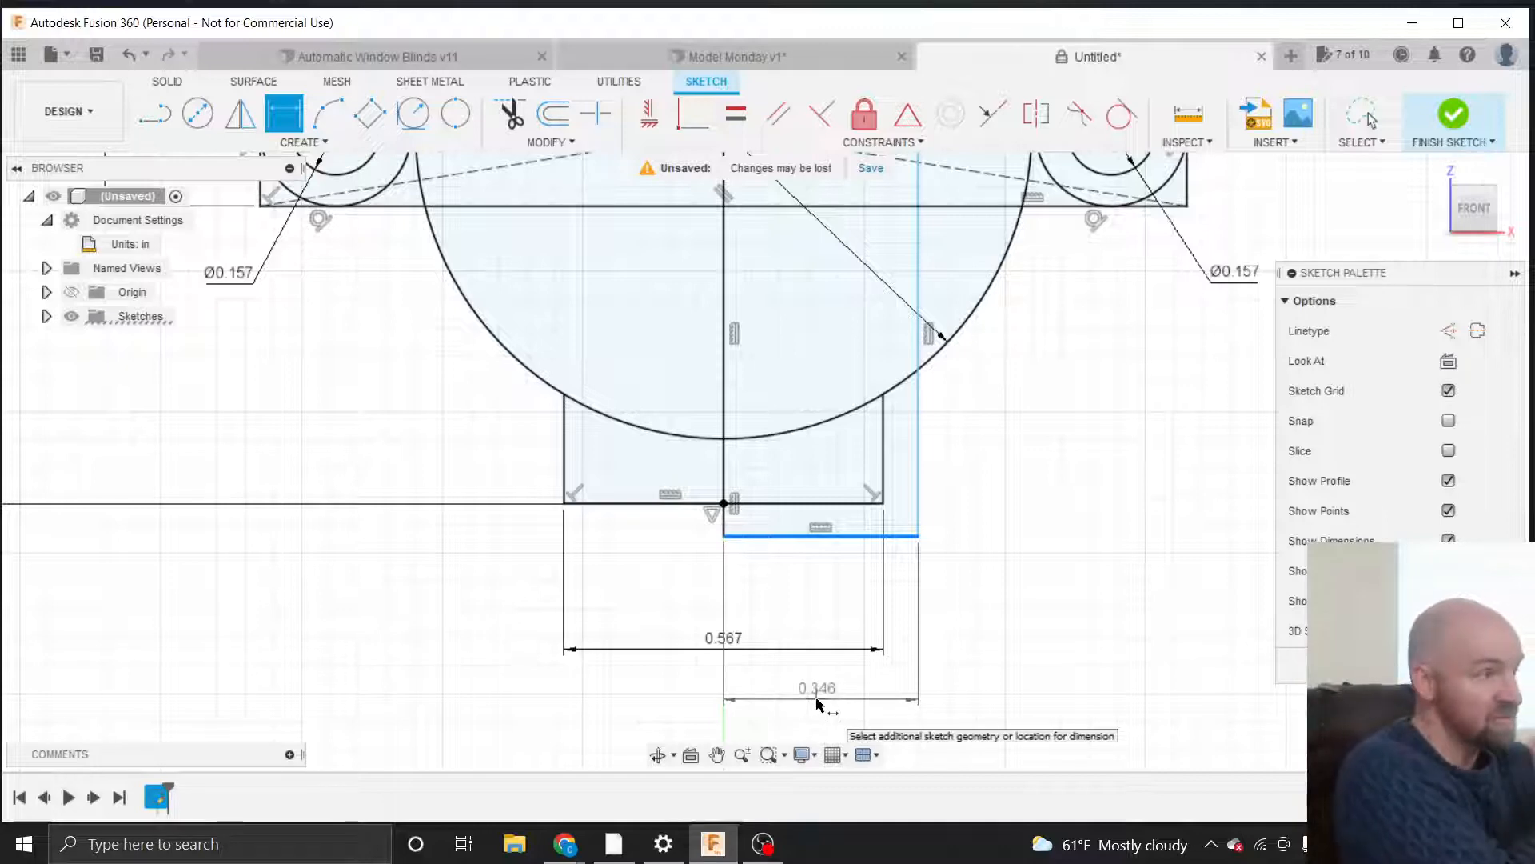
{"action": "key", "text": "Escape"}
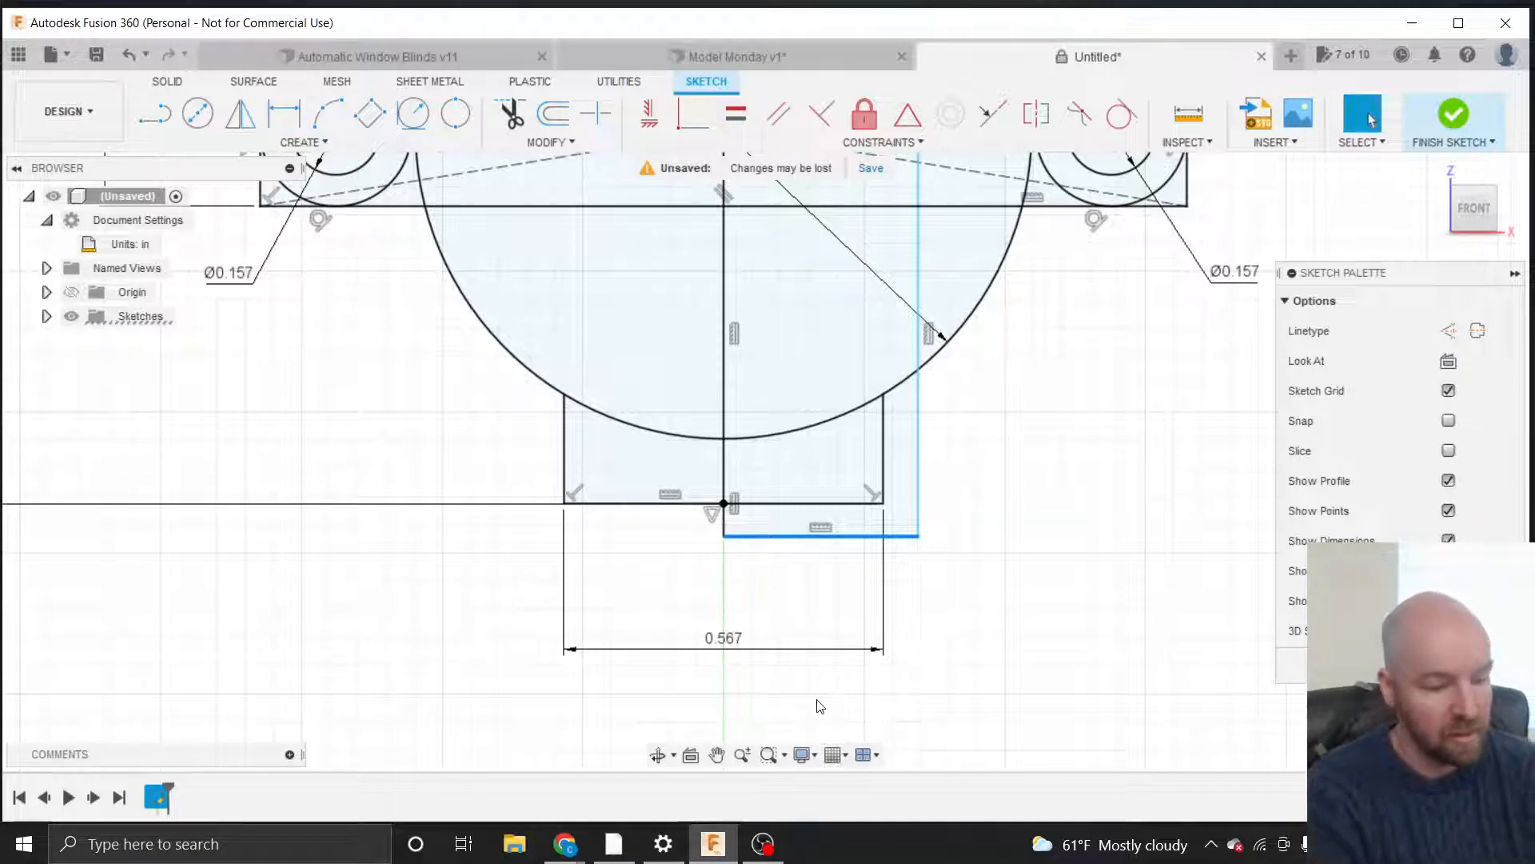
Try to mirror the rectangle's lower edge and outer vertical edge about the vertical line through the large circle's center.
{"action": "scroll", "coordinate": [921, 588], "scroll_direction": "down", "scroll_amount": 2}
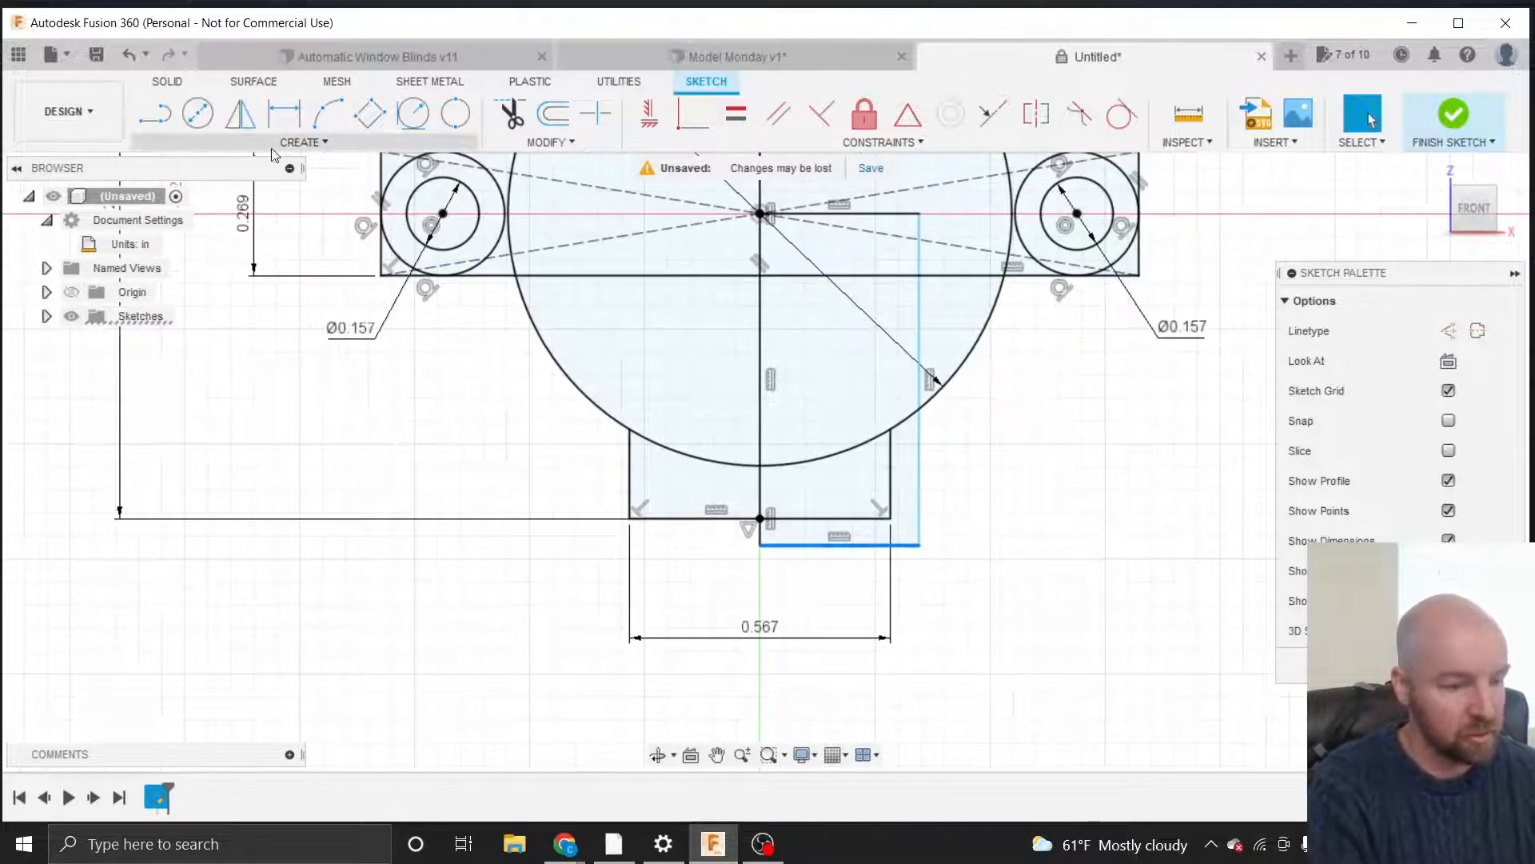
{"action": "left_click", "coordinate": [241, 113]}
{"action": "left_click", "coordinate": [891, 464]}
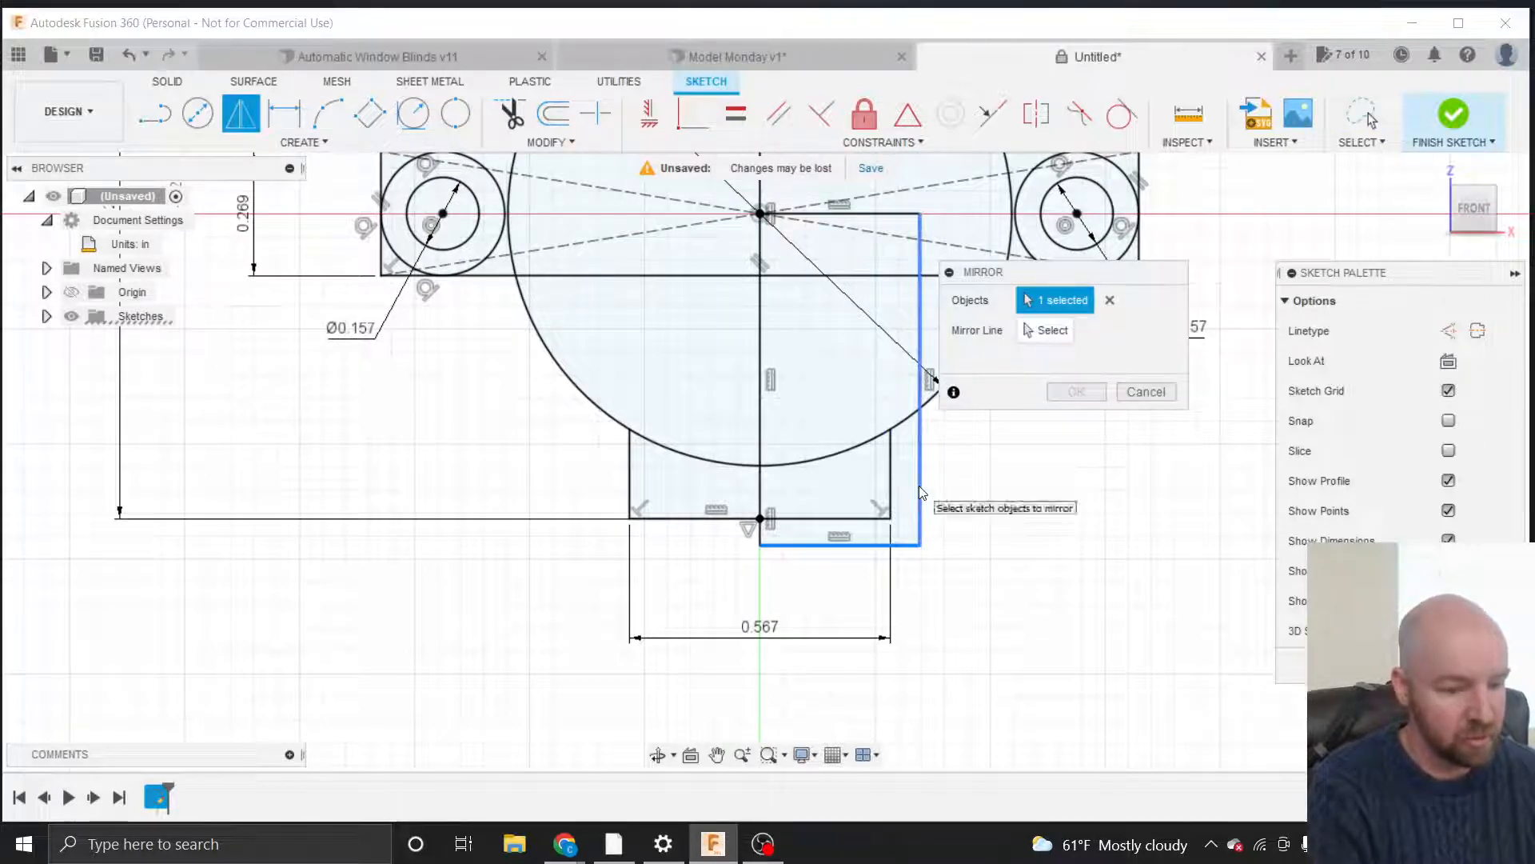
{"action": "left_click", "coordinate": [919, 486]}
{"action": "left_click", "coordinate": [1043, 331]}
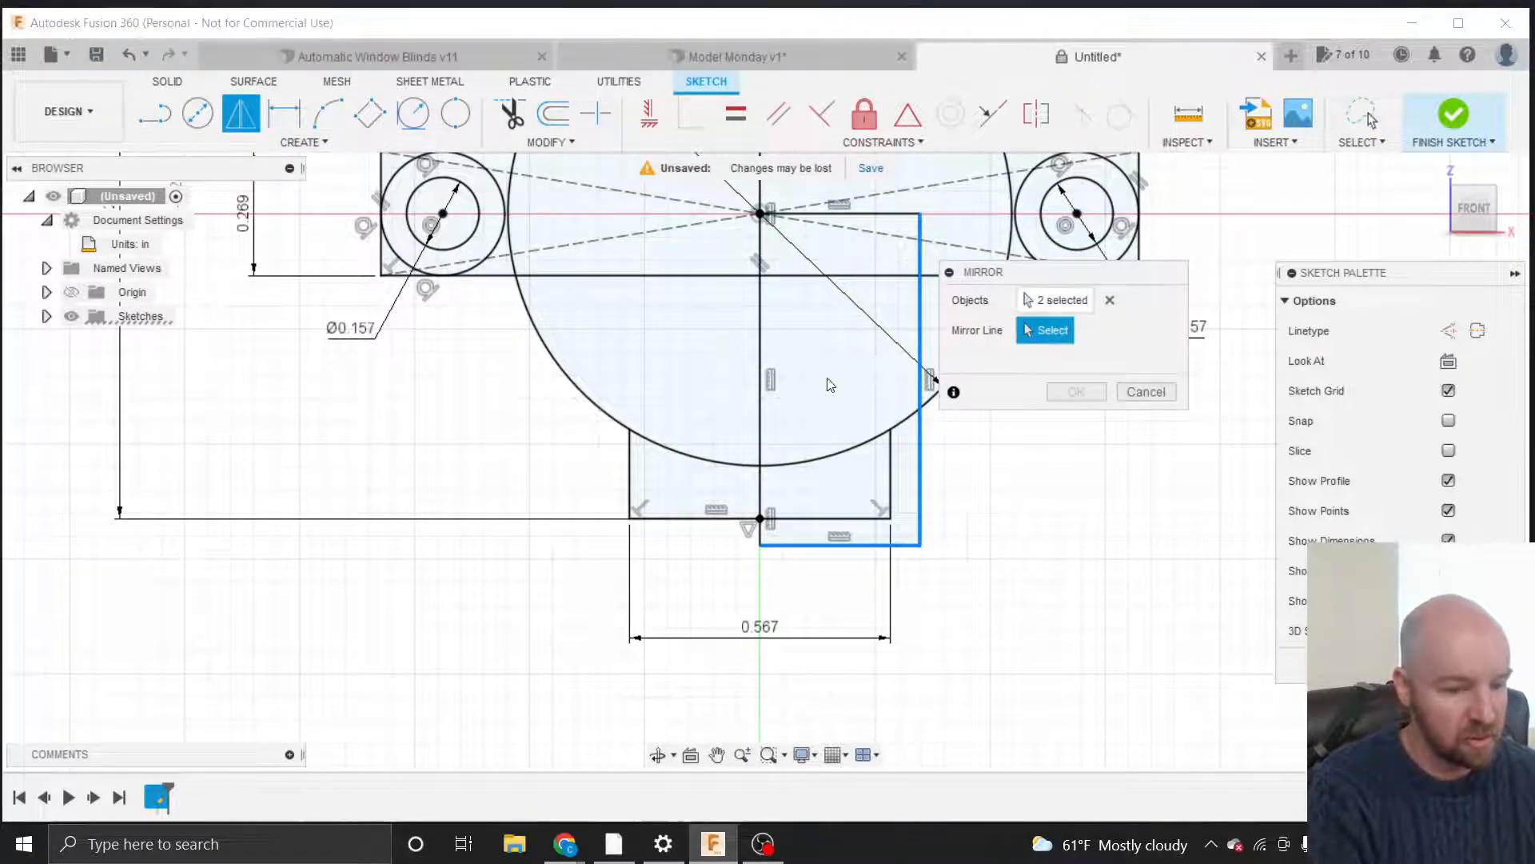
{"action": "left_click", "coordinate": [760, 358]}
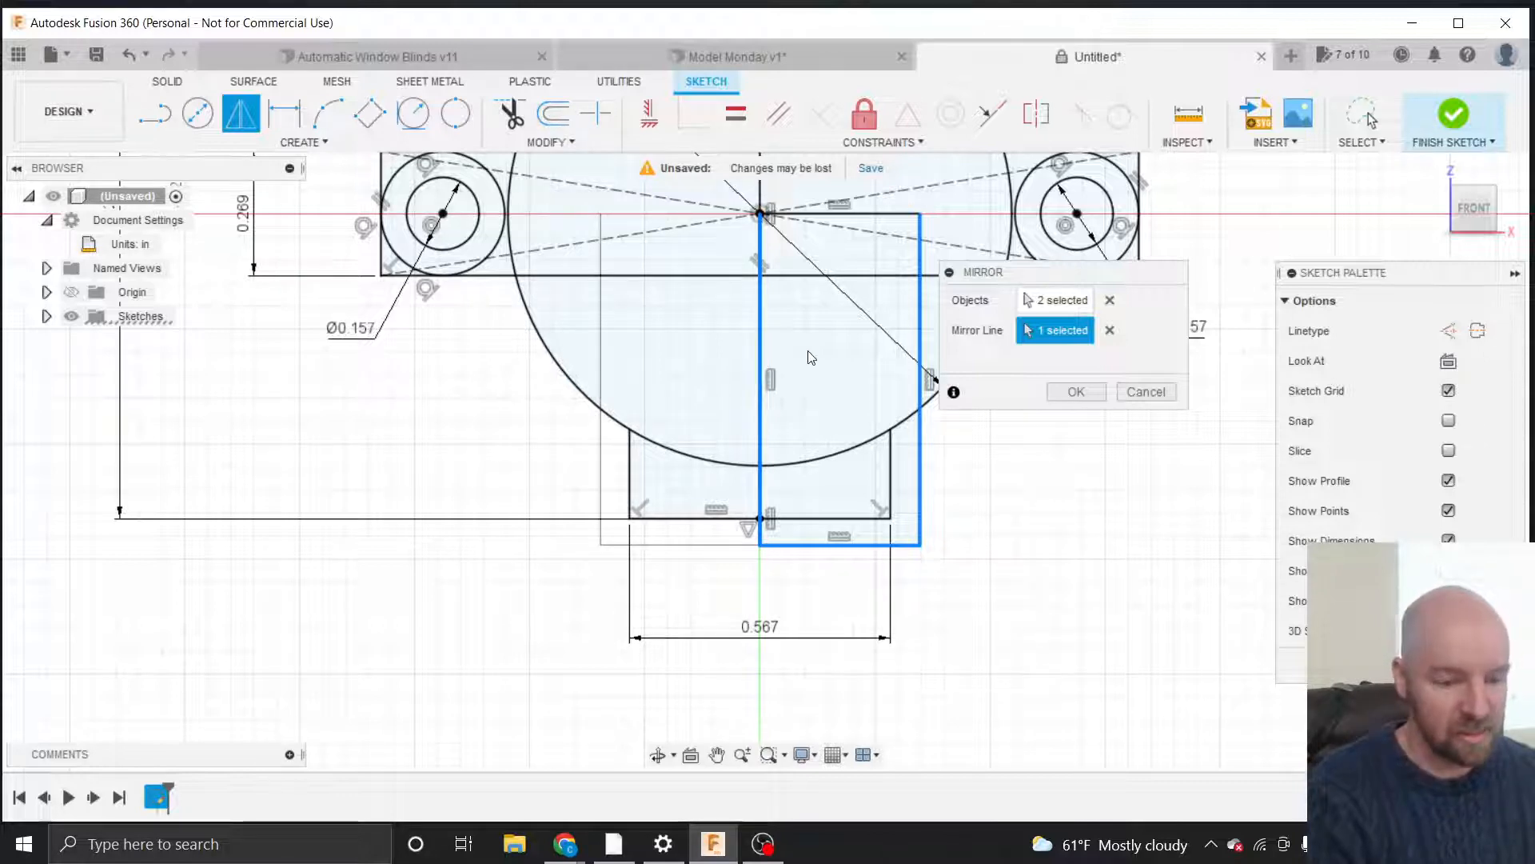
{"action": "left_click", "coordinate": [1150, 391]}
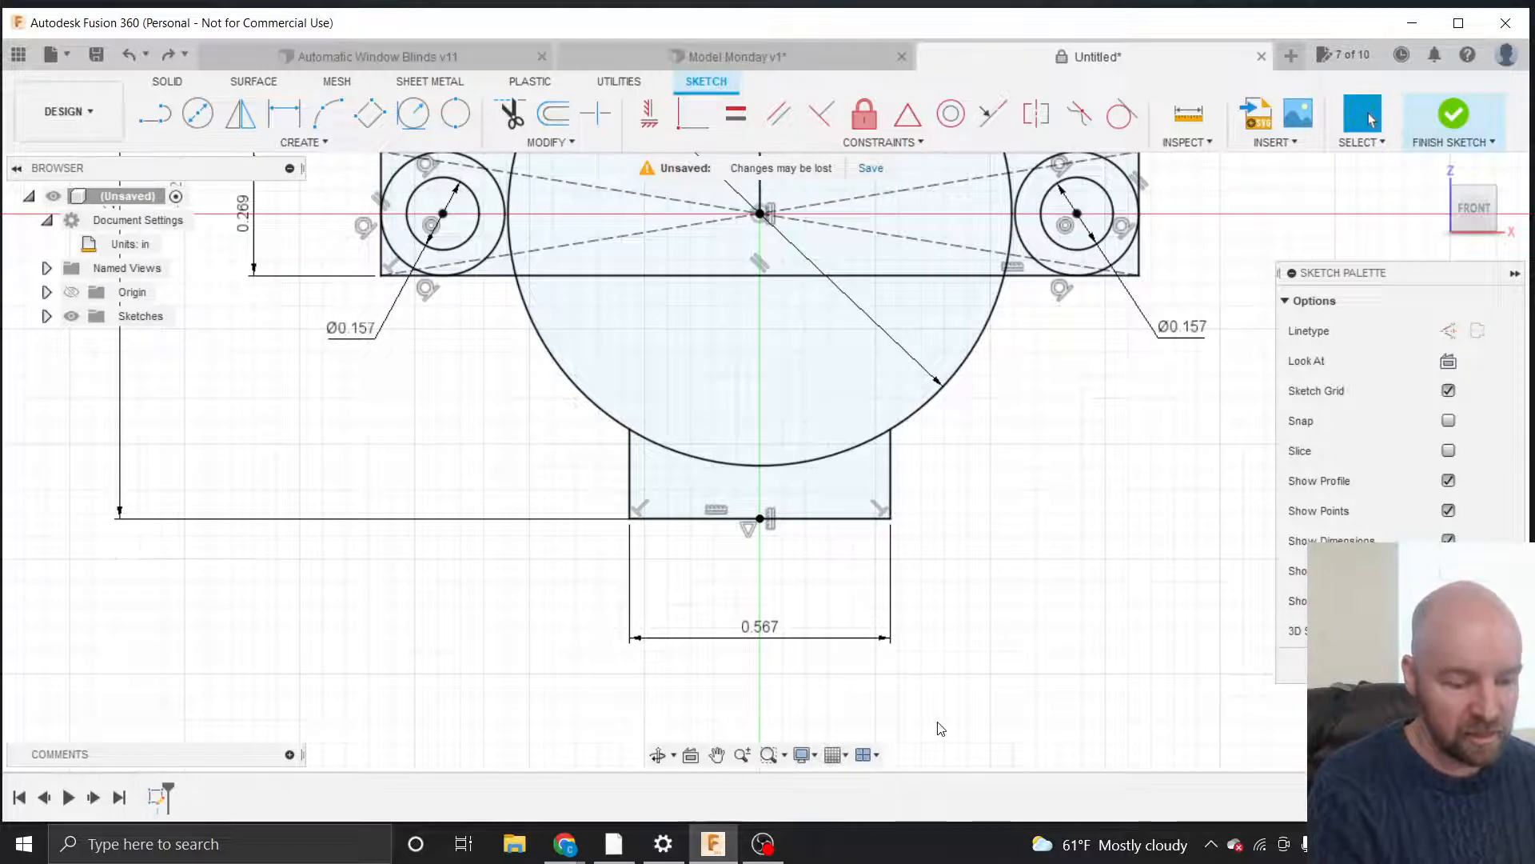
Draw a 0.355 in diameter center-diameter circle centered on the vertical line in the upper half of the large circle.
{"action": "scroll", "coordinate": [937, 726], "scroll_direction": "down", "scroll_amount": 3}
{"action": "scroll", "coordinate": [940, 727], "scroll_direction": "down", "scroll_amount": 2}
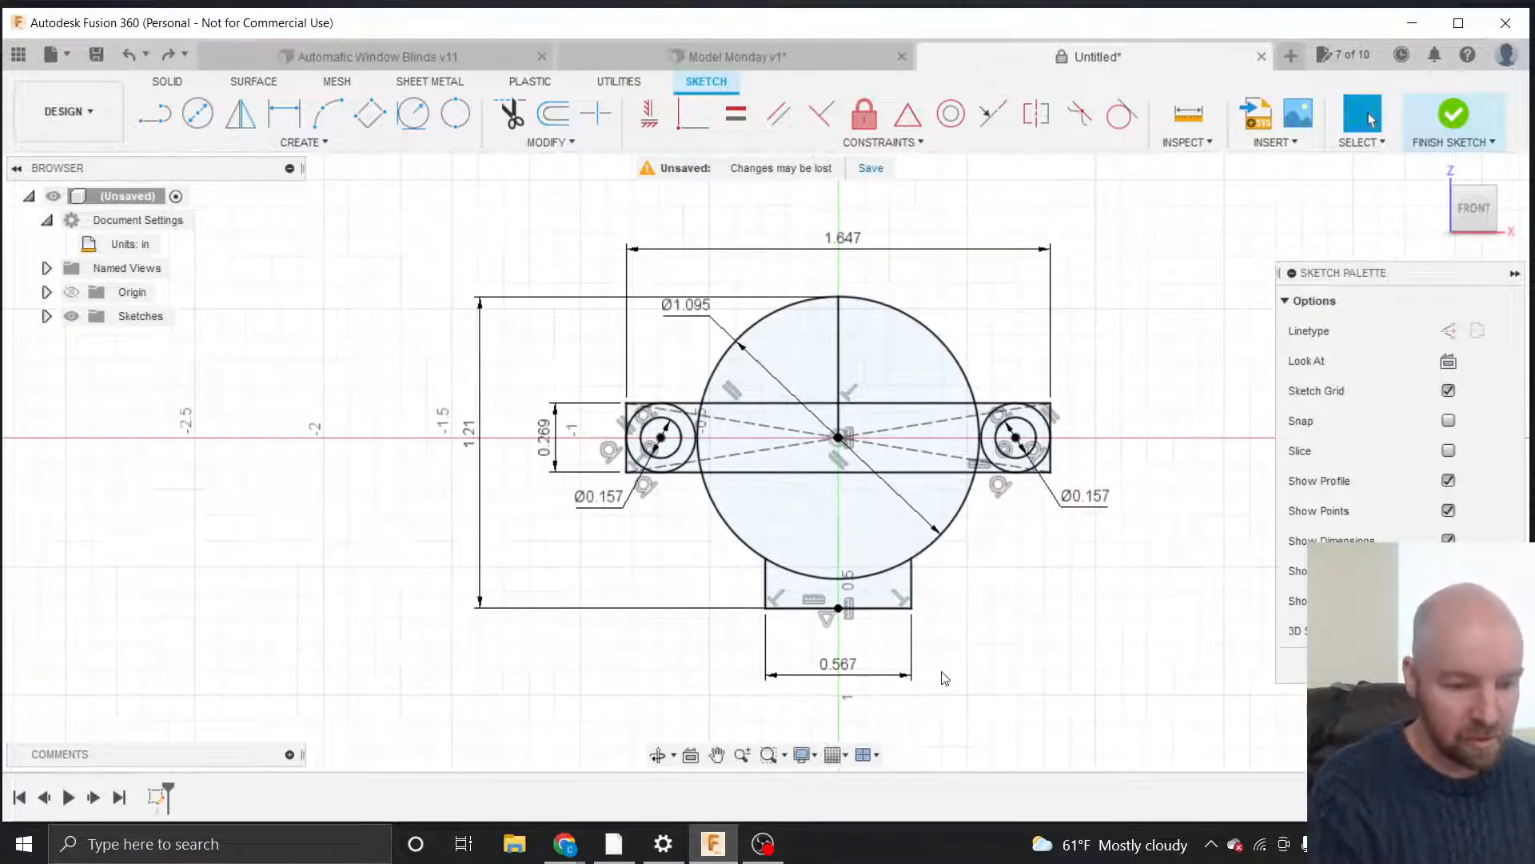
{"action": "scroll", "coordinate": [935, 573], "scroll_direction": "up", "scroll_amount": 2}
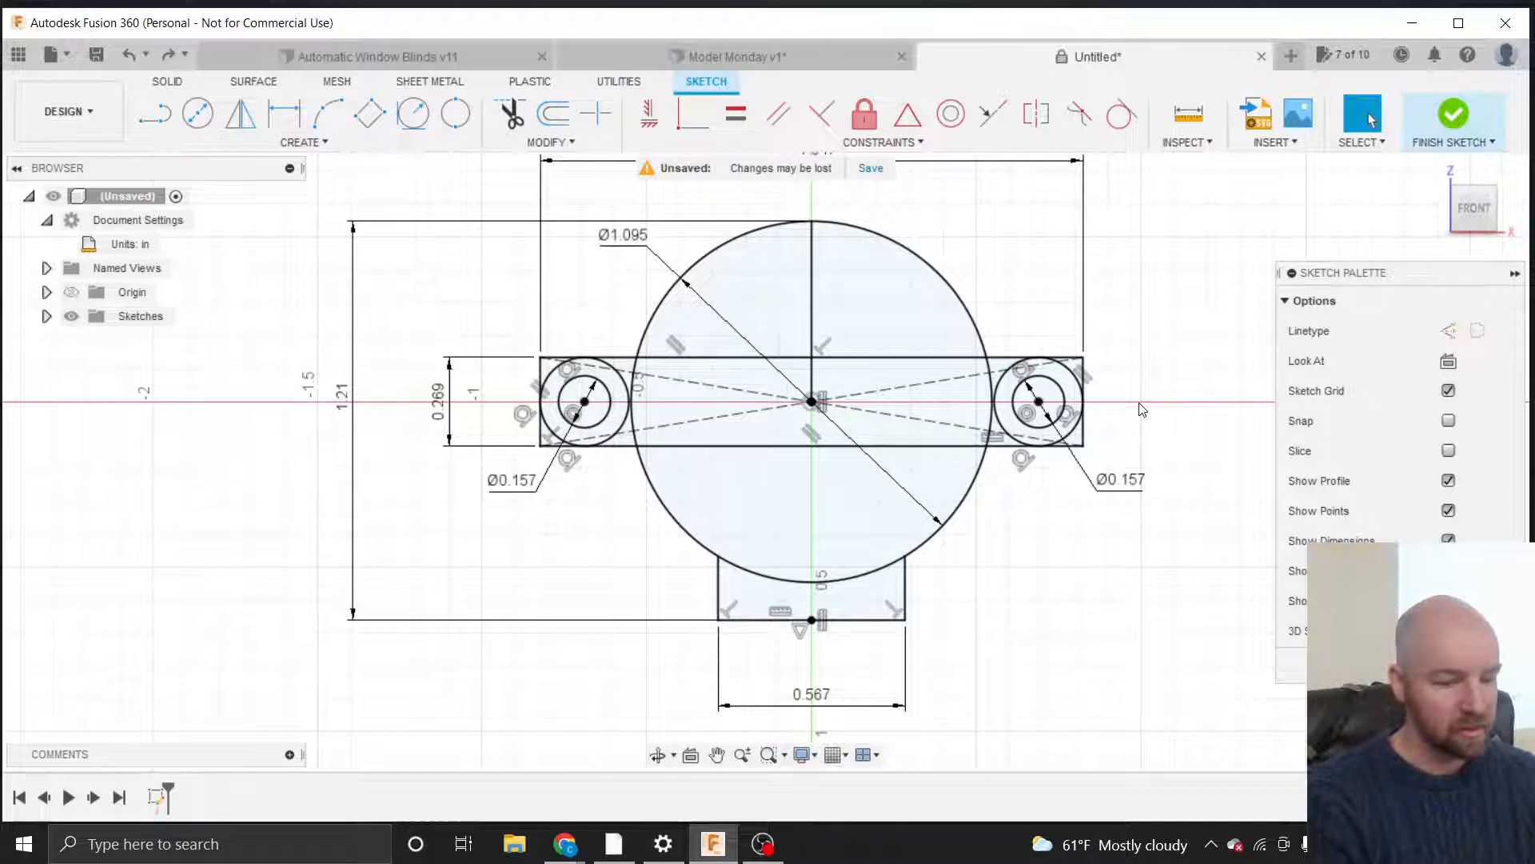
{"action": "left_click", "coordinate": [810, 277]}
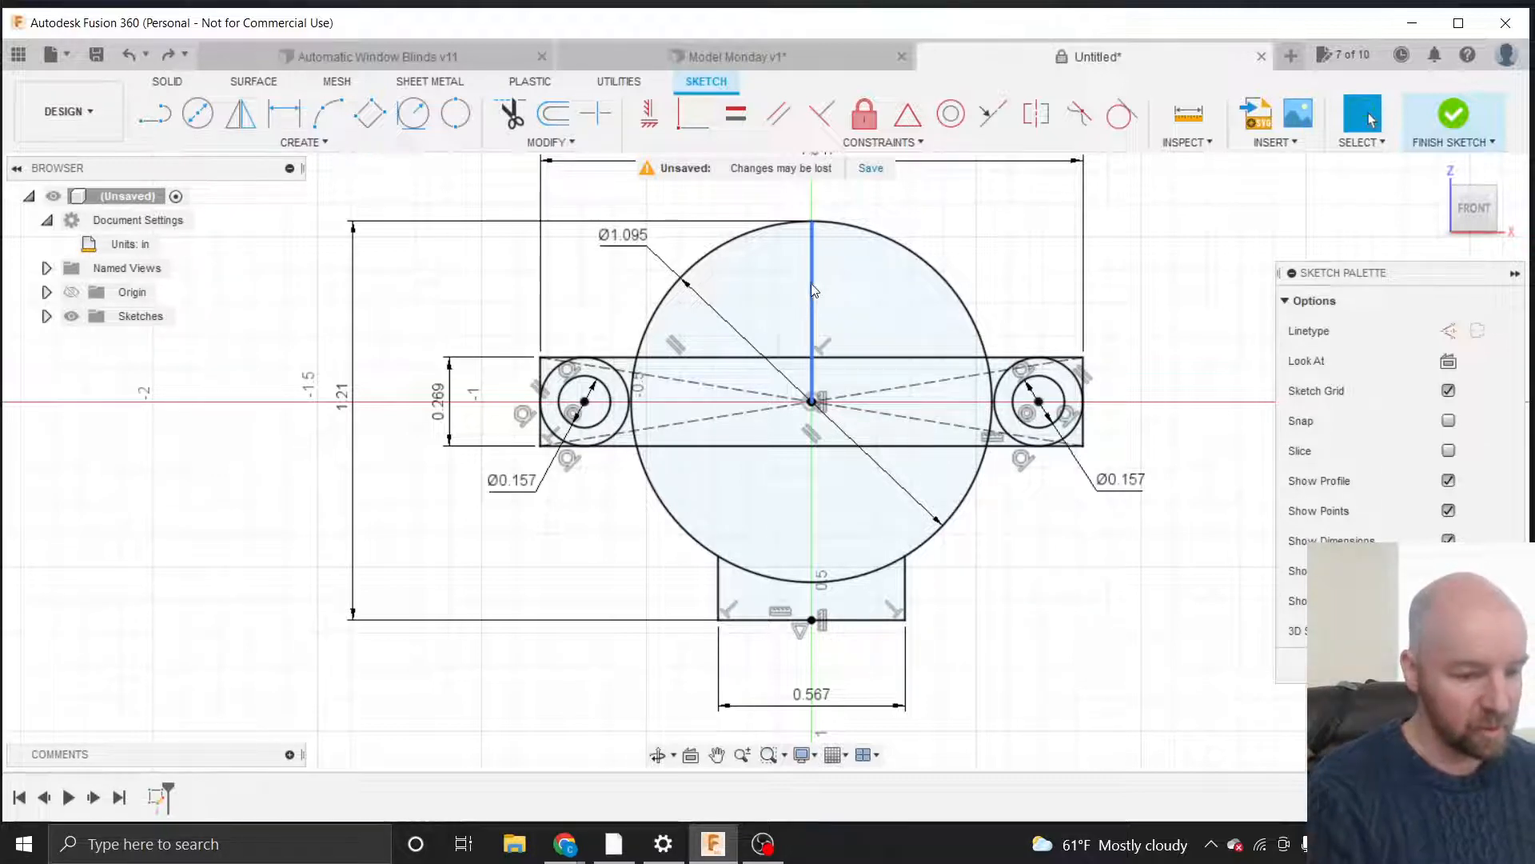
{"action": "left_click", "coordinate": [812, 292]}
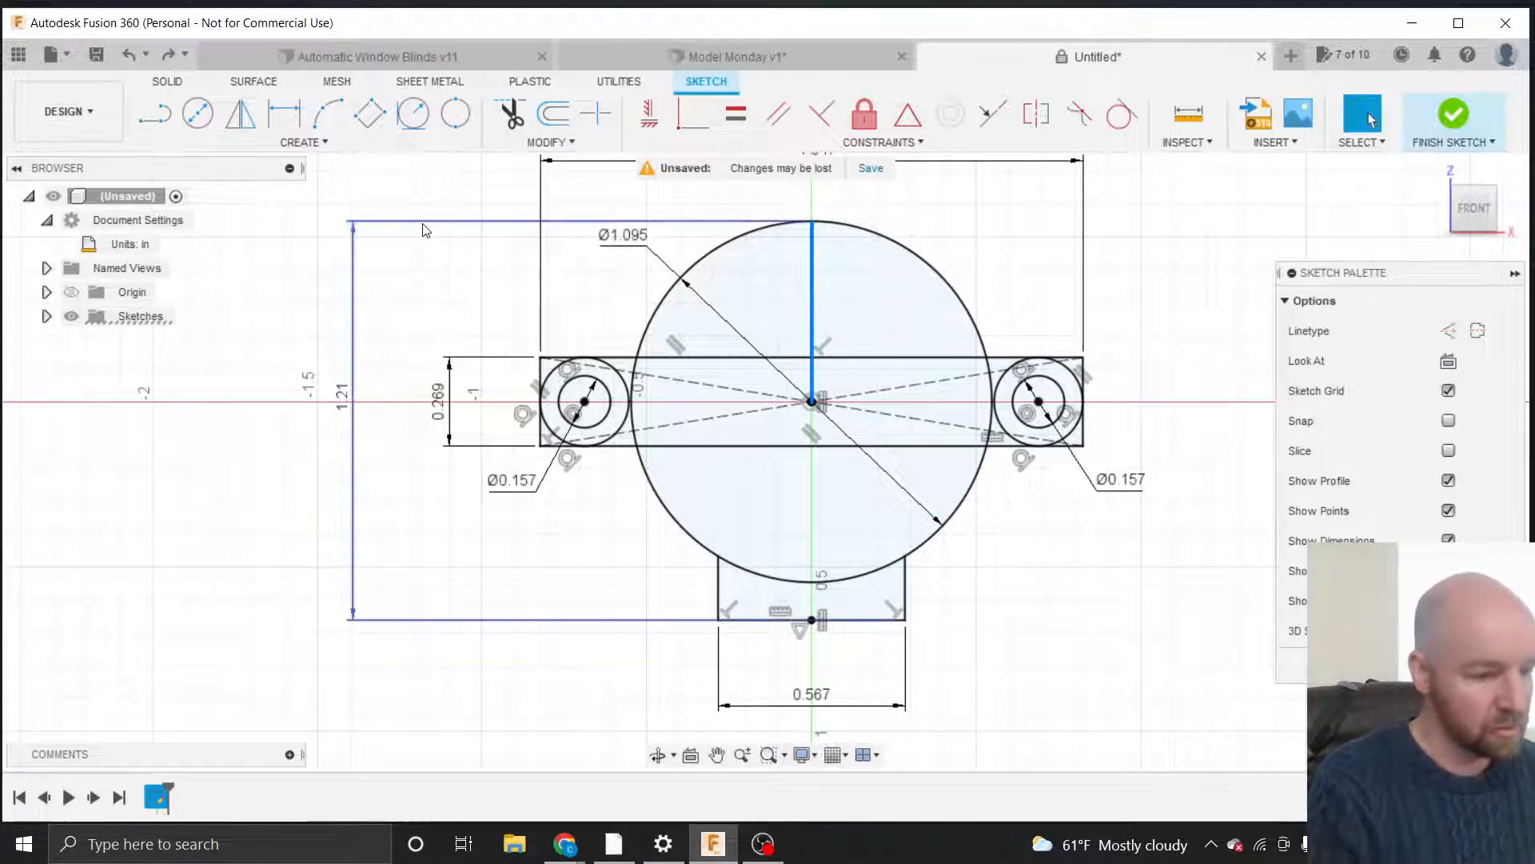
{"action": "left_click", "coordinate": [325, 145]}
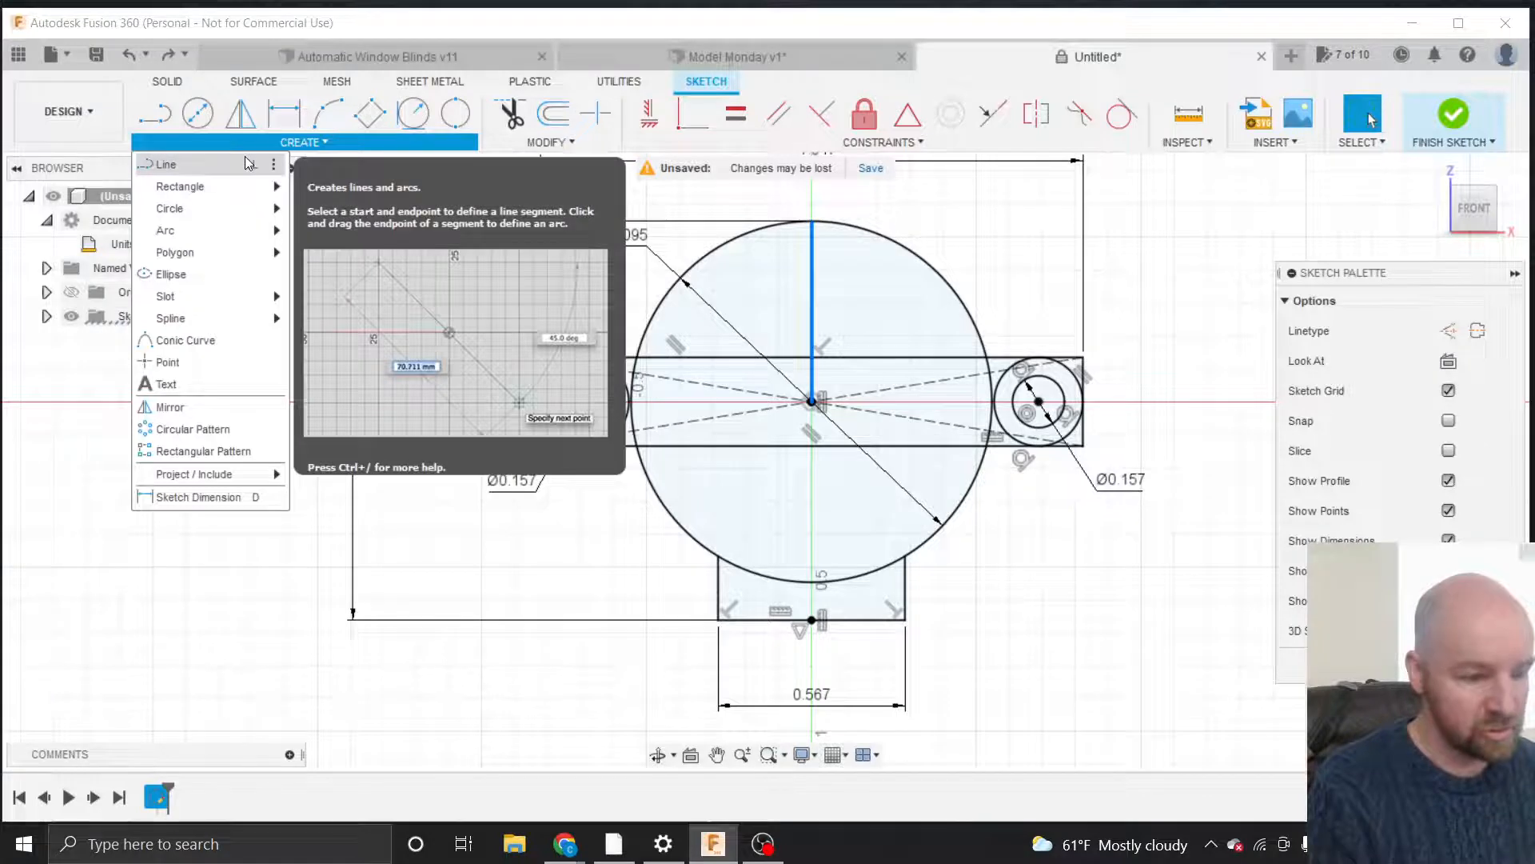
{"action": "mouse_move", "coordinate": [212, 213]}
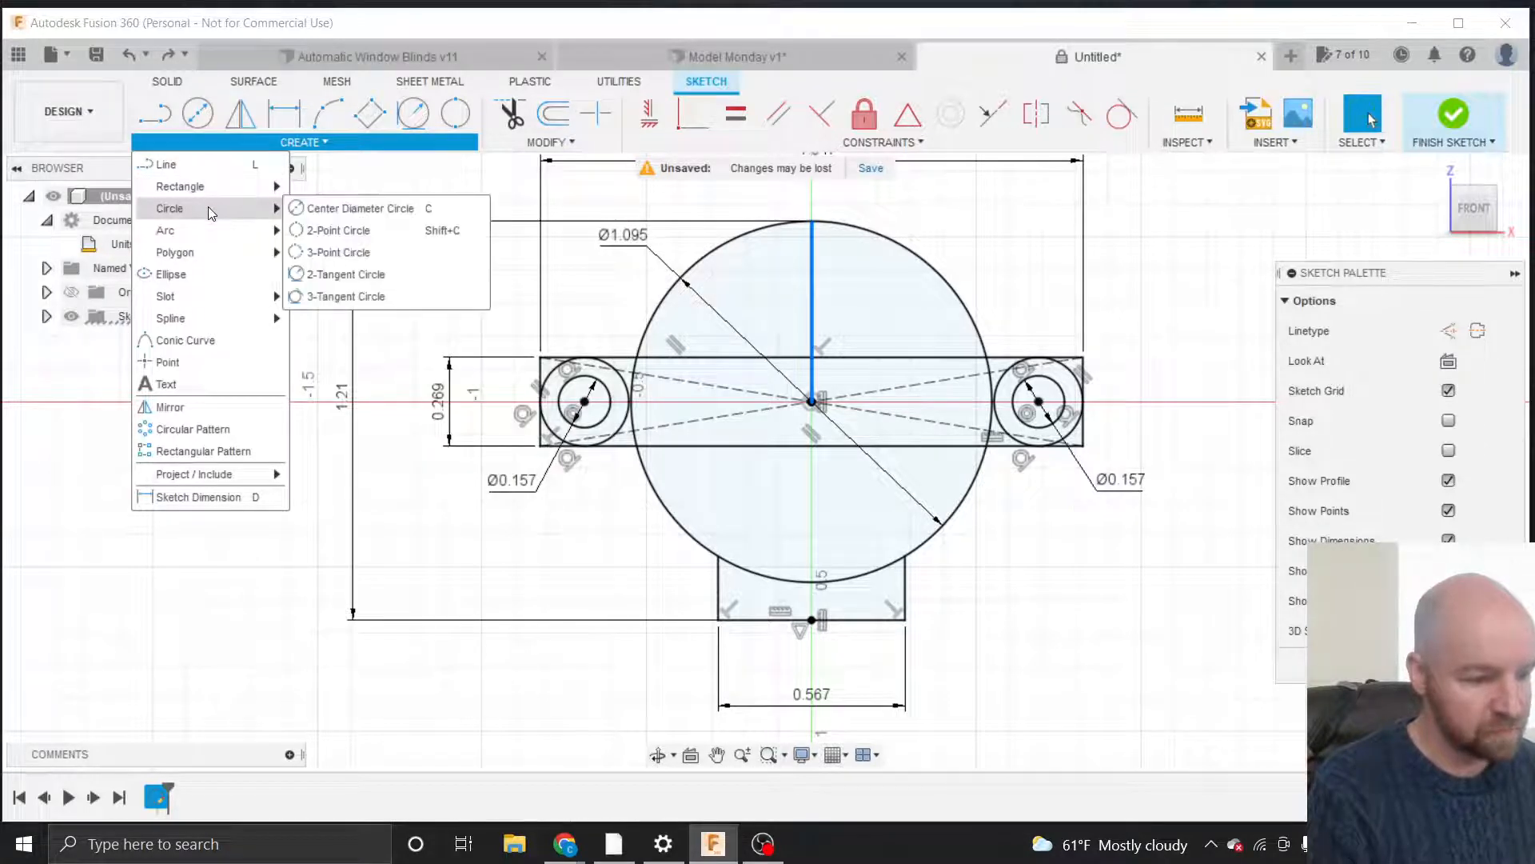
{"action": "left_click", "coordinate": [334, 209]}
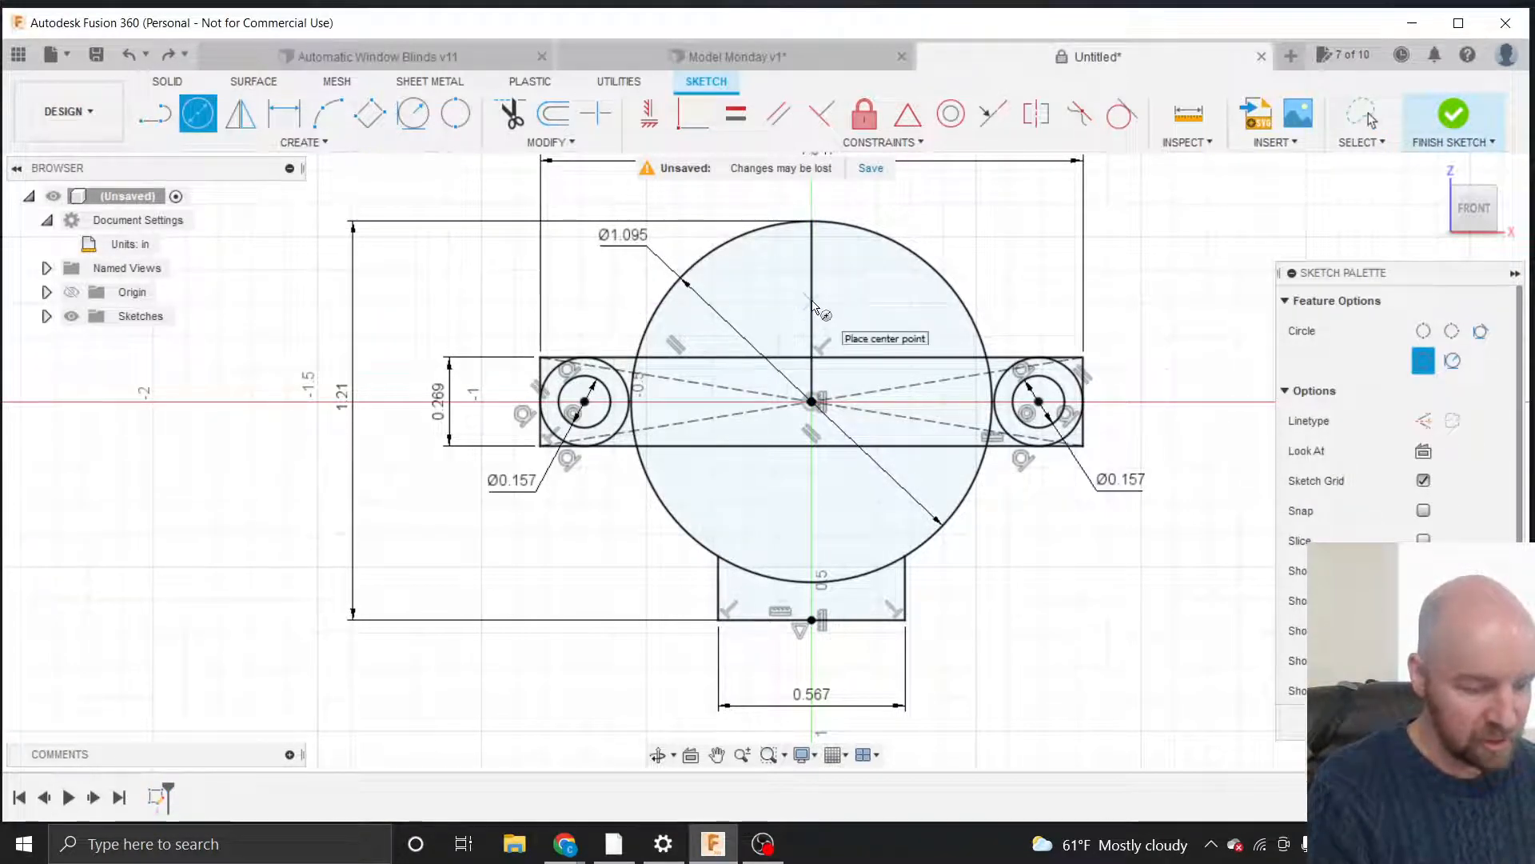
{"action": "scroll", "coordinate": [813, 305], "scroll_direction": "up", "scroll_amount": 3}
{"action": "scroll", "coordinate": [810, 316], "scroll_direction": "down", "scroll_amount": 1}
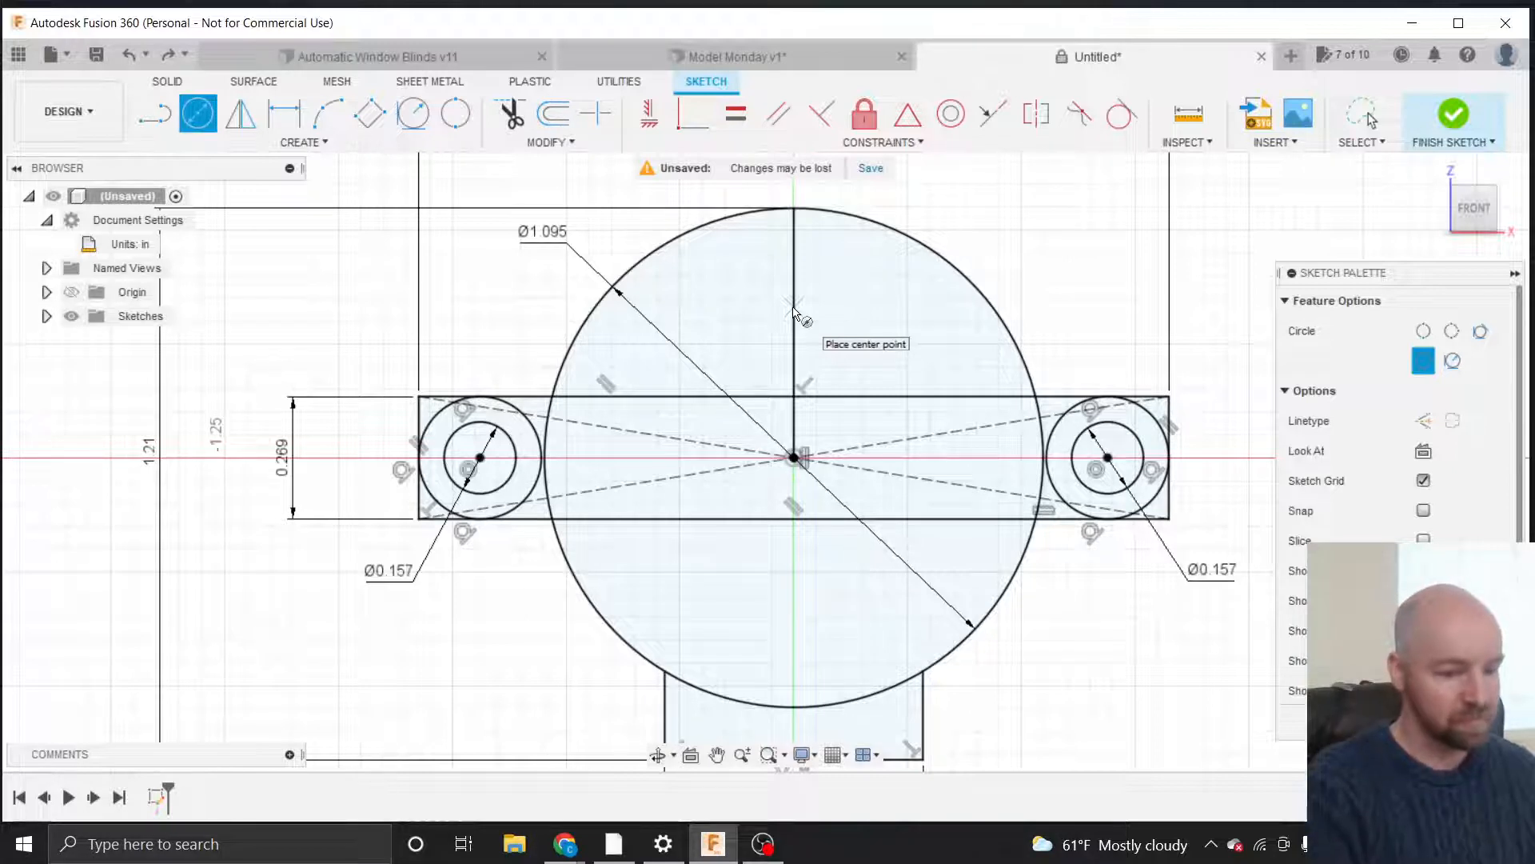
{"action": "left_click", "coordinate": [793, 308]}
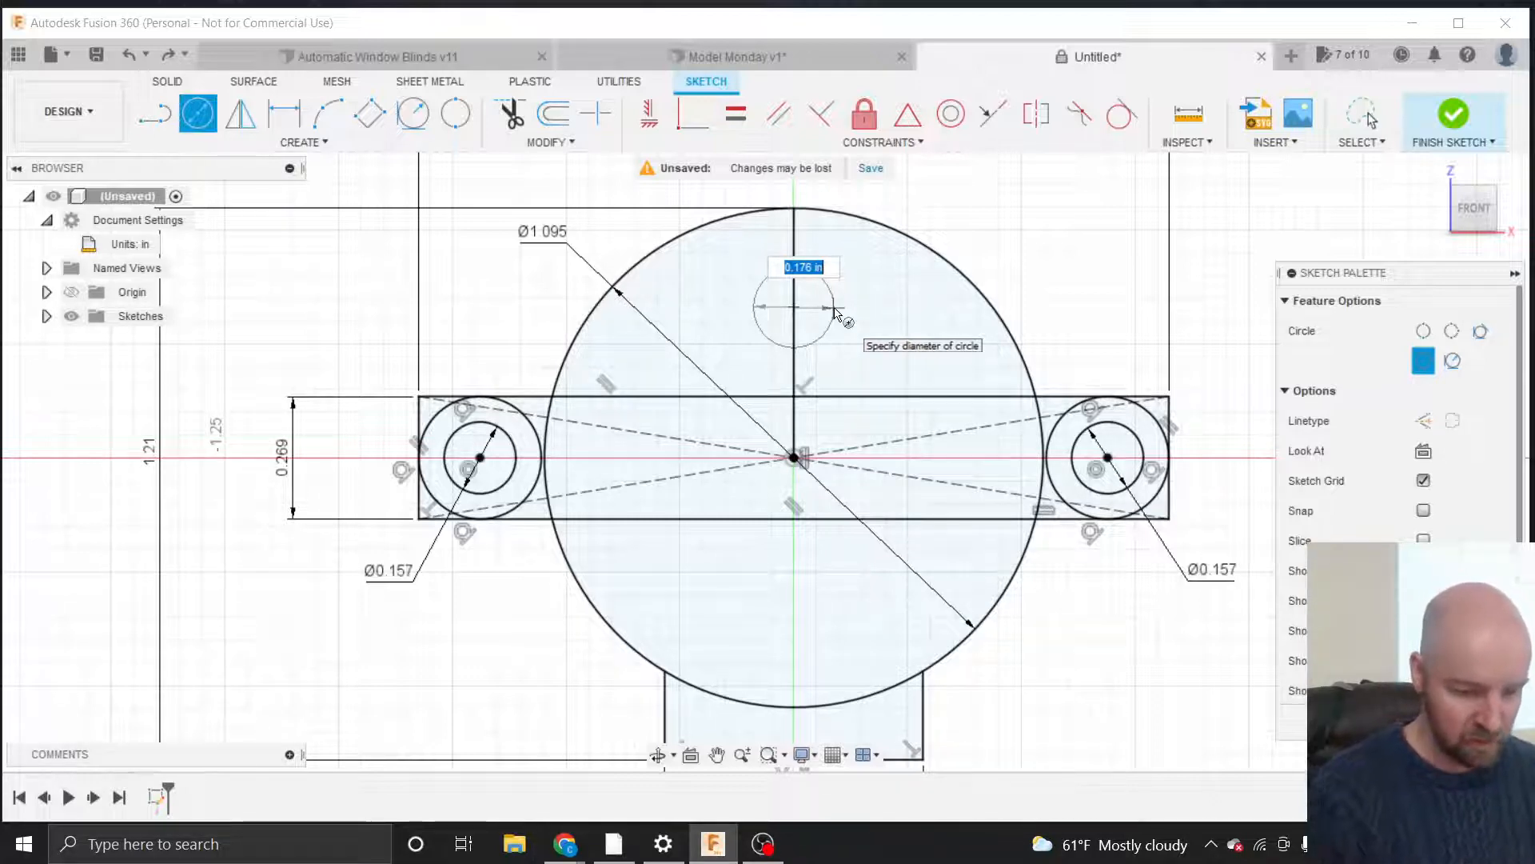
{"action": "type", "text": ".35"}
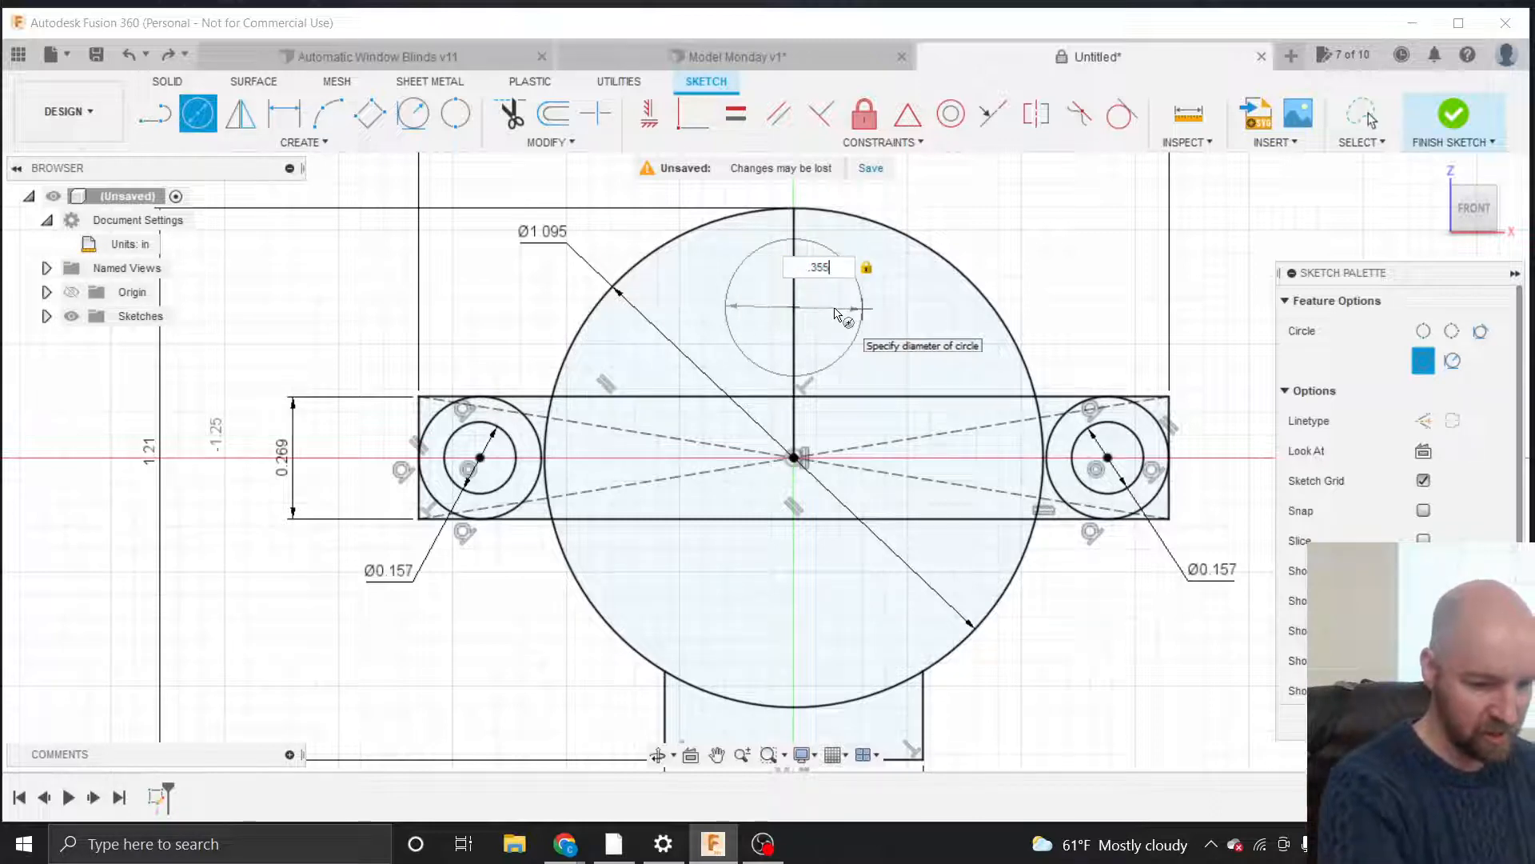
{"action": "type", "text": "5"}
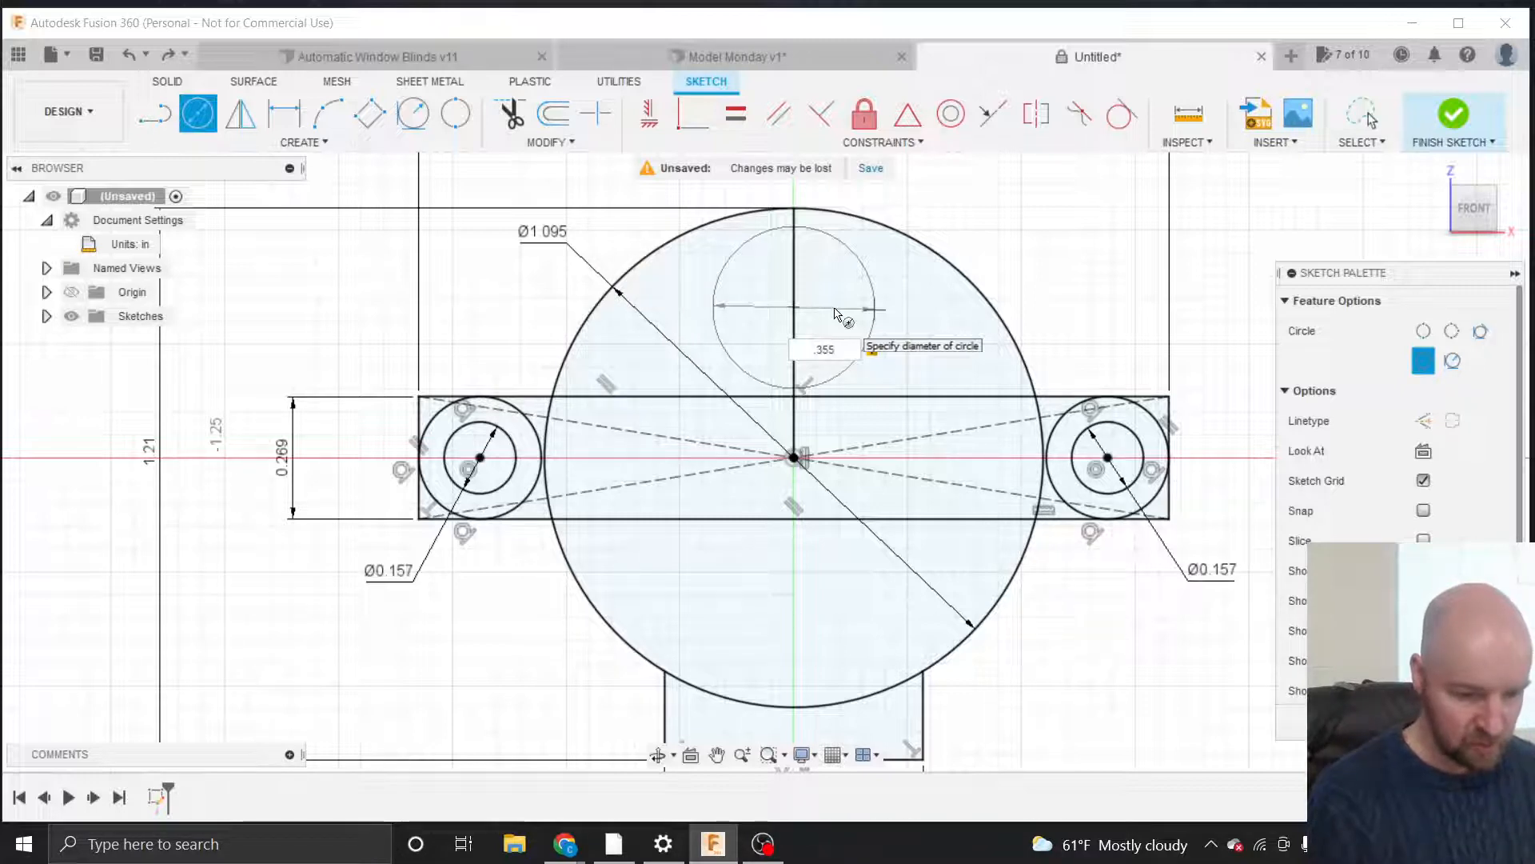
{"action": "key", "text": "Return"}
{"action": "key", "text": "Escape"}
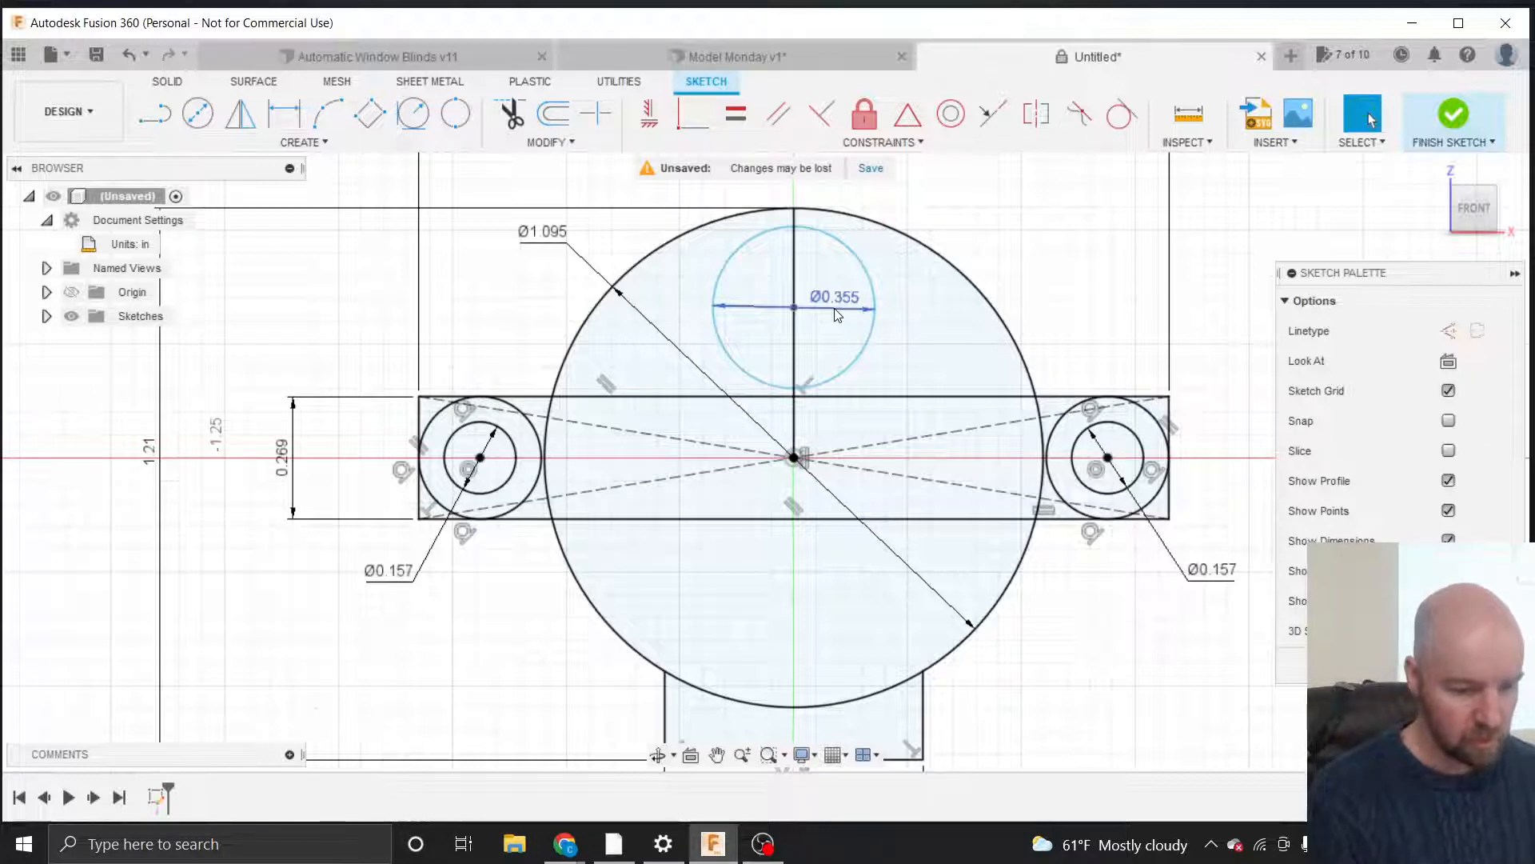
Draw a concentric 0.19 in diameter circle inside the 0.355 in circle.
{"action": "key", "text": "c"}
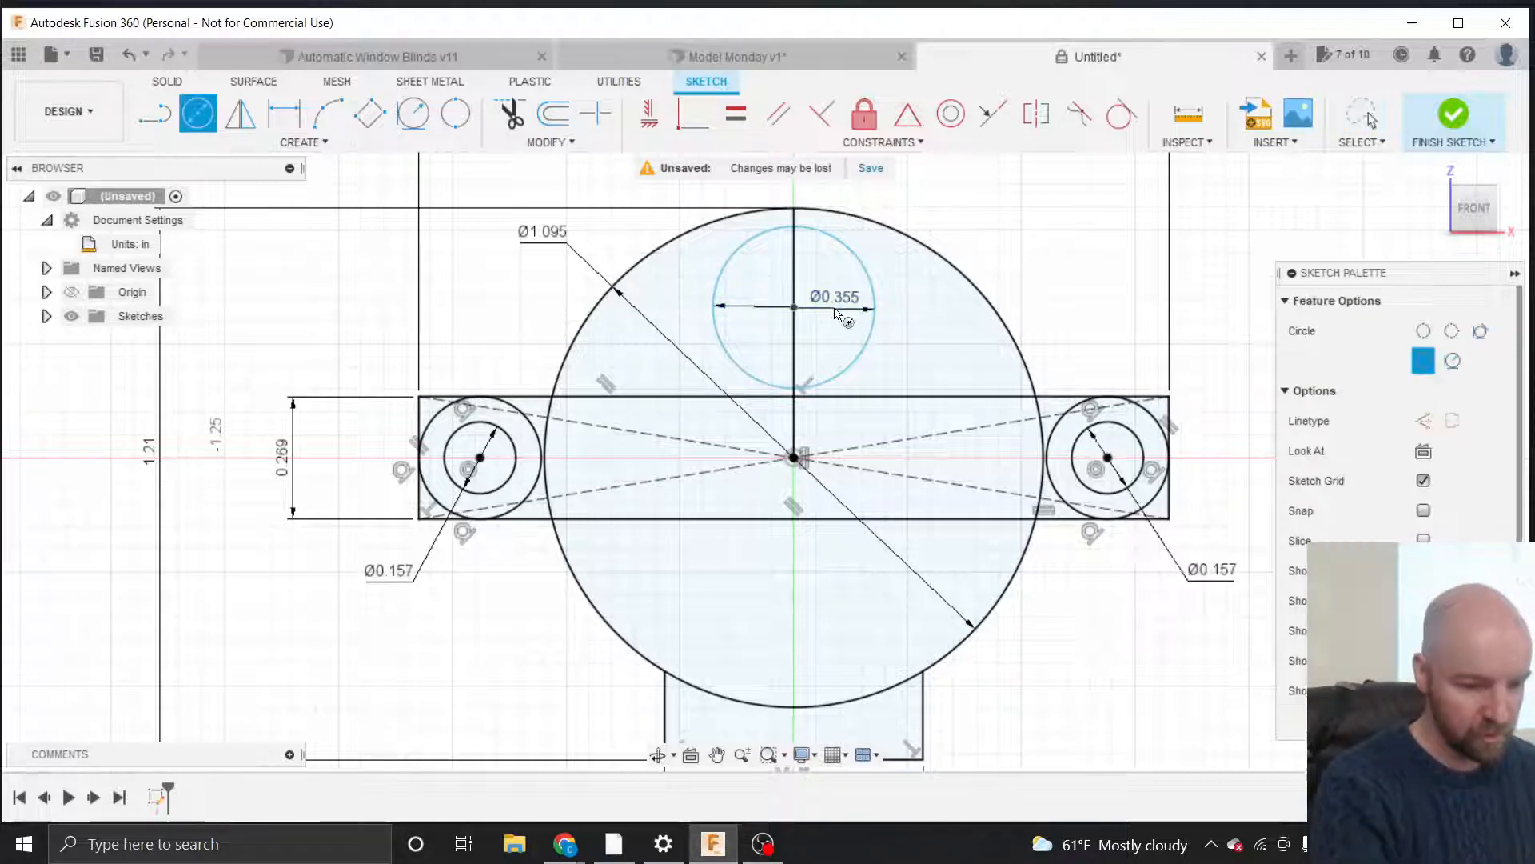
{"action": "left_click", "coordinate": [794, 307]}
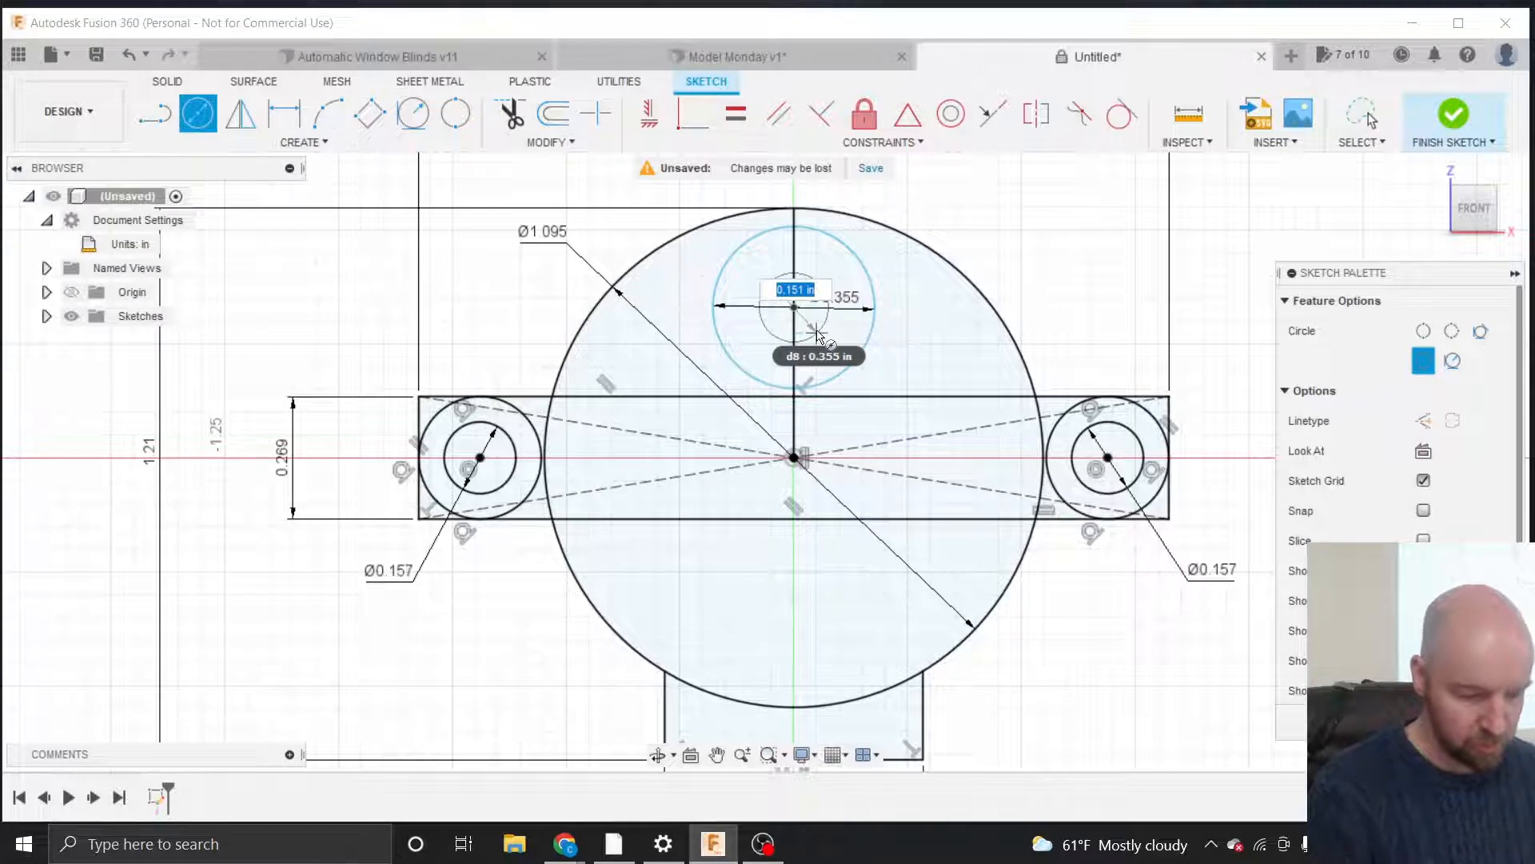
{"action": "key", "text": "BackSpace"}
{"action": "type", "text": ".19"}
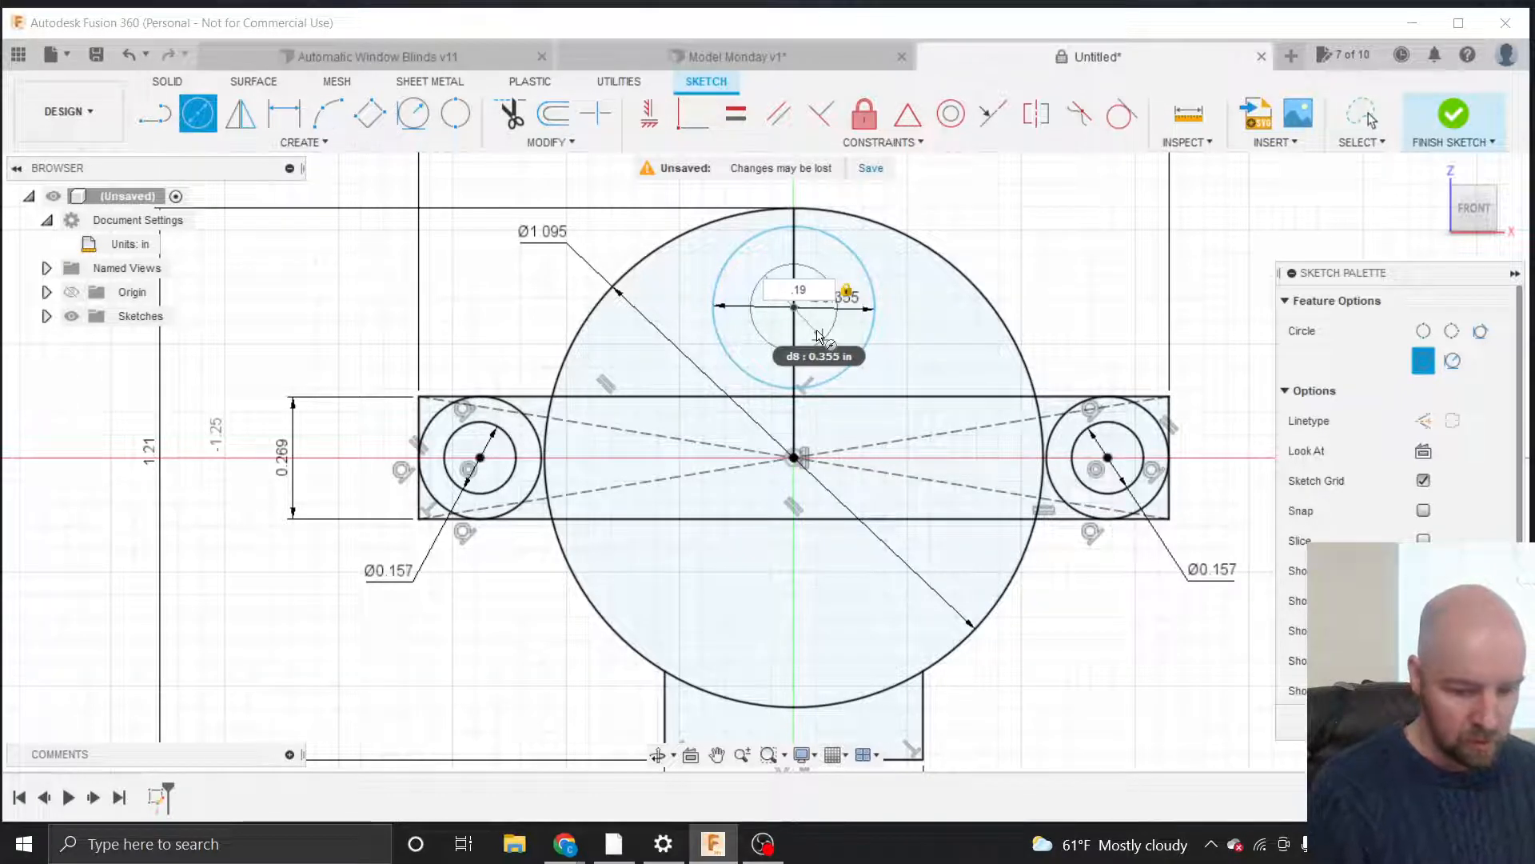
{"action": "key", "text": "Return"}
{"action": "key", "text": "Escape"}
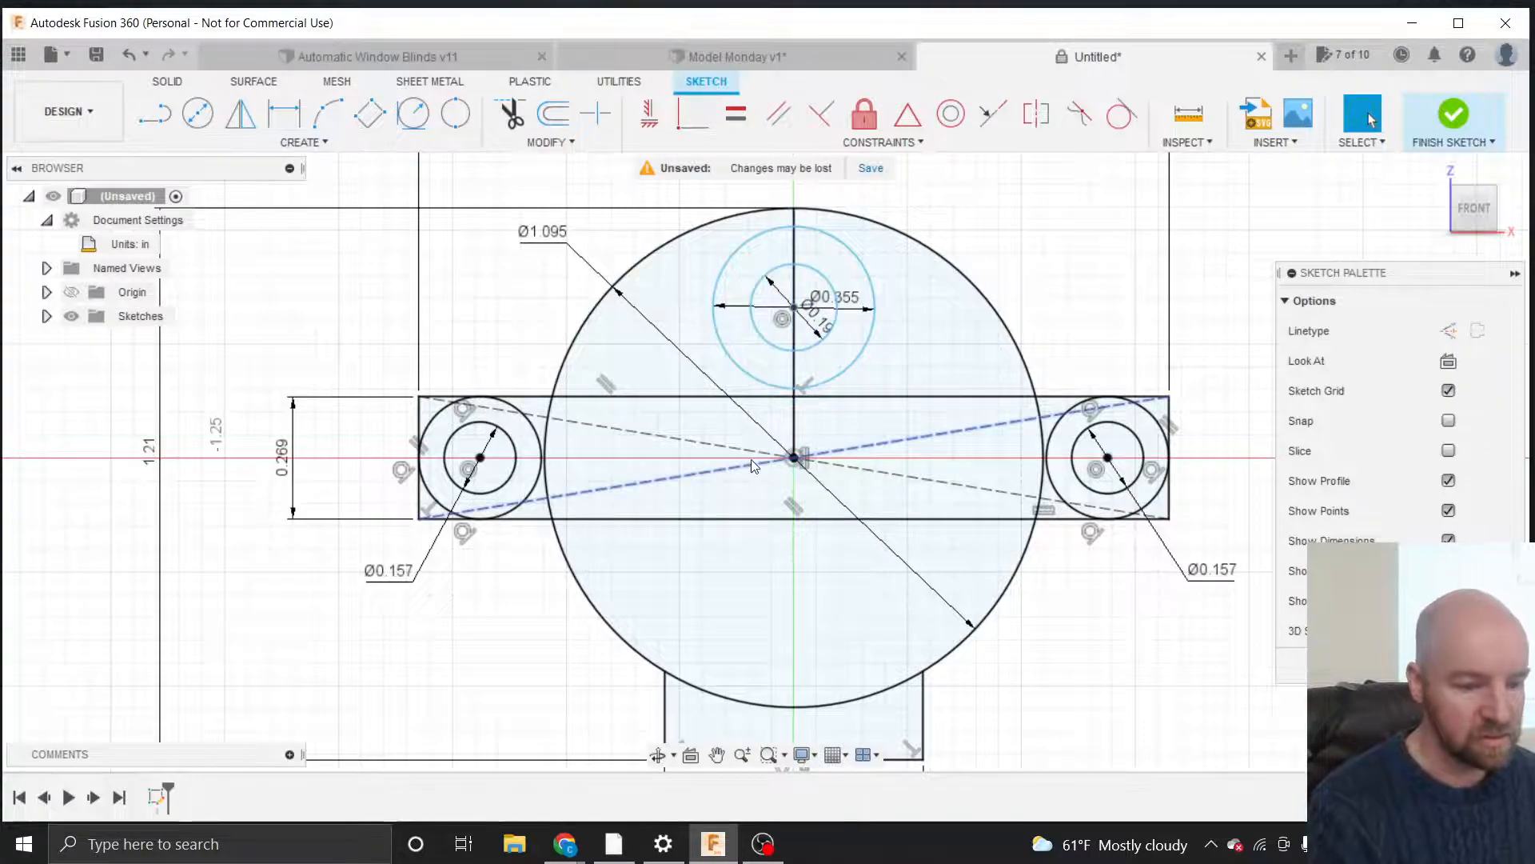
Start dimensioning the 0.355 in circle's position from the top point of the large circle.
{"action": "scroll", "coordinate": [747, 455], "scroll_direction": "down", "scroll_amount": 1}
{"action": "scroll", "coordinate": [776, 210], "scroll_direction": "up", "scroll_amount": 3}
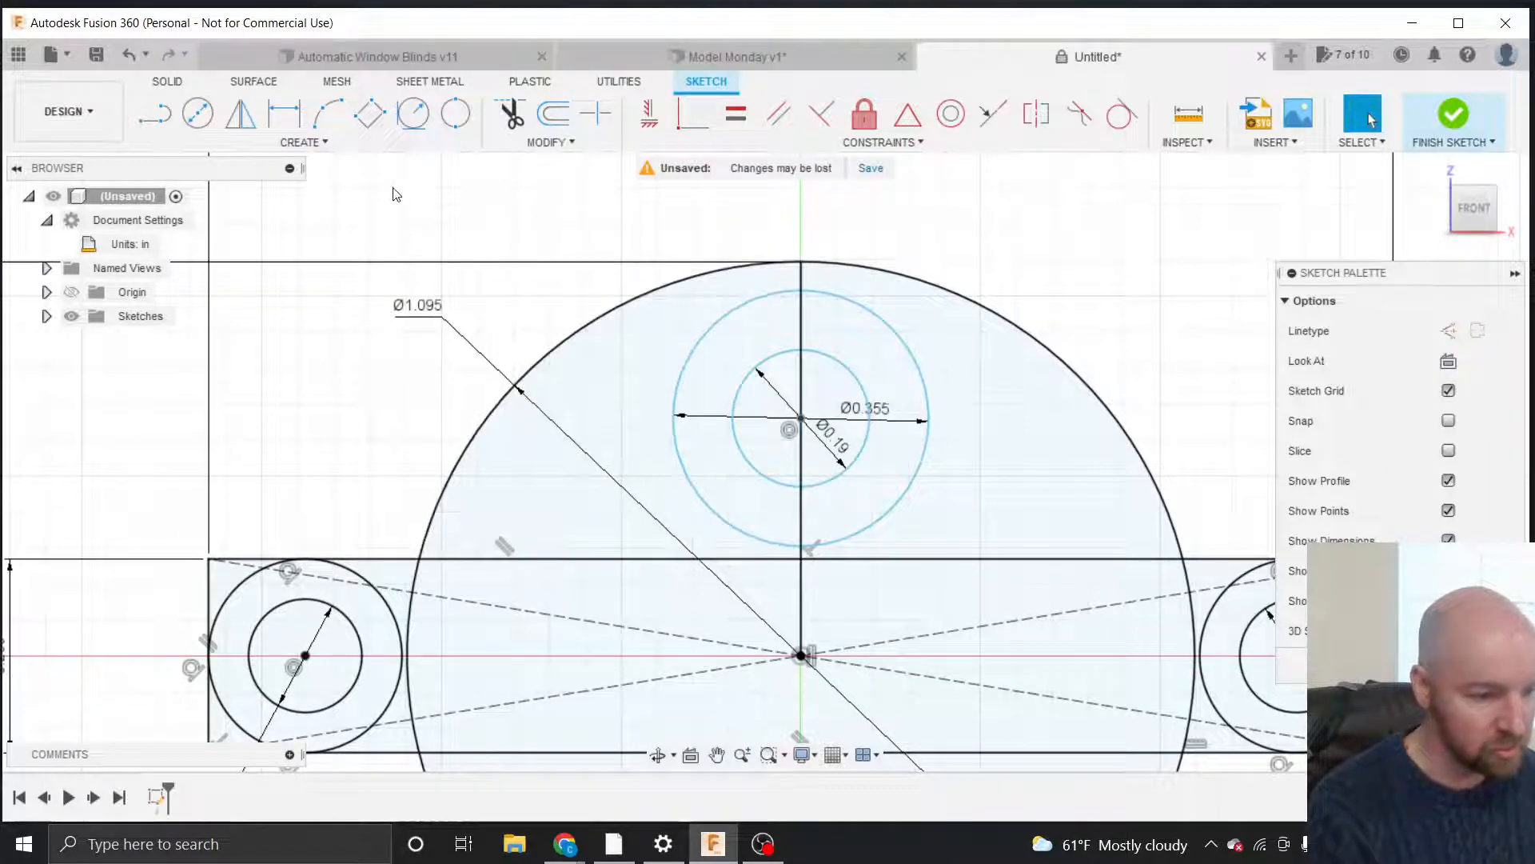
{"action": "left_click", "coordinate": [326, 142]}
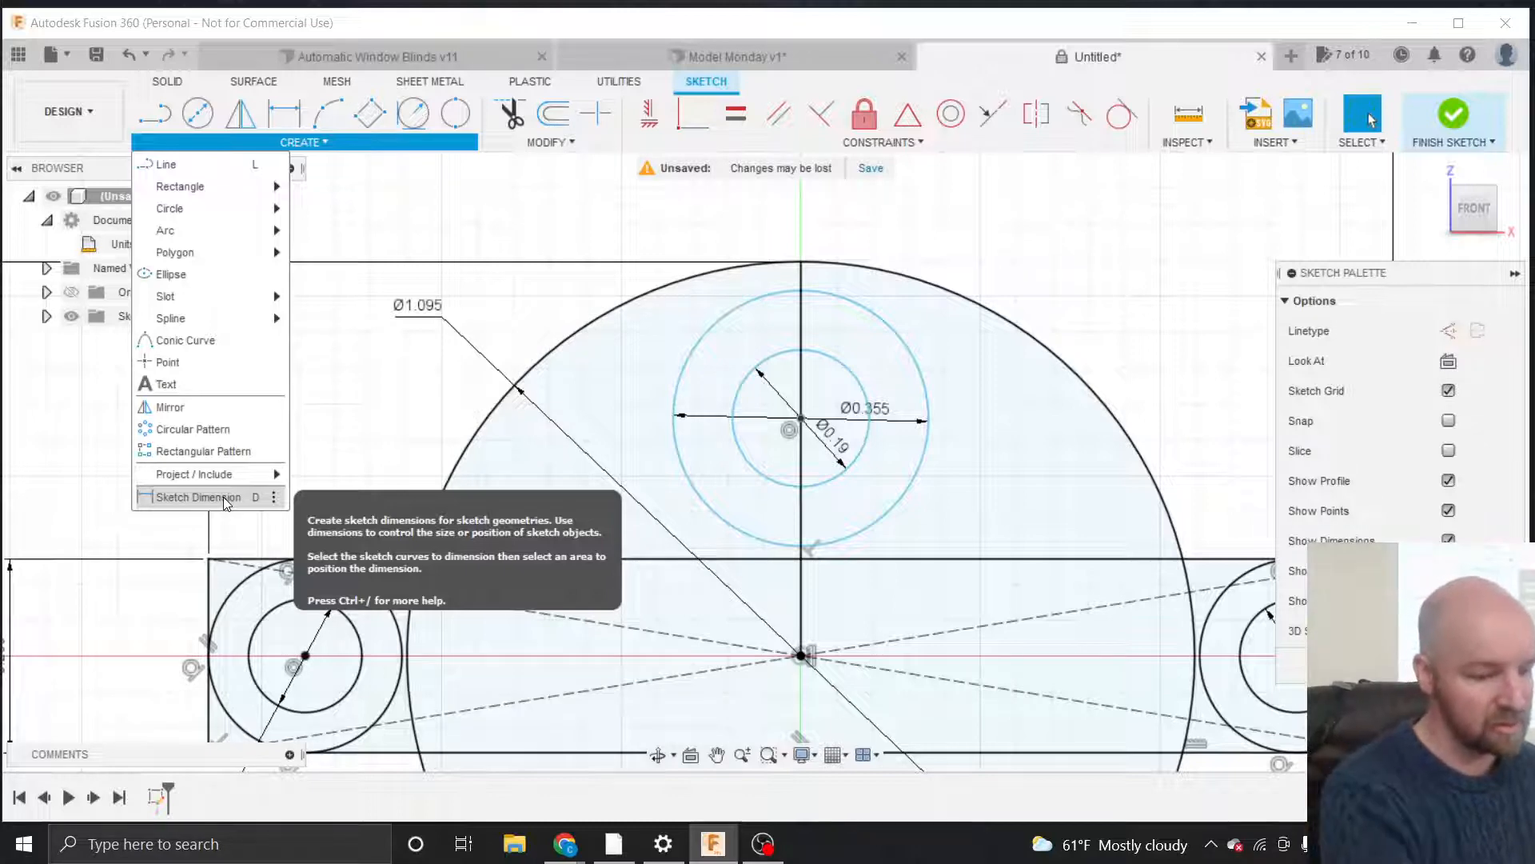
{"action": "key", "text": "Escape"}
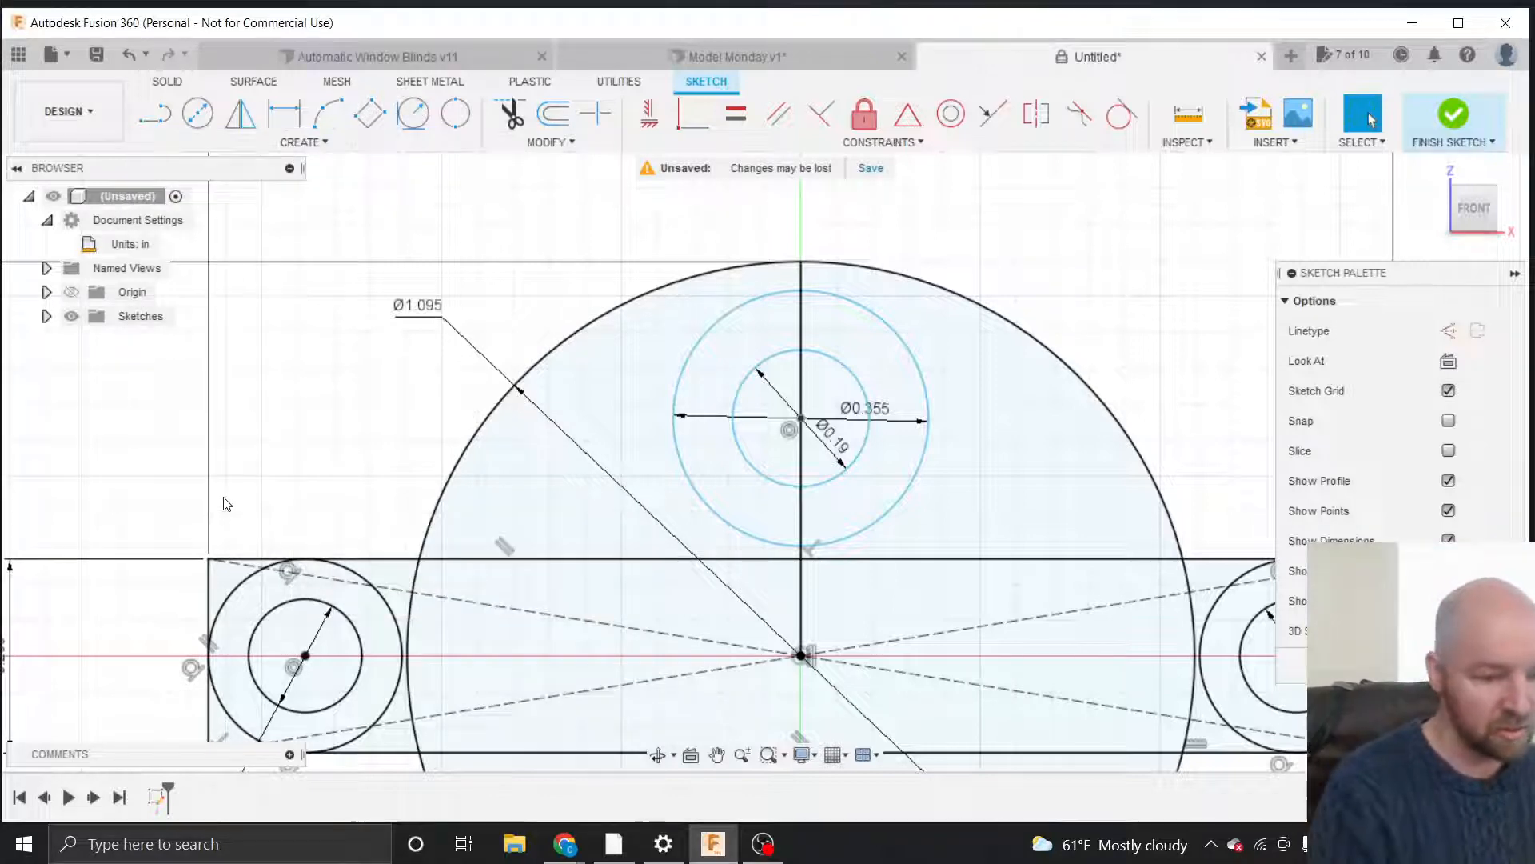
{"action": "left_click", "coordinate": [800, 270]}
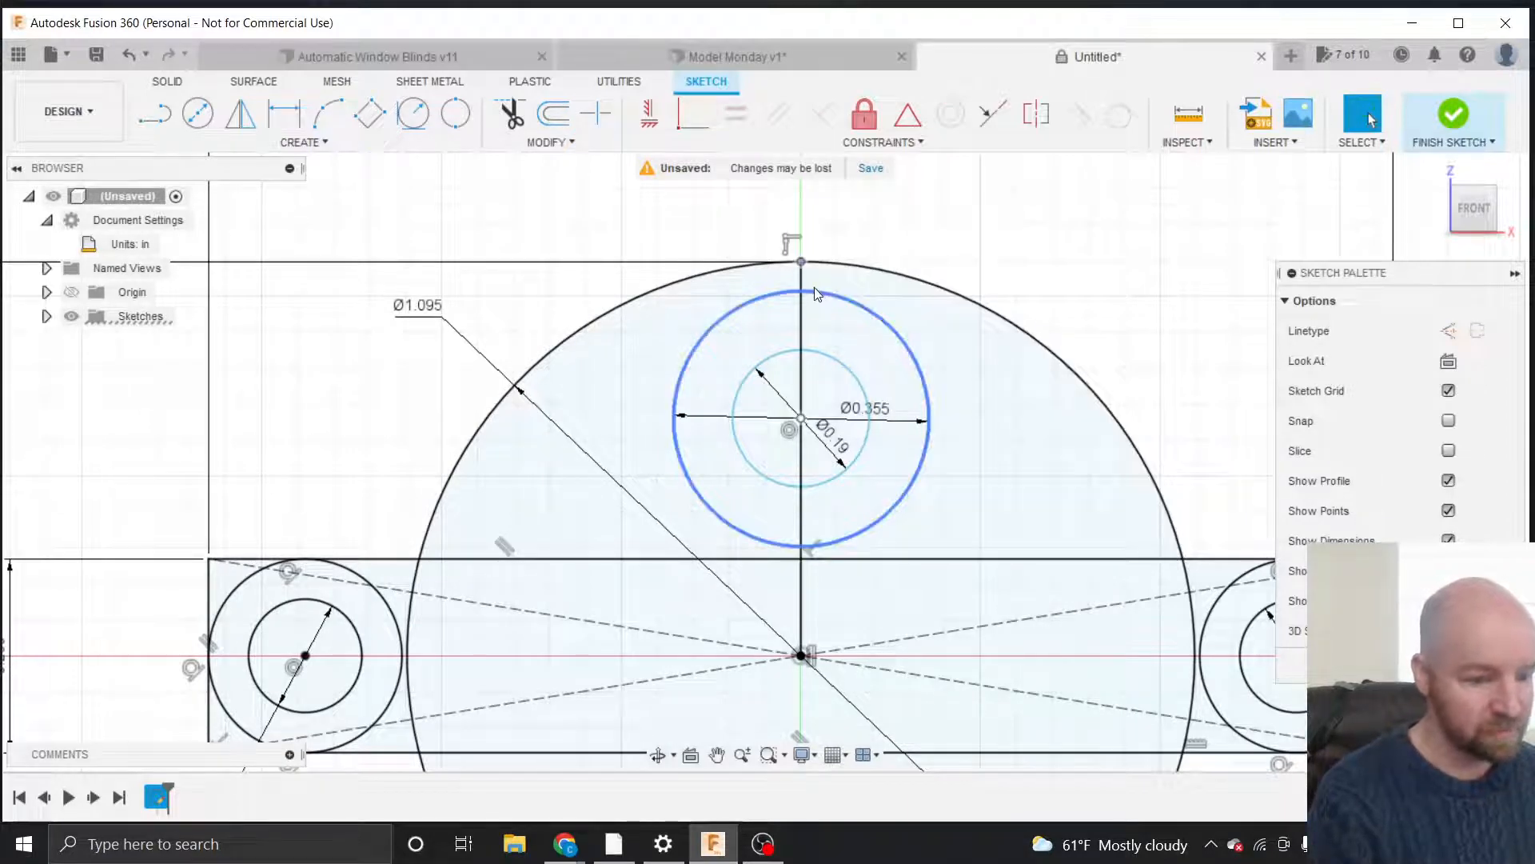
{"action": "left_click", "coordinate": [801, 293]}
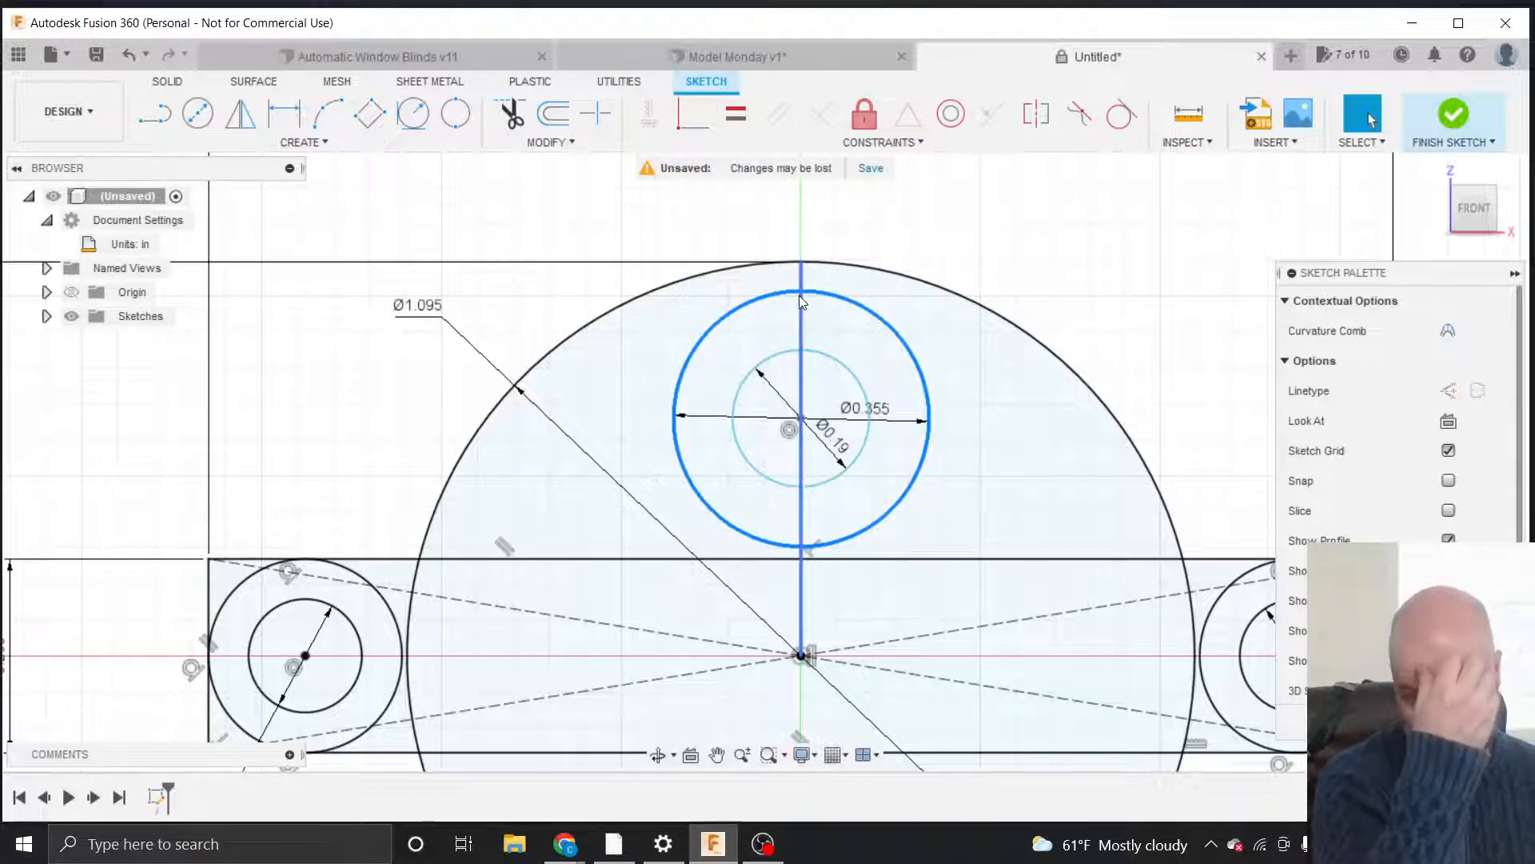
{"action": "left_click", "coordinate": [846, 251]}
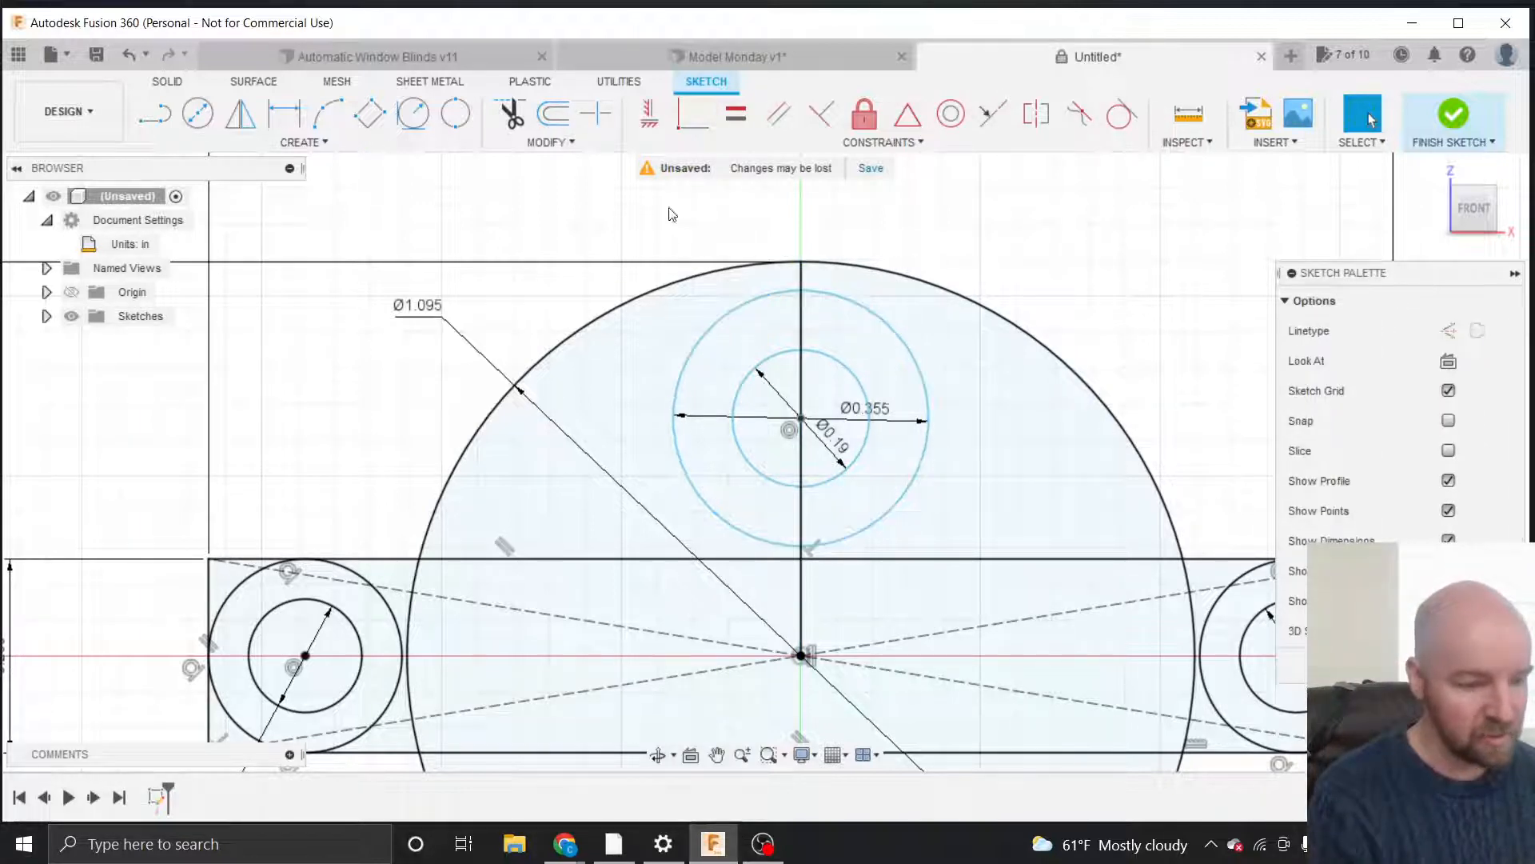
{"action": "left_click", "coordinate": [309, 146]}
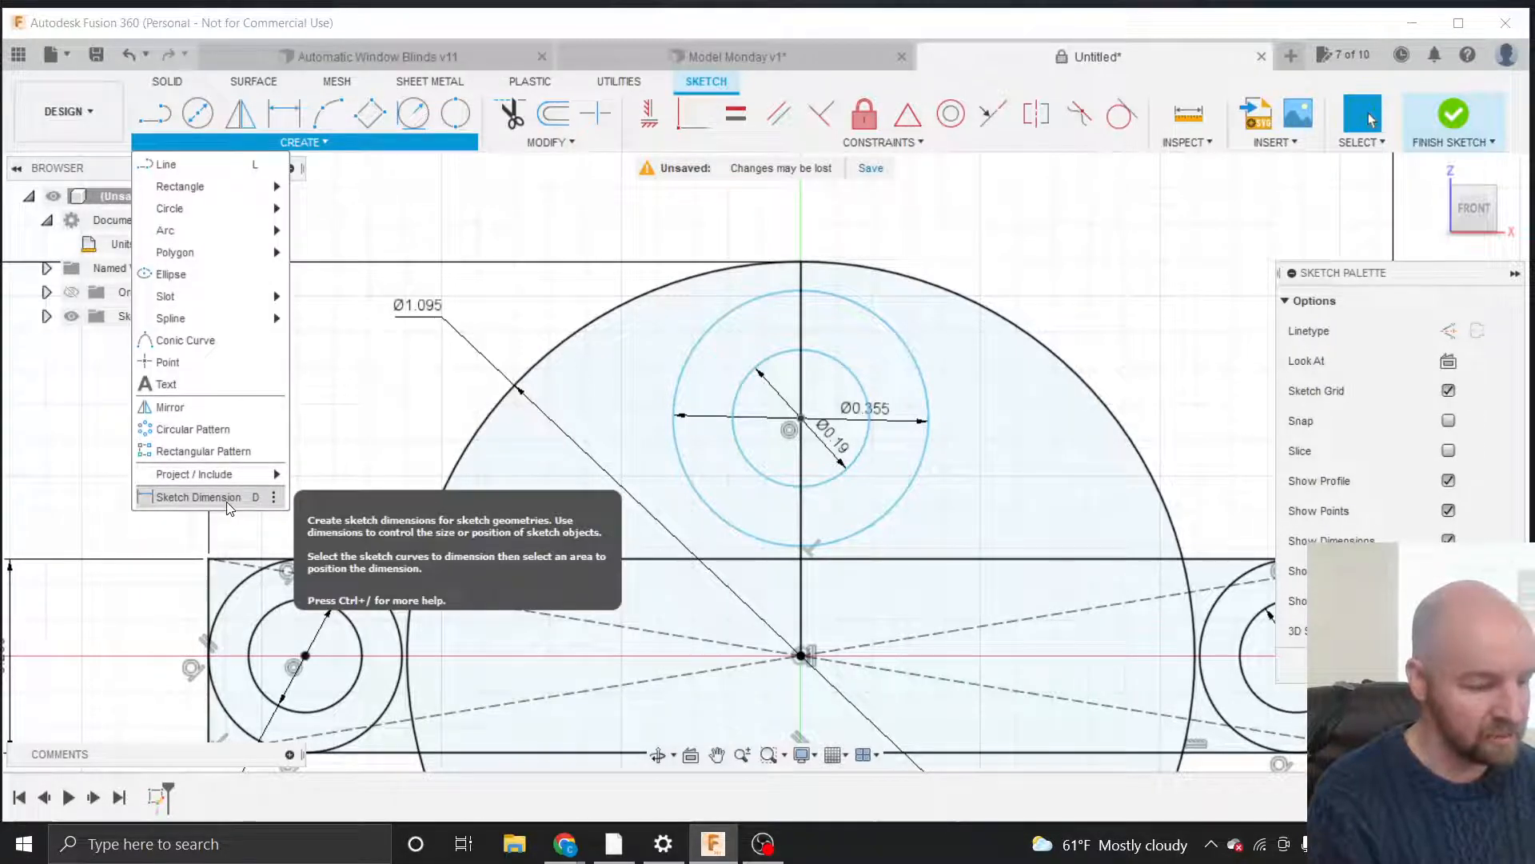
Dimension the tangent gap between the tops of the large 1.095 circle and the 0.355 circle at 0.056 in.
{"action": "left_click", "coordinate": [199, 497]}
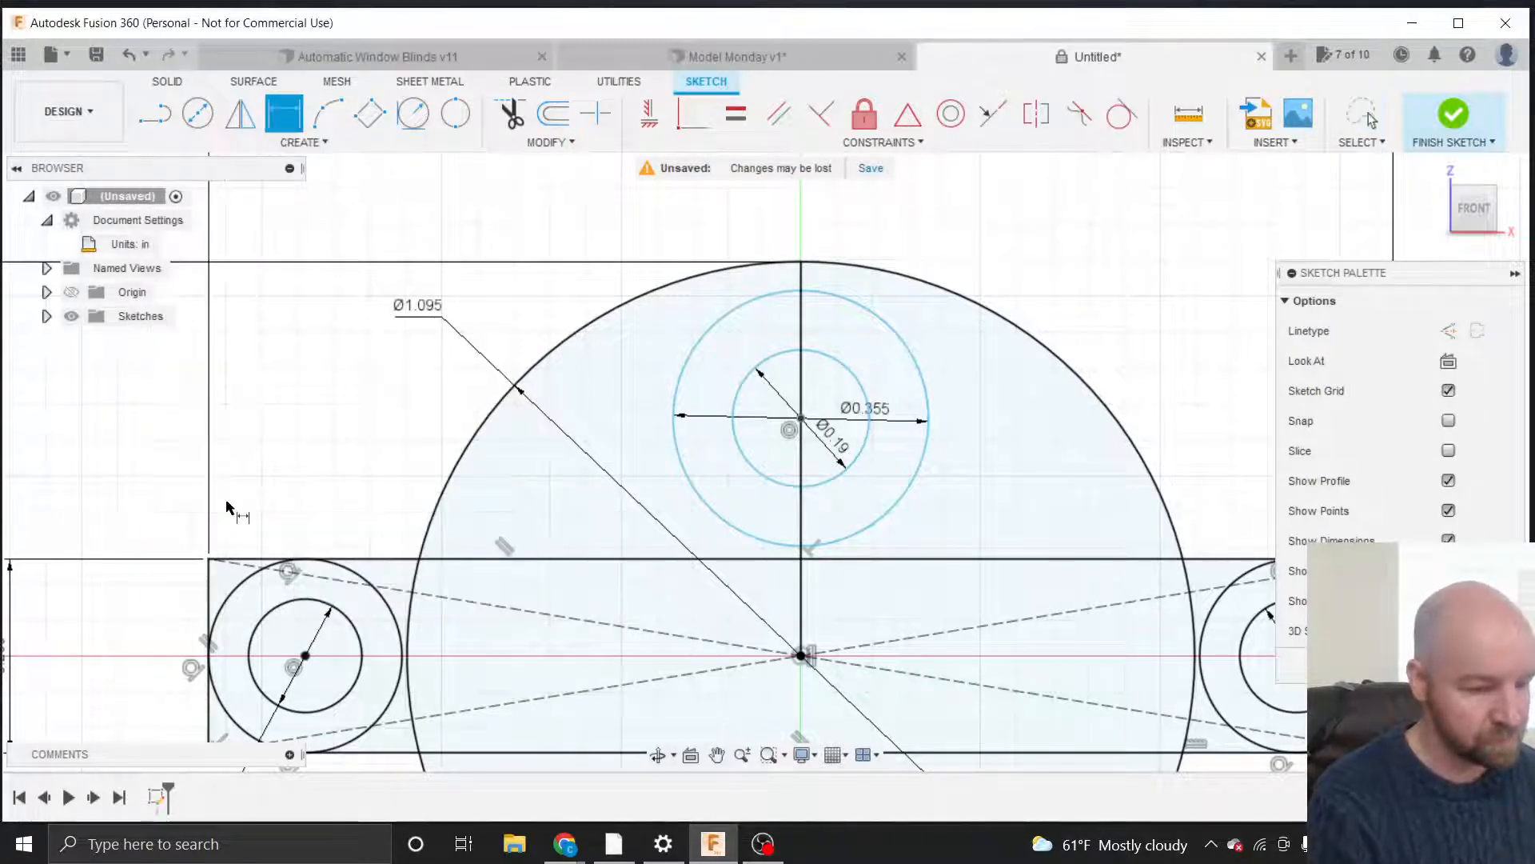
{"action": "right_click", "coordinate": [824, 284]}
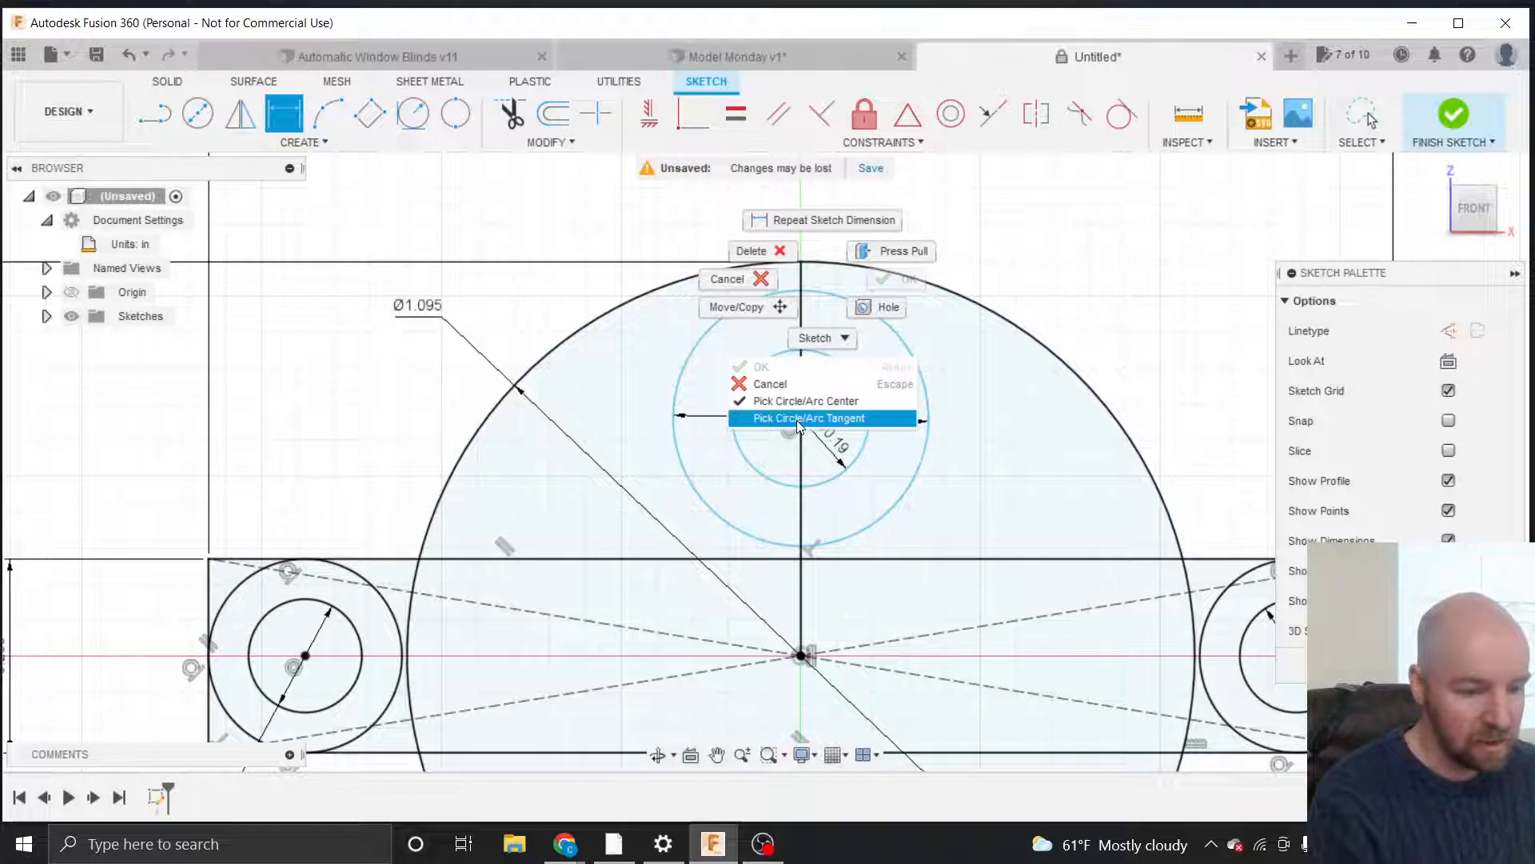
{"action": "left_click", "coordinate": [798, 418]}
{"action": "left_click", "coordinate": [798, 423]}
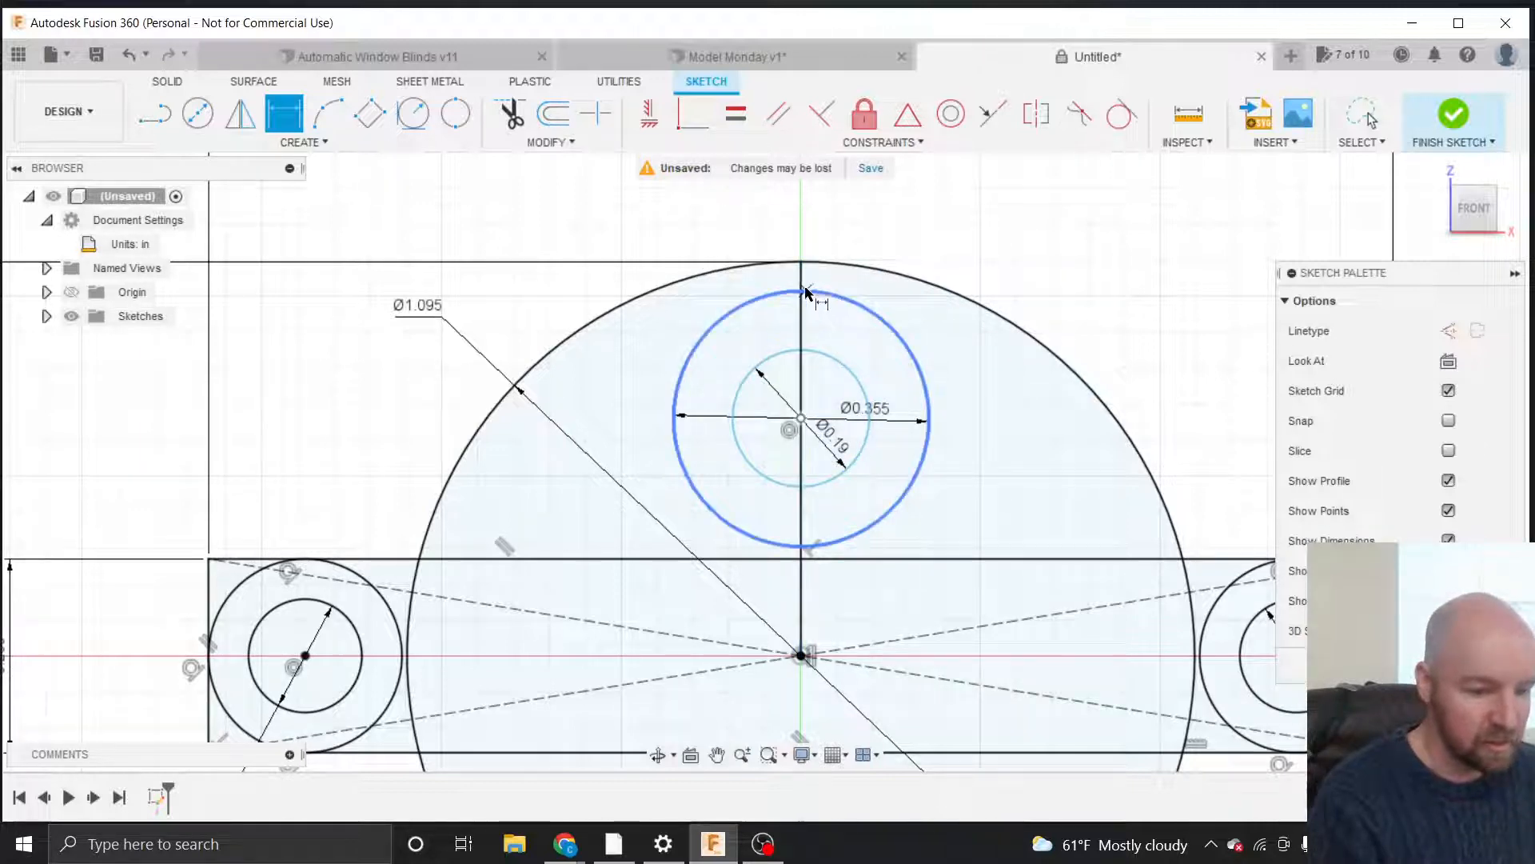
{"action": "scroll", "coordinate": [806, 295], "scroll_direction": "up", "scroll_amount": 5}
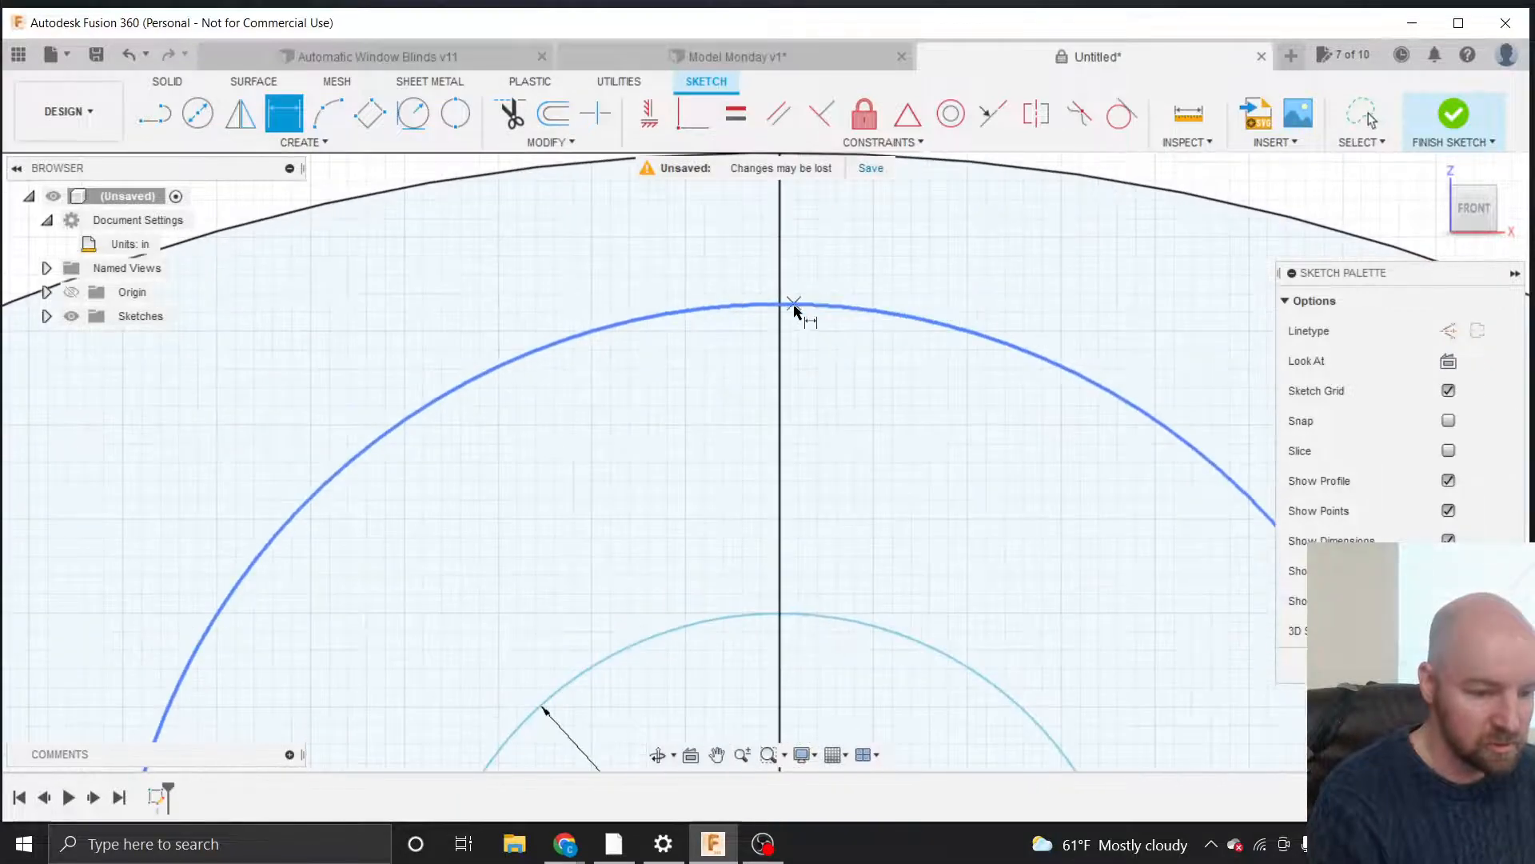
{"action": "scroll", "coordinate": [800, 447], "scroll_direction": "up", "scroll_amount": 2}
{"action": "scroll", "coordinate": [800, 448], "scroll_direction": "down", "scroll_amount": 2}
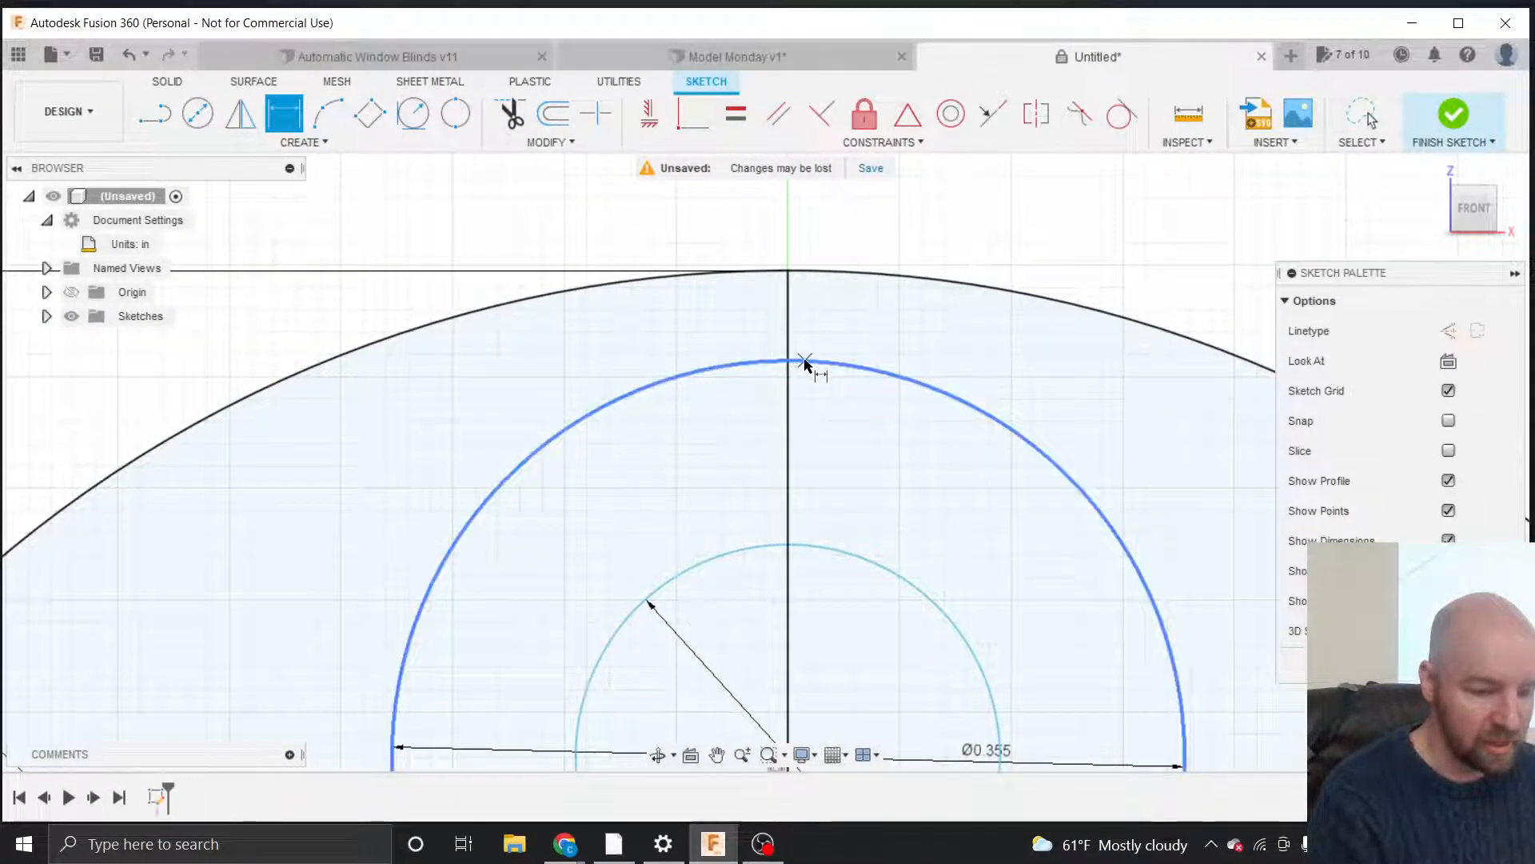
{"action": "left_click", "coordinate": [856, 367]}
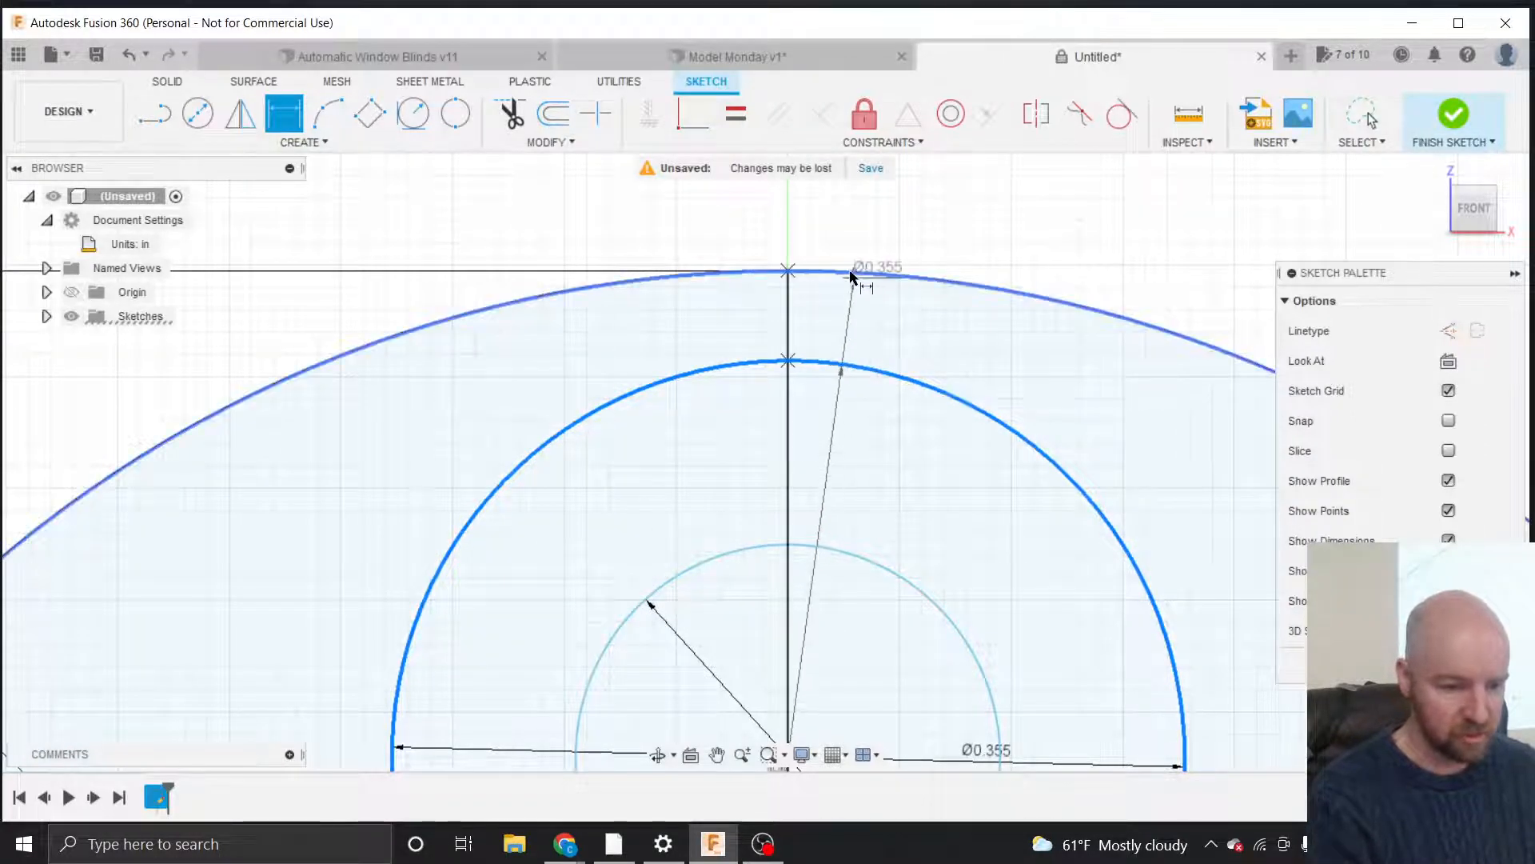
{"action": "left_click", "coordinate": [808, 277]}
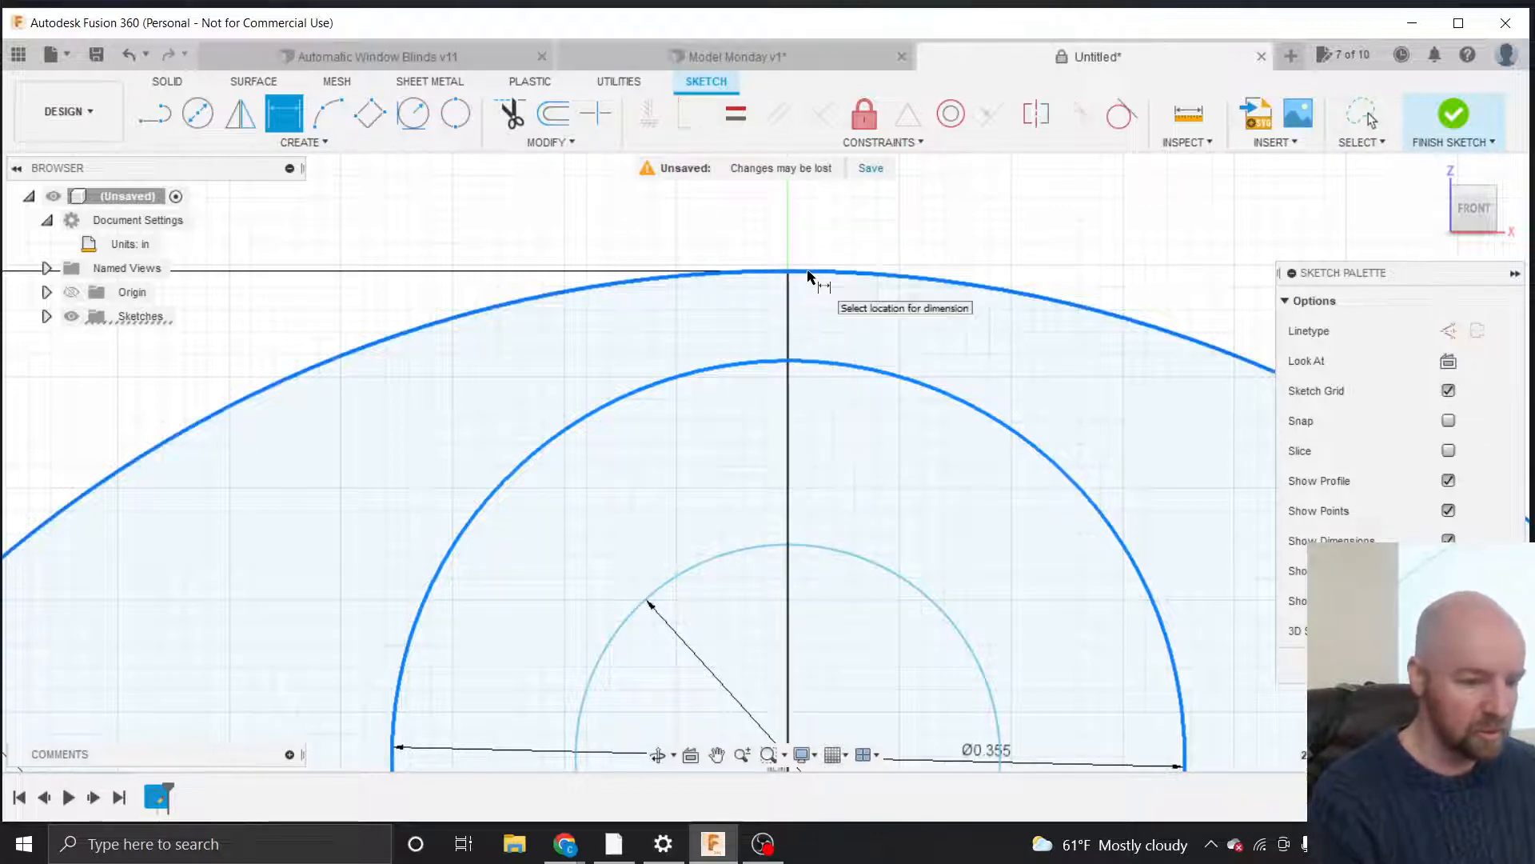
{"action": "scroll", "coordinate": [799, 284], "scroll_direction": "down", "scroll_amount": 4}
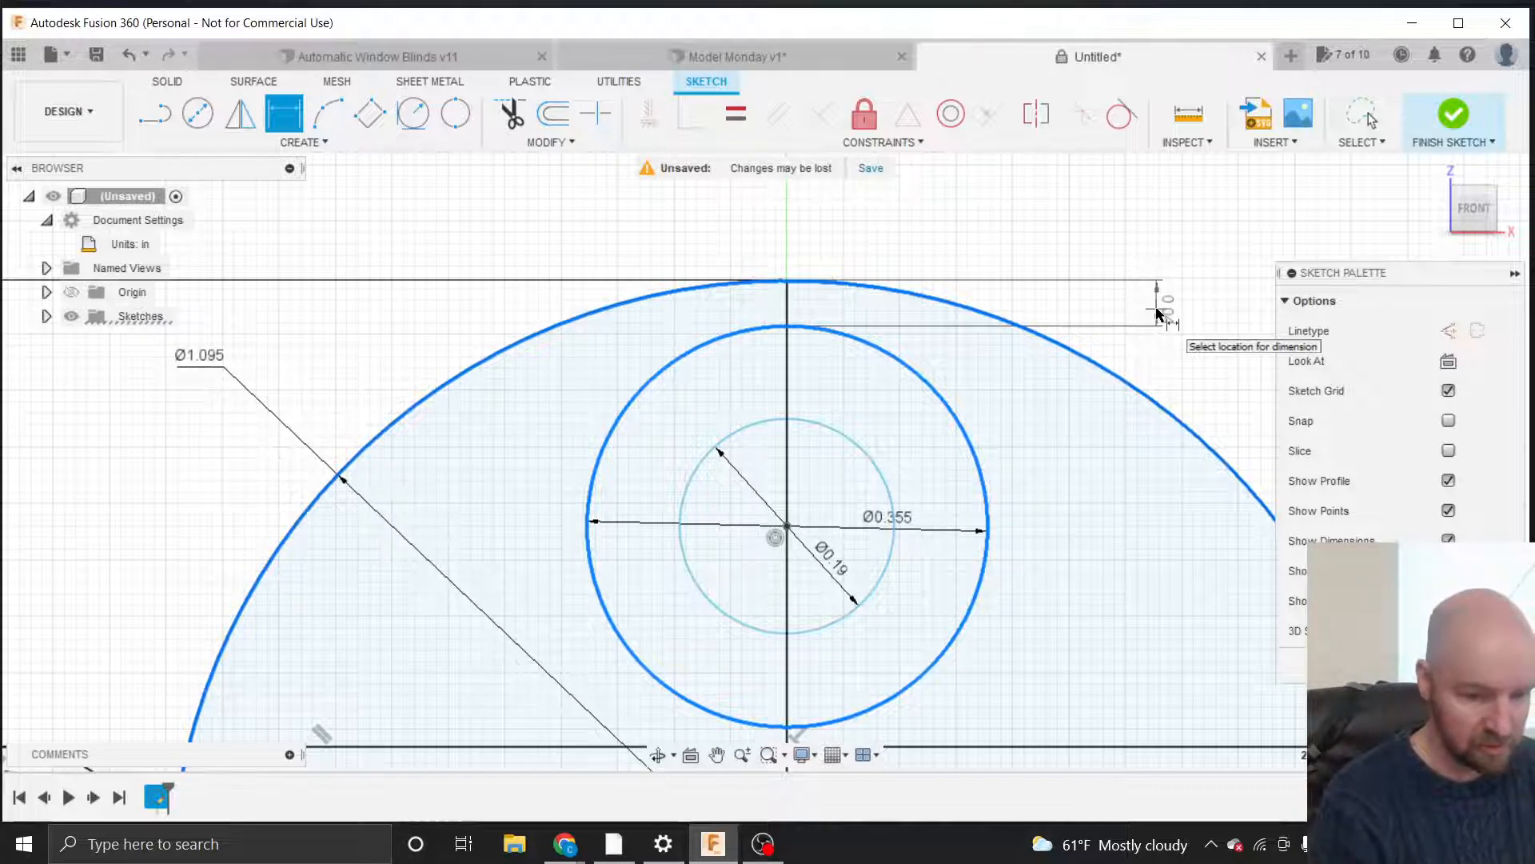
{"action": "left_click", "coordinate": [1157, 312]}
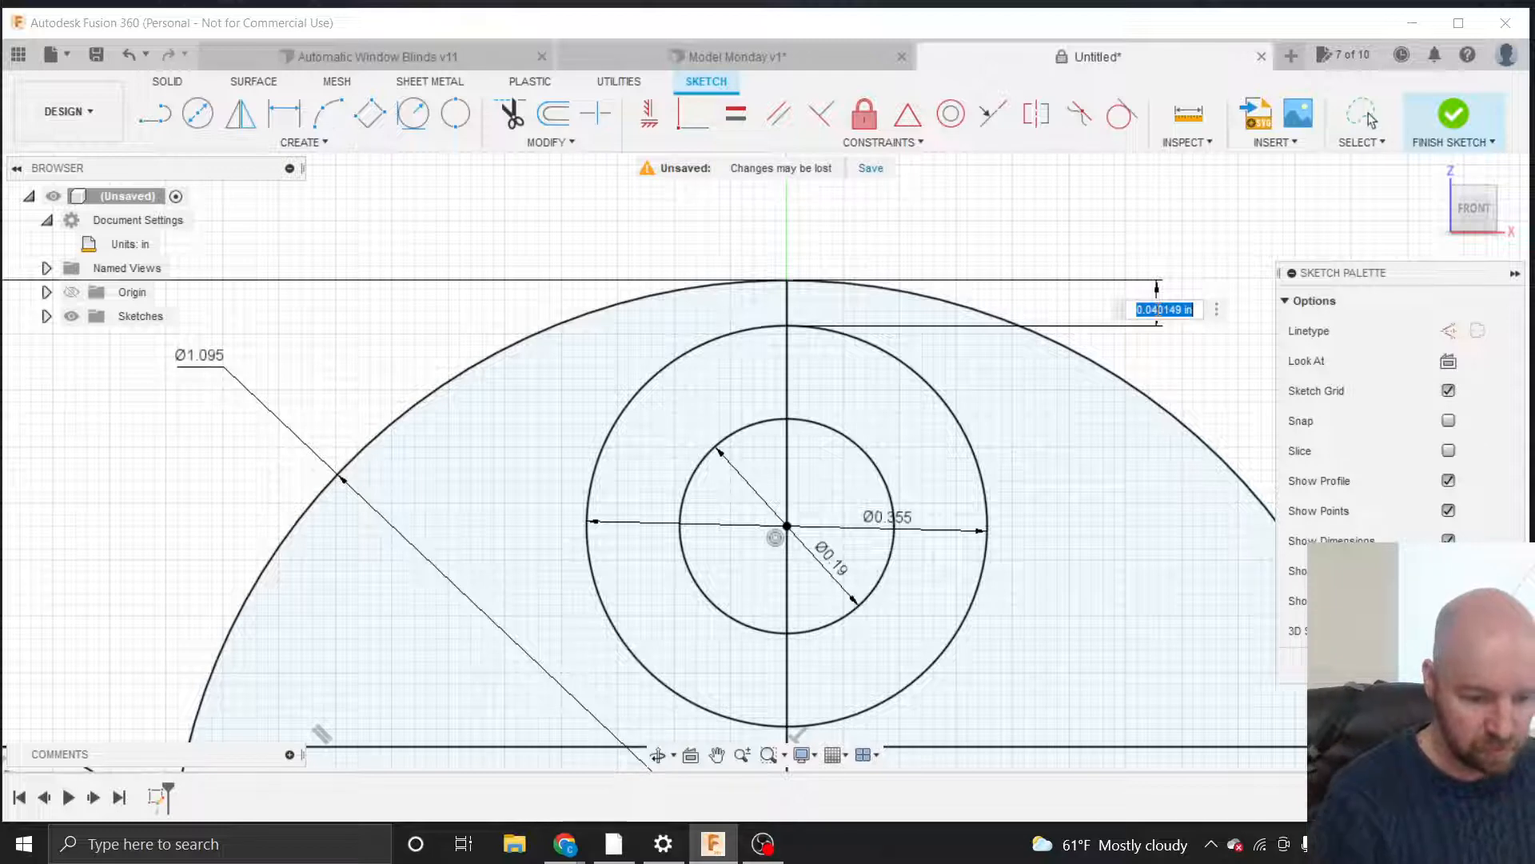
{"action": "key", "text": "BackSpace"}
{"action": "type", "text": "0"}
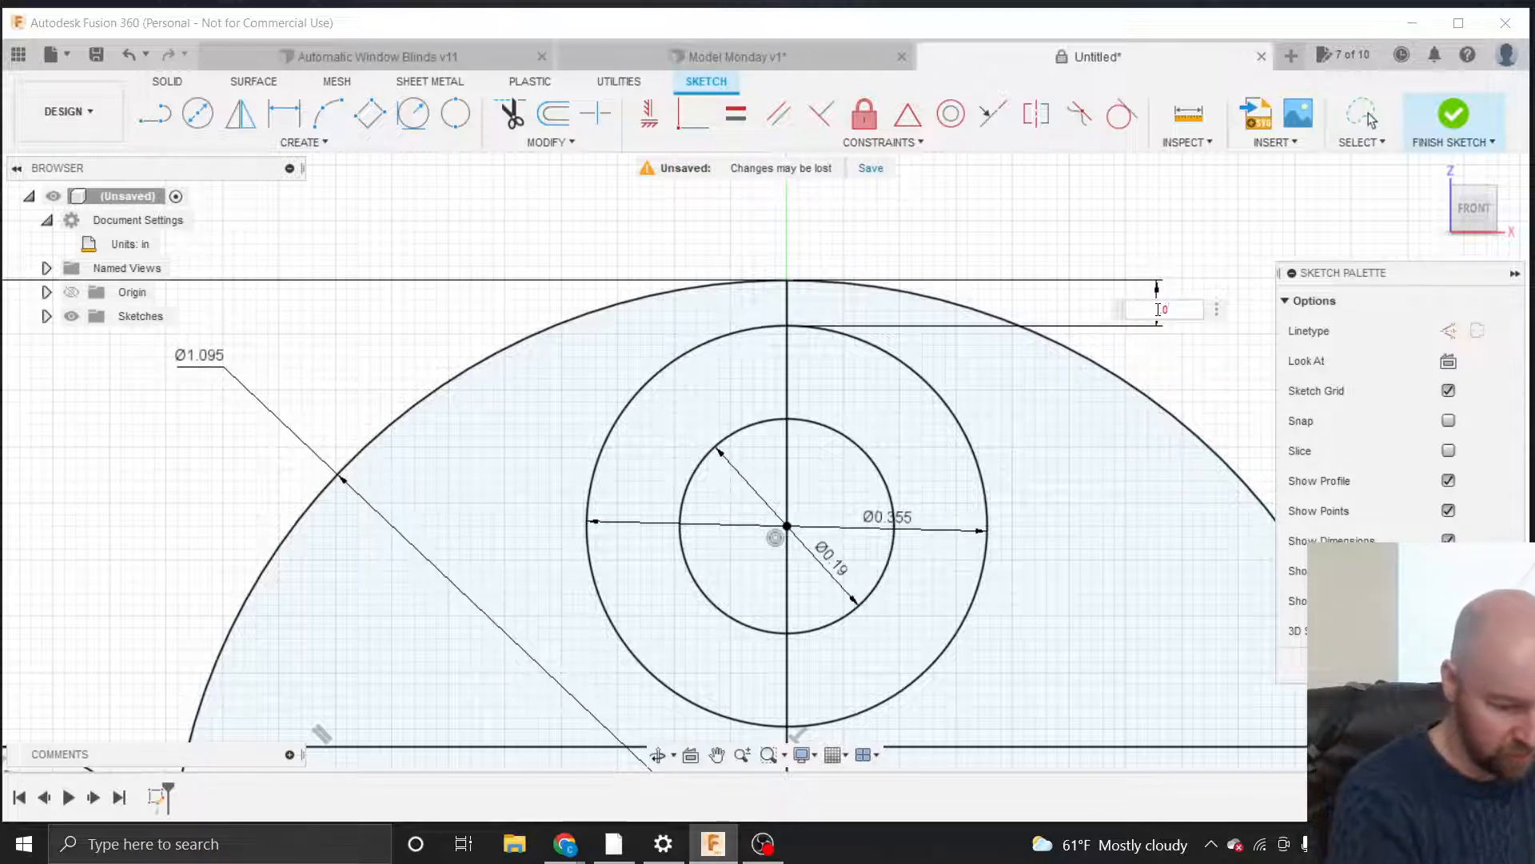
{"action": "type", "text": "56"}
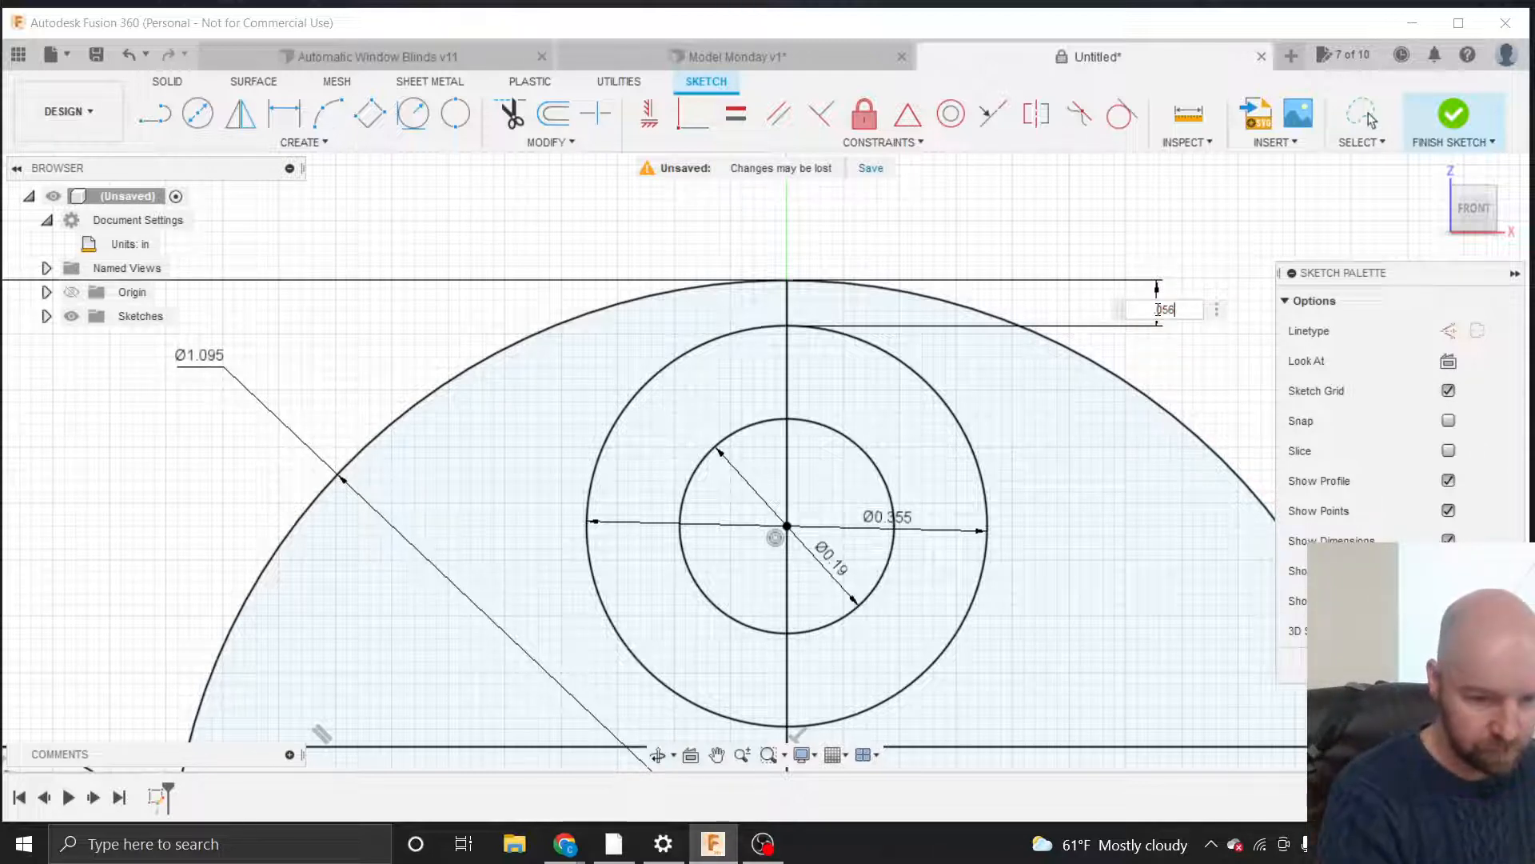
{"action": "key", "text": "Return"}
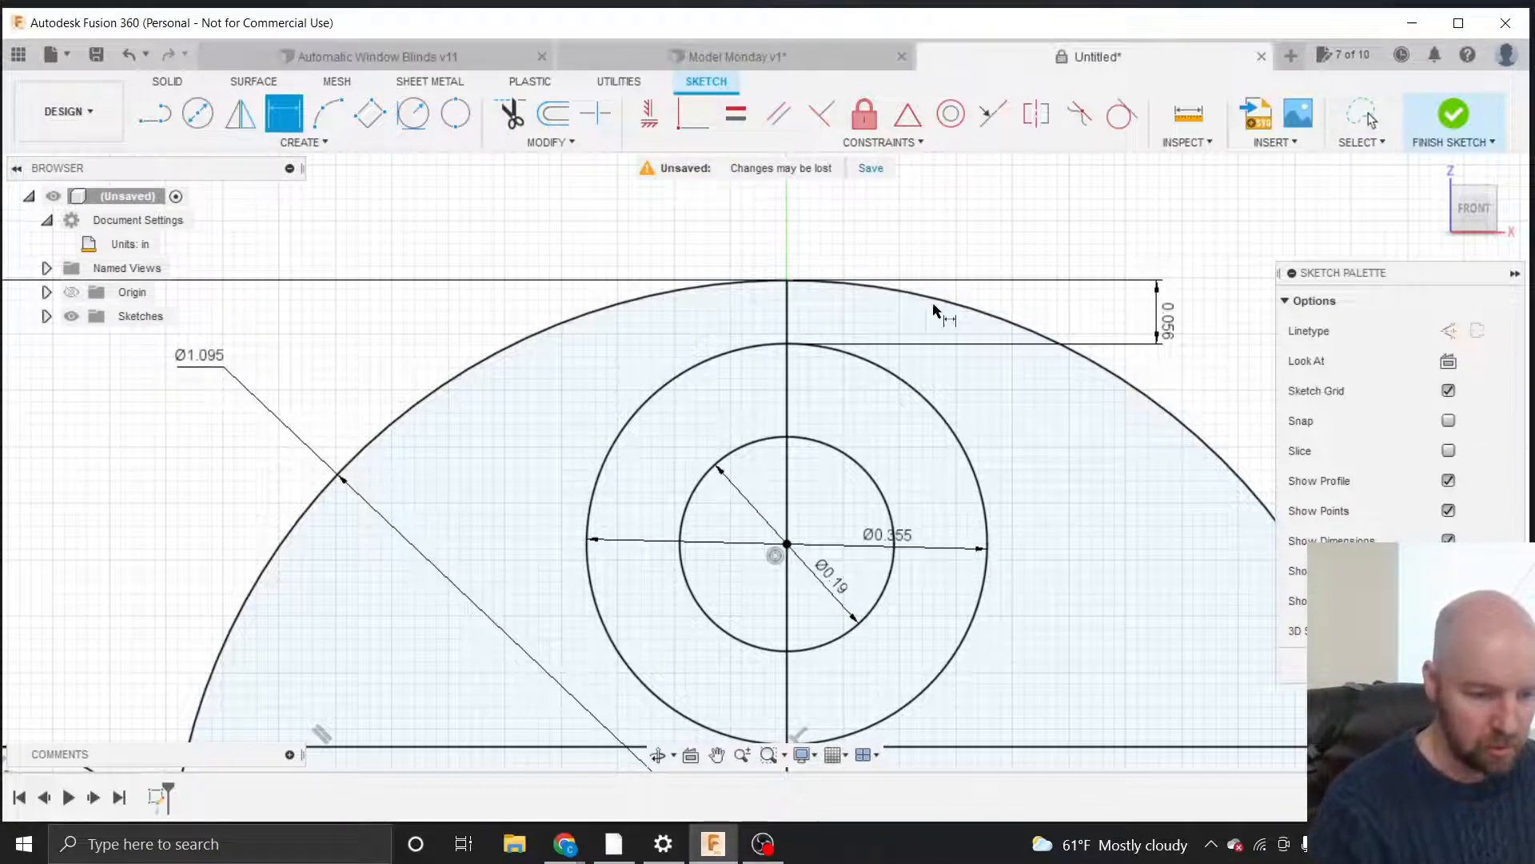
{"action": "scroll", "coordinate": [705, 249], "scroll_direction": "down", "scroll_amount": 2}
{"action": "scroll", "coordinate": [705, 249], "scroll_direction": "down", "scroll_amount": 3}
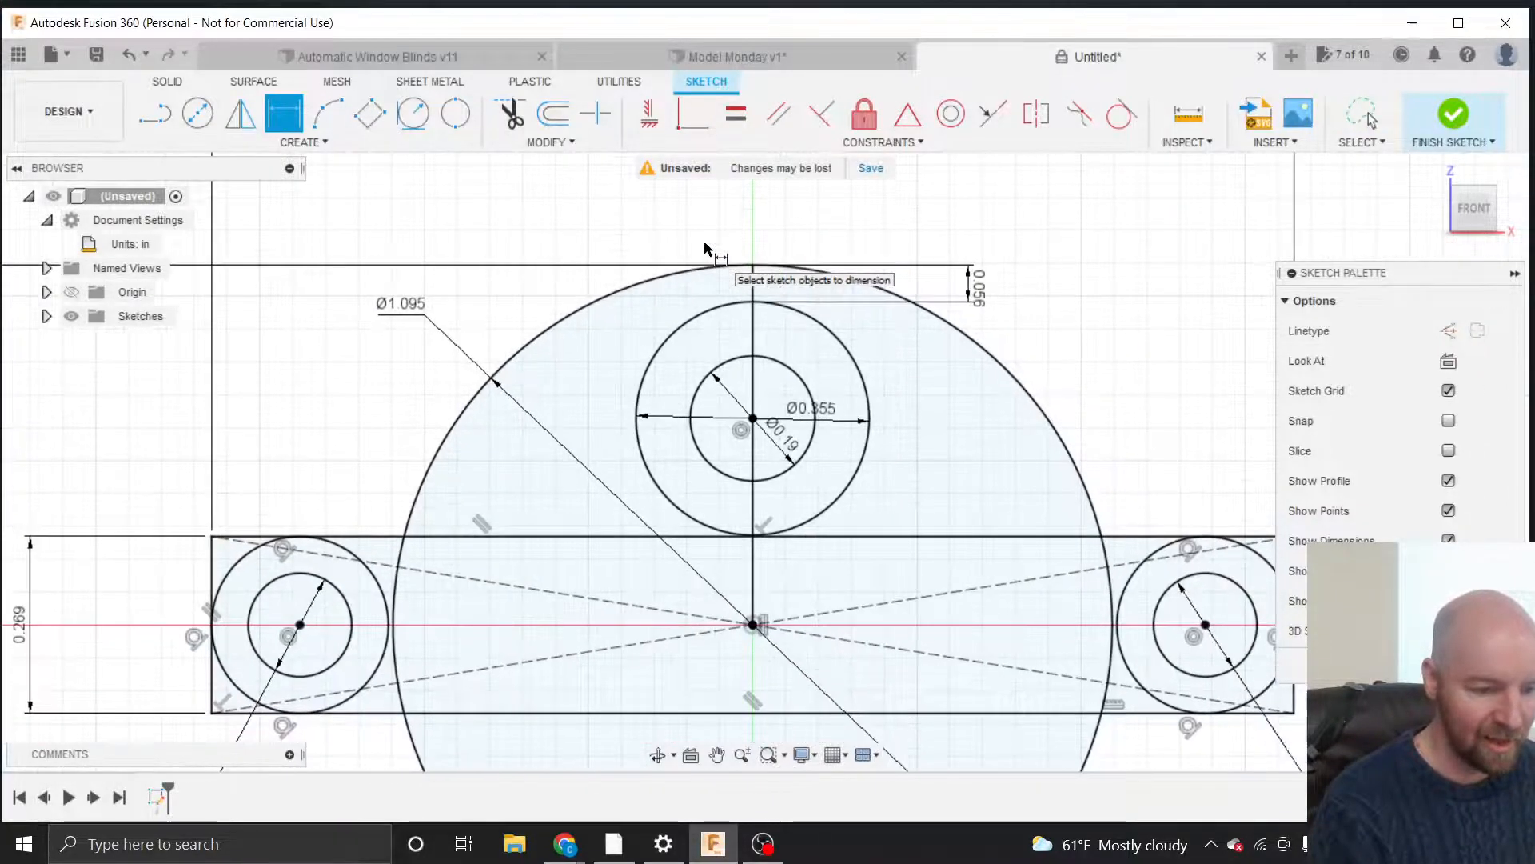
{"action": "scroll", "coordinate": [670, 368], "scroll_direction": "up", "scroll_amount": 1}
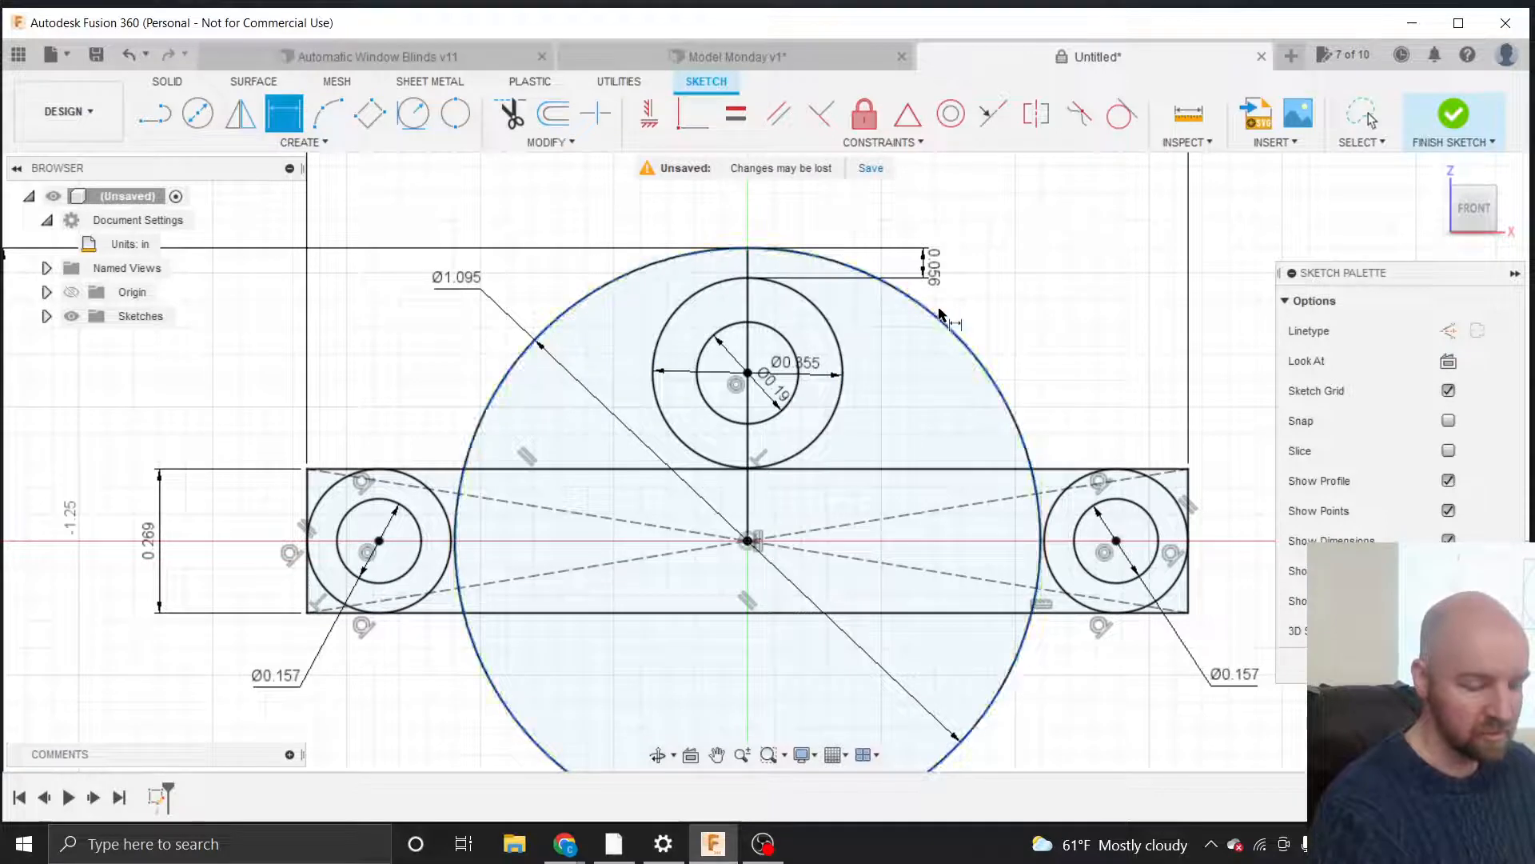
{"action": "scroll", "coordinate": [836, 286], "scroll_direction": "down", "scroll_amount": 4}
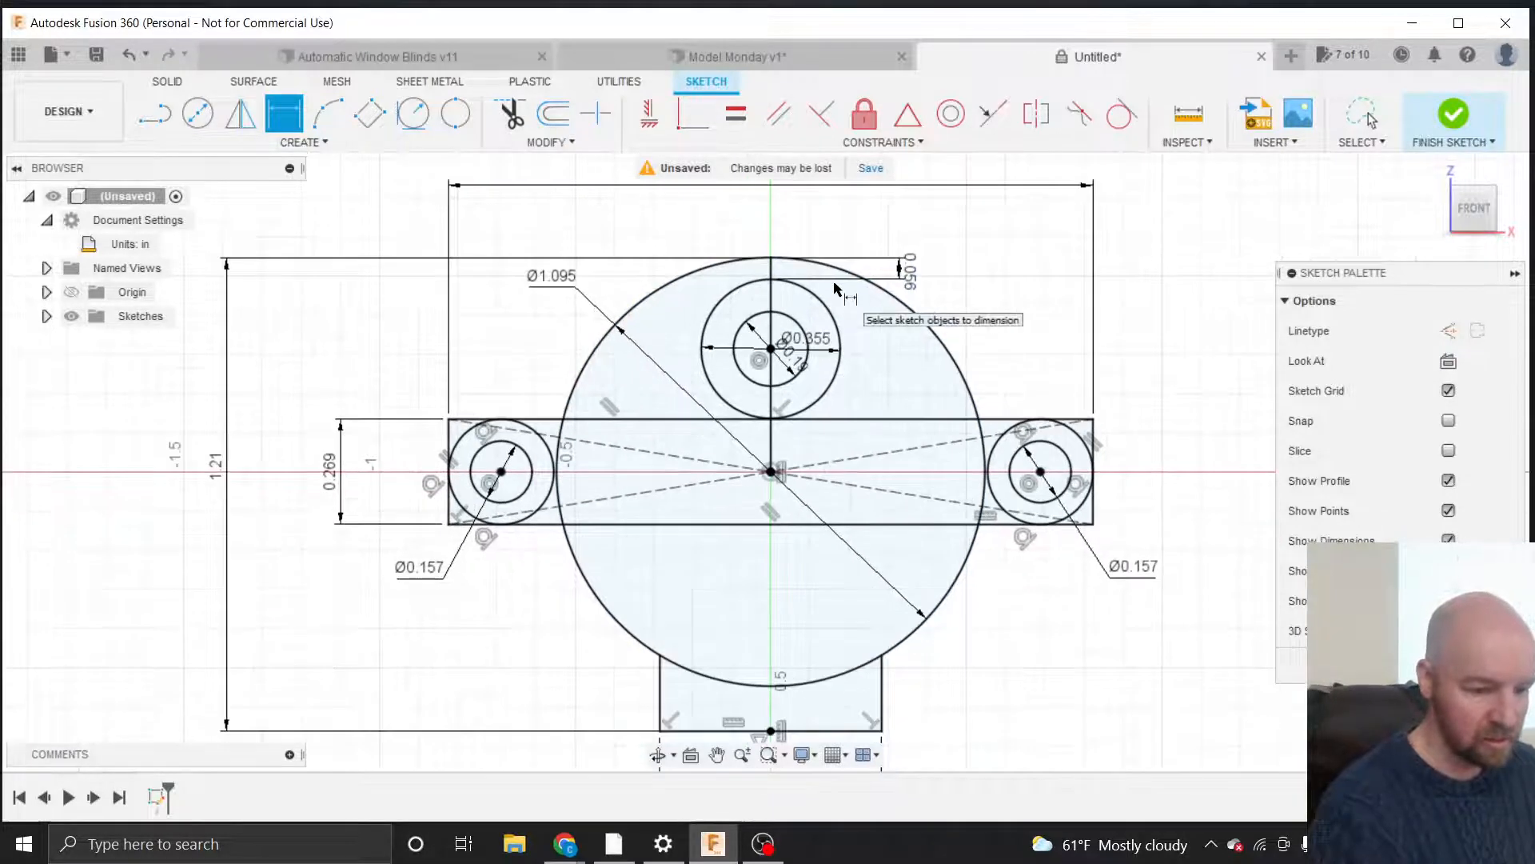
{"action": "scroll", "coordinate": [788, 436], "scroll_direction": "up", "scroll_amount": 2}
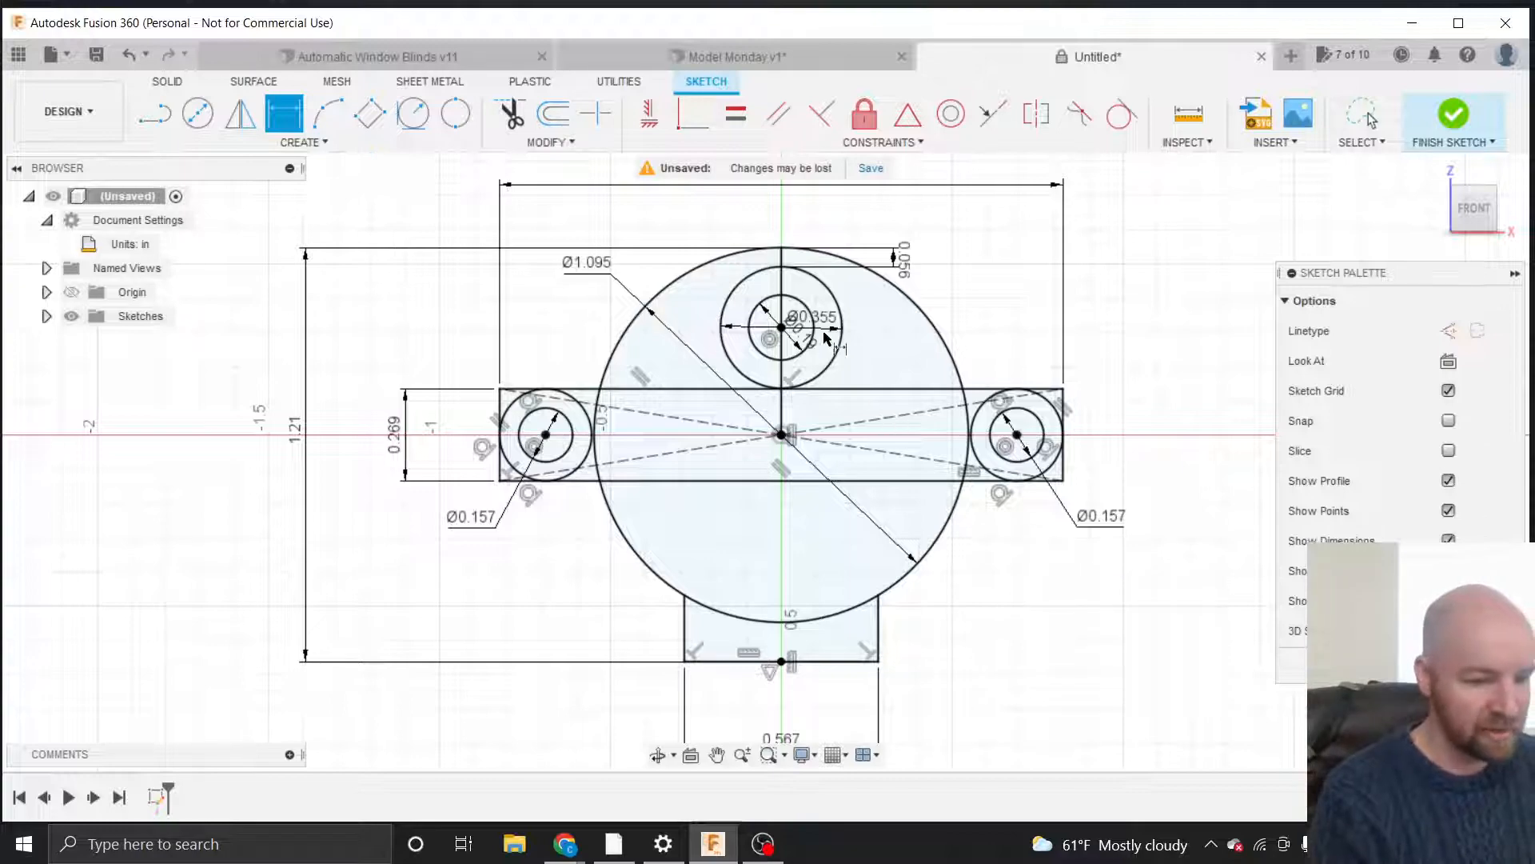
Draw a center rectangle on the center of the upper concentric circles, 0.11 in wide and about 0.235 in high.
{"action": "scroll", "coordinate": [826, 338], "scroll_direction": "up", "scroll_amount": 5}
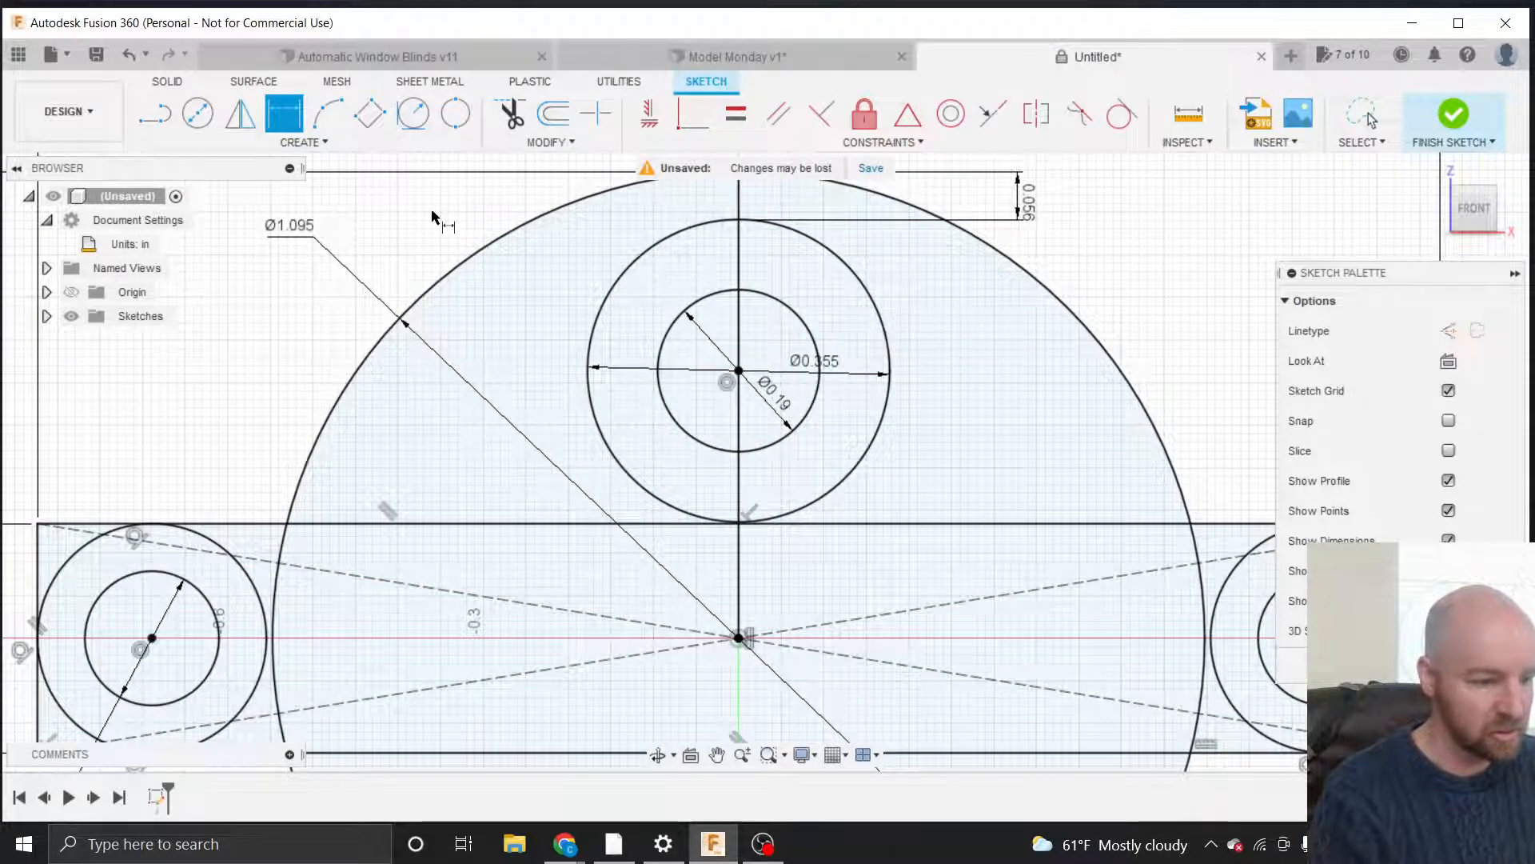
{"action": "left_click", "coordinate": [325, 141]}
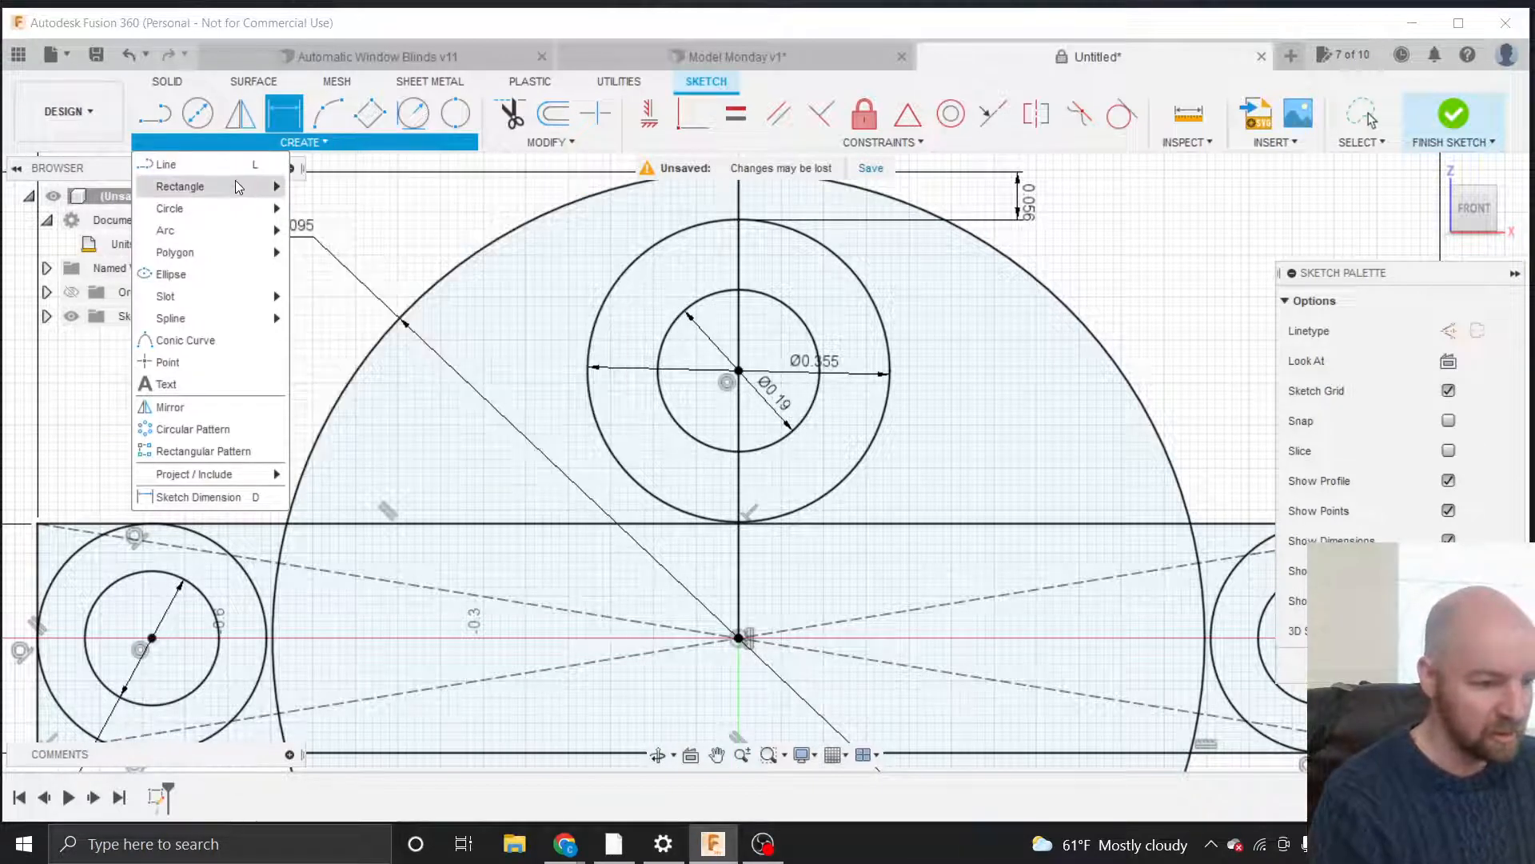
{"action": "mouse_move", "coordinate": [238, 188]}
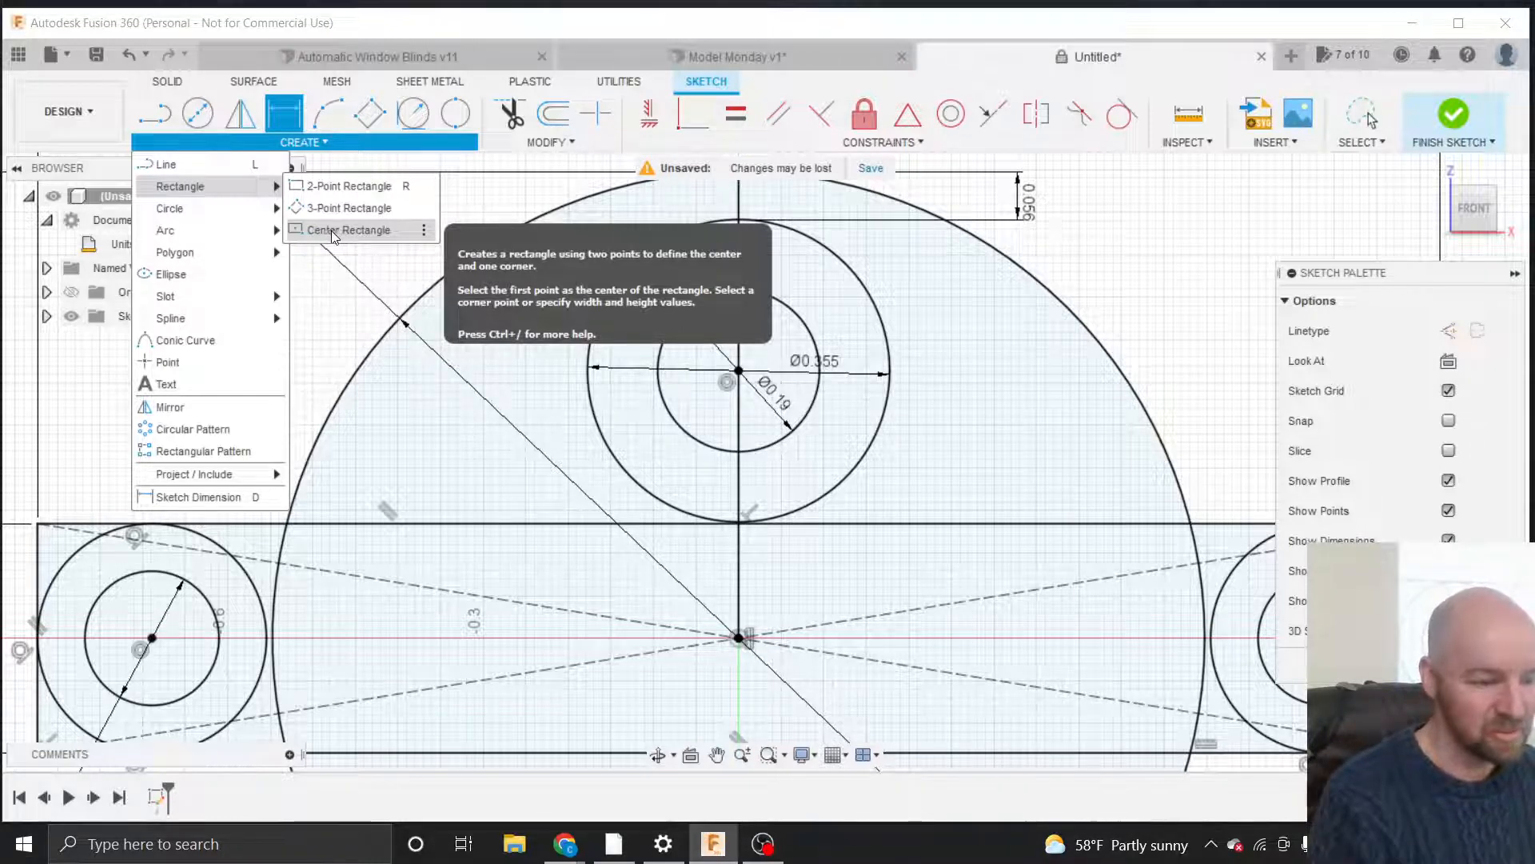
{"action": "left_click", "coordinate": [336, 231]}
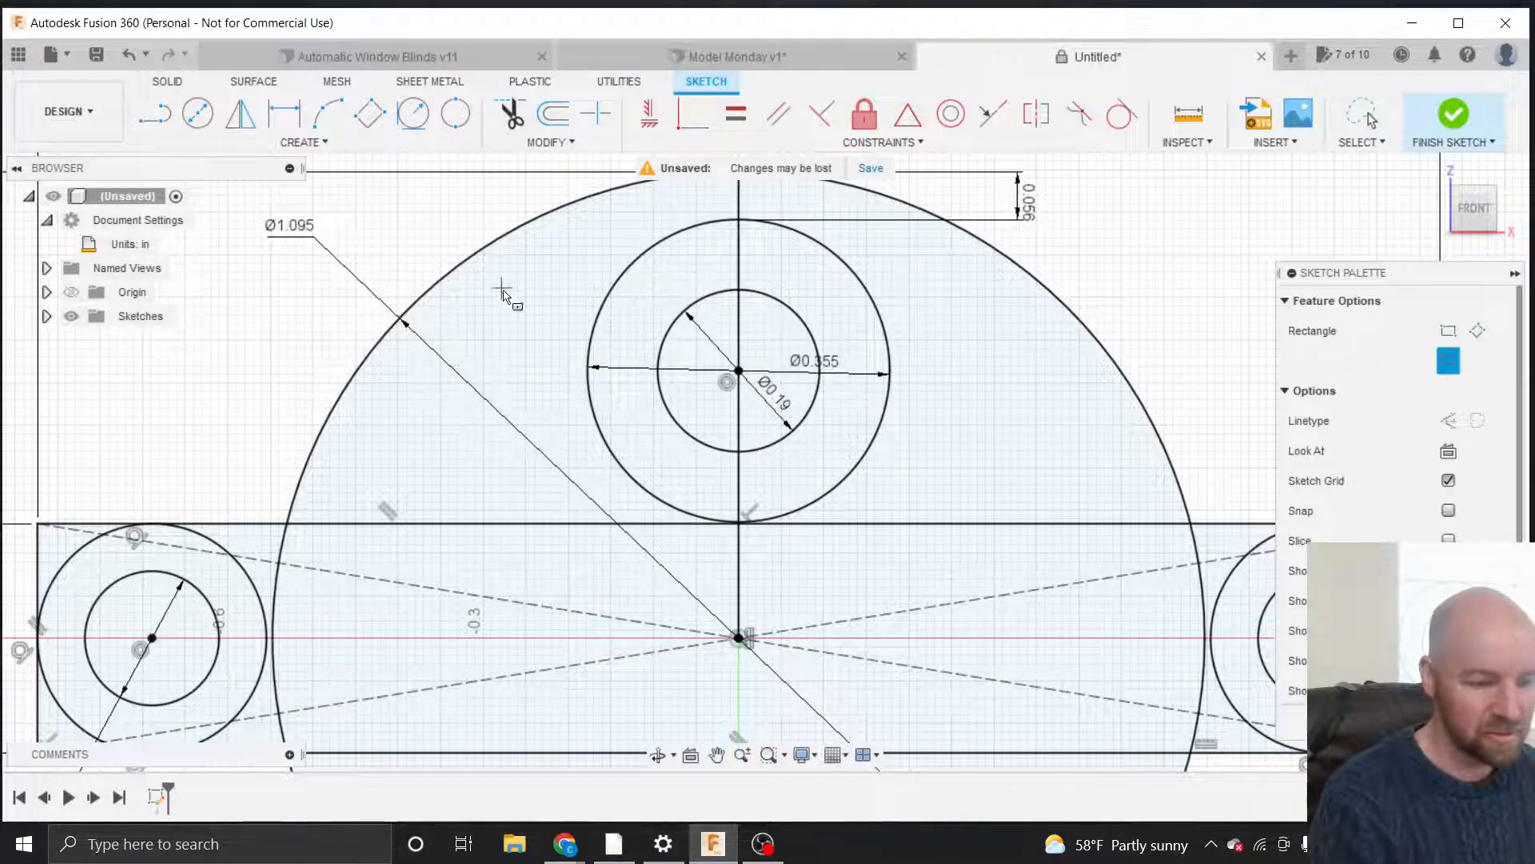
{"action": "left_click", "coordinate": [740, 371]}
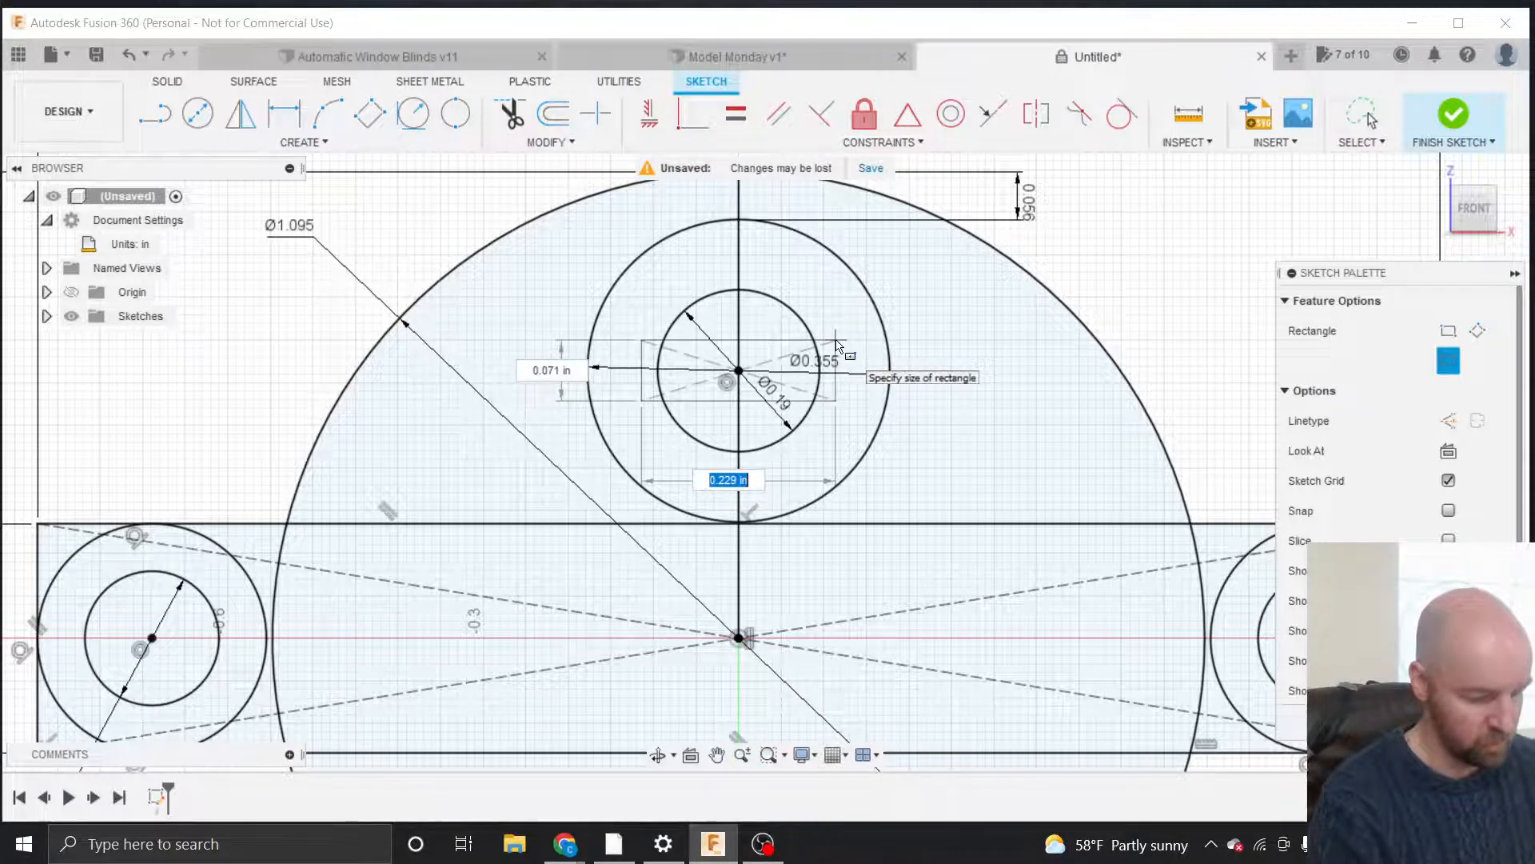
{"action": "type", "text": ".11"}
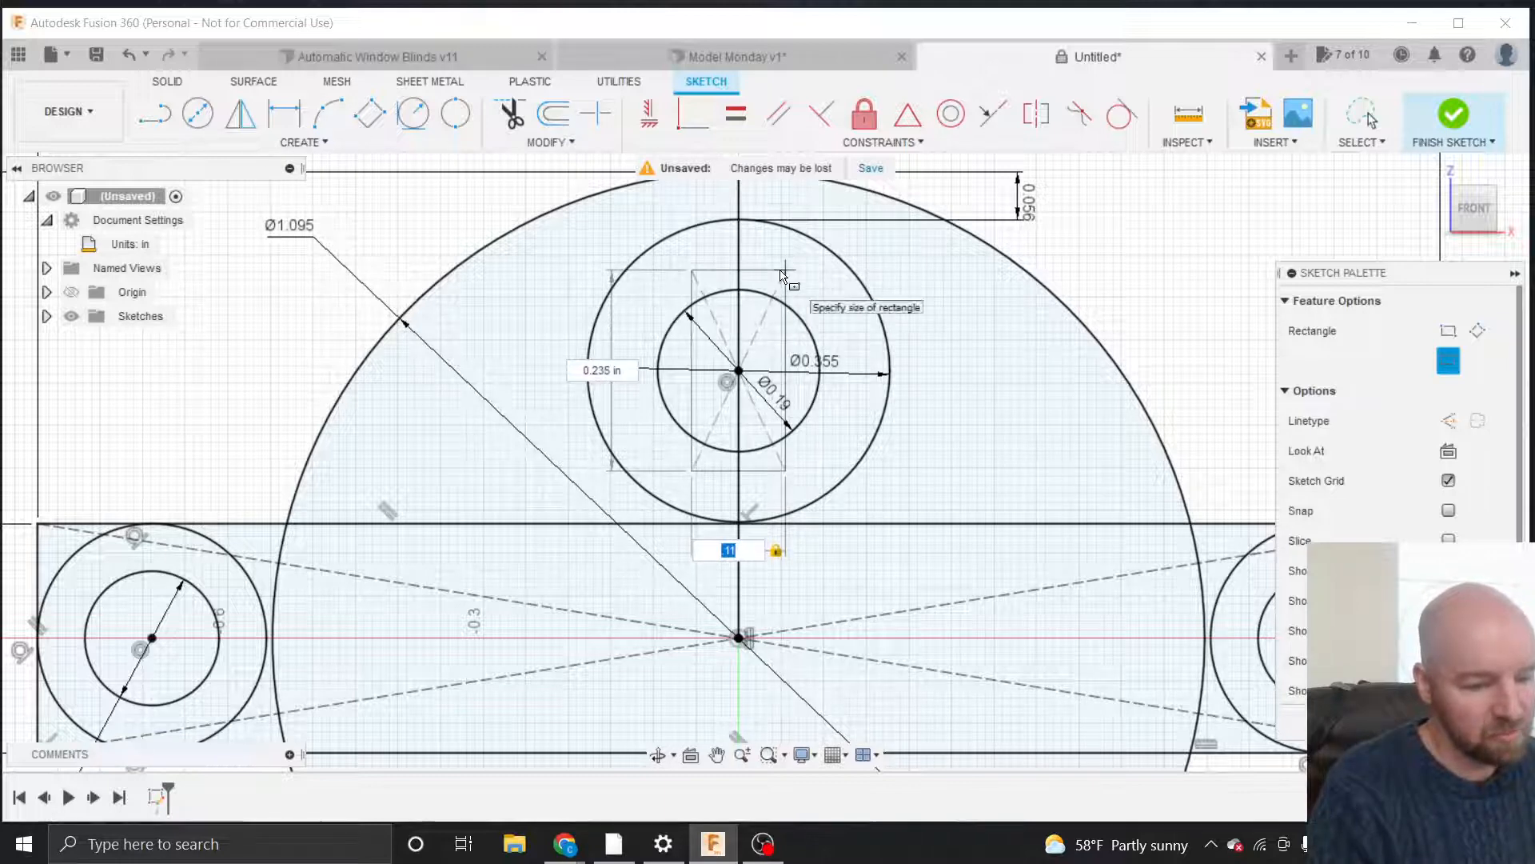
{"action": "key", "text": "Return"}
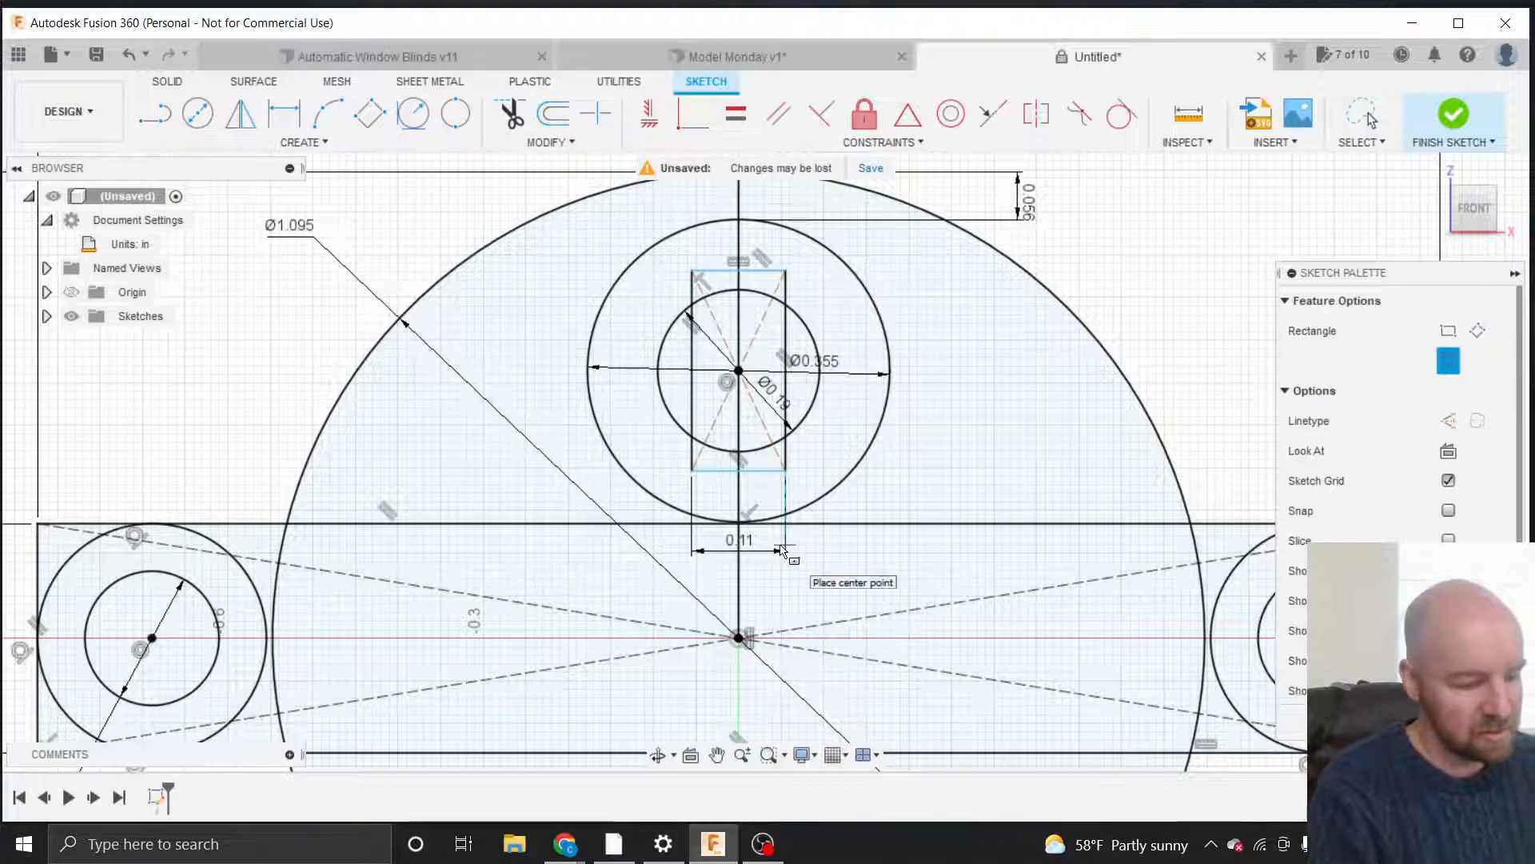
{"action": "key", "text": "Escape"}
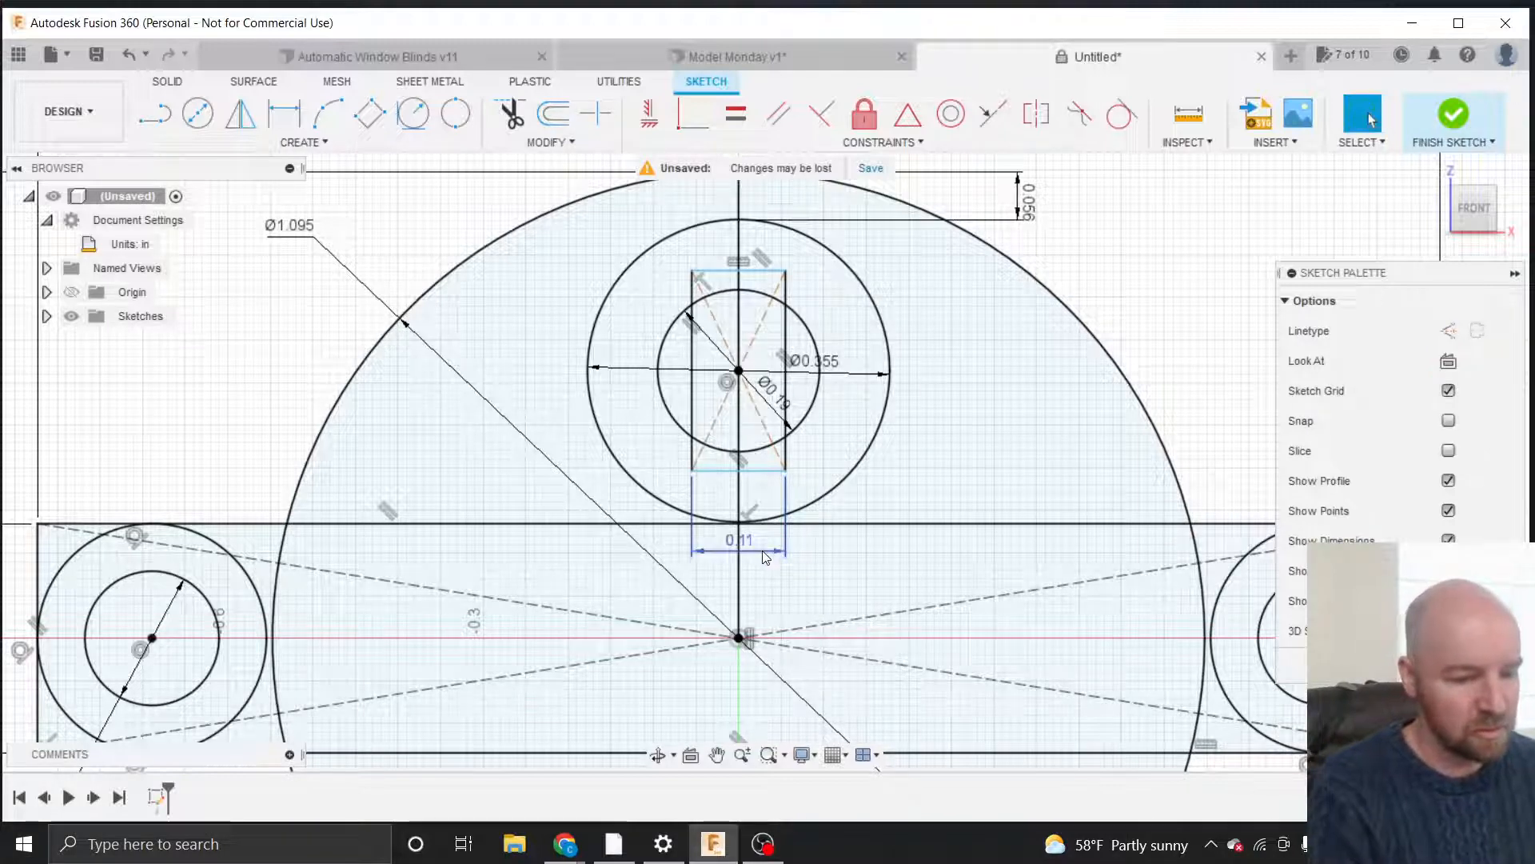
Move the rectangle's width dimension from below the rectangle to above it.
{"action": "left_click_drag", "start_coordinate": [748, 543], "coordinate": [766, 211]}
{"action": "scroll", "coordinate": [737, 580], "scroll_direction": "down", "scroll_amount": 3}
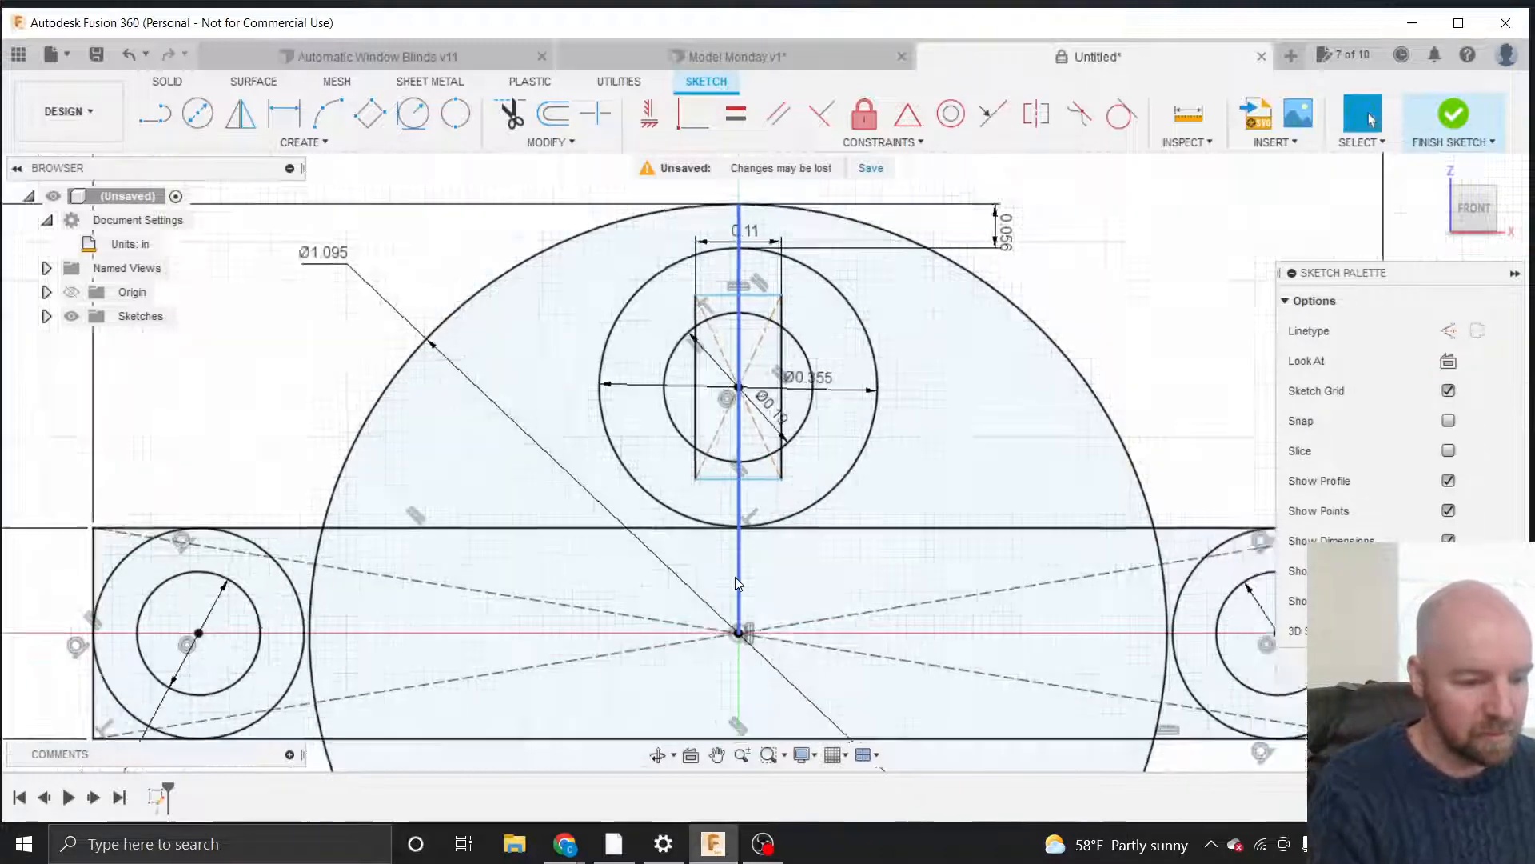
{"action": "left_click_drag", "start_coordinate": [752, 339], "coordinate": [752, 261]}
Apply a Tangent constraint between the rectangle's upper edge and the 0.19 in circle.
{"action": "scroll", "coordinate": [747, 462], "scroll_direction": "up", "scroll_amount": 5}
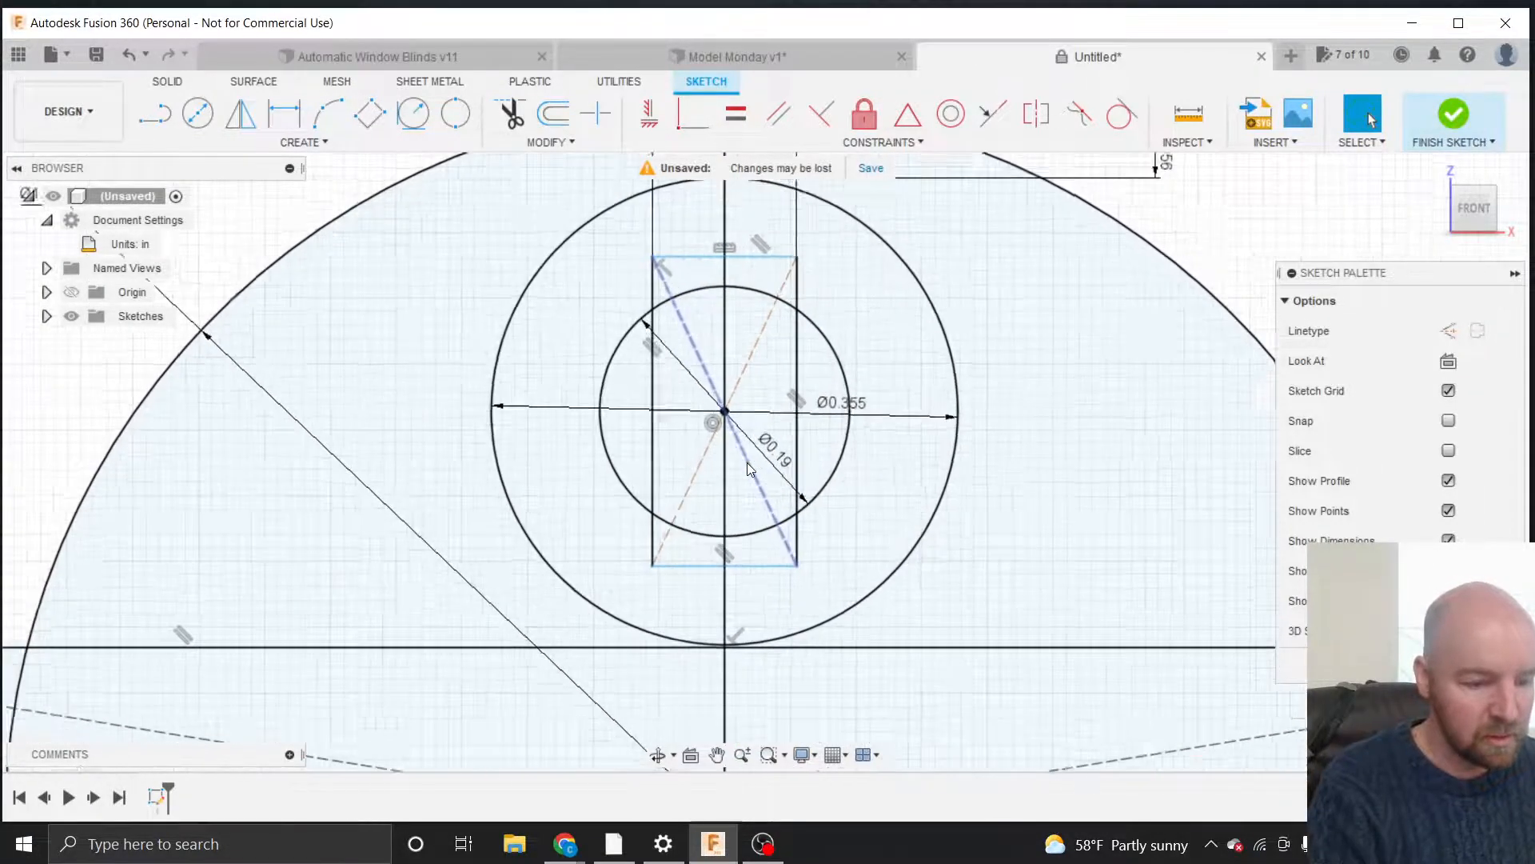
{"action": "left_click", "coordinate": [755, 250]}
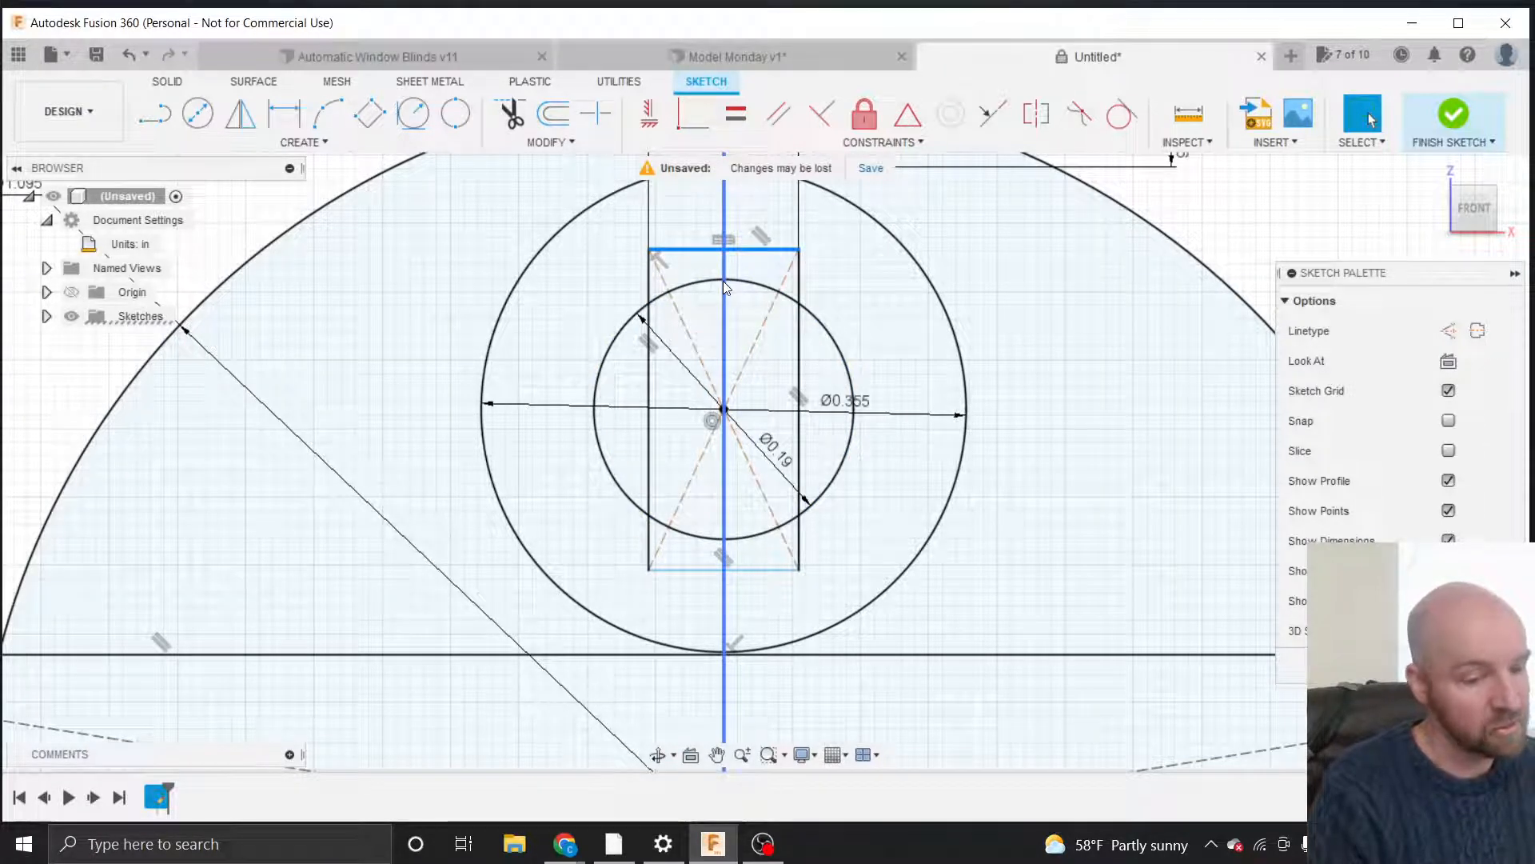
{"action": "scroll", "coordinate": [873, 411], "scroll_direction": "down", "scroll_amount": 2}
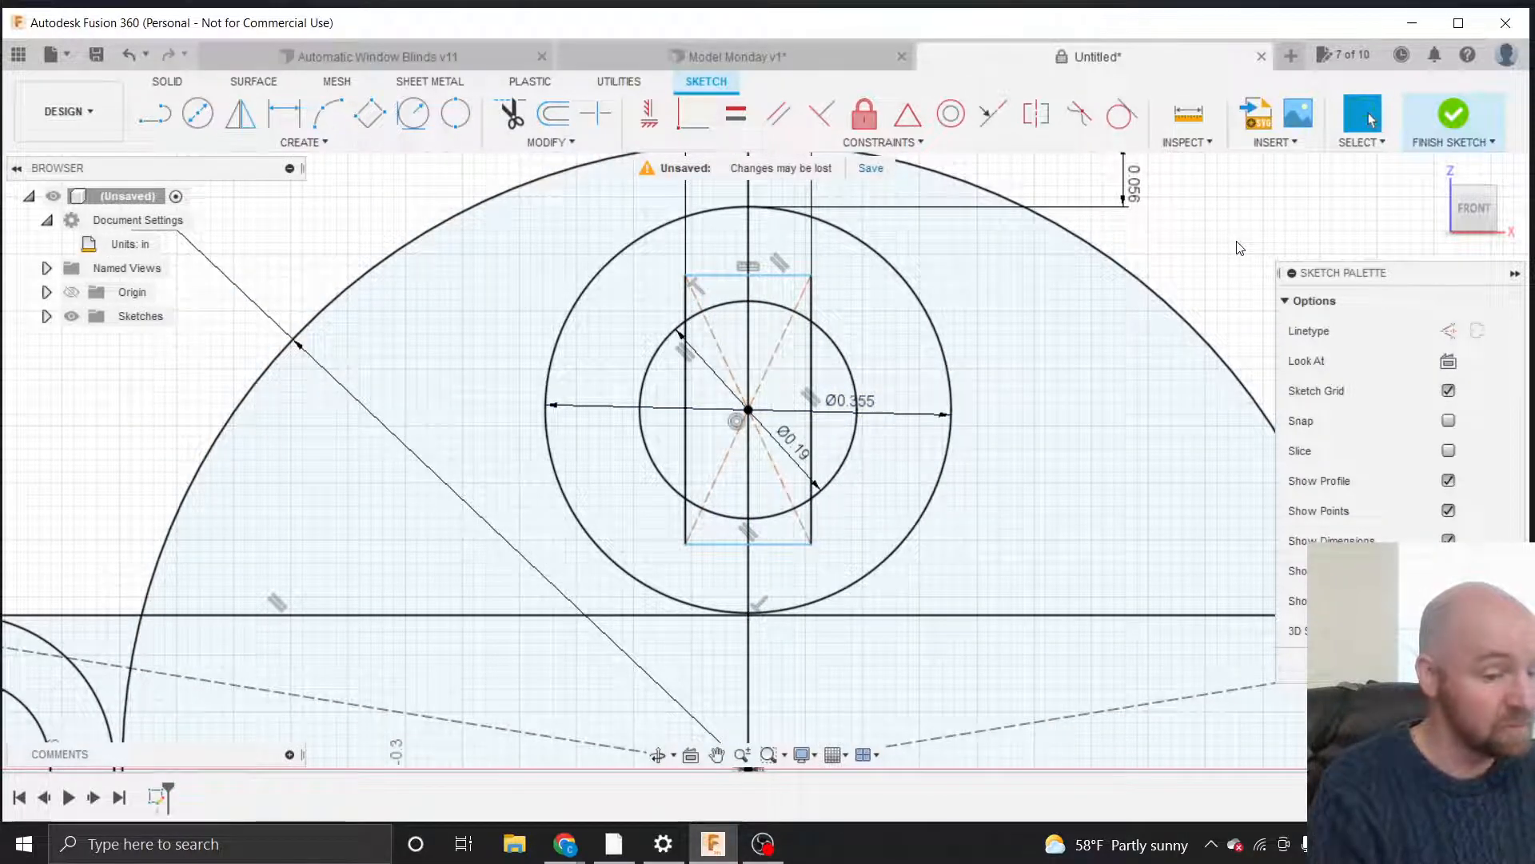
{"action": "left_click", "coordinate": [767, 277]}
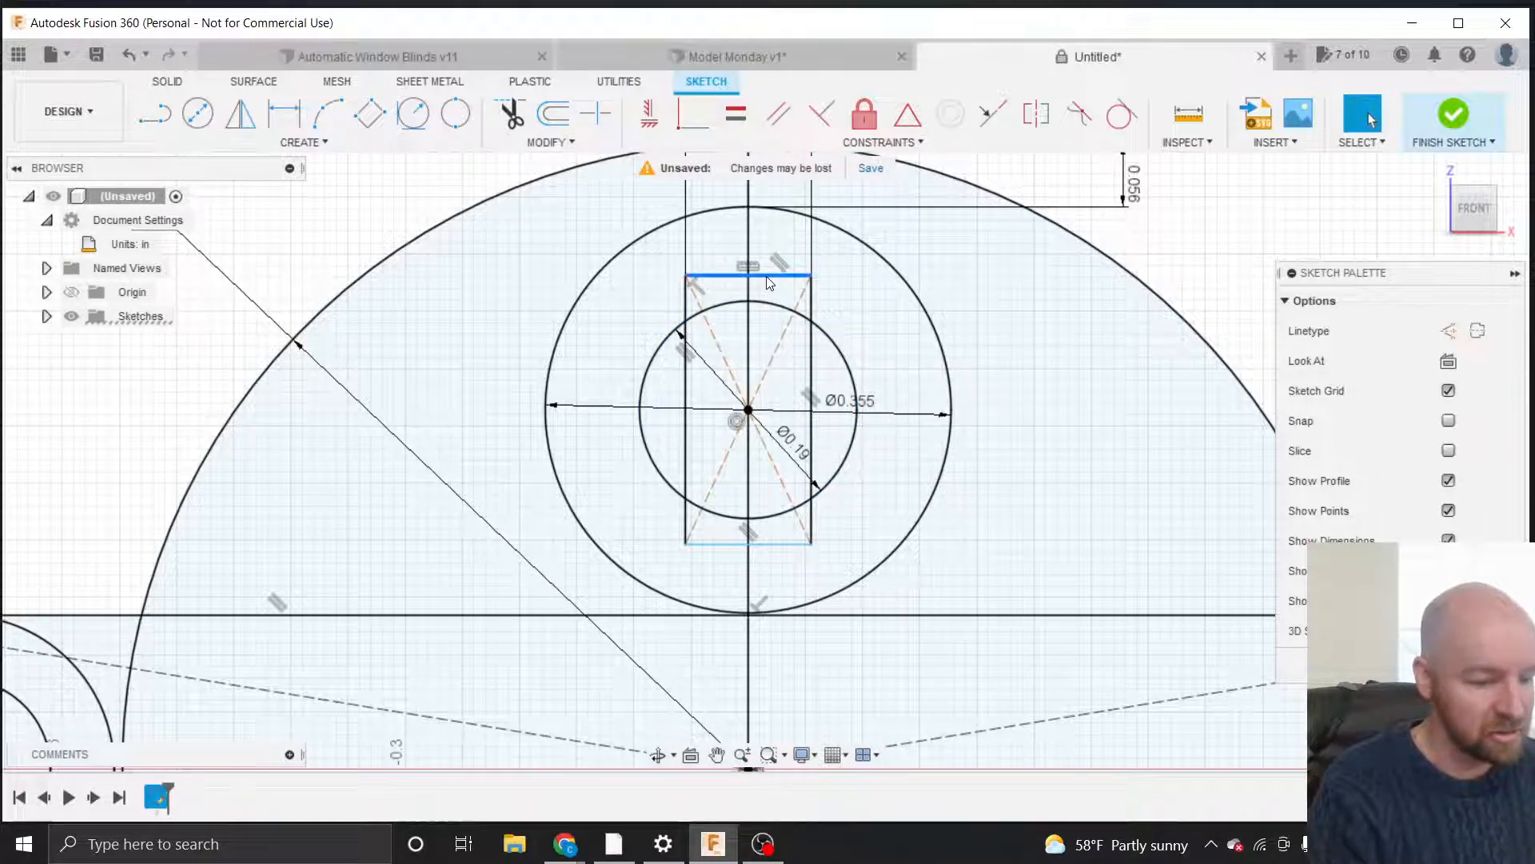
{"action": "left_click", "coordinate": [1204, 258]}
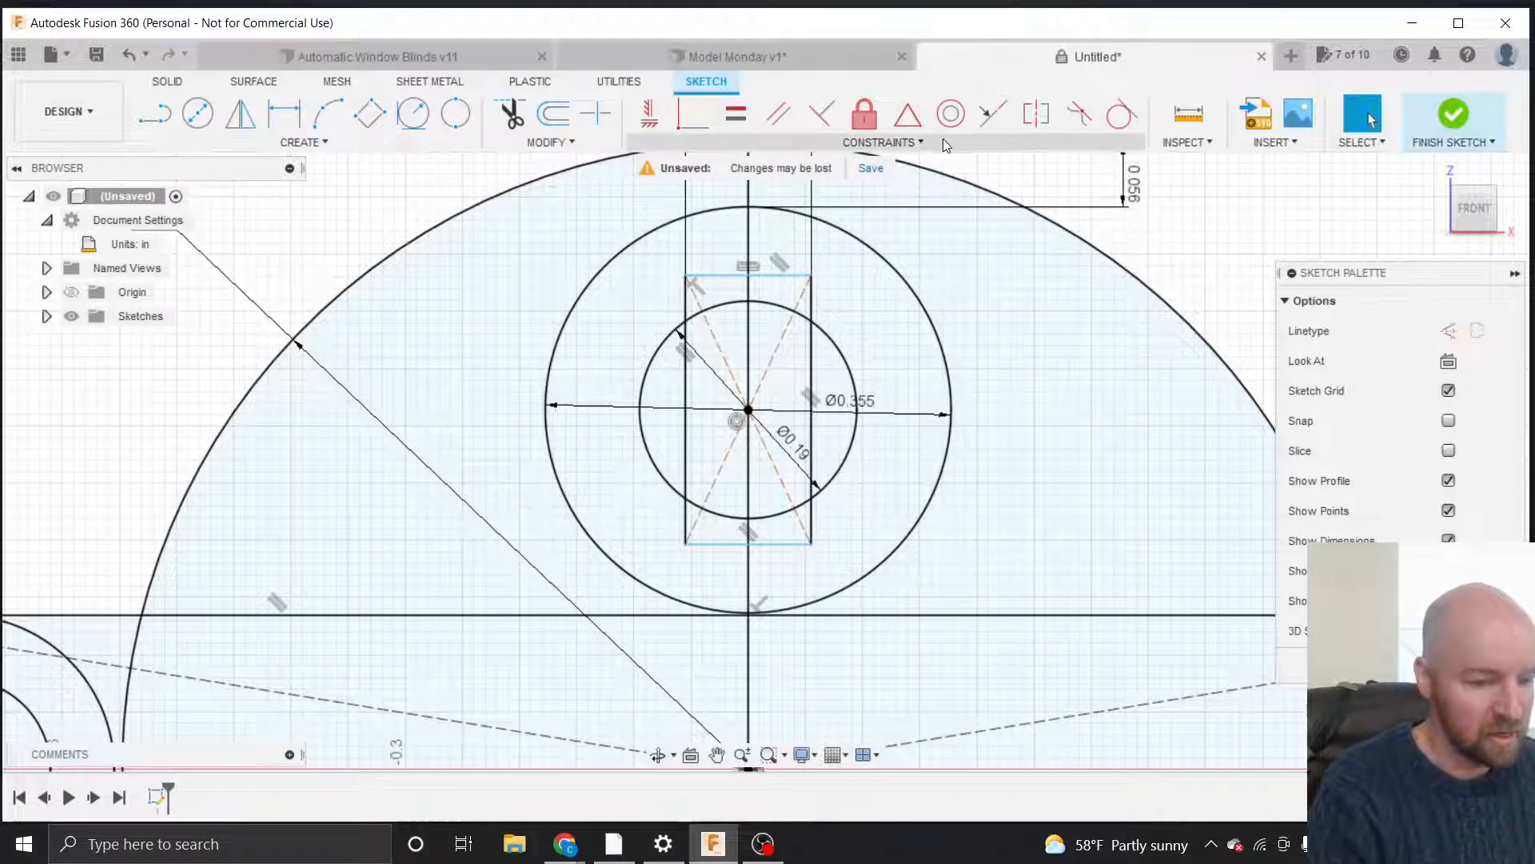
{"action": "left_click", "coordinate": [909, 144]}
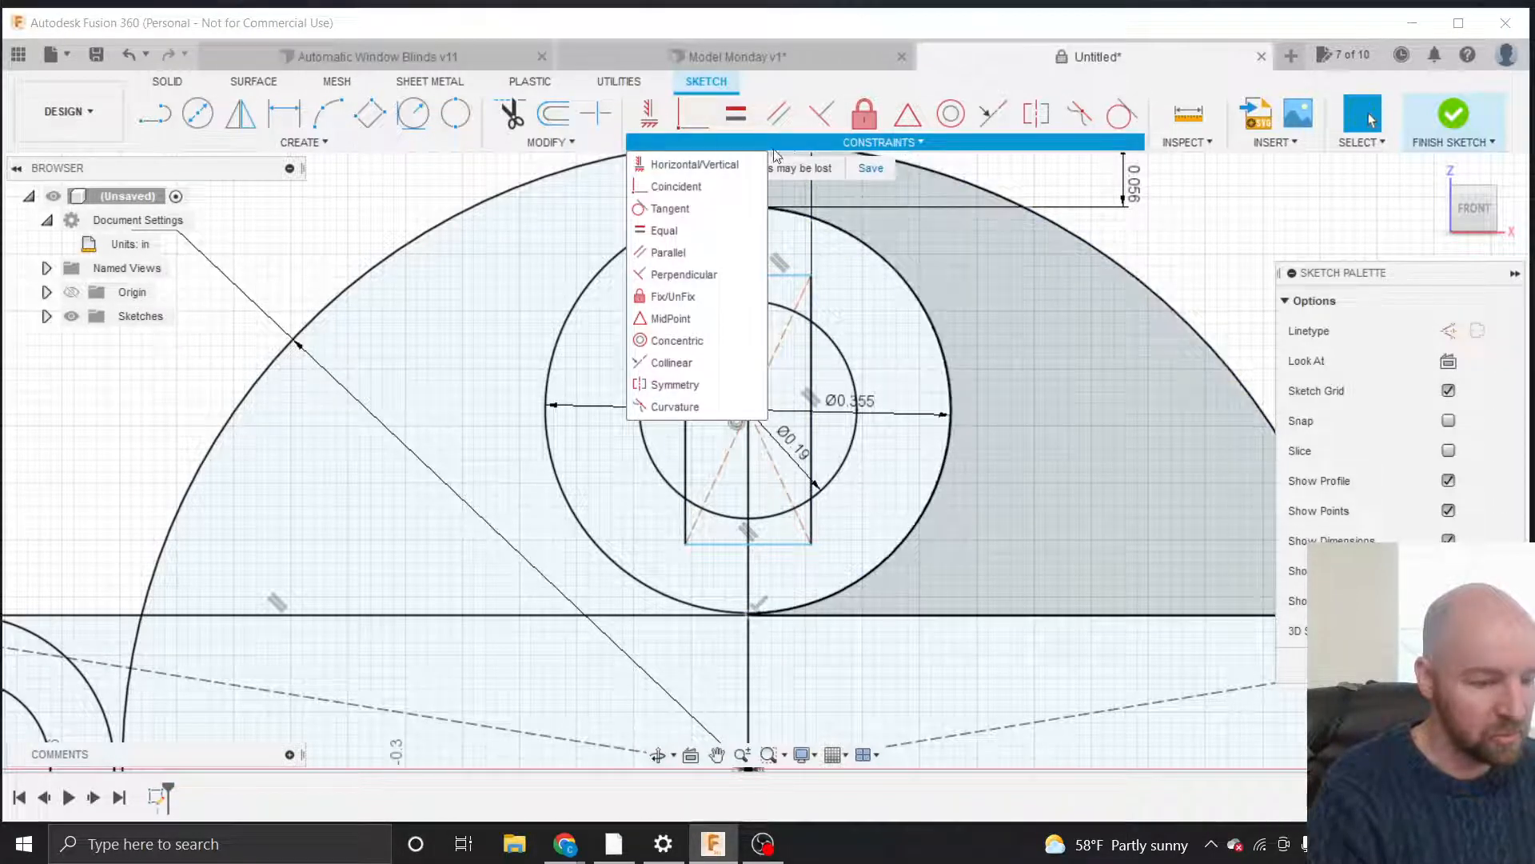
{"action": "left_click", "coordinate": [685, 213]}
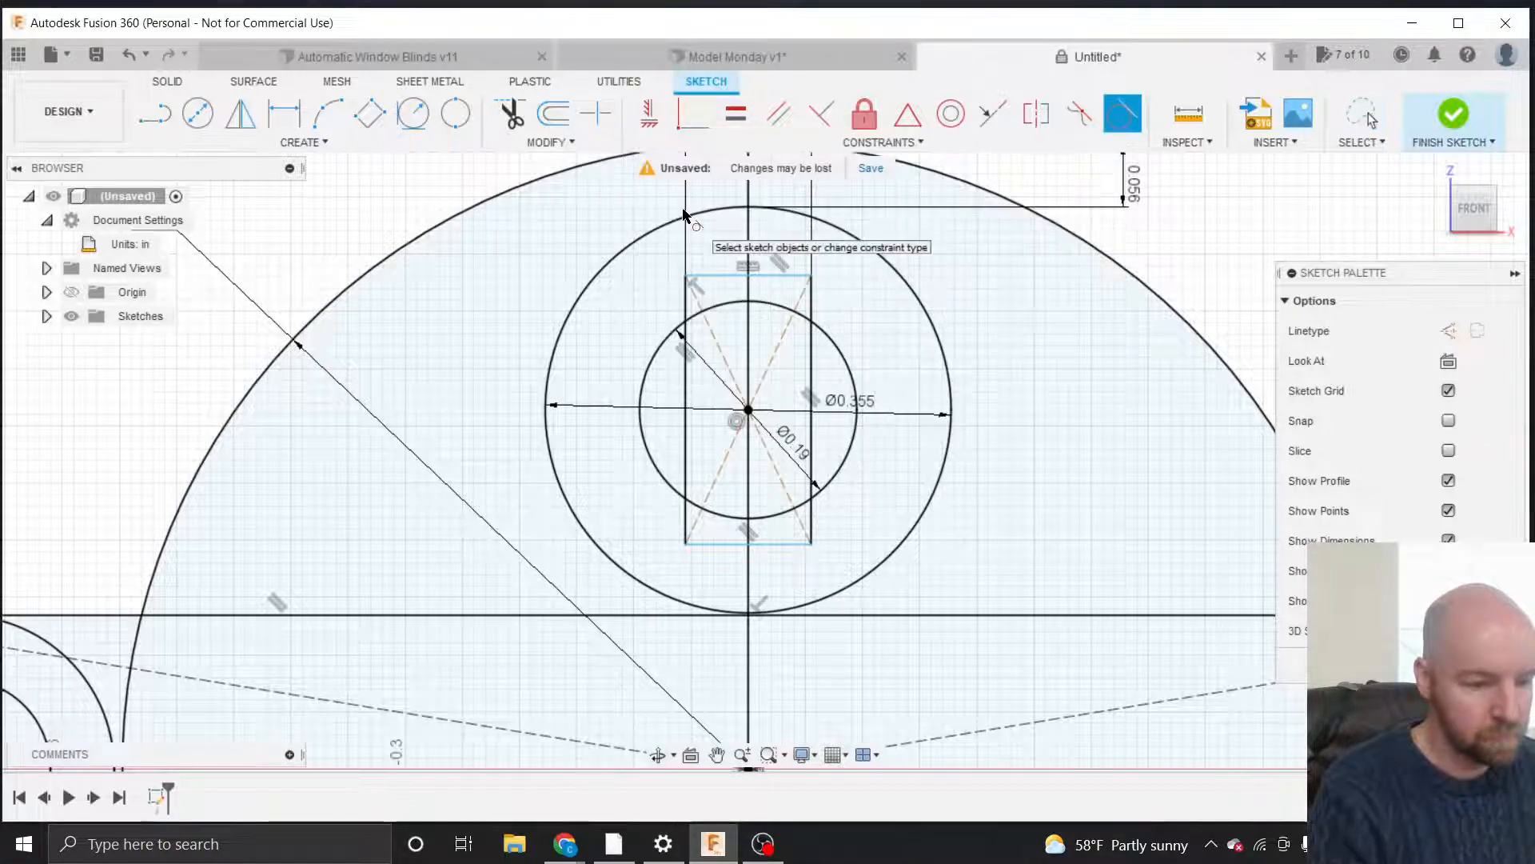
{"action": "left_click", "coordinate": [772, 277]}
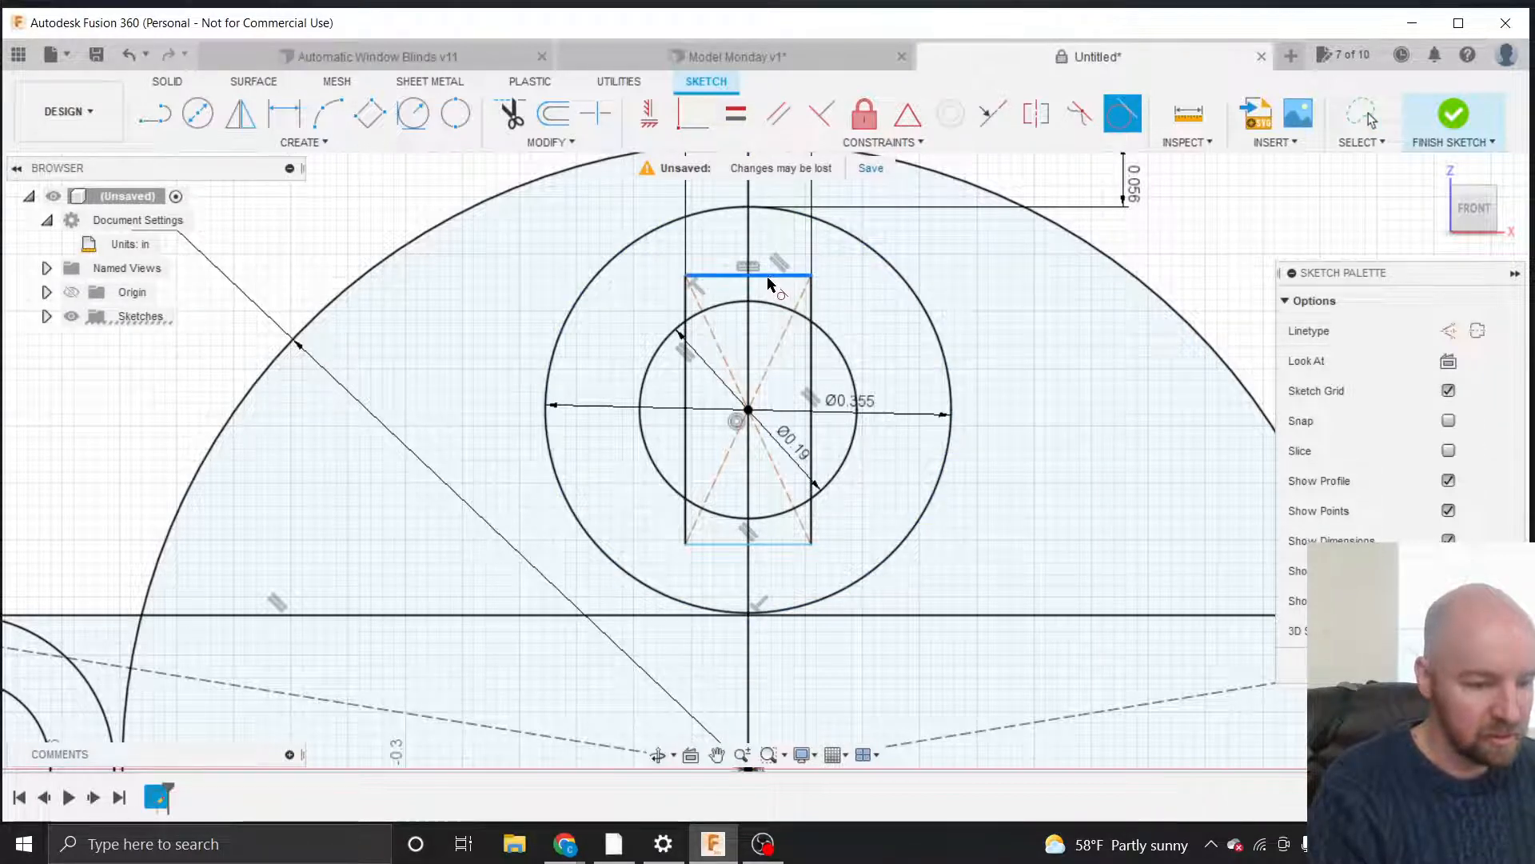
{"action": "left_click", "coordinate": [764, 303]}
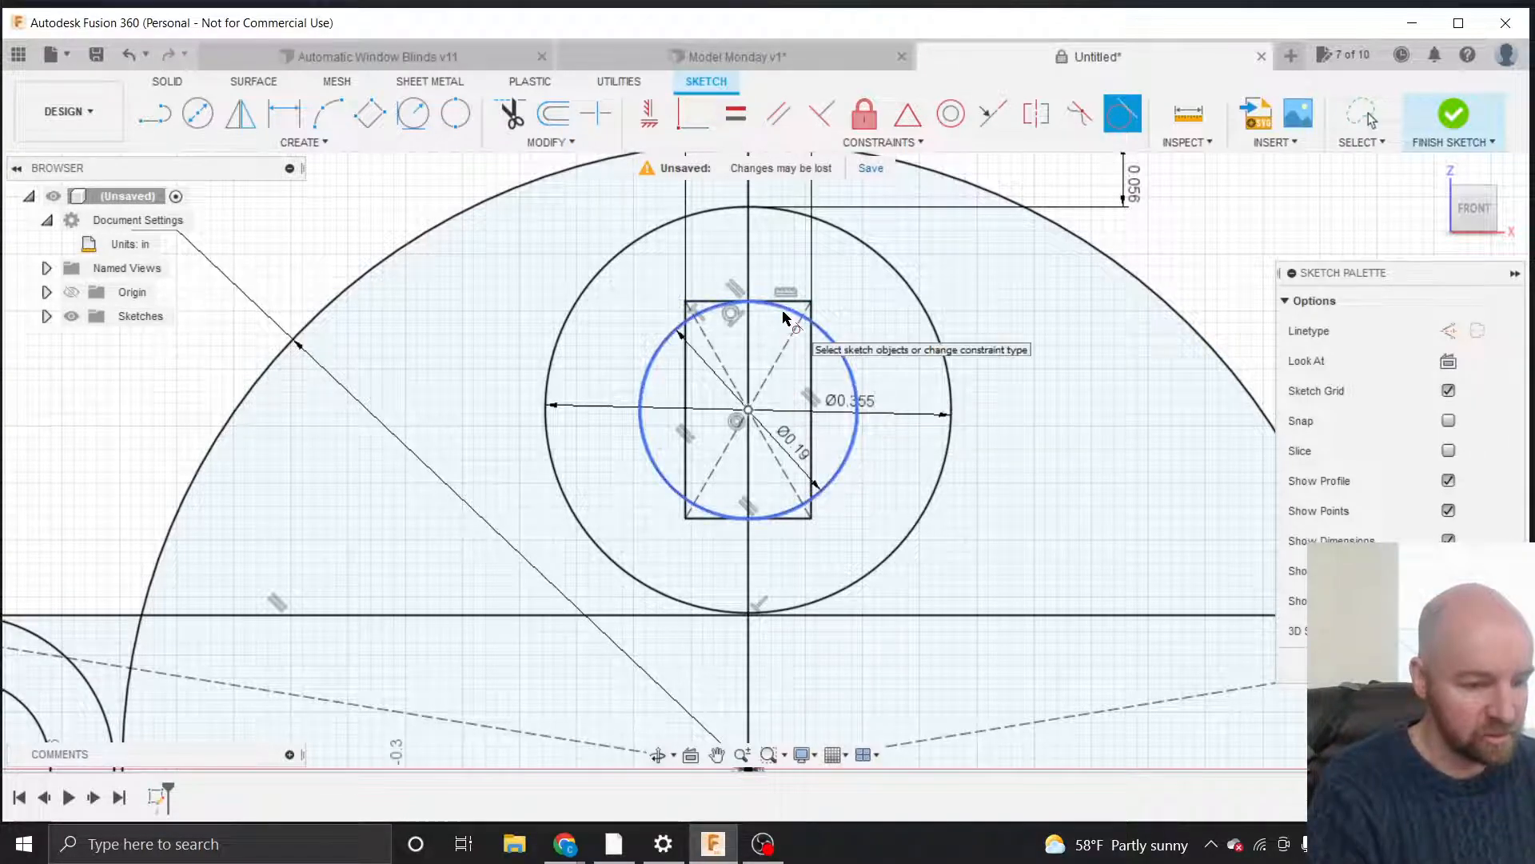
{"action": "scroll", "coordinate": [787, 371], "scroll_direction": "down", "scroll_amount": 1}
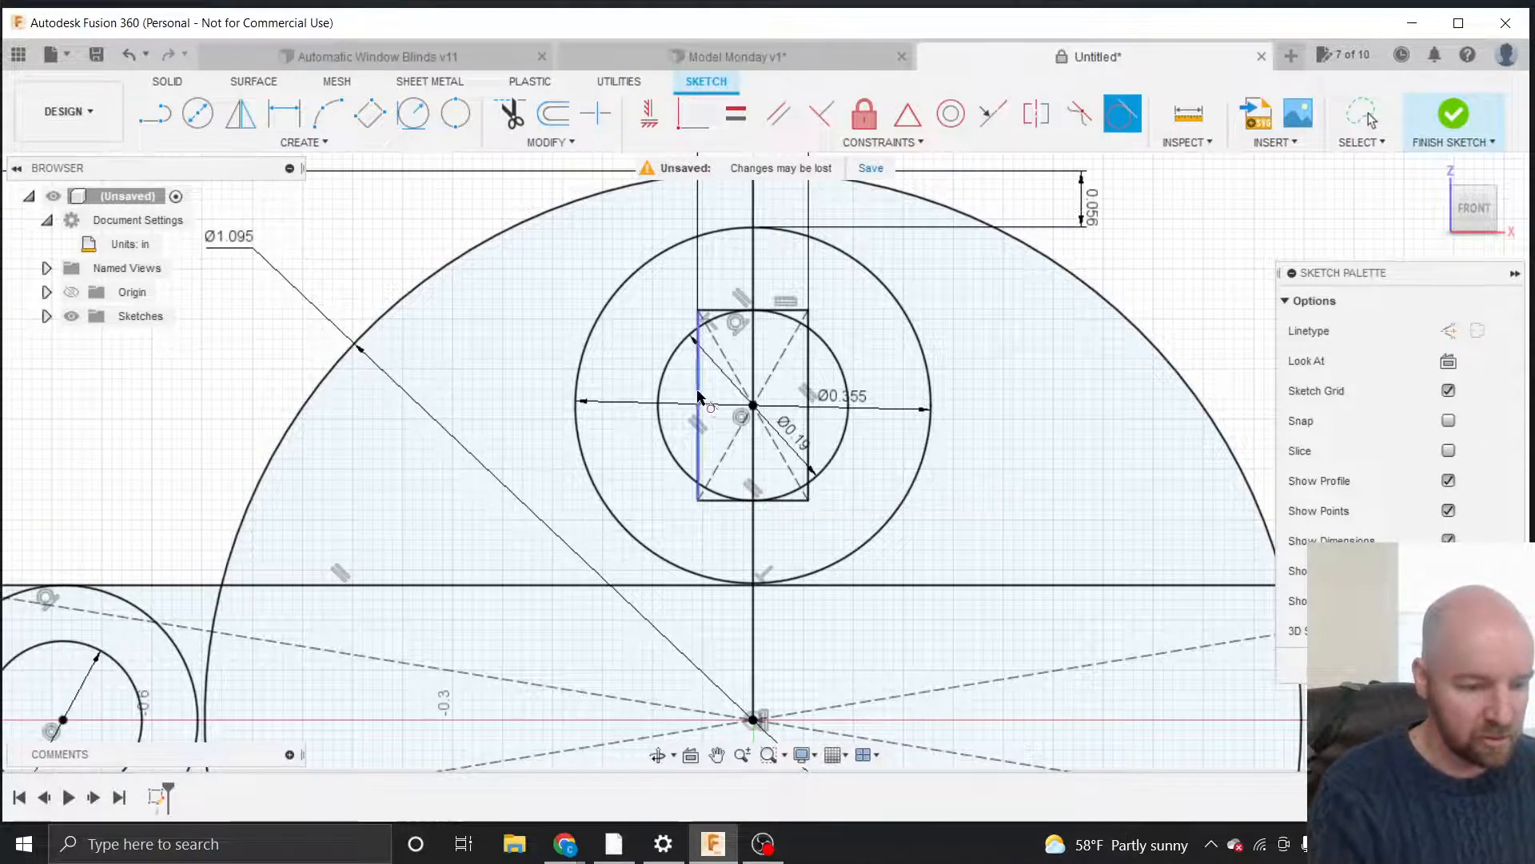
Finish the front-view motor sketch.
{"action": "scroll", "coordinate": [676, 281], "scroll_direction": "down", "scroll_amount": 2}
{"action": "scroll", "coordinate": [676, 281], "scroll_direction": "down", "scroll_amount": 3}
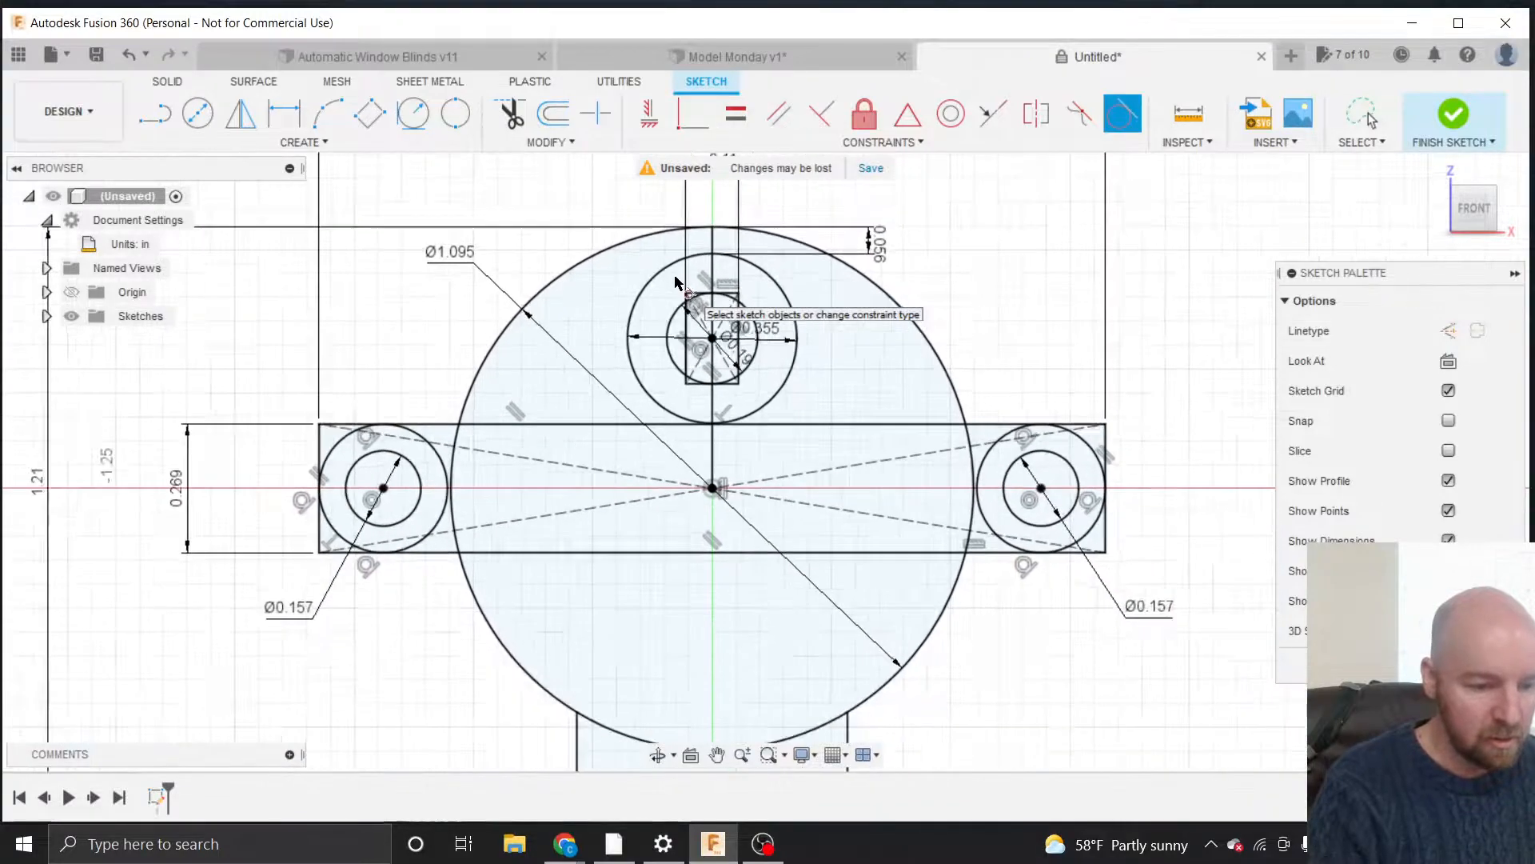
{"action": "scroll", "coordinate": [894, 278], "scroll_direction": "down", "scroll_amount": 1}
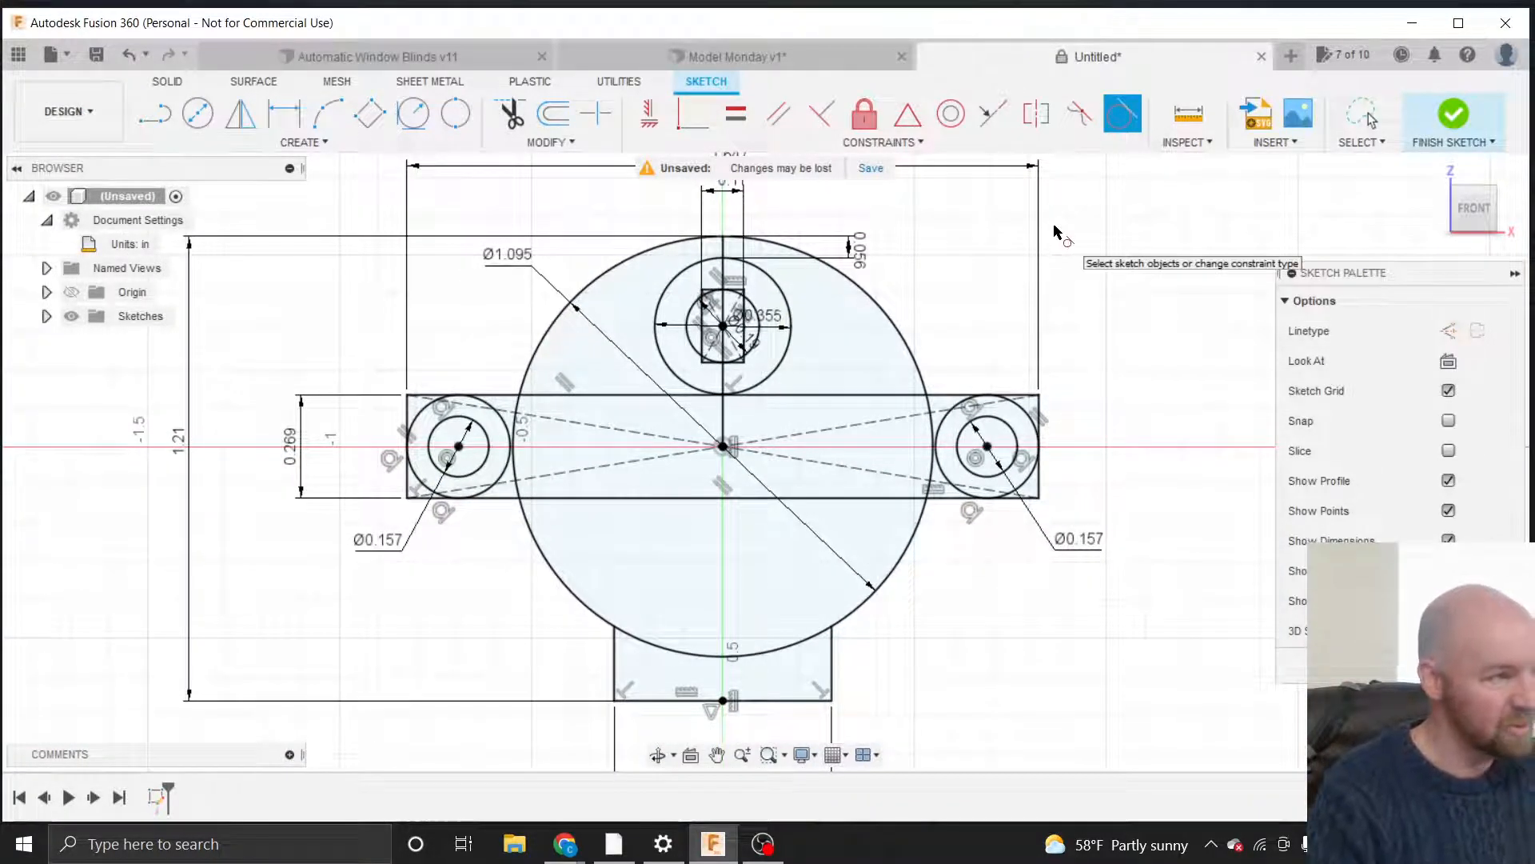
{"action": "left_click", "coordinate": [1455, 117]}
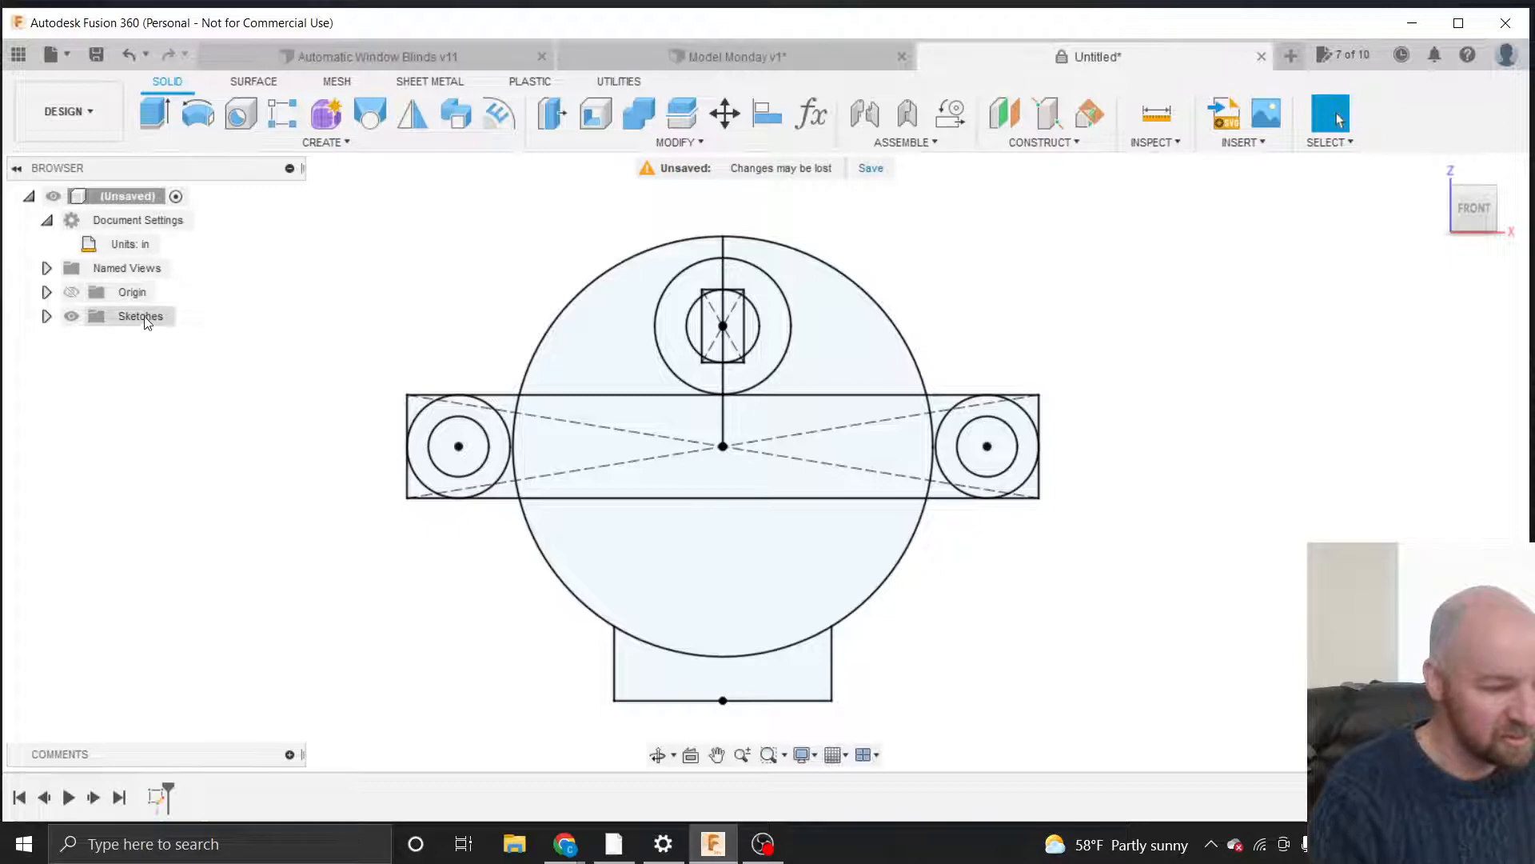
Rename the sketch as Motor Profile.
{"action": "left_click", "coordinate": [46, 316]}
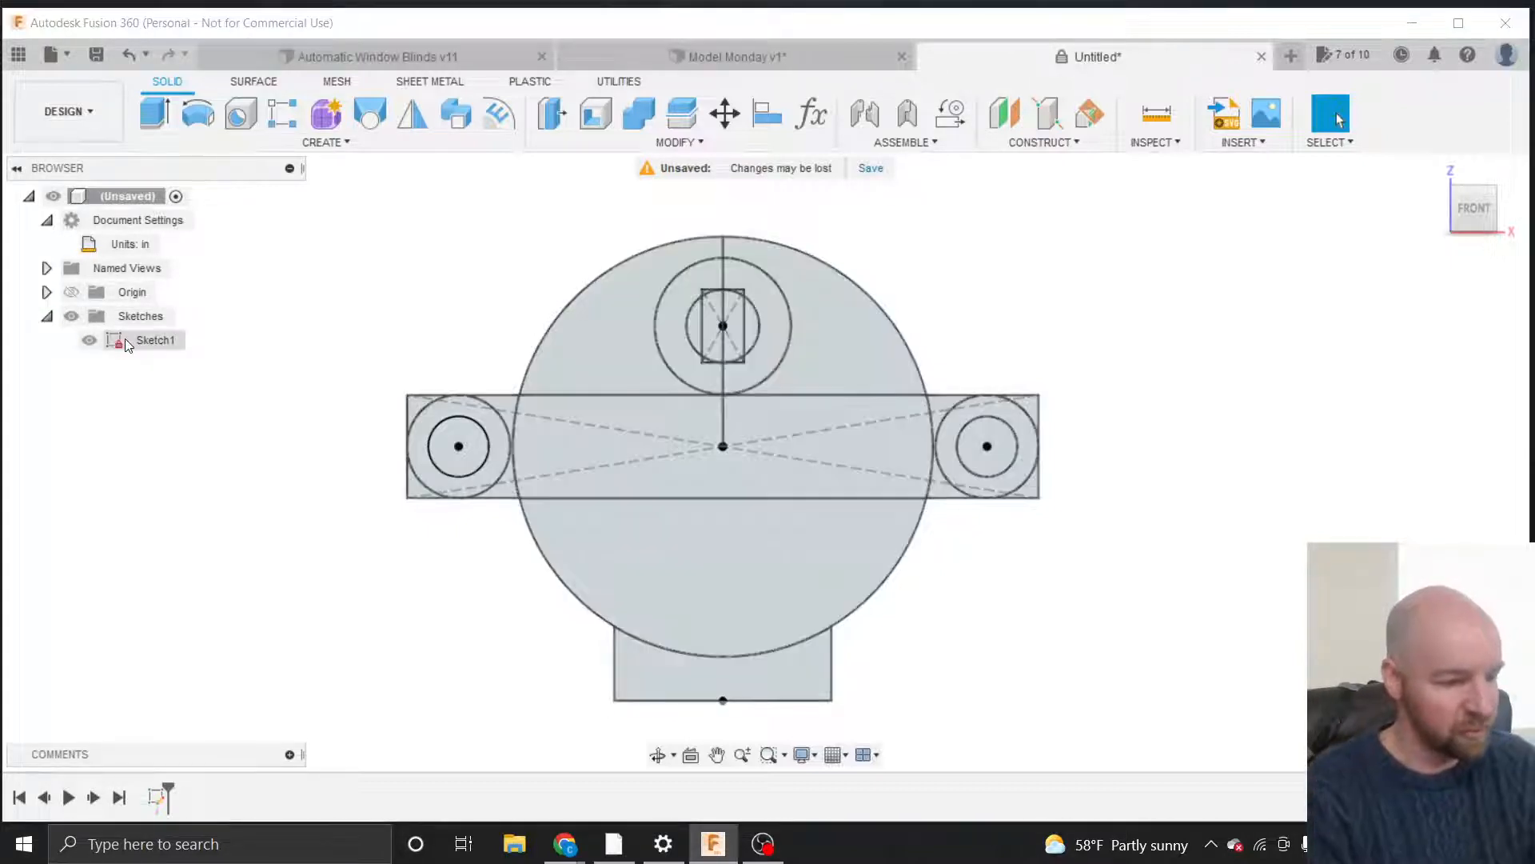
{"action": "left_click", "coordinate": [132, 341]}
{"action": "left_click", "coordinate": [155, 351]}
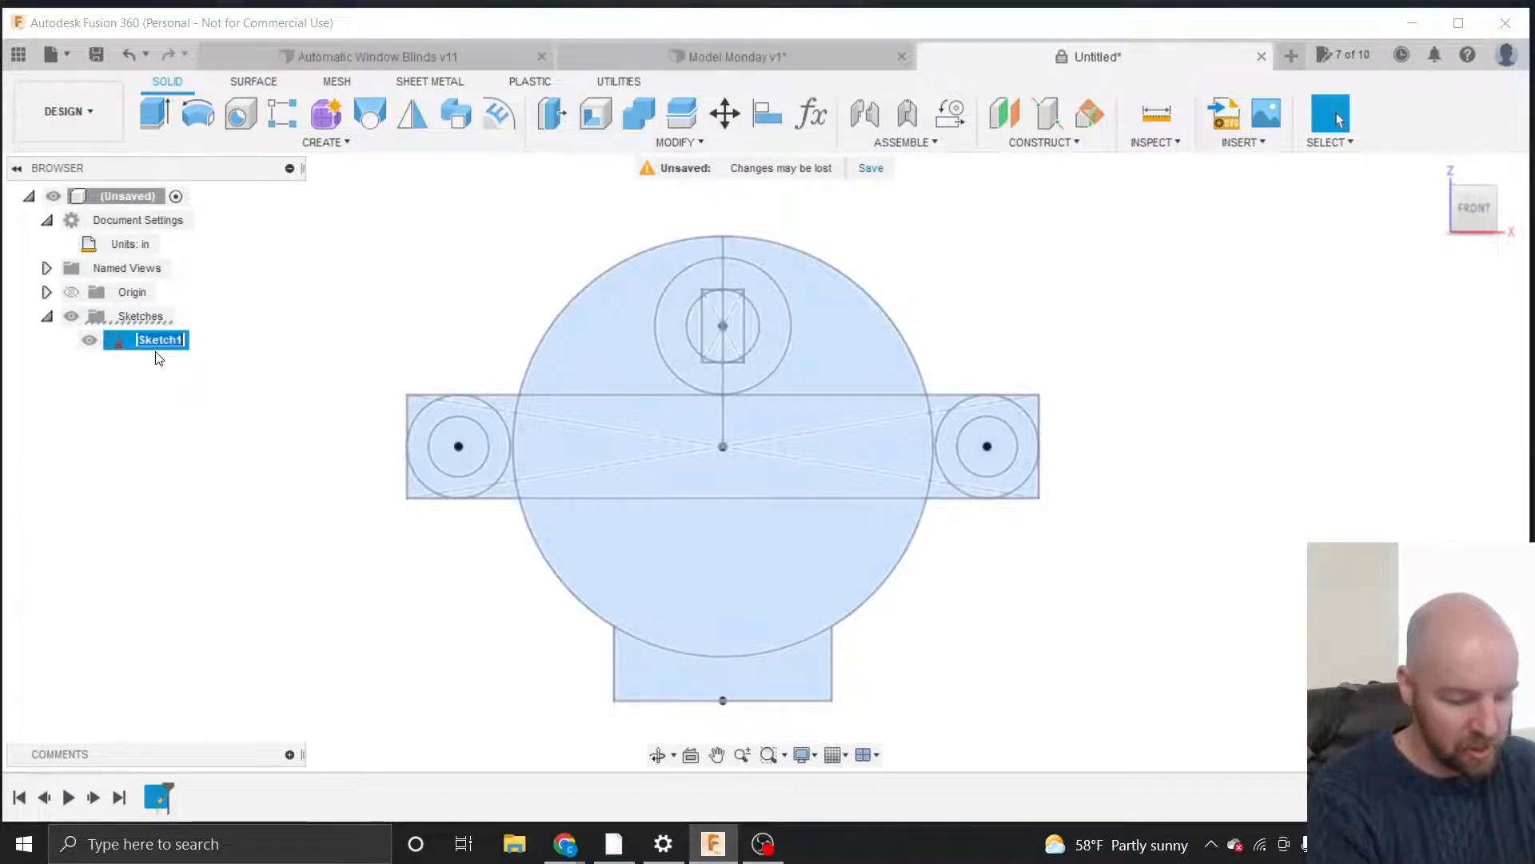
{"action": "type", "text": "Motor"}
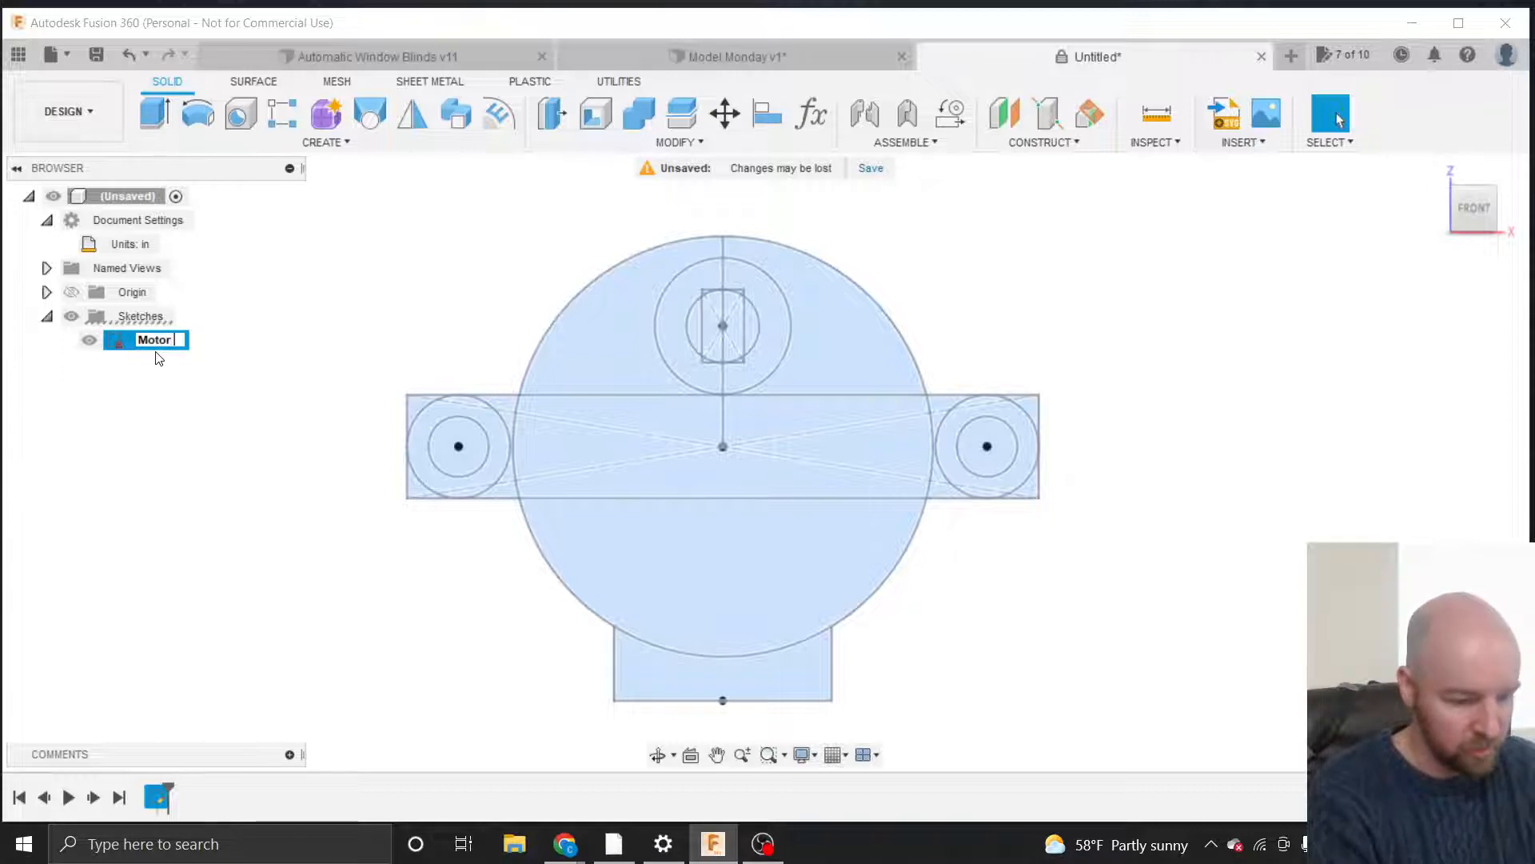
{"action": "type", "text": " Prof"}
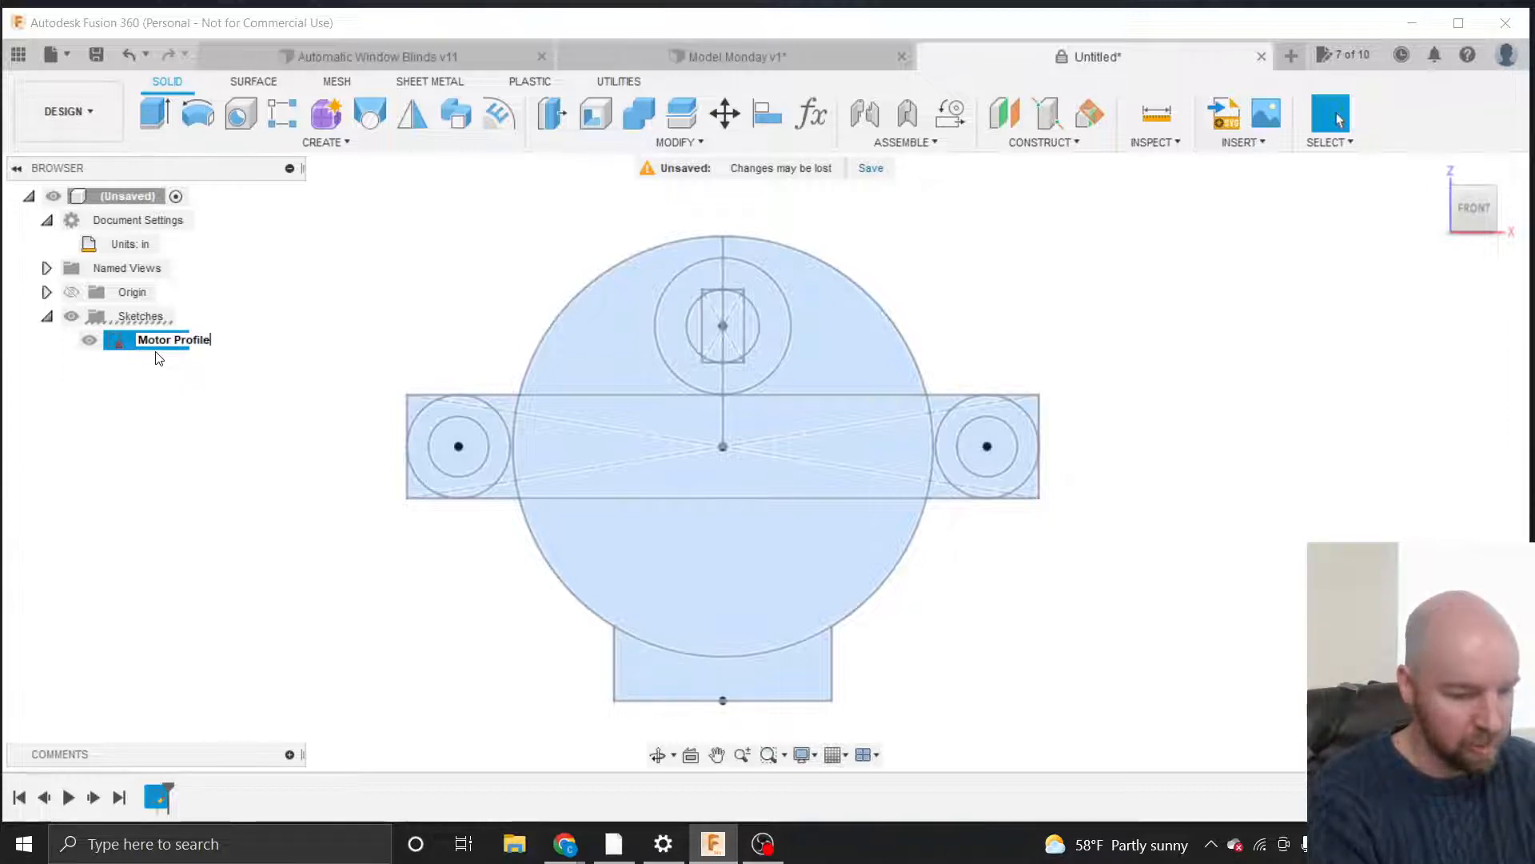
{"action": "type", "text": "ile"}
{"action": "key", "text": "Return"}
{"action": "left_click", "coordinate": [291, 344]}
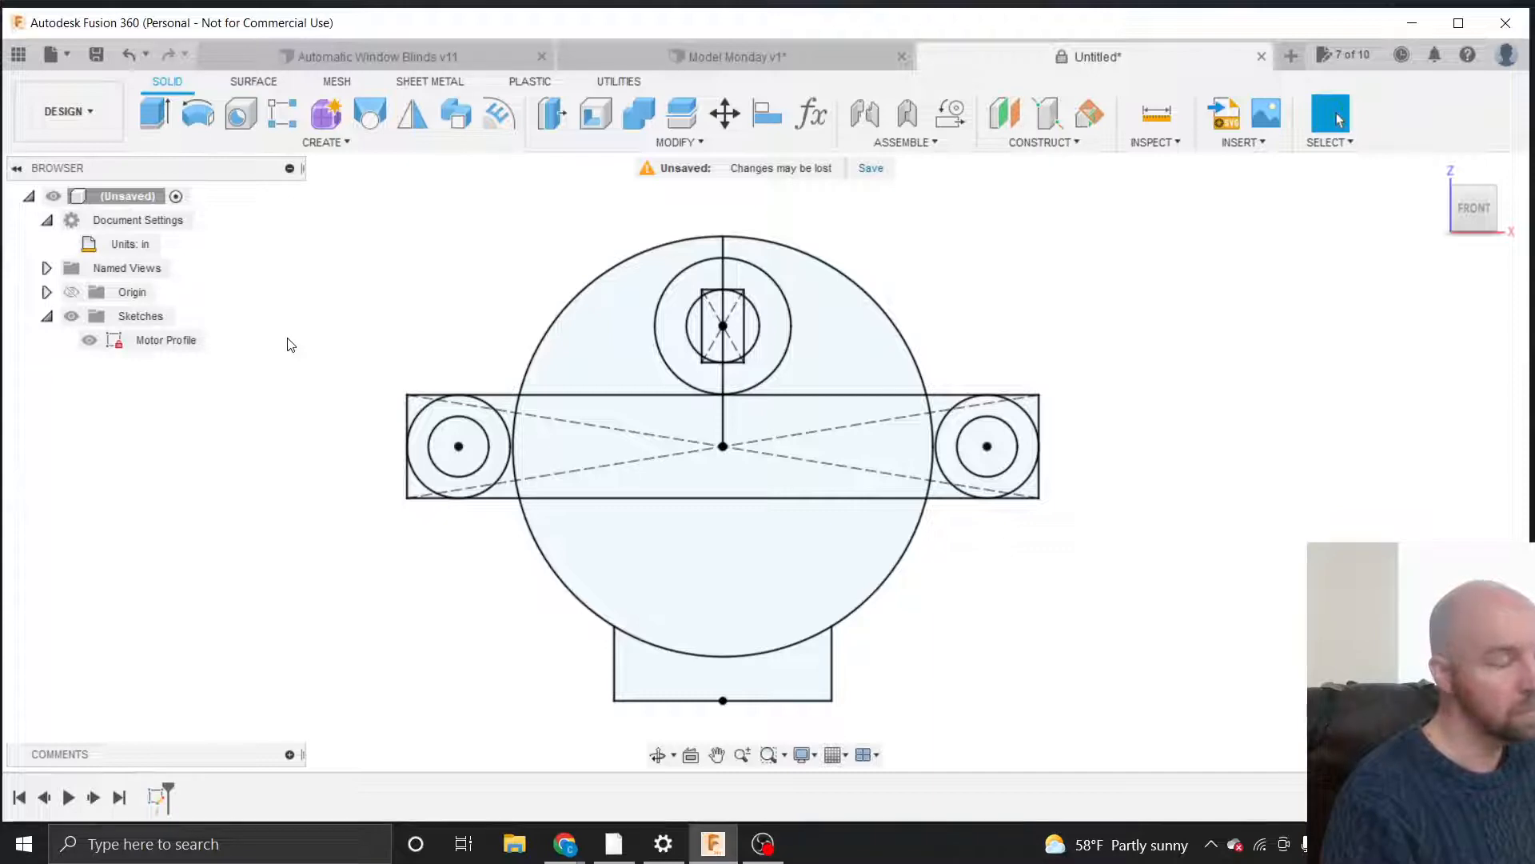
Reopen the Motor Profile sketch for editing and move the small rectangle's 0.11 width dimension closer to the large circle.
{"action": "right_click", "coordinate": [192, 340]}
{"action": "left_click", "coordinate": [223, 399]}
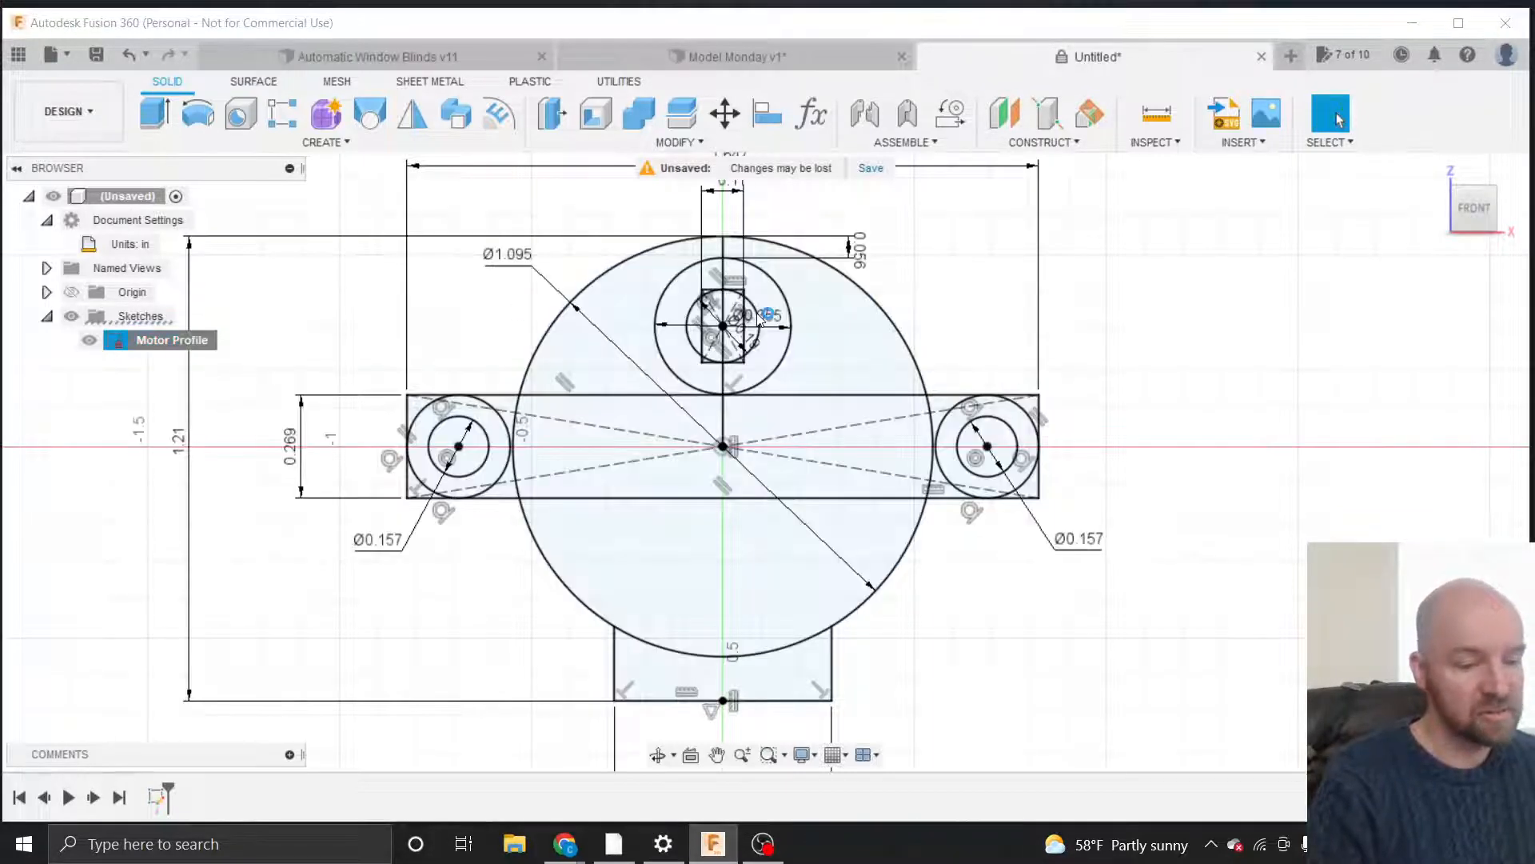
{"action": "scroll", "coordinate": [742, 311], "scroll_direction": "up", "scroll_amount": 4}
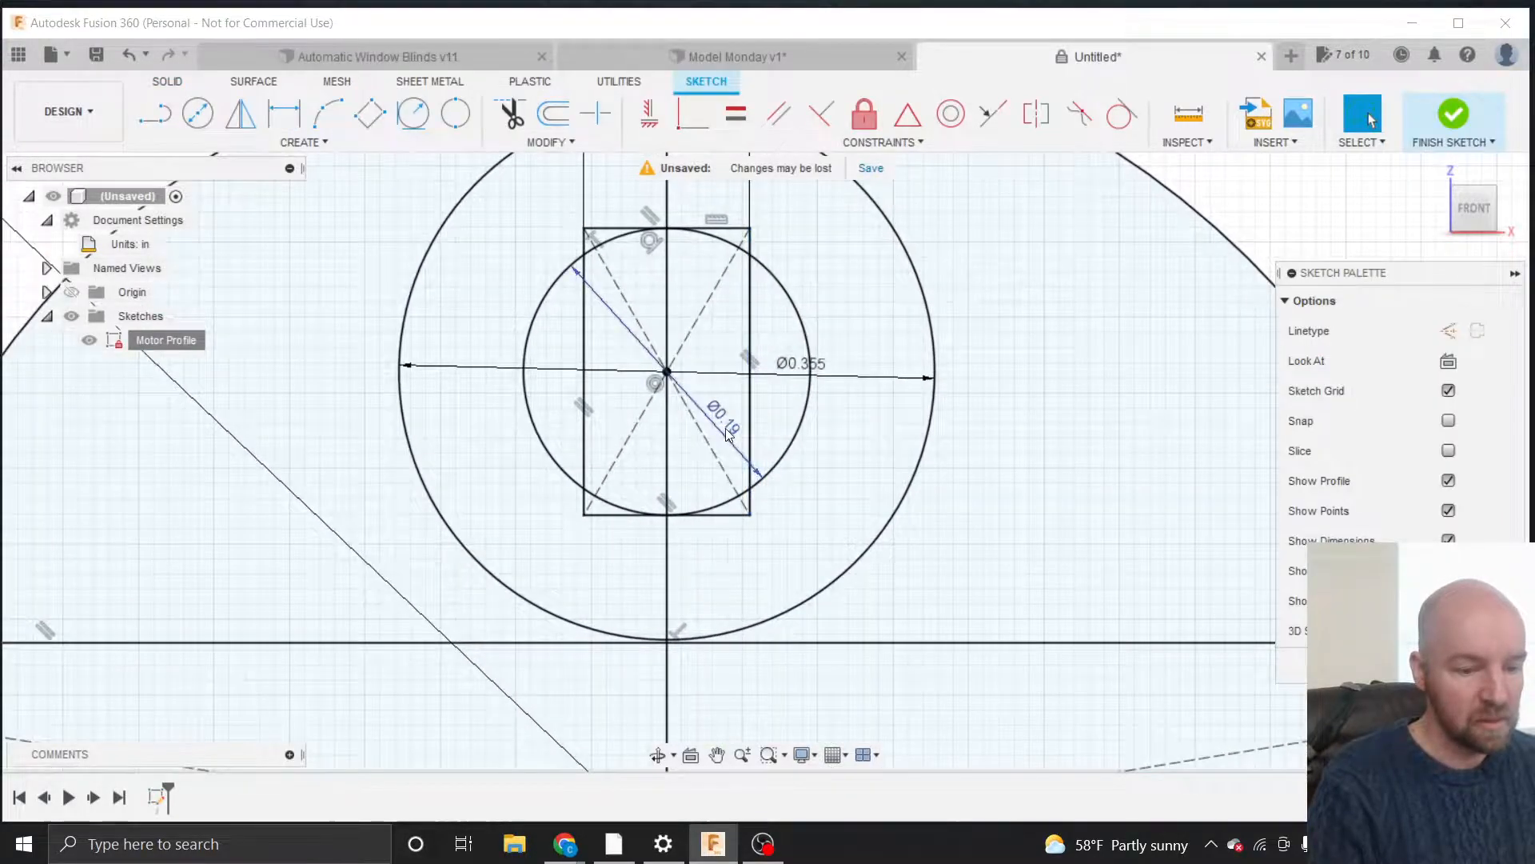
{"action": "scroll", "coordinate": [726, 430], "scroll_direction": "down", "scroll_amount": 5}
{"action": "scroll", "coordinate": [726, 429], "scroll_direction": "down", "scroll_amount": 3}
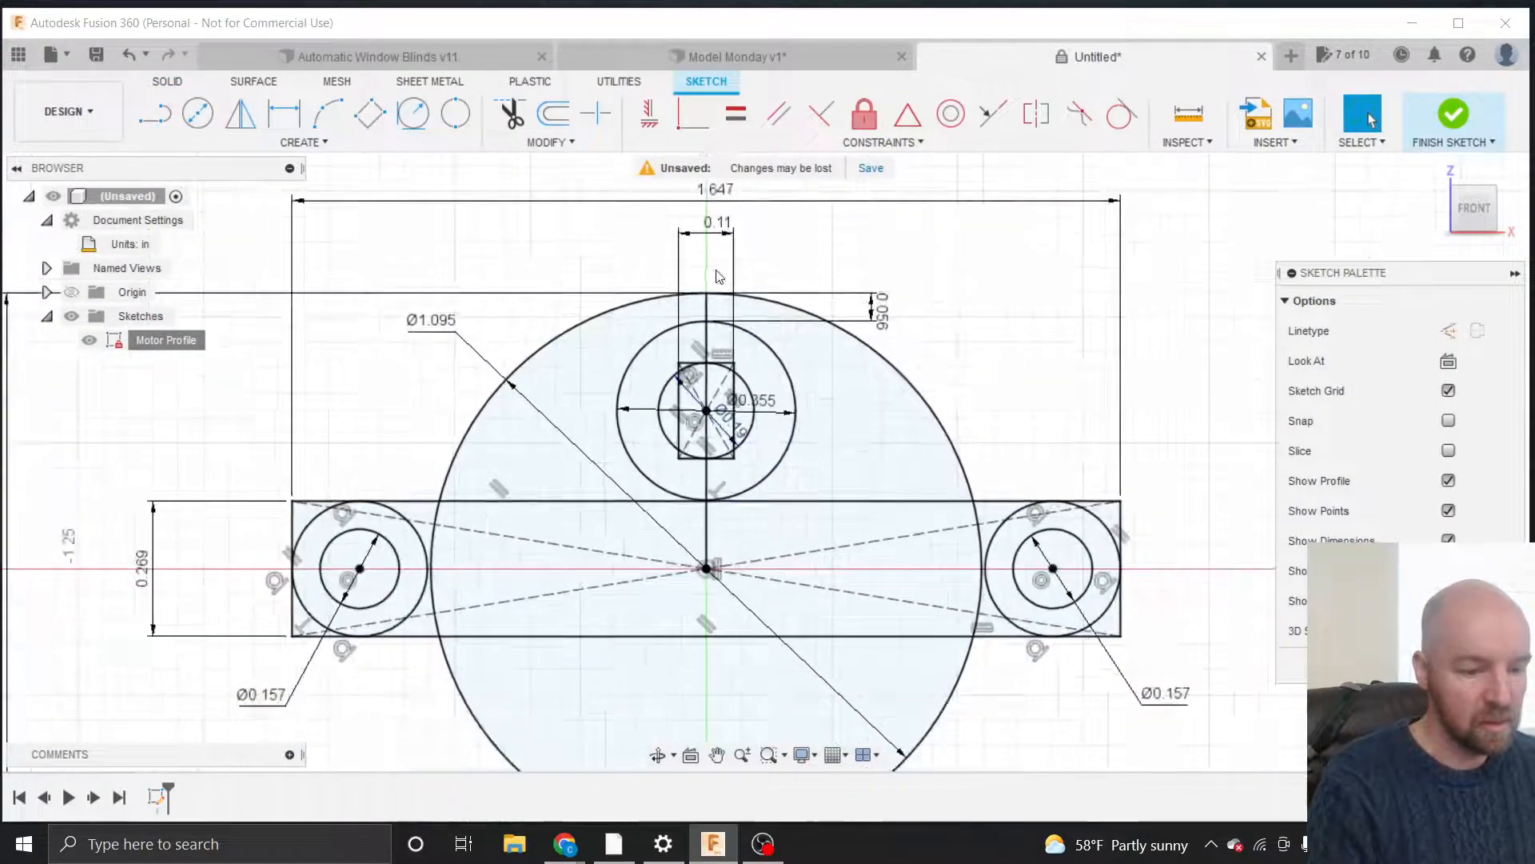
{"action": "left_click_drag", "start_coordinate": [716, 234], "coordinate": [714, 256]}
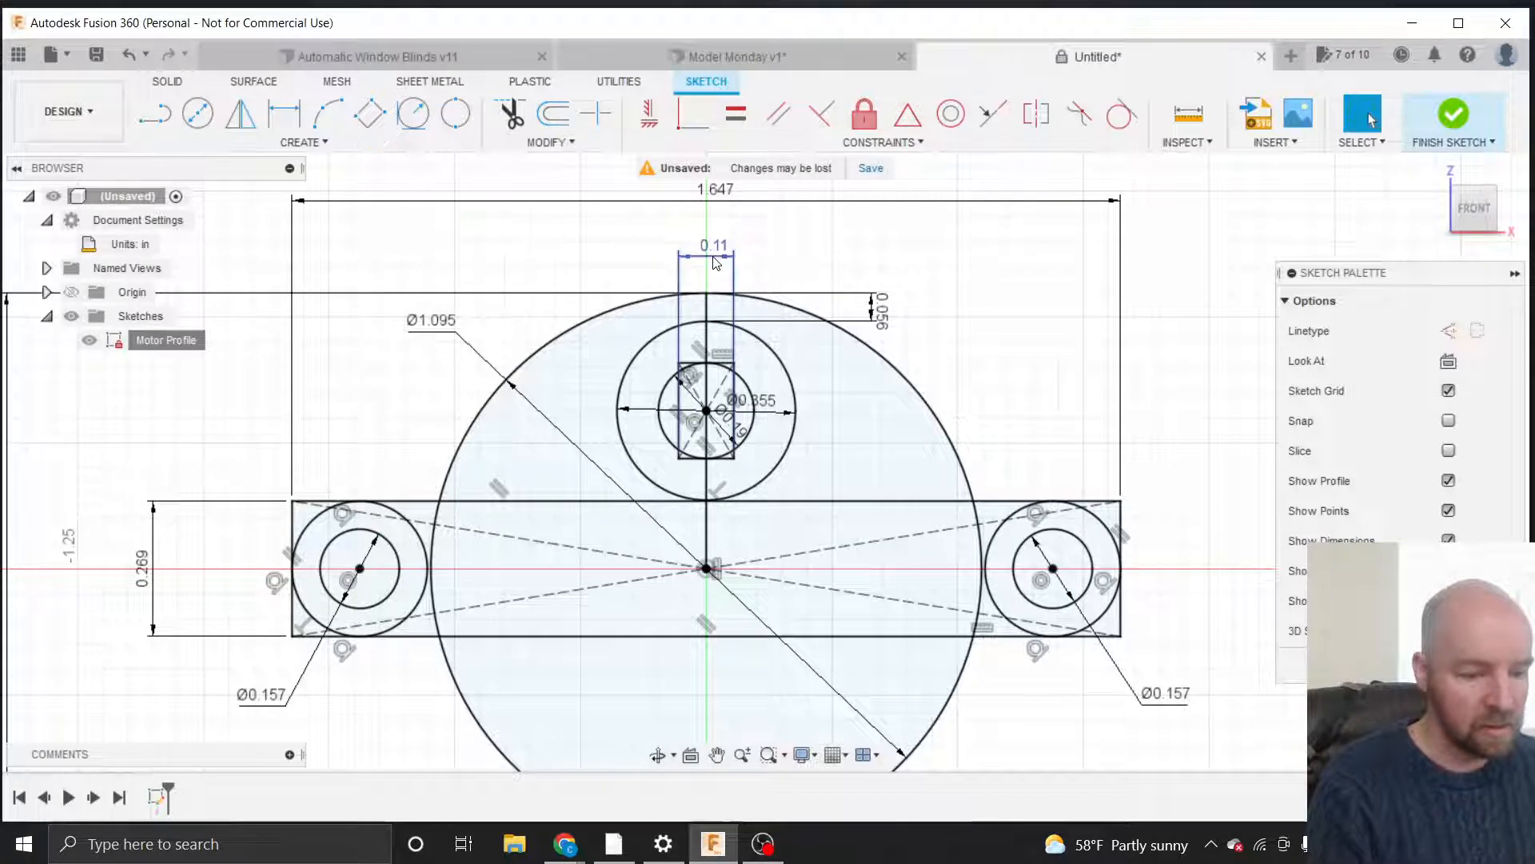
Move the diameter dimensions of the two upper concentric circles outside the 0.355 circle so that they no longer overlap the shaft geometry.
{"action": "scroll", "coordinate": [711, 416], "scroll_direction": "up", "scroll_amount": 3}
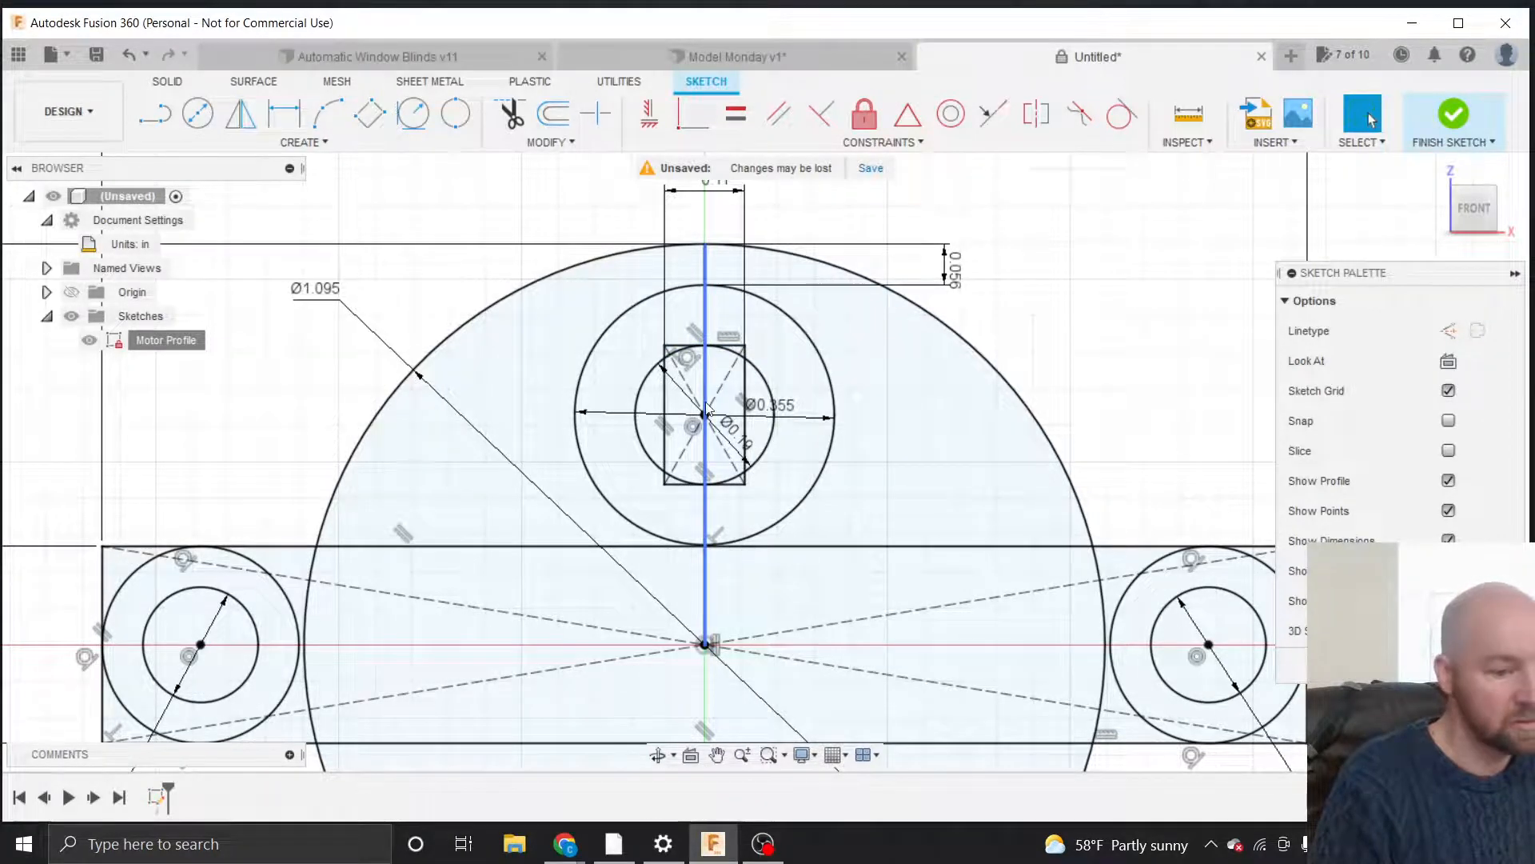
{"action": "scroll", "coordinate": [708, 352], "scroll_direction": "down", "scroll_amount": 3}
{"action": "scroll", "coordinate": [712, 330], "scroll_direction": "up", "scroll_amount": 3}
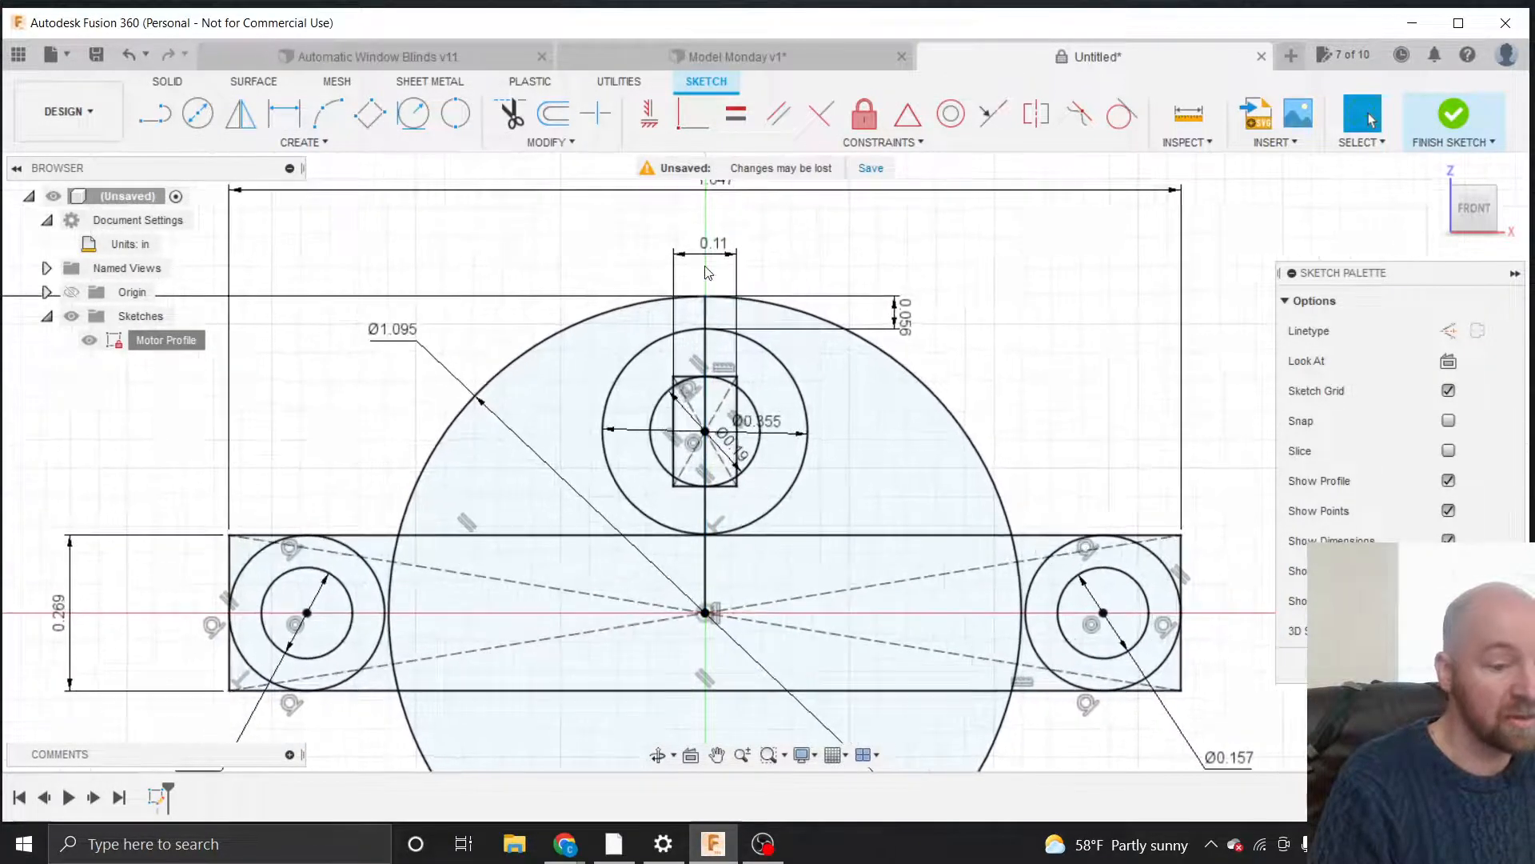
{"action": "scroll", "coordinate": [725, 401], "scroll_direction": "up", "scroll_amount": 1}
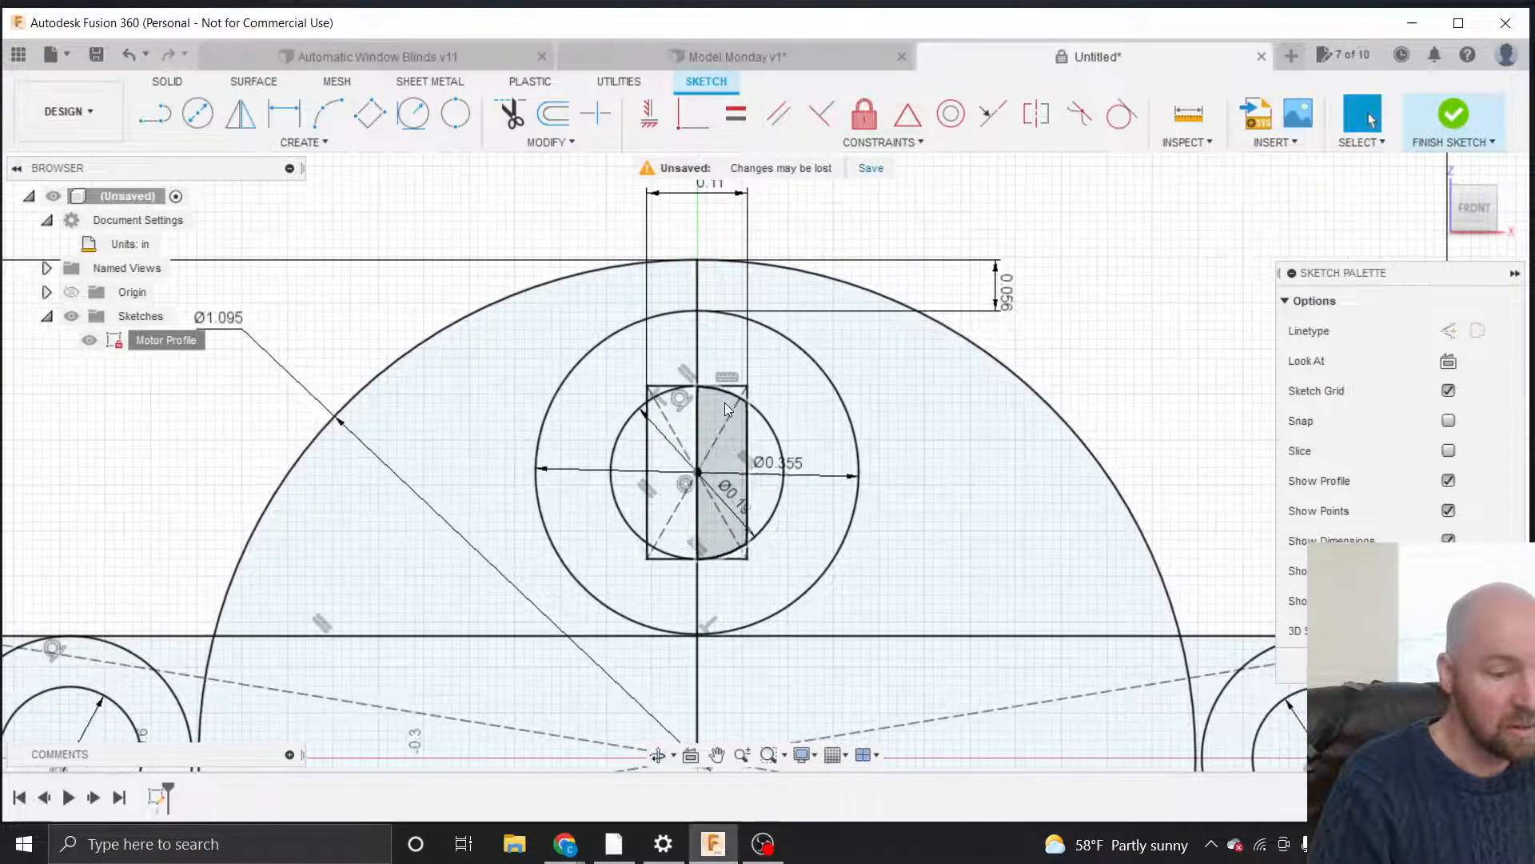
{"action": "scroll", "coordinate": [770, 568], "scroll_direction": "down", "scroll_amount": 1}
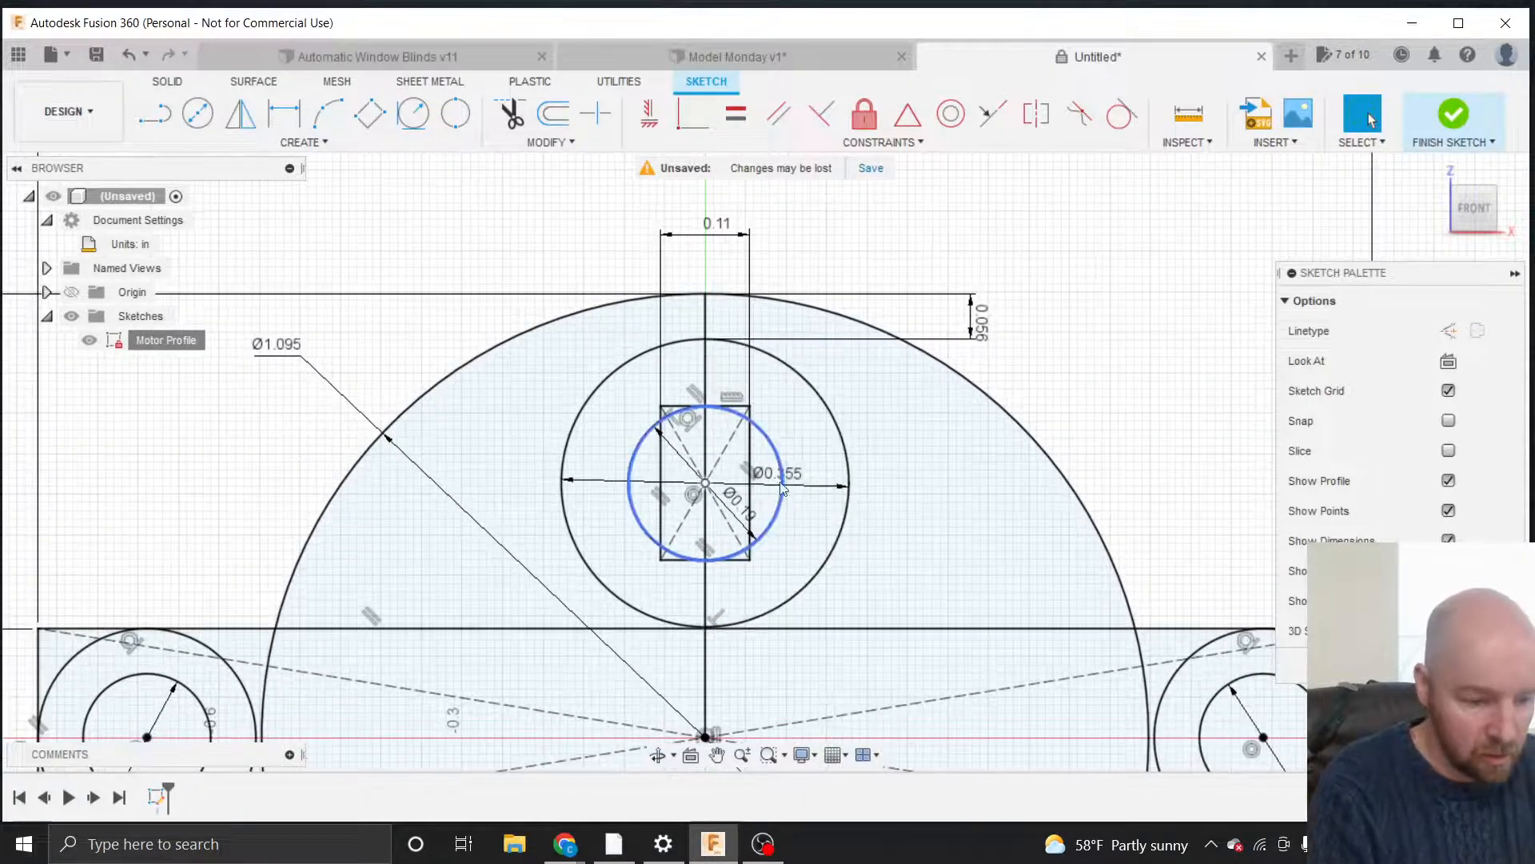
{"action": "left_click", "coordinate": [741, 521]}
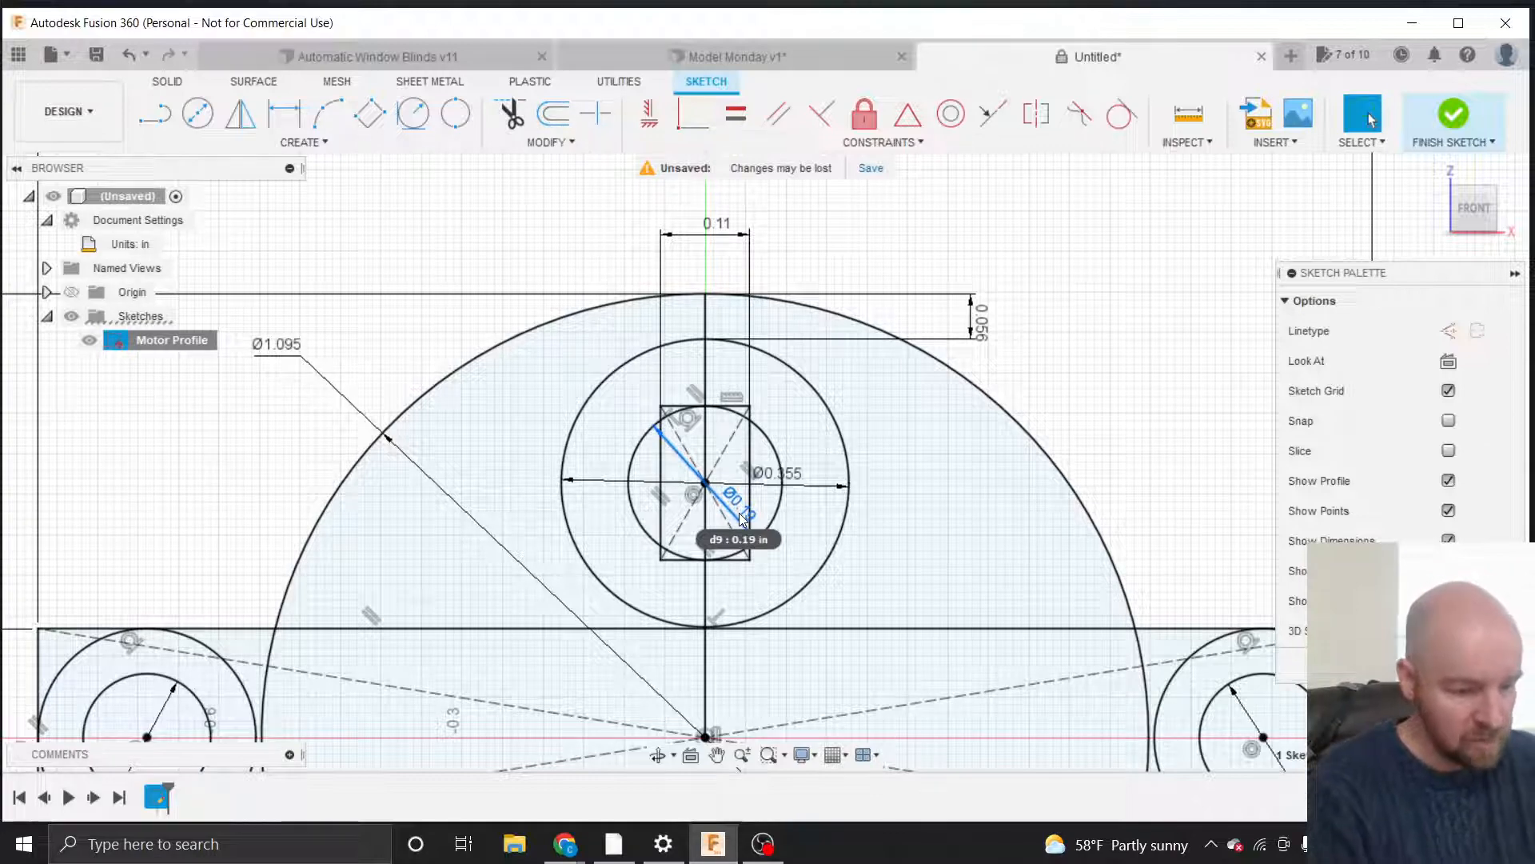
{"action": "left_click_drag", "start_coordinate": [740, 518], "coordinate": [886, 568]}
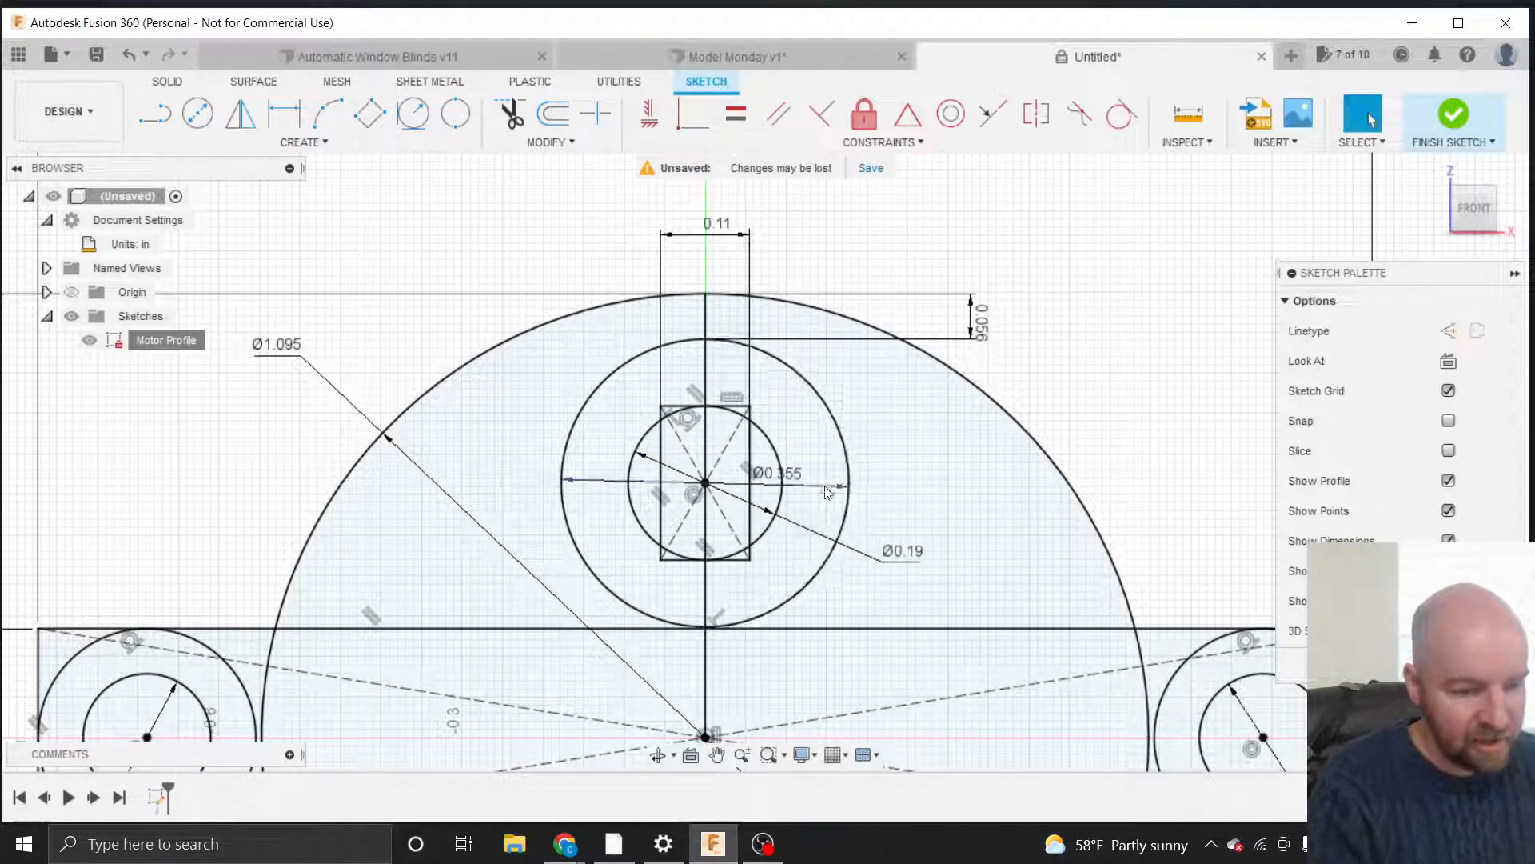
{"action": "left_click_drag", "start_coordinate": [769, 478], "coordinate": [880, 424]}
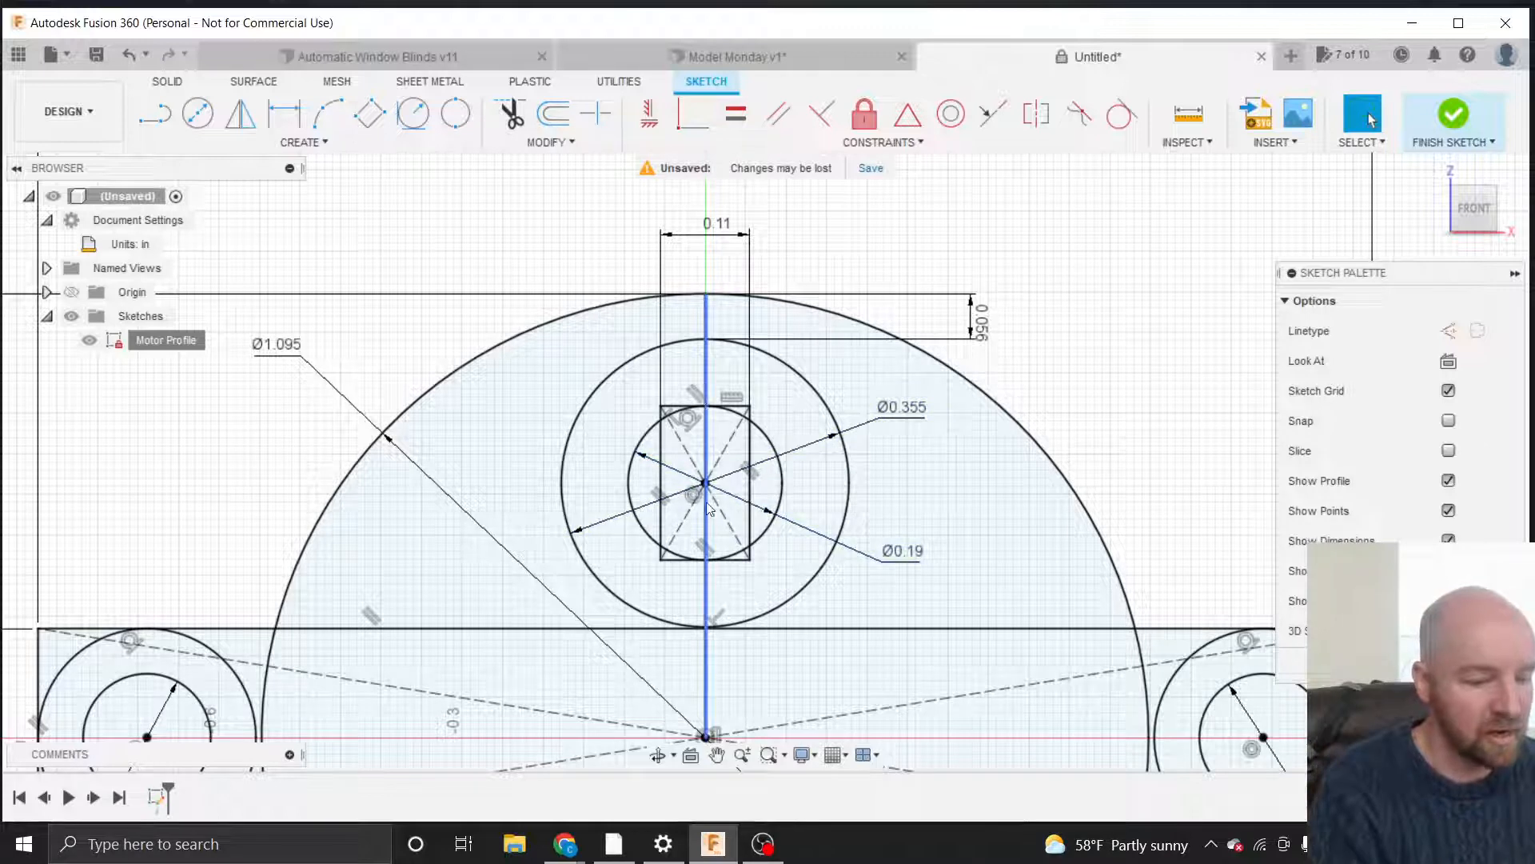
Try a diameter of 0.25 in for the inner shaft circle, and undo the change.
{"action": "double_click", "coordinate": [897, 548]}
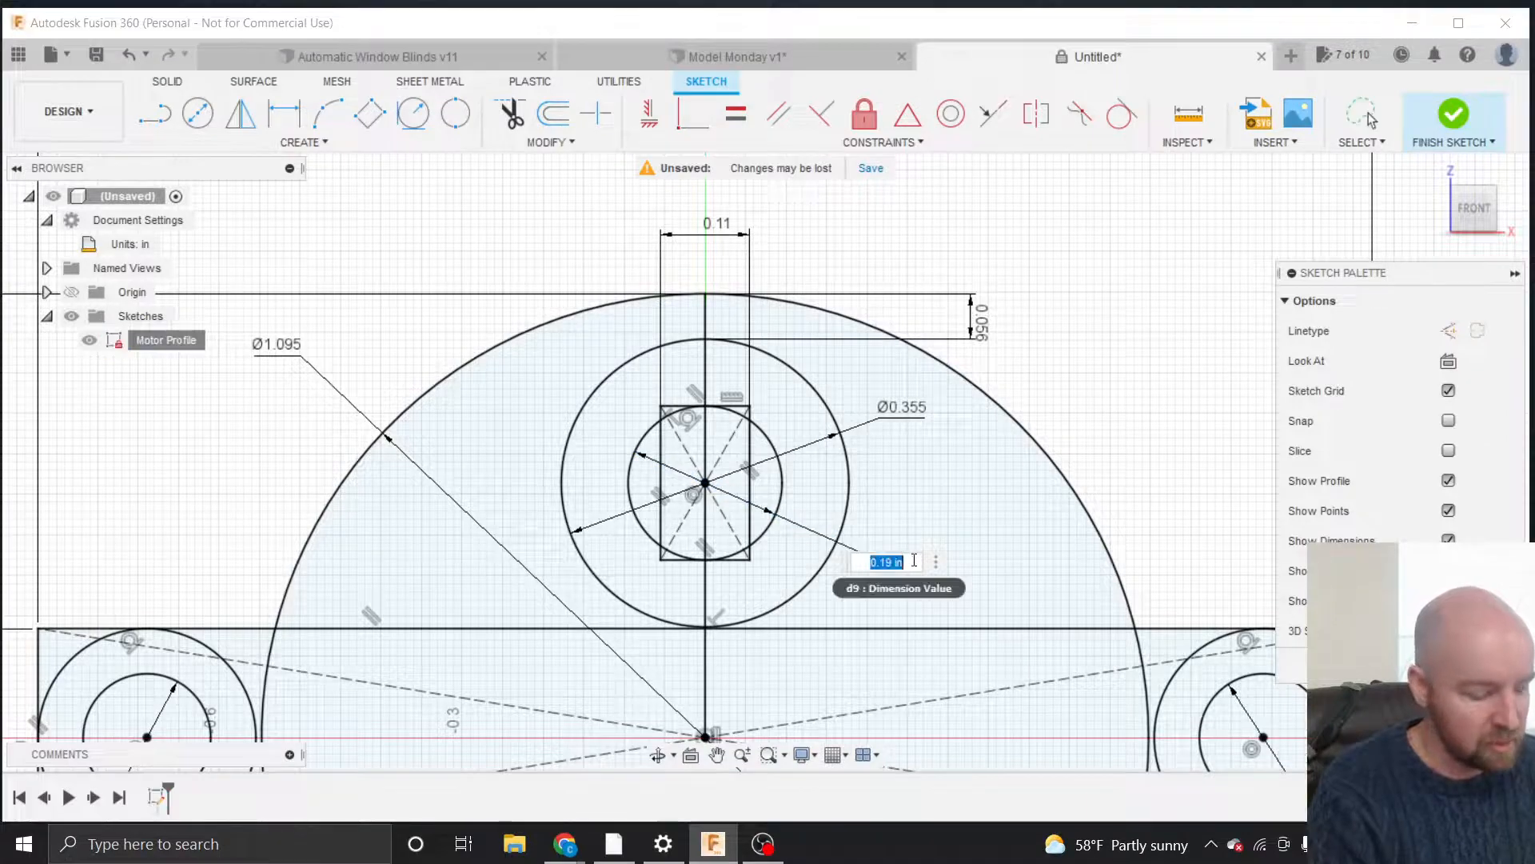
{"action": "left_click", "coordinate": [908, 561]}
{"action": "key", "text": "Left"}
{"action": "key", "text": "Left"}
{"action": "key", "text": "Left"}
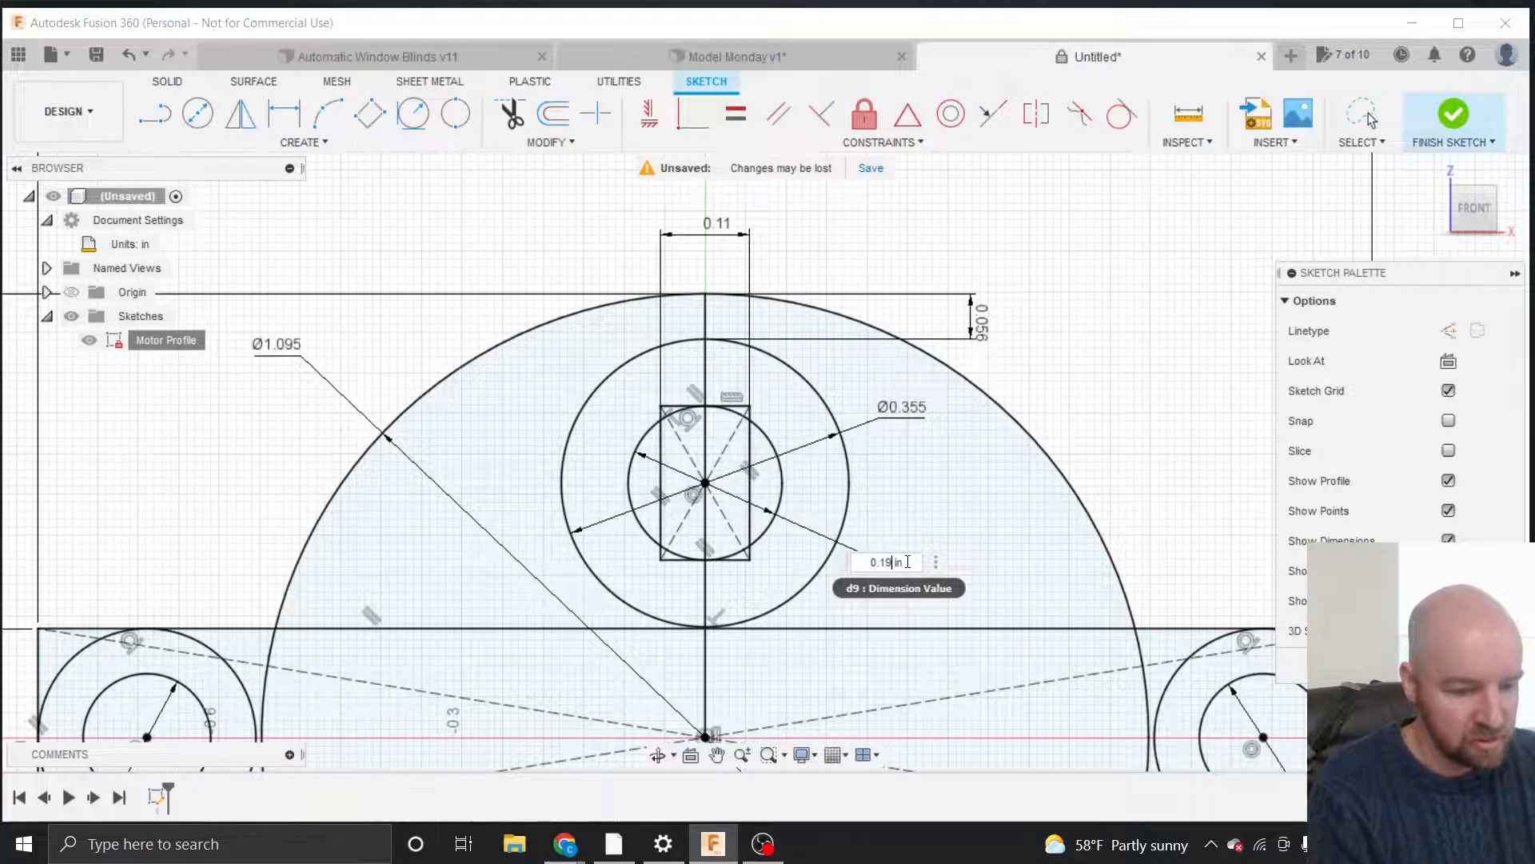
{"action": "key", "text": "BackSpace"}
{"action": "key", "text": "BackSpace"}
{"action": "type", "text": "25"}
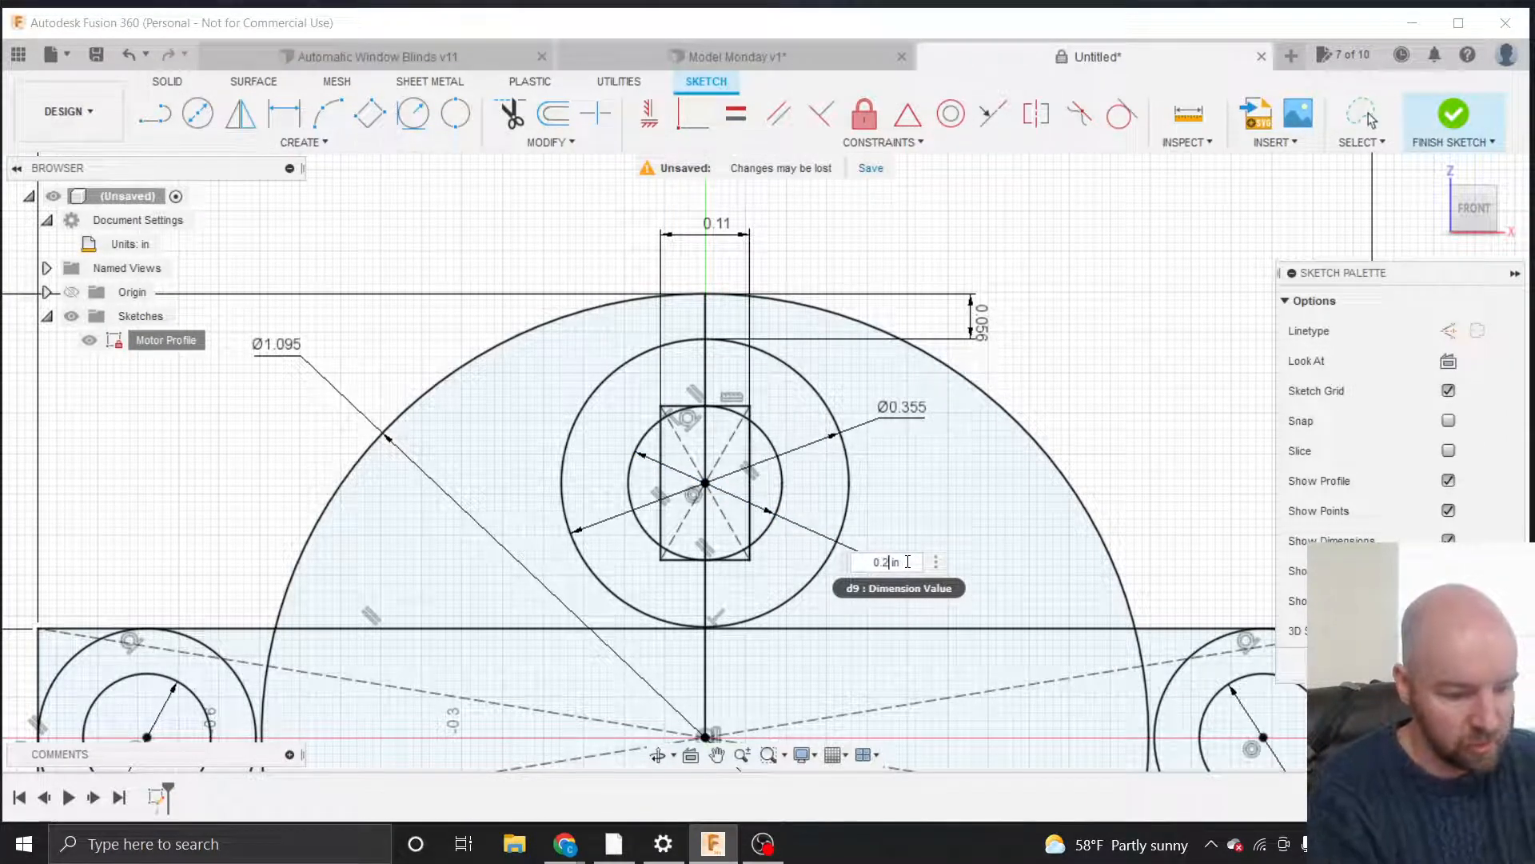
{"action": "key", "text": "Return"}
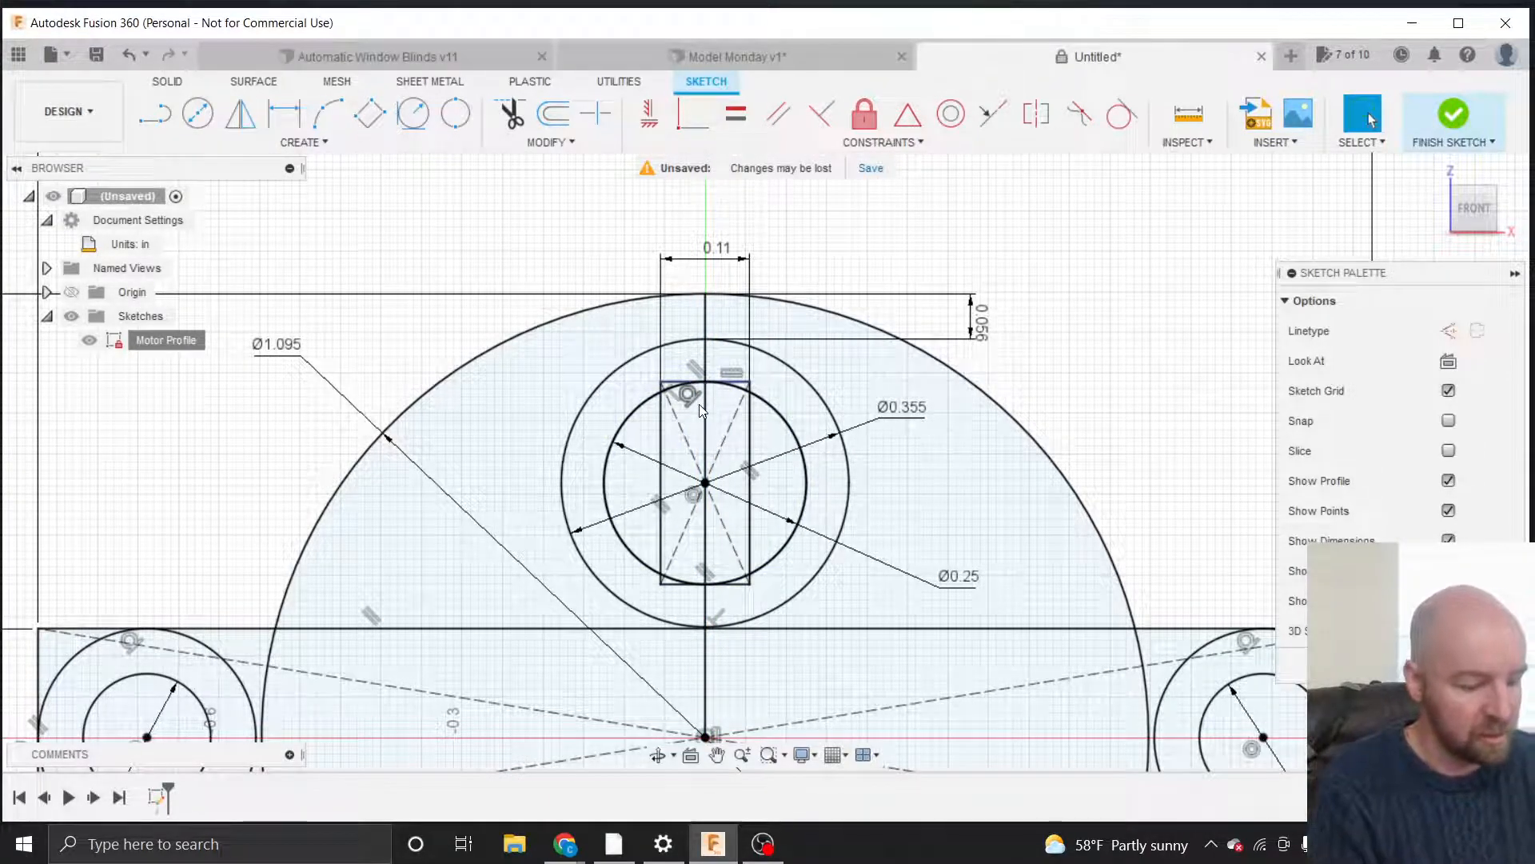
{"action": "key", "text": "ctrl+z"}
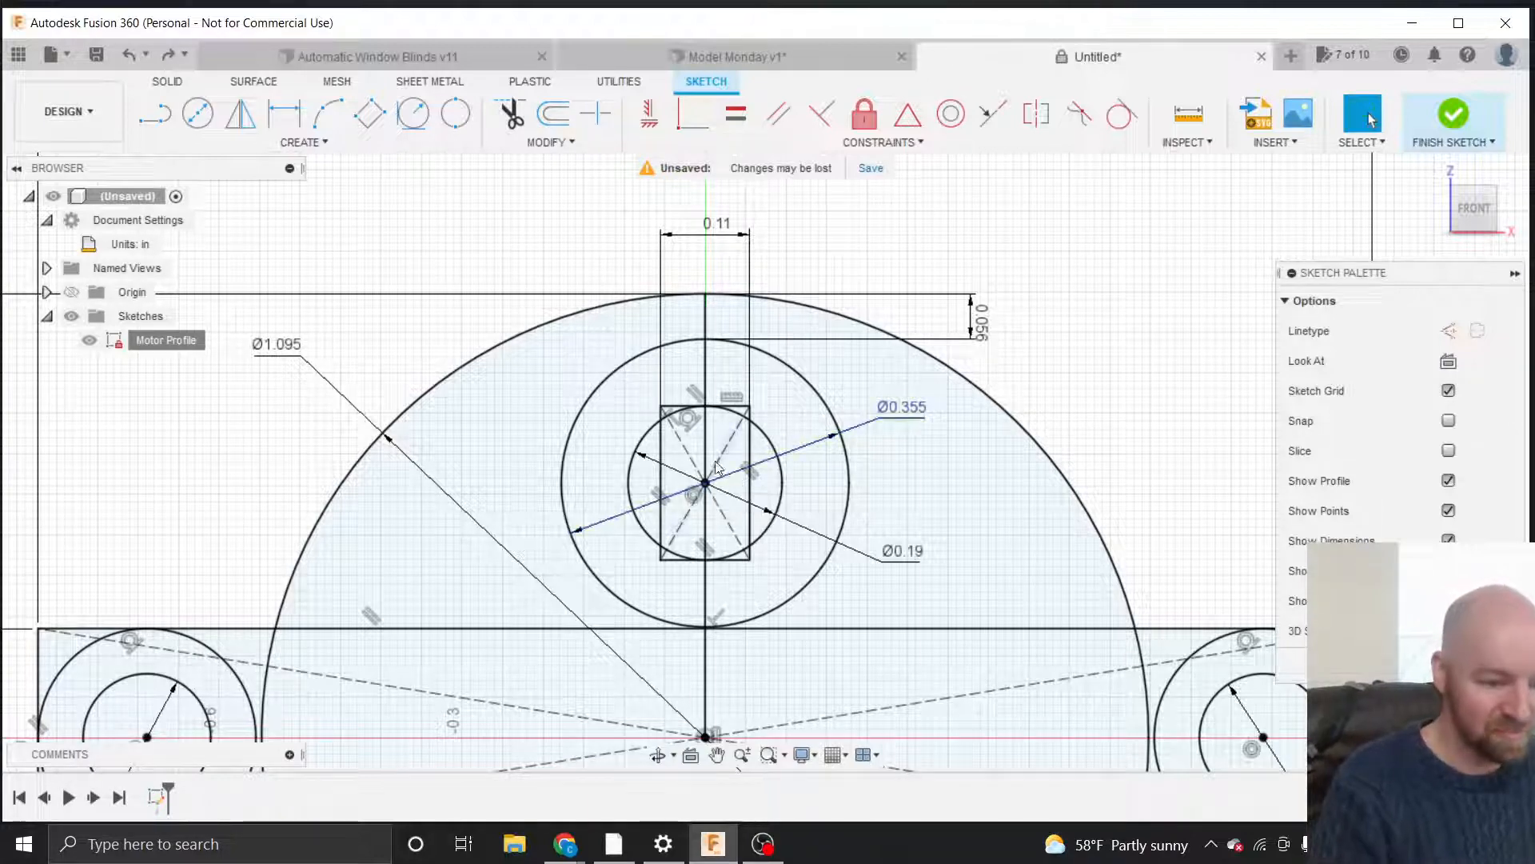
Finish editing the Motor Profile sketch.
{"action": "scroll", "coordinate": [704, 410], "scroll_direction": "down", "scroll_amount": 3}
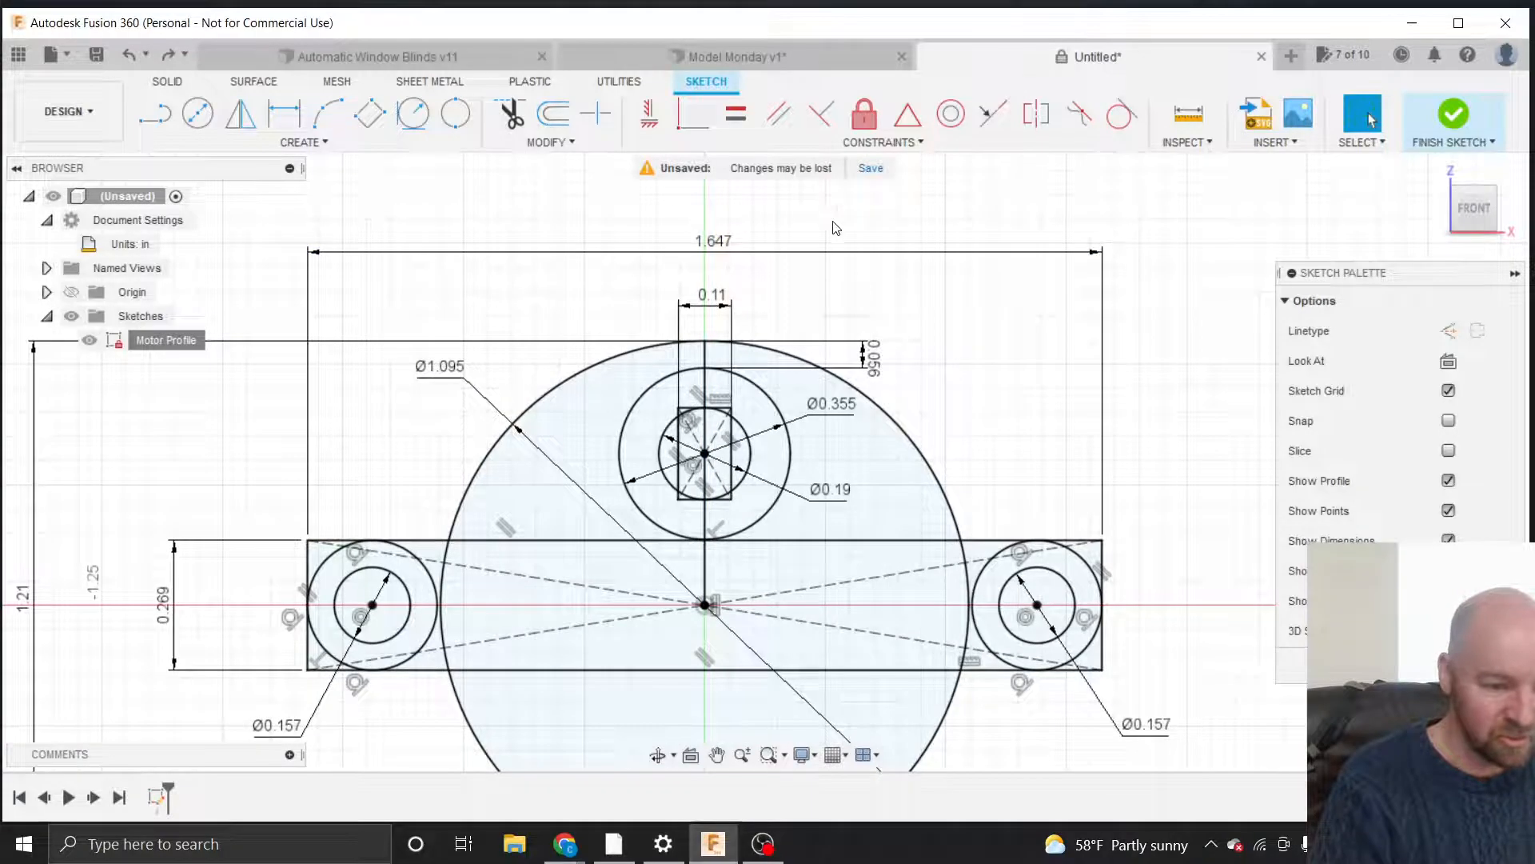
{"action": "scroll", "coordinate": [836, 228], "scroll_direction": "down", "scroll_amount": 3}
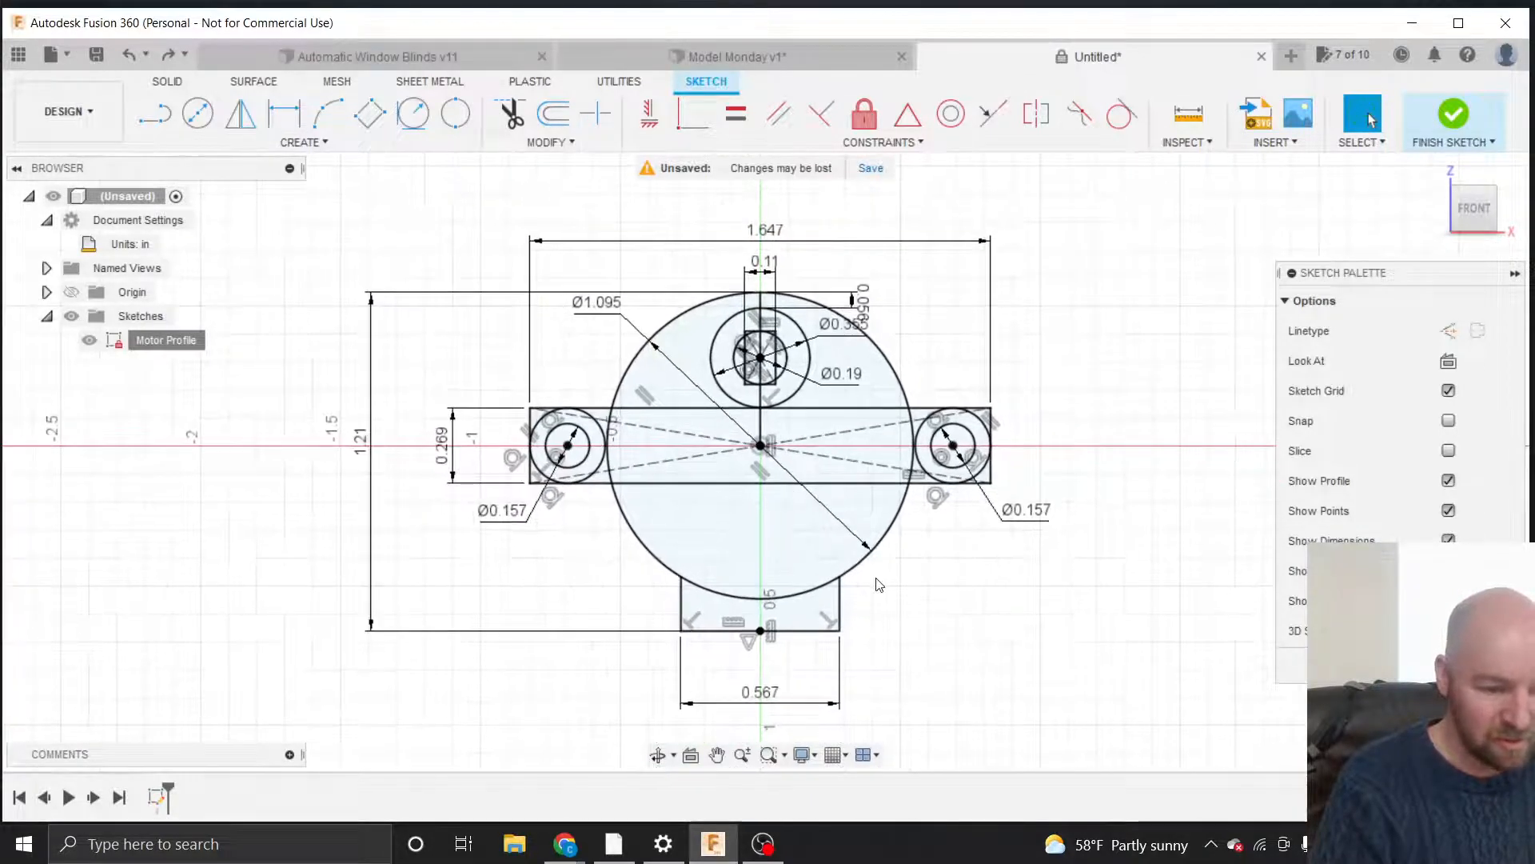
{"action": "scroll", "coordinate": [880, 585], "scroll_direction": "up", "scroll_amount": 1}
{"action": "scroll", "coordinate": [879, 585], "scroll_direction": "down", "scroll_amount": 1}
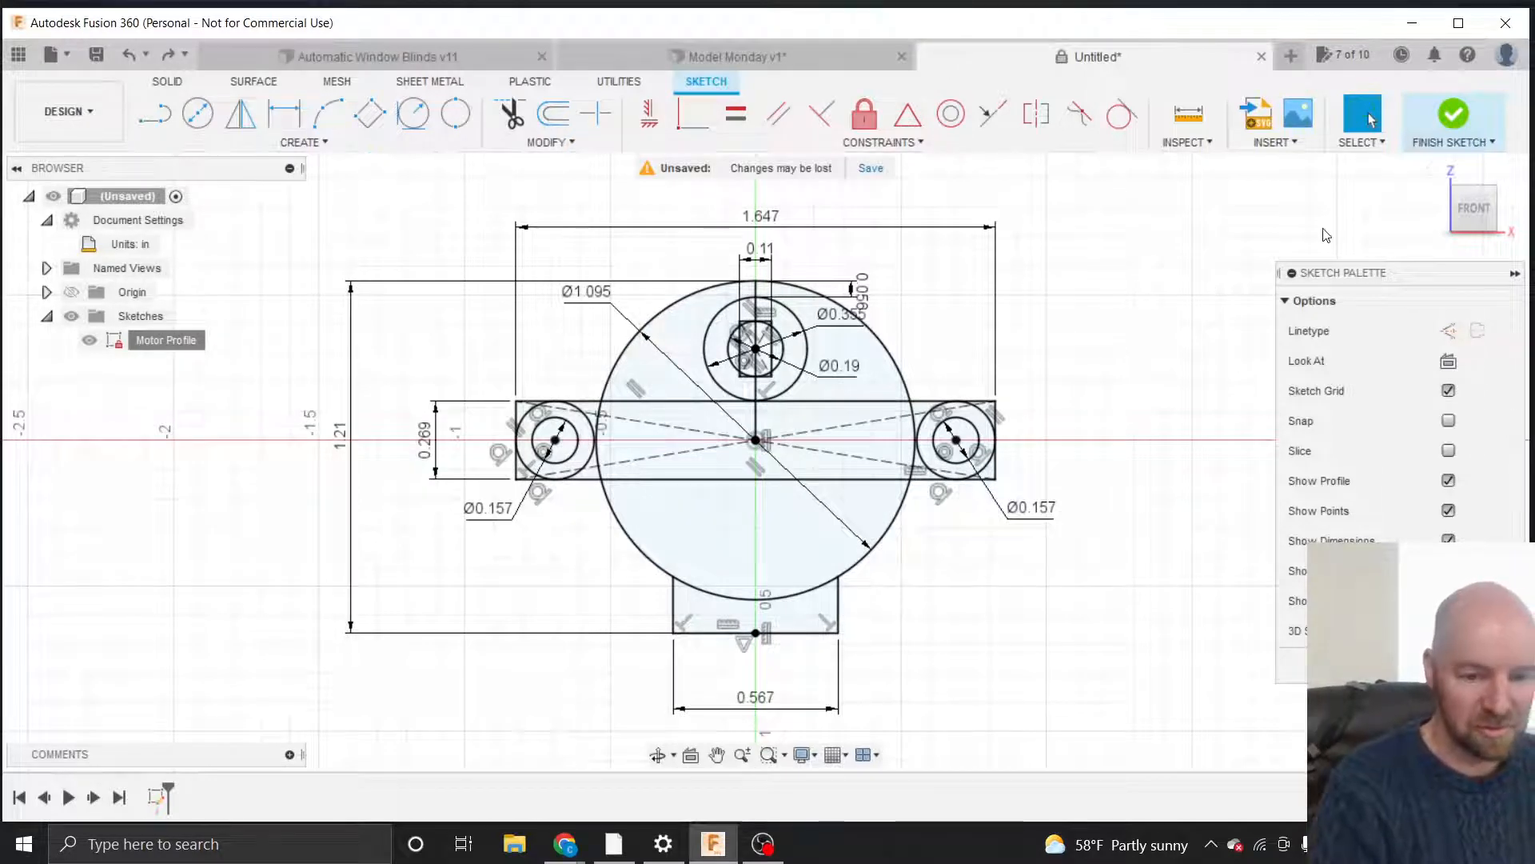
{"action": "left_click", "coordinate": [1454, 116]}
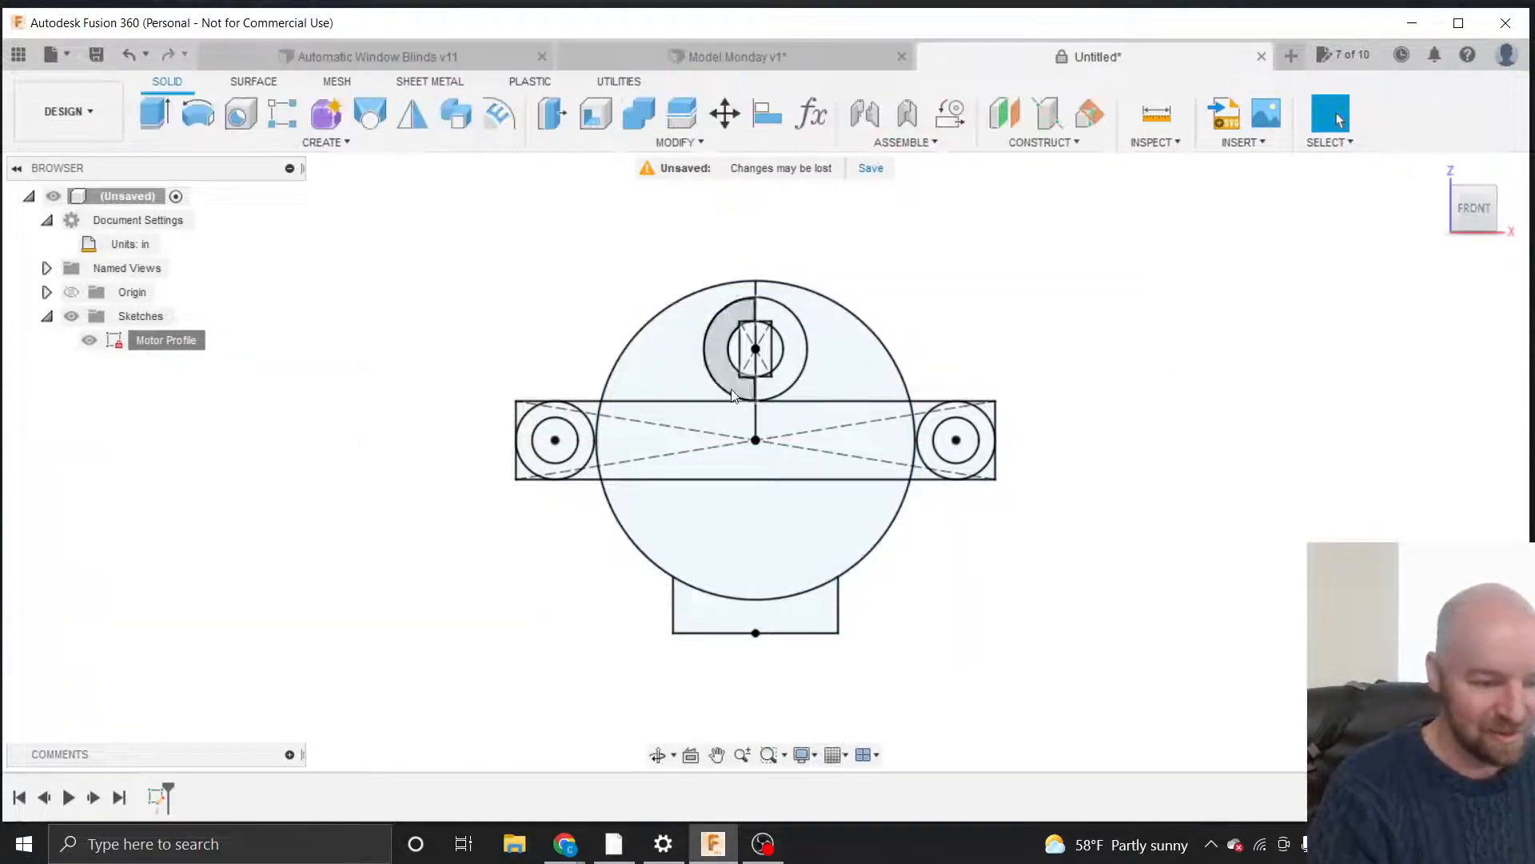
{"action": "scroll", "coordinate": [717, 396], "scroll_direction": "up", "scroll_amount": 2}
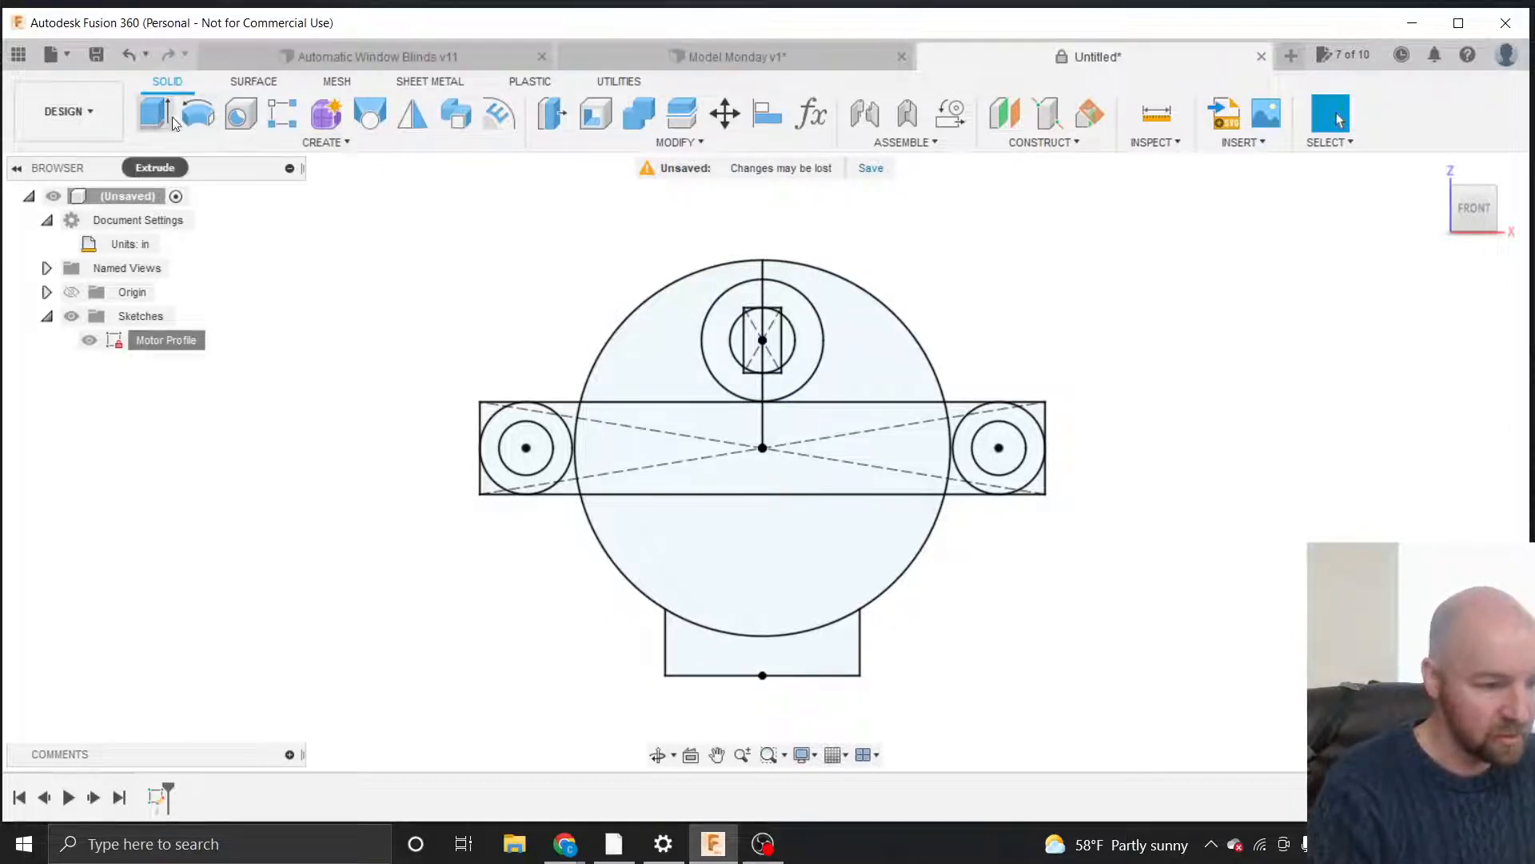
Start an Extrude and move its dialog clear of the motor sketch.
{"action": "left_click", "coordinate": [348, 140]}
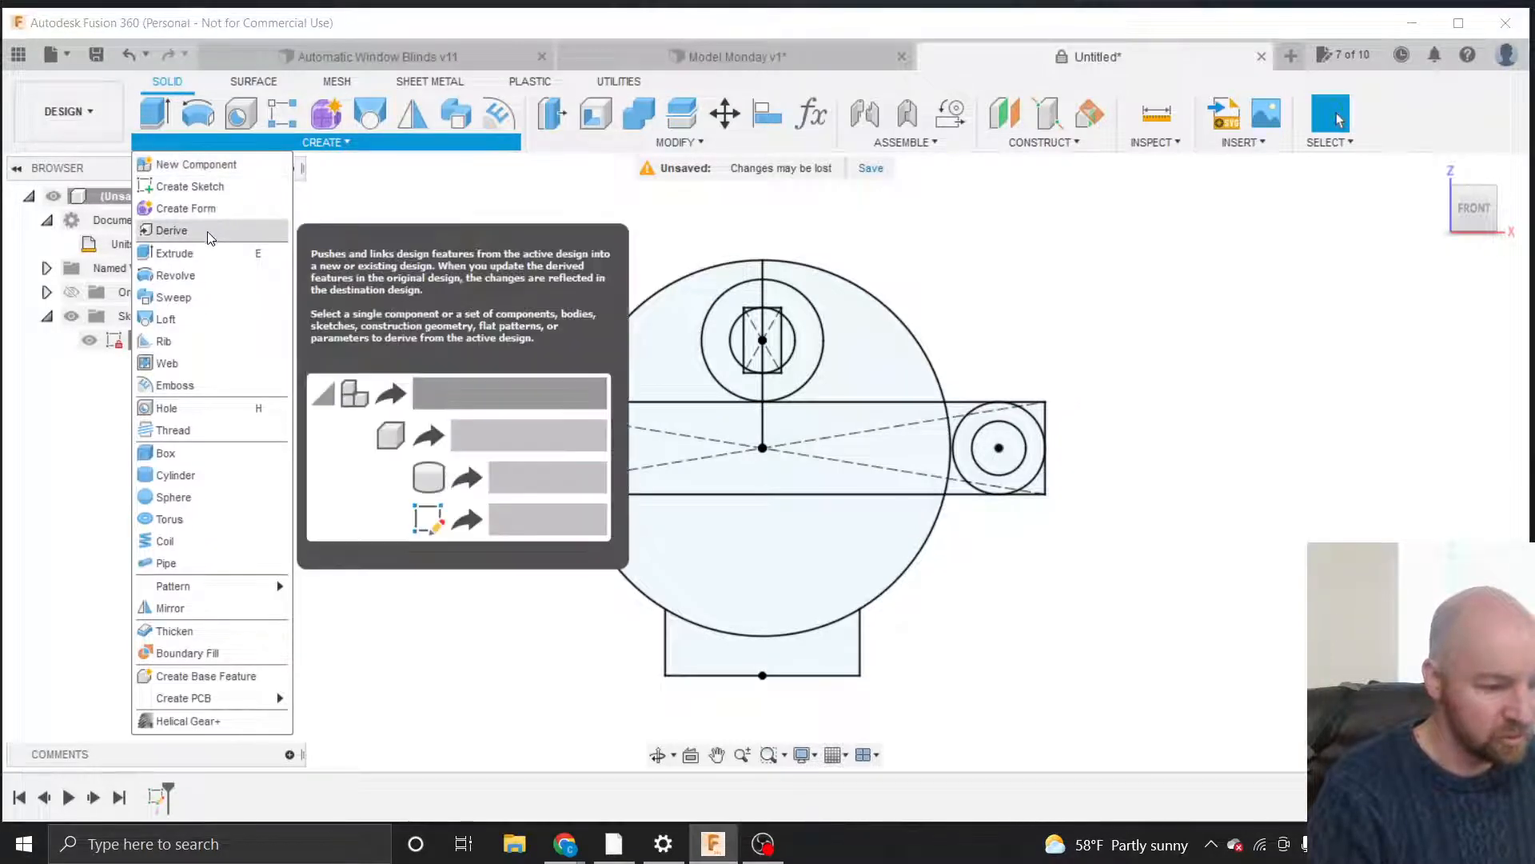
{"action": "left_click", "coordinate": [204, 253]}
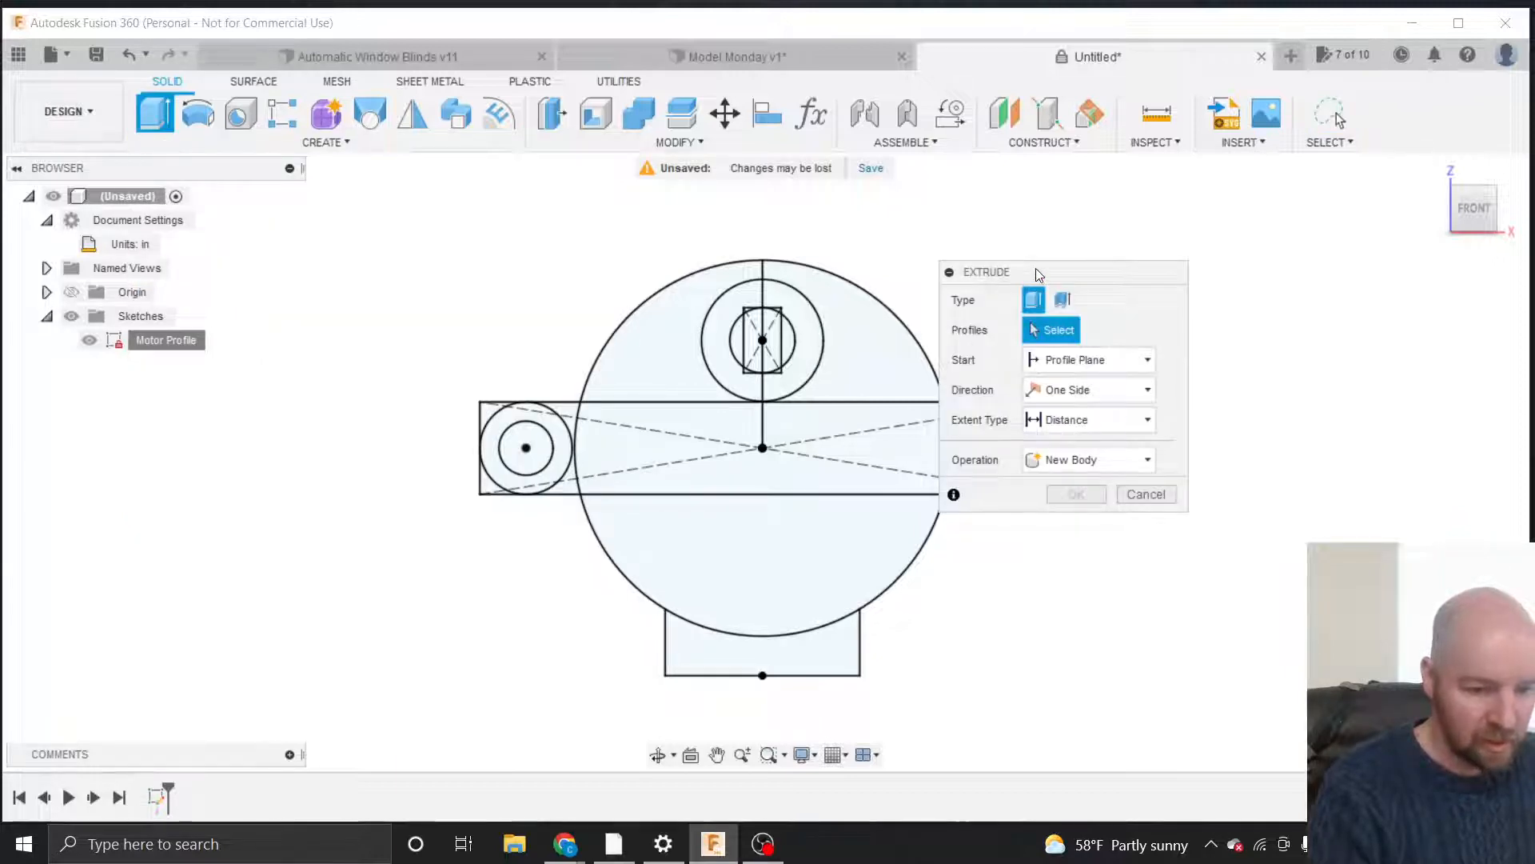
{"action": "left_click_drag", "start_coordinate": [1039, 273], "coordinate": [1258, 276]}
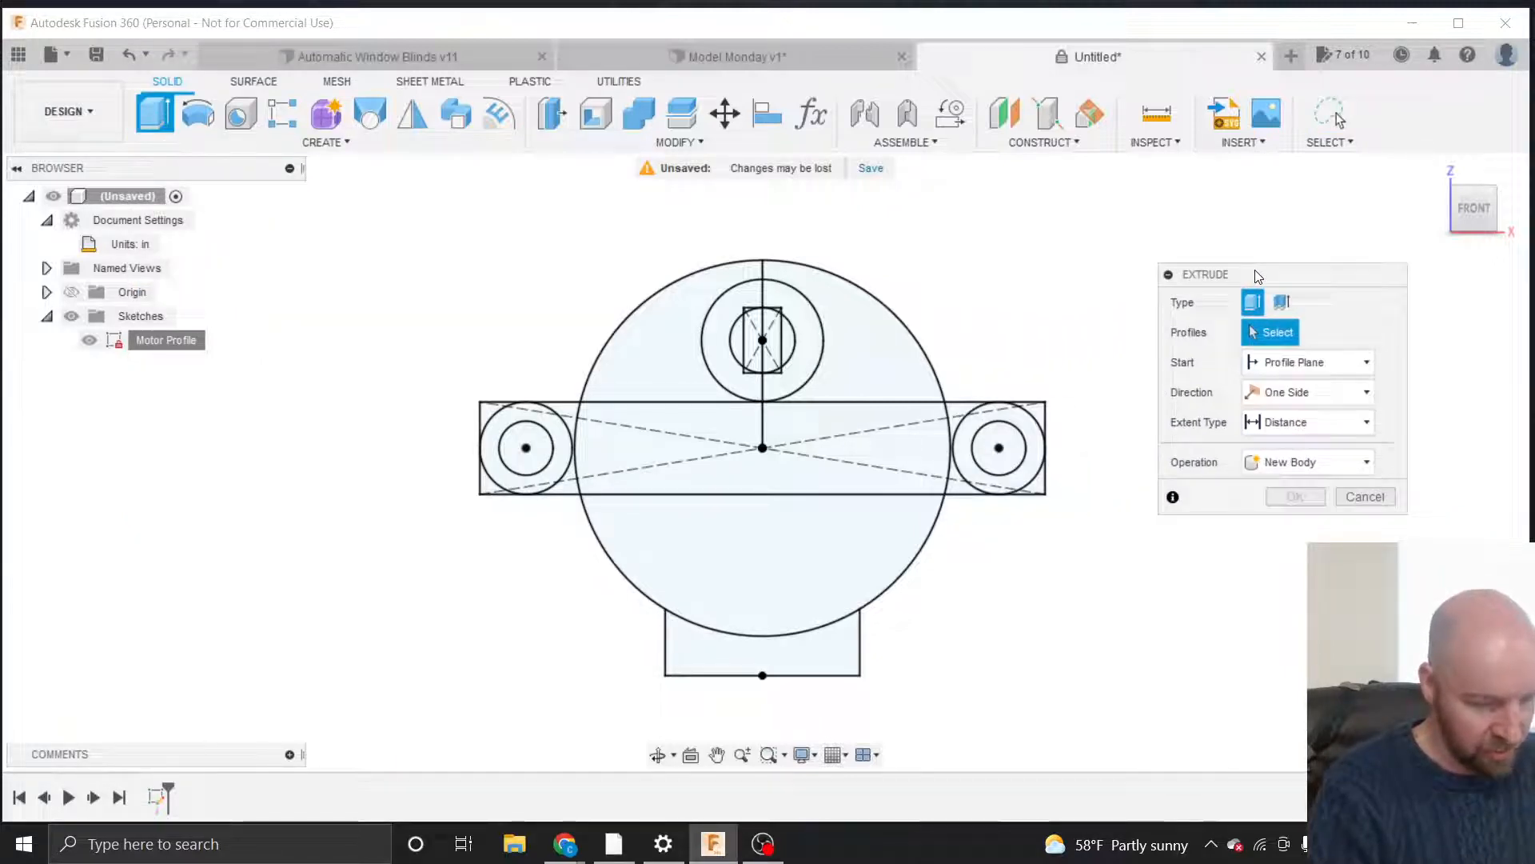
{"action": "left_click", "coordinate": [879, 361]}
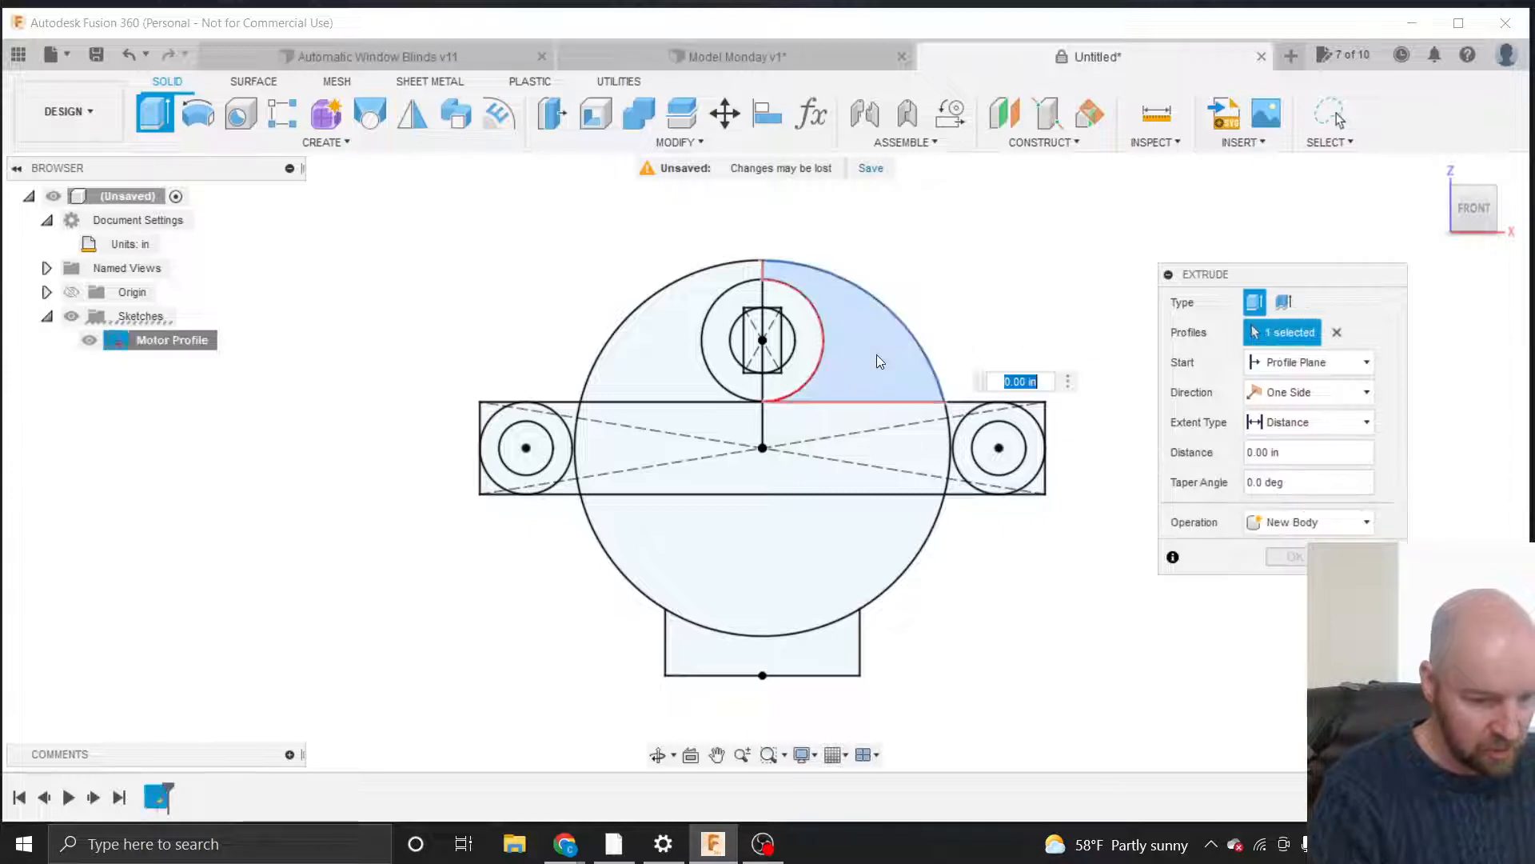
{"action": "left_click", "coordinate": [801, 355]}
{"action": "left_click", "coordinate": [773, 339]}
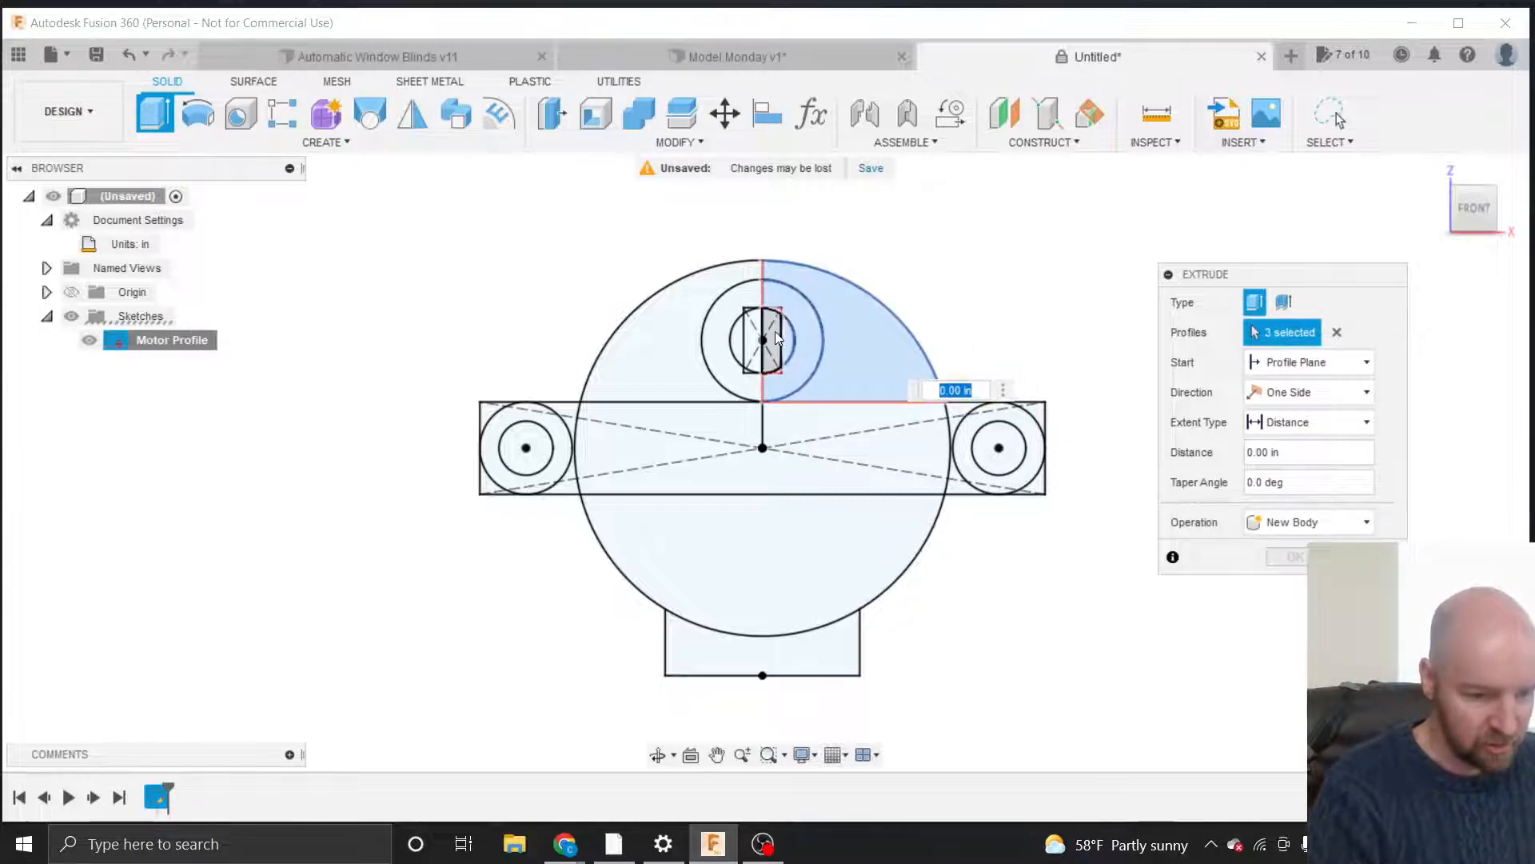
{"action": "left_click", "coordinate": [1337, 333]}
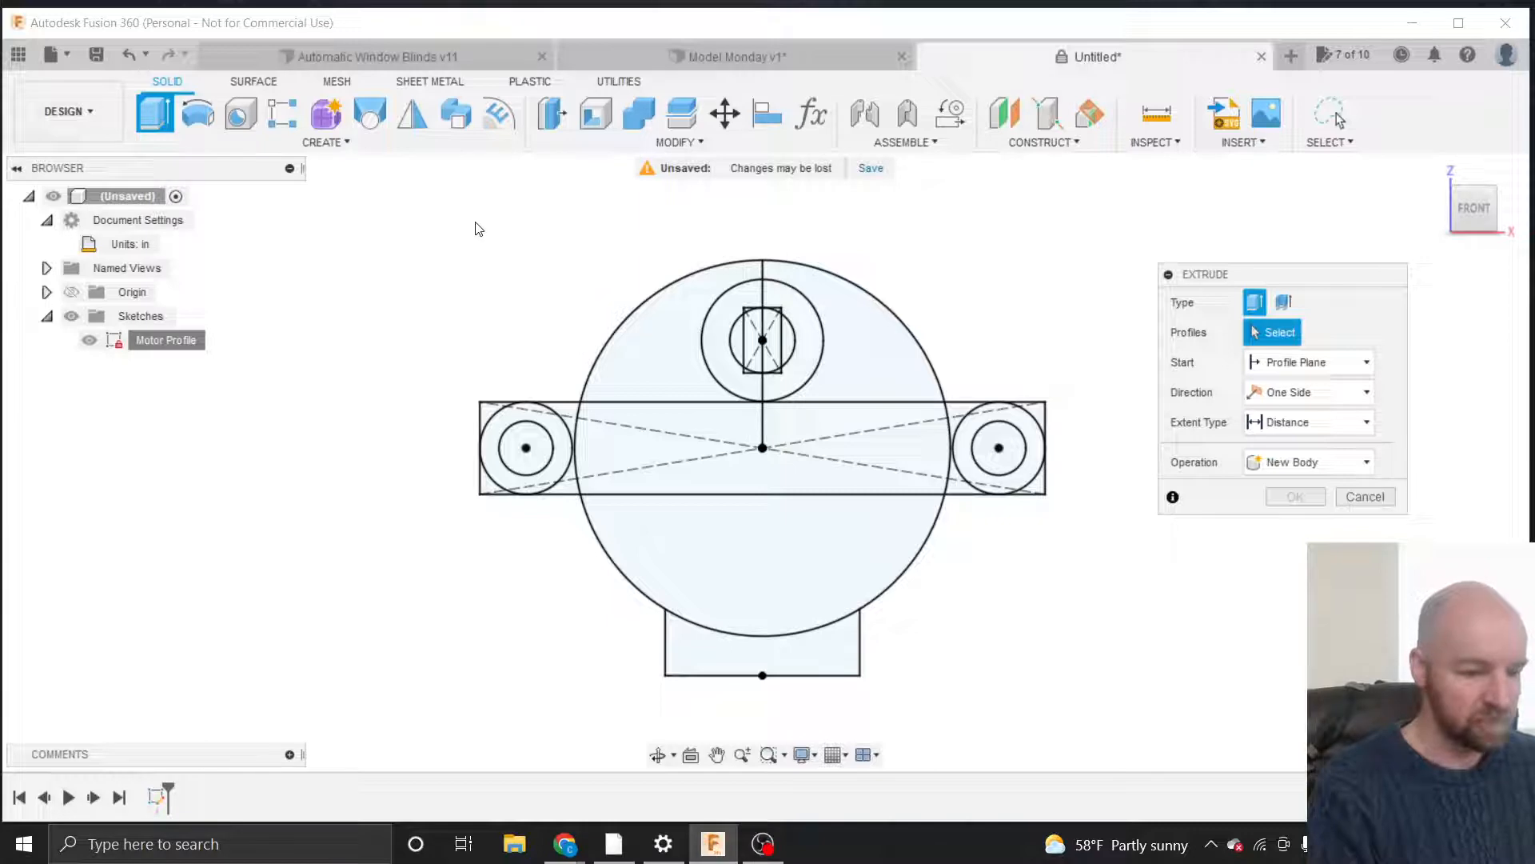
Window-select the whole motor profile for the extrusion, leaving out the corner regions outside the rounded ends of the side tabs.
{"action": "left_click", "coordinate": [1332, 146]}
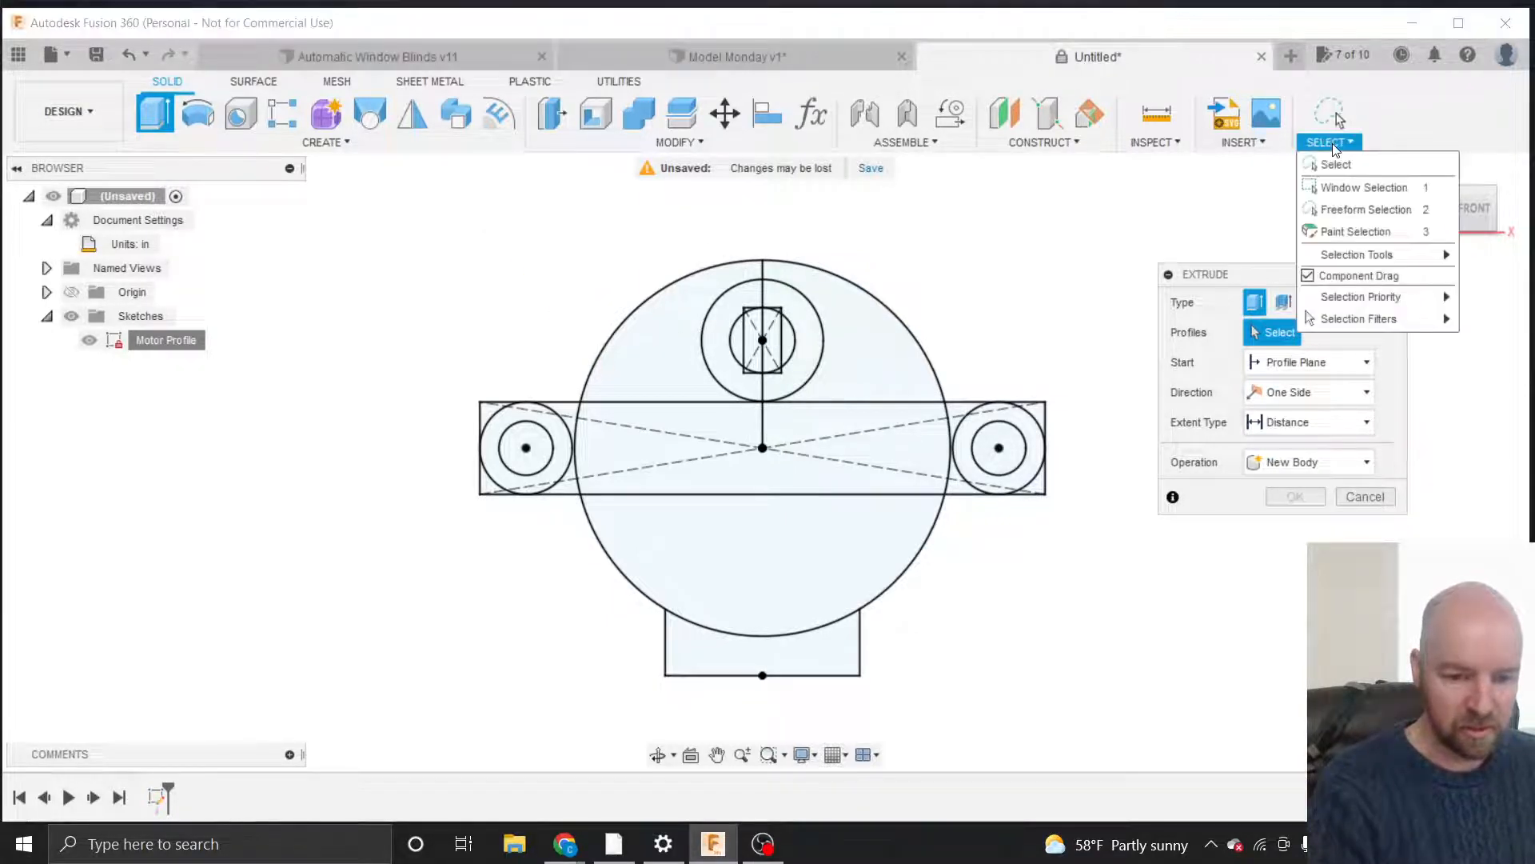
{"action": "left_click", "coordinate": [1336, 187]}
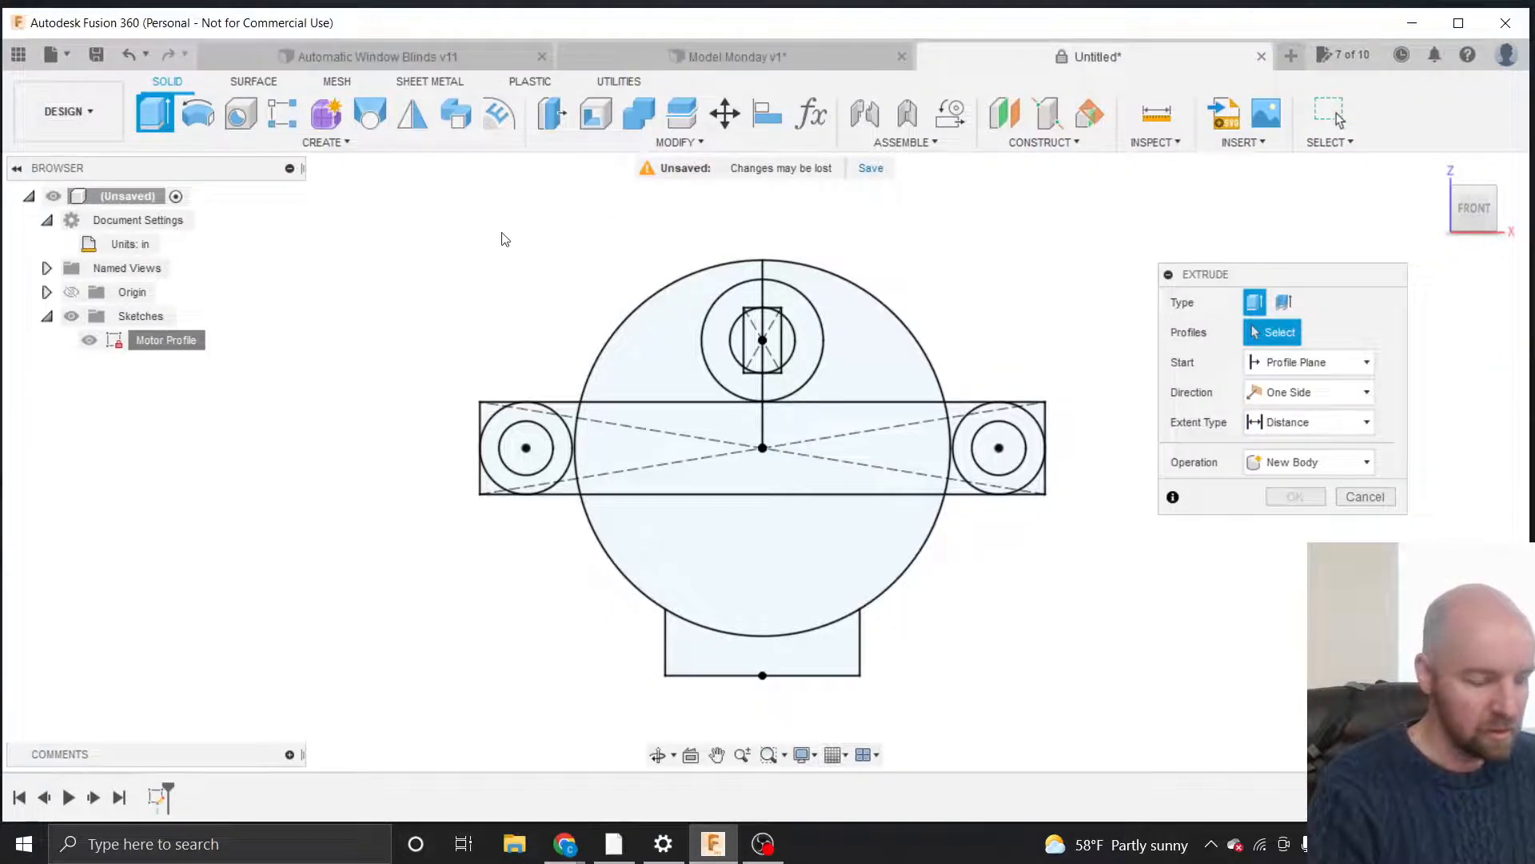
{"action": "mouse_move", "coordinate": [500, 232]}
{"action": "left_mouse_down"}
{"action": "mouse_move", "coordinate": [677, 382]}
{"action": "mouse_move", "coordinate": [827, 567]}
{"action": "mouse_move", "coordinate": [902, 627]}
{"action": "mouse_move", "coordinate": [996, 646]}
{"action": "left_mouse_up"}
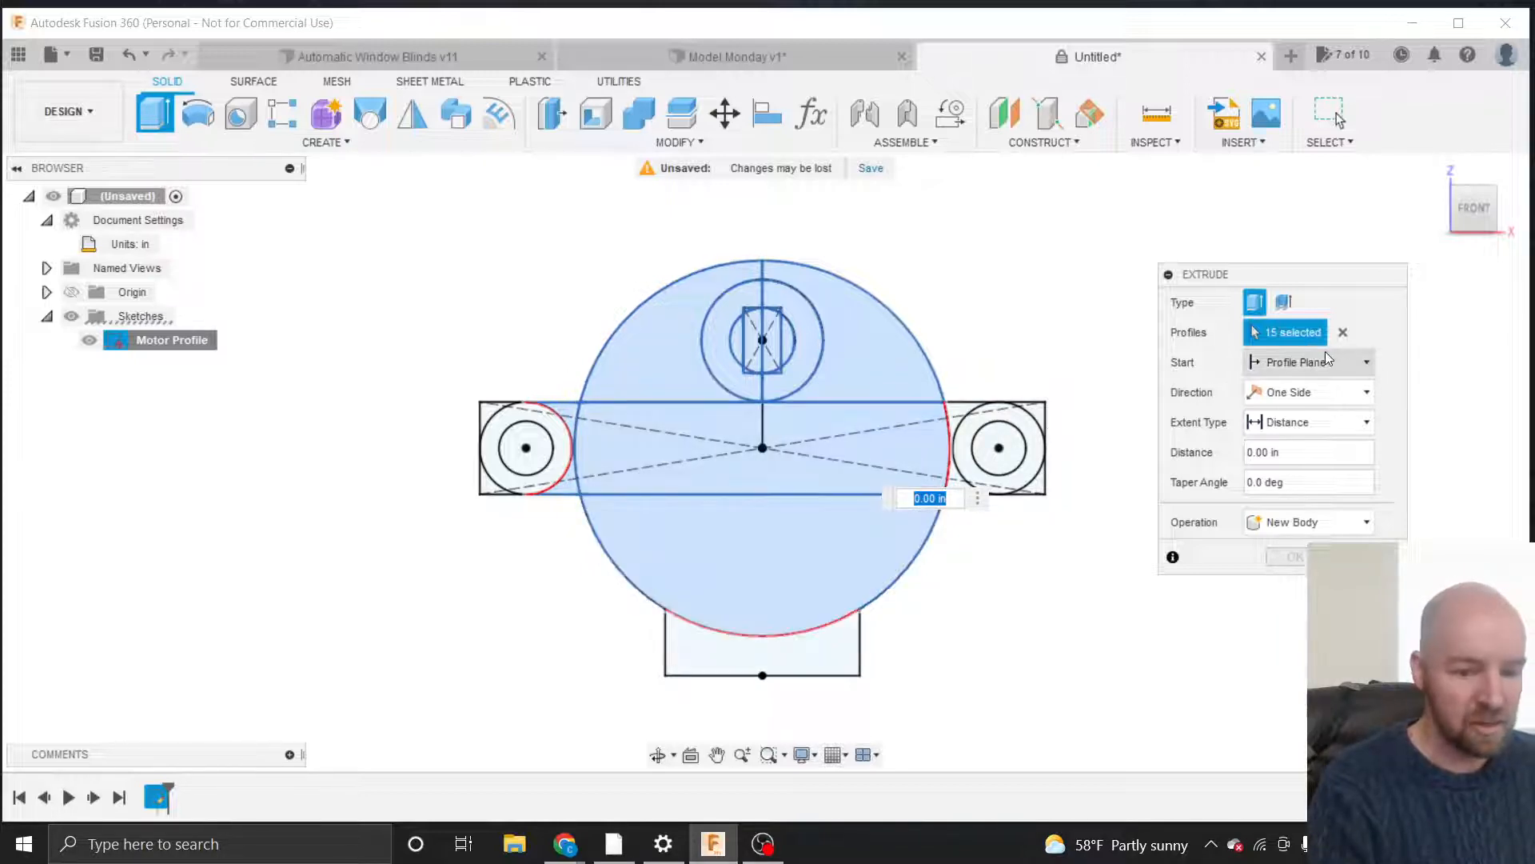
{"action": "left_click", "coordinate": [1343, 332]}
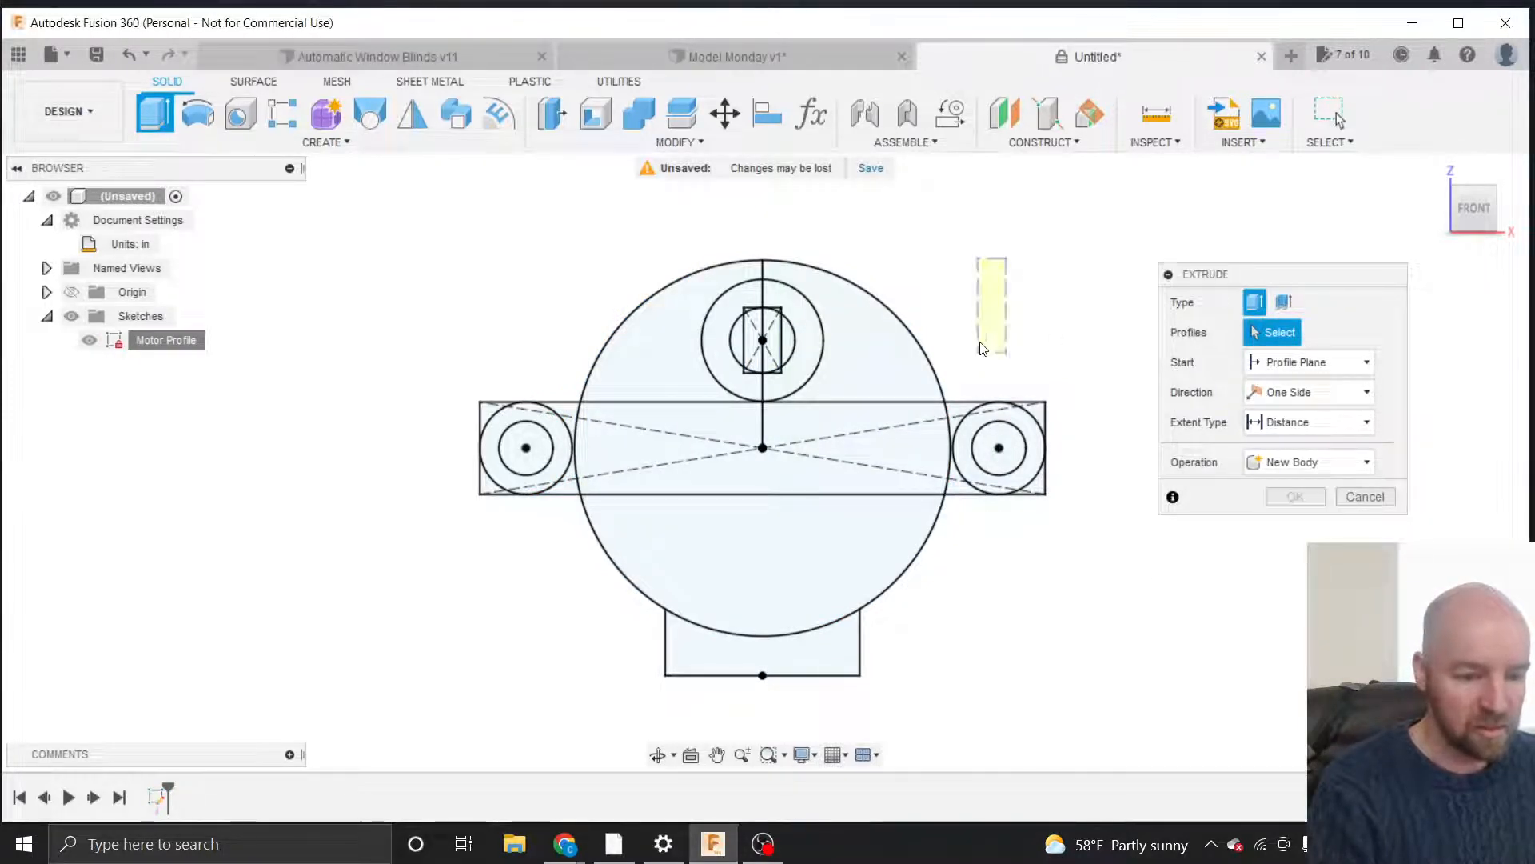
{"action": "mouse_move", "coordinate": [952, 411]}
{"action": "left_mouse_down"}
{"action": "mouse_move", "coordinate": [802, 531]}
{"action": "mouse_move", "coordinate": [682, 555]}
{"action": "mouse_move", "coordinate": [574, 609]}
{"action": "mouse_move", "coordinate": [527, 655]}
{"action": "left_mouse_up"}
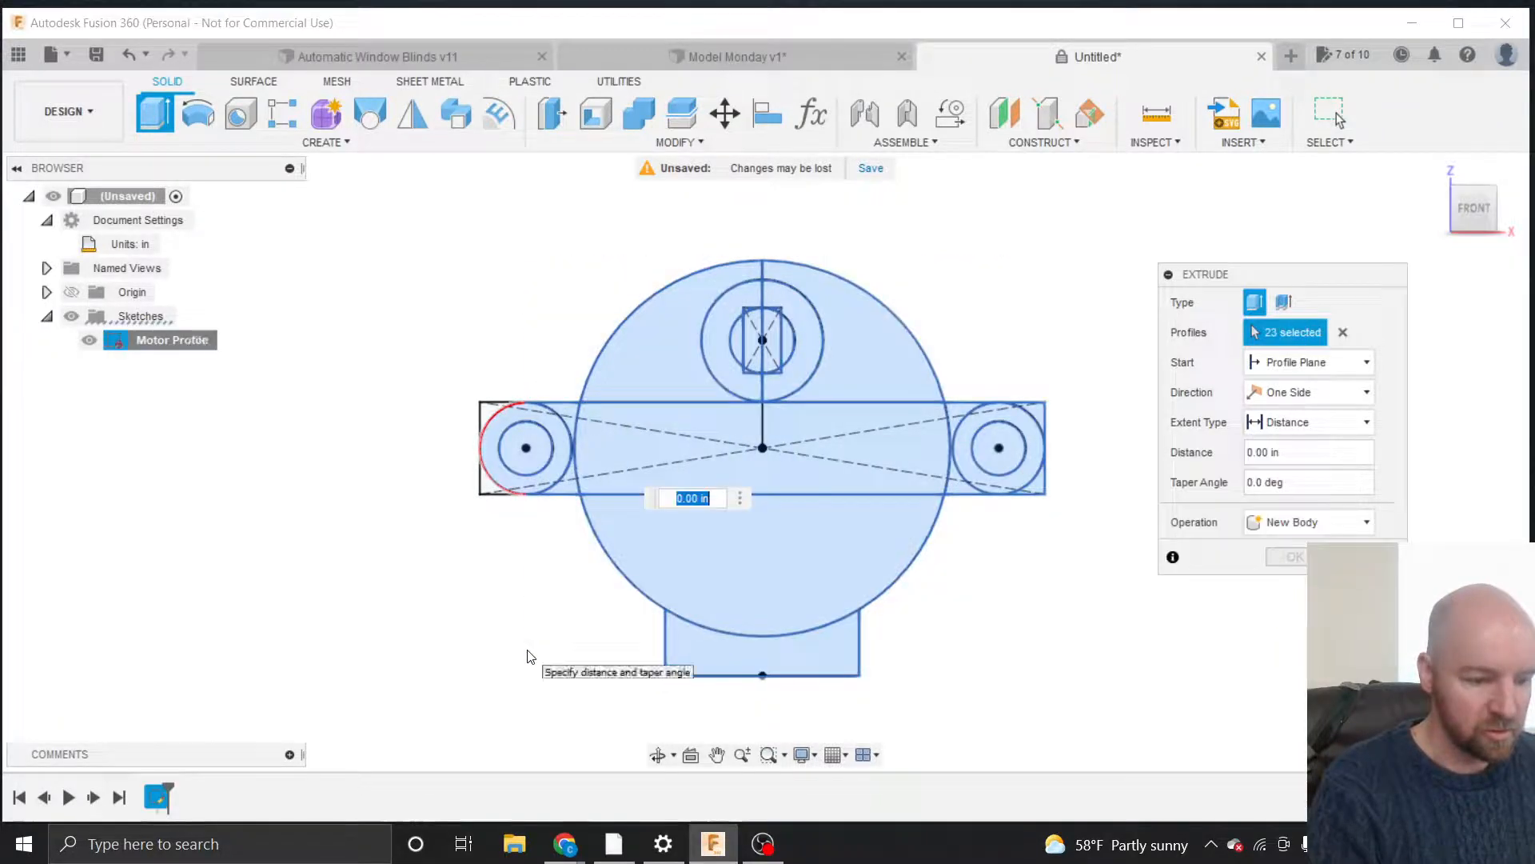
{"action": "left_click", "coordinate": [762, 446]}
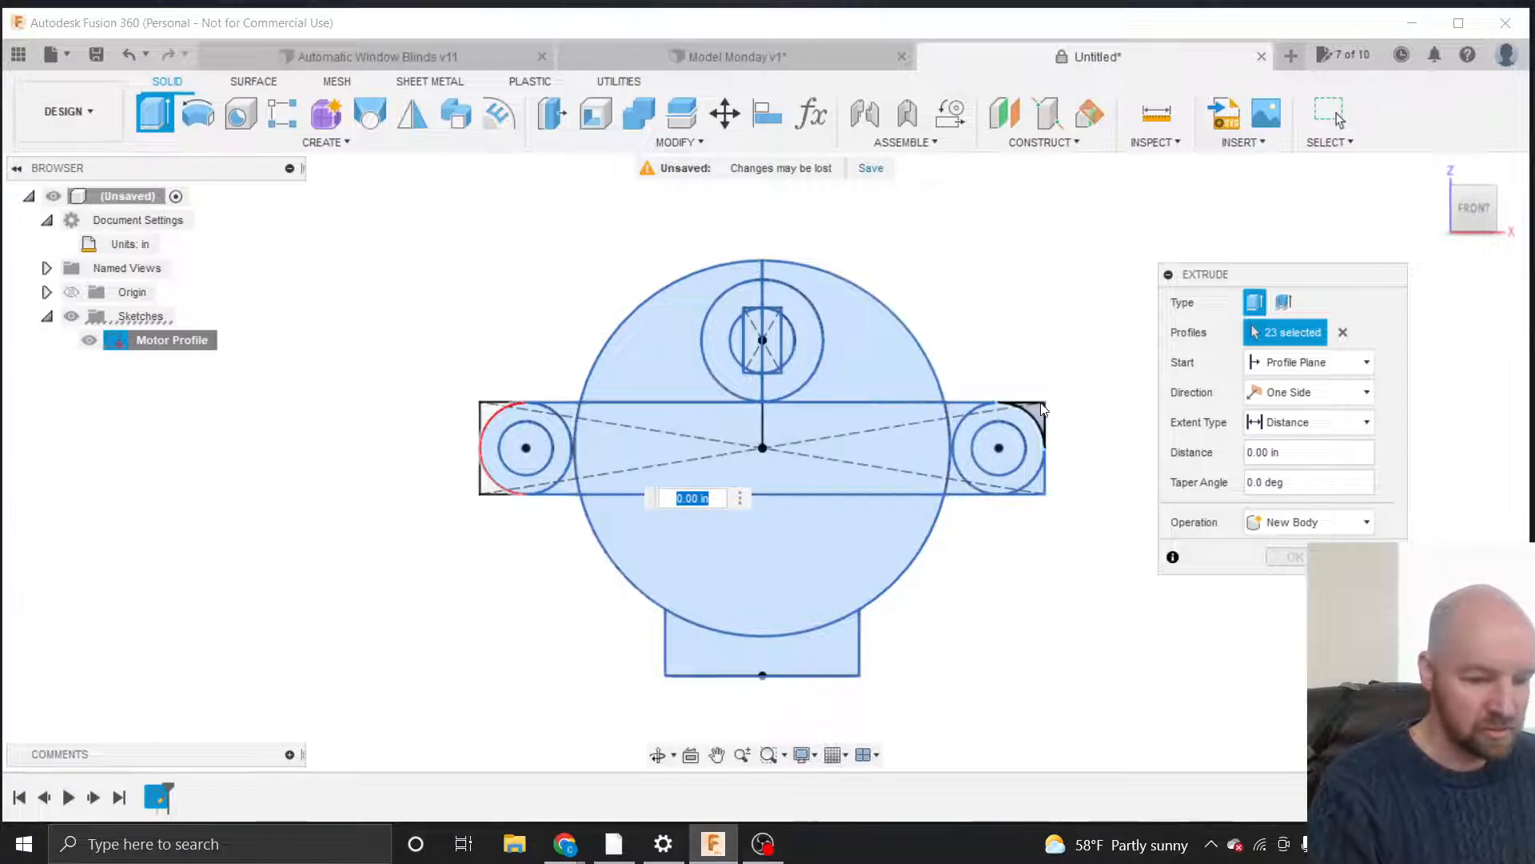
{"action": "left_click", "coordinate": [1039, 468]}
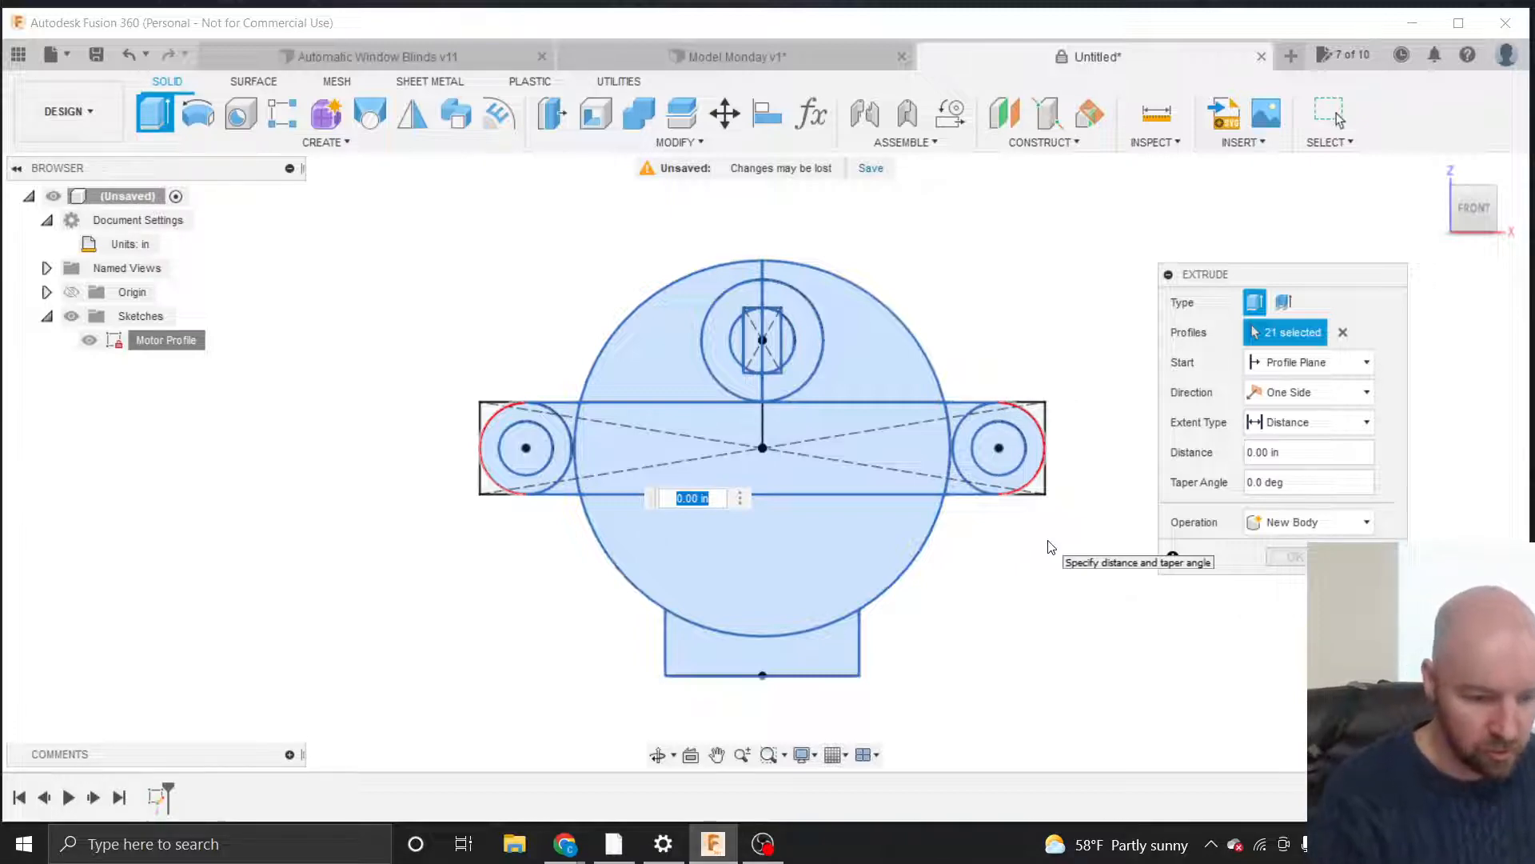
Extrude the selected motor profiles 0.028 in as a new body, leaving out the hole circles in both side tabs.
{"action": "left_click", "coordinate": [1458, 205]}
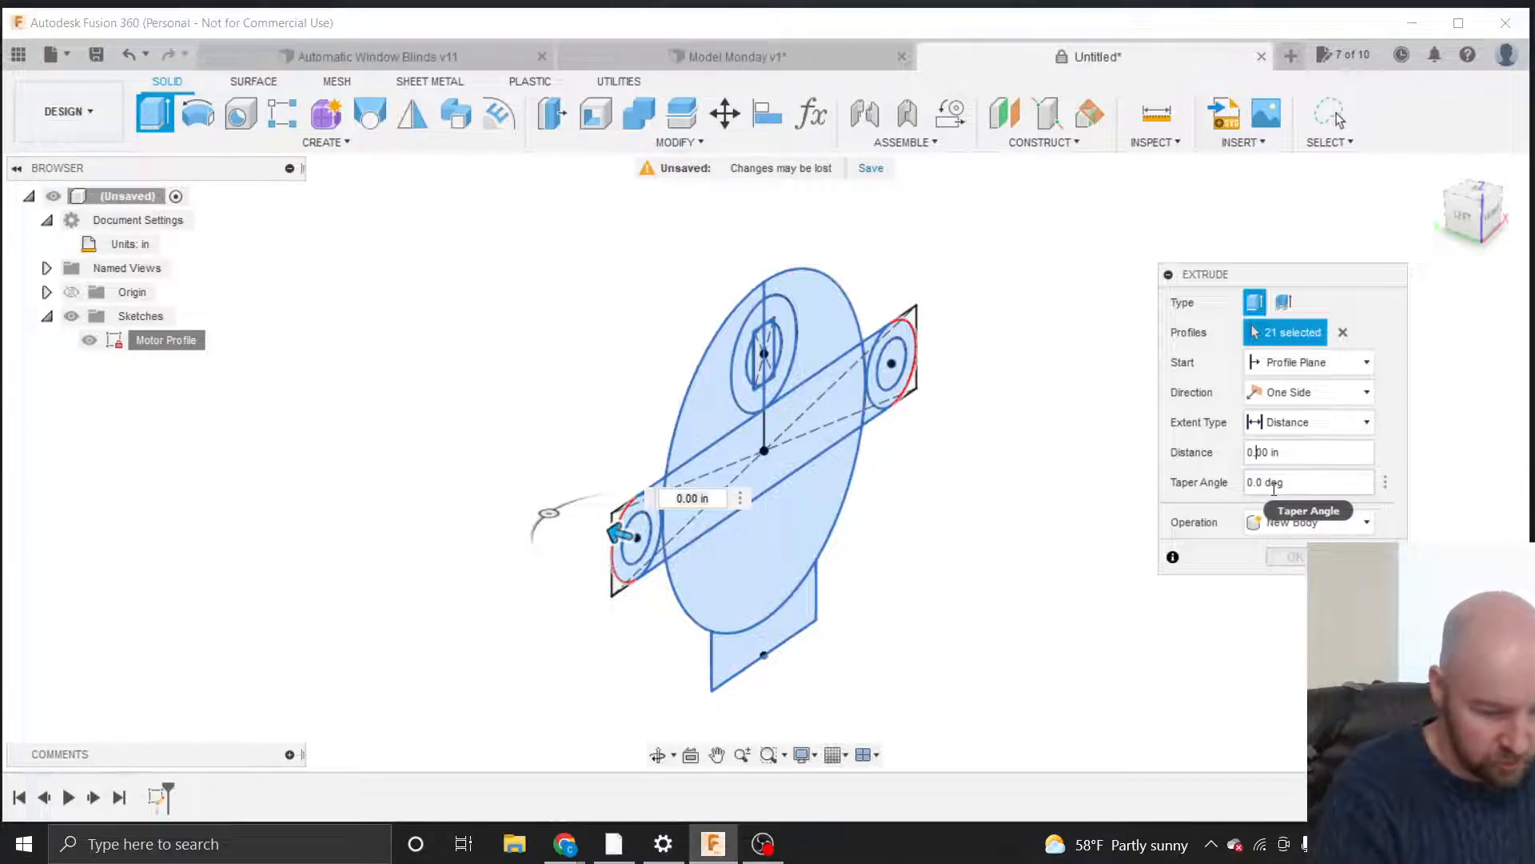
{"action": "type", "text": "028"}
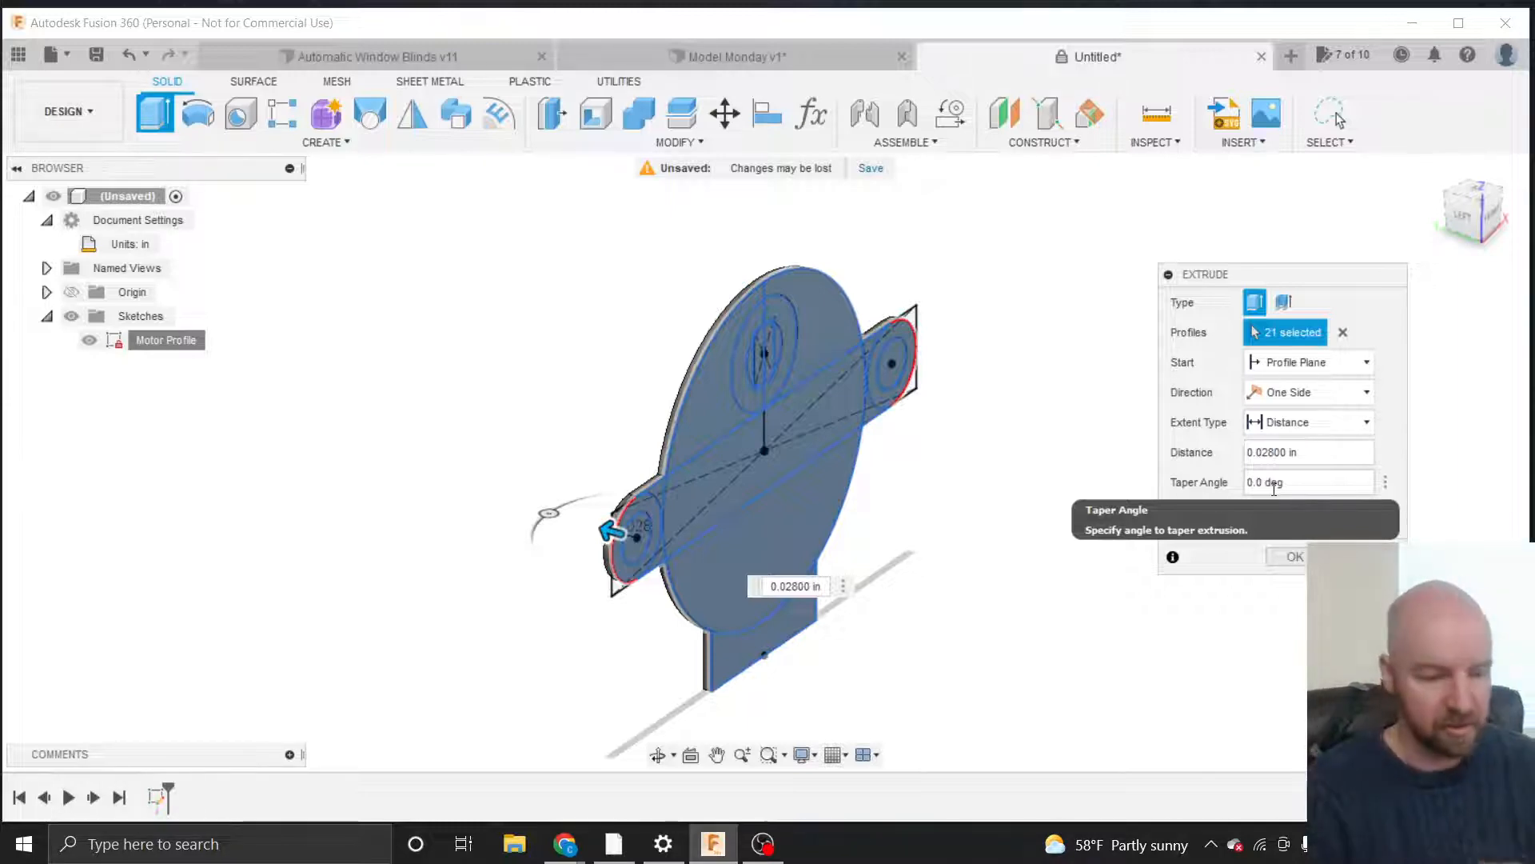
{"action": "left_click", "coordinate": [893, 374]}
{"action": "left_click", "coordinate": [641, 534]}
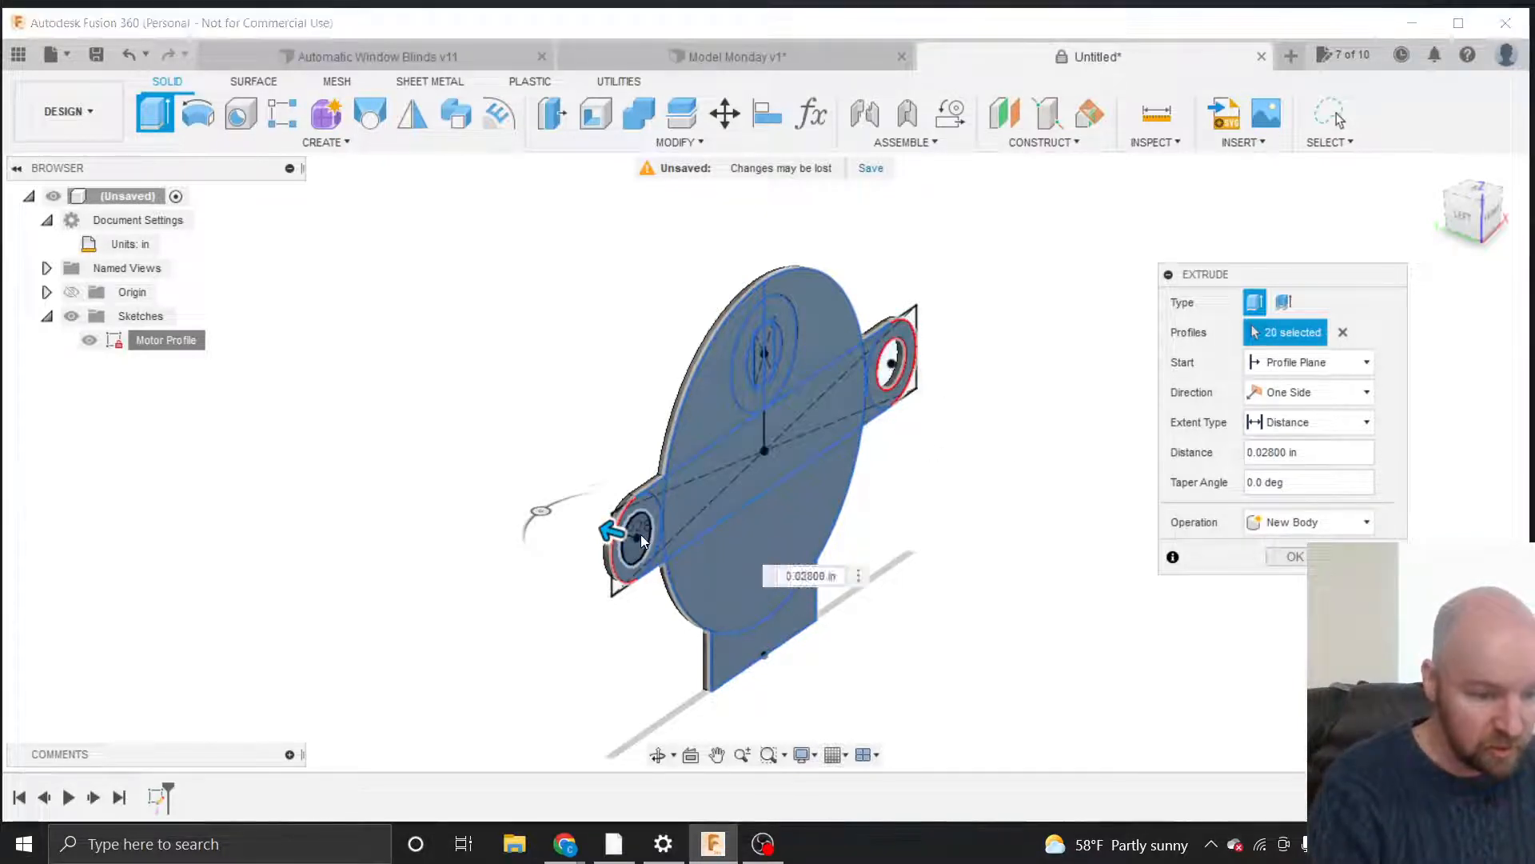
{"action": "left_click", "coordinate": [1464, 214]}
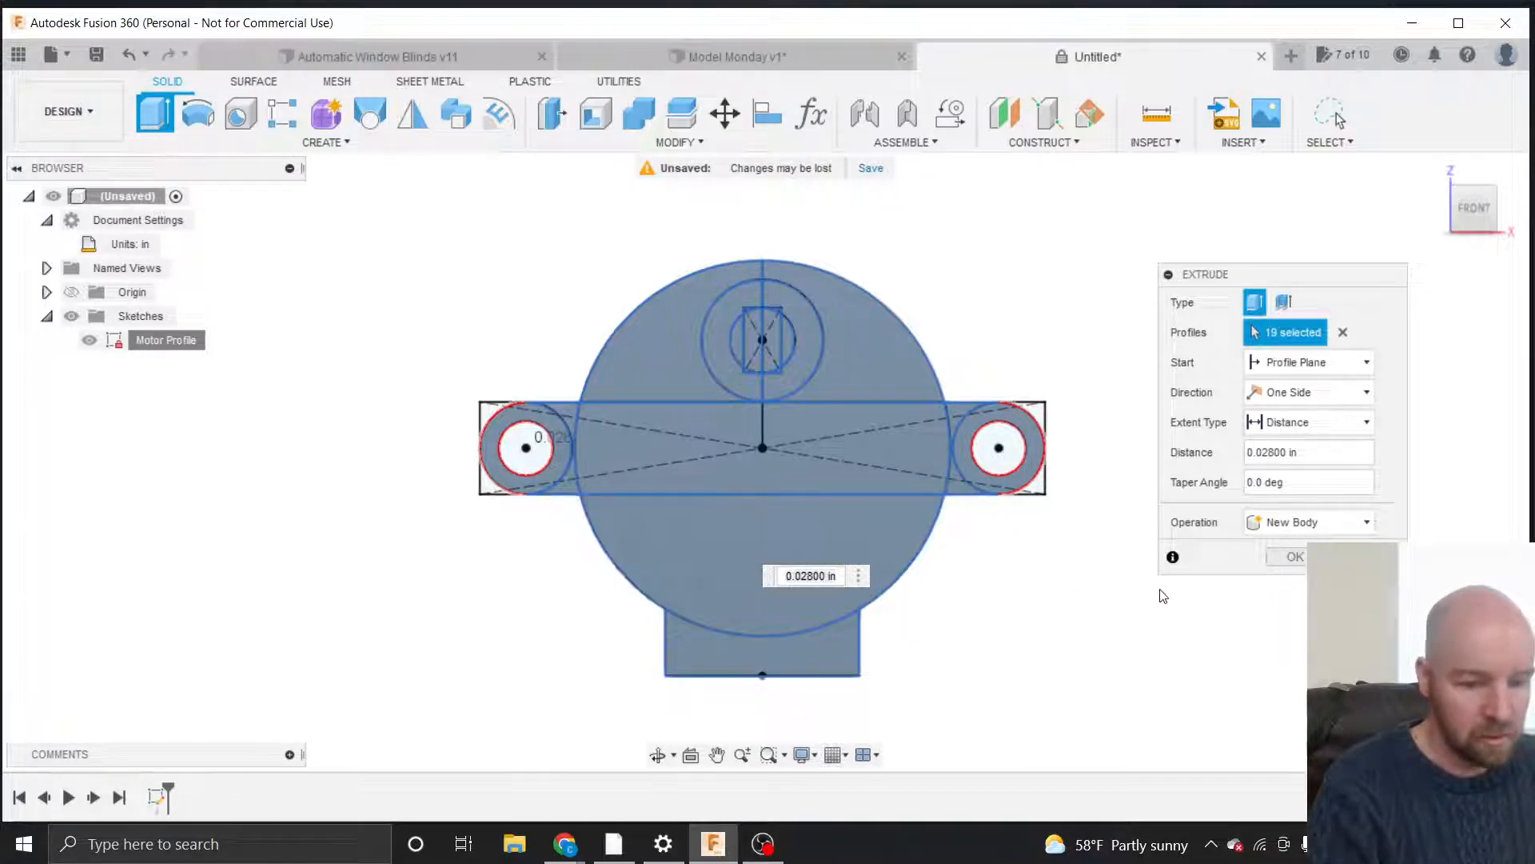
{"action": "left_click", "coordinate": [1289, 554]}
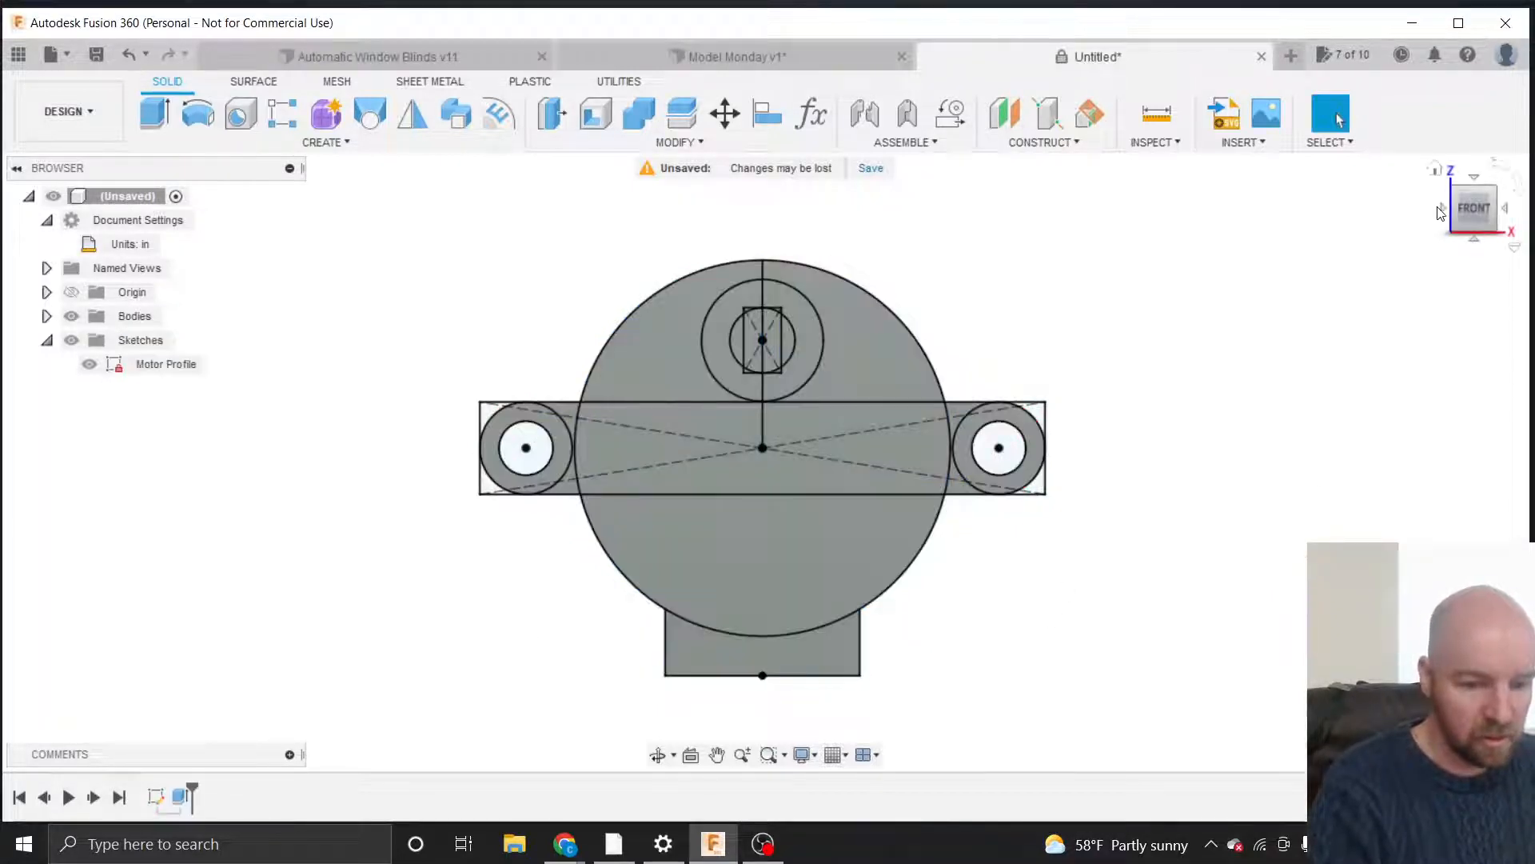
{"action": "left_click", "coordinate": [1472, 208]}
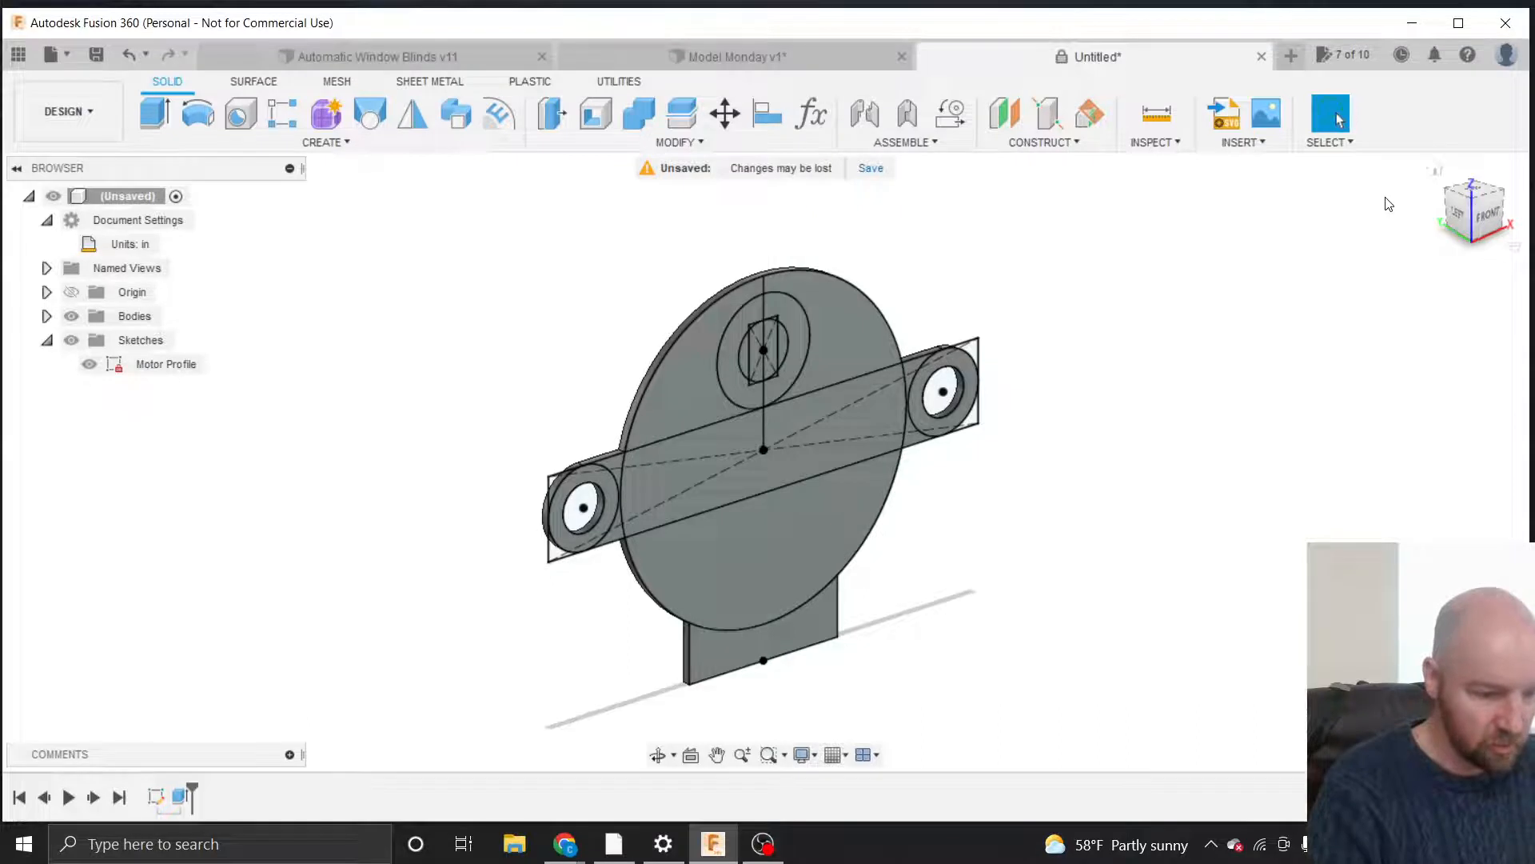
{"action": "left_click", "coordinate": [332, 148]}
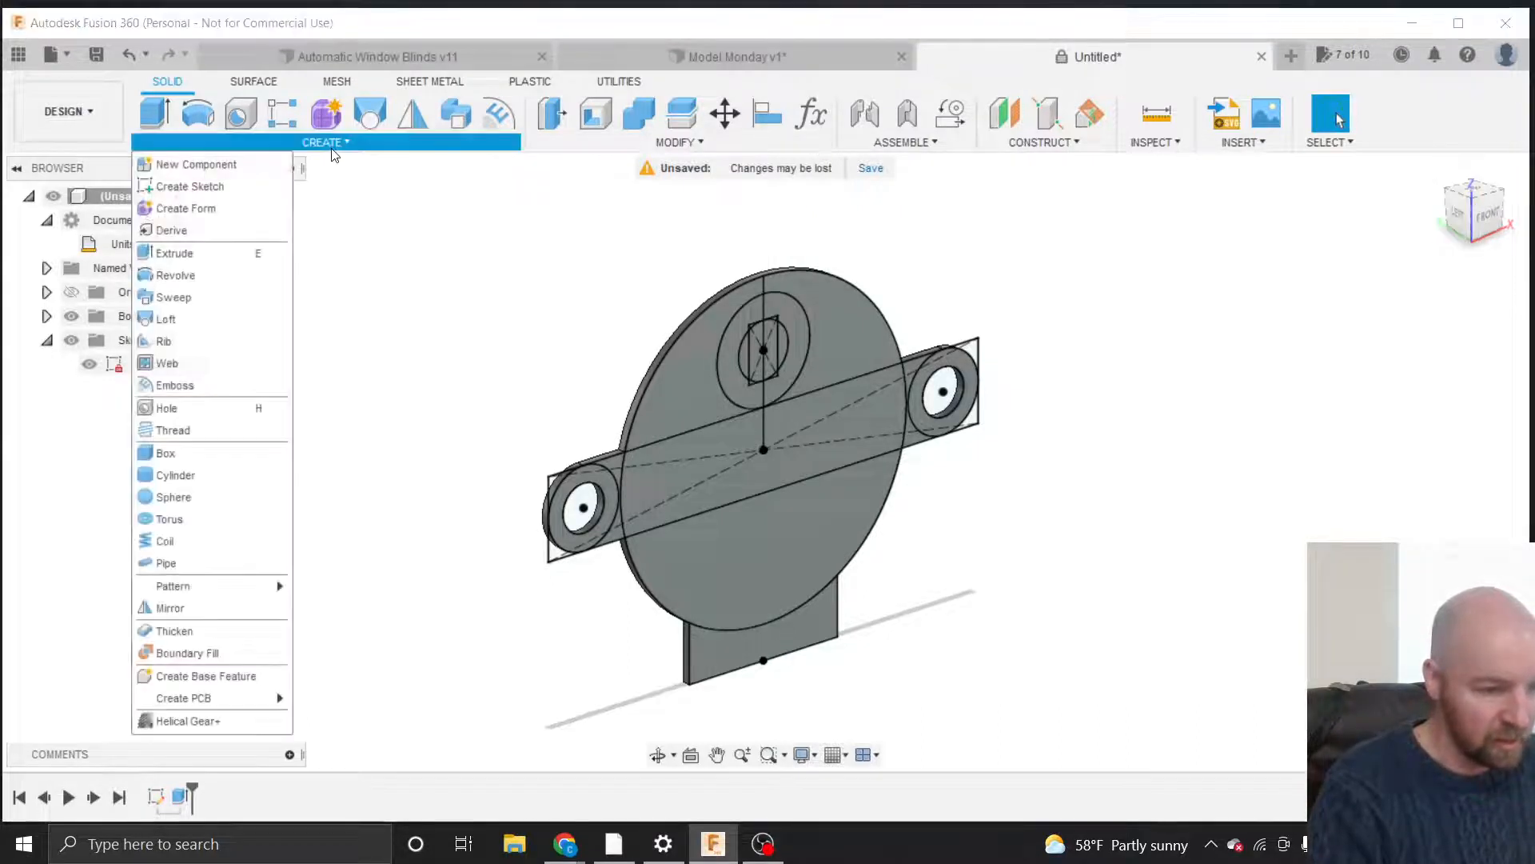
{"action": "left_click", "coordinate": [198, 253]}
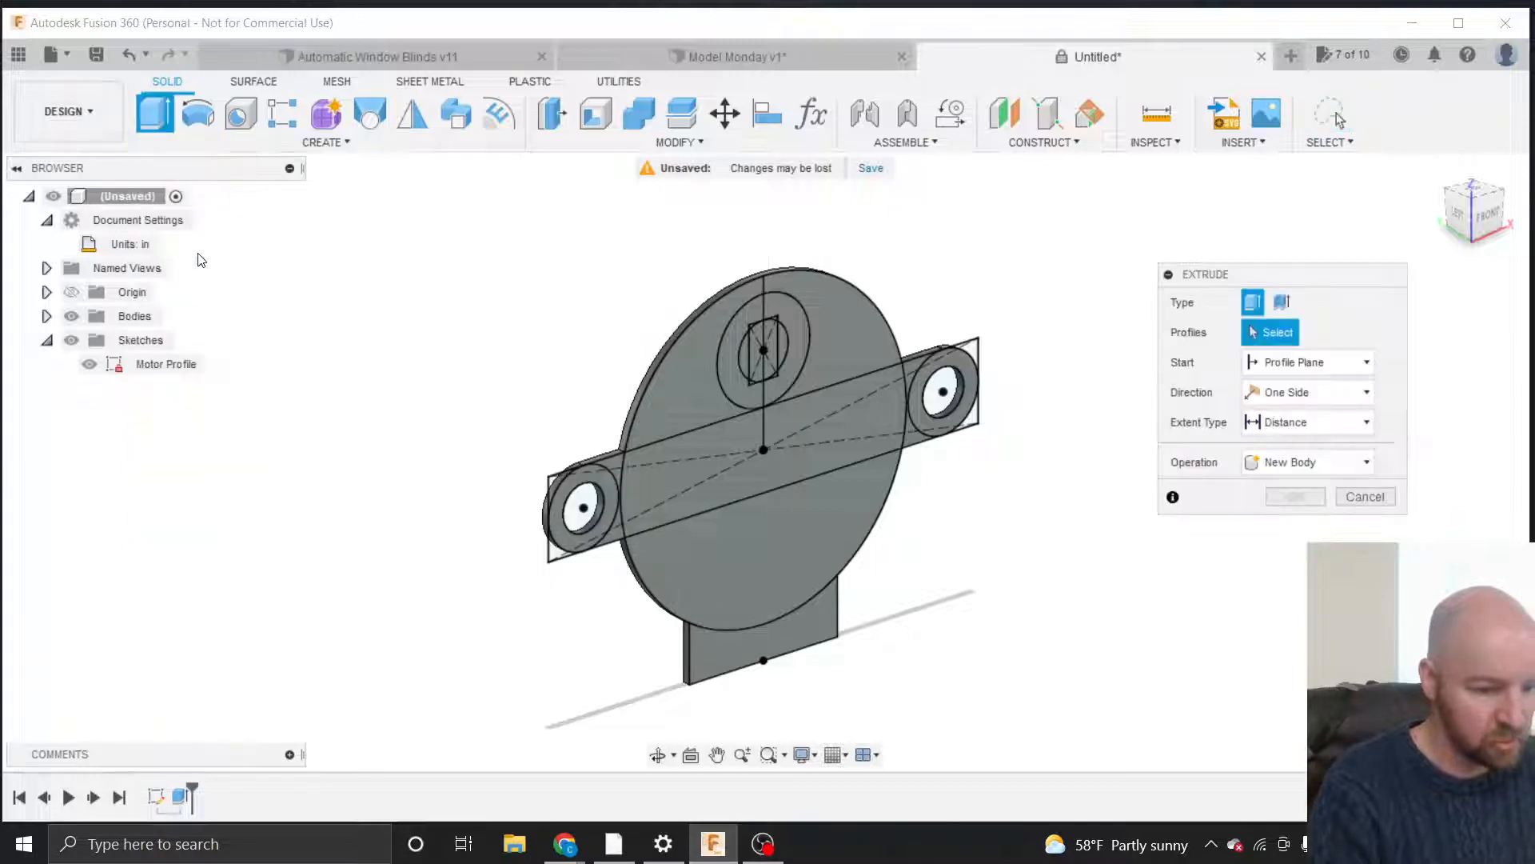
{"action": "left_click", "coordinate": [1489, 214]}
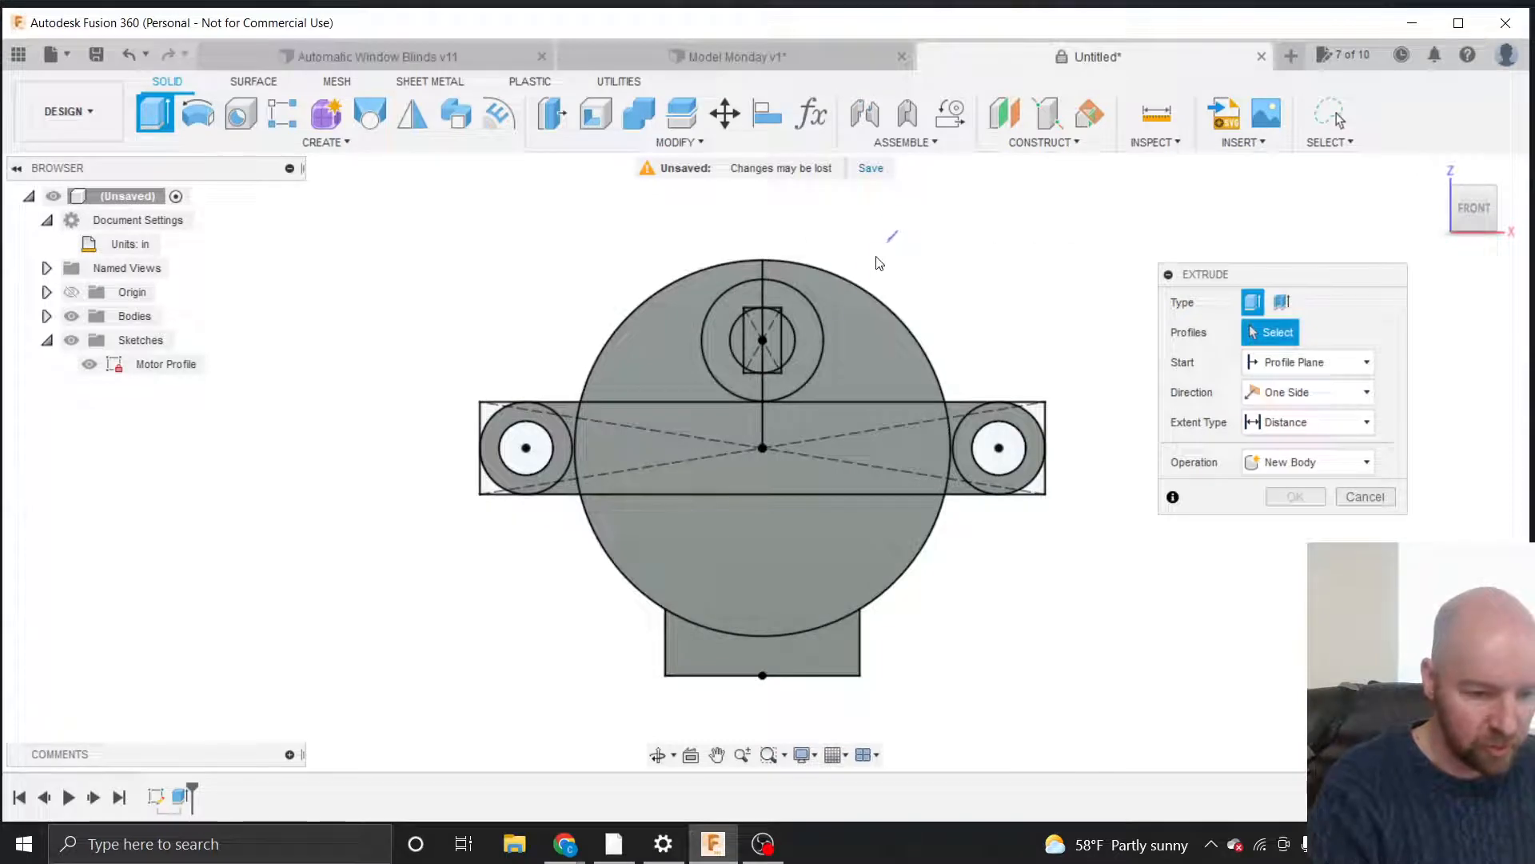
{"action": "left_click", "coordinate": [872, 397]}
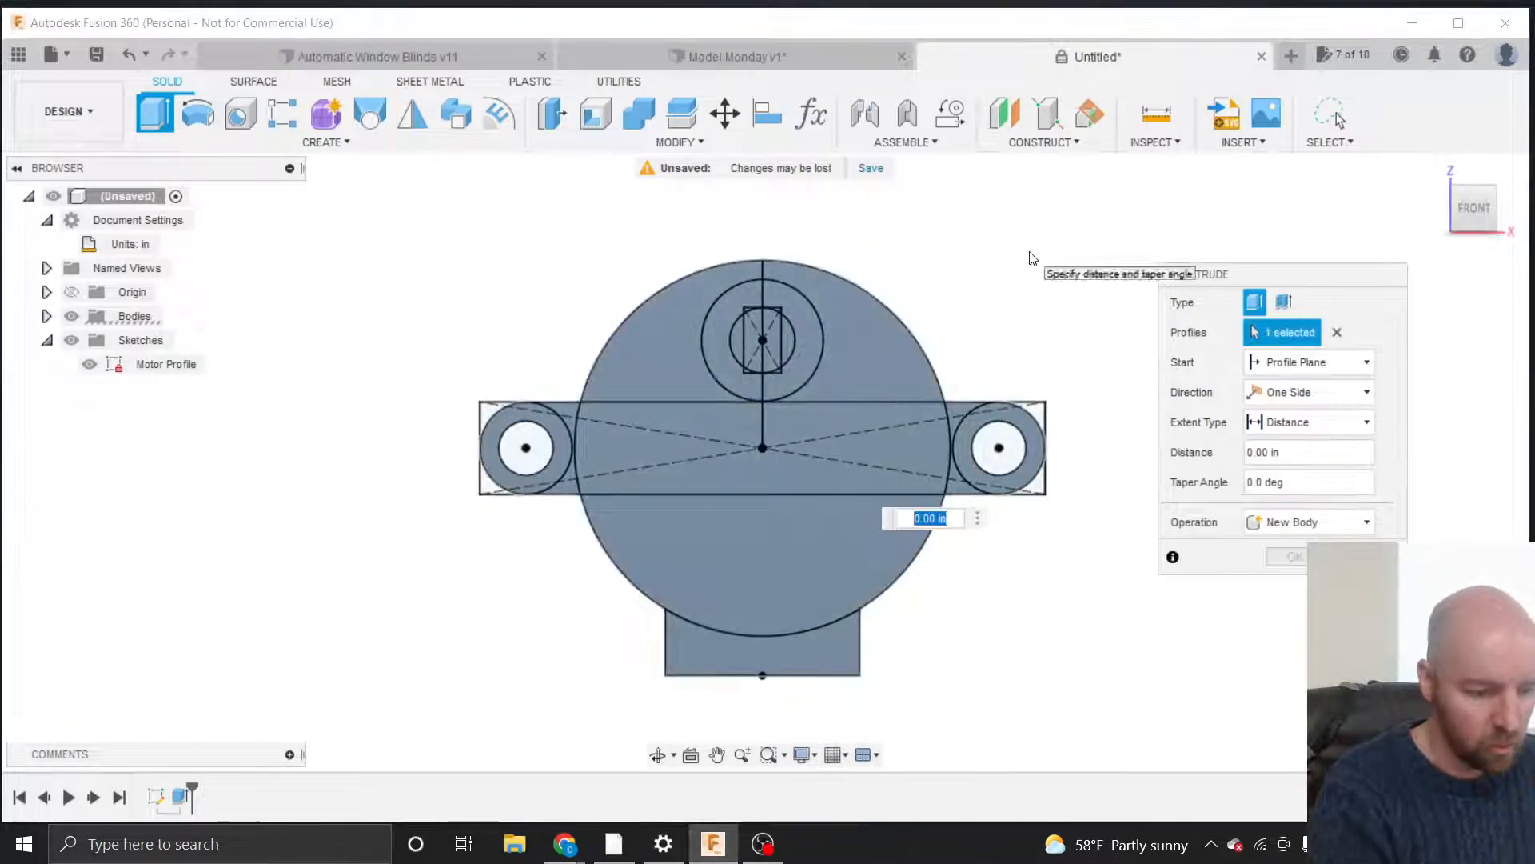
{"action": "key", "text": "Escape"}
Start another Extrude, try to window-select the large motor circle's profiles from the front view, and clear the selection.
{"action": "left_click", "coordinate": [1330, 142]}
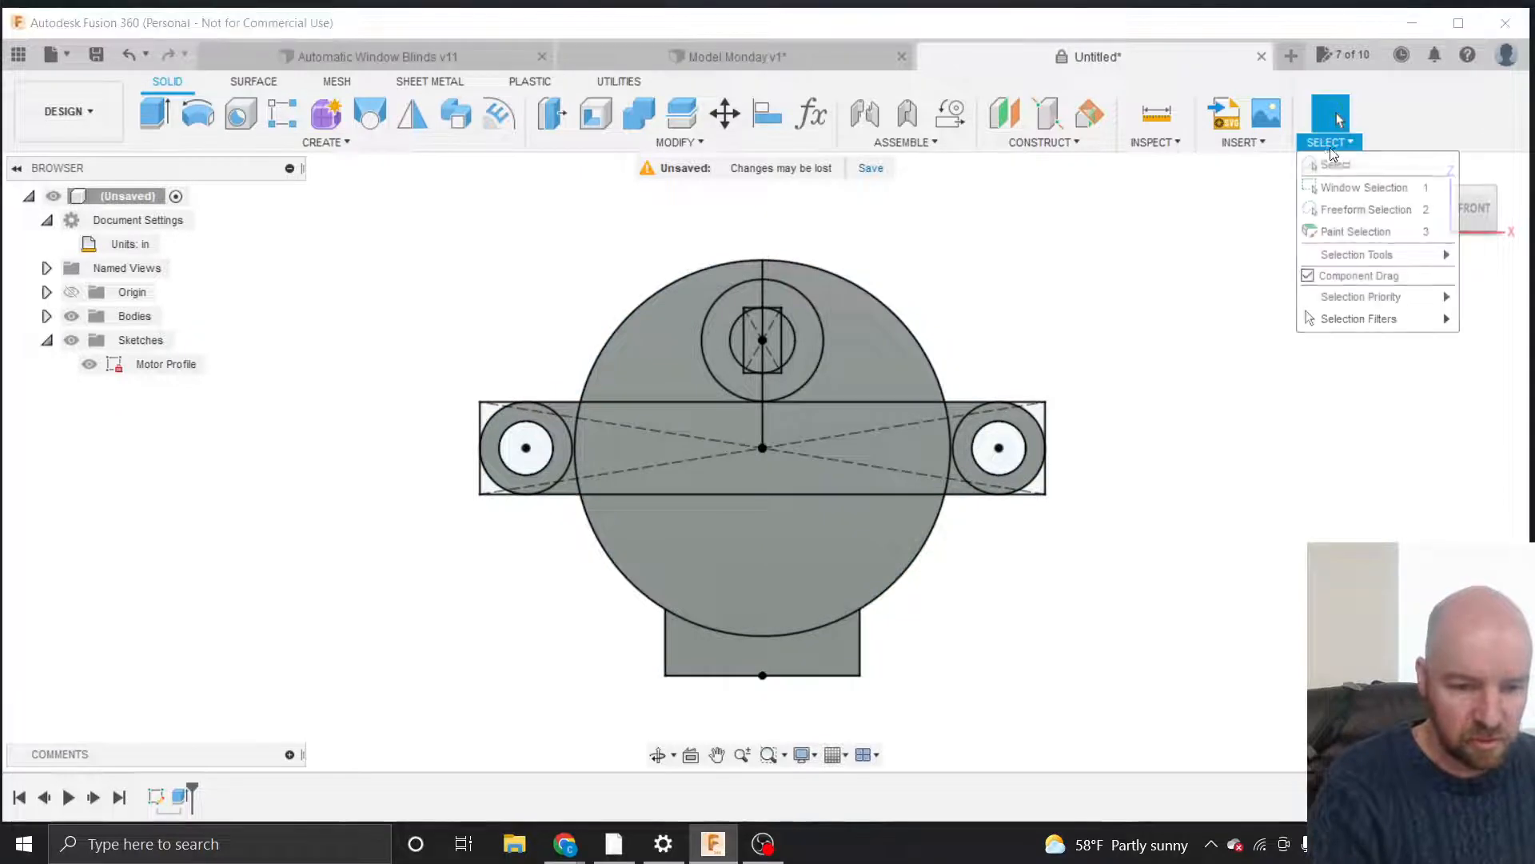
{"action": "left_click", "coordinate": [1333, 189]}
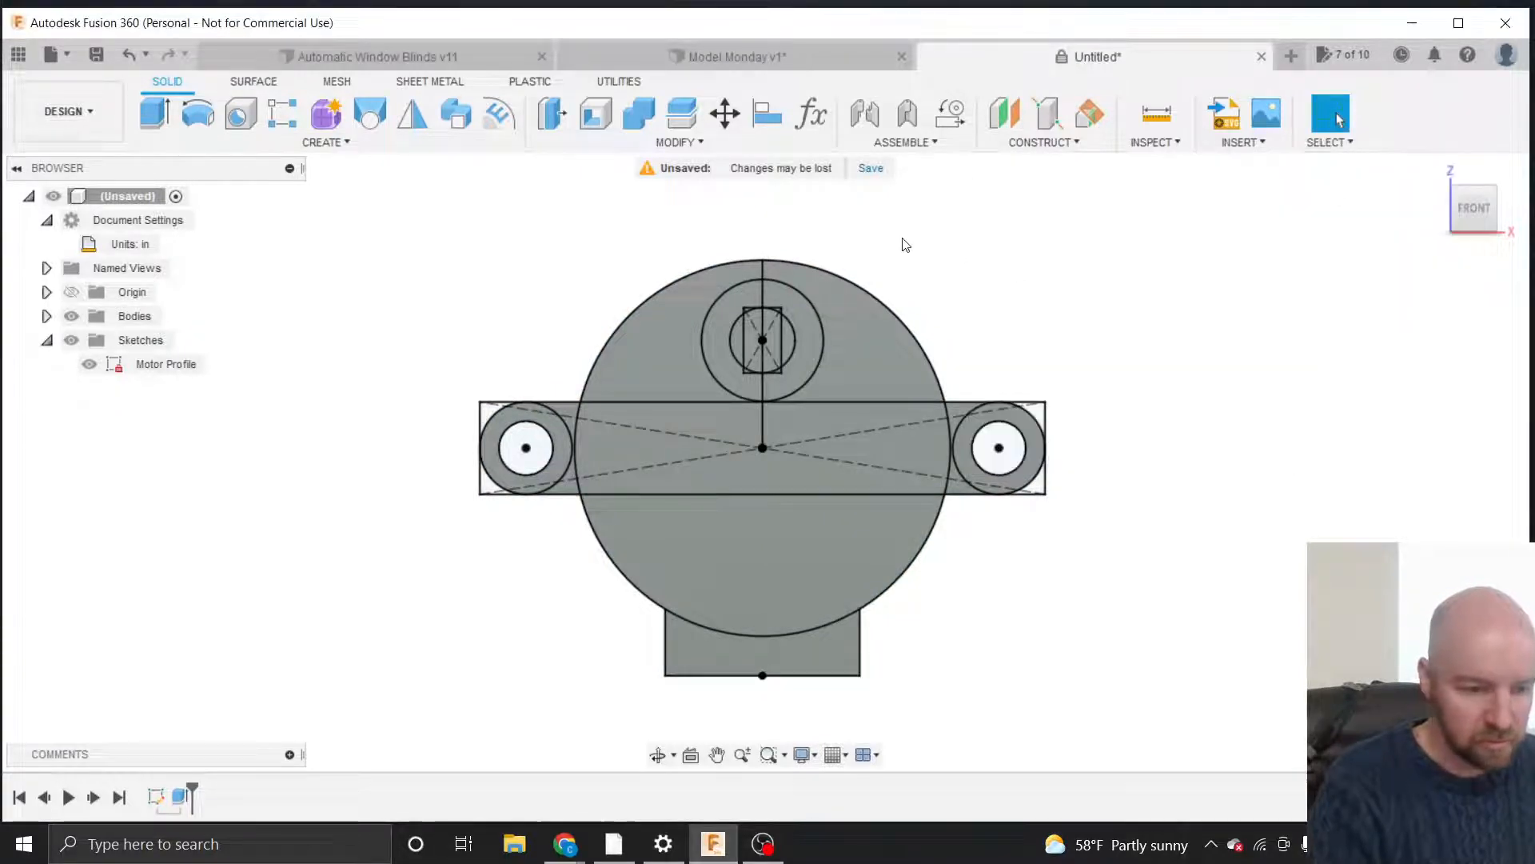
{"action": "key", "text": "e"}
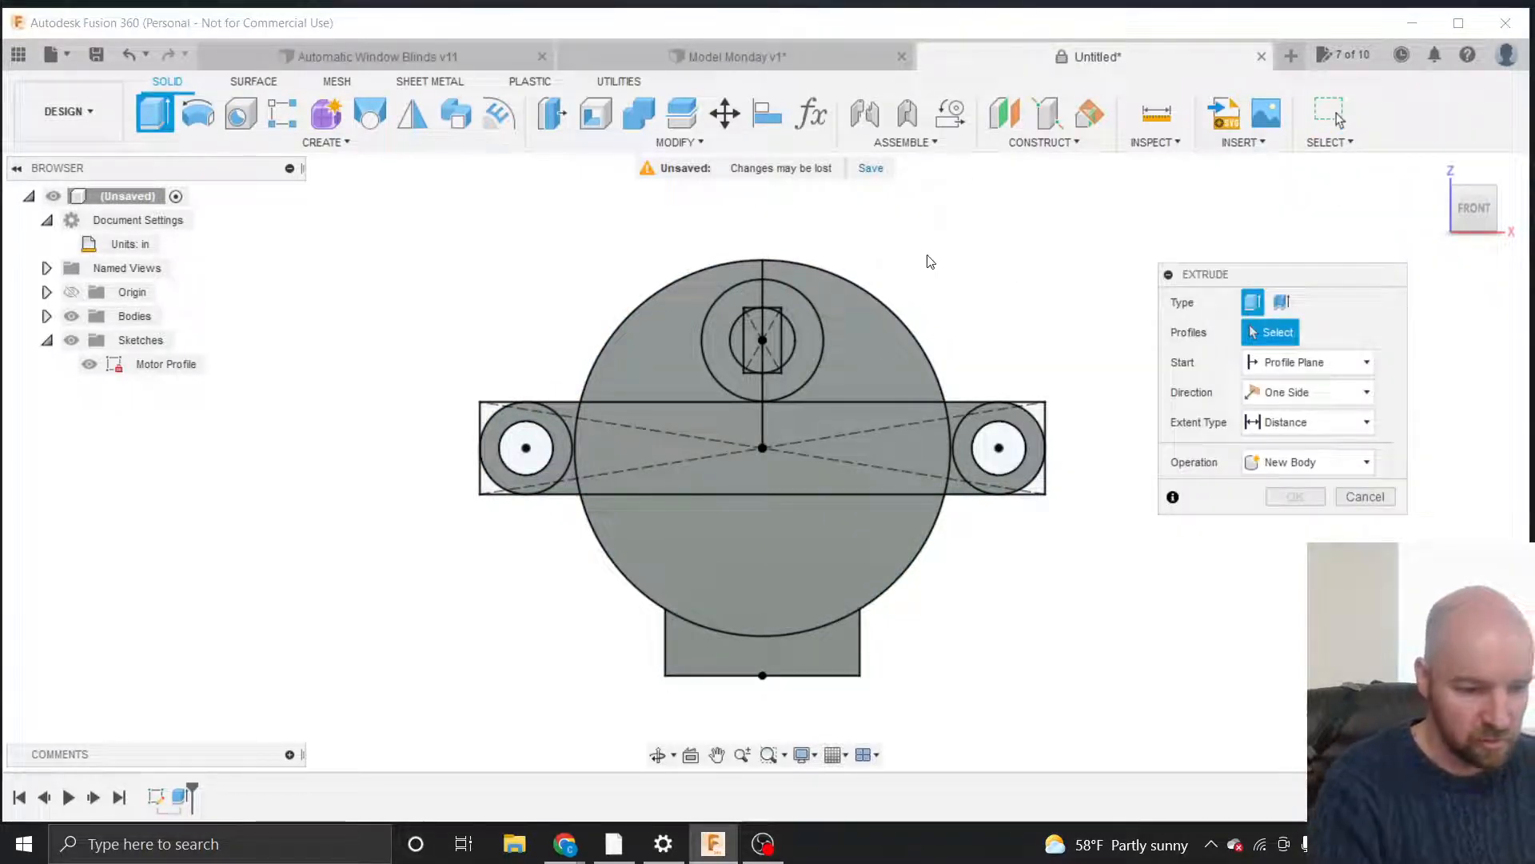
{"action": "mouse_move", "coordinate": [928, 254]}
{"action": "left_mouse_down"}
{"action": "mouse_move", "coordinate": [675, 476]}
{"action": "mouse_move", "coordinate": [622, 638]}
{"action": "left_mouse_up"}
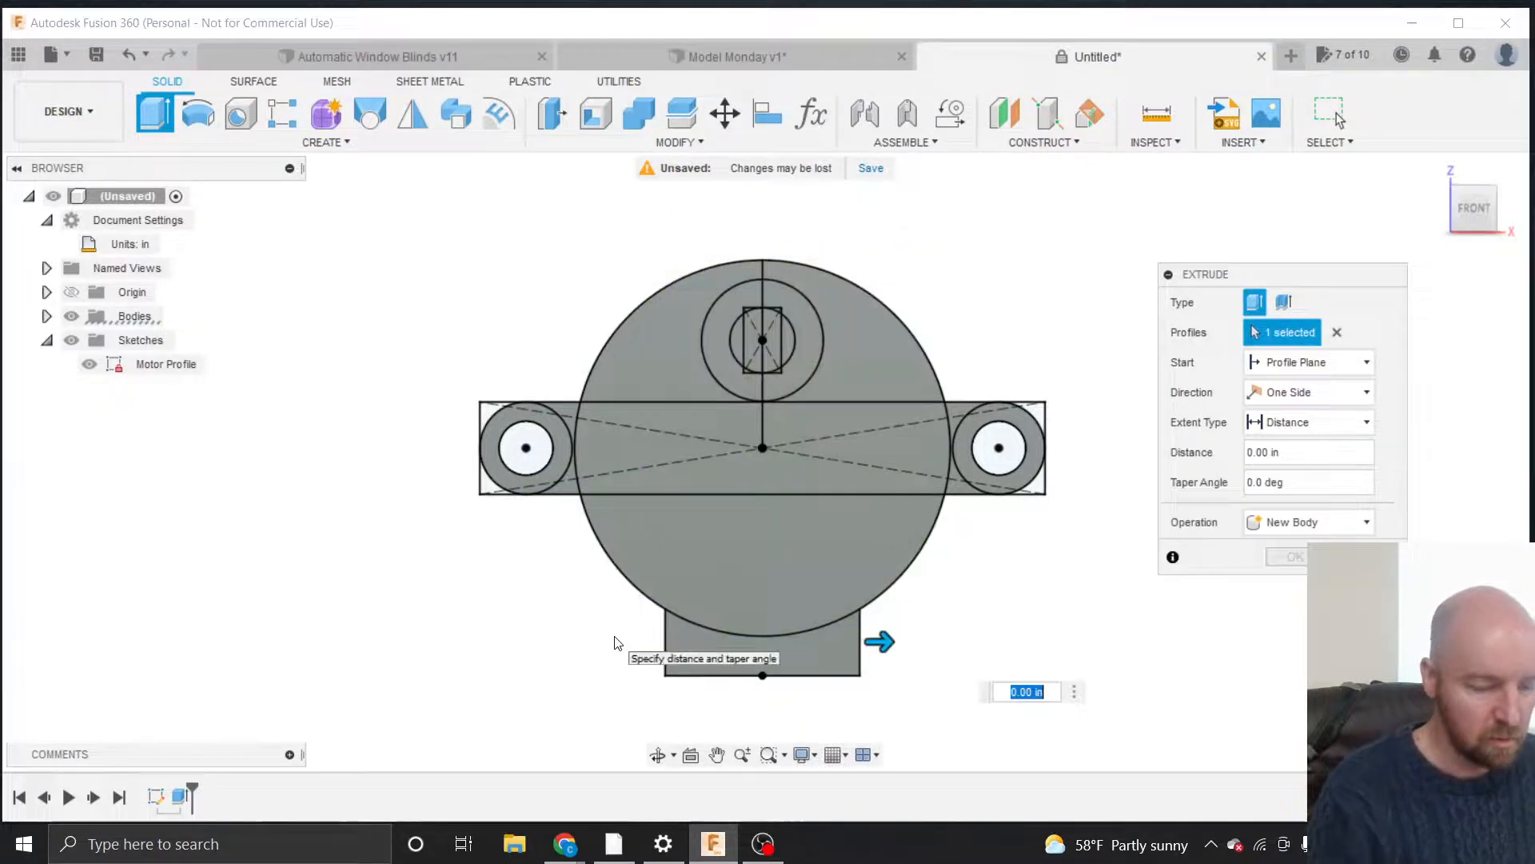
{"action": "left_click", "coordinate": [1337, 332]}
{"action": "left_click", "coordinate": [845, 328]}
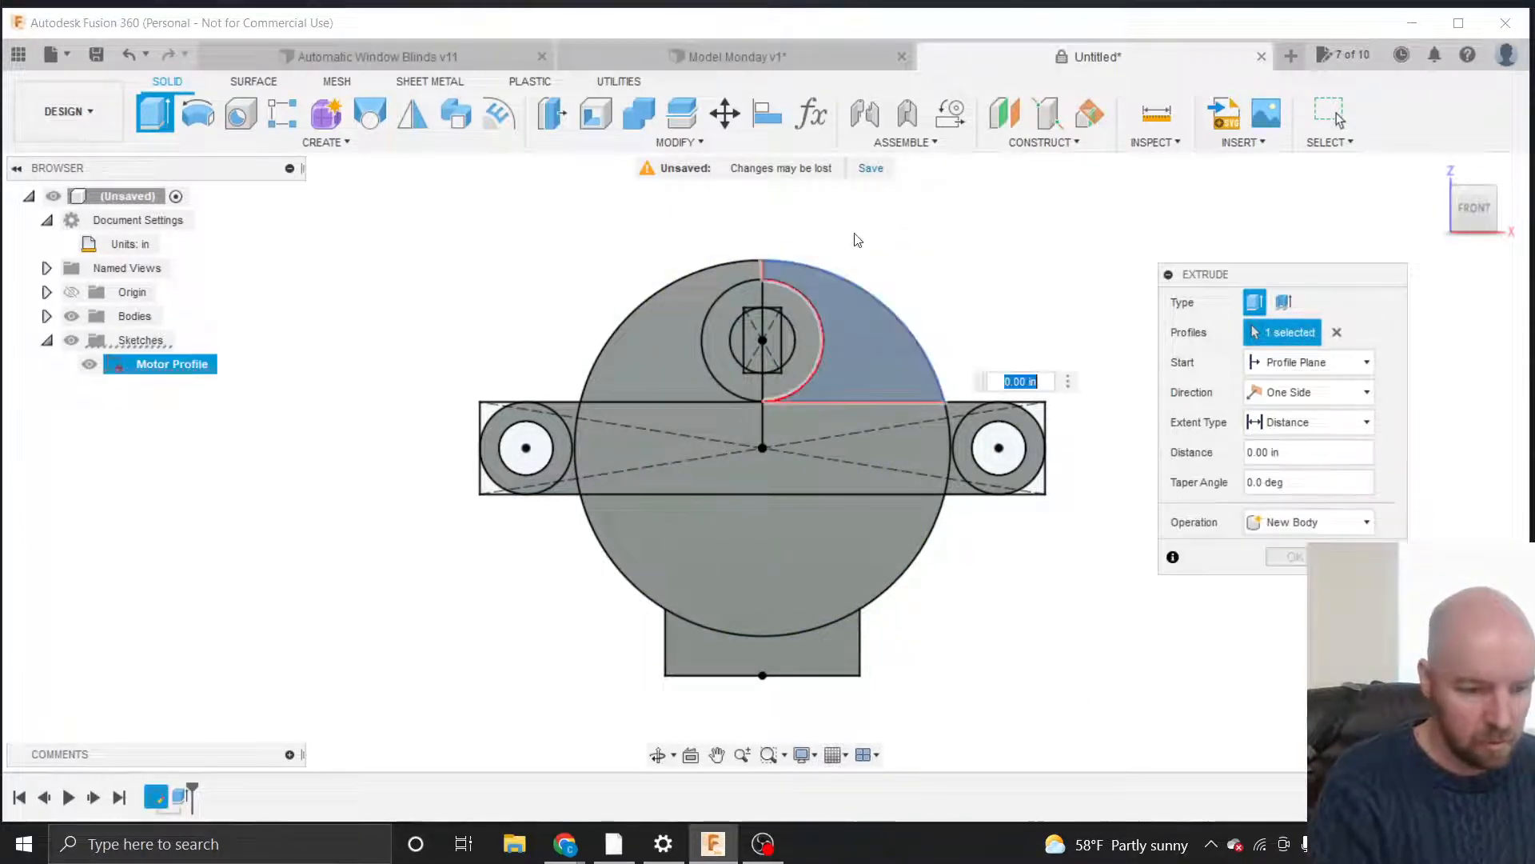
{"action": "mouse_move", "coordinate": [856, 239]}
{"action": "left_mouse_down"}
{"action": "mouse_move", "coordinate": [640, 503]}
{"action": "mouse_move", "coordinate": [638, 634]}
{"action": "left_mouse_up"}
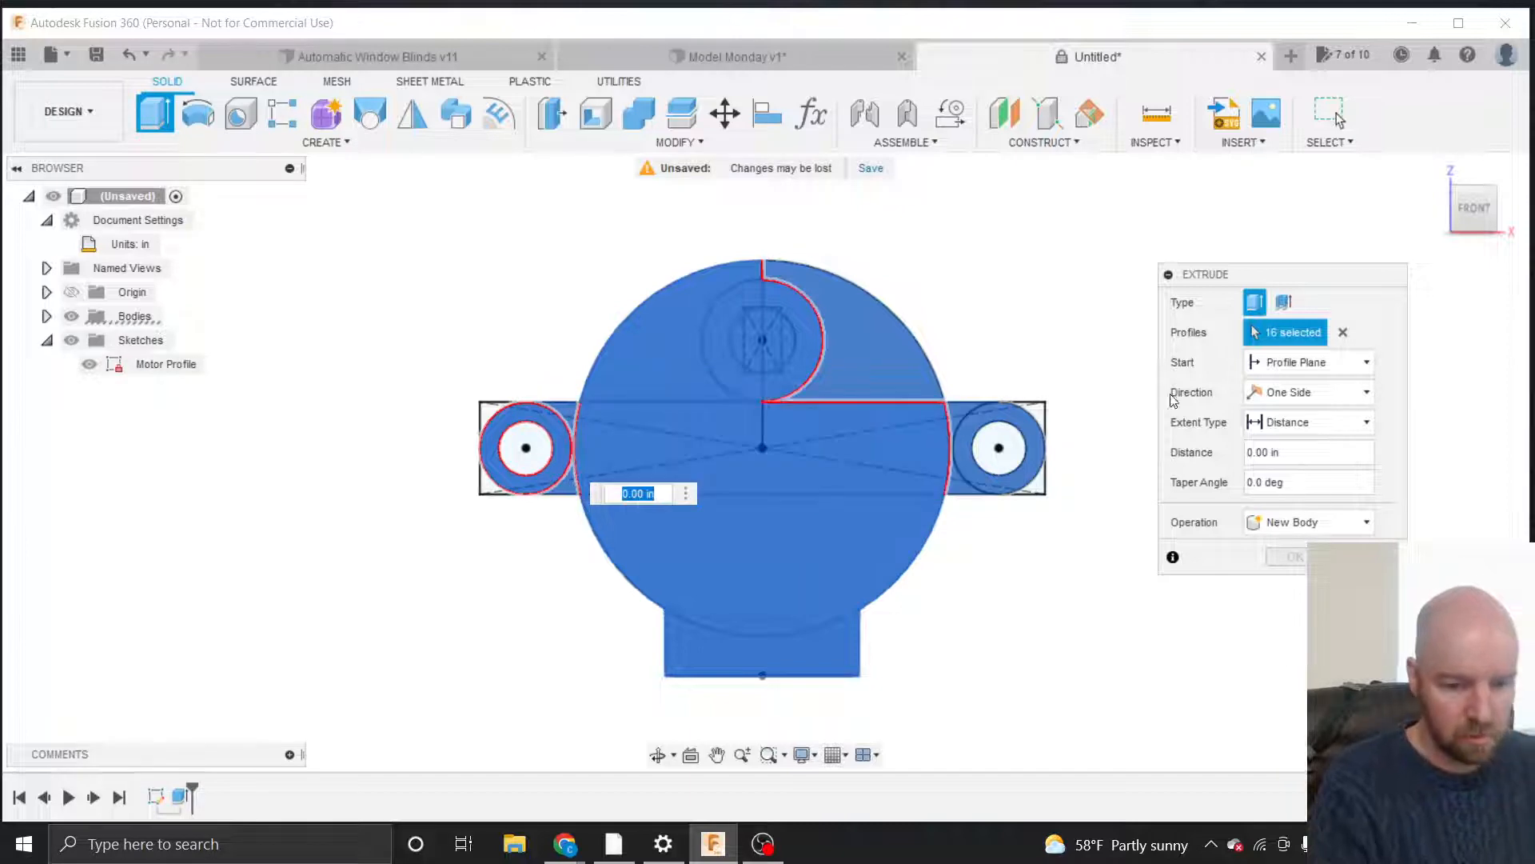
{"action": "left_click", "coordinate": [1342, 332]}
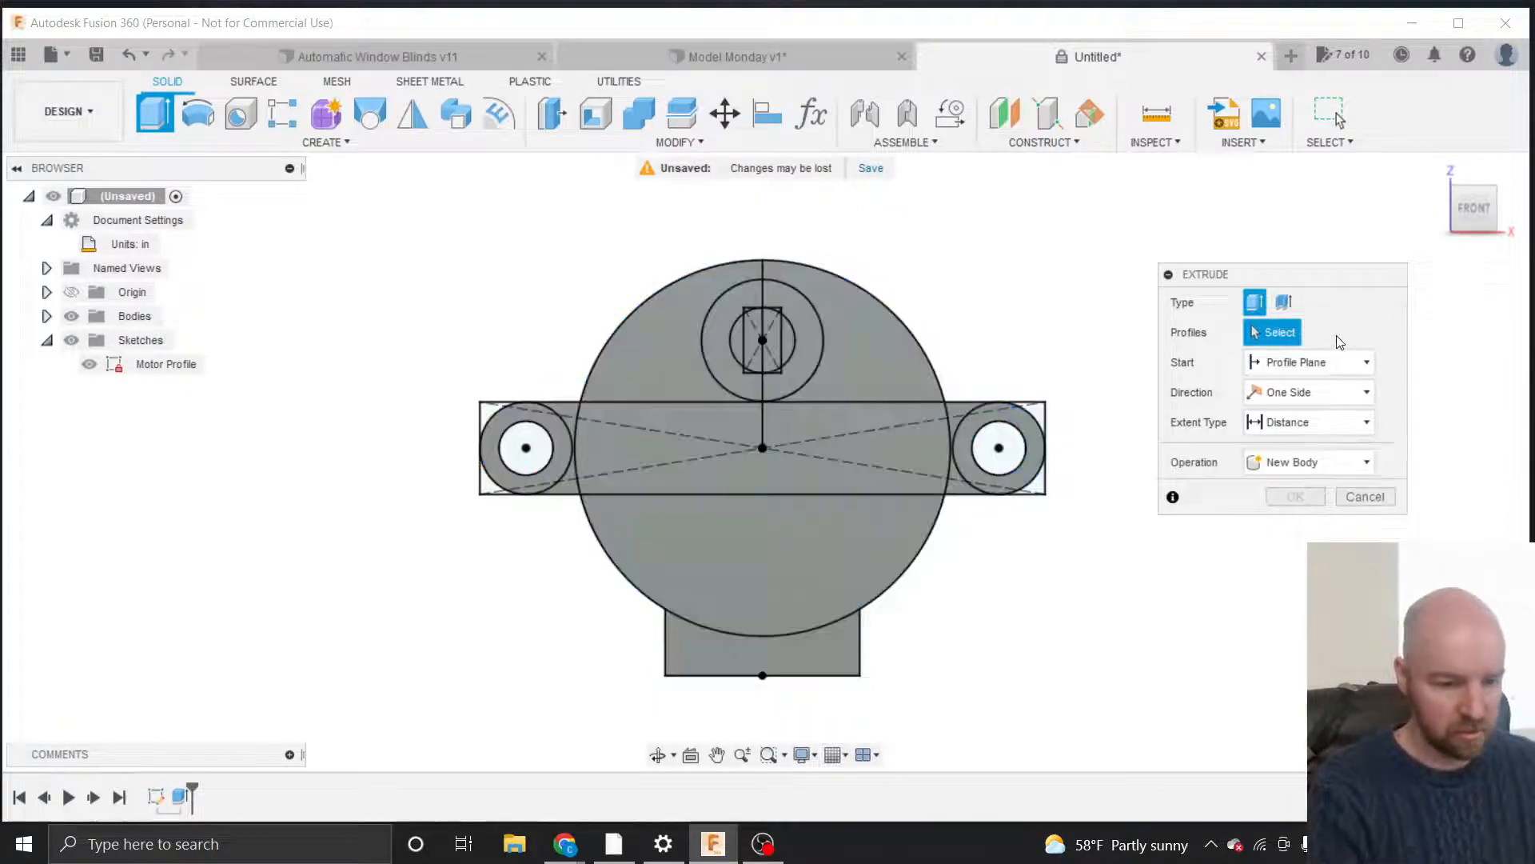
Select the right-half regions of the upper motor circle, the concentric shaft circles and the shaft rectangle as extrude profiles.
{"action": "left_click", "coordinate": [862, 330]}
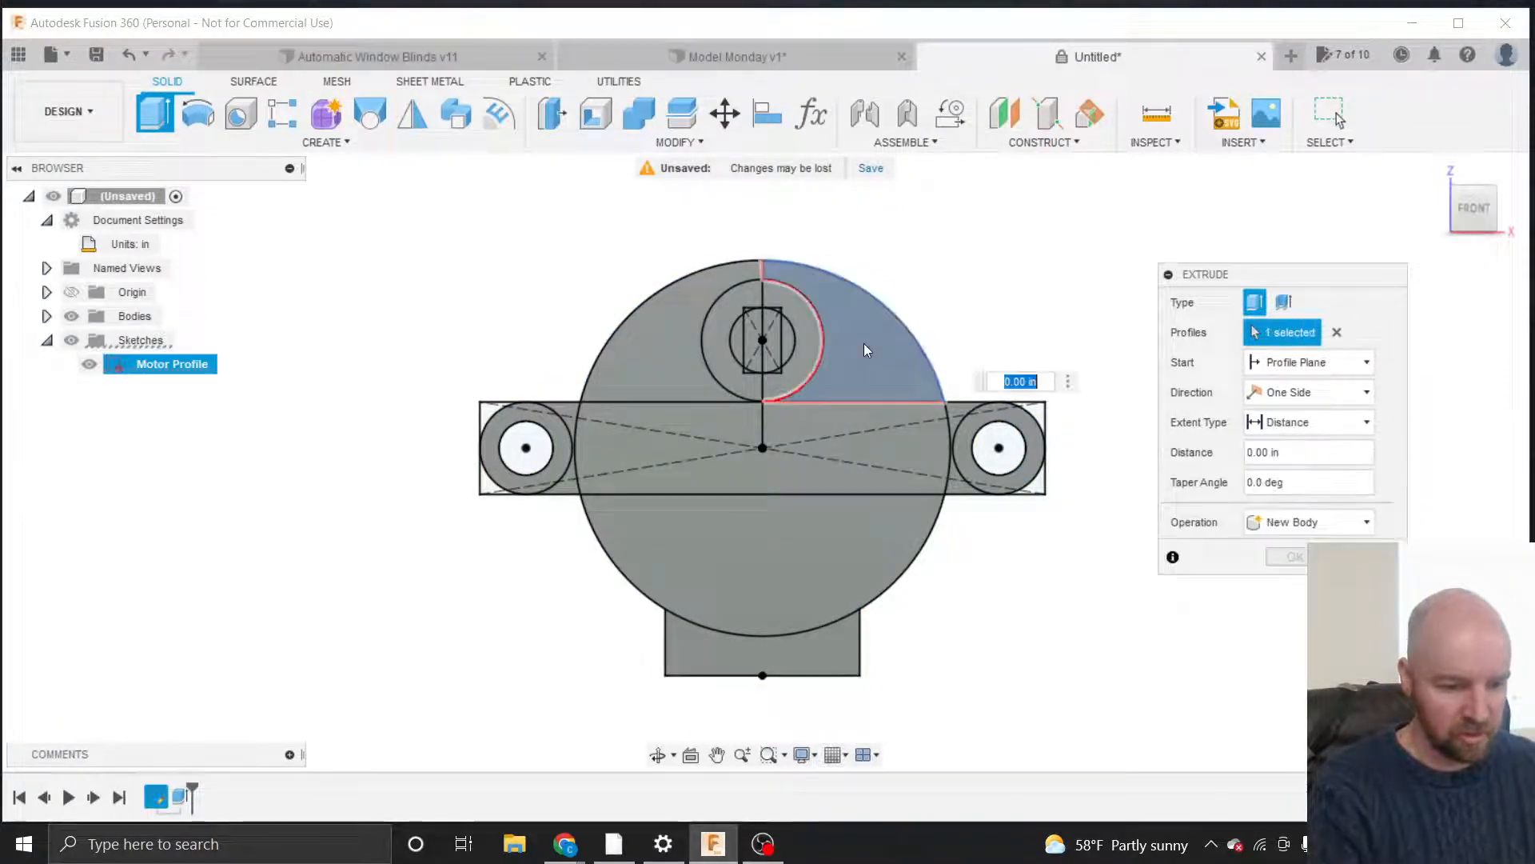
{"action": "left_click", "coordinate": [799, 335]}
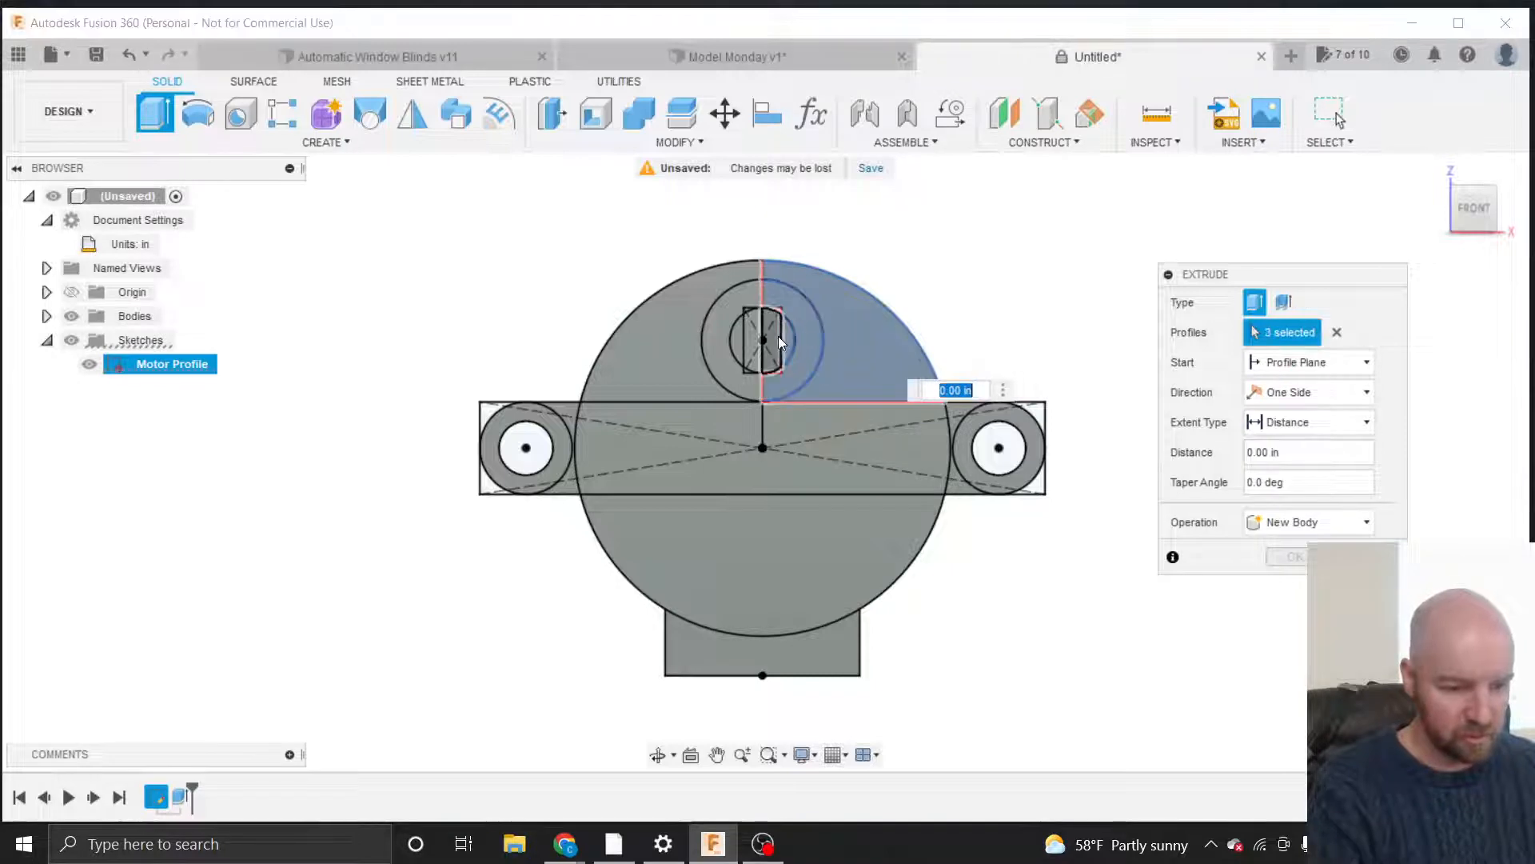
{"action": "scroll", "coordinate": [776, 334], "scroll_direction": "down", "scroll_amount": 5}
{"action": "left_click", "coordinate": [784, 246]}
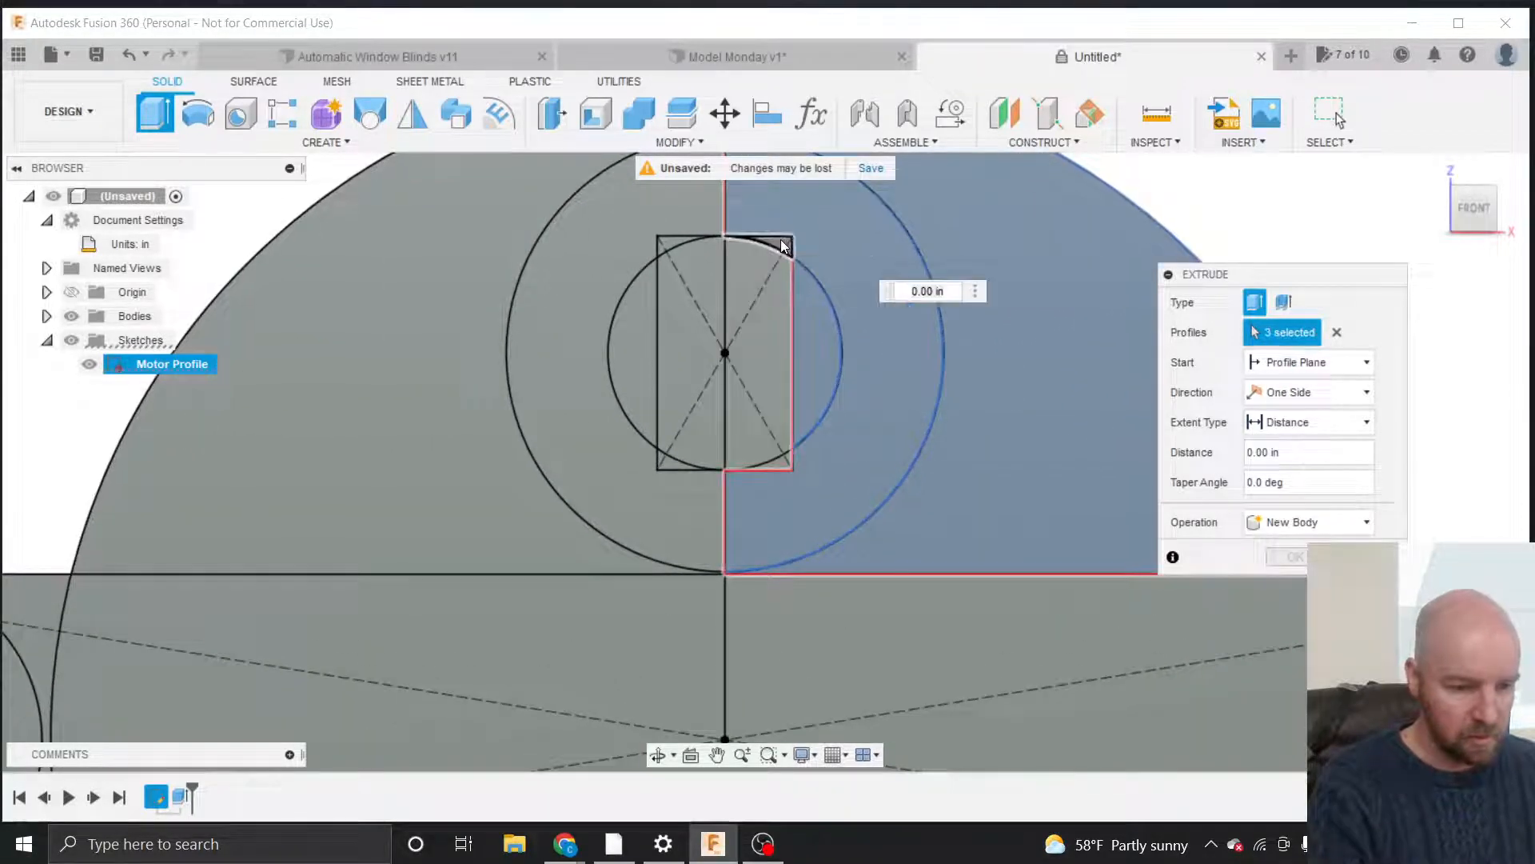
{"action": "left_click", "coordinate": [774, 266]}
{"action": "right_click", "coordinate": [774, 265]}
{"action": "left_click", "coordinate": [760, 280]}
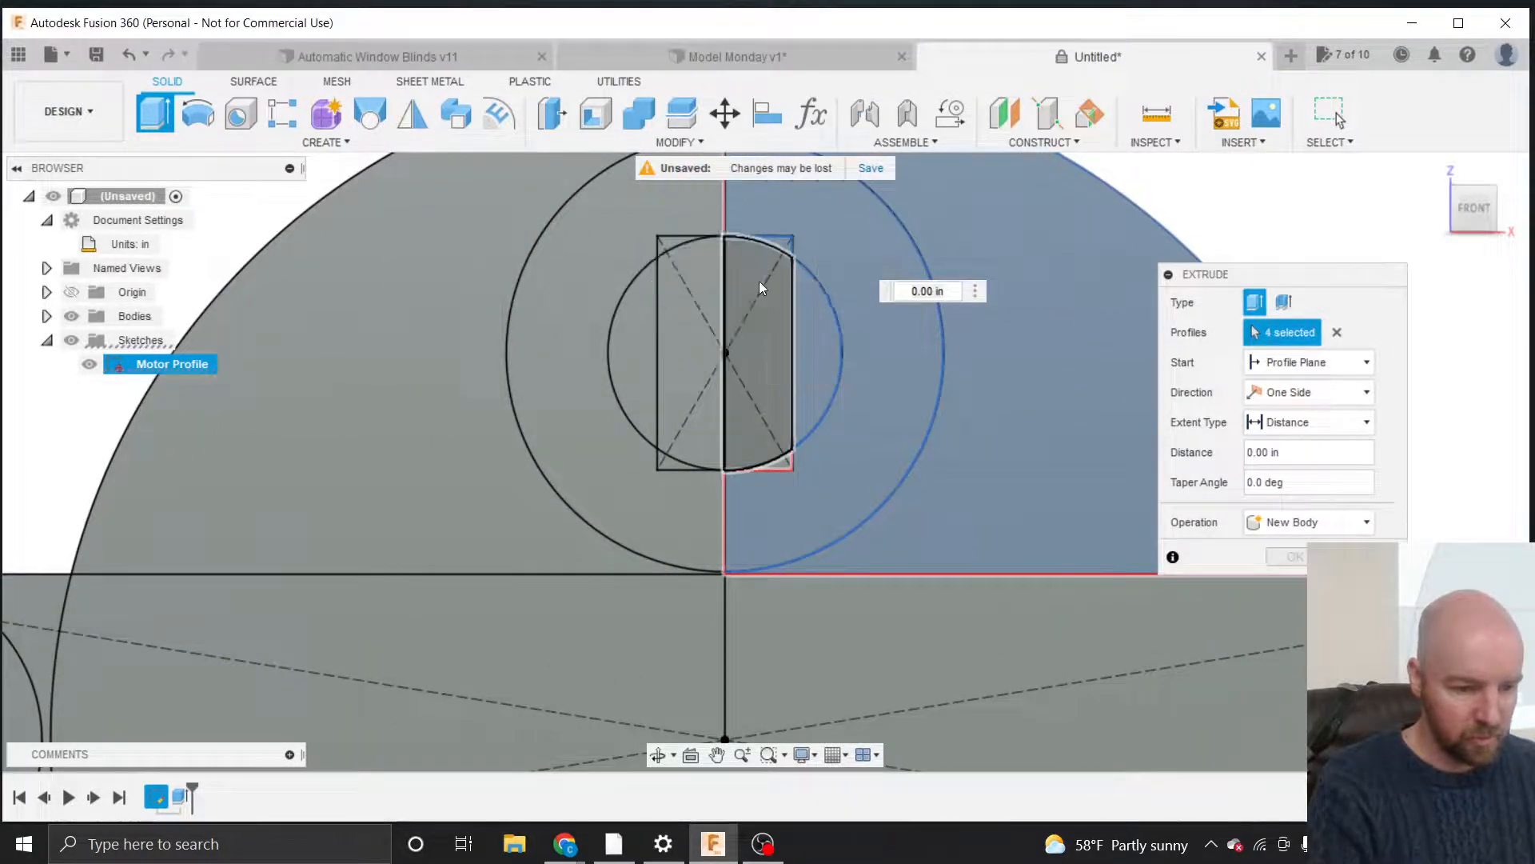
{"action": "left_click", "coordinate": [749, 268]}
Add the left-half regions of the shaft circles and rectangle, plus the two small lower rectangle corners, to the extrude profiles.
{"action": "left_click", "coordinate": [669, 241]}
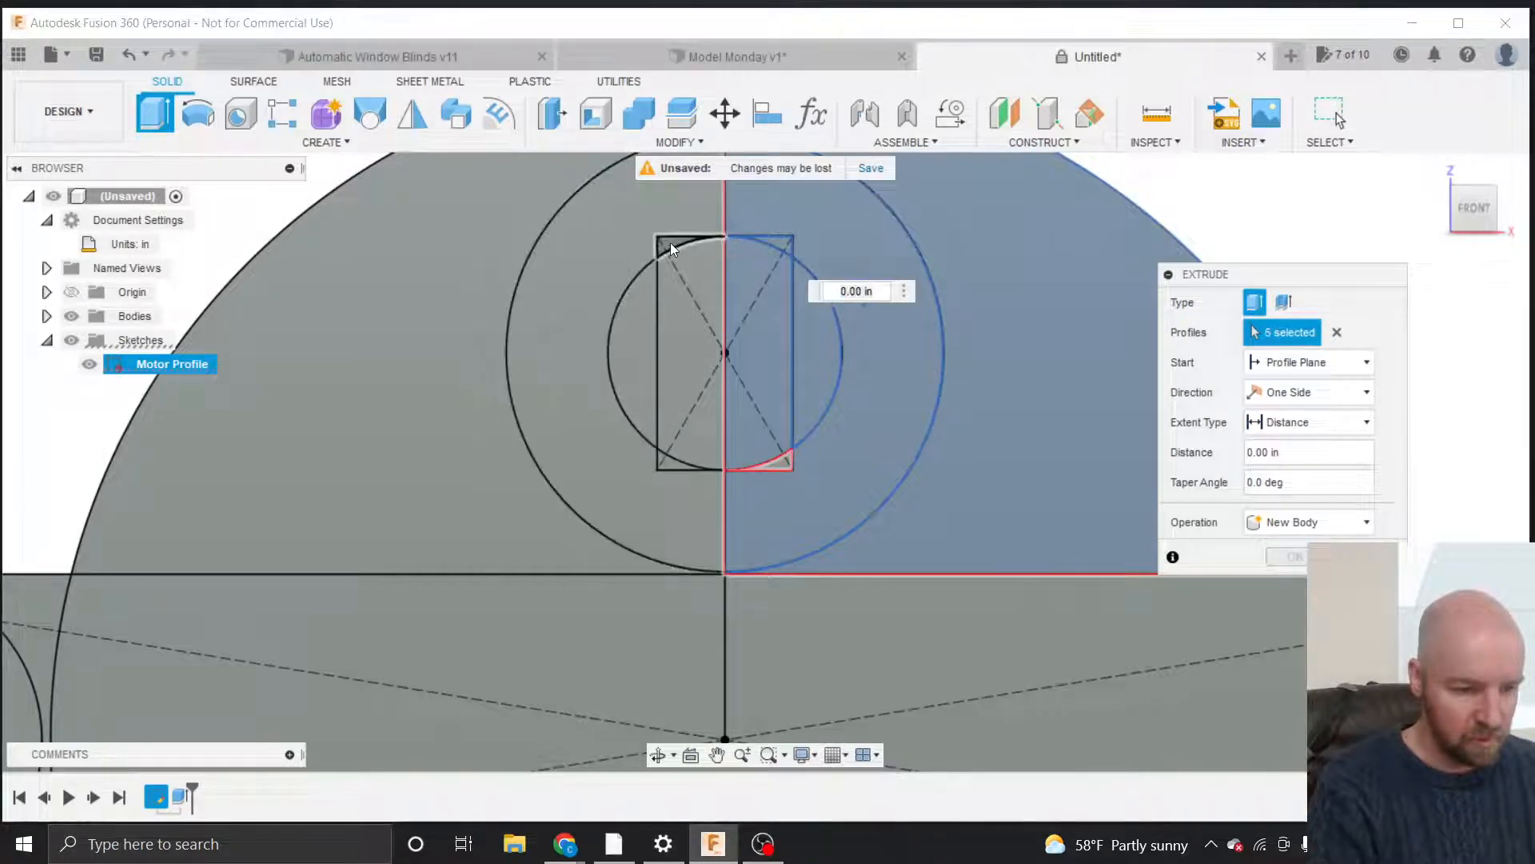
{"action": "left_click", "coordinate": [684, 288]}
{"action": "left_click", "coordinate": [646, 318]}
{"action": "left_click", "coordinate": [607, 263]}
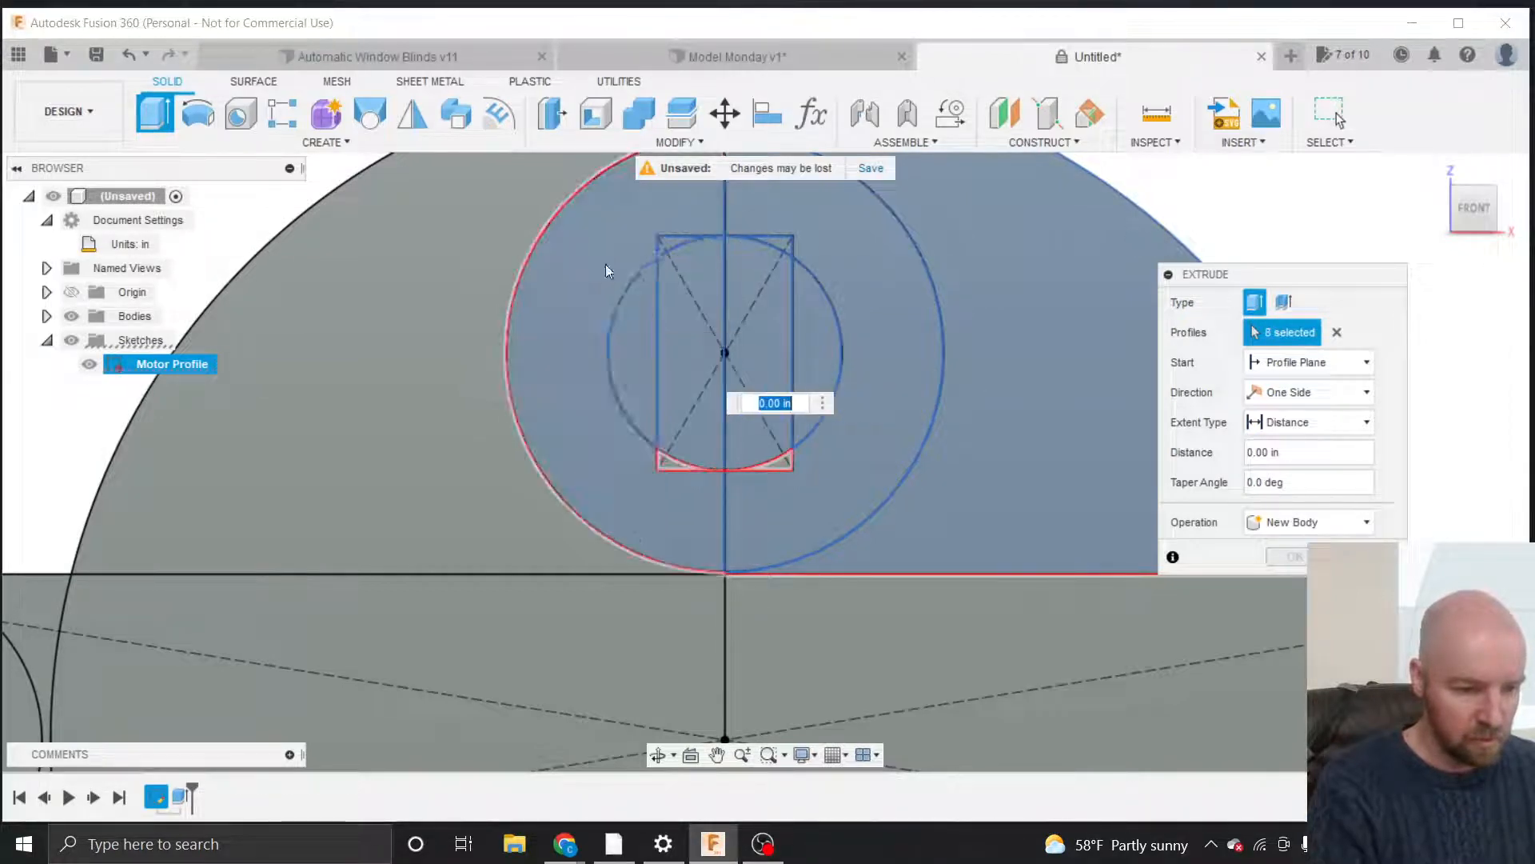
{"action": "left_click", "coordinate": [670, 459]}
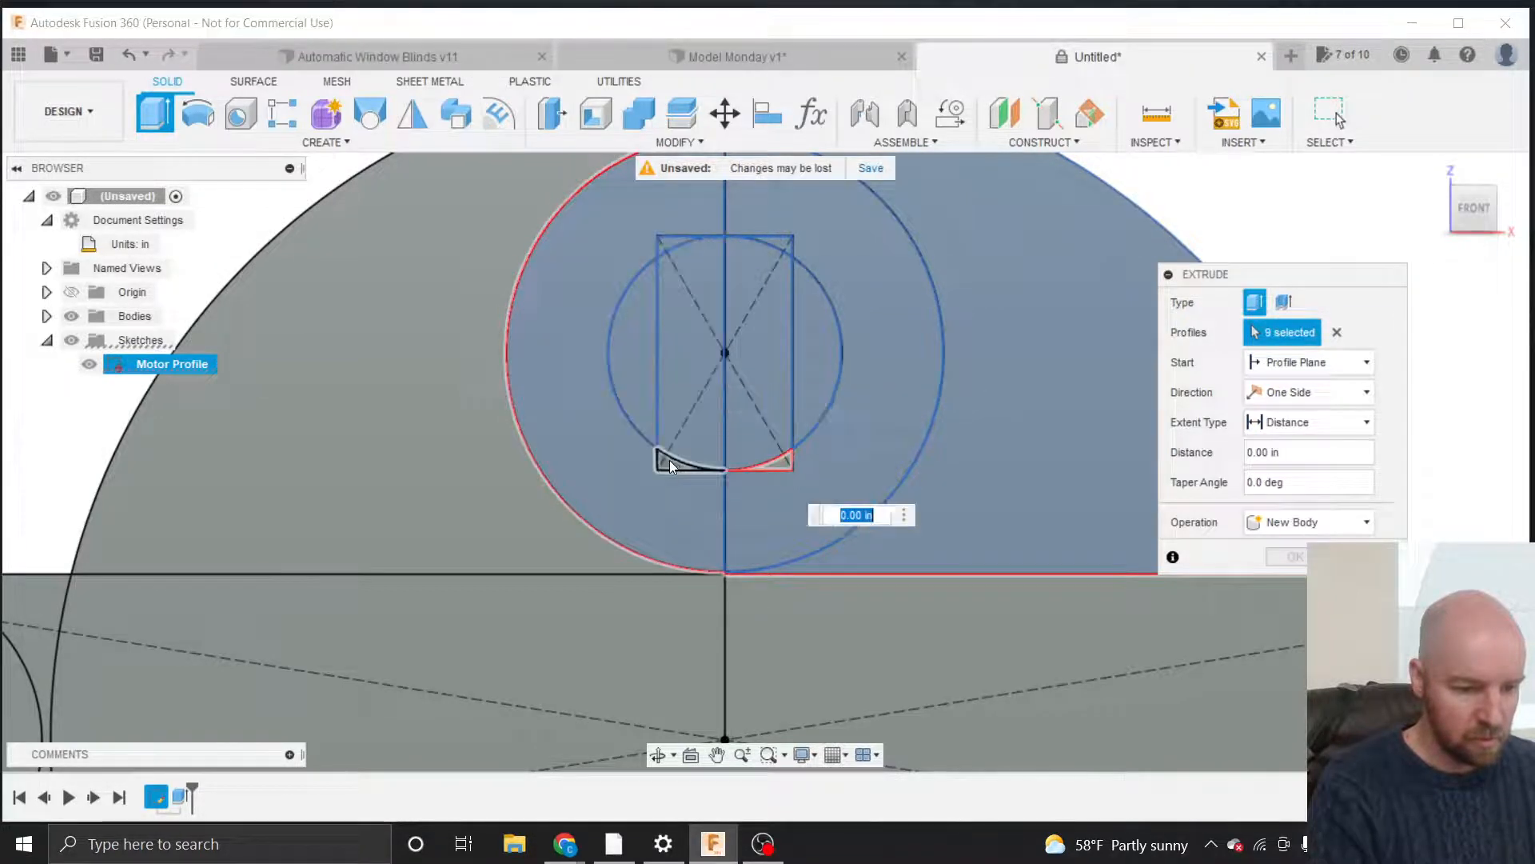
{"action": "left_click", "coordinate": [766, 469]}
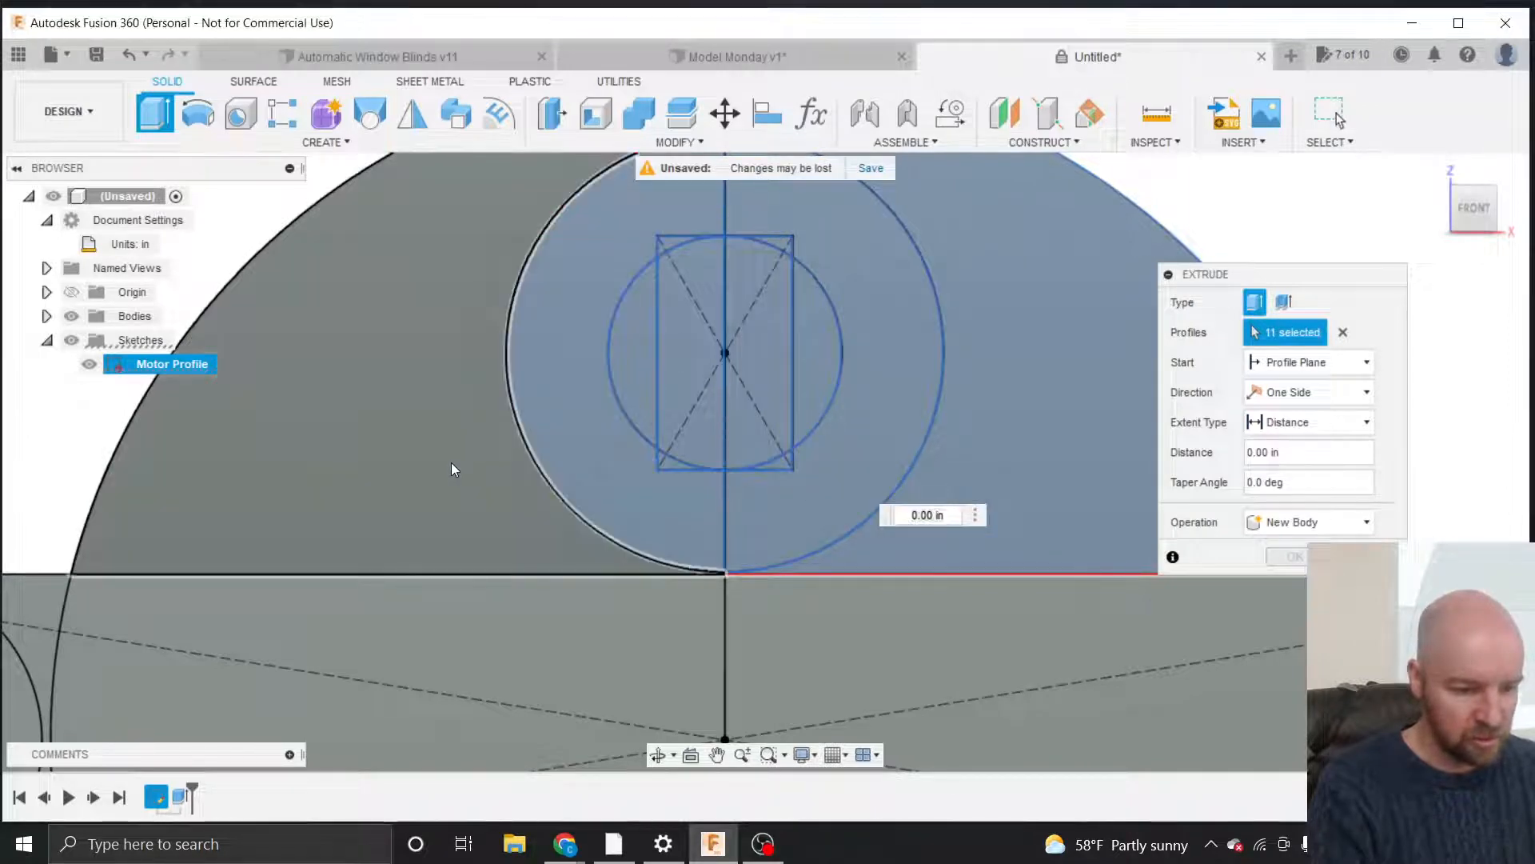
Add the motor circle's upper-left, middle band and lower regions, plus the missed lower corner of the shaft rectangle, to the extrude profiles.
{"action": "left_click", "coordinate": [451, 462]}
{"action": "scroll", "coordinate": [535, 333], "scroll_direction": "down", "scroll_amount": 5}
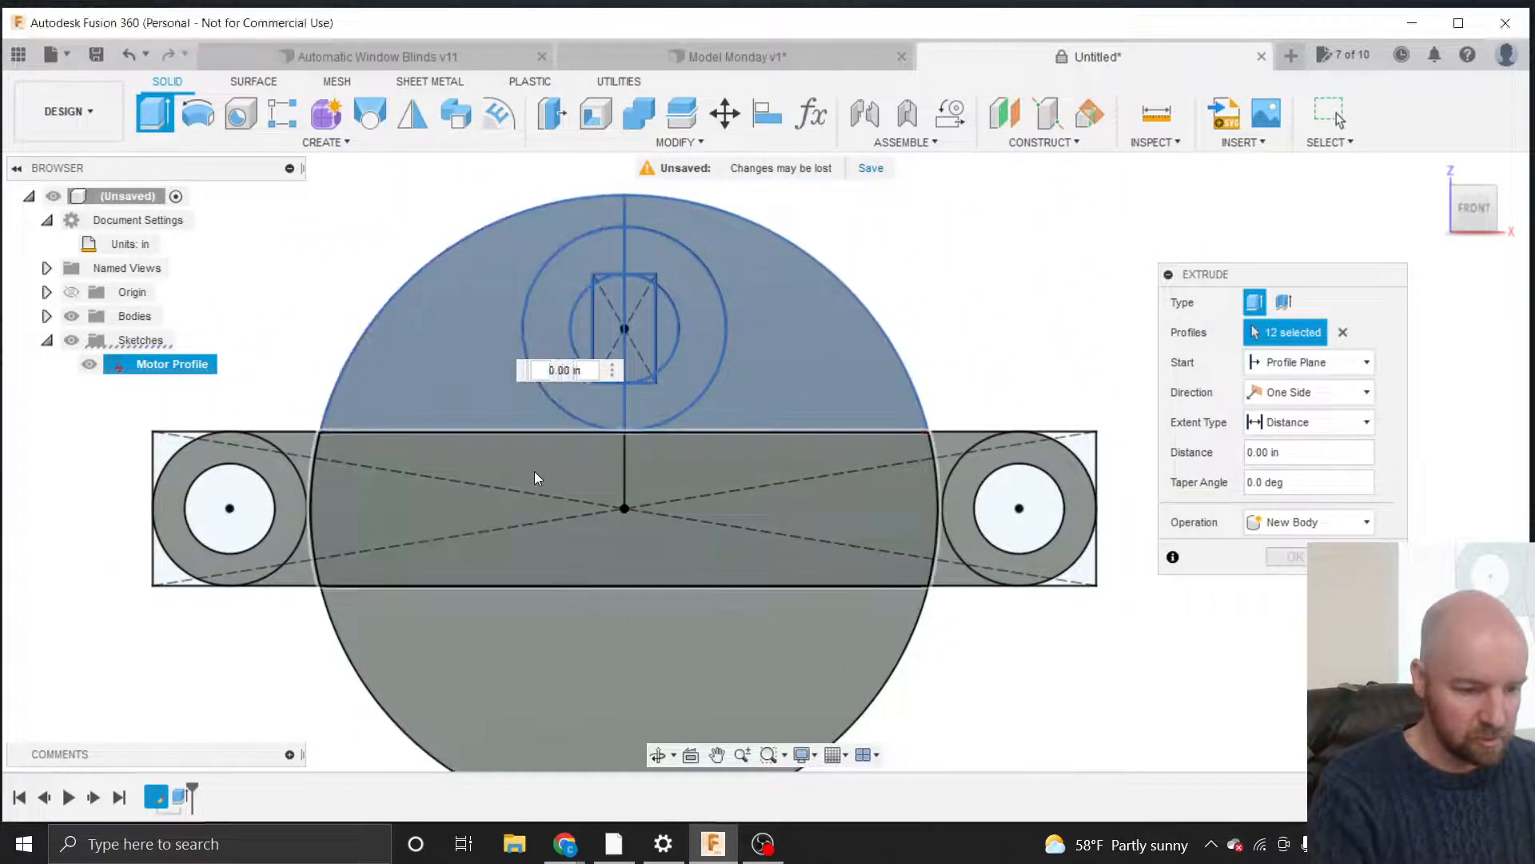
{"action": "left_click", "coordinate": [536, 476]}
{"action": "left_click", "coordinate": [602, 632]}
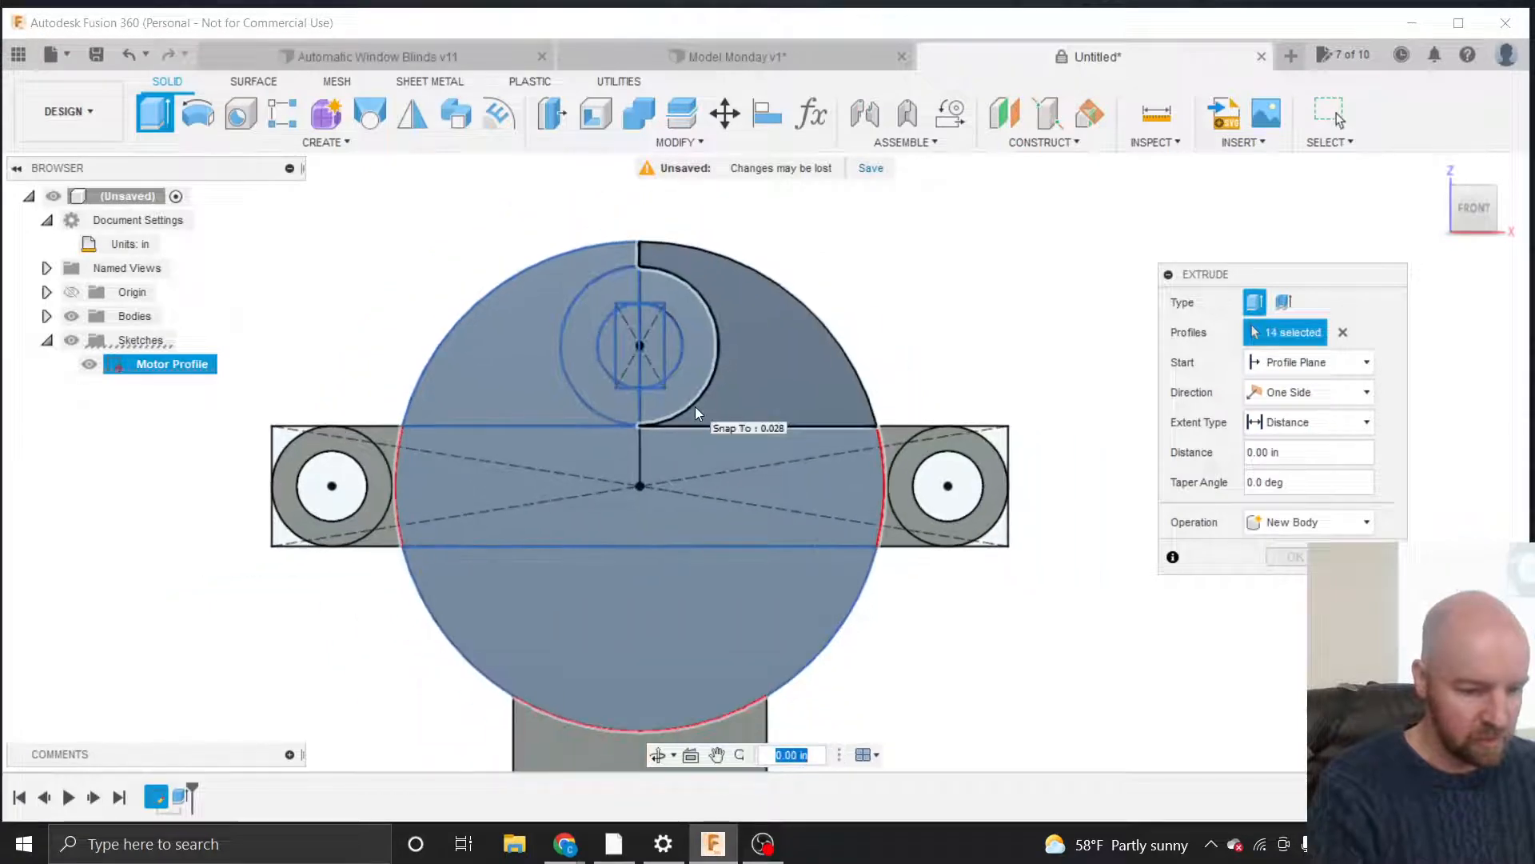
{"action": "scroll", "coordinate": [651, 357], "scroll_direction": "up", "scroll_amount": 5}
{"action": "left_click", "coordinate": [651, 357]}
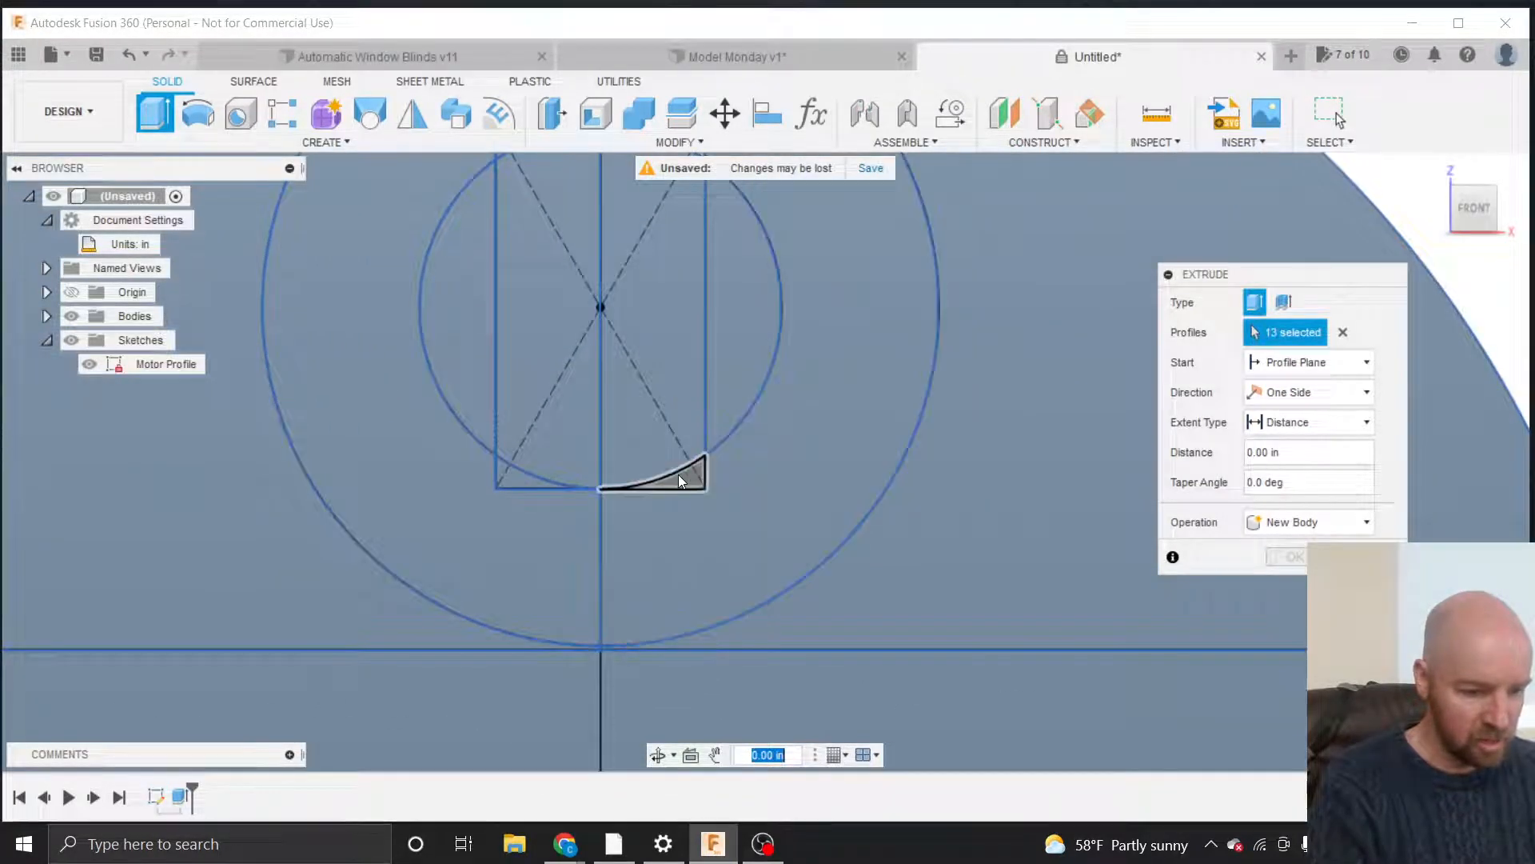
{"action": "left_click", "coordinate": [680, 475]}
{"action": "scroll", "coordinate": [753, 480], "scroll_direction": "down", "scroll_amount": 5}
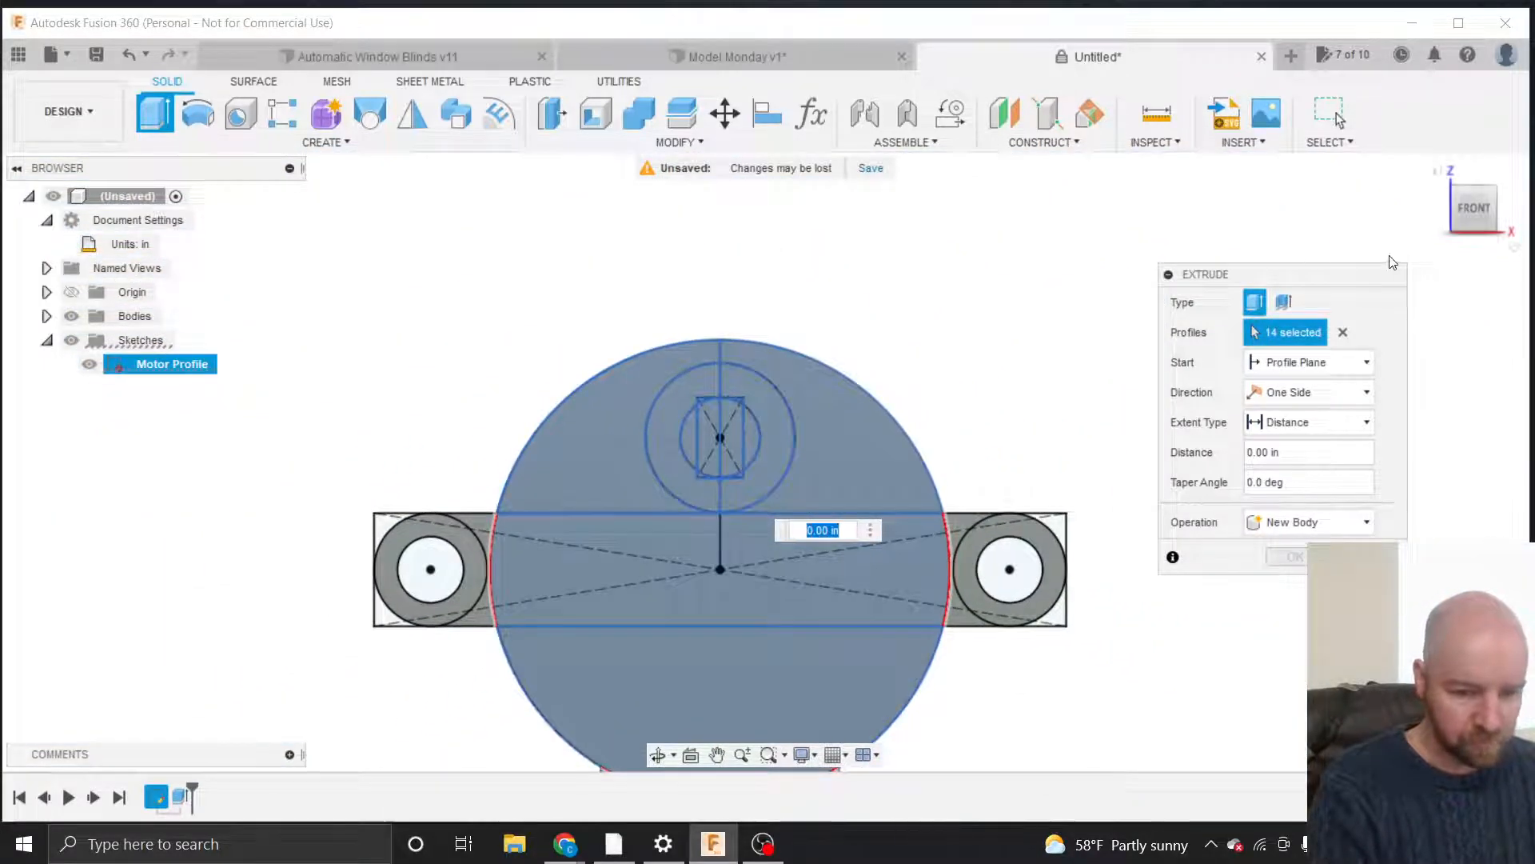
Set the motor circle extrusion to 0.756 in towards the back and join it to the existing body.
{"action": "left_click", "coordinate": [1453, 218]}
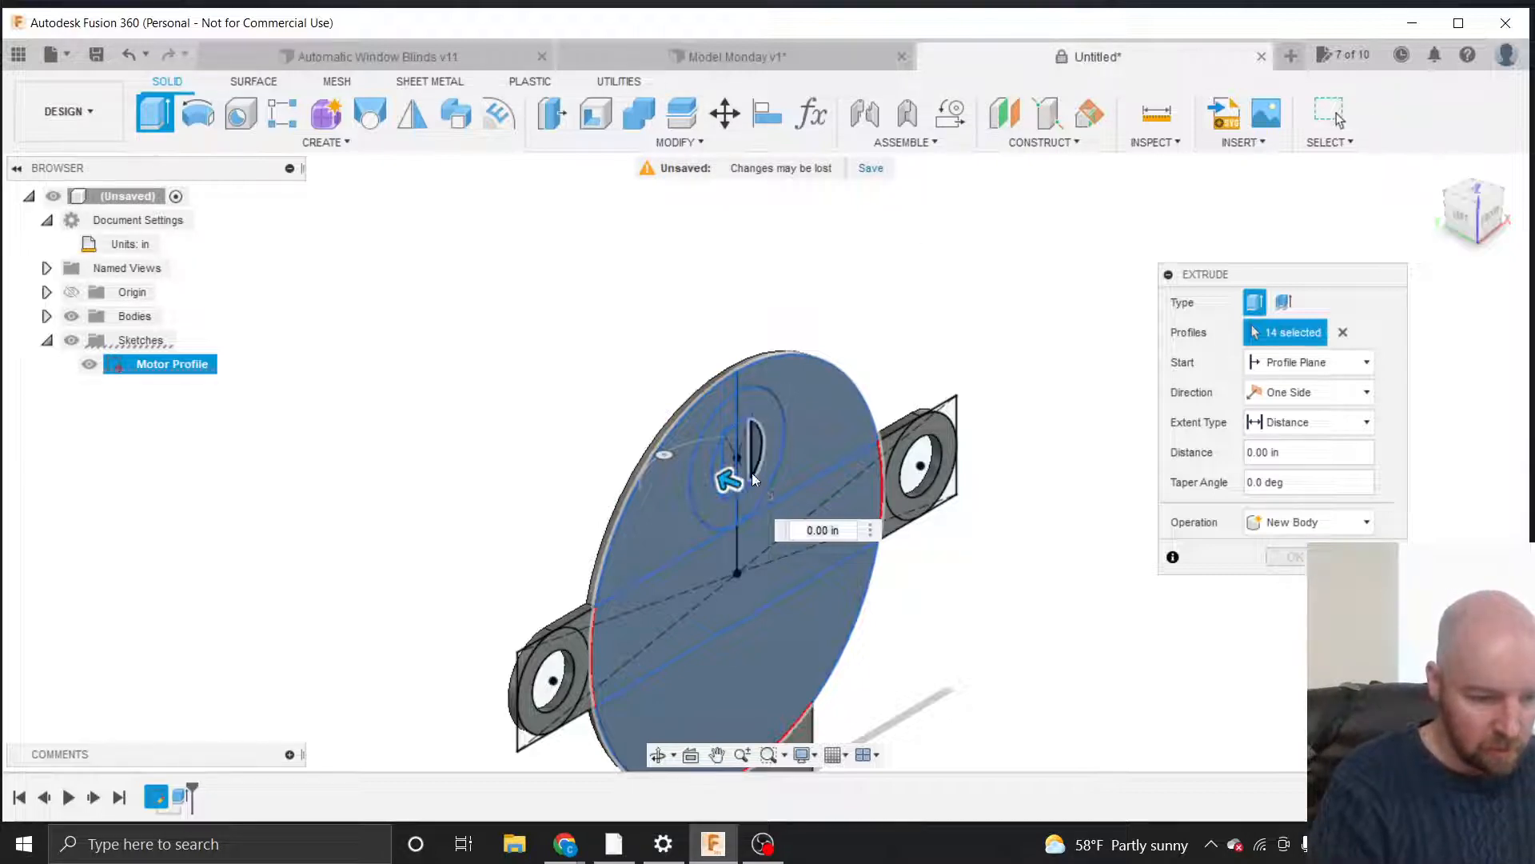
{"action": "left_click_drag", "start_coordinate": [733, 480], "coordinate": [698, 468]}
{"action": "type", "text": ".756"}
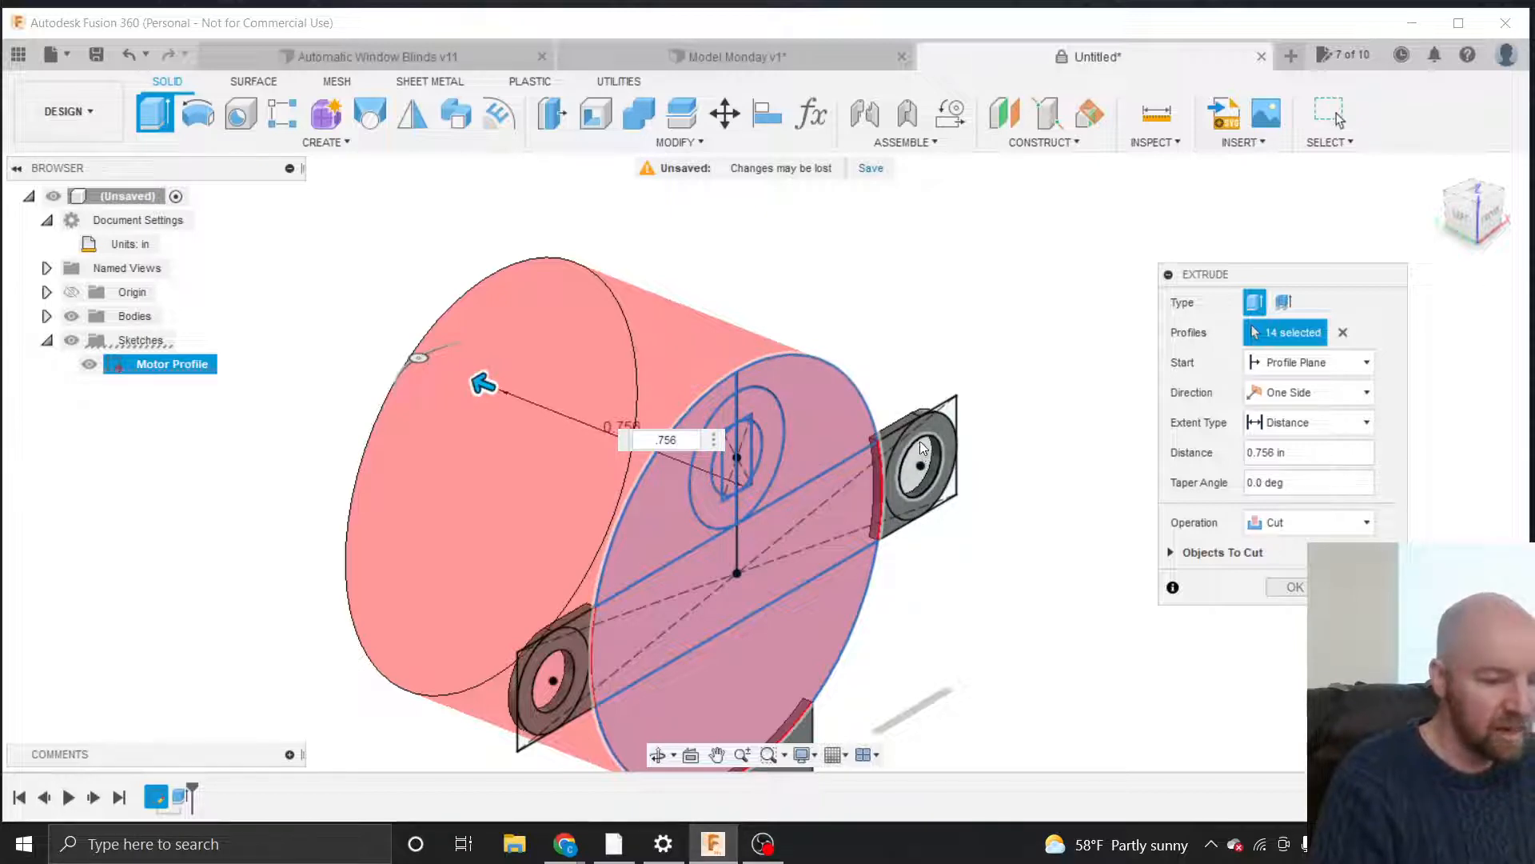
{"action": "left_click", "coordinate": [1320, 529]}
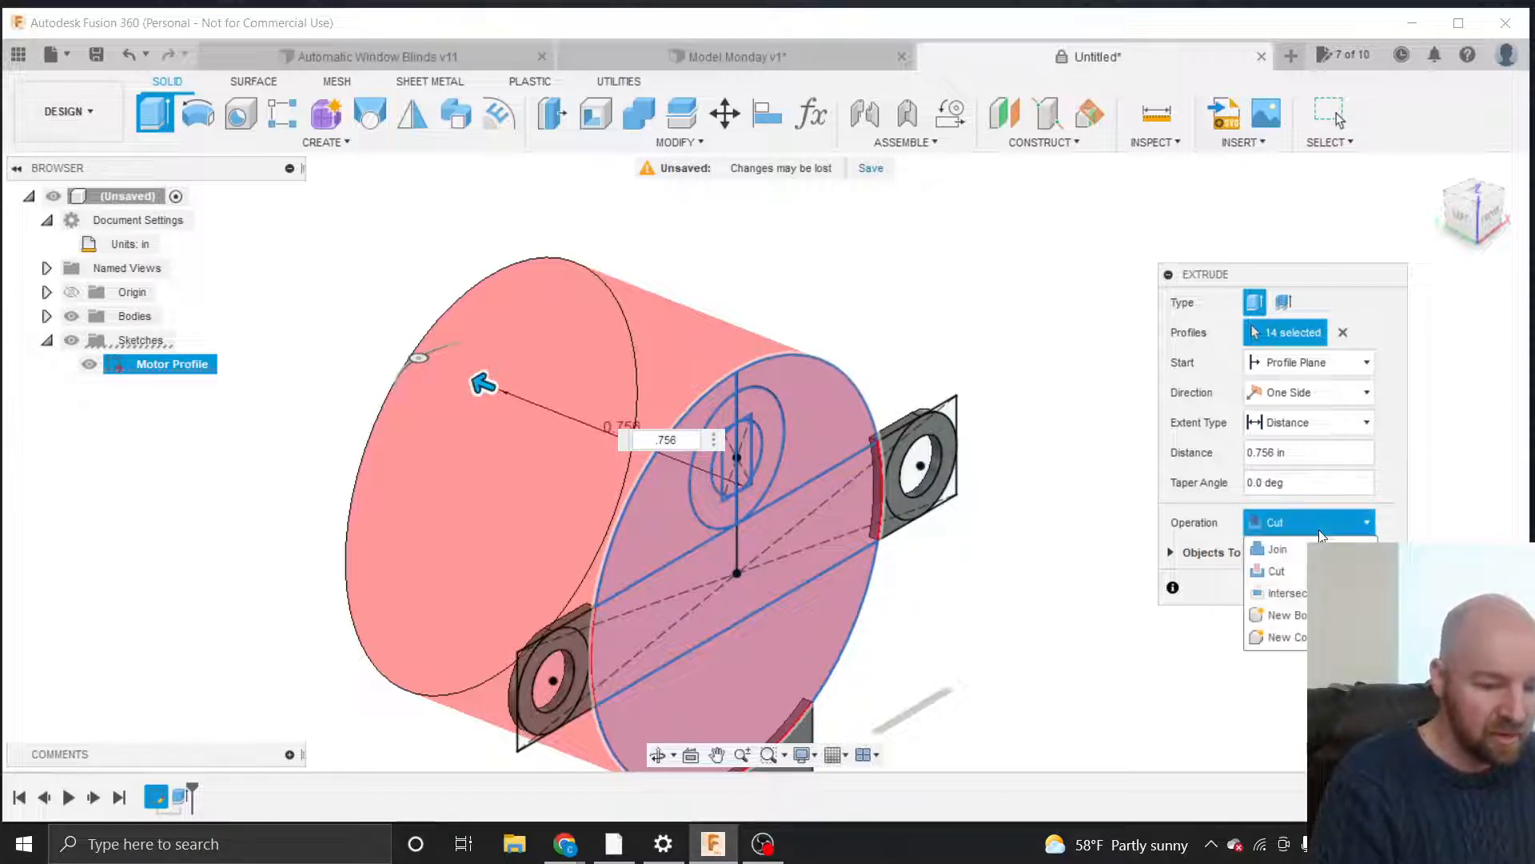
{"action": "left_click", "coordinate": [1278, 549]}
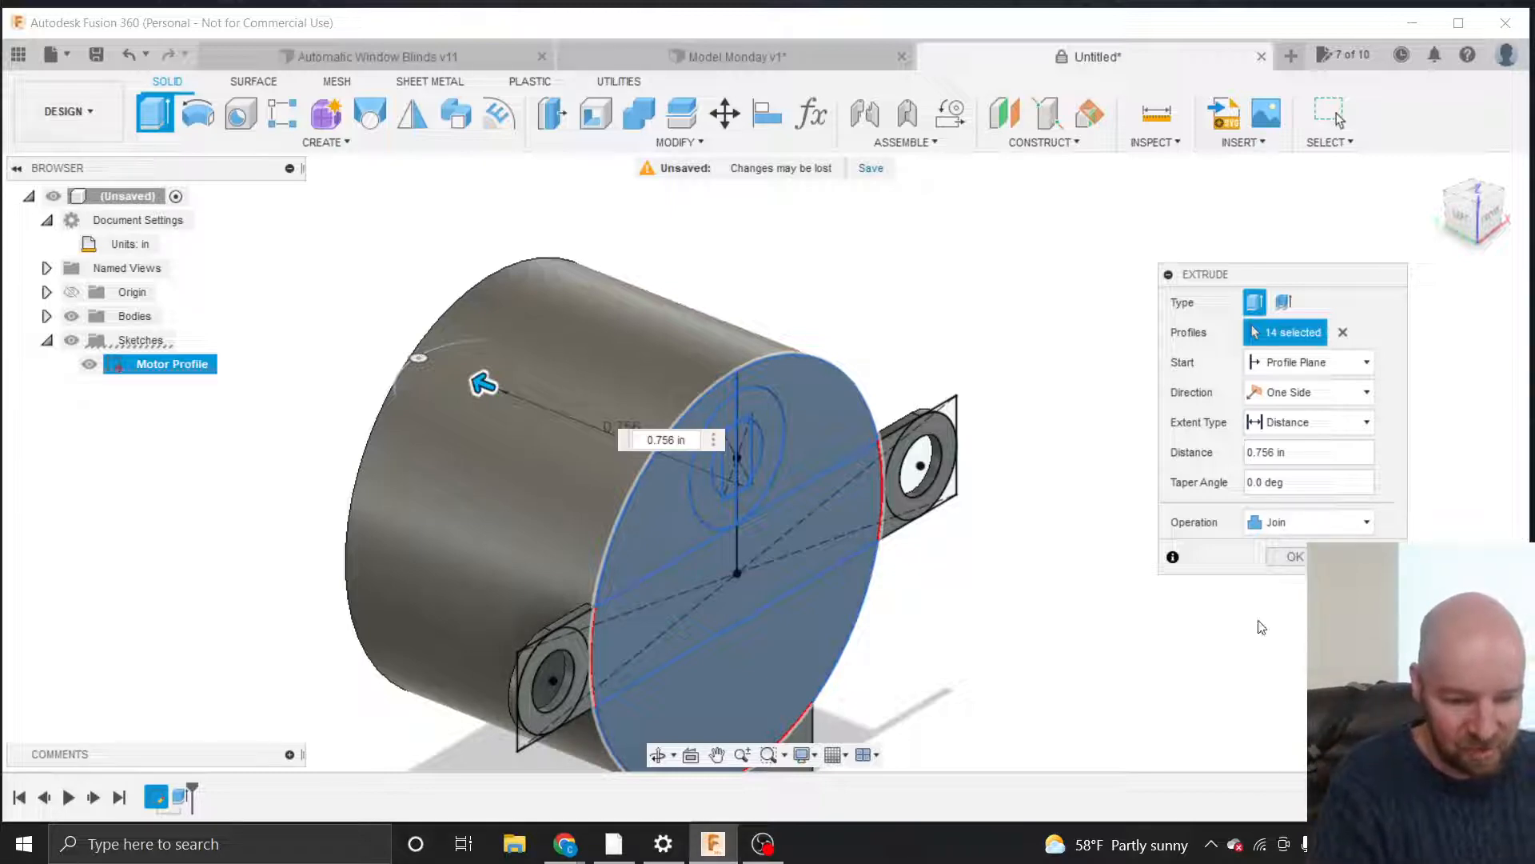
Give the motor body extrusion a taper angle of -0.10 deg and complete it.
{"action": "left_click", "coordinate": [1305, 490]}
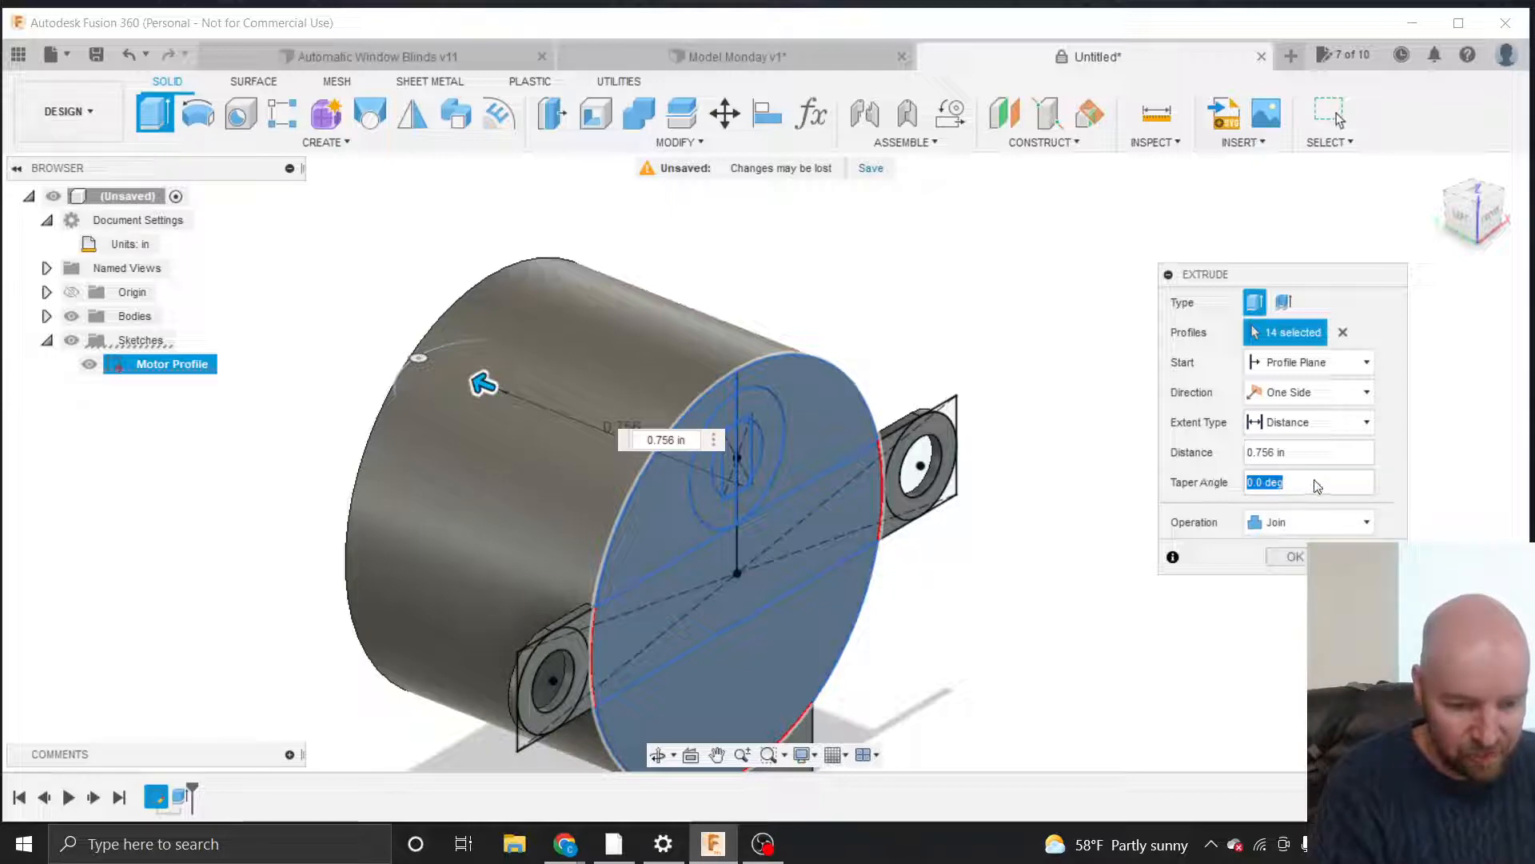
{"action": "left_click", "coordinate": [1259, 481]}
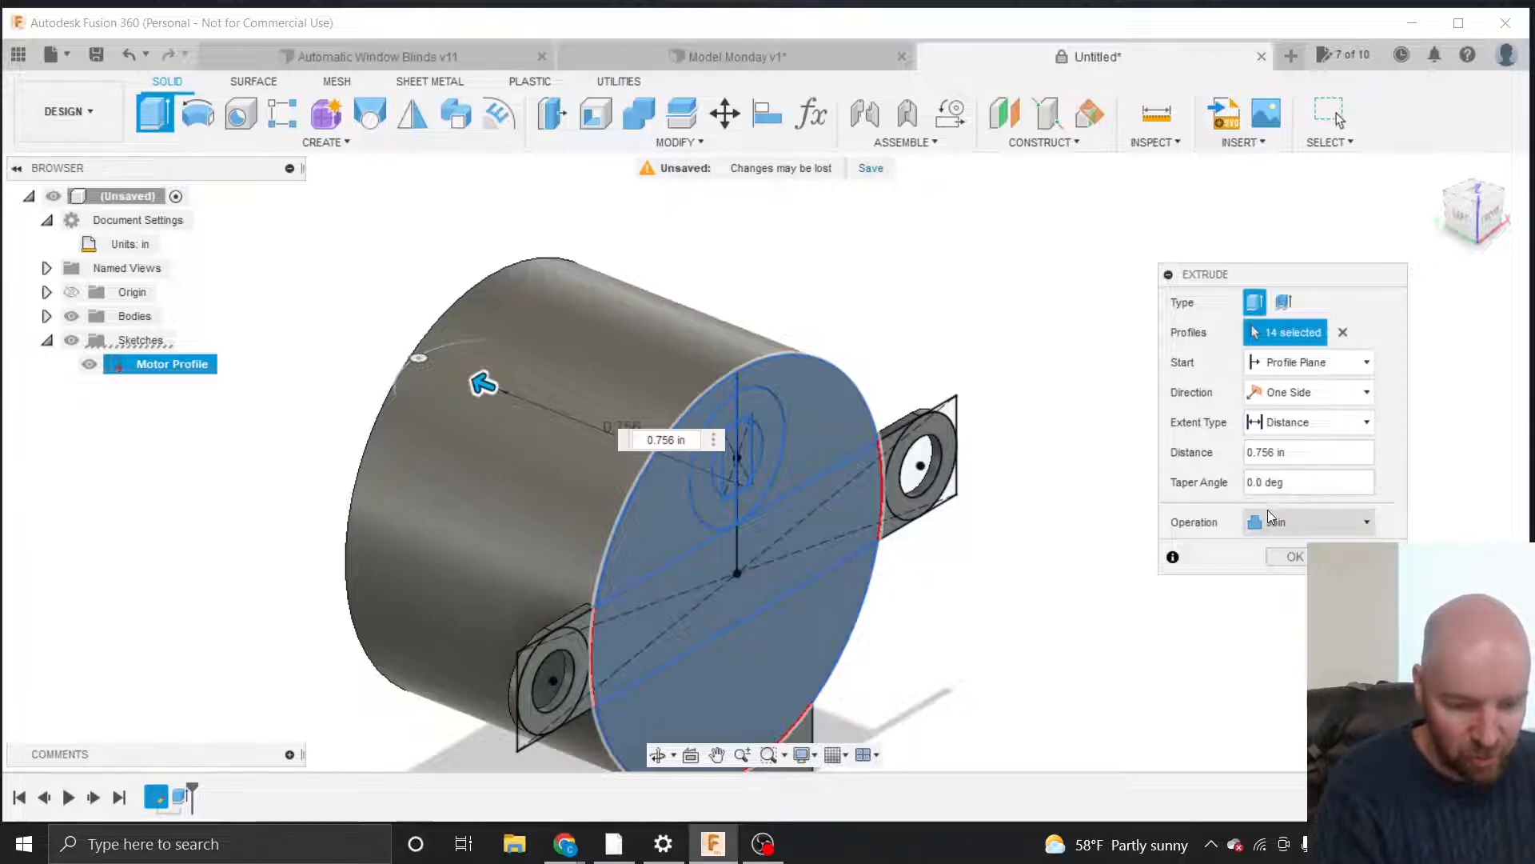
{"action": "type", "text": "1"}
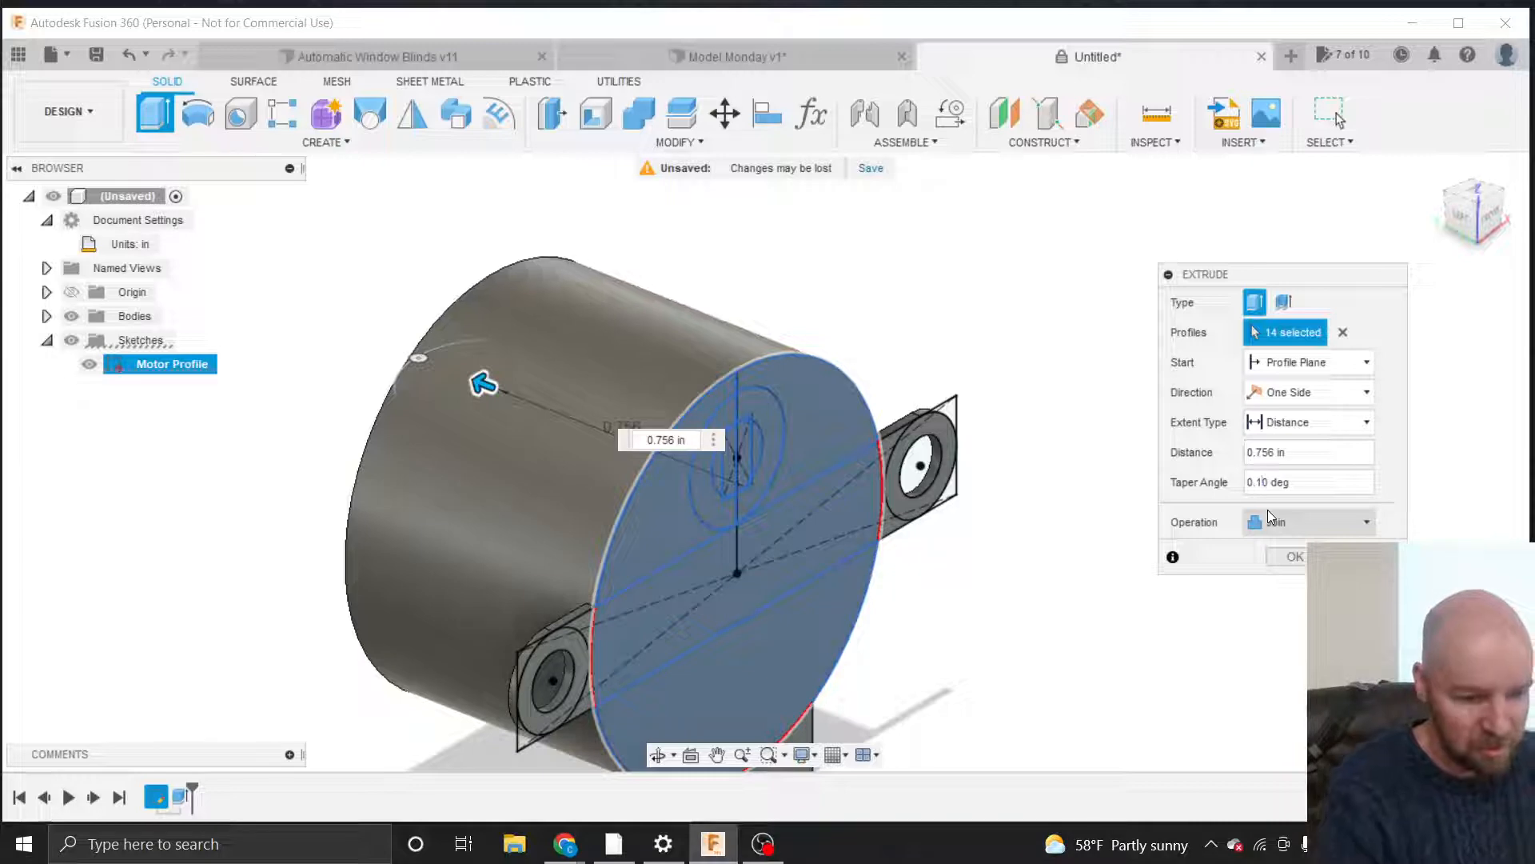
{"action": "key", "text": "Left"}
{"action": "key", "text": "Left"}
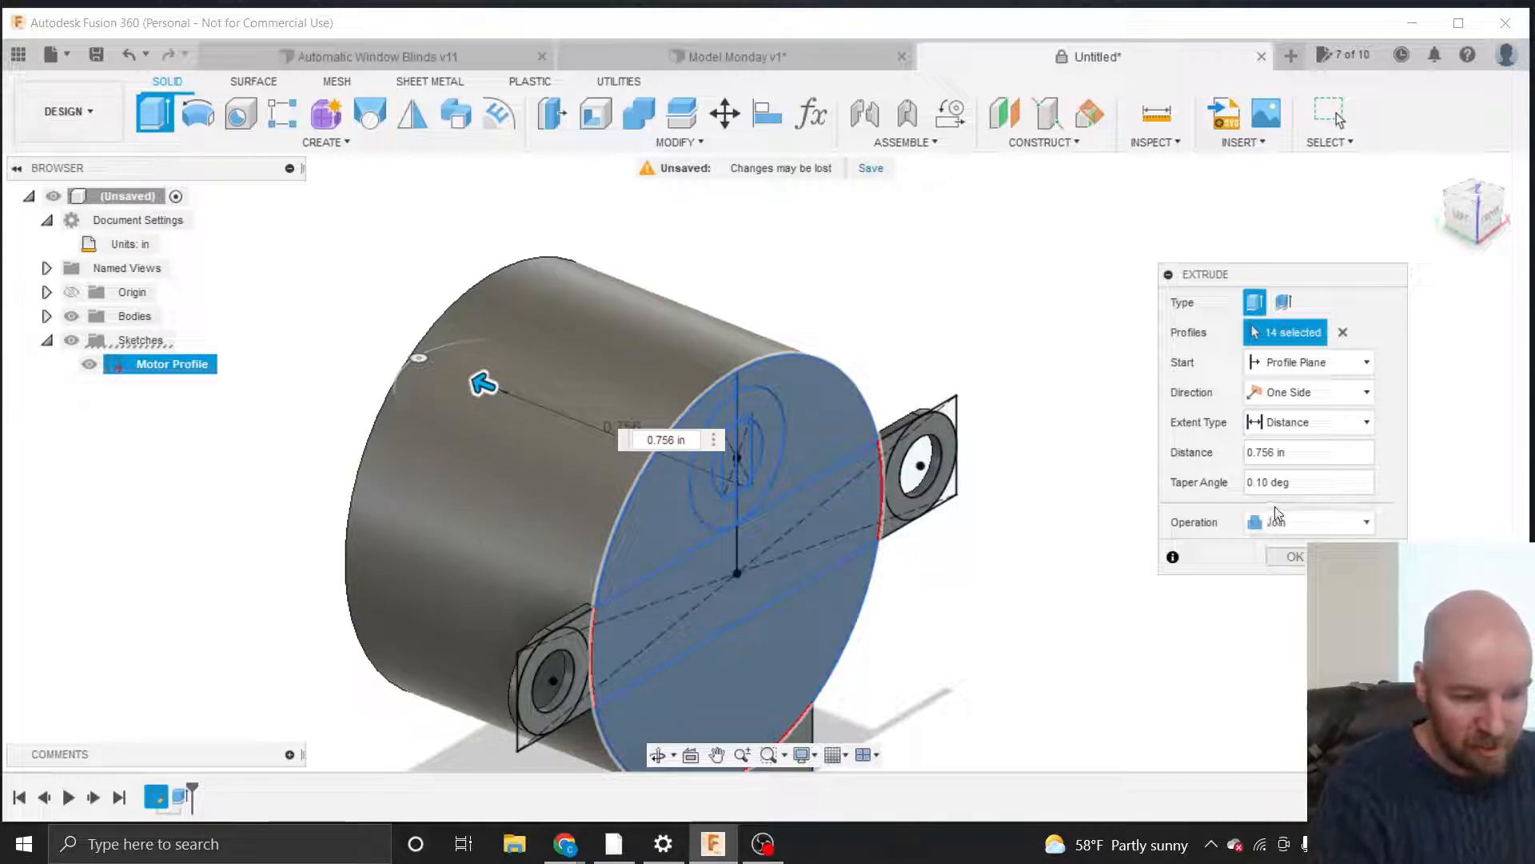
{"action": "type", "text": "-"}
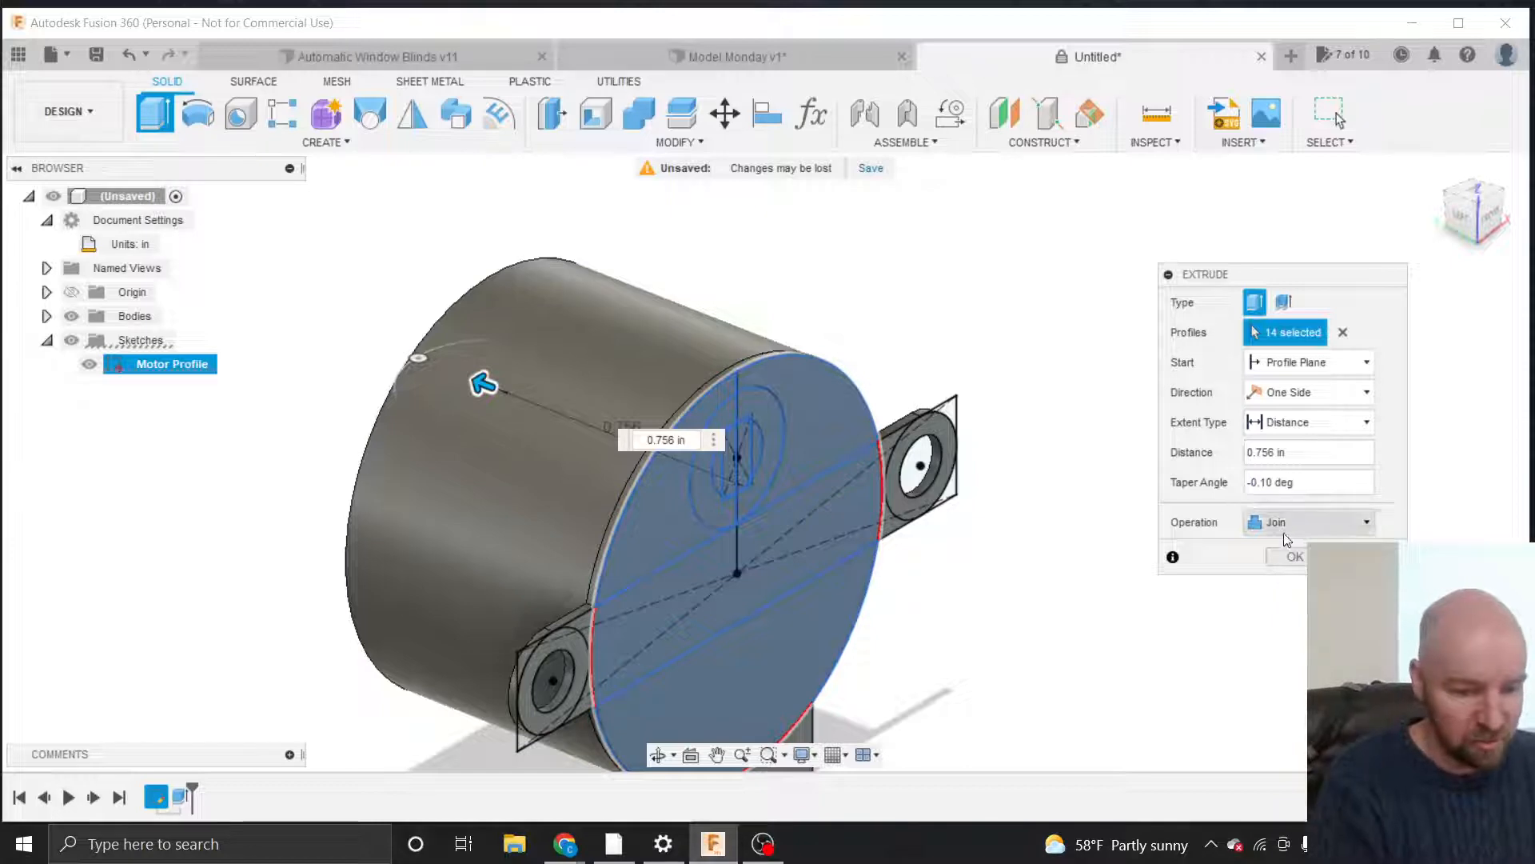
{"action": "left_click", "coordinate": [1300, 558]}
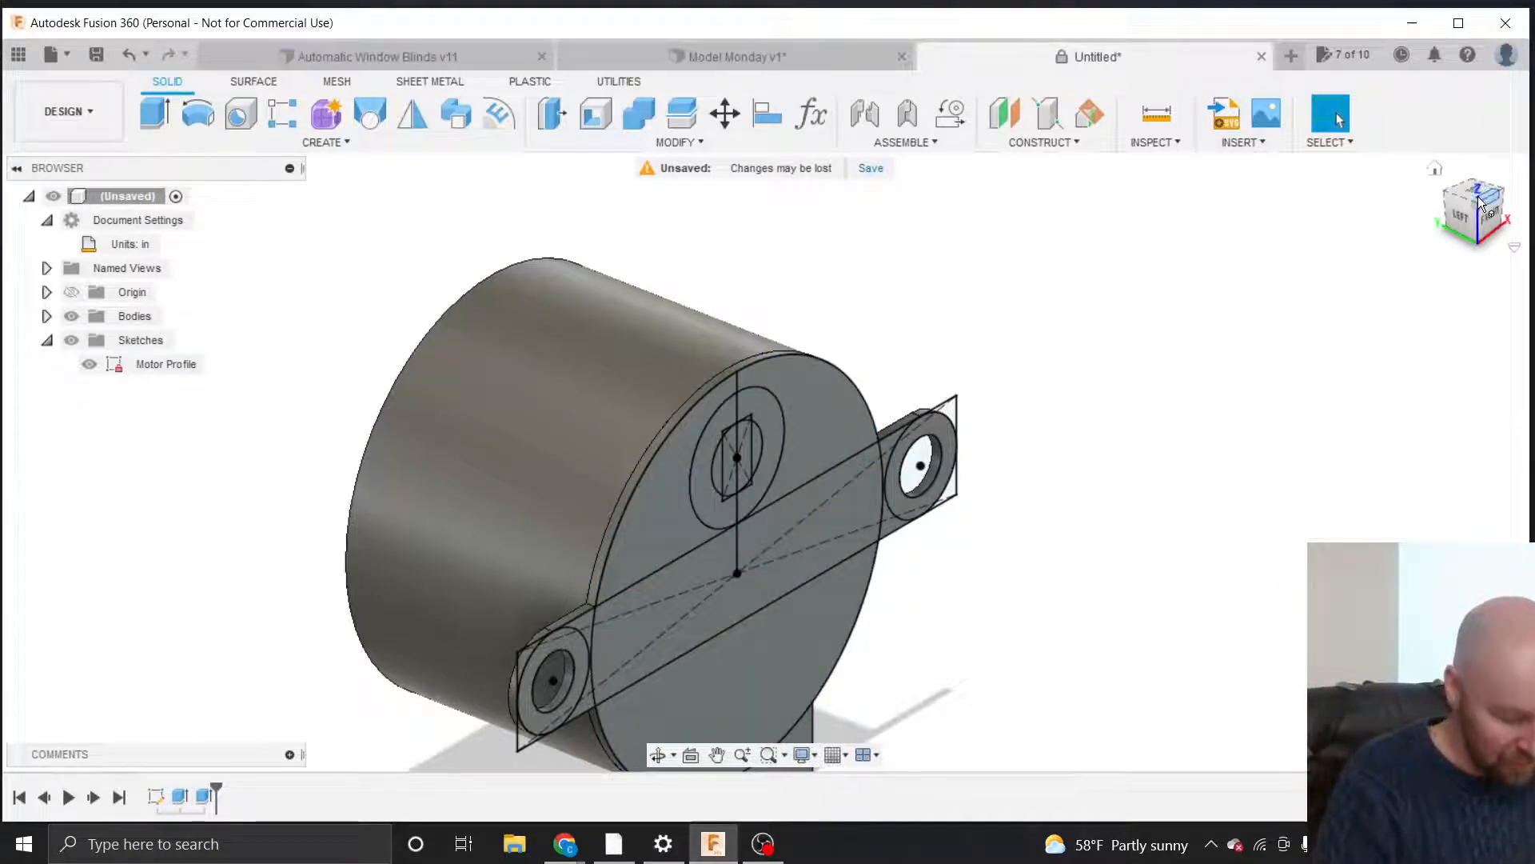
Edit the motor body extrusion to include the rectangular profile below the circle, hiding the bodies while selecting it.
{"action": "left_click_drag", "start_coordinate": [1480, 207], "coordinate": [1485, 187]}
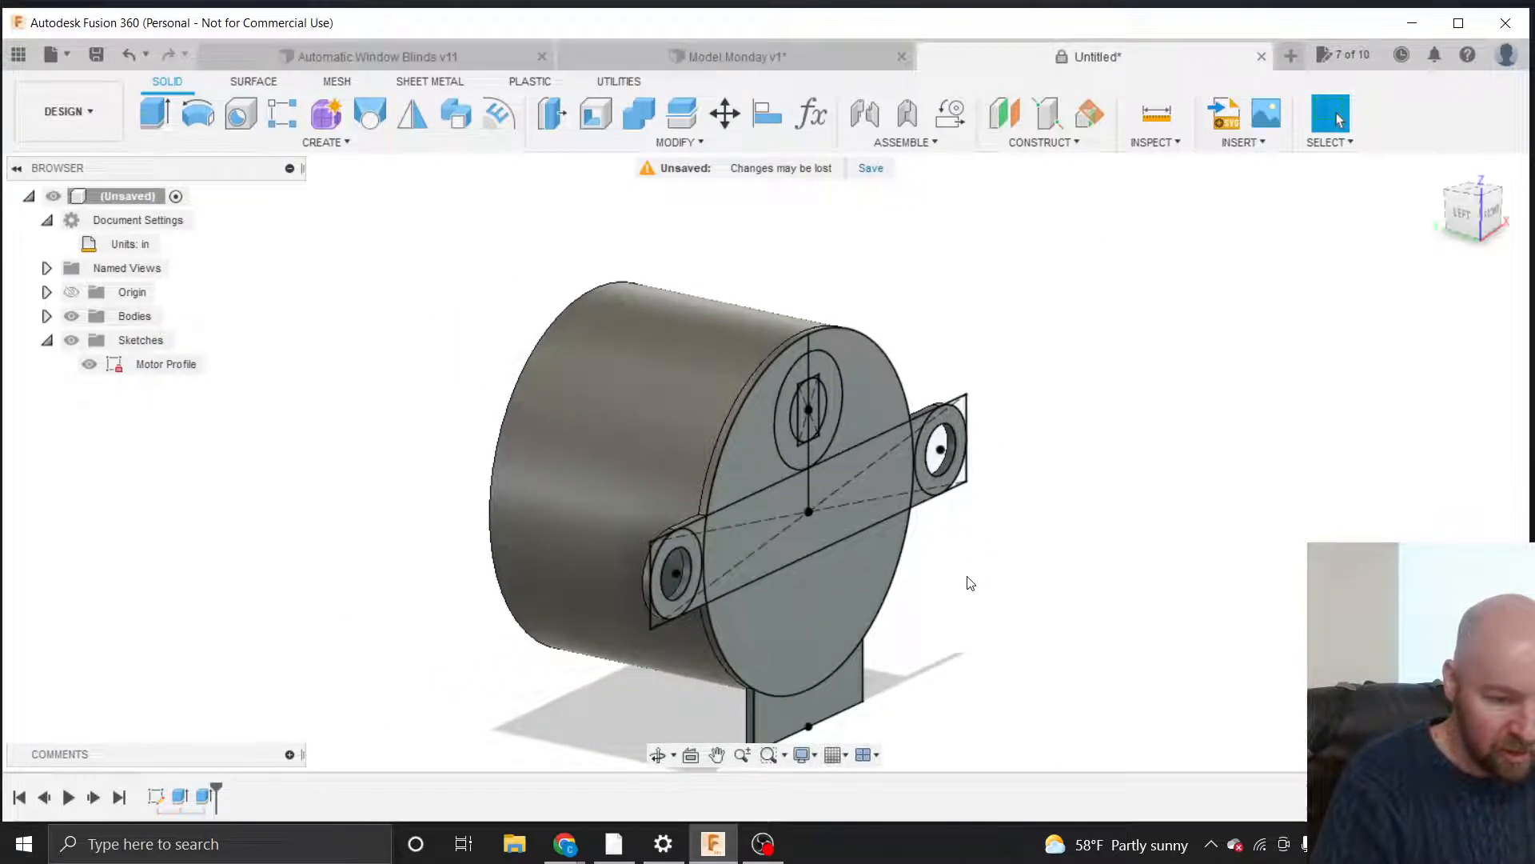
{"action": "scroll", "coordinate": [970, 583], "scroll_direction": "up", "scroll_amount": 2}
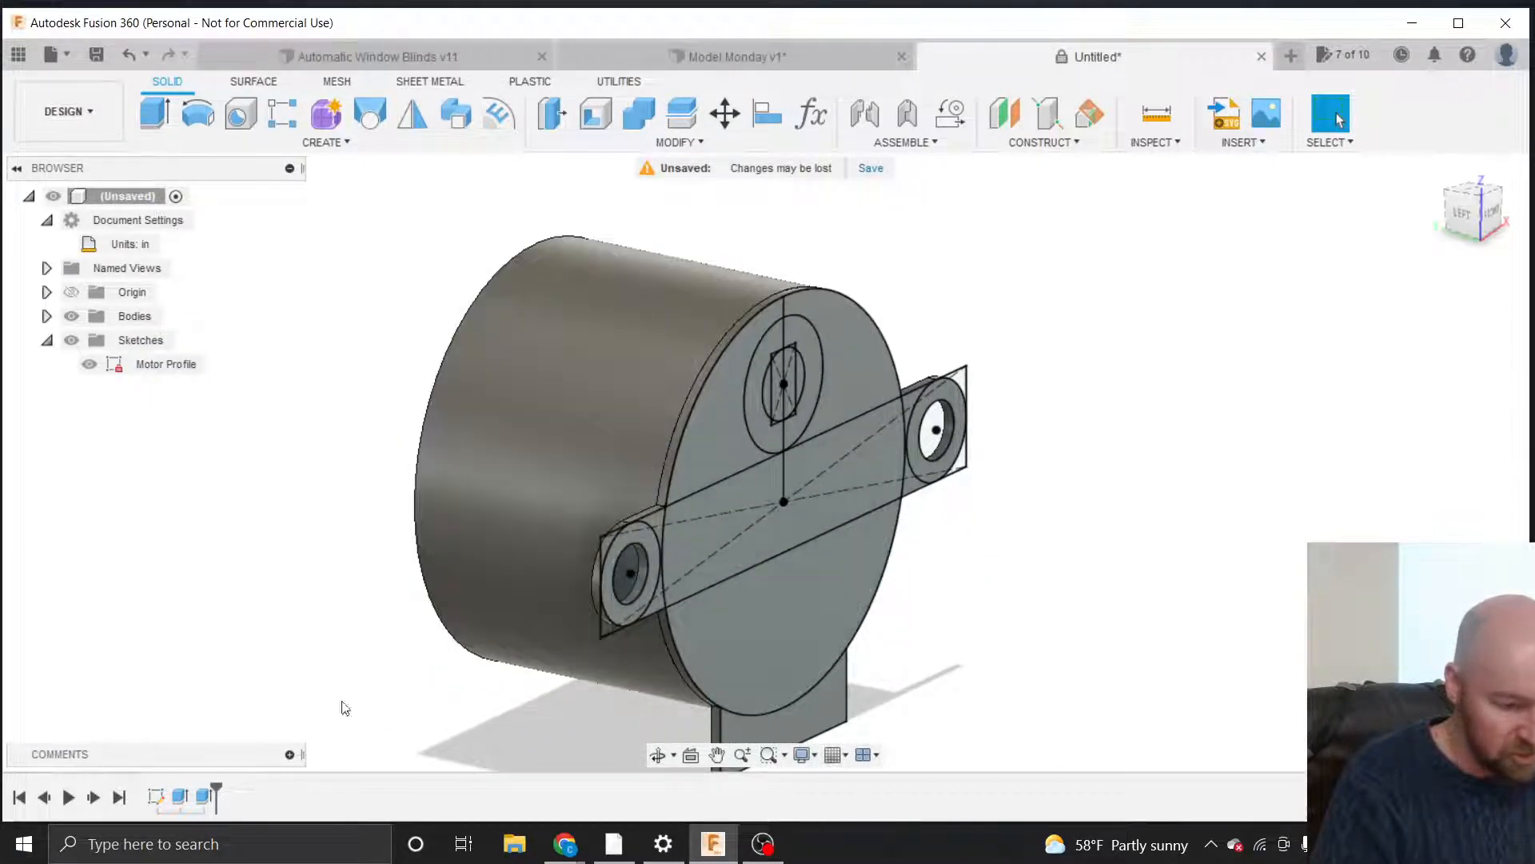
{"action": "scroll", "coordinate": [426, 575], "scroll_direction": "down", "scroll_amount": 2}
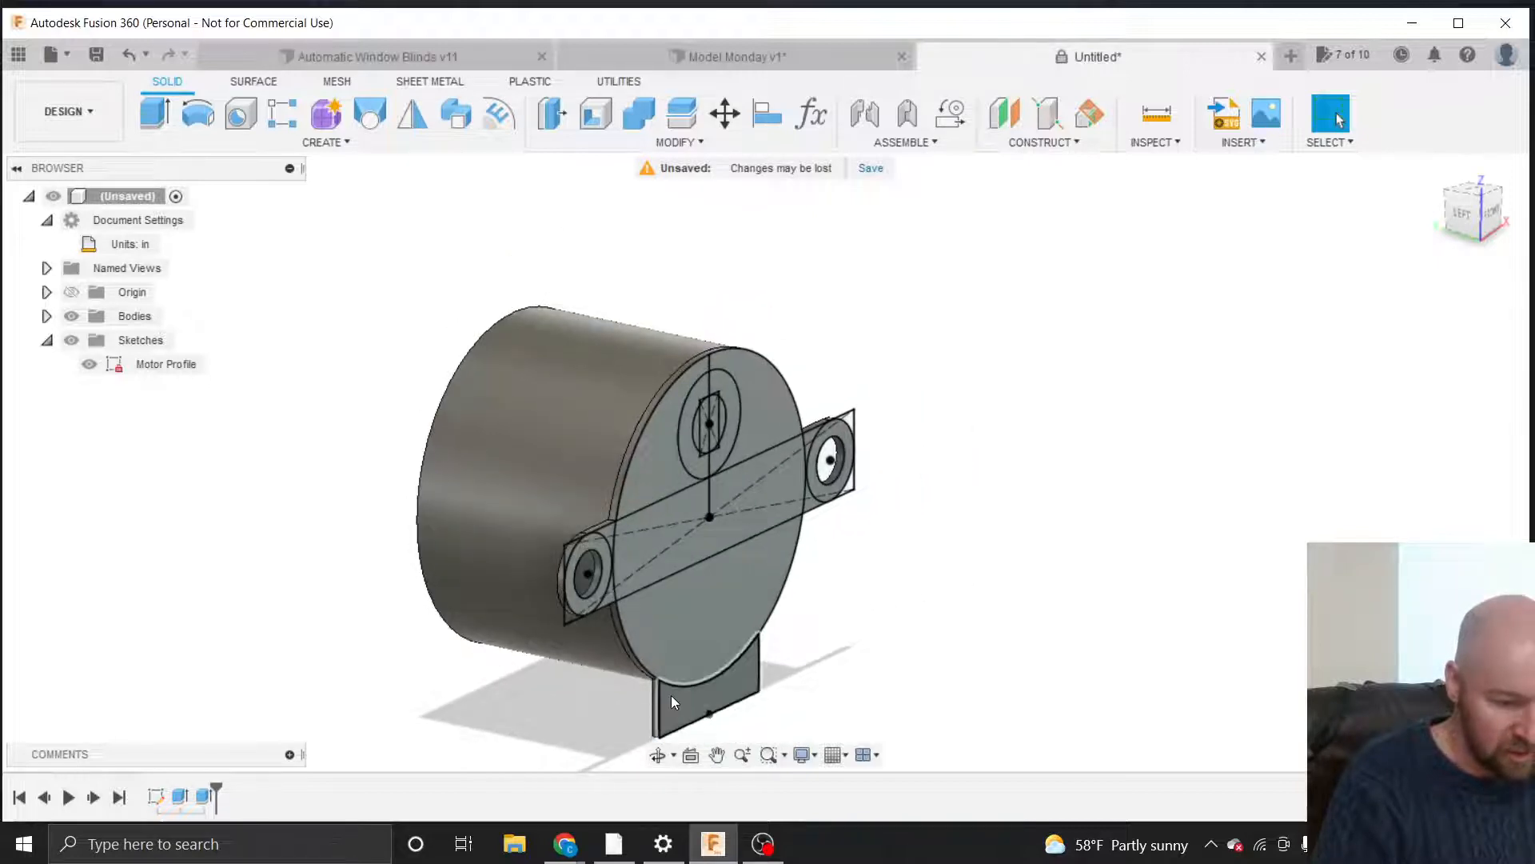
{"action": "right_click", "coordinate": [207, 795]}
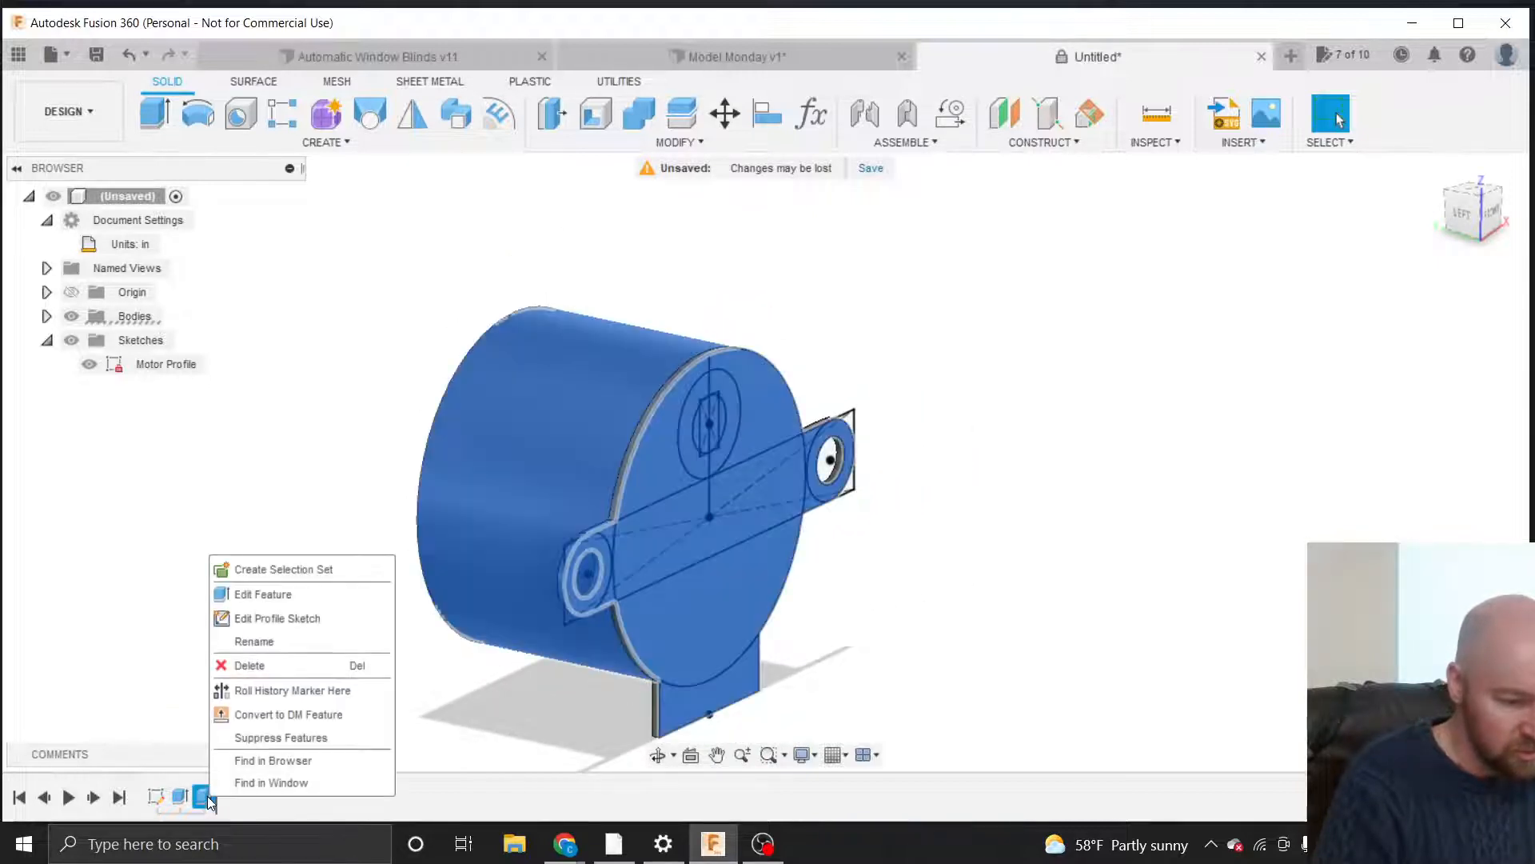
{"action": "left_click", "coordinate": [261, 594]}
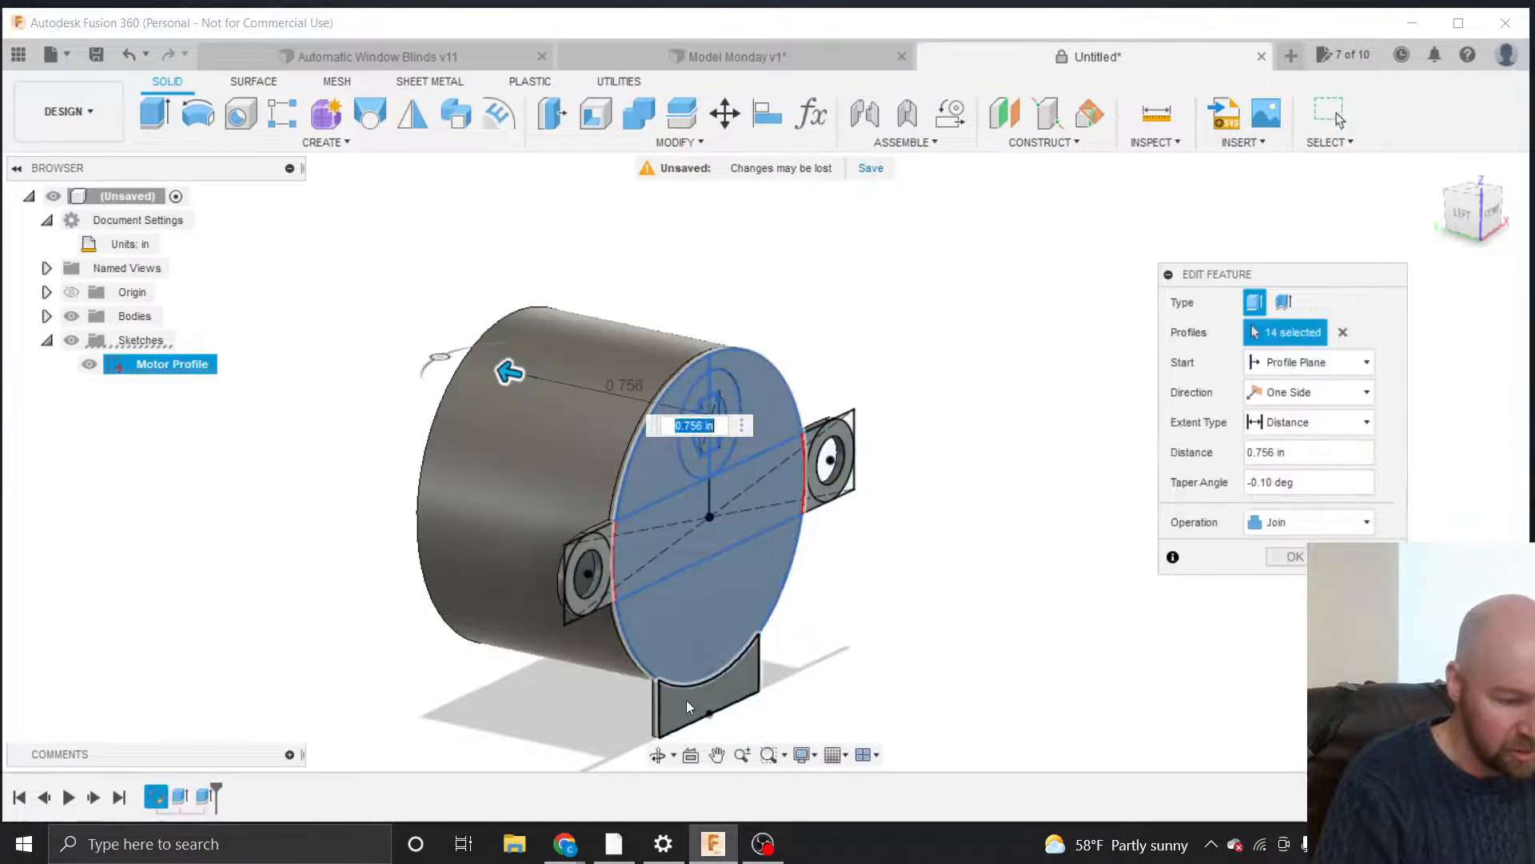
{"action": "scroll", "coordinate": [665, 712], "scroll_direction": "up", "scroll_amount": 3}
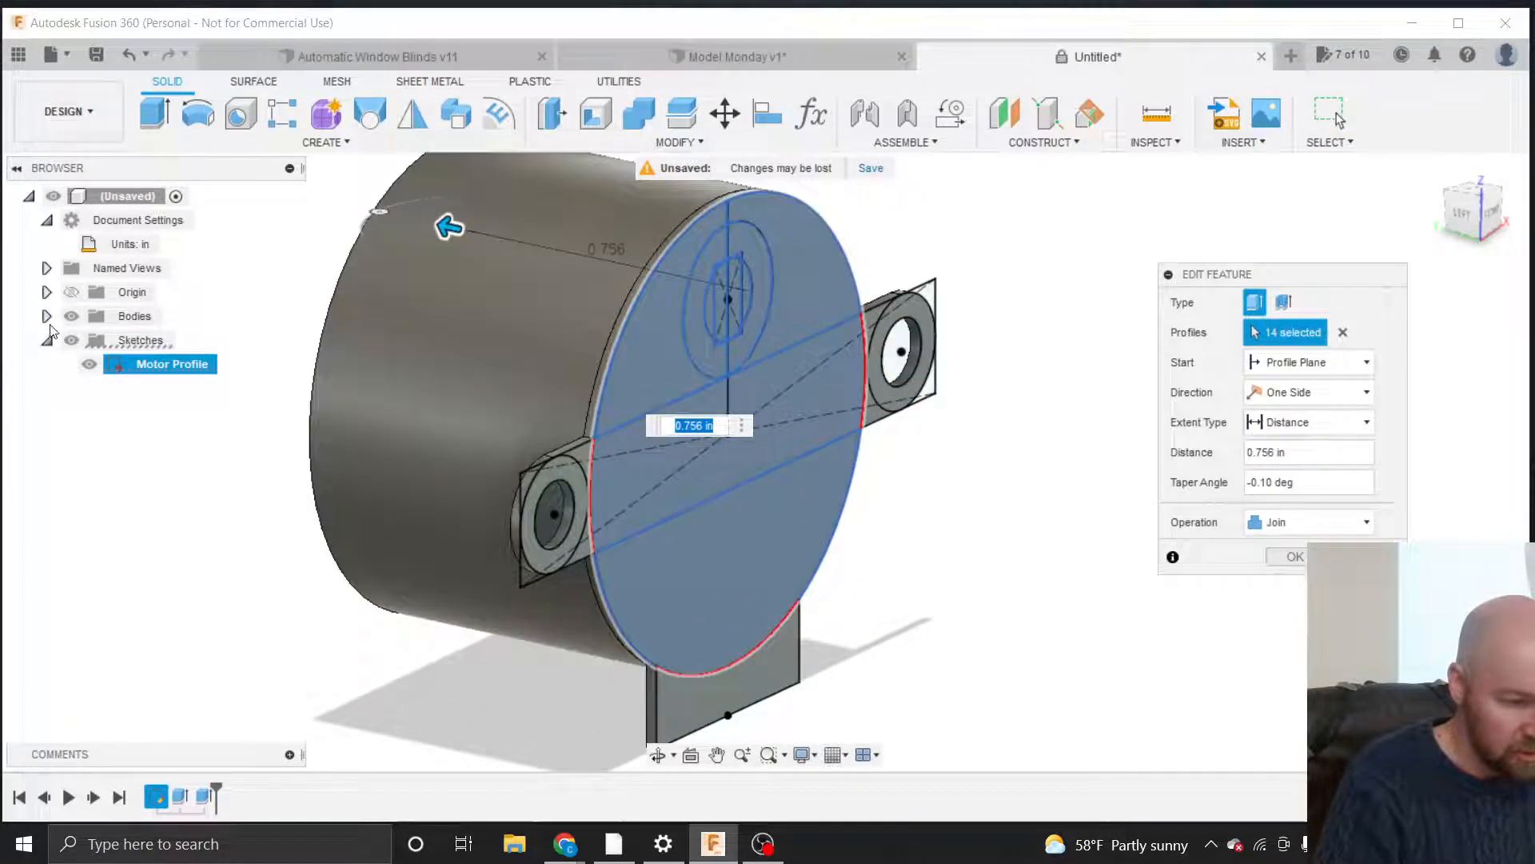
{"action": "left_click", "coordinate": [71, 317]}
{"action": "left_click", "coordinate": [669, 697]}
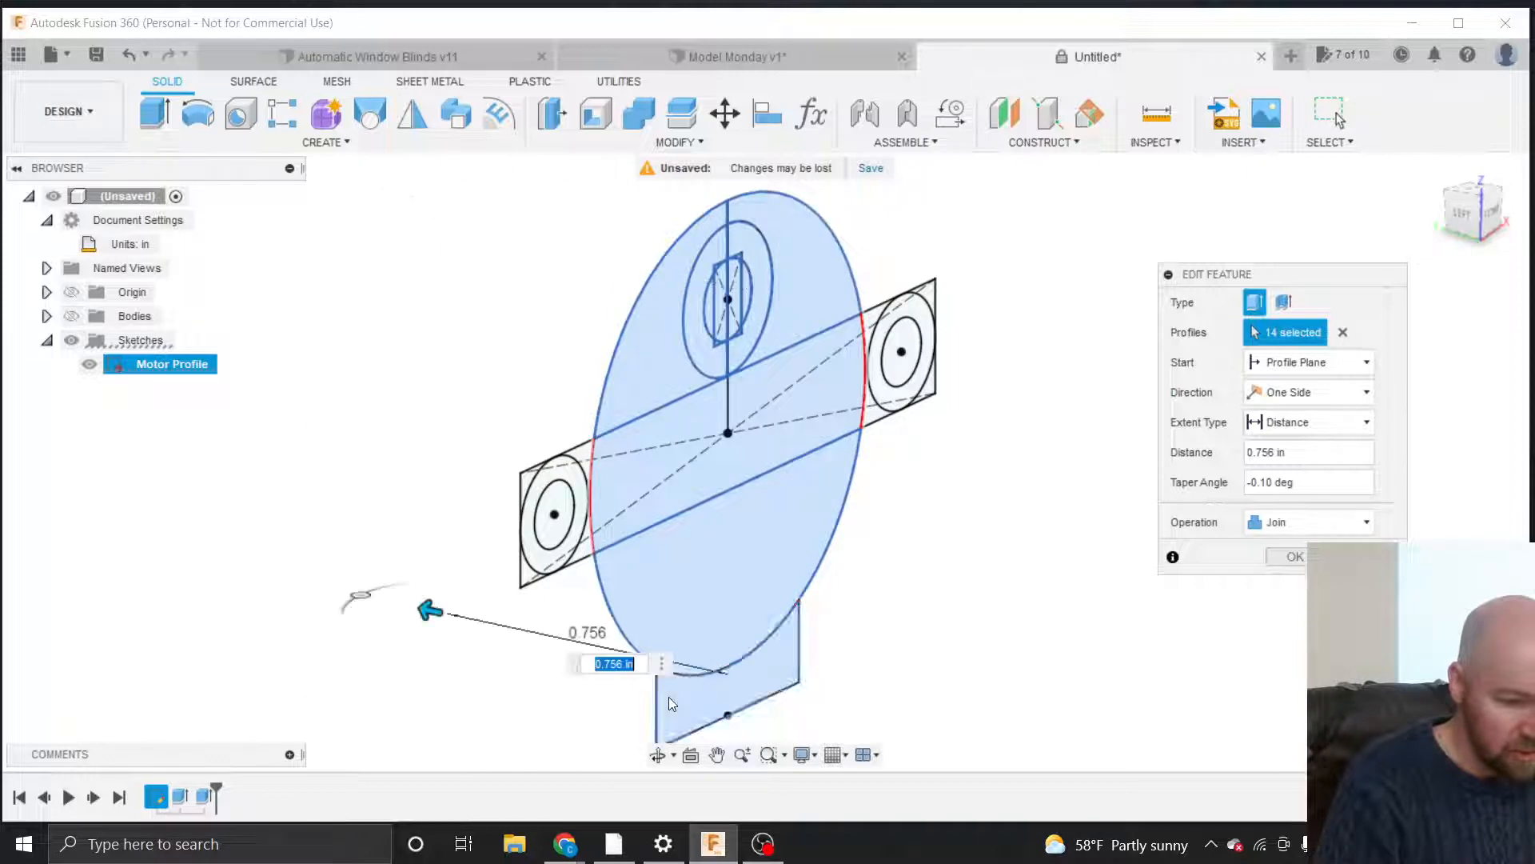
{"action": "left_click", "coordinate": [71, 317]}
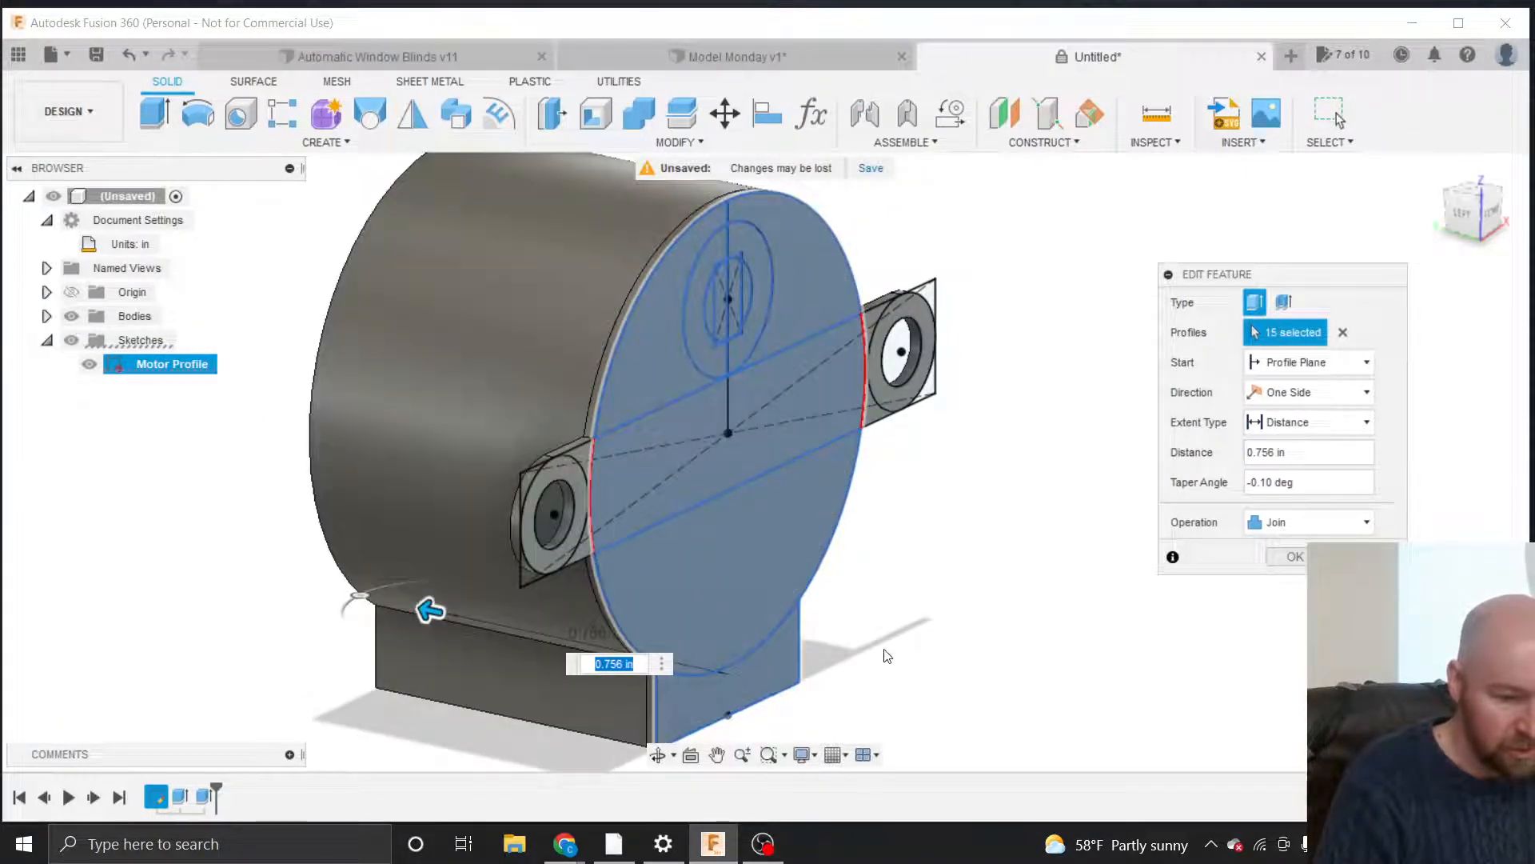
{"action": "scroll", "coordinate": [887, 656], "scroll_direction": "down", "scroll_amount": 3}
{"action": "left_click", "coordinate": [1296, 557]}
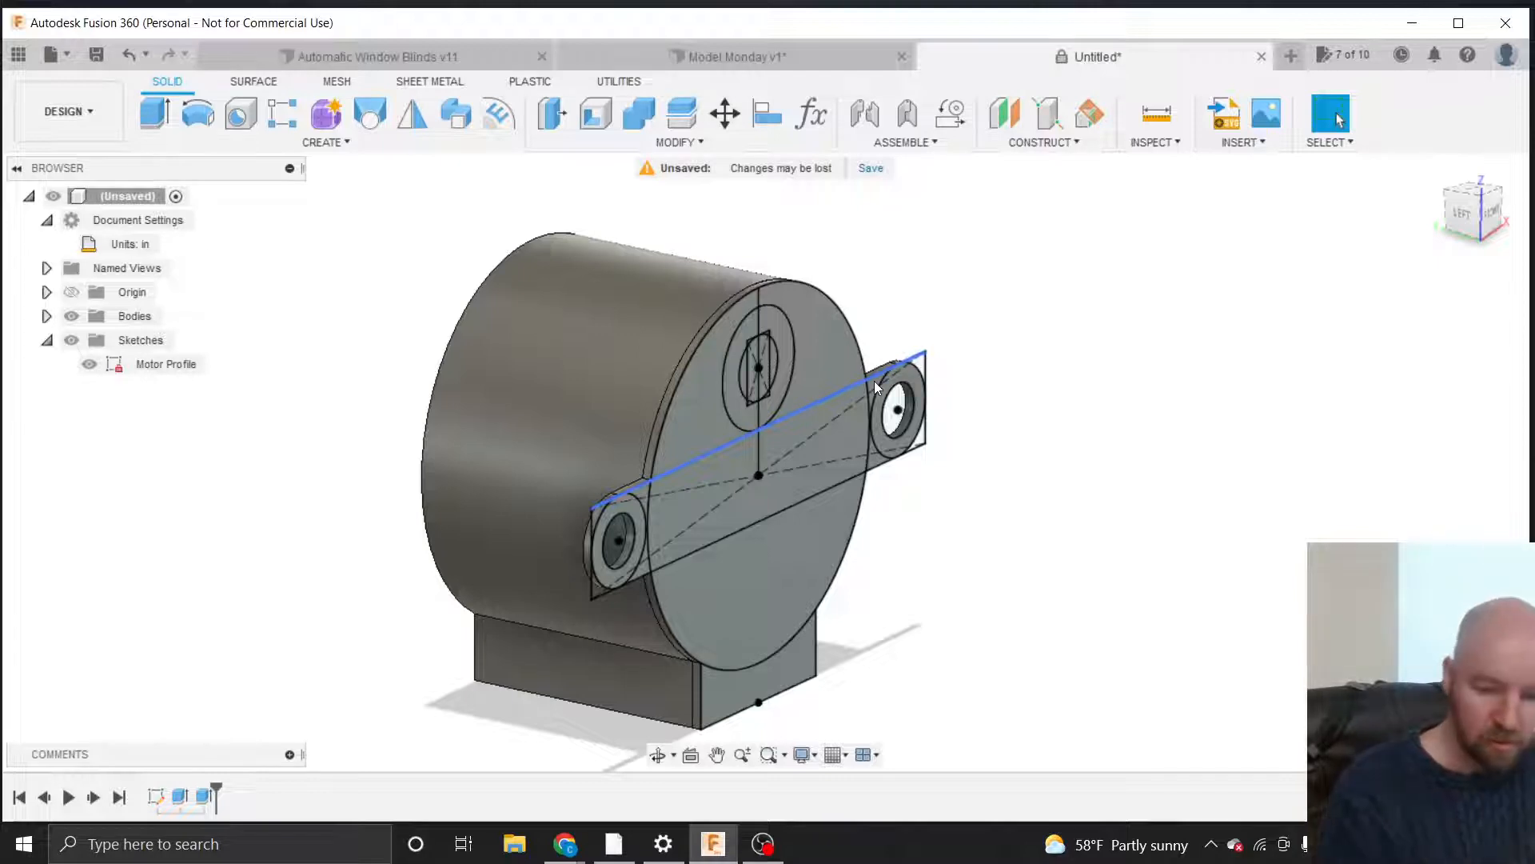
Start another Extrude and select the right-half regions of the concentric shaft circles and shaft rectangle, including its small corners.
{"action": "key", "text": "e"}
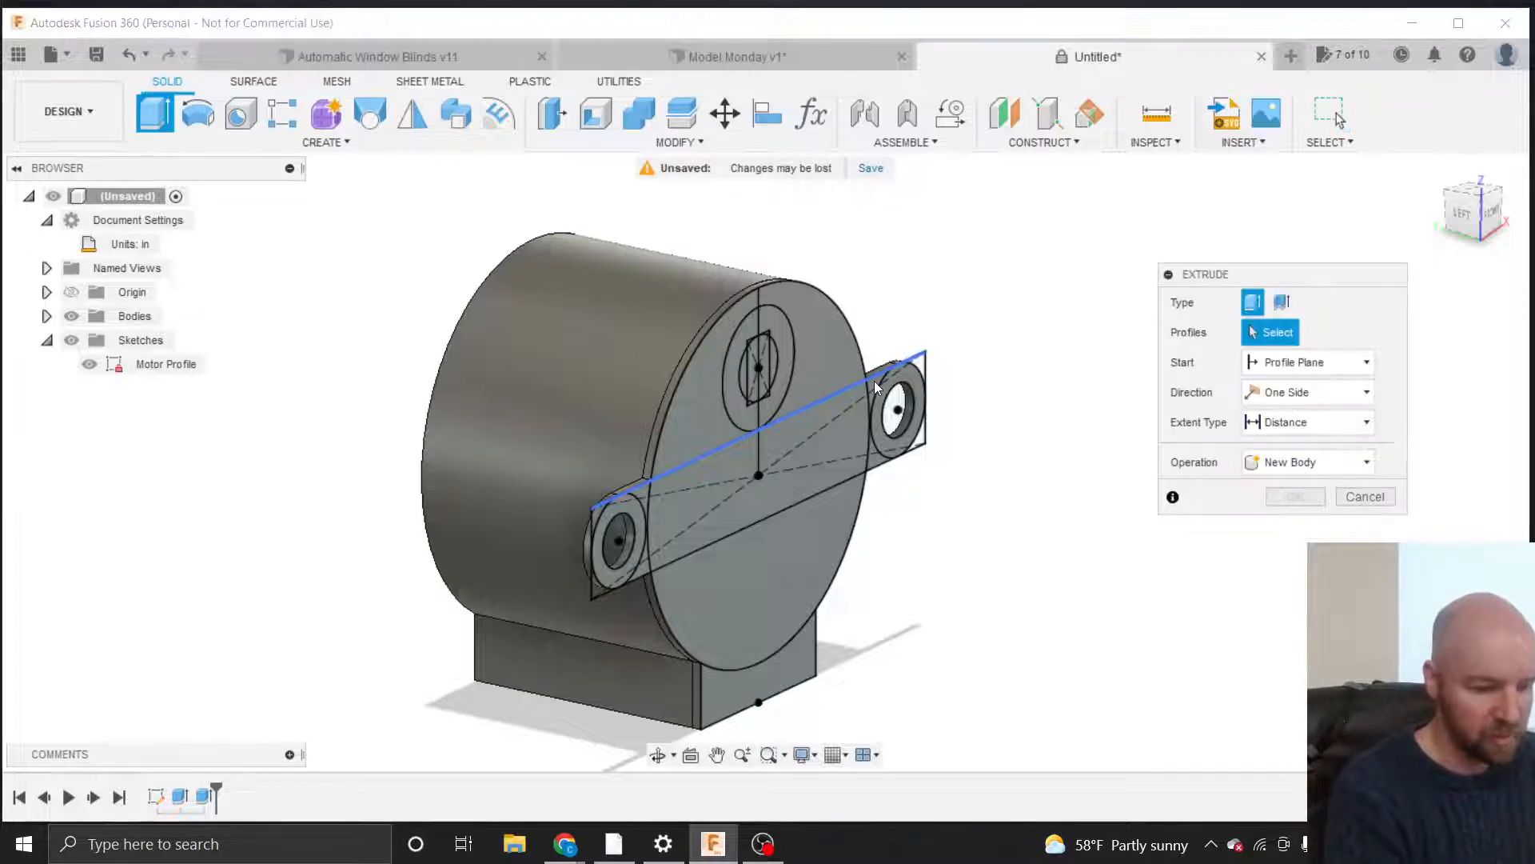
{"action": "left_click", "coordinate": [784, 358]}
{"action": "scroll", "coordinate": [784, 357], "scroll_direction": "up", "scroll_amount": 3}
{"action": "scroll", "coordinate": [784, 357], "scroll_direction": "up", "scroll_amount": 2}
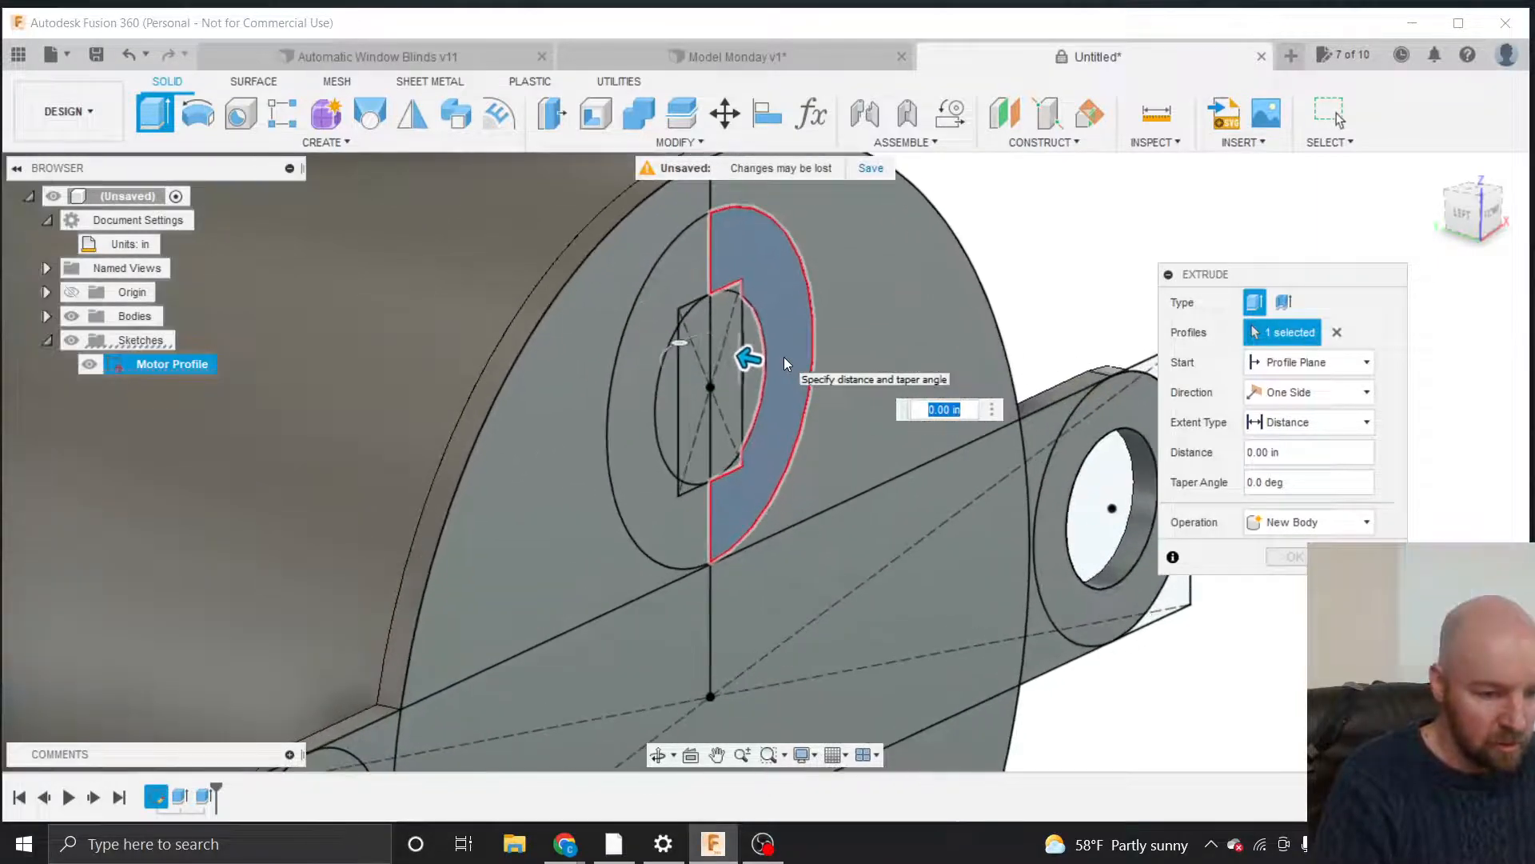
{"action": "left_click", "coordinate": [737, 298]}
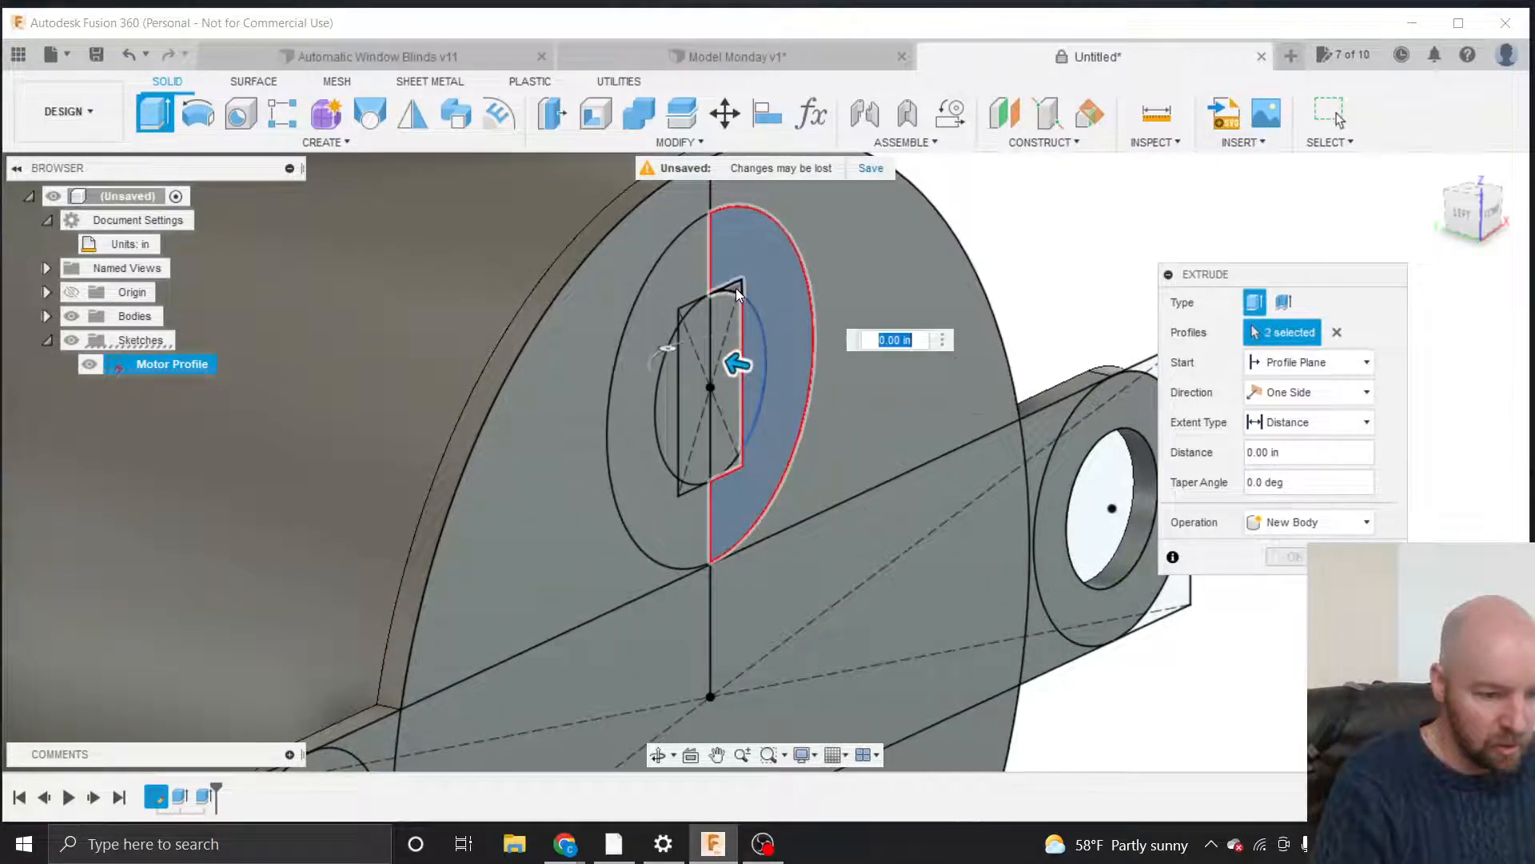
{"action": "left_click", "coordinate": [727, 315]}
{"action": "left_click", "coordinate": [738, 478]}
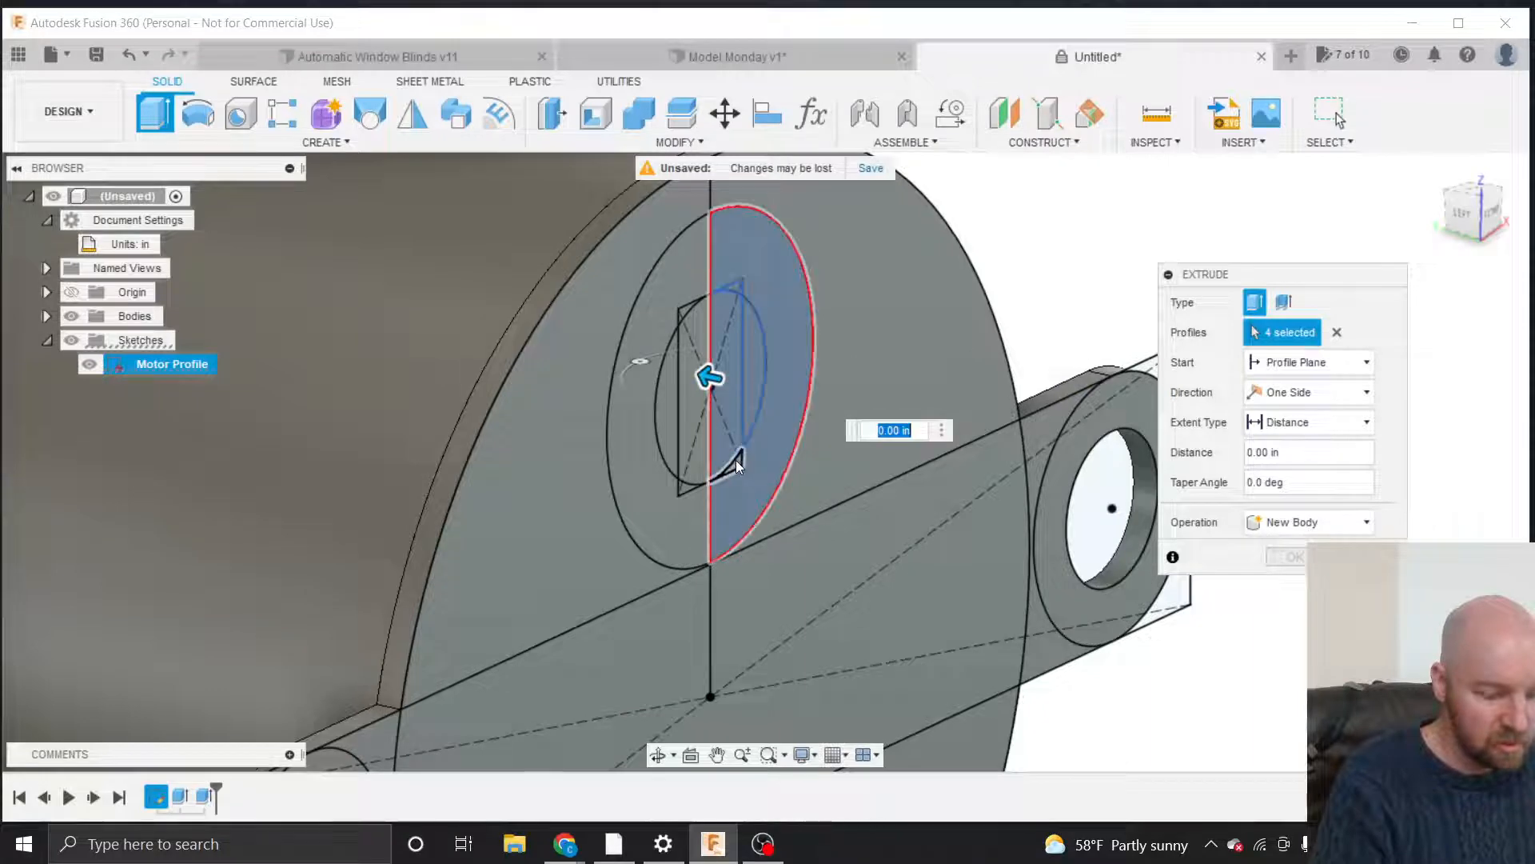
Add the left-half regions of the concentric shaft circles and rectangle, including its small corners, to the extrude profiles.
{"action": "left_click", "coordinate": [697, 445]}
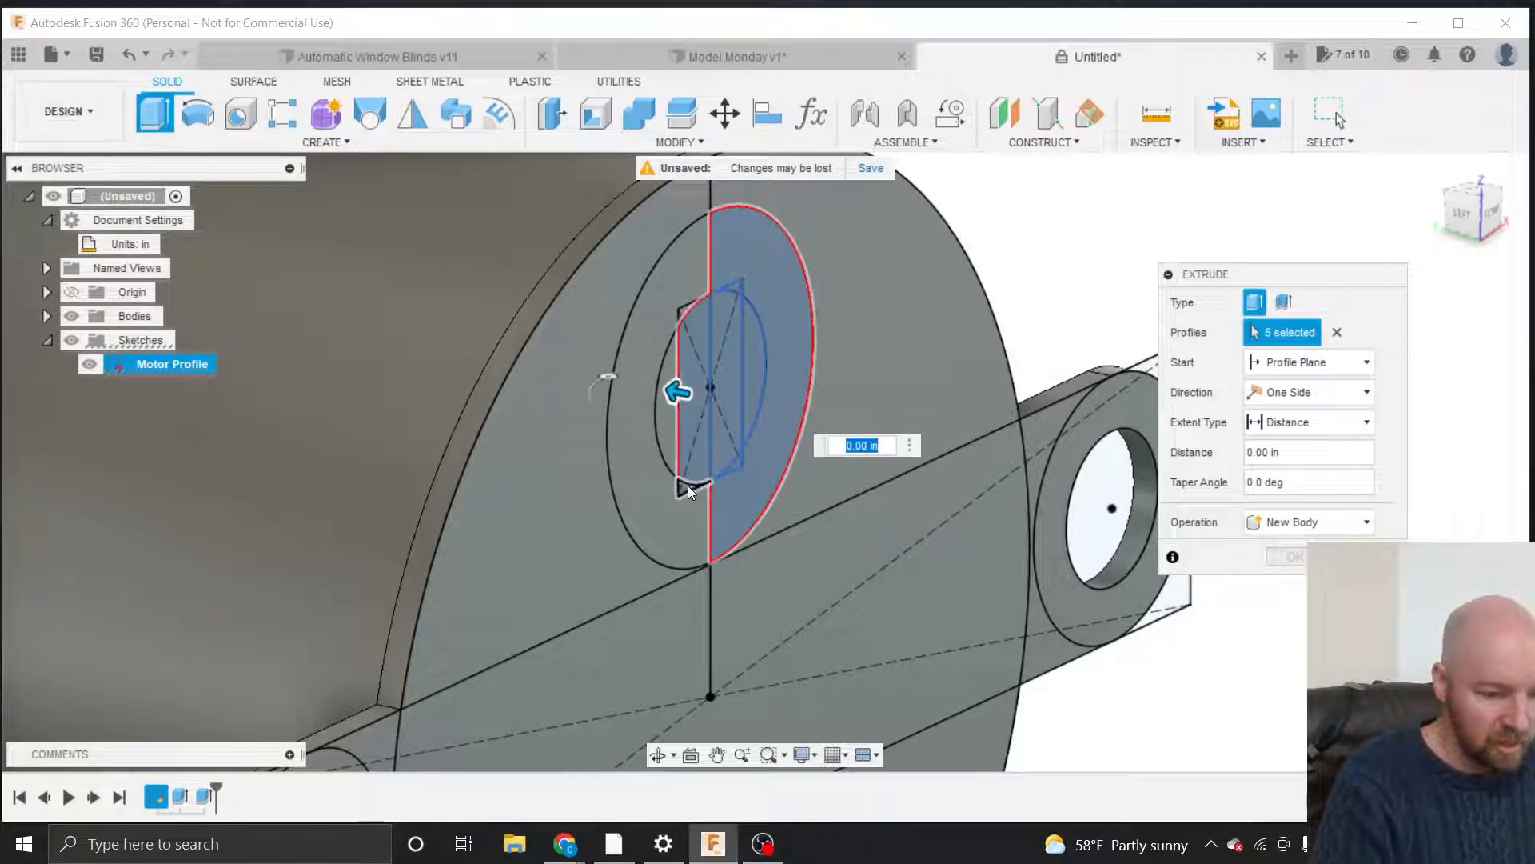
{"action": "left_click", "coordinate": [685, 487]}
{"action": "left_click", "coordinate": [664, 433]}
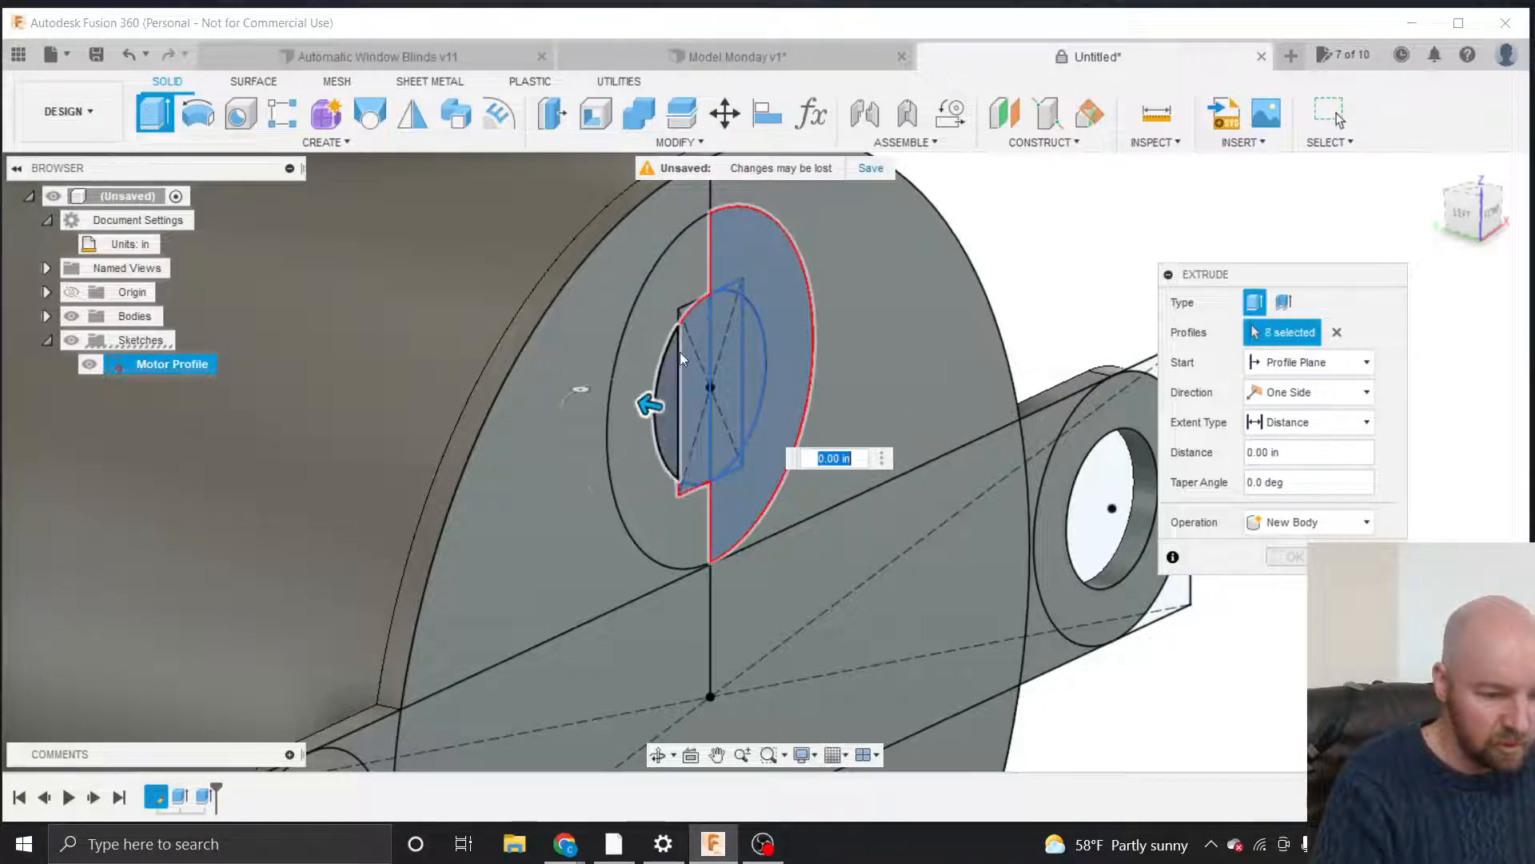
{"action": "left_click", "coordinate": [681, 290]}
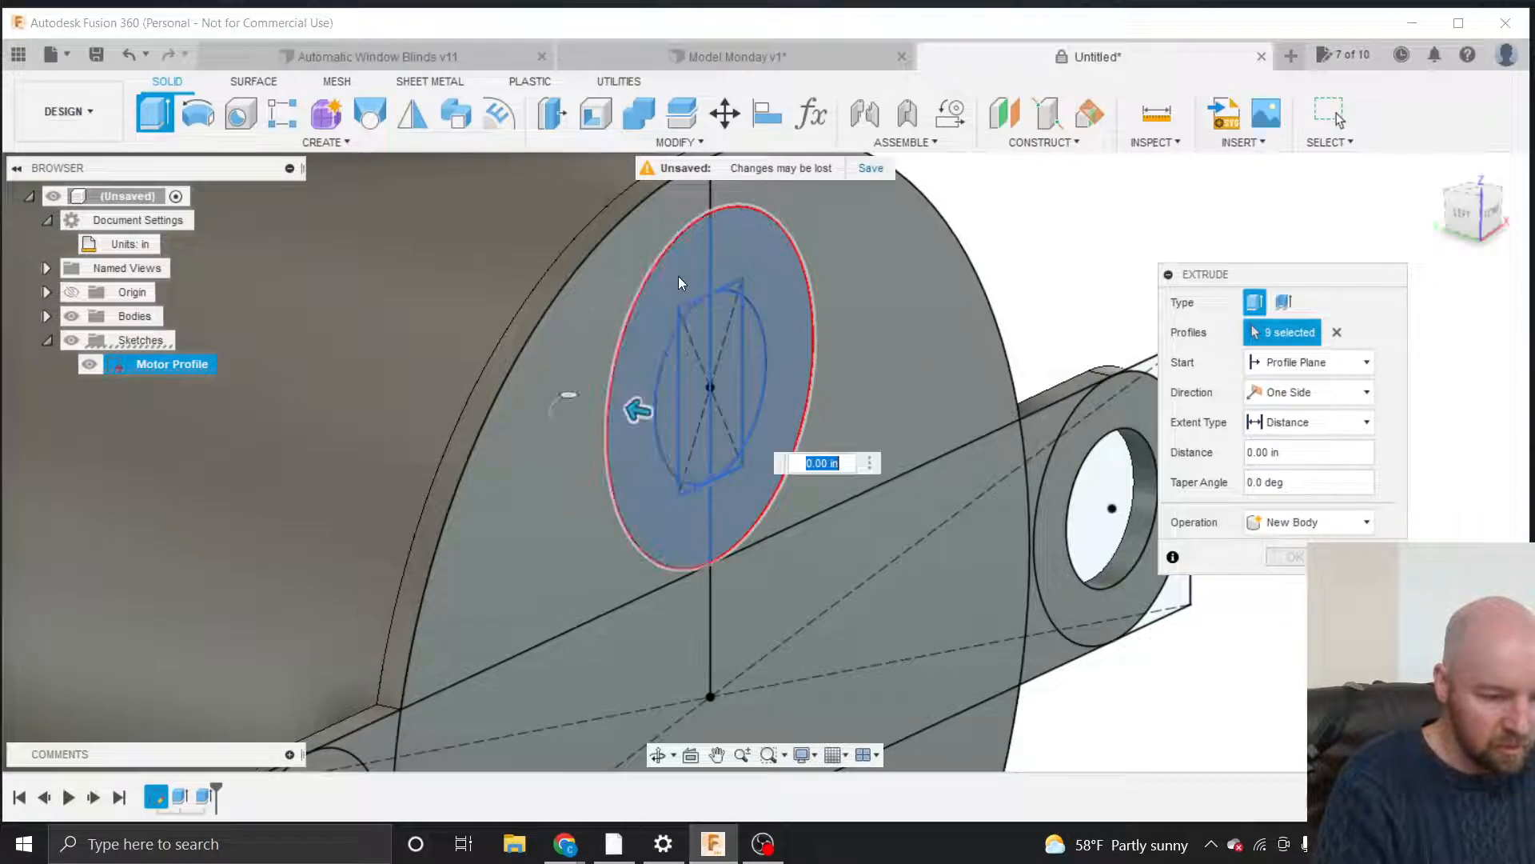
{"action": "left_click", "coordinate": [678, 281]}
{"action": "scroll", "coordinate": [694, 375], "scroll_direction": "down", "scroll_amount": 3}
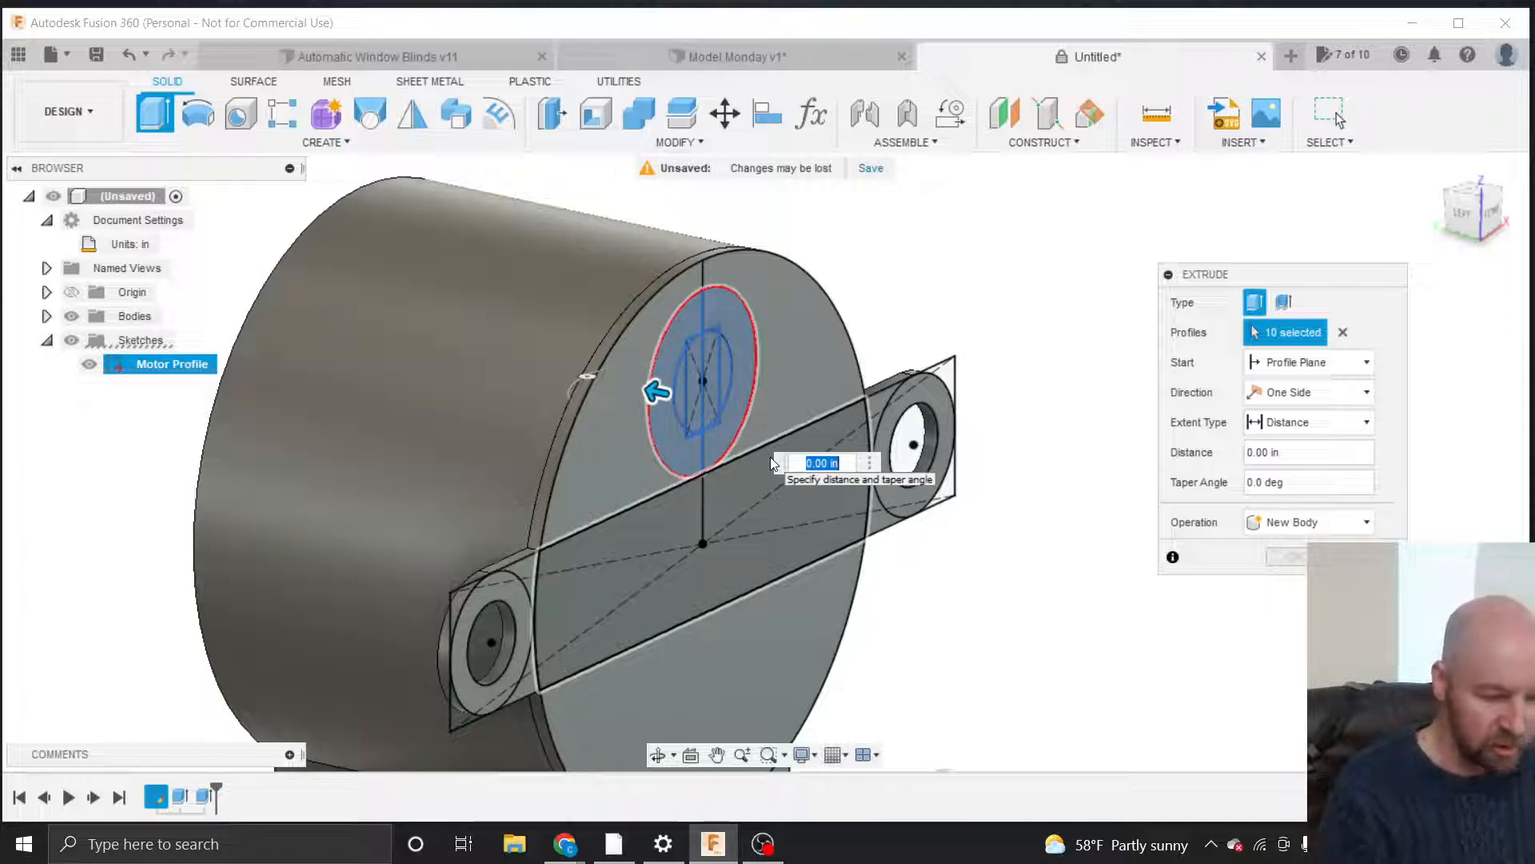
Extrude the selected shaft circle profiles -0.0525 in, outward from the motor's front face, joined to the motor body.
{"action": "type", "text": "-.0"}
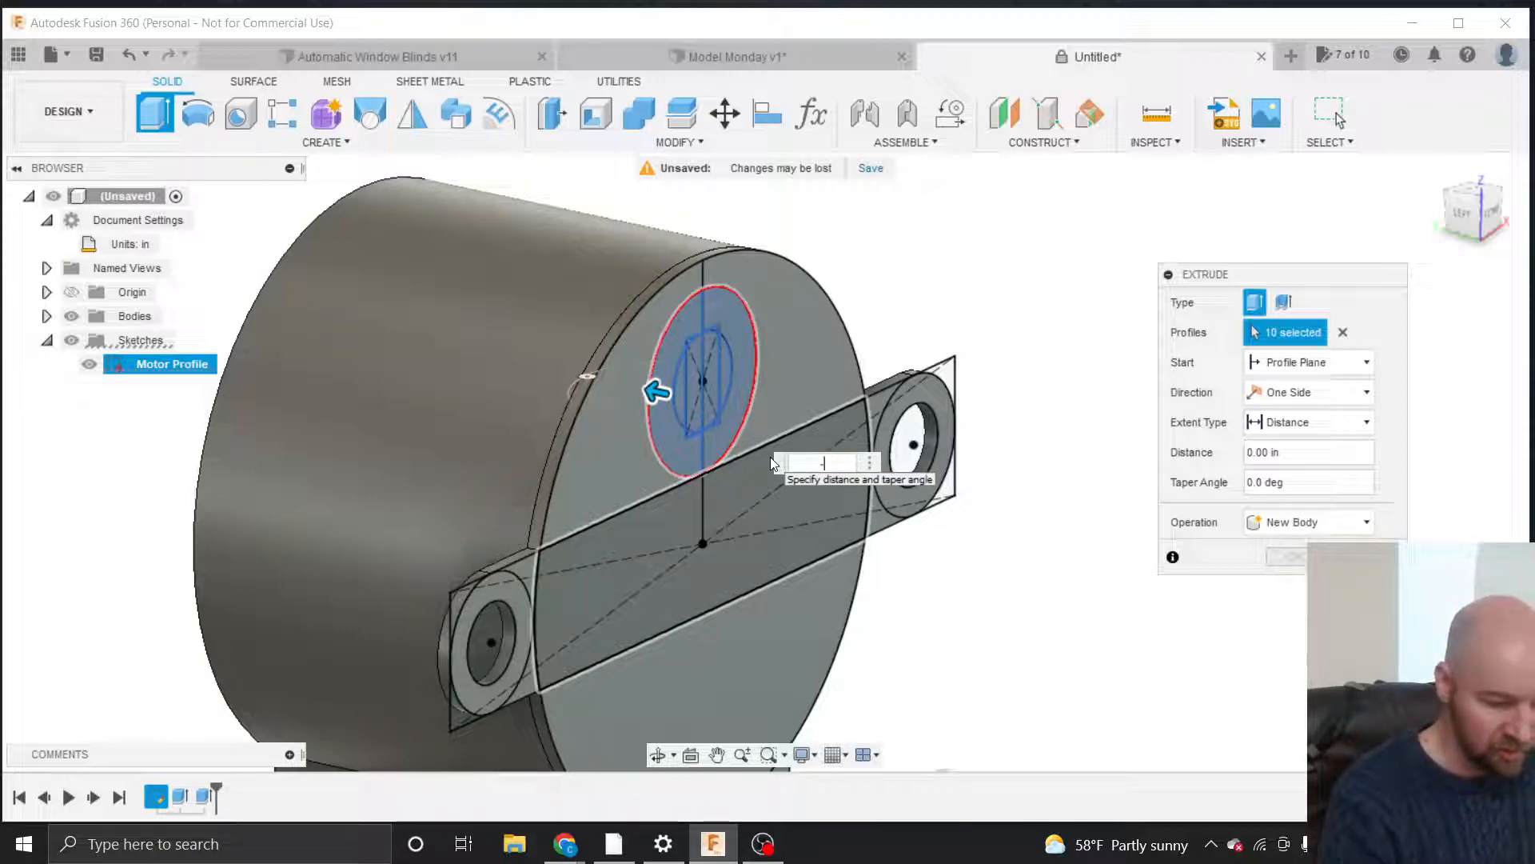
{"action": "type", "text": "525"}
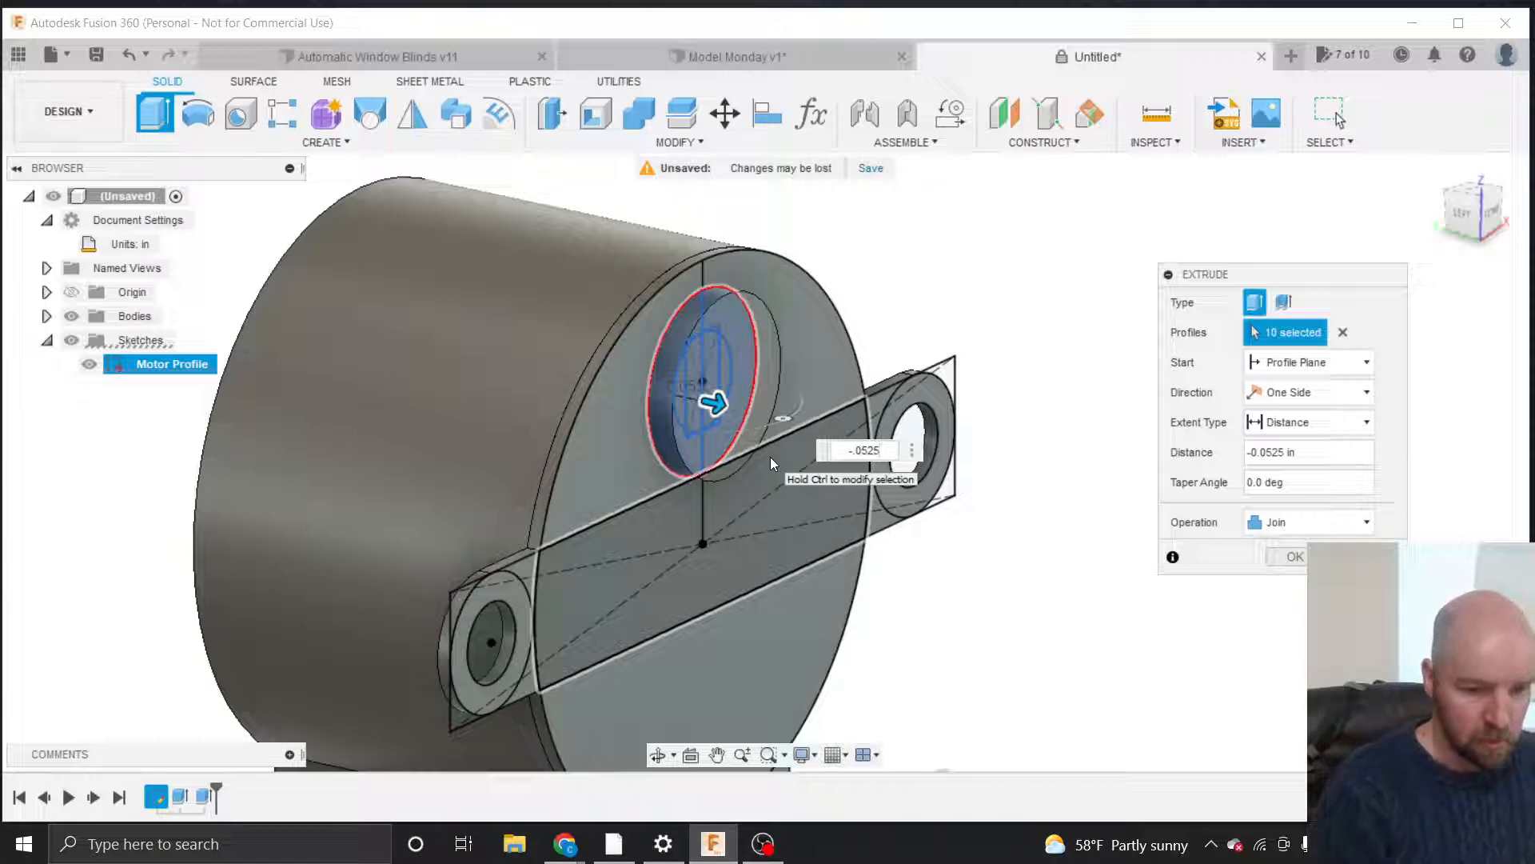
{"action": "left_click", "coordinate": [1290, 557]}
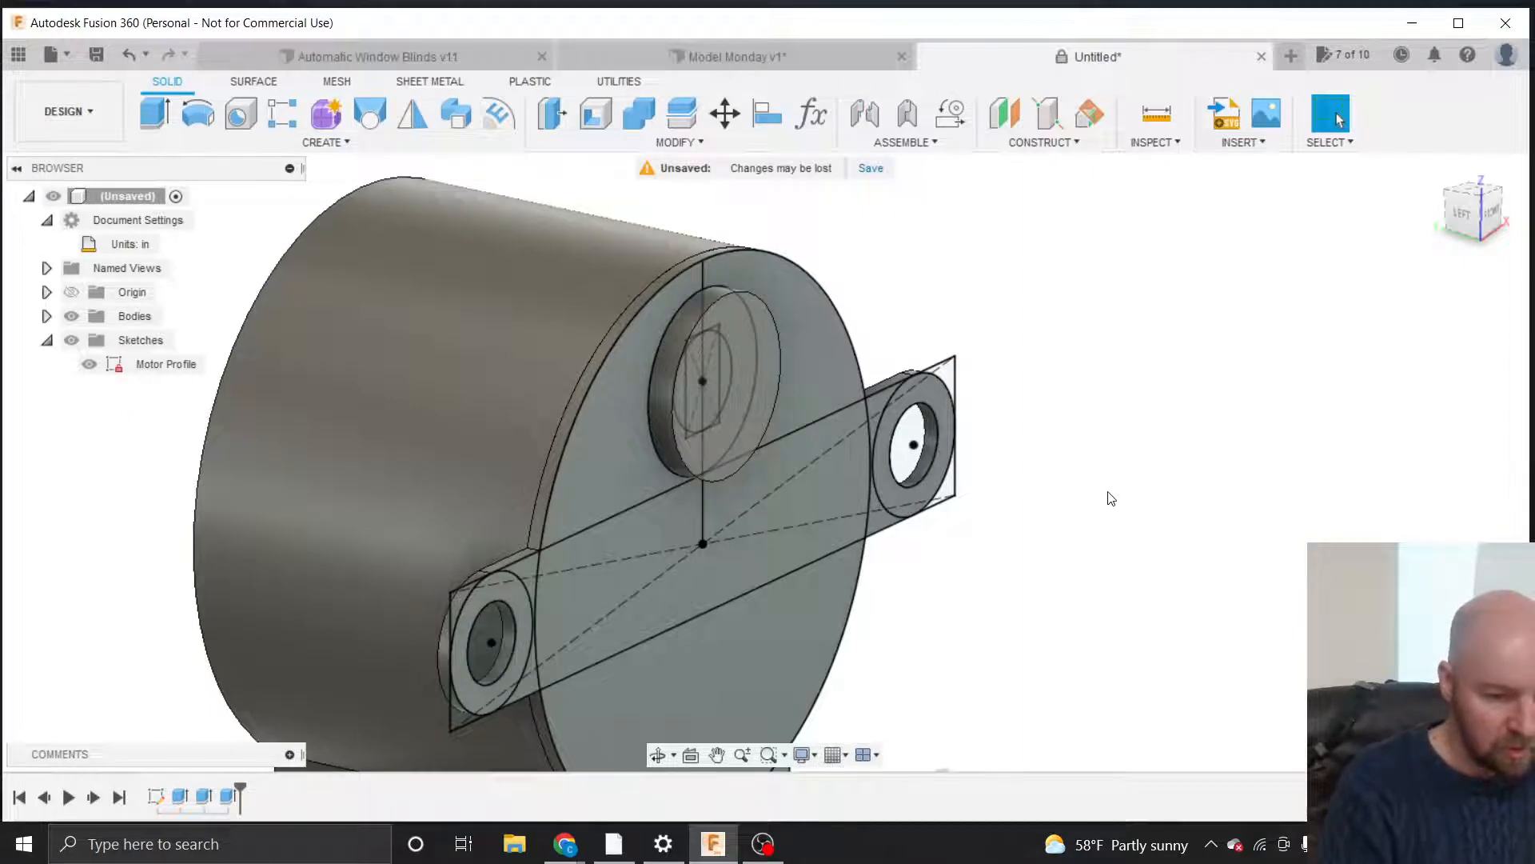
{"action": "scroll", "coordinate": [689, 341], "scroll_direction": "up", "scroll_amount": 5}
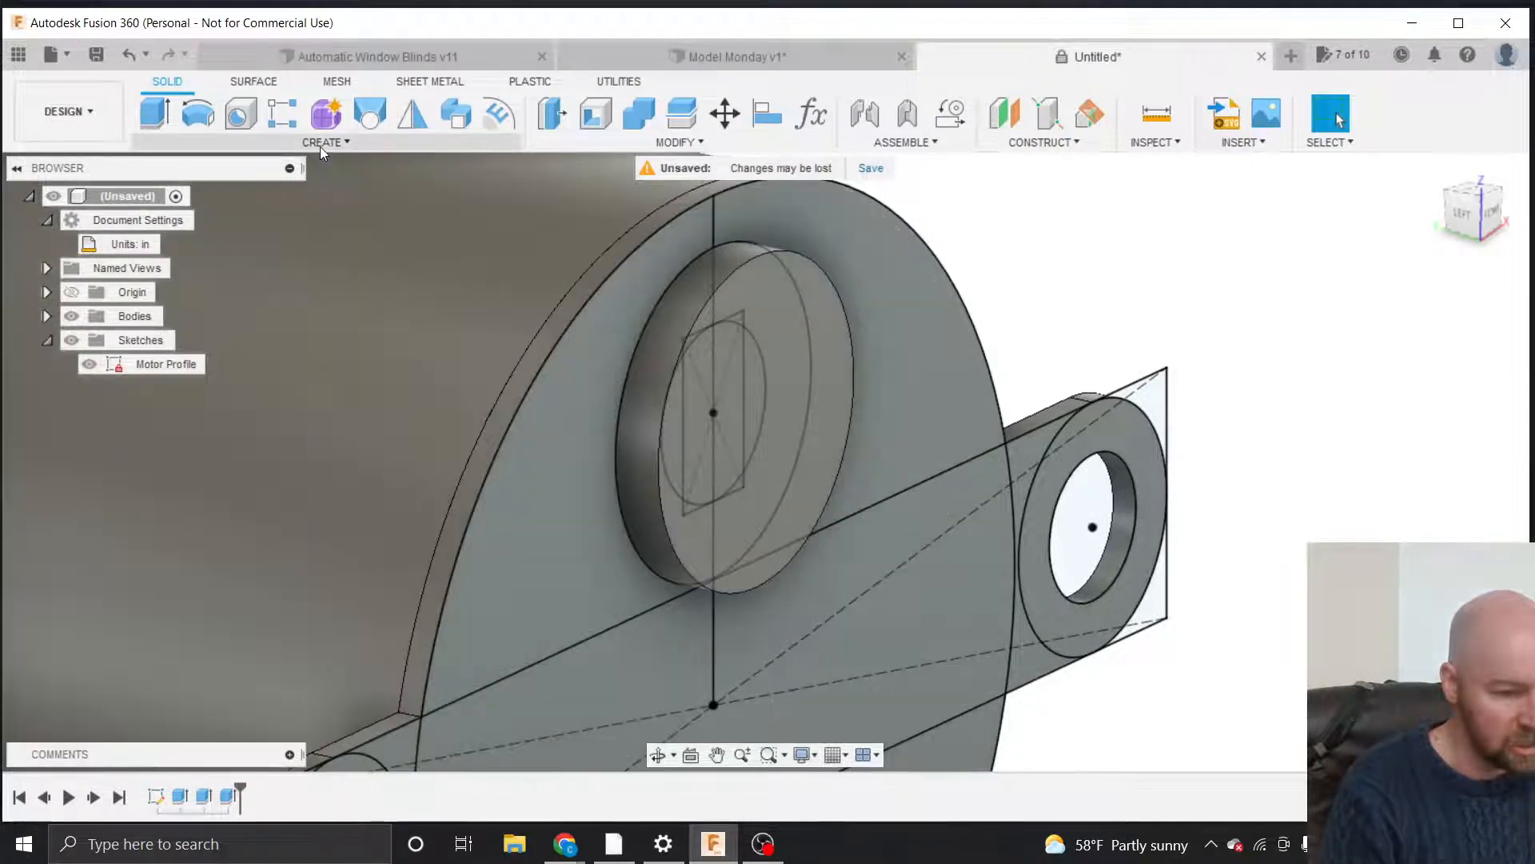
Try to extrude the two flat-sided shaft regions within the inner circle -0.31 in, hiding the bodies while selecting the regions.
{"action": "left_click", "coordinate": [320, 144]}
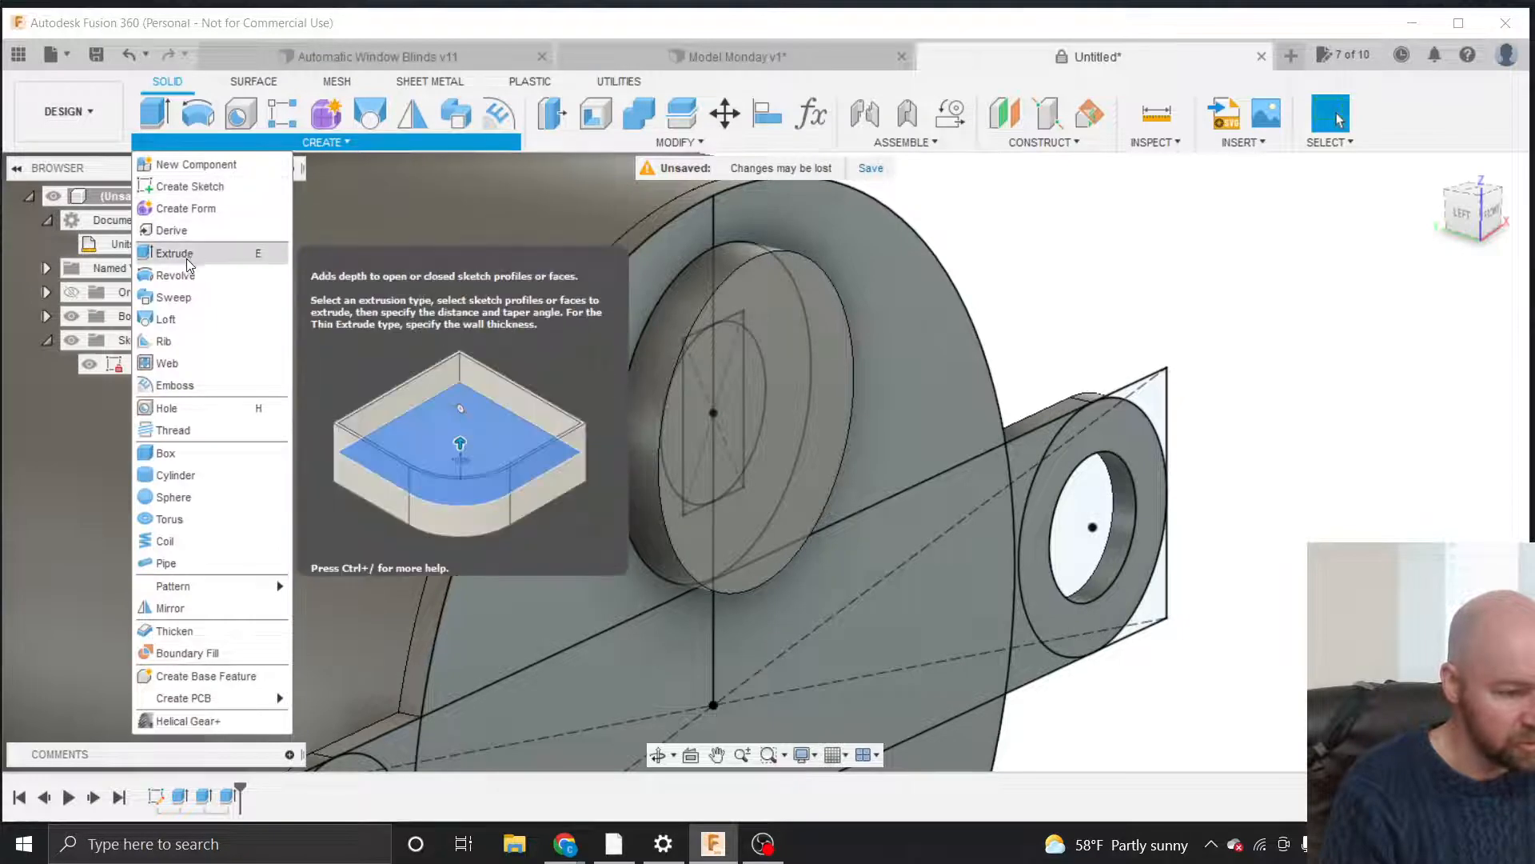
{"action": "left_click", "coordinate": [185, 254]}
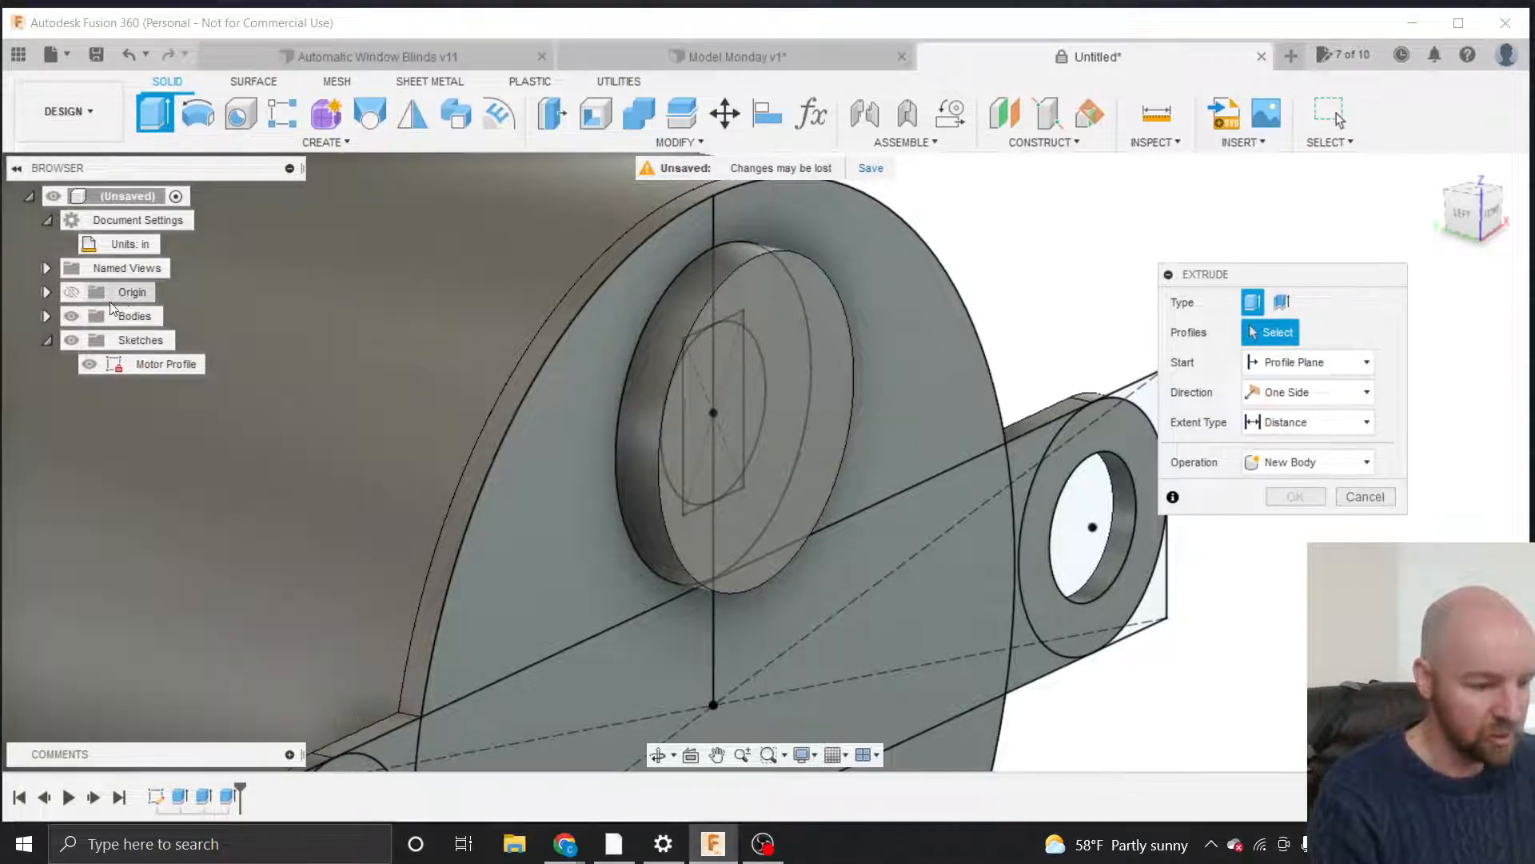
{"action": "left_click", "coordinate": [70, 319]}
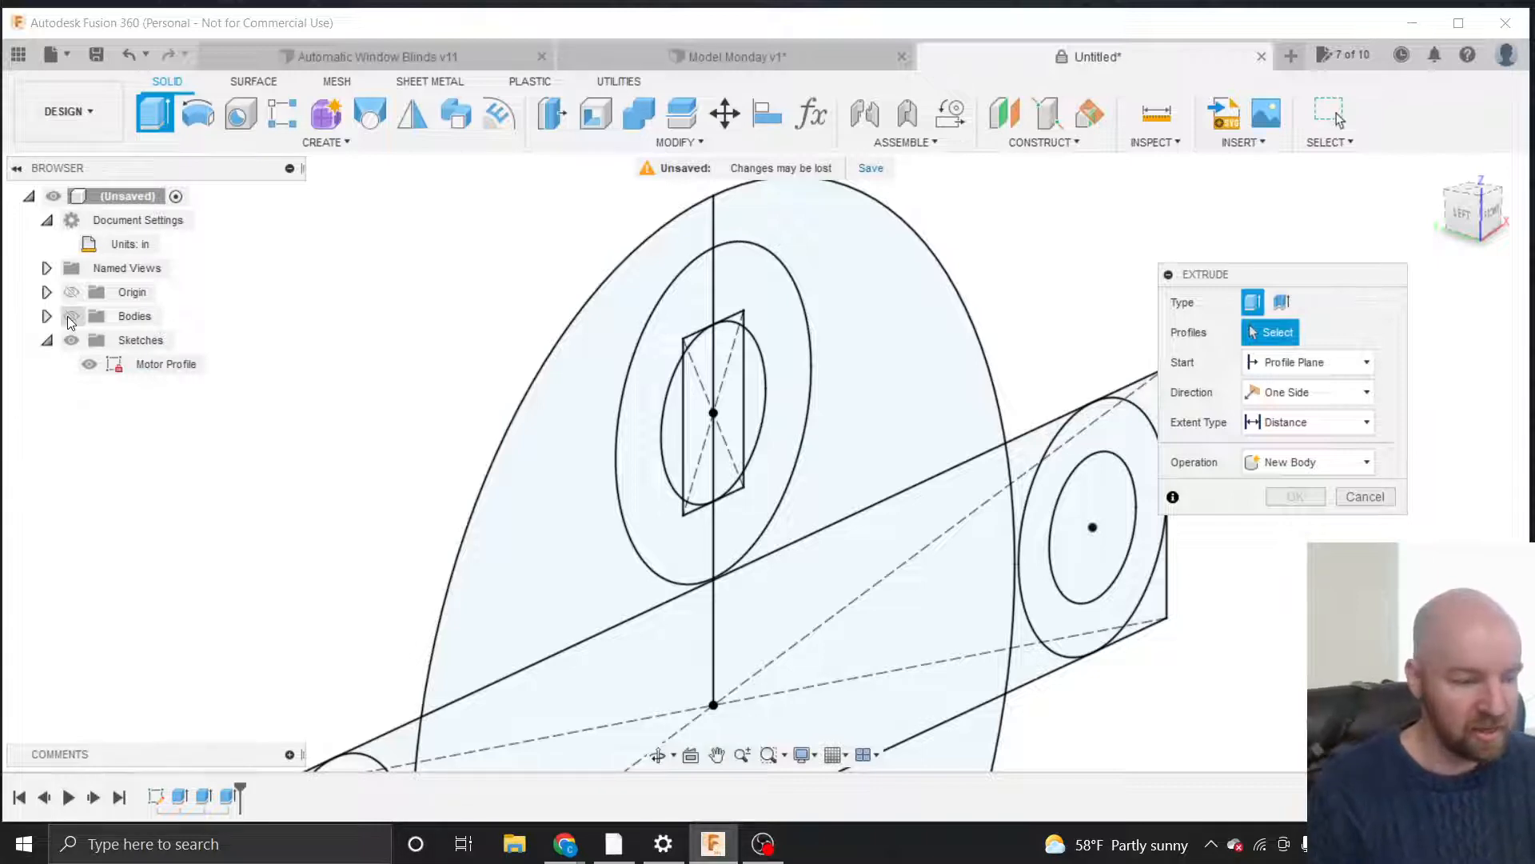
{"action": "left_click", "coordinate": [717, 385]}
{"action": "left_click", "coordinate": [698, 387]}
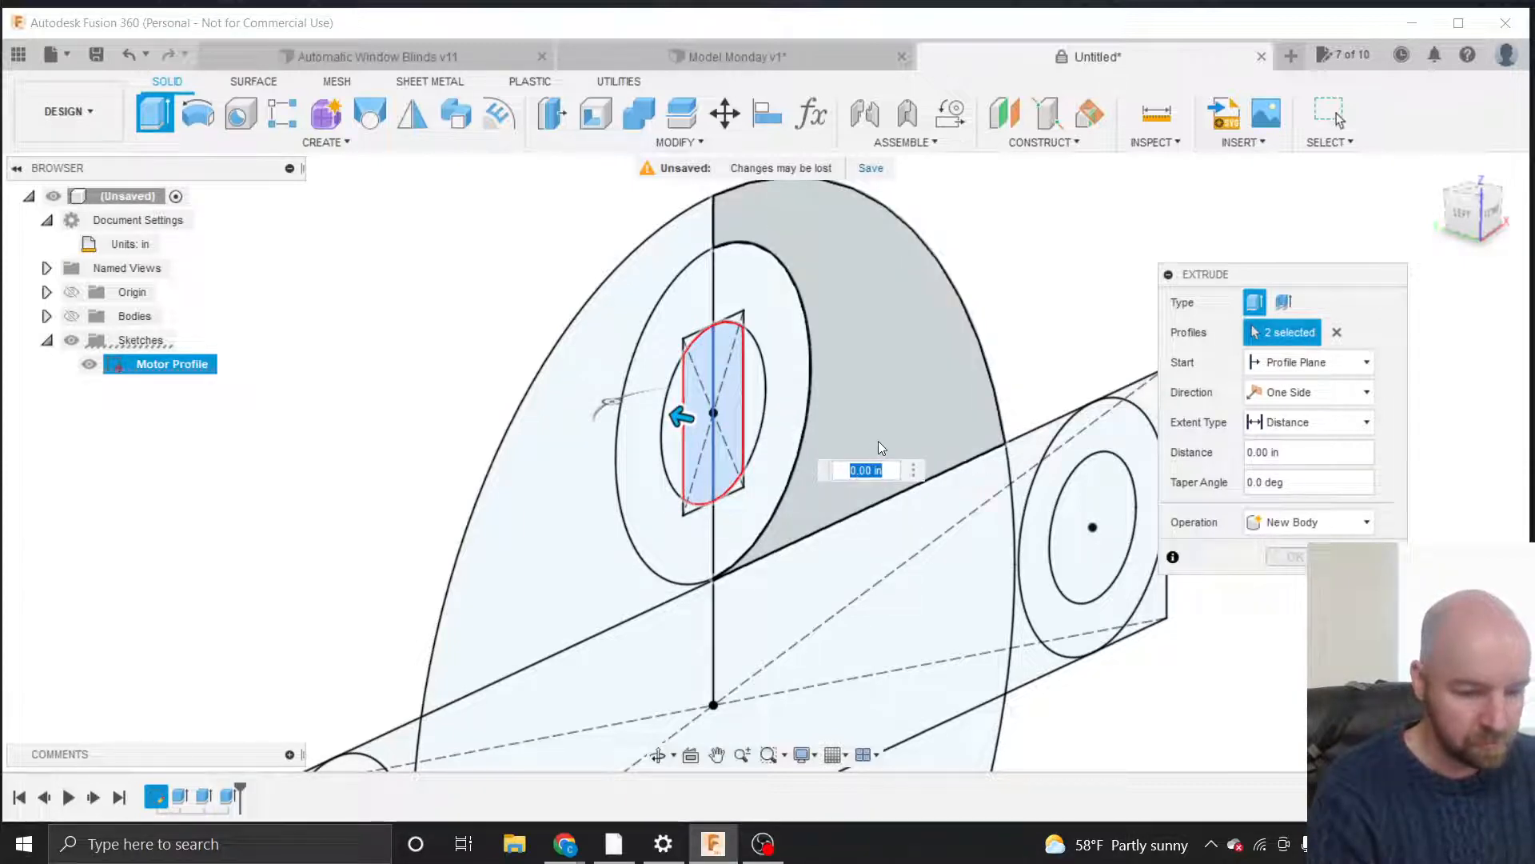
{"action": "left_click", "coordinate": [71, 317]}
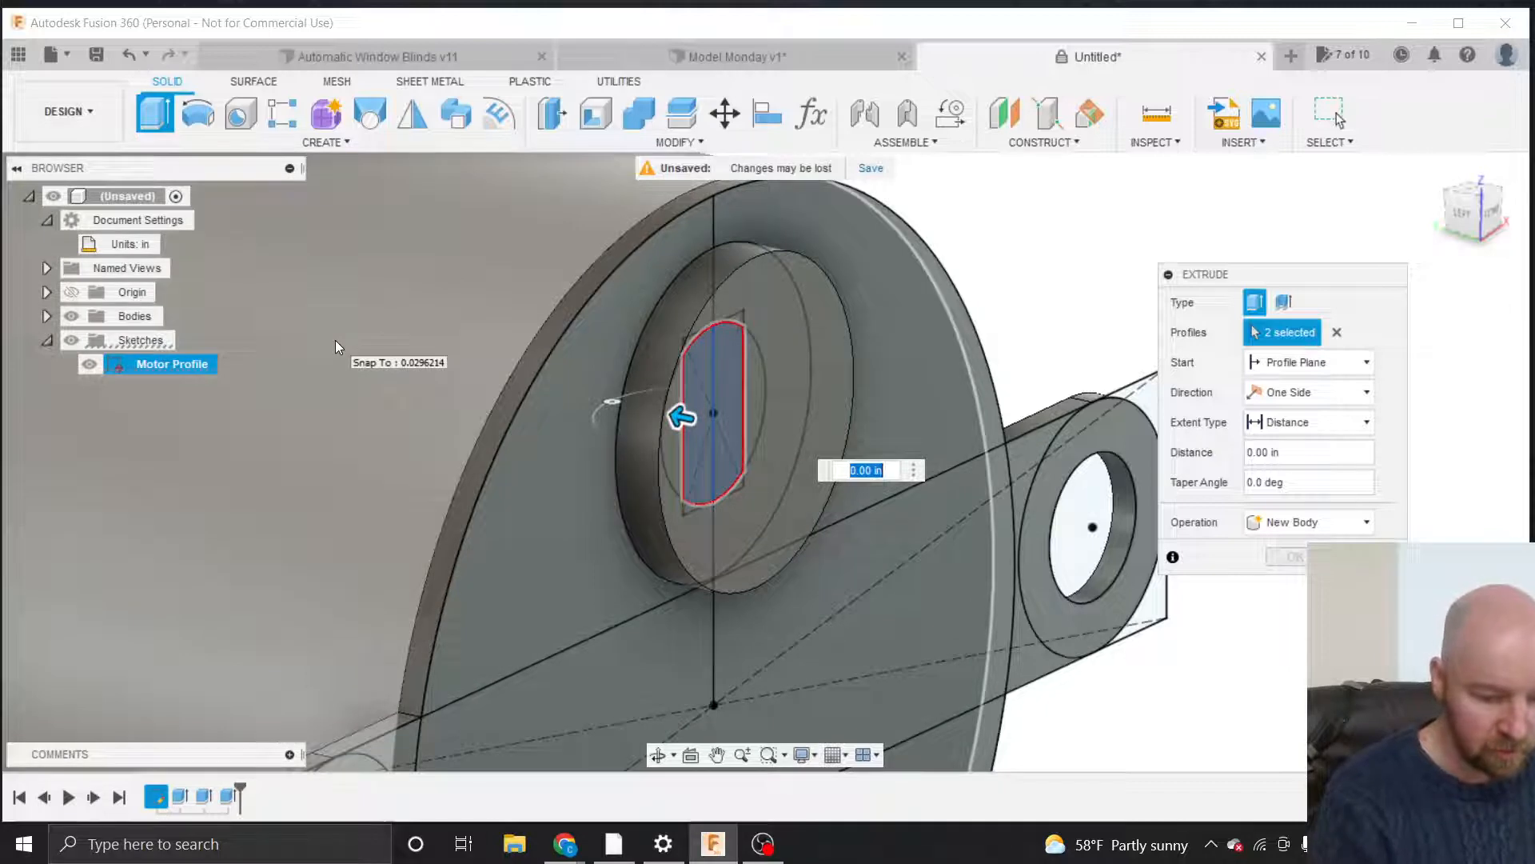
{"action": "key", "text": "BackSpace"}
{"action": "type", "text": "-.31"}
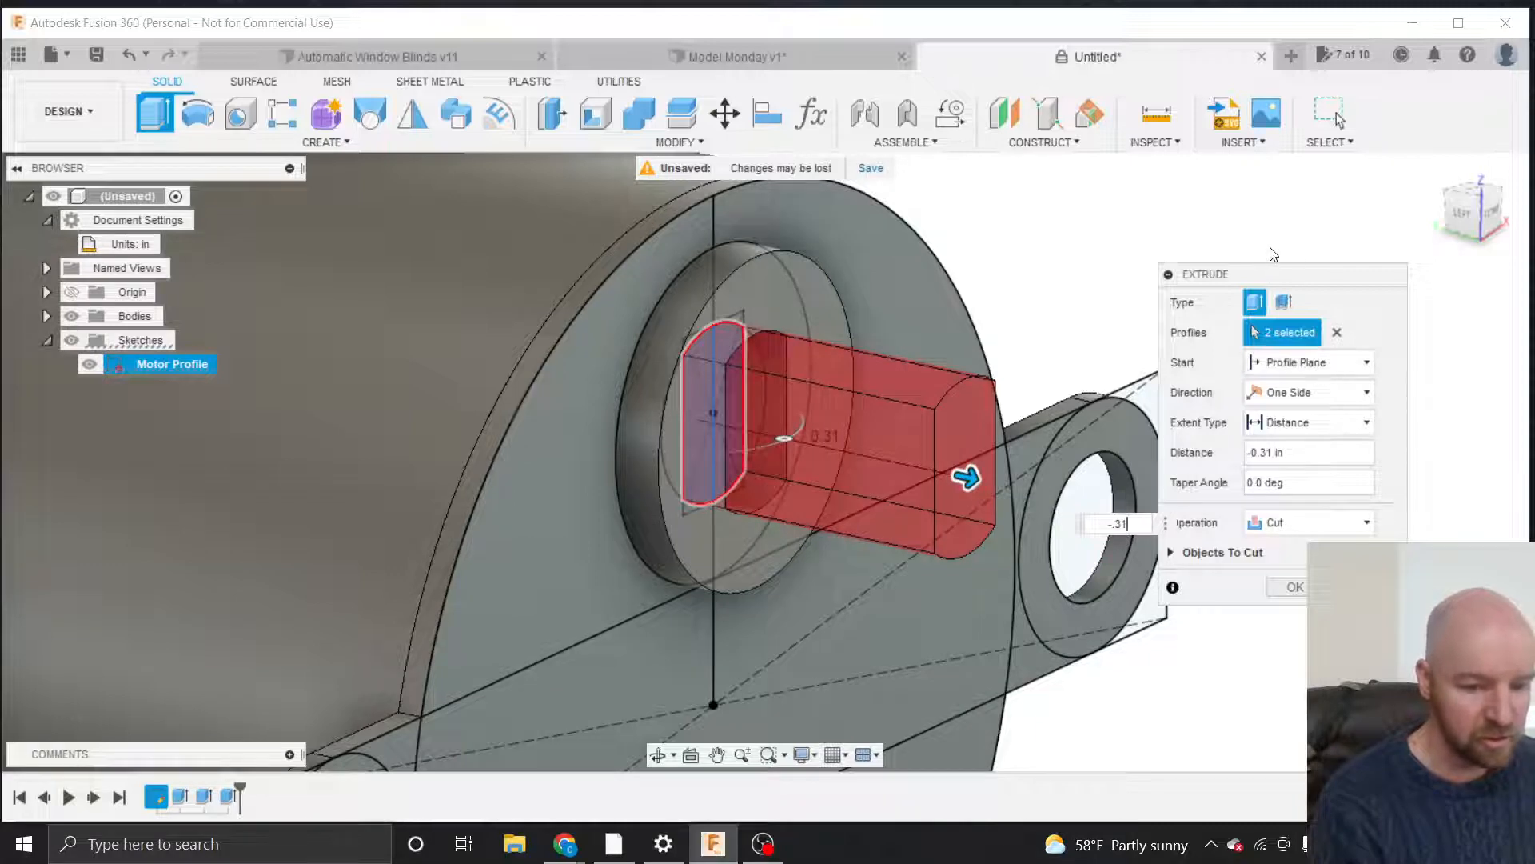
{"action": "left_click_drag", "start_coordinate": [1272, 274], "coordinate": [1194, 244]}
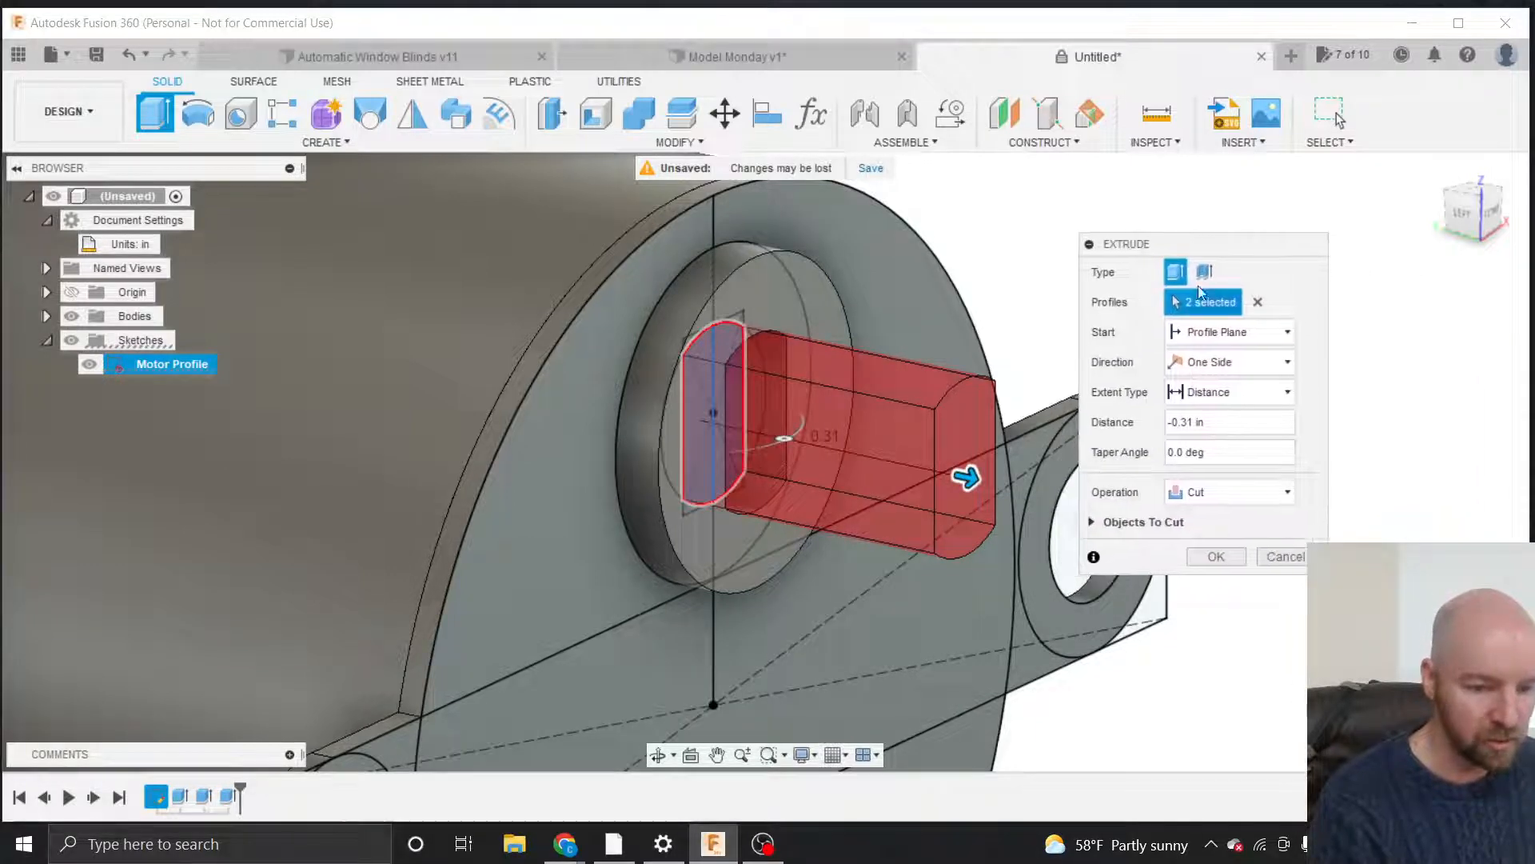
Try to start the shaft extrusion from an object, picking the front face of the raised round boss, and cancel the command.
{"action": "left_click", "coordinate": [1205, 335]}
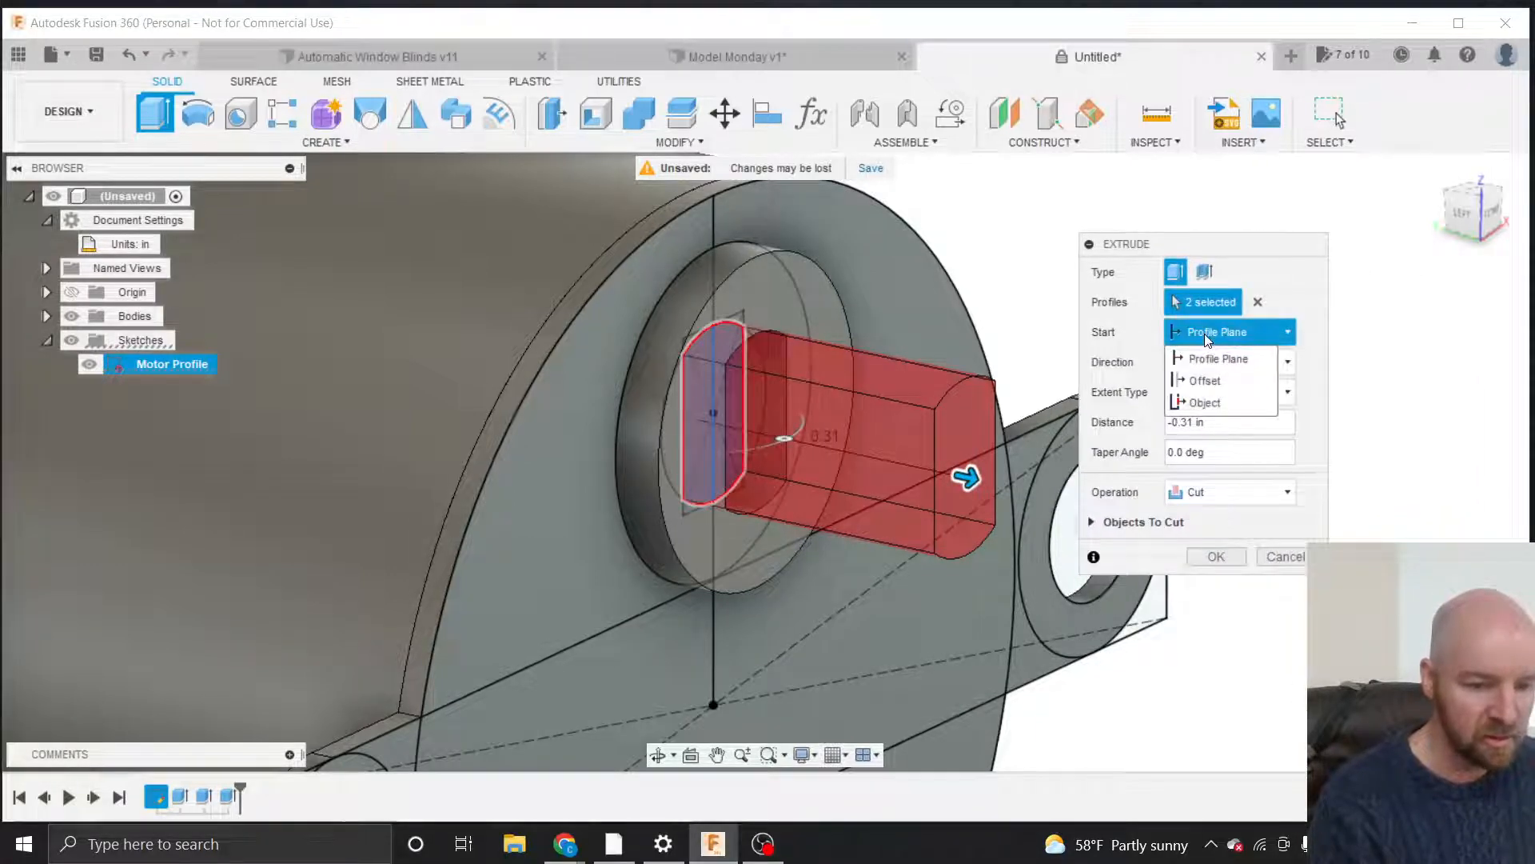
{"action": "left_click", "coordinate": [1222, 339]}
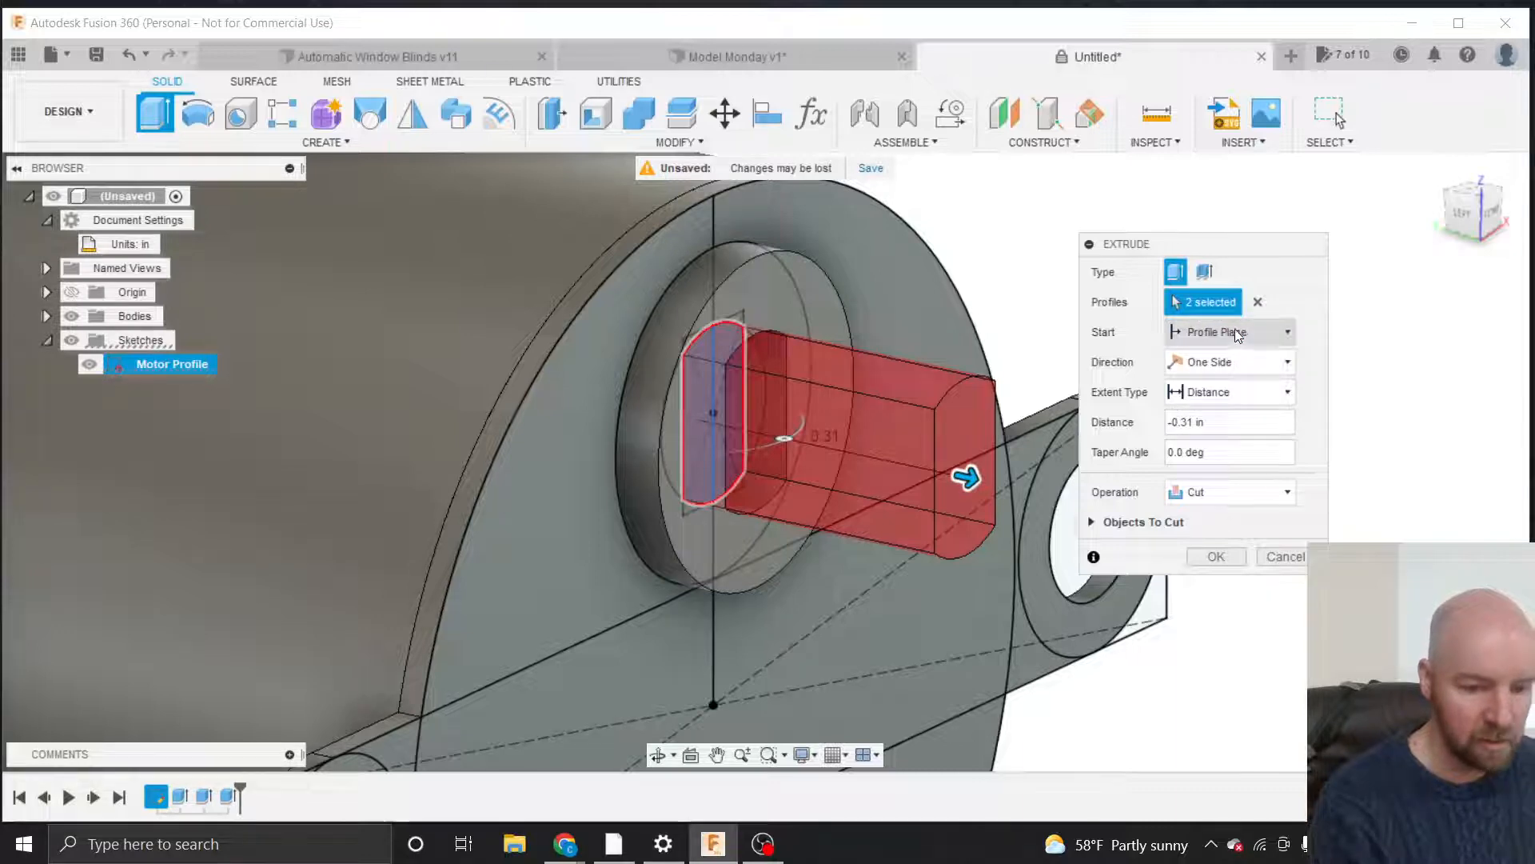
{"action": "left_click", "coordinate": [1233, 333]}
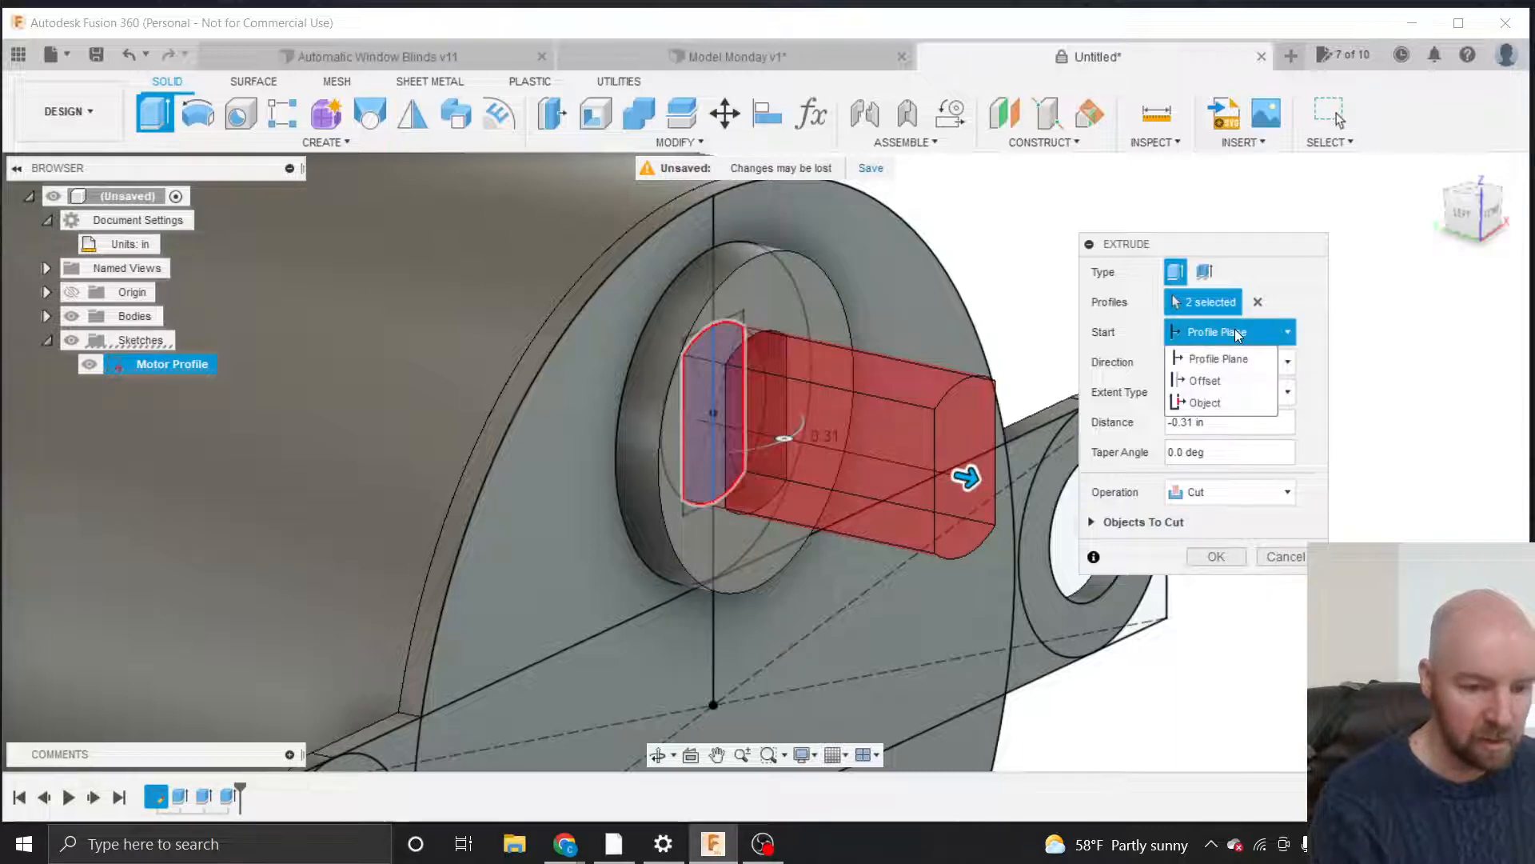
{"action": "left_click", "coordinate": [1208, 403]}
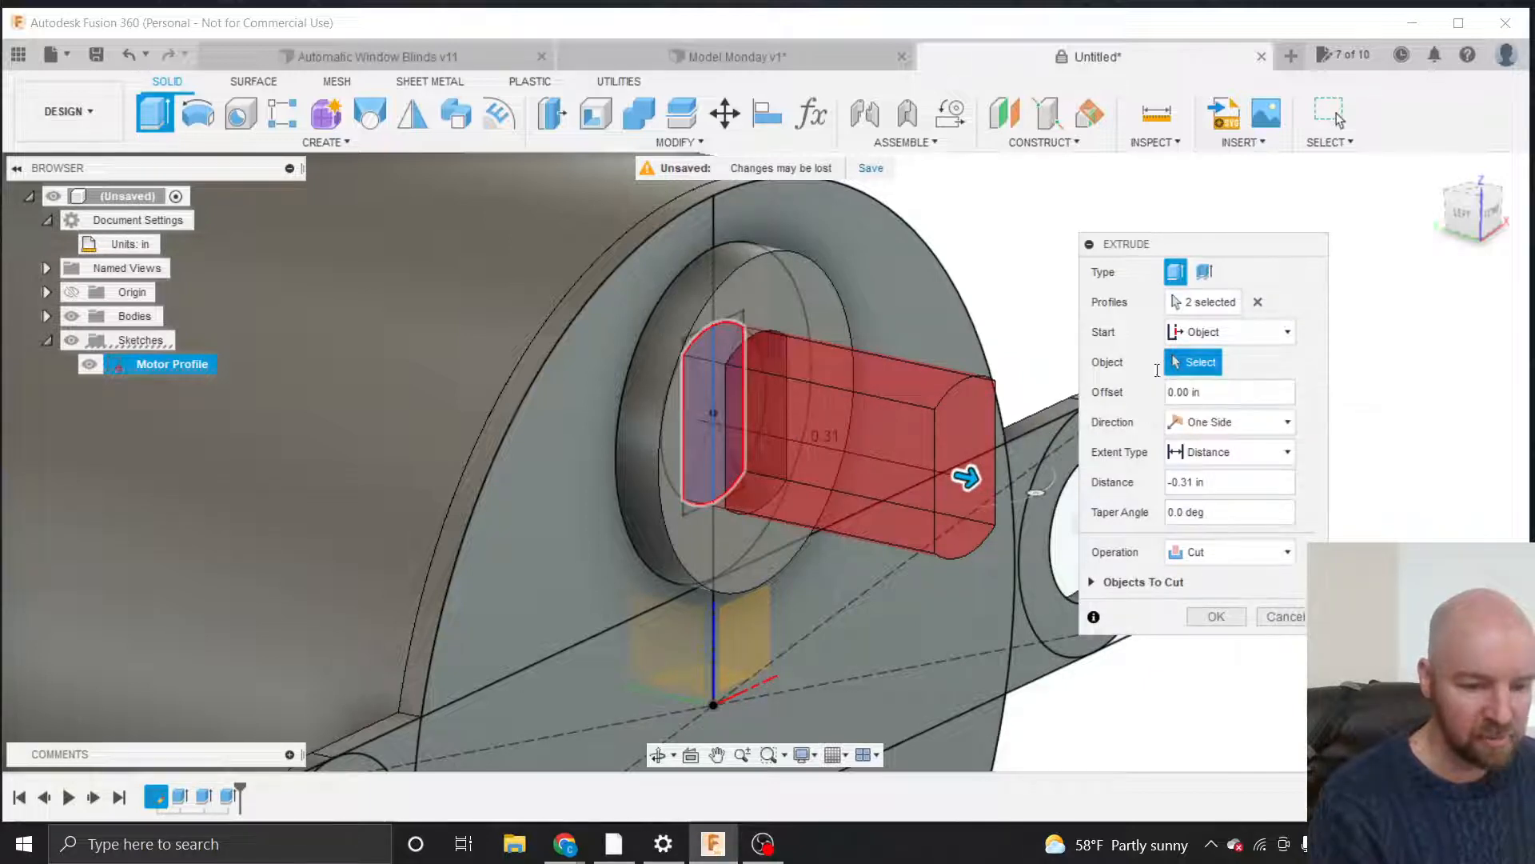
{"action": "left_click", "coordinate": [774, 296]}
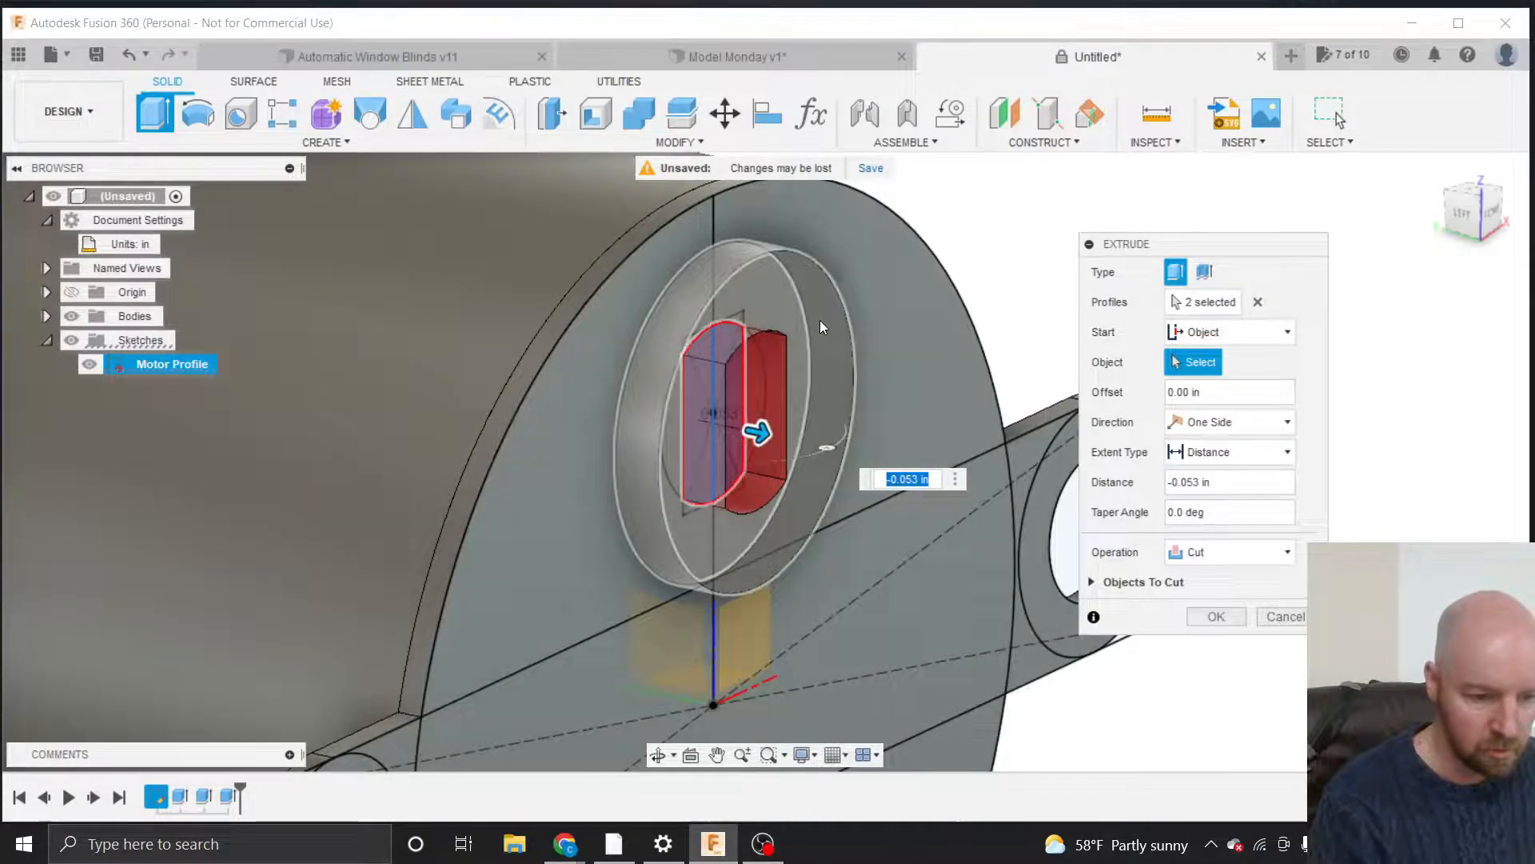
{"action": "left_click", "coordinate": [1455, 231]}
{"action": "scroll", "coordinate": [789, 308], "scroll_direction": "up", "scroll_amount": 5}
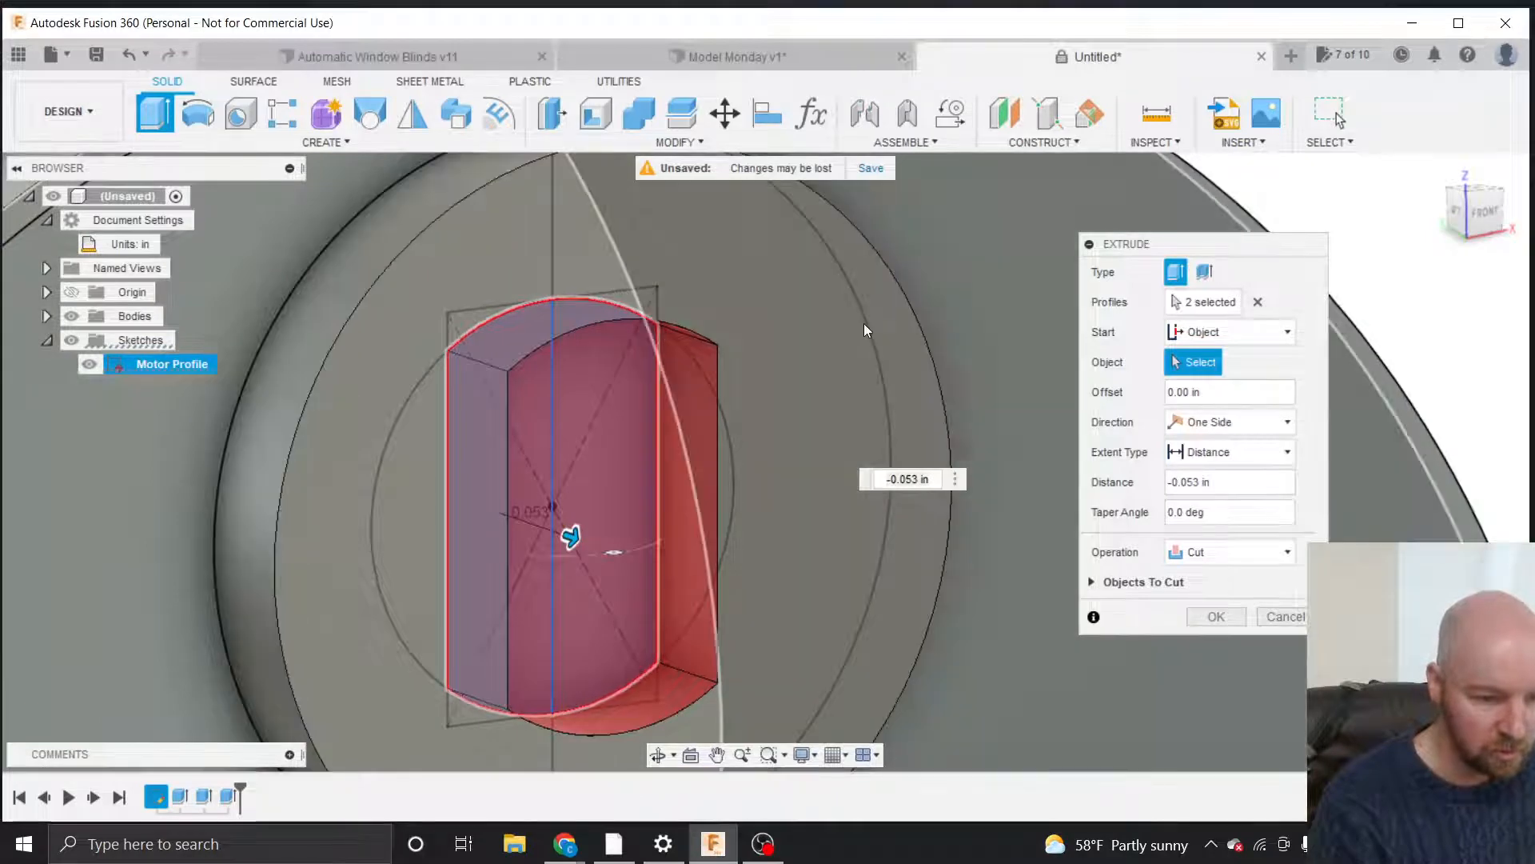
{"action": "scroll", "coordinate": [863, 330], "scroll_direction": "down", "scroll_amount": 4}
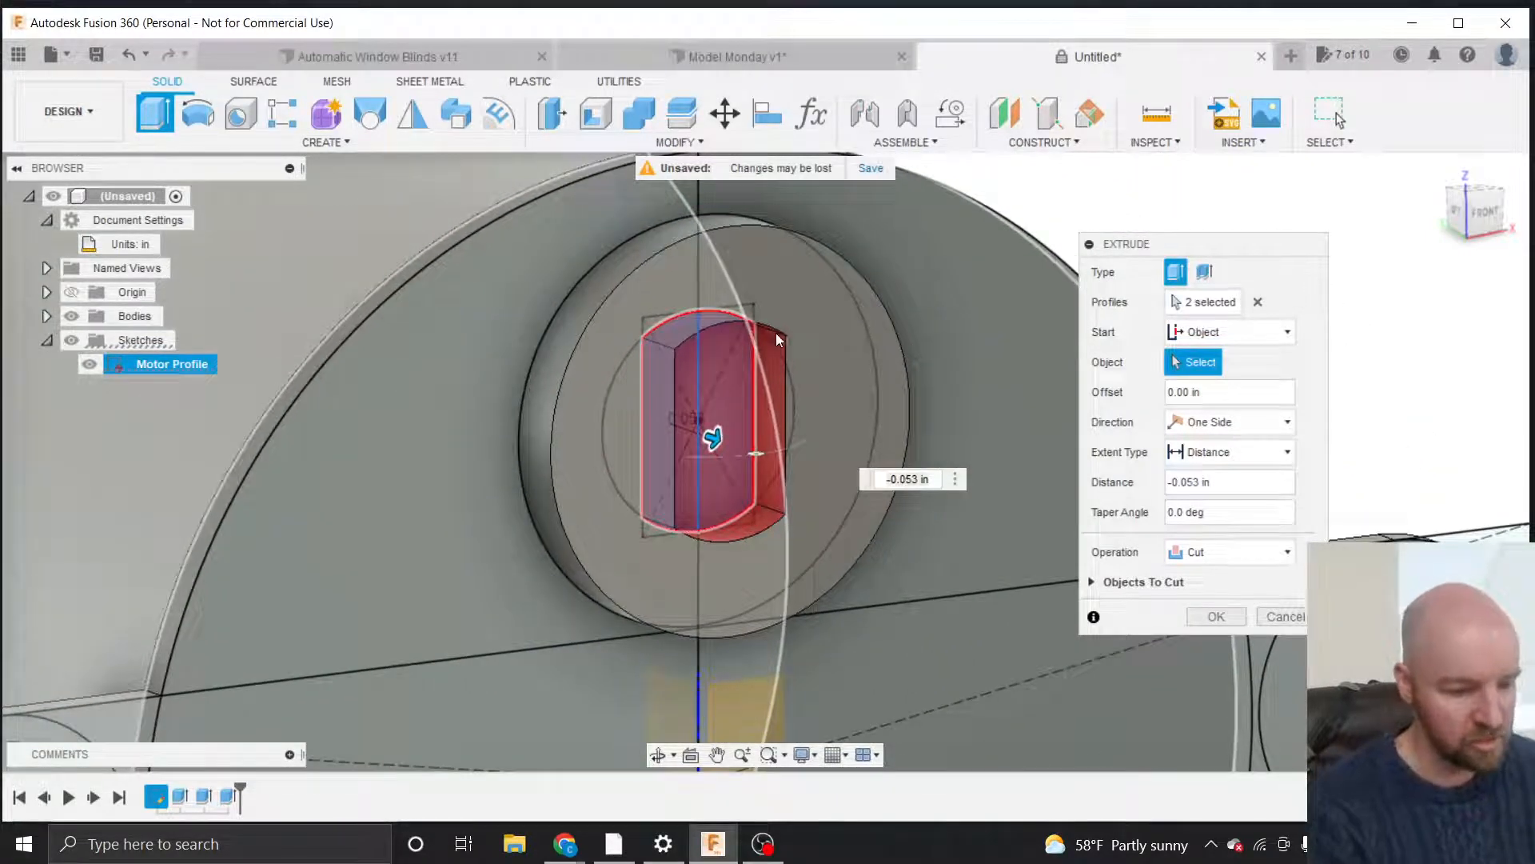
{"action": "scroll", "coordinate": [842, 411], "scroll_direction": "down", "scroll_amount": 2}
{"action": "scroll", "coordinate": [842, 411], "scroll_direction": "down", "scroll_amount": 2}
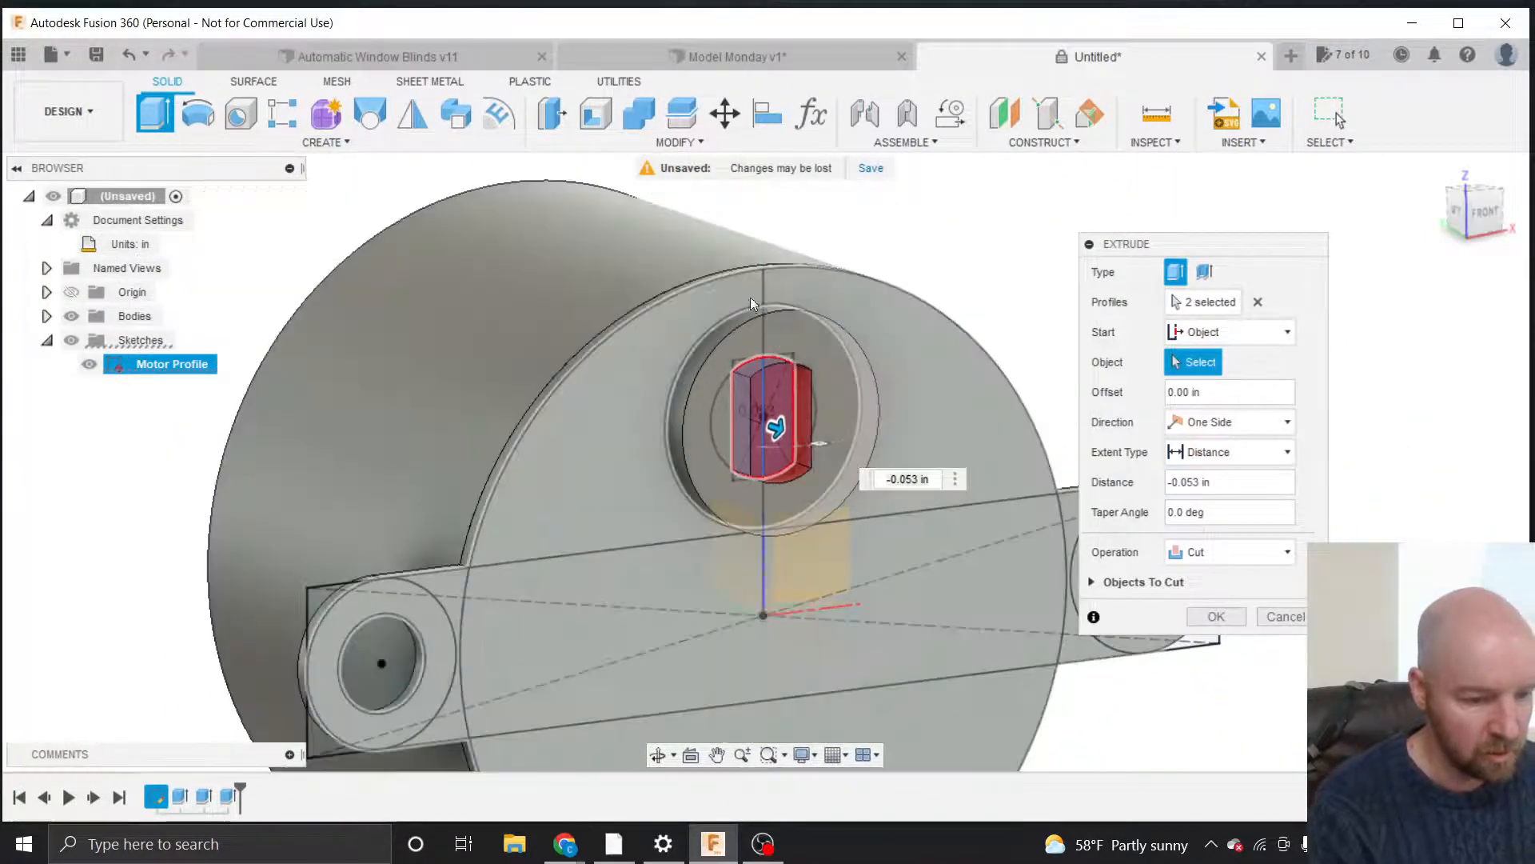
{"action": "scroll", "coordinate": [818, 357], "scroll_direction": "up", "scroll_amount": 3}
{"action": "left_click", "coordinate": [788, 314]}
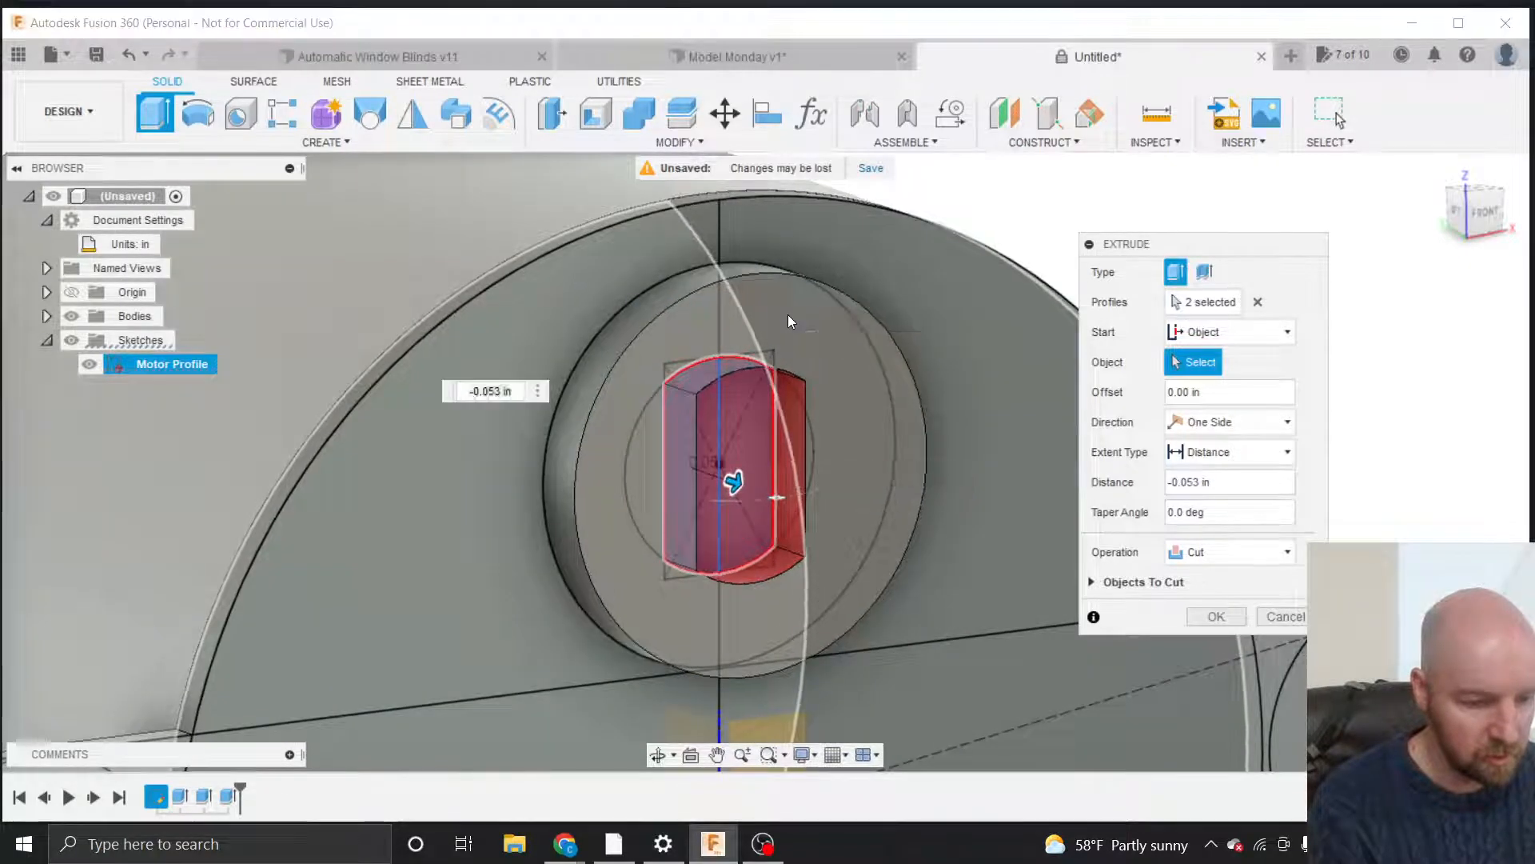
{"action": "key", "text": "Escape"}
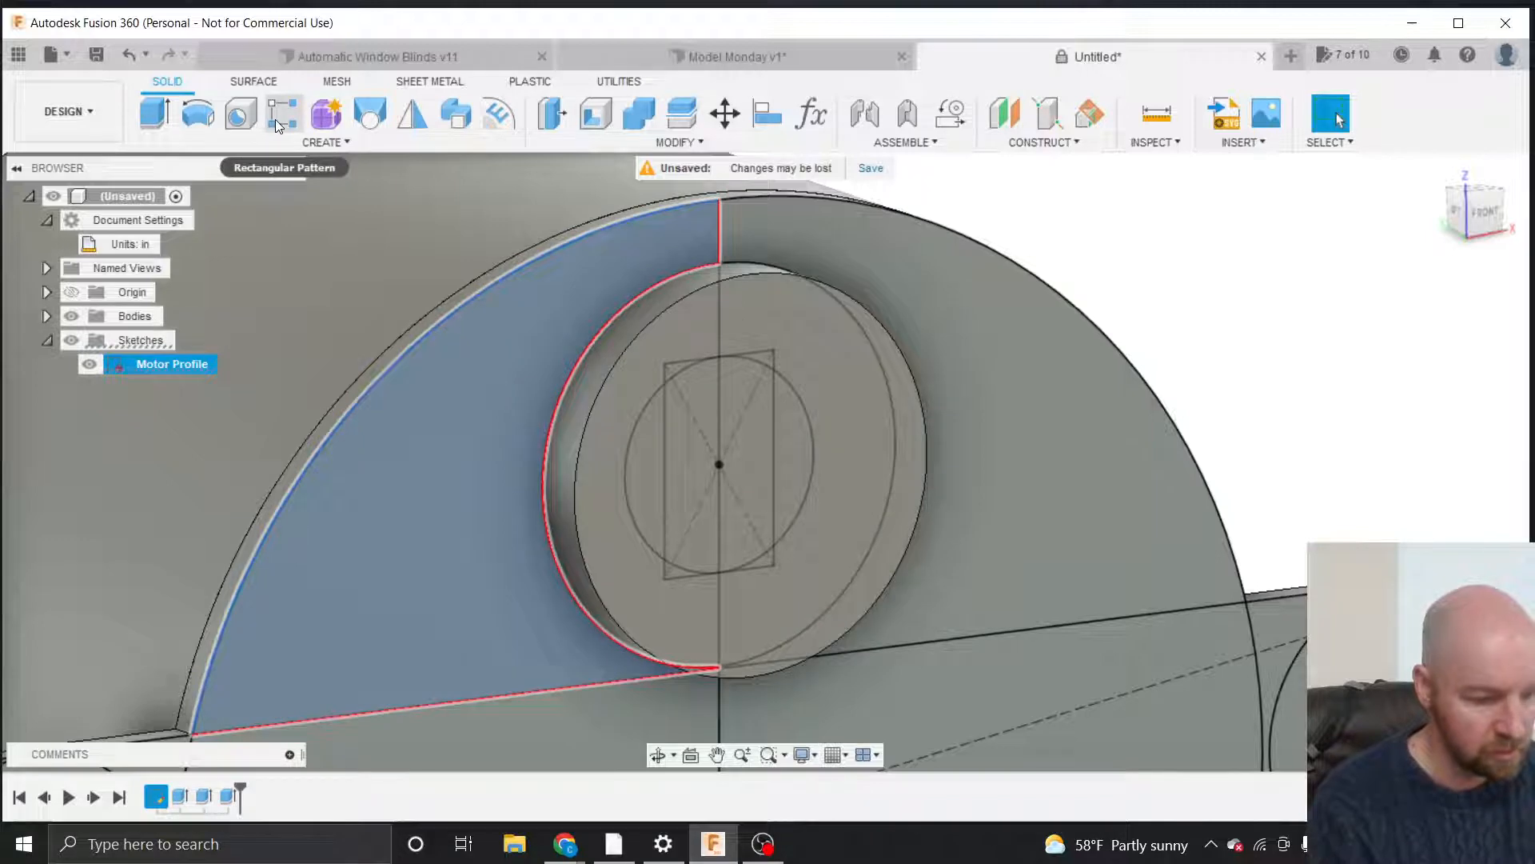
{"action": "key", "text": "e"}
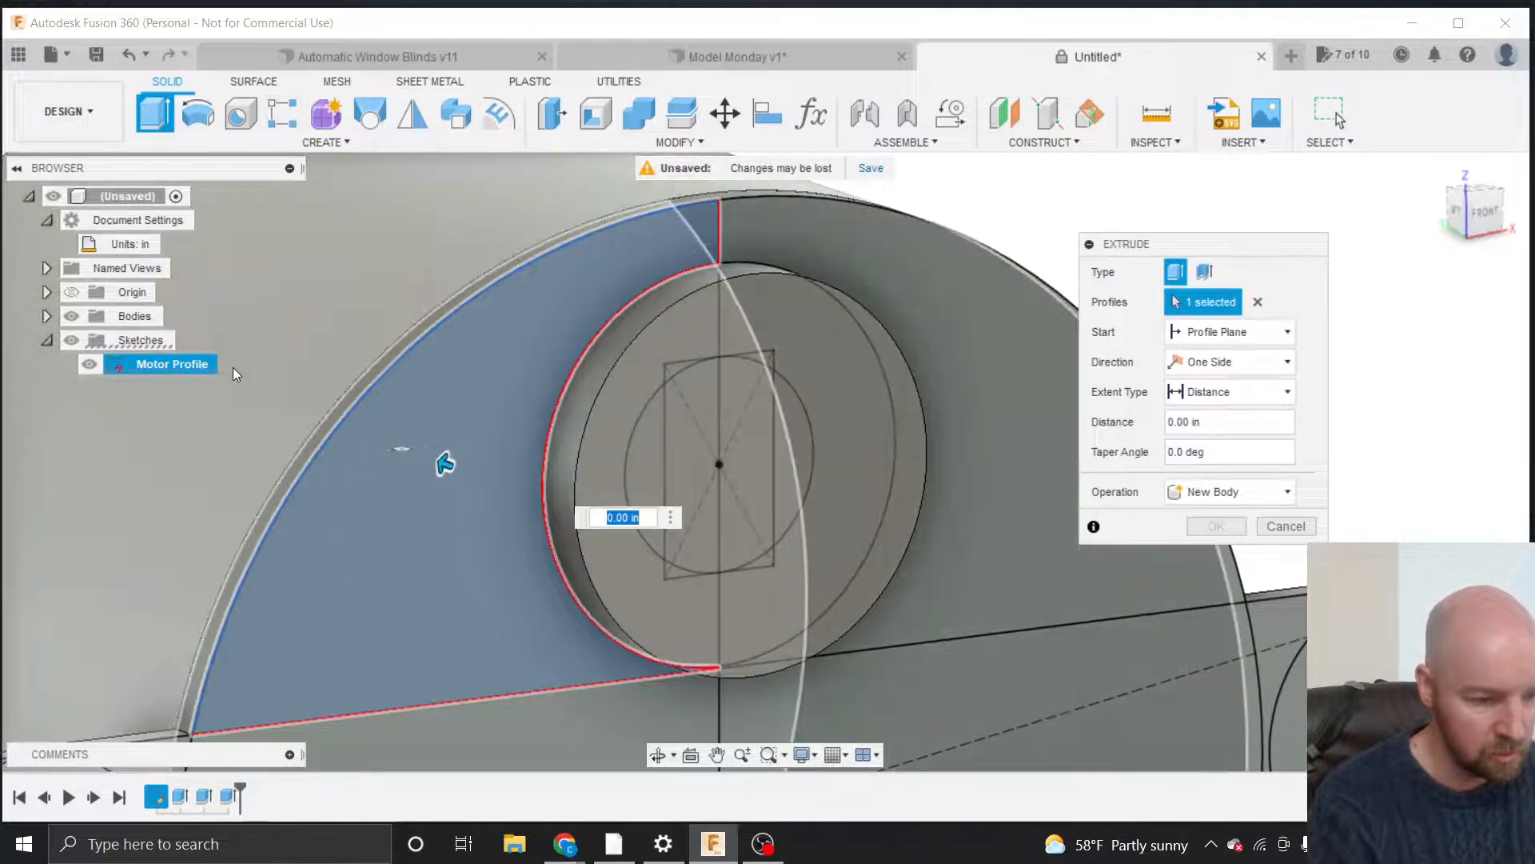
{"action": "left_click", "coordinate": [46, 315]}
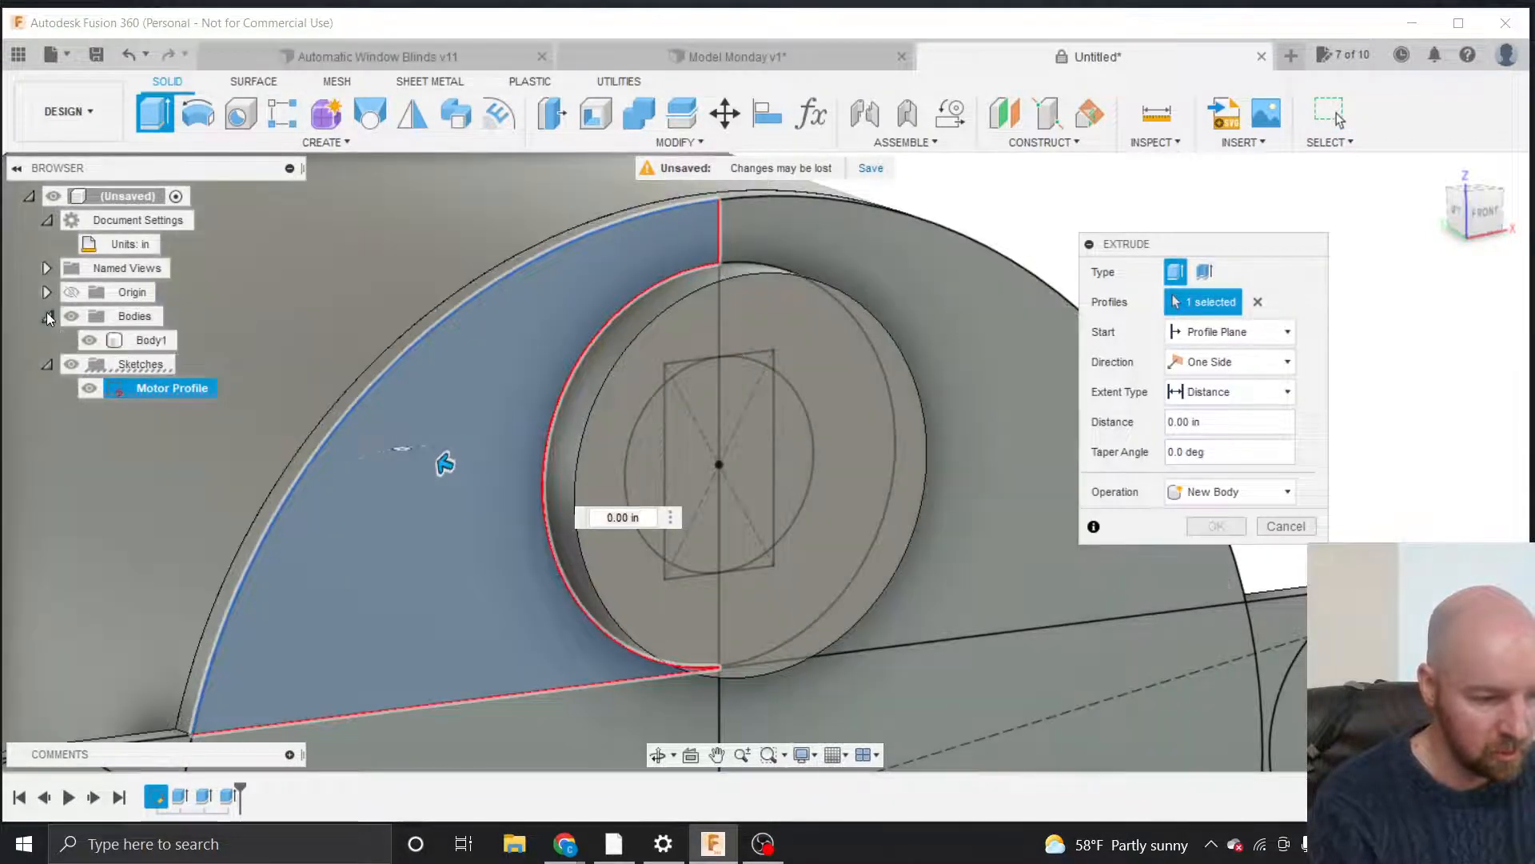
{"action": "left_click", "coordinate": [89, 340]}
{"action": "left_click", "coordinate": [694, 464]}
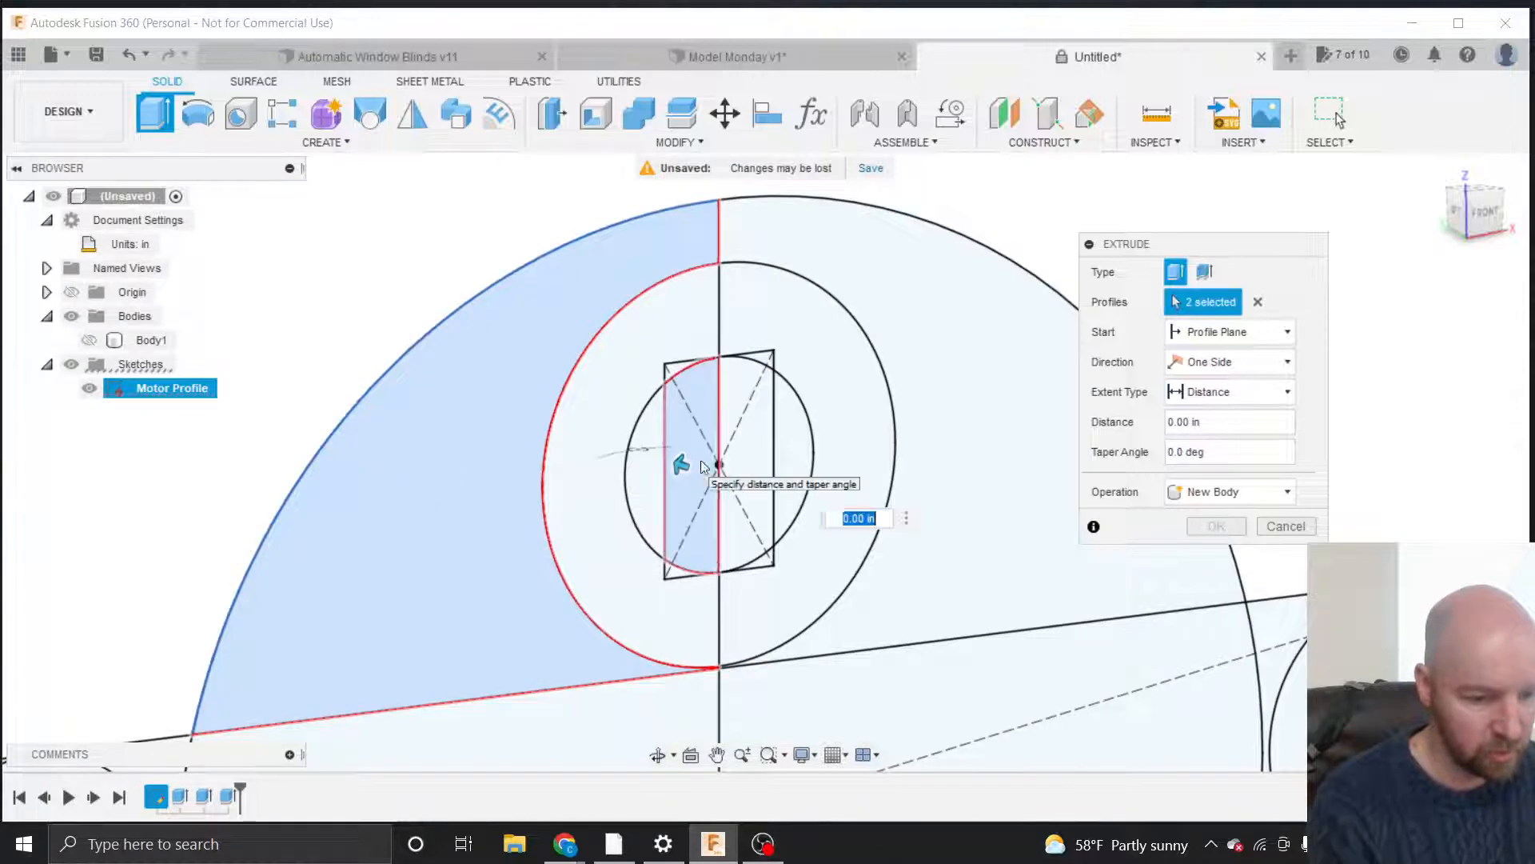
{"action": "left_click", "coordinate": [743, 460]}
{"action": "left_click", "coordinate": [88, 340]}
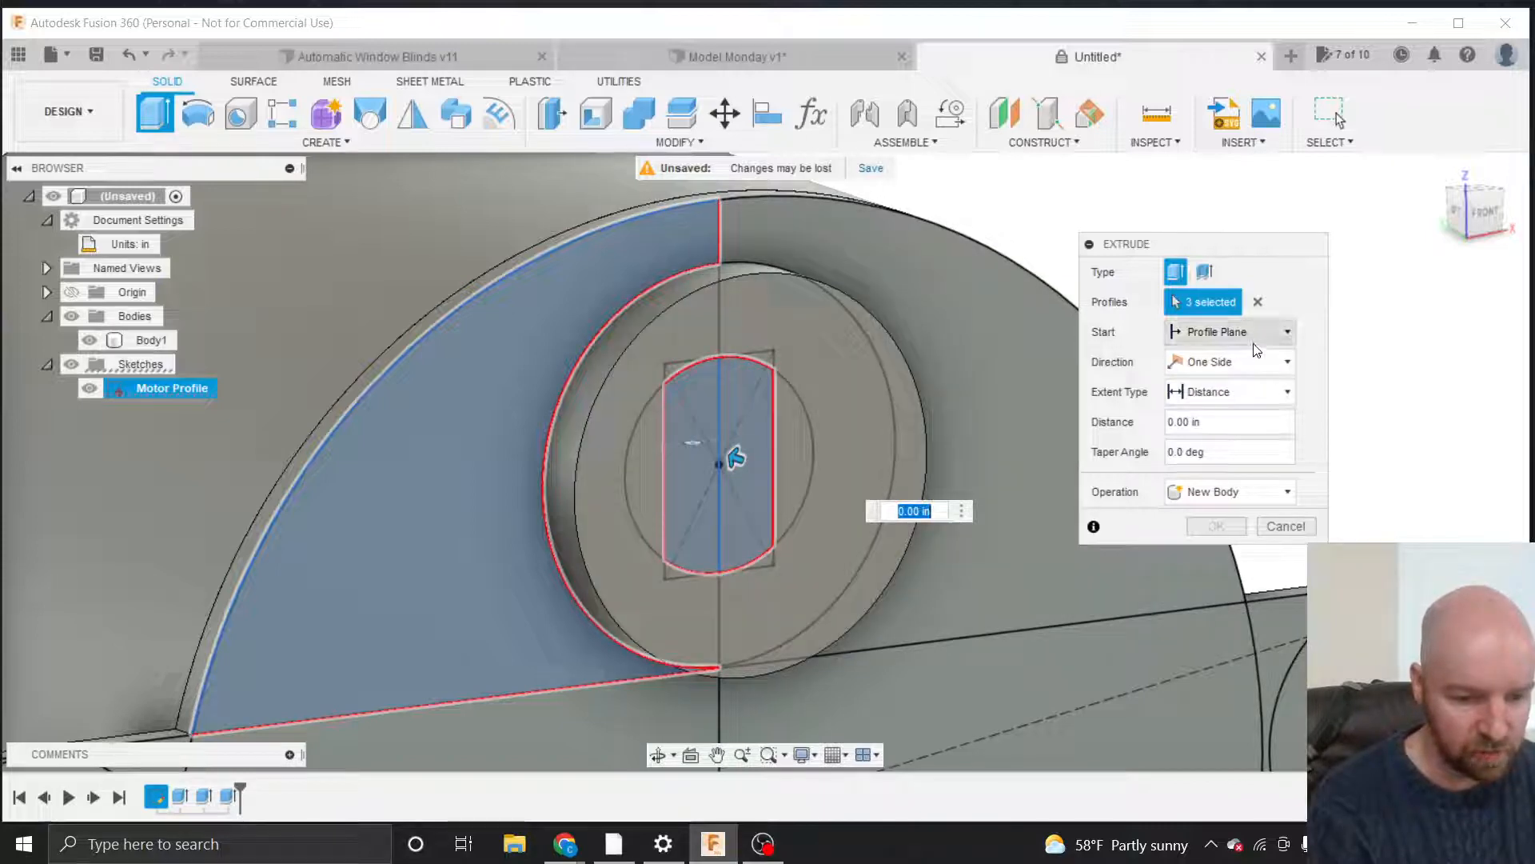
{"action": "left_click", "coordinate": [1252, 333]}
{"action": "left_click", "coordinate": [1208, 402]}
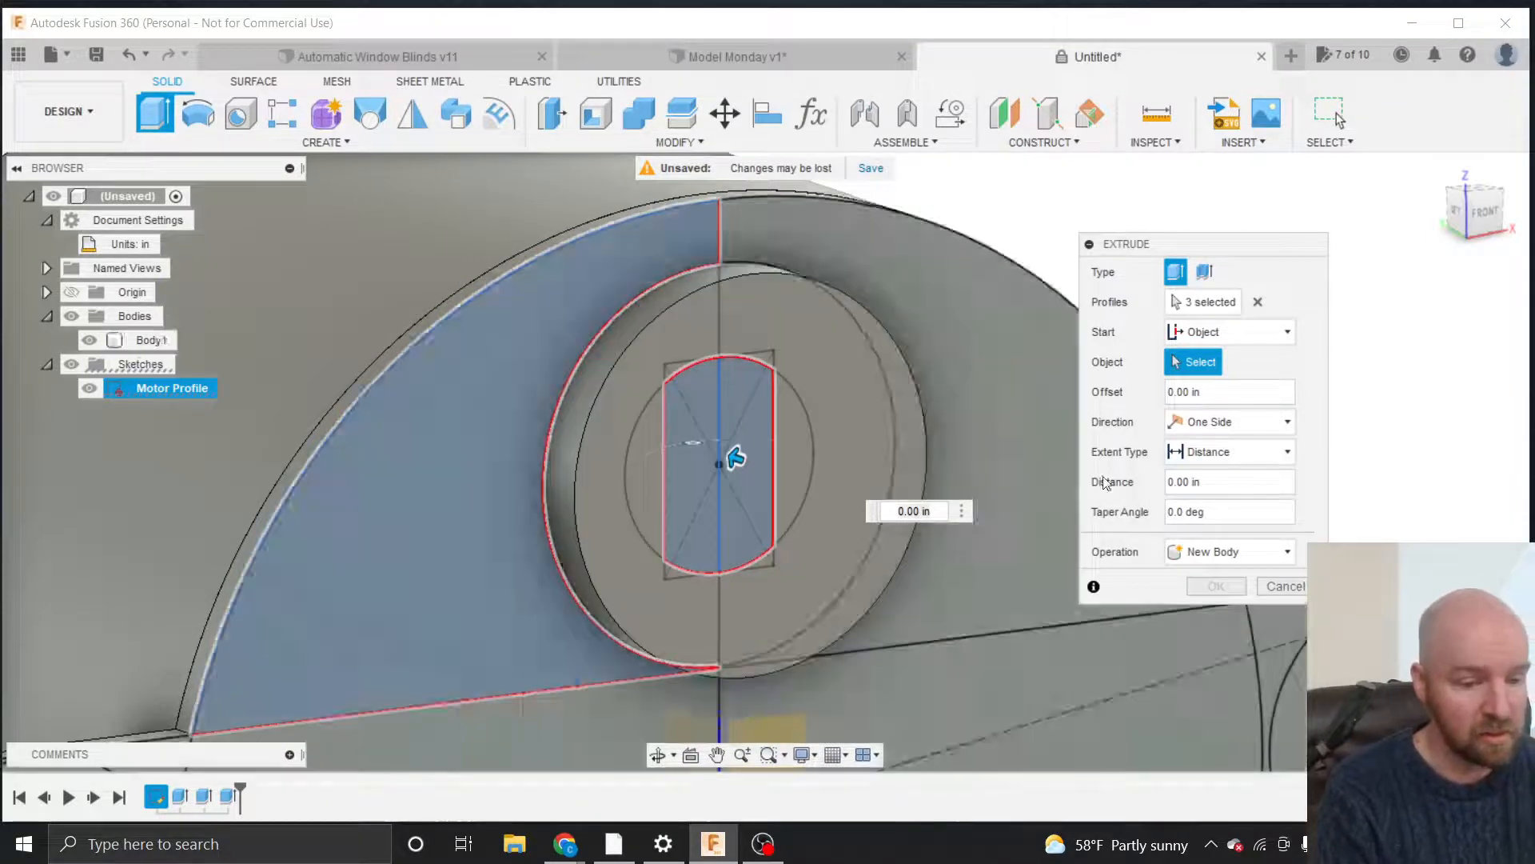
{"action": "left_click_drag", "start_coordinate": [736, 457], "coordinate": [844, 493]}
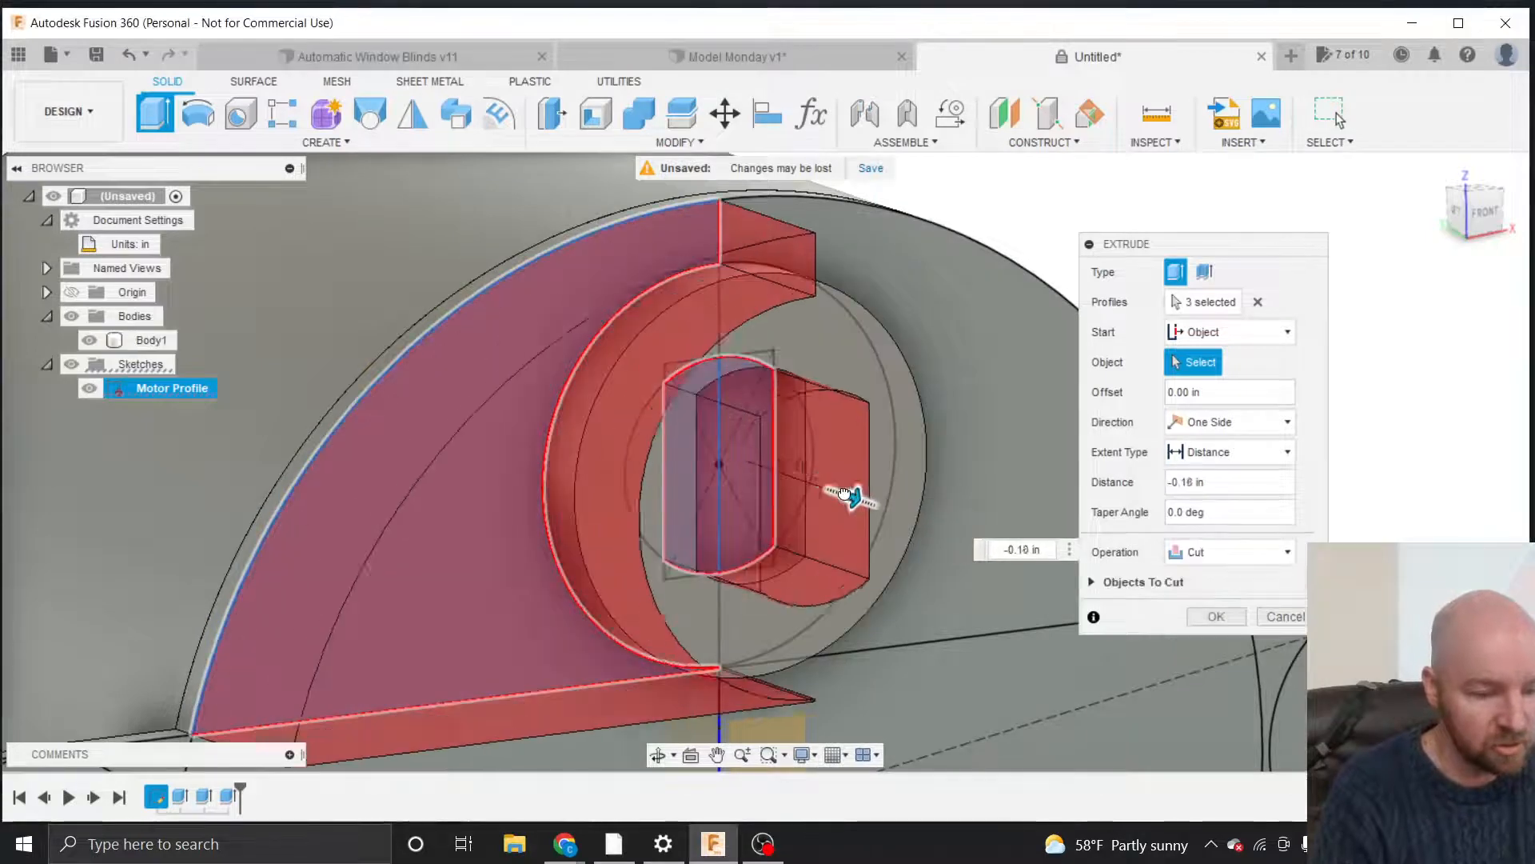
{"action": "left_click", "coordinate": [558, 368]}
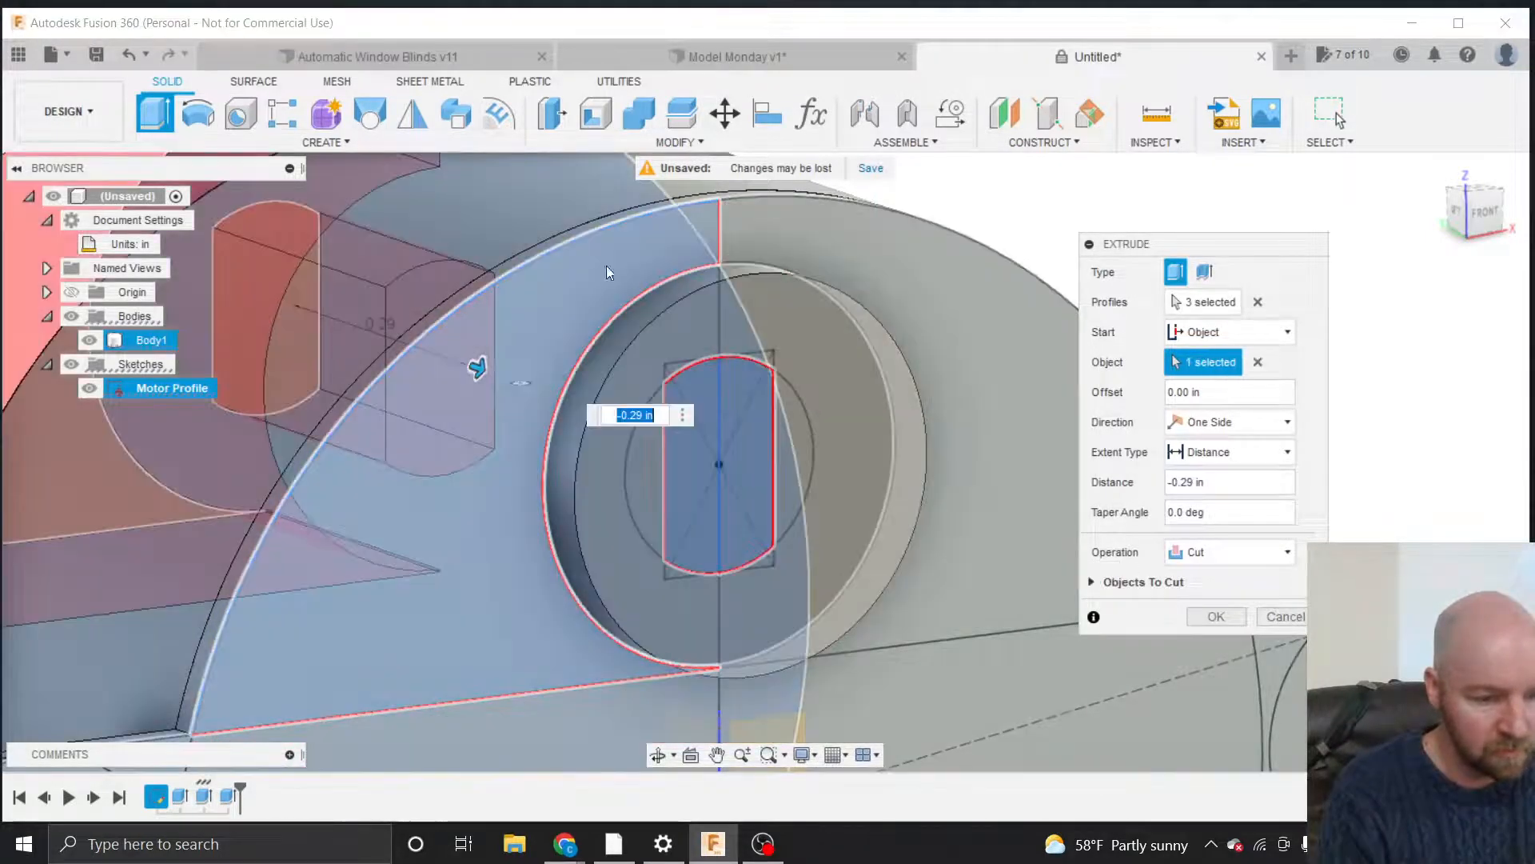
{"action": "left_click", "coordinate": [1258, 301]}
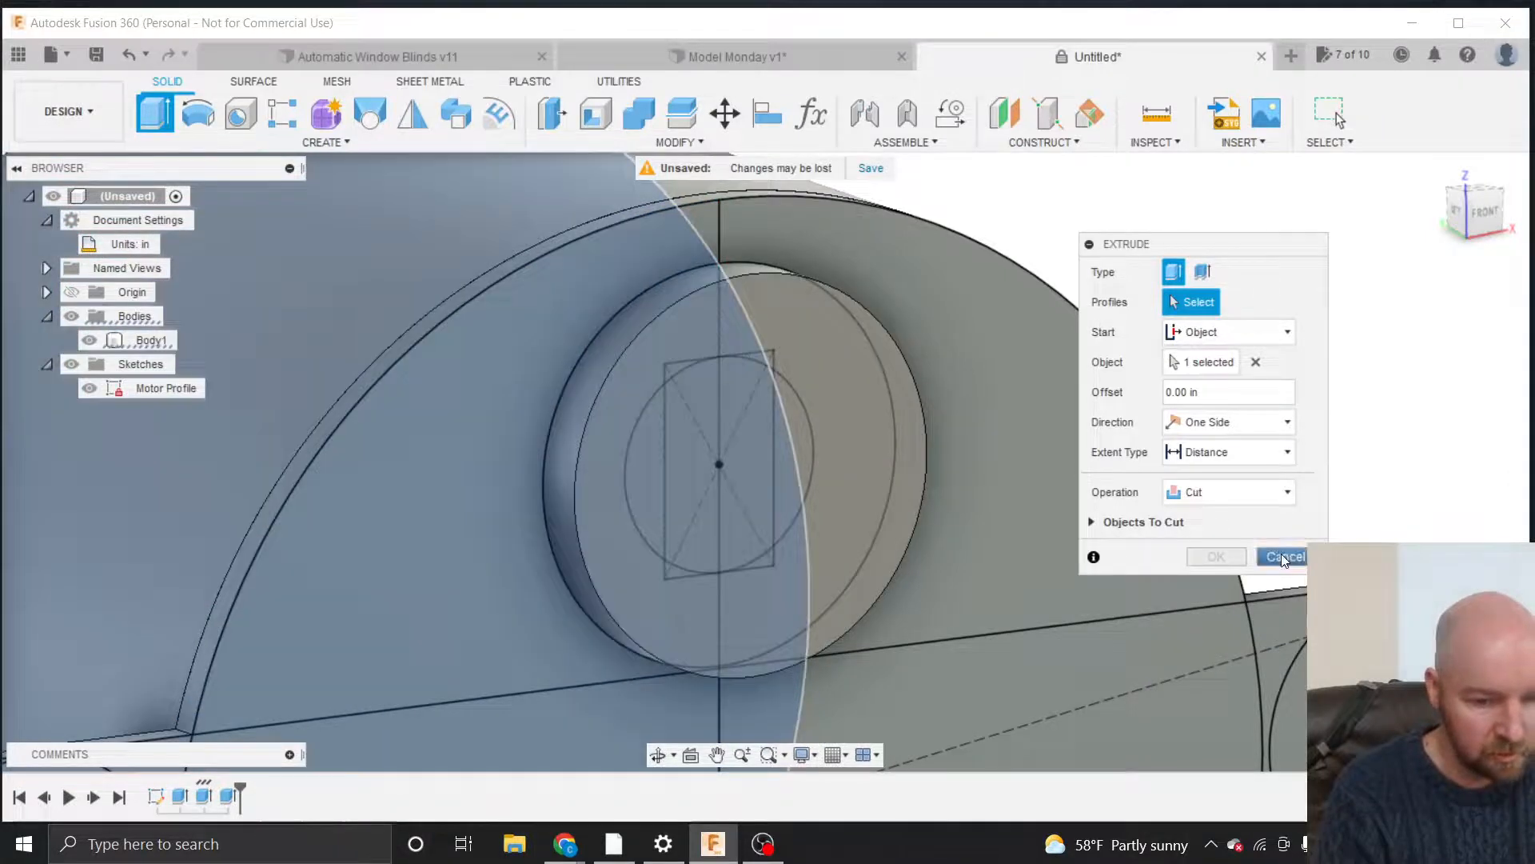
{"action": "left_click", "coordinate": [1284, 556]}
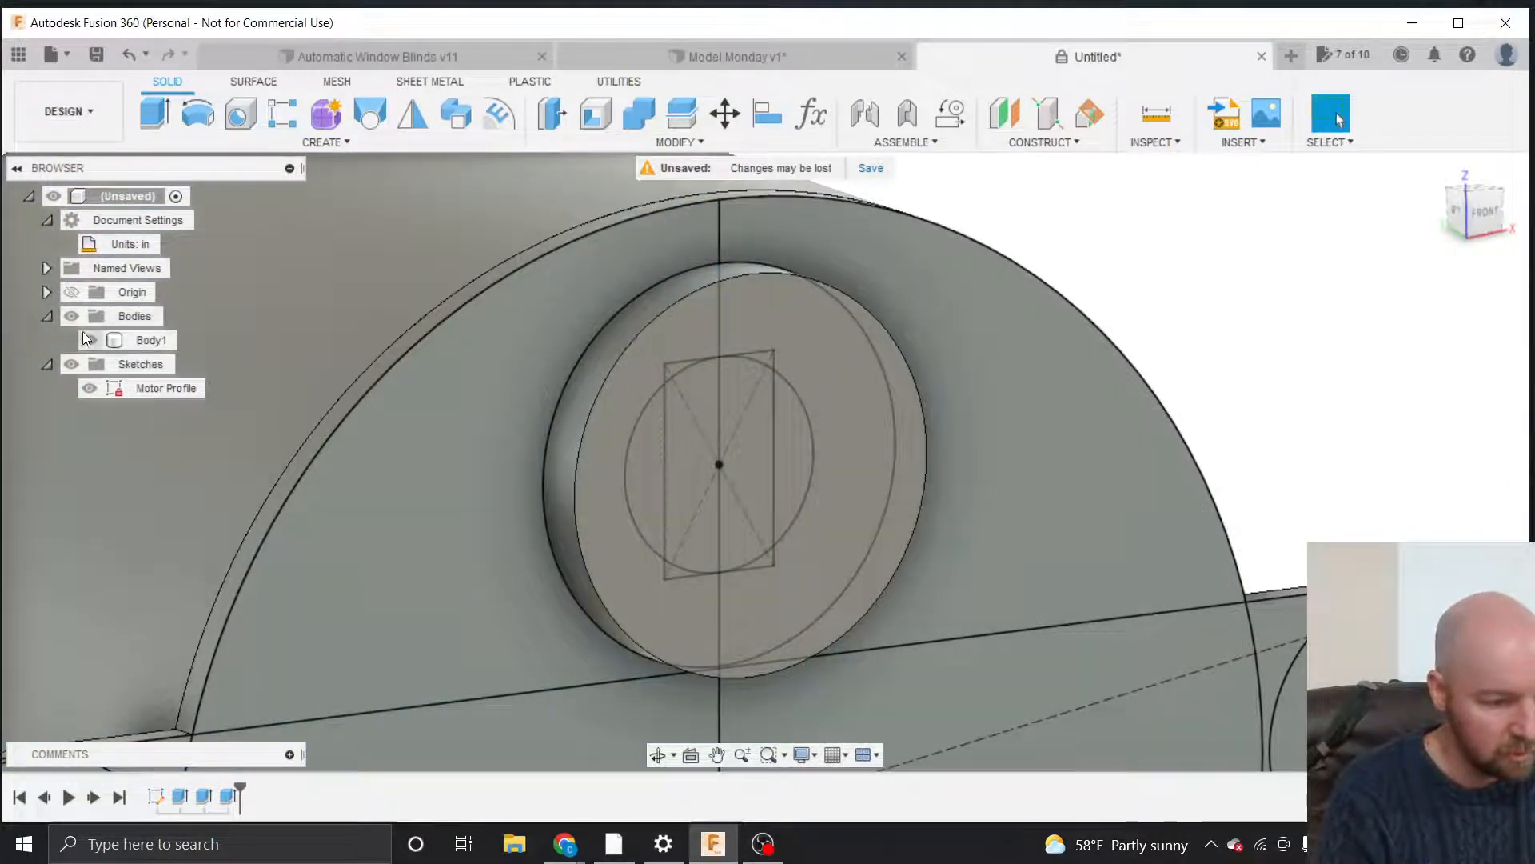
Try to extrude only the two central shaft regions about -0.37 in with an object start, hiding Body1 while selecting them.
{"action": "left_click", "coordinate": [88, 340]}
{"action": "key", "text": "e"}
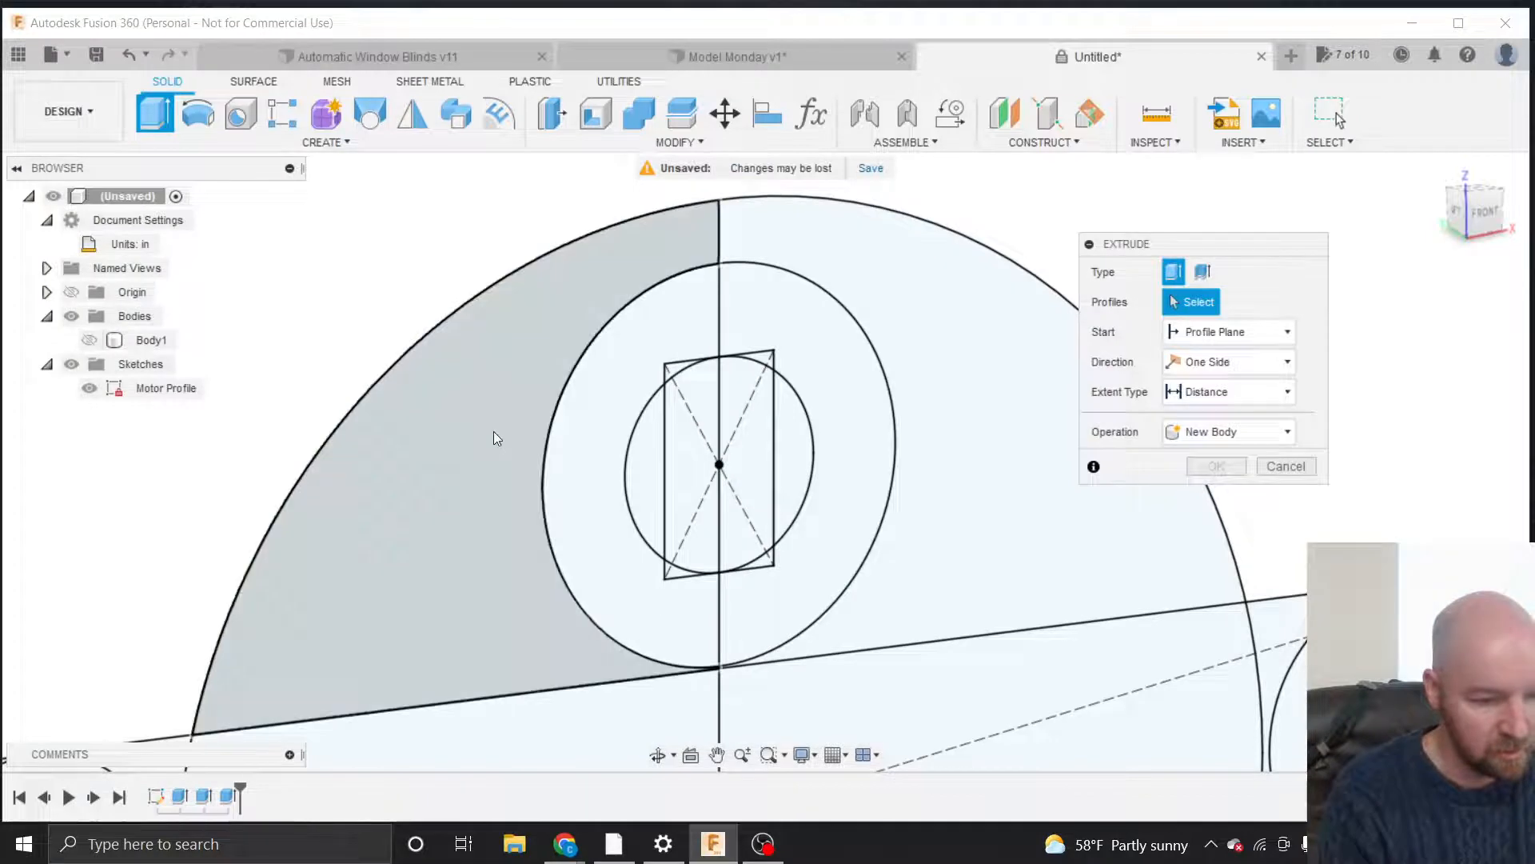
{"action": "left_click", "coordinate": [684, 438]}
{"action": "left_click", "coordinate": [745, 439]}
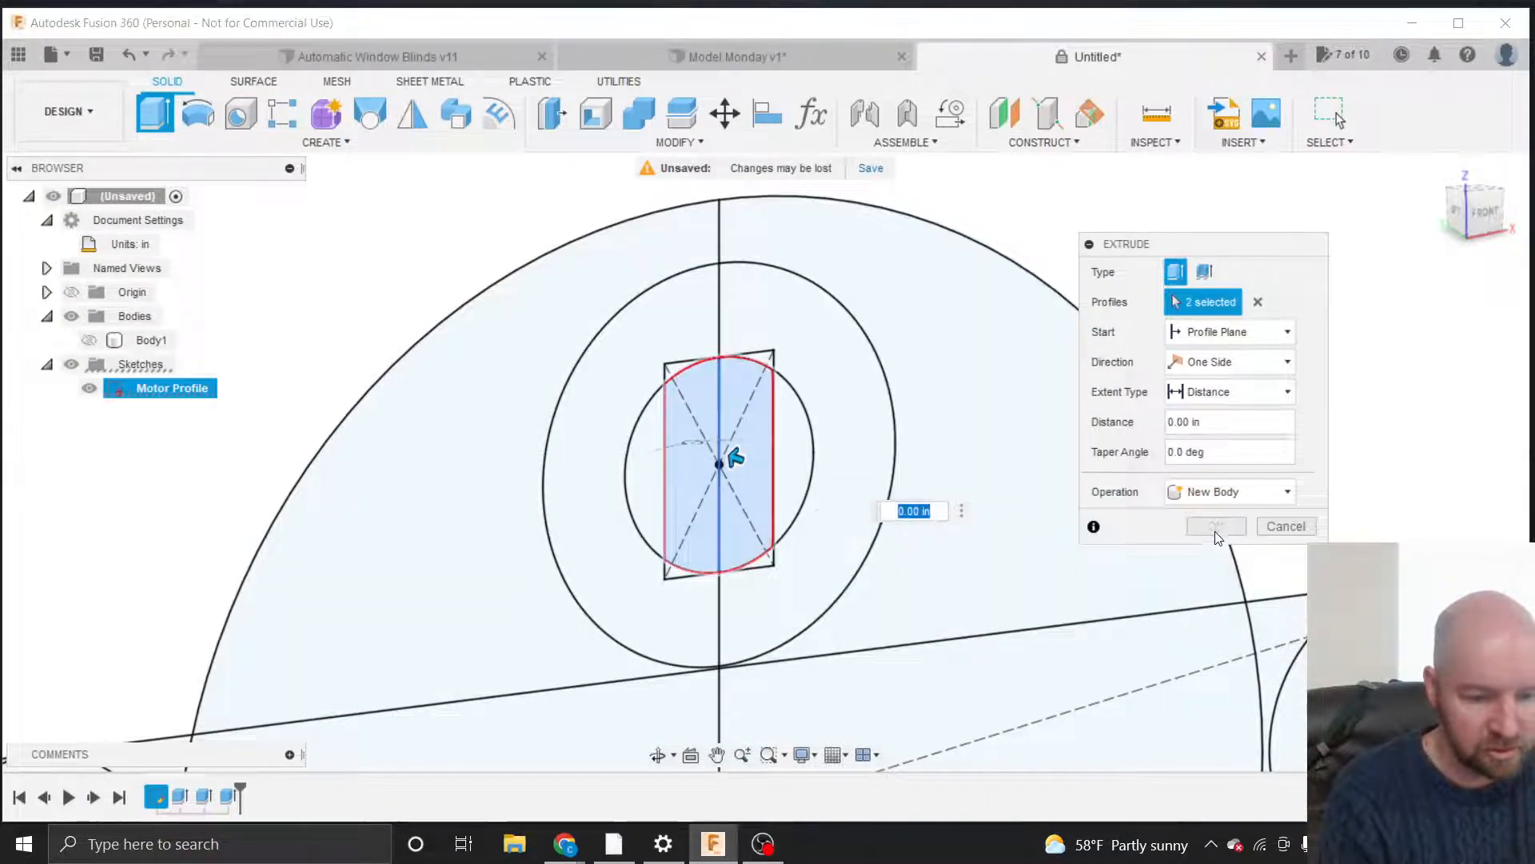
{"action": "left_click", "coordinate": [88, 340]}
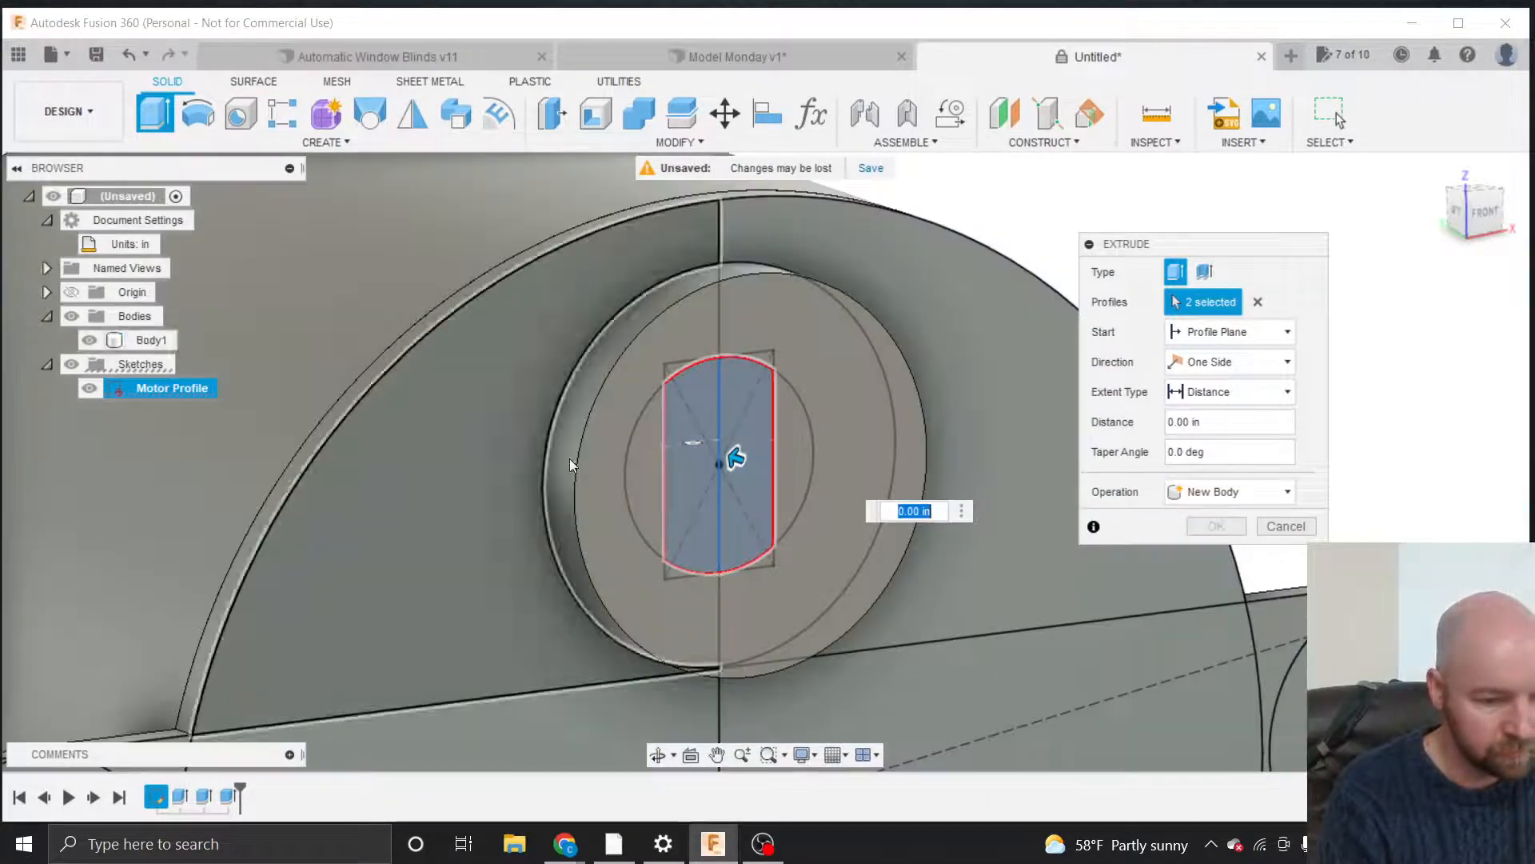
{"action": "left_click_drag", "start_coordinate": [737, 456], "coordinate": [970, 538]}
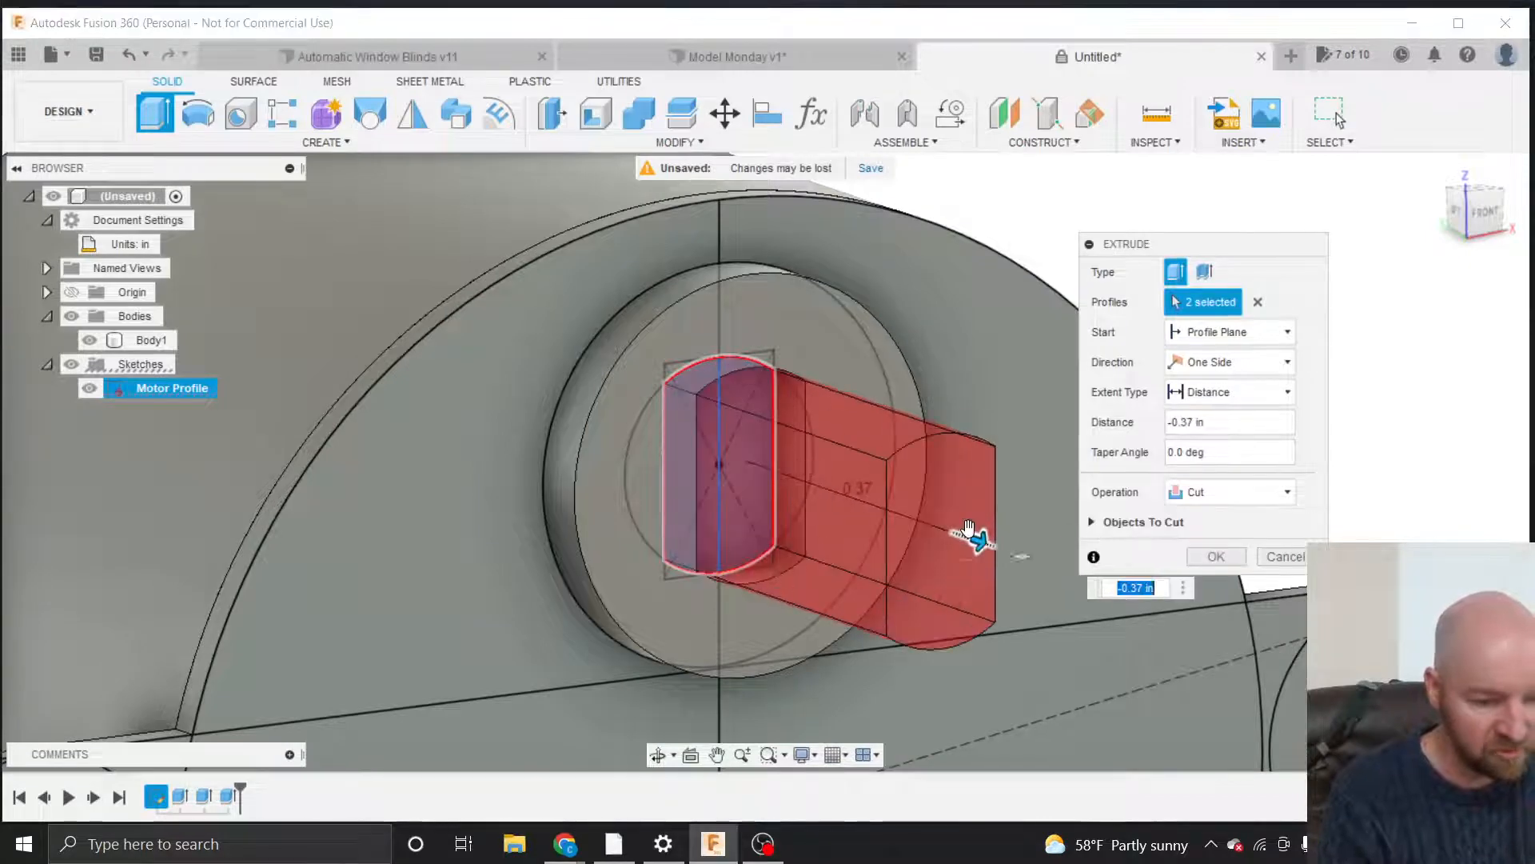
{"action": "left_click", "coordinate": [1225, 342]}
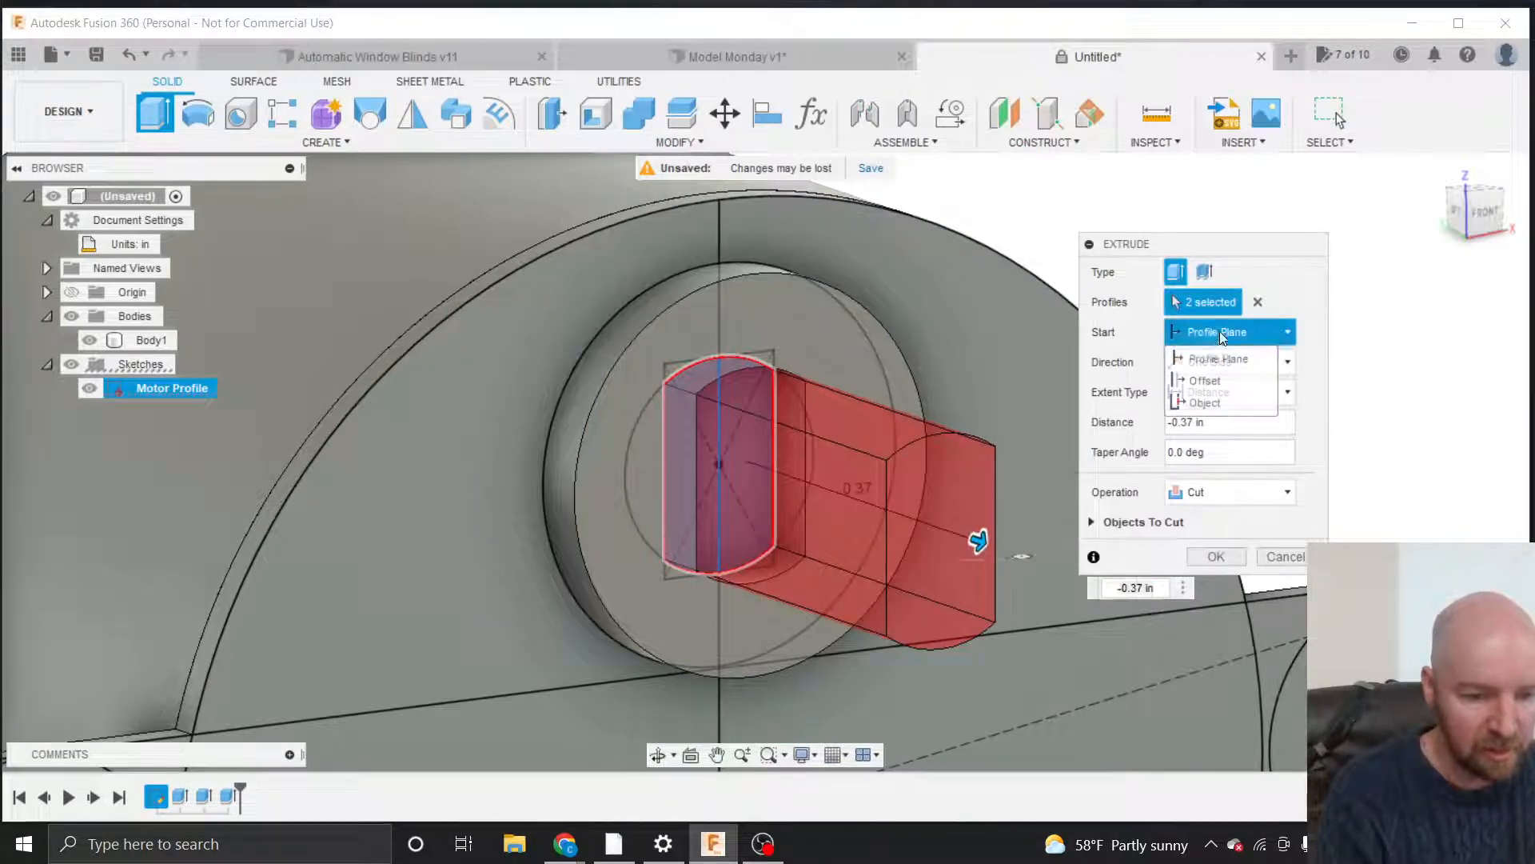
{"action": "left_click", "coordinate": [1216, 400]}
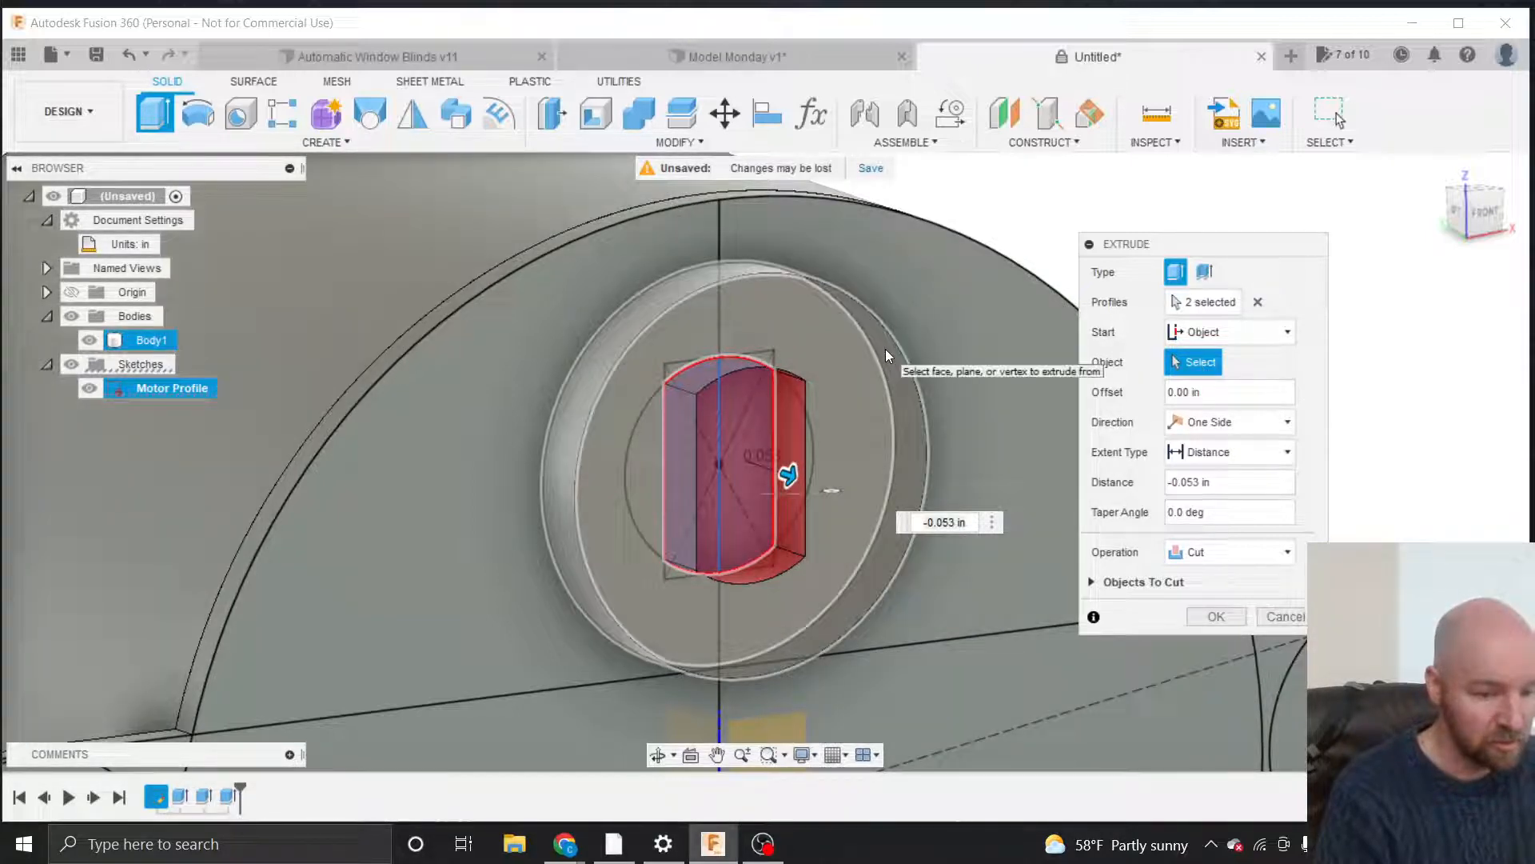
{"action": "left_click", "coordinate": [1278, 614]}
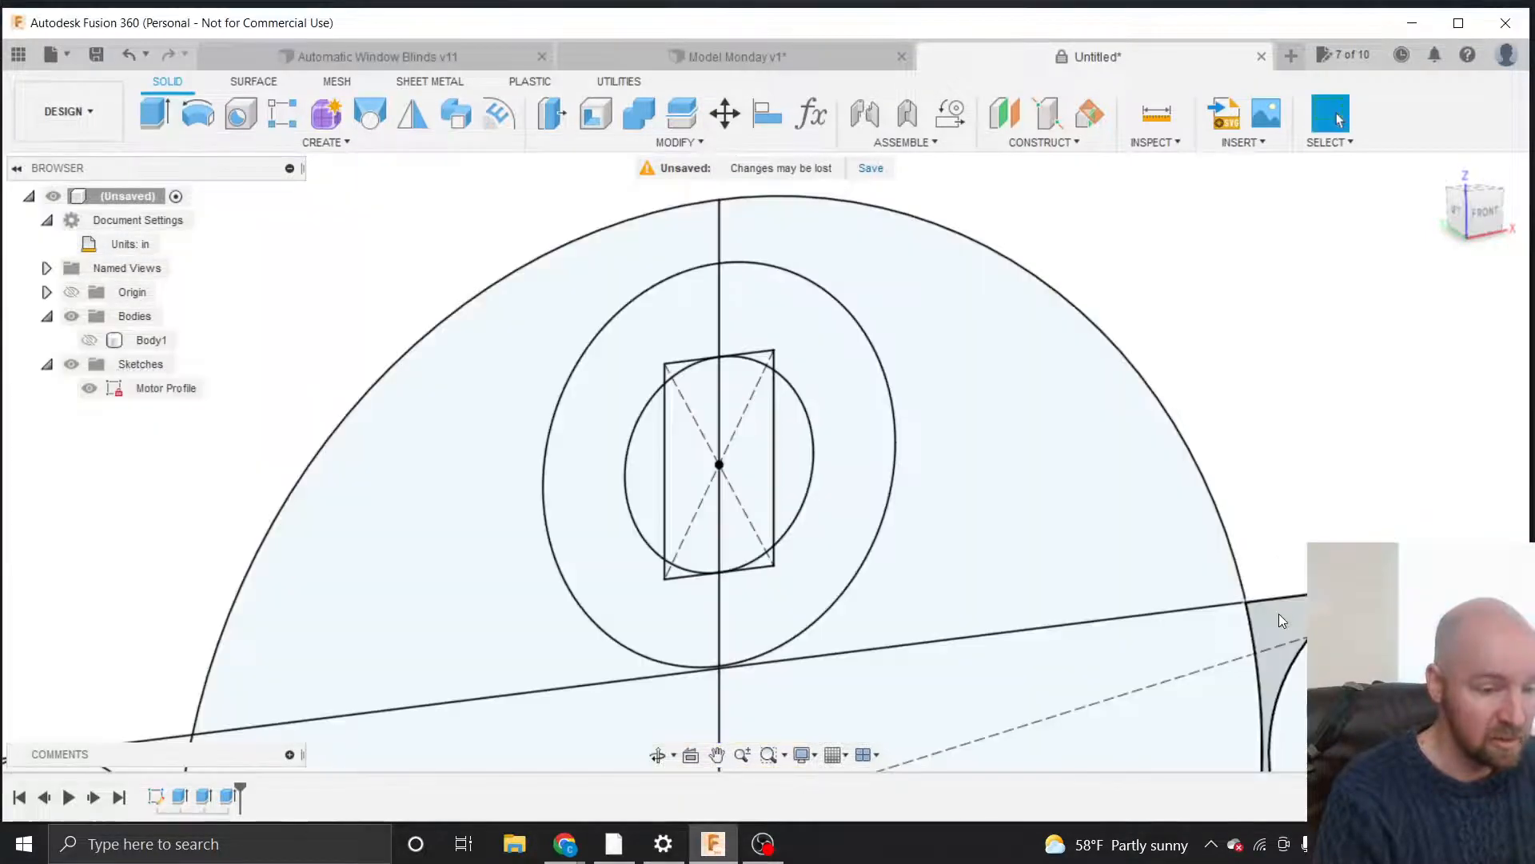
Start extruding the two central flat-sided shaft regions with an object start at the raised round boss's front face, showing Body1 again.
{"action": "left_click", "coordinate": [347, 143]}
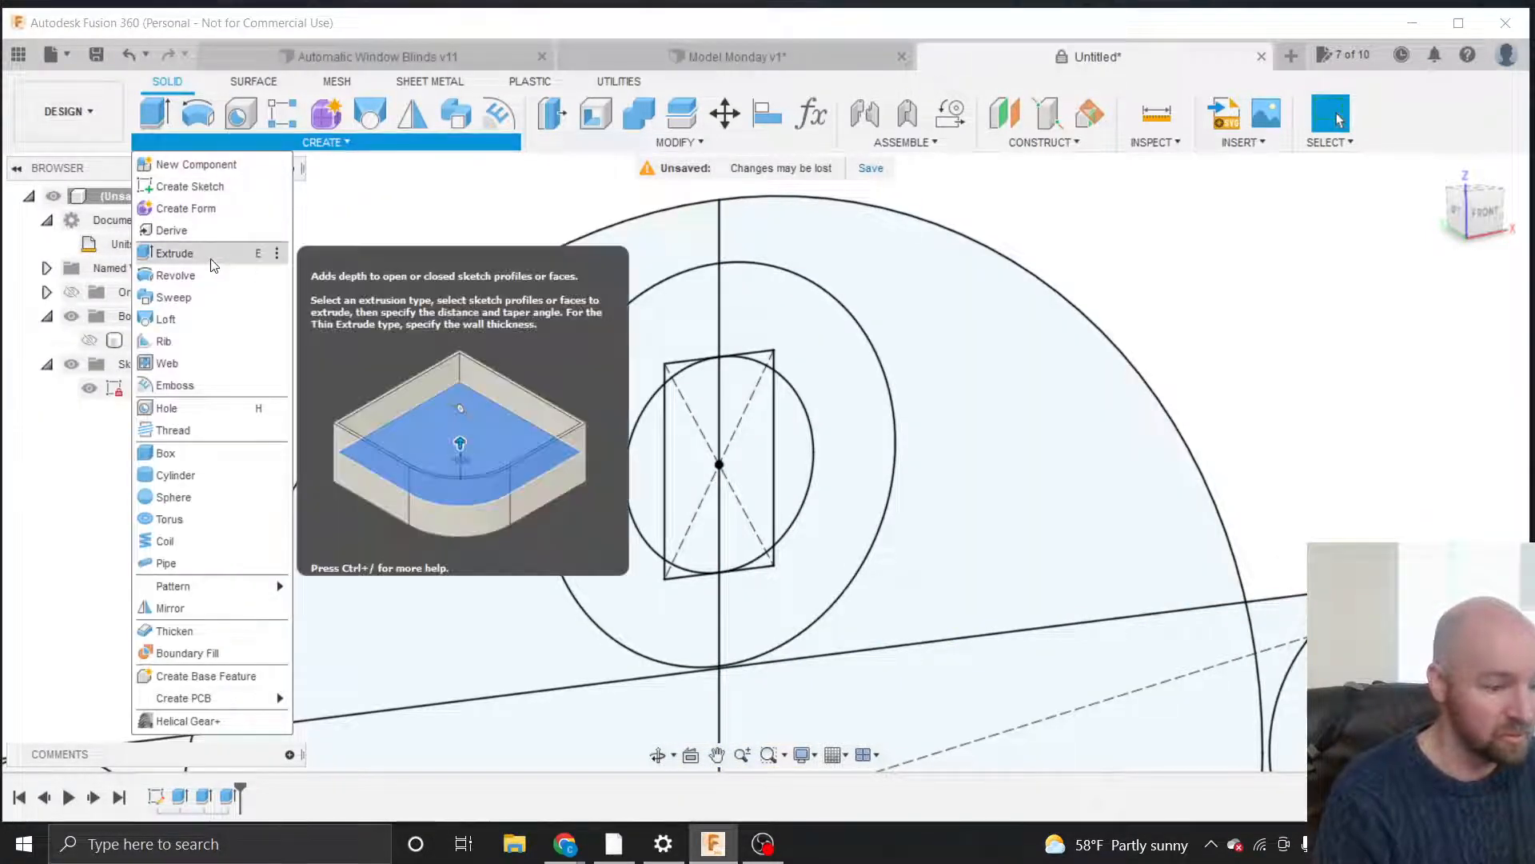
{"action": "left_click", "coordinate": [213, 255]}
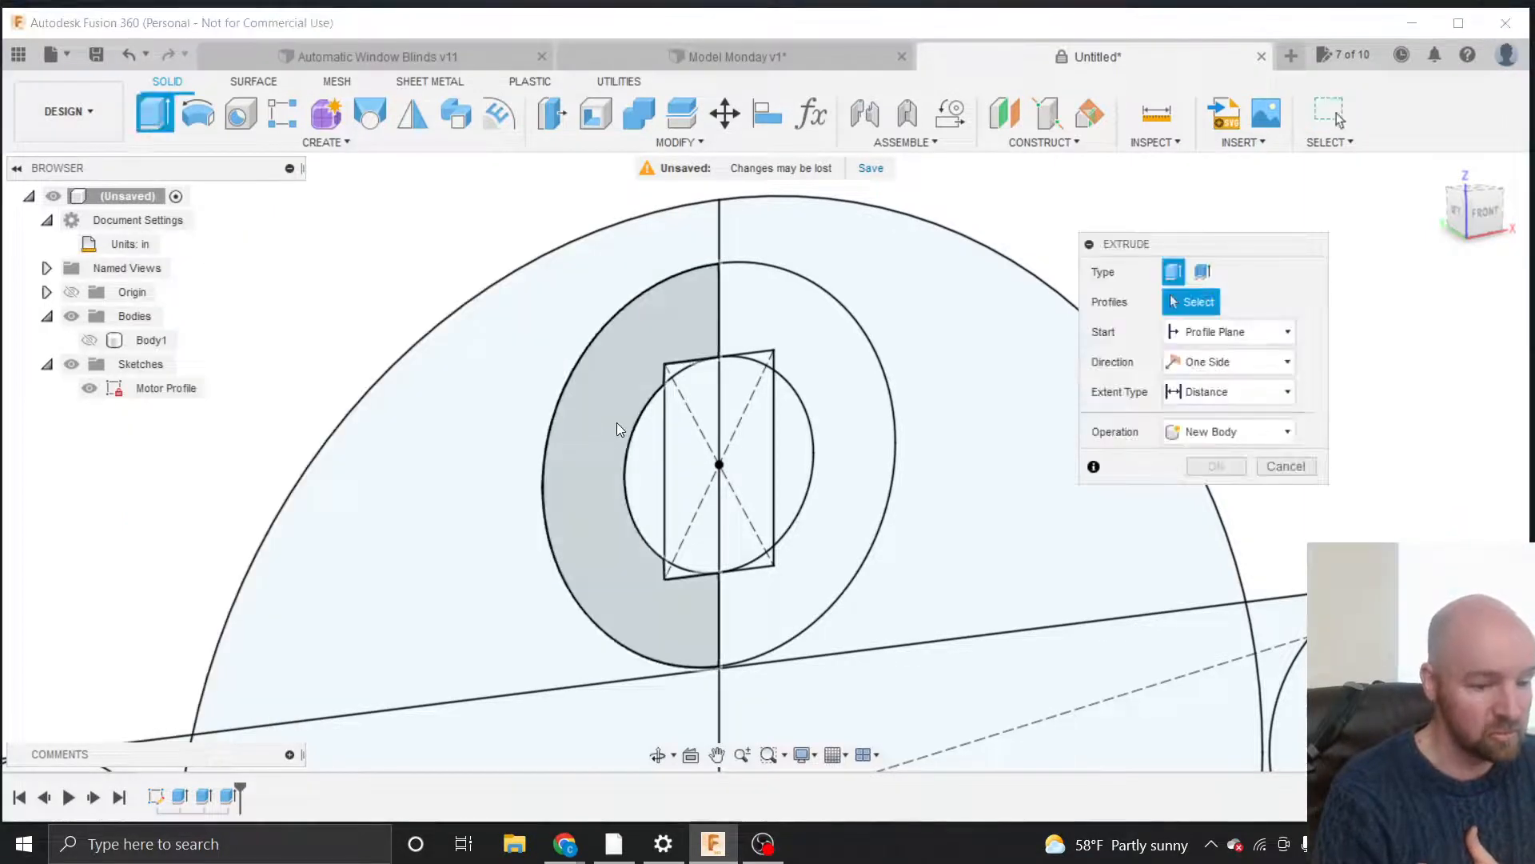
{"action": "left_click", "coordinate": [698, 439]}
{"action": "left_click", "coordinate": [748, 430]}
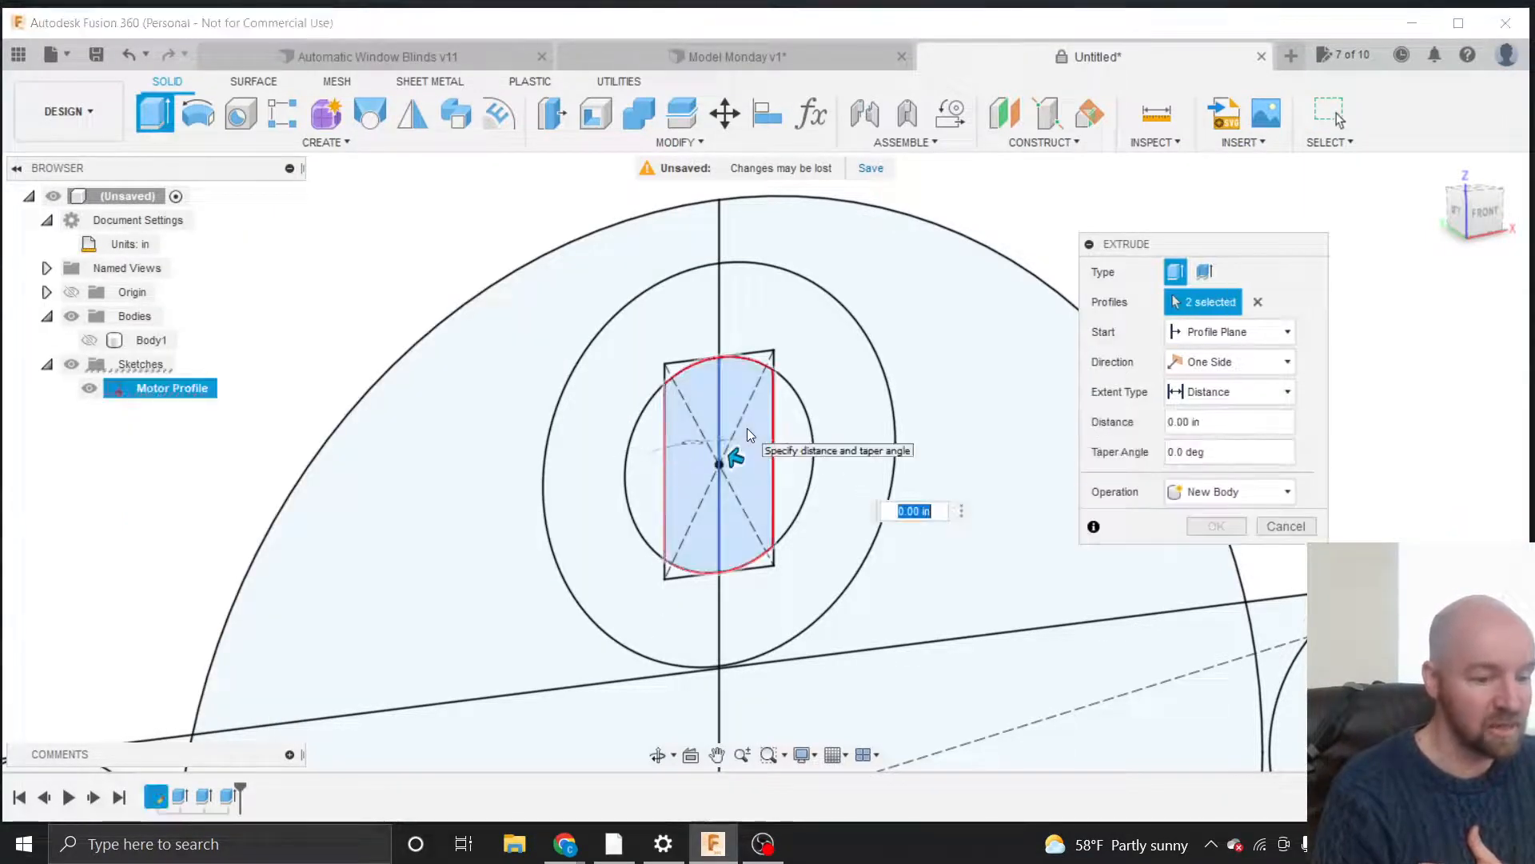
{"action": "left_click", "coordinate": [80, 340]}
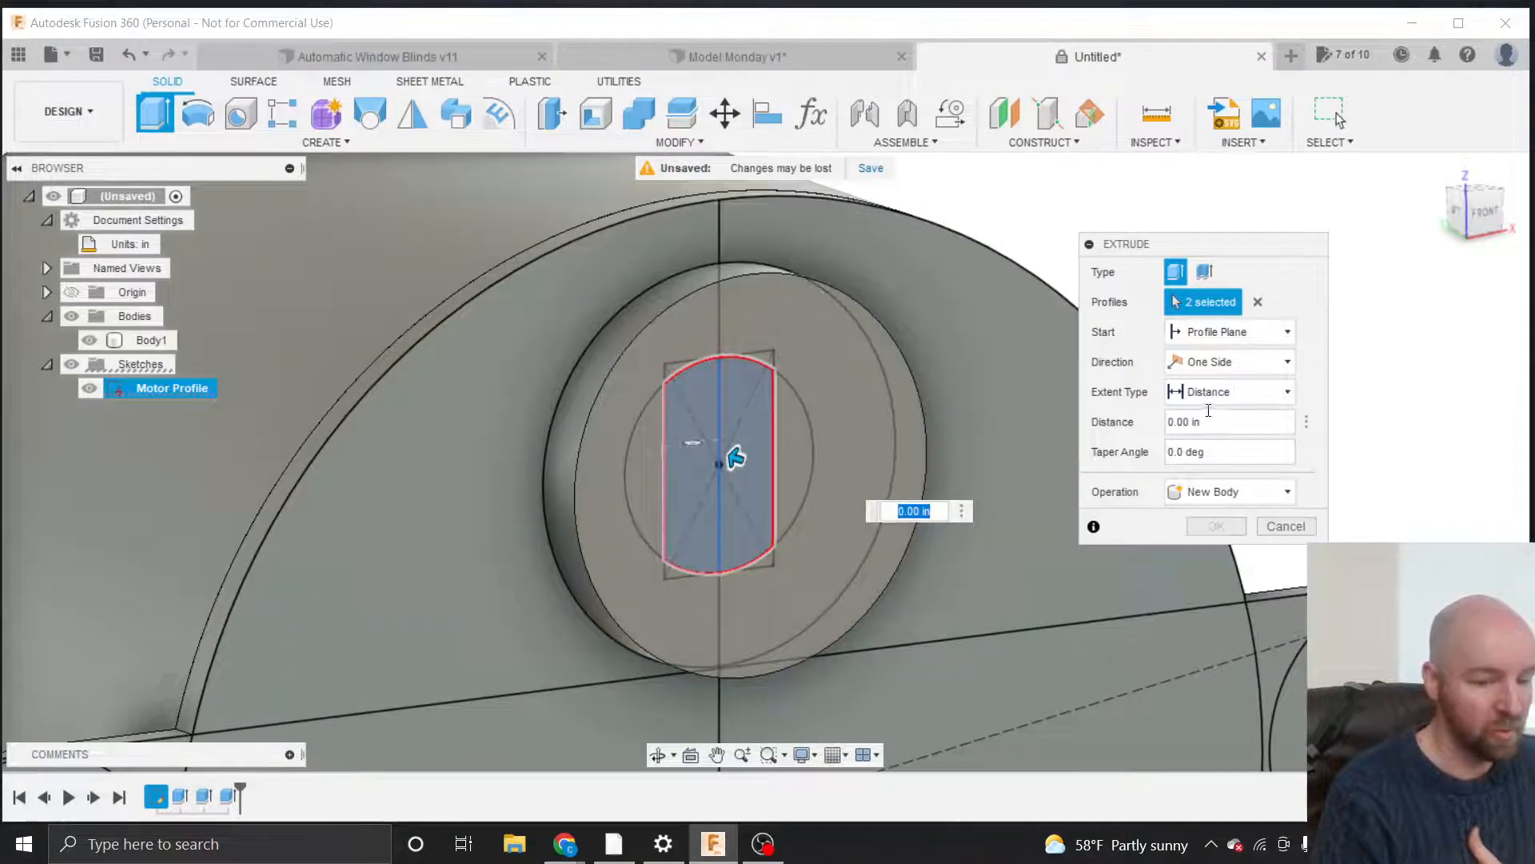
{"action": "left_click", "coordinate": [1225, 332]}
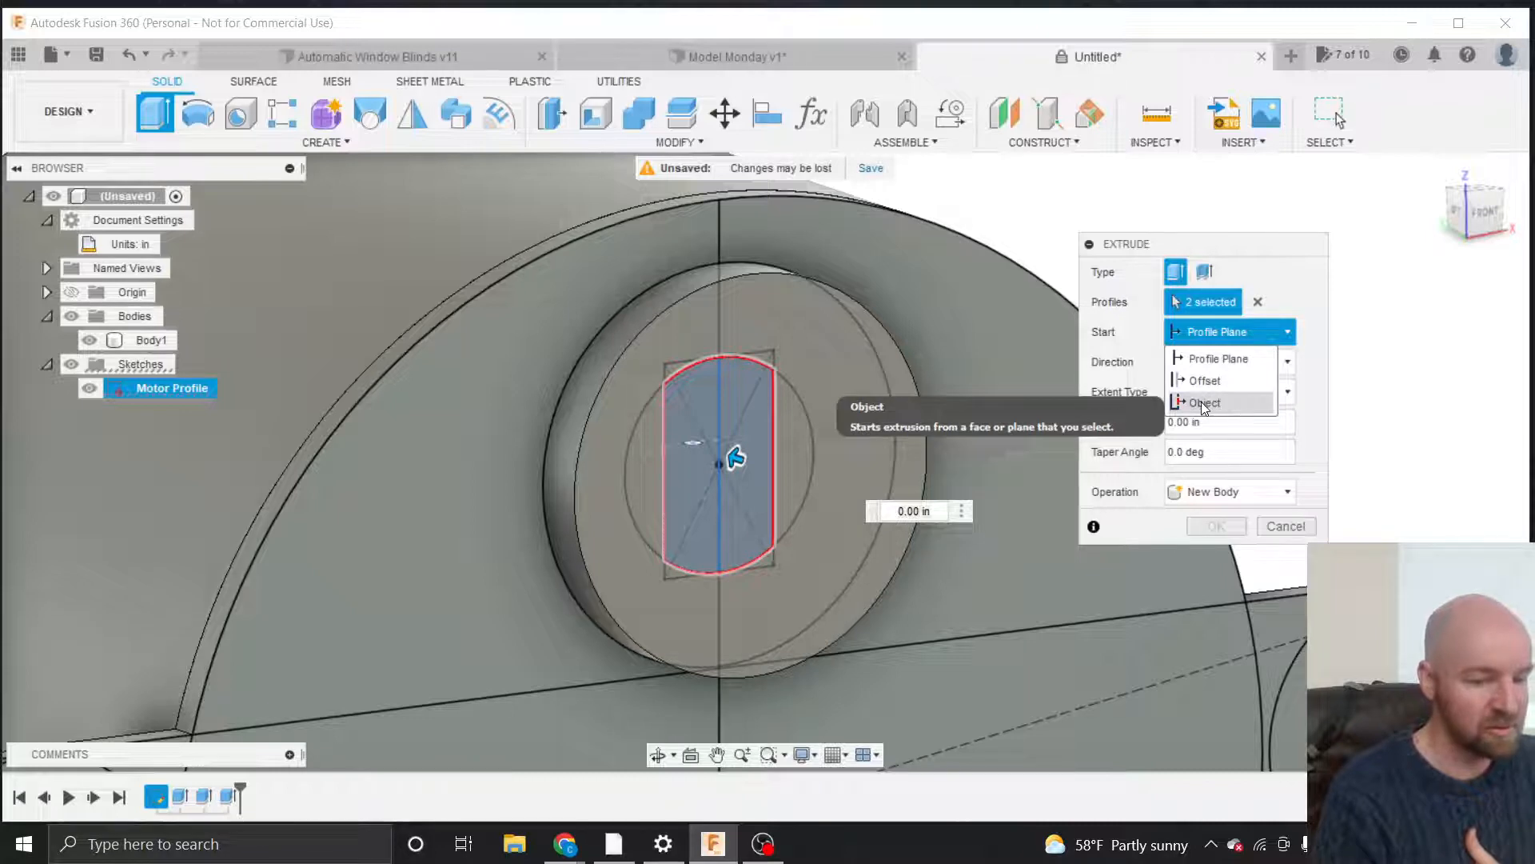
{"action": "left_click", "coordinate": [1203, 403]}
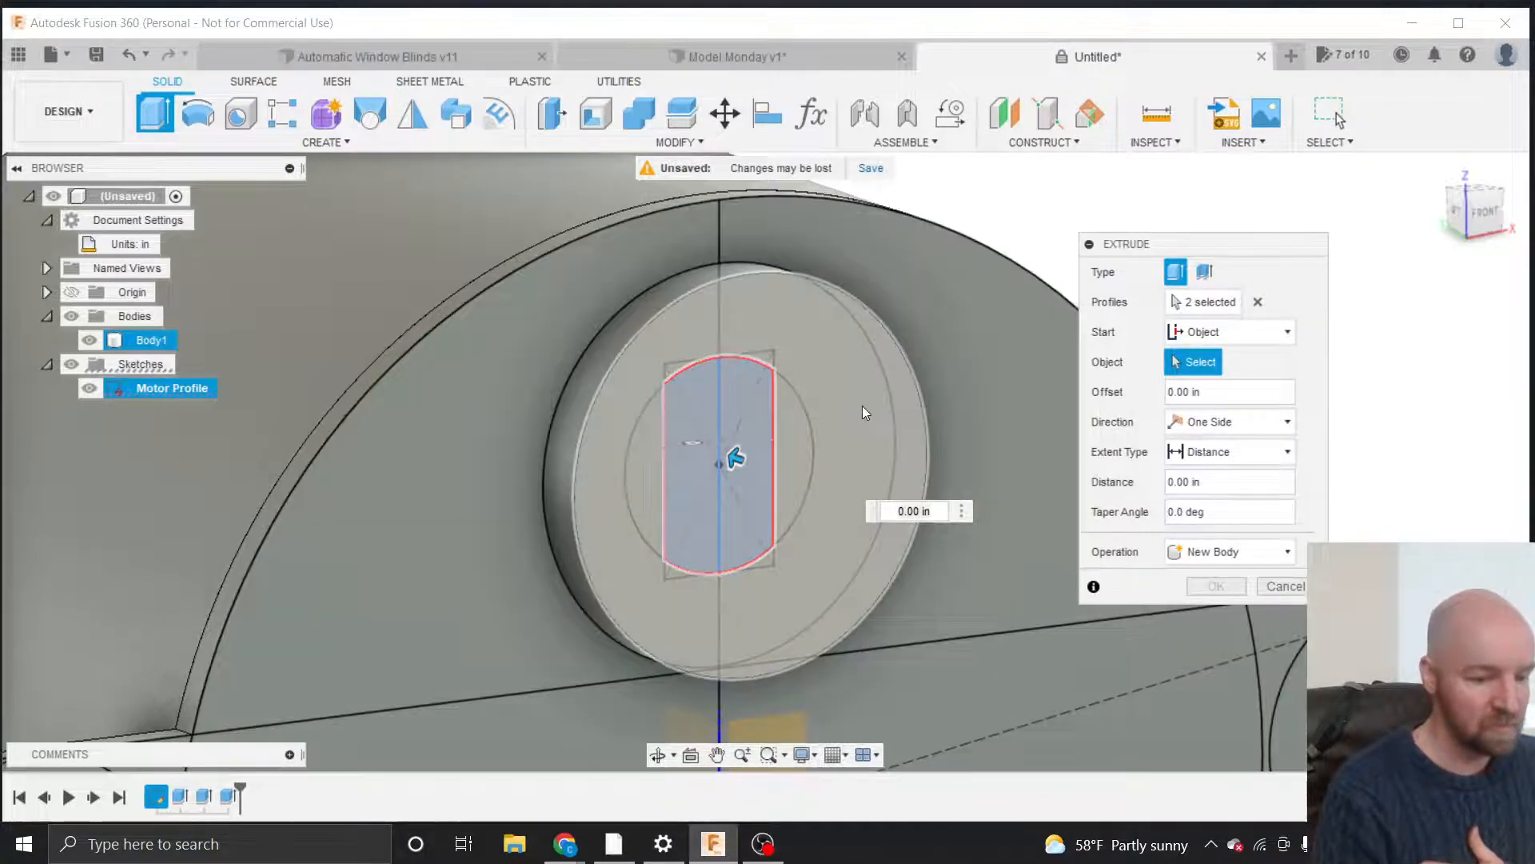
{"action": "left_click", "coordinate": [861, 406]}
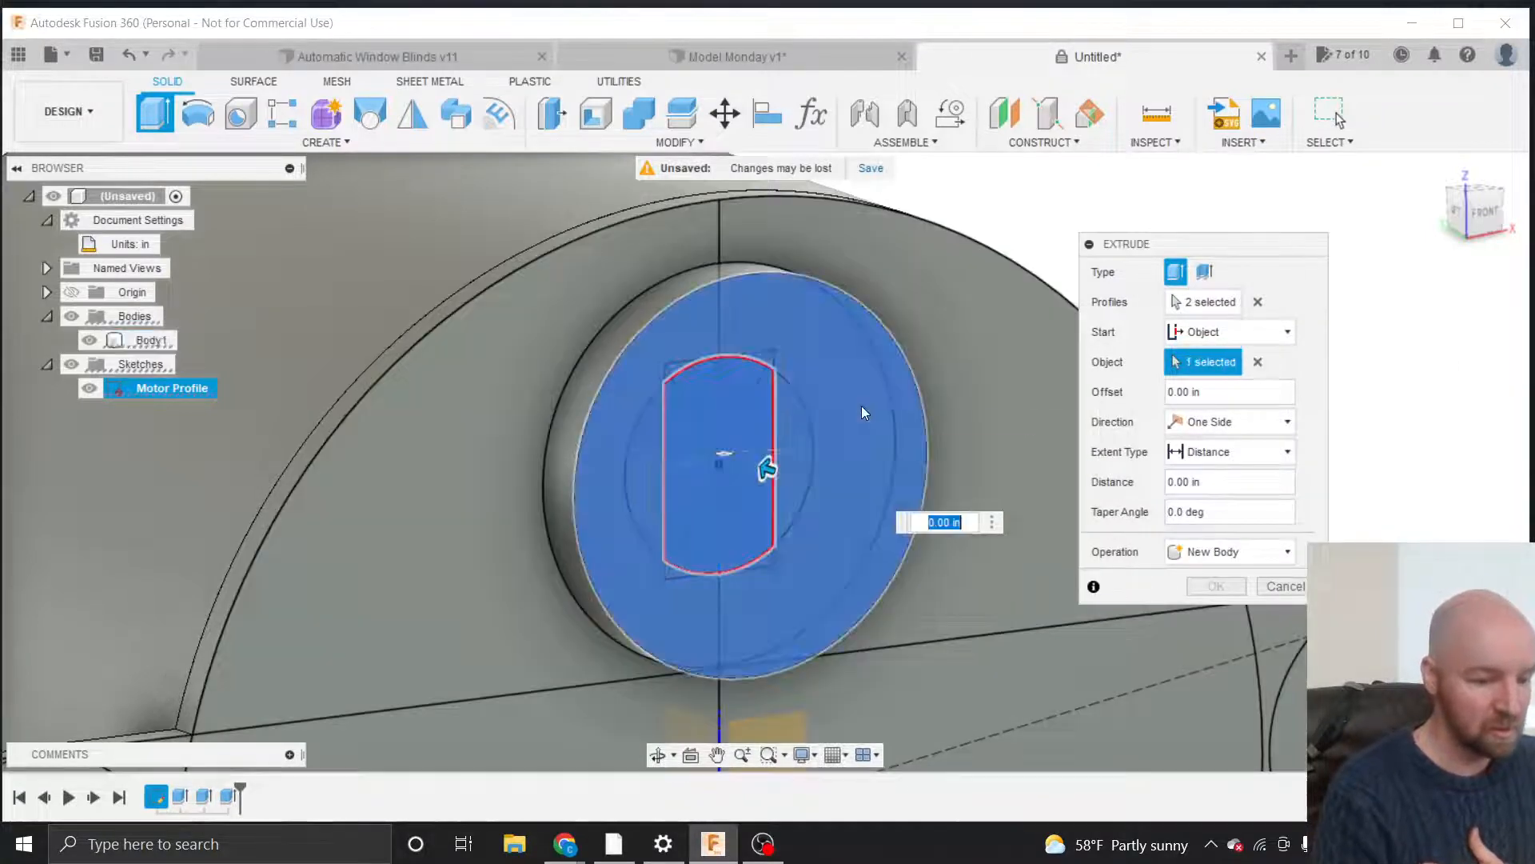
Extrude the selected shaft regions -0.31 in outward from the boss face as a new body.
{"action": "left_click_drag", "start_coordinate": [770, 467], "coordinate": [894, 510]}
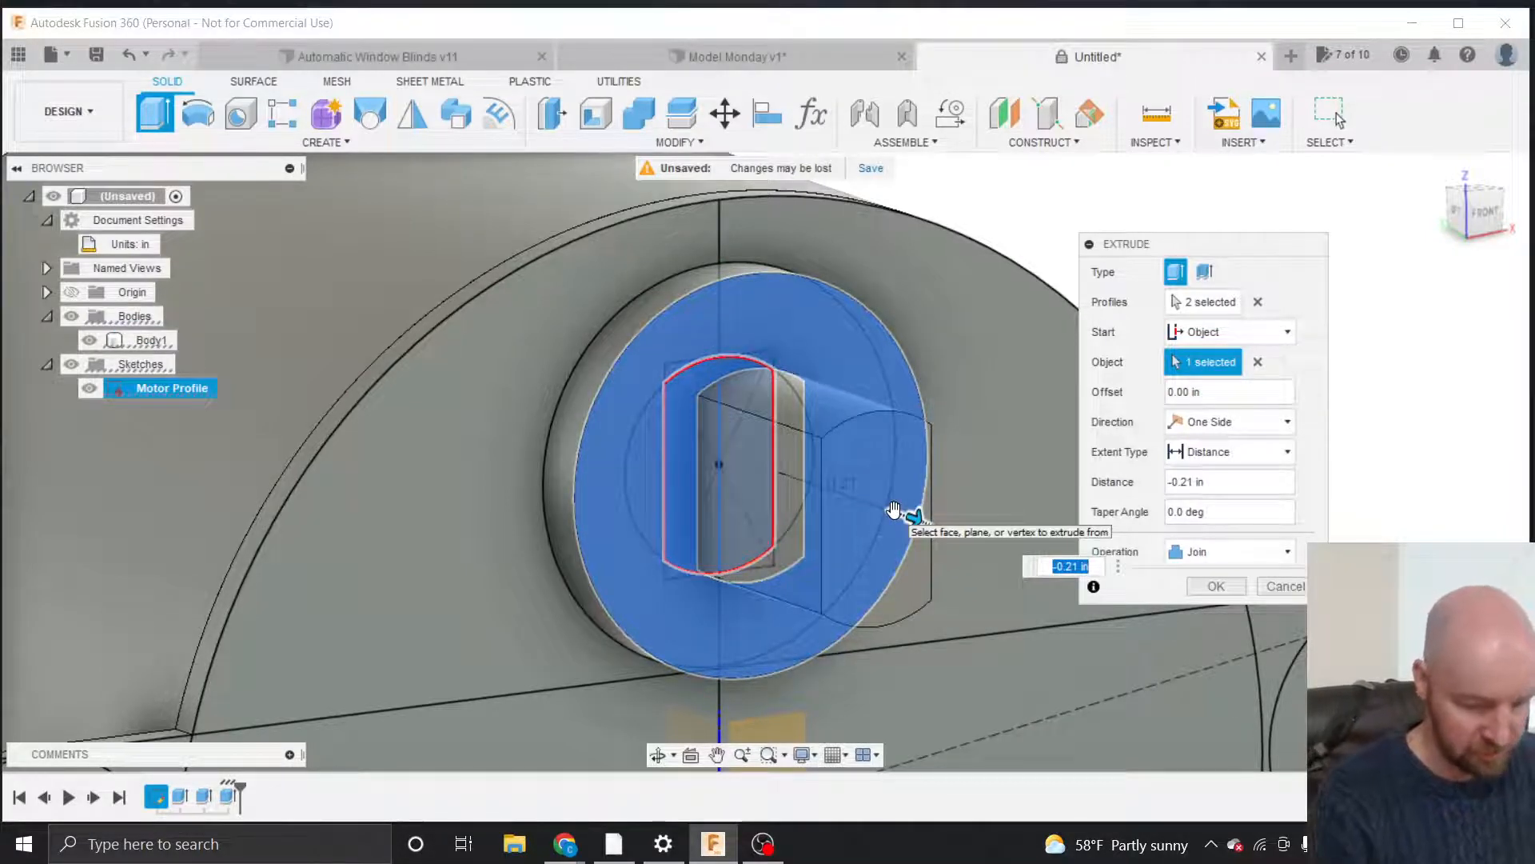
{"action": "key", "text": "BackSpace"}
{"action": "type", "text": ".31"}
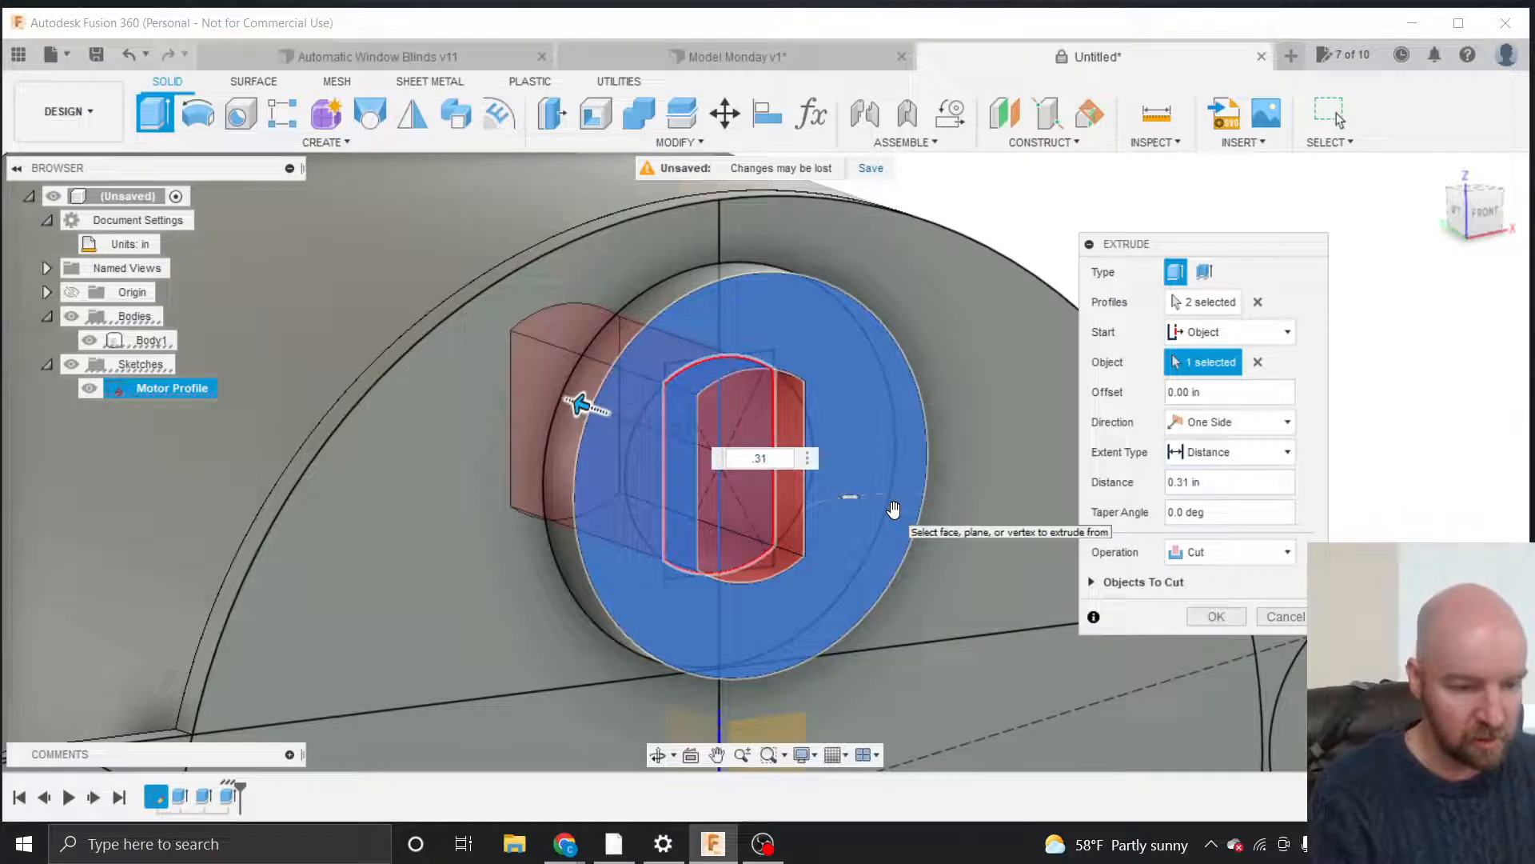
{"action": "key", "text": "Home"}
{"action": "type", "text": "-"}
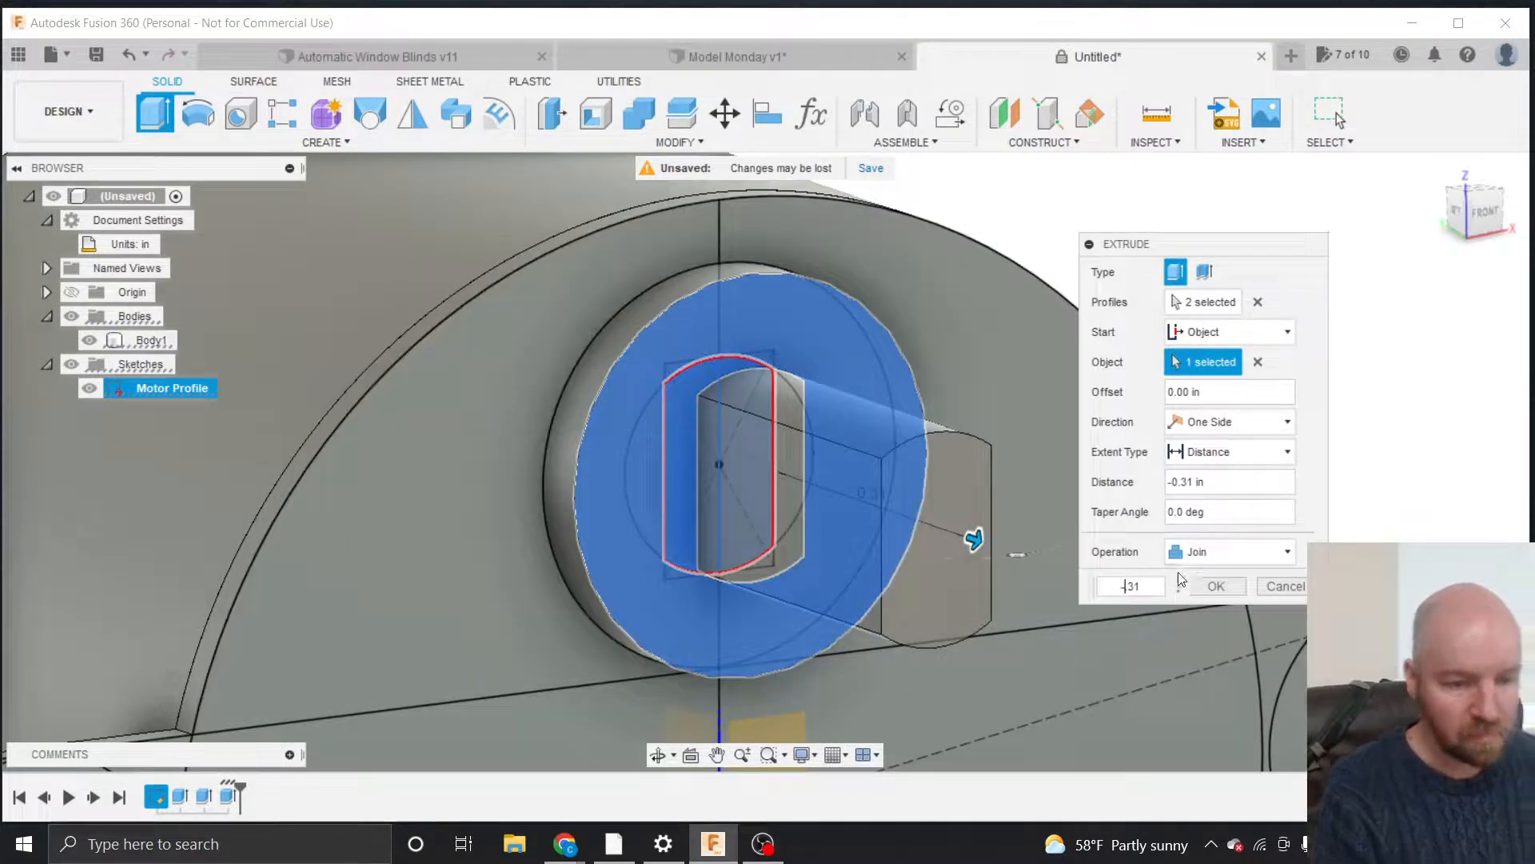
{"action": "left_click", "coordinate": [1207, 554]}
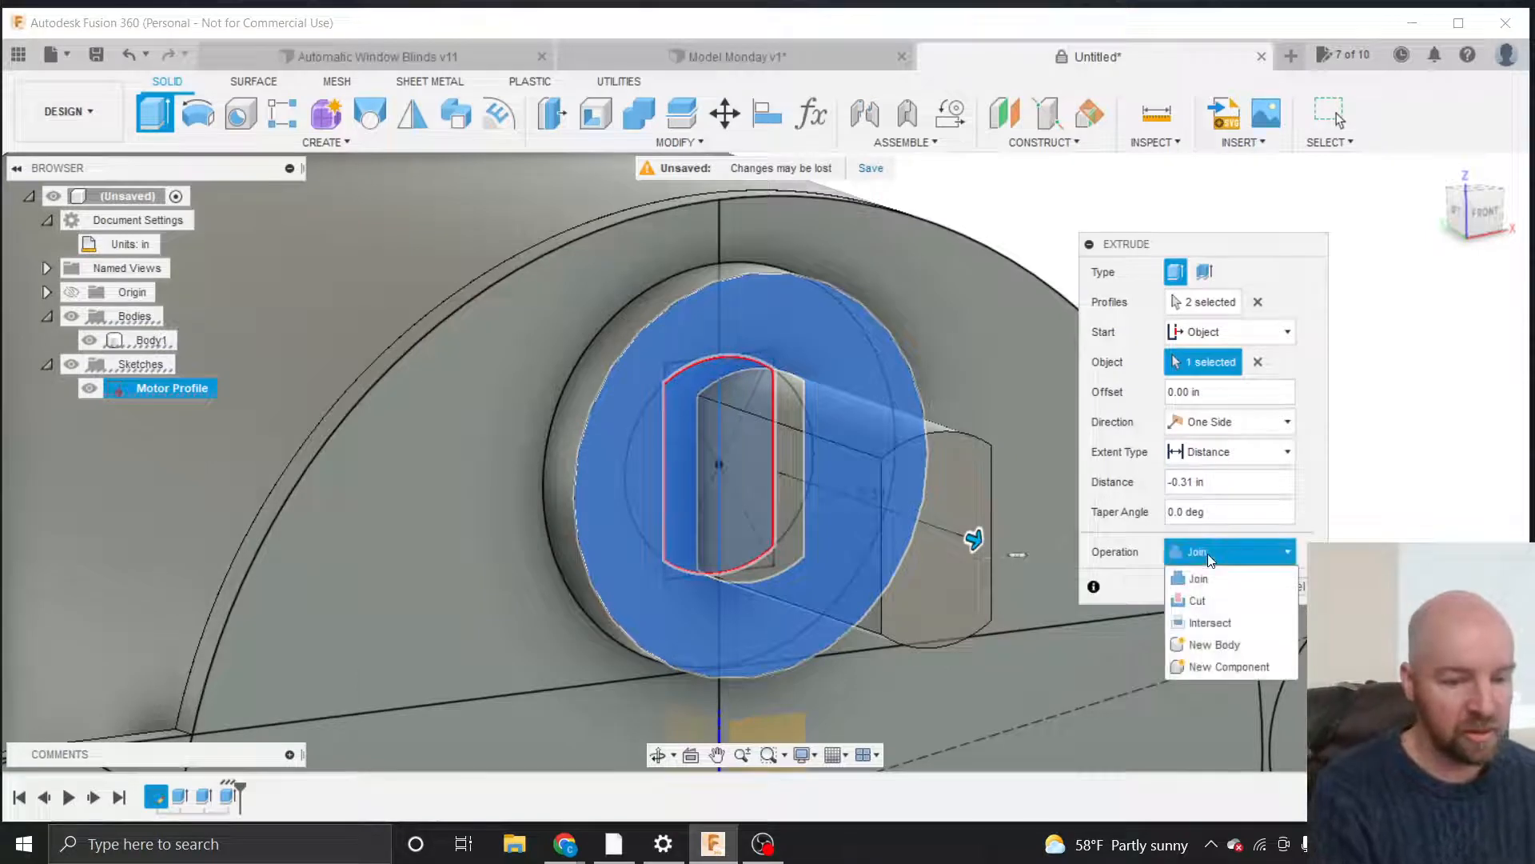
{"action": "left_click", "coordinate": [1210, 646]}
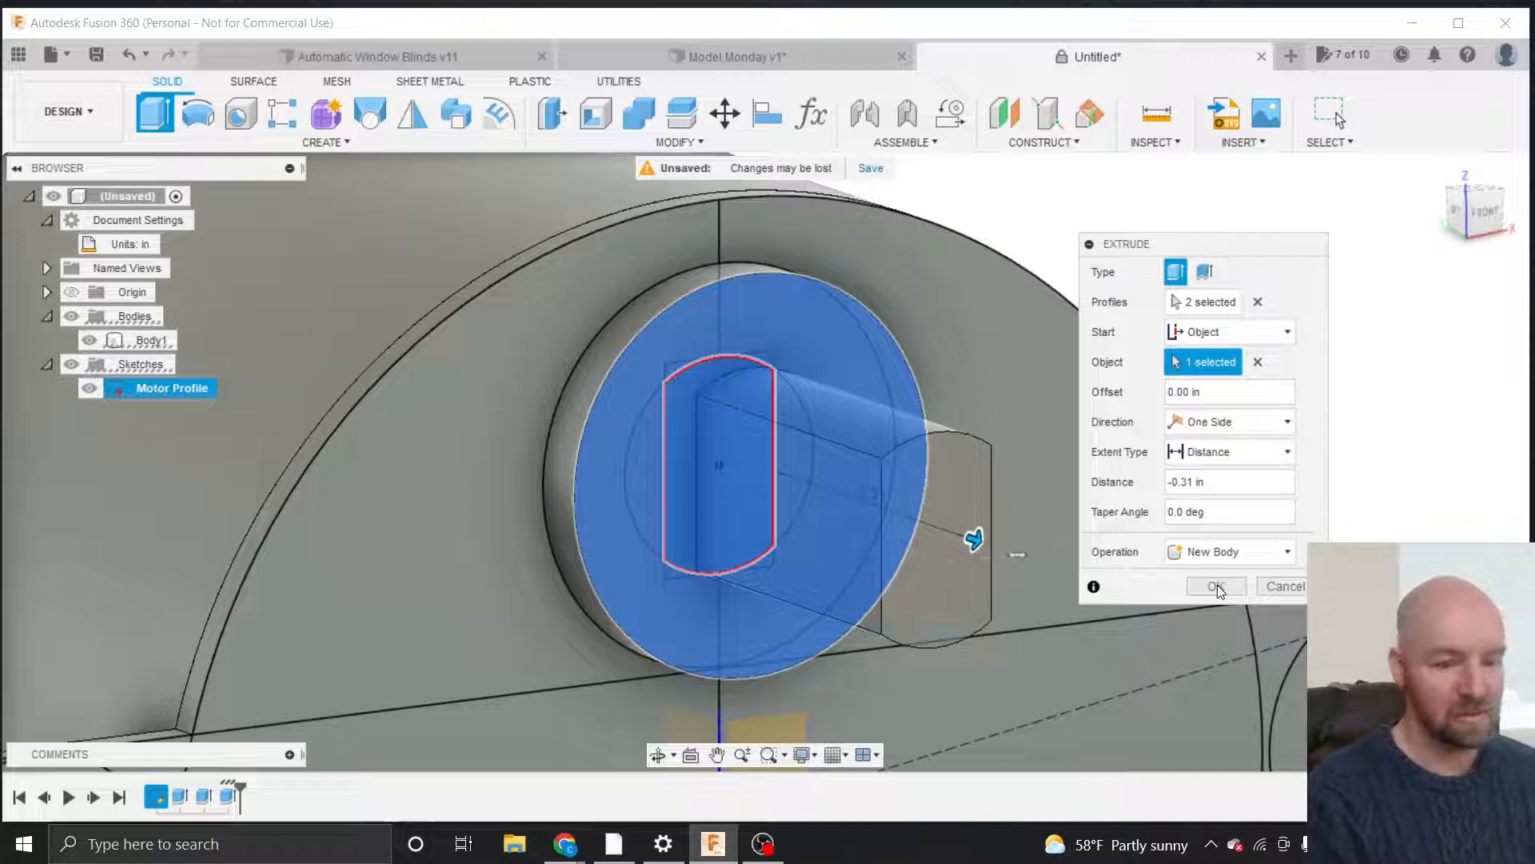
{"action": "left_click", "coordinate": [1219, 586]}
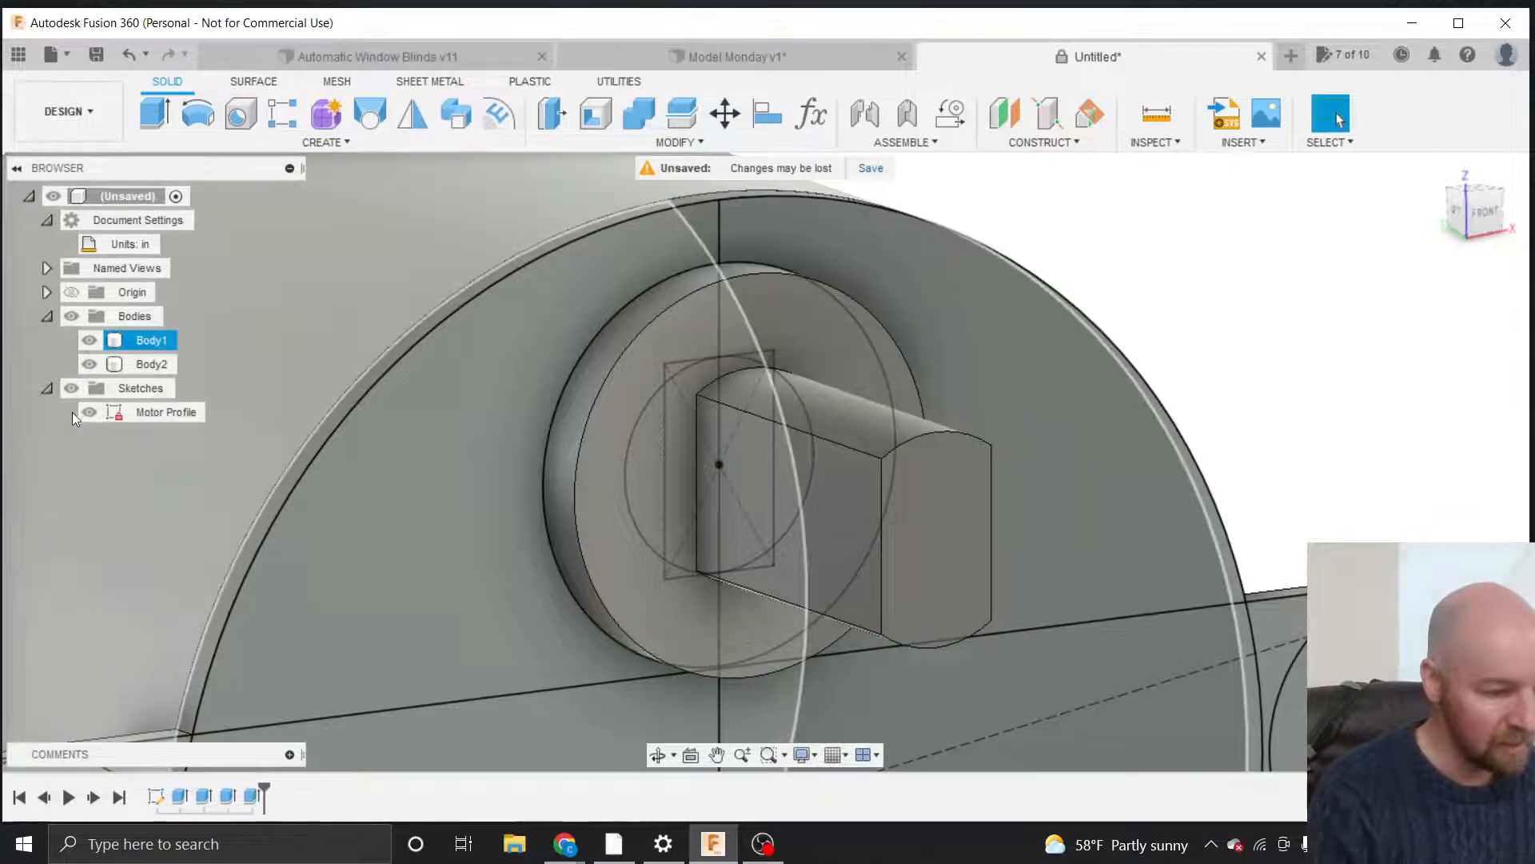
Hide the Motor Profile sketch so only the motor's solid bodies are displayed.
{"action": "left_click", "coordinate": [89, 412]}
{"action": "left_click", "coordinate": [88, 414]}
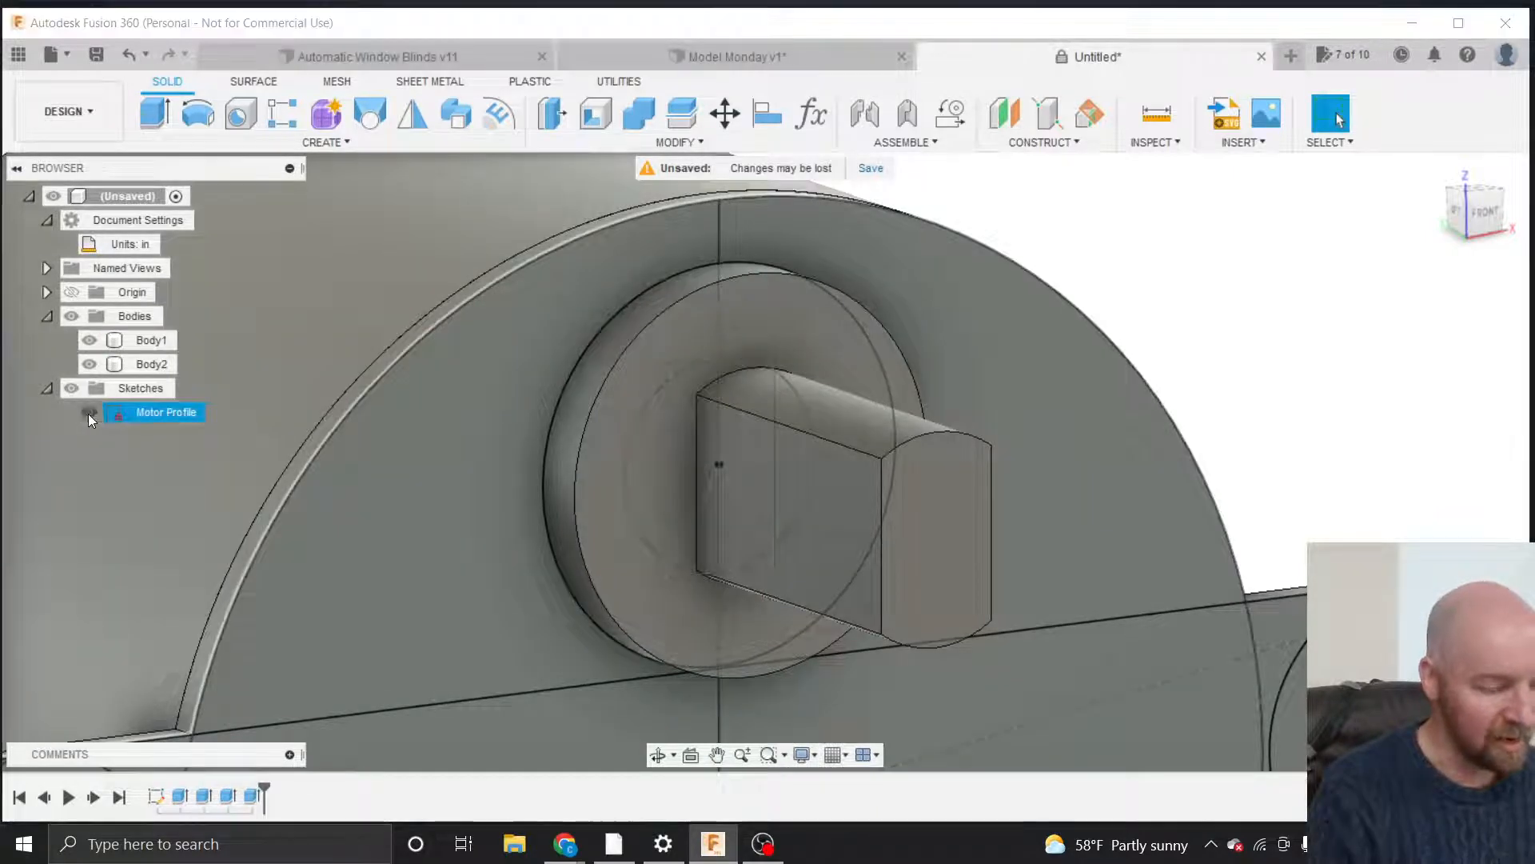
{"action": "scroll", "coordinate": [1053, 411], "scroll_direction": "down", "scroll_amount": 2}
{"action": "scroll", "coordinate": [1053, 411], "scroll_direction": "down", "scroll_amount": 3}
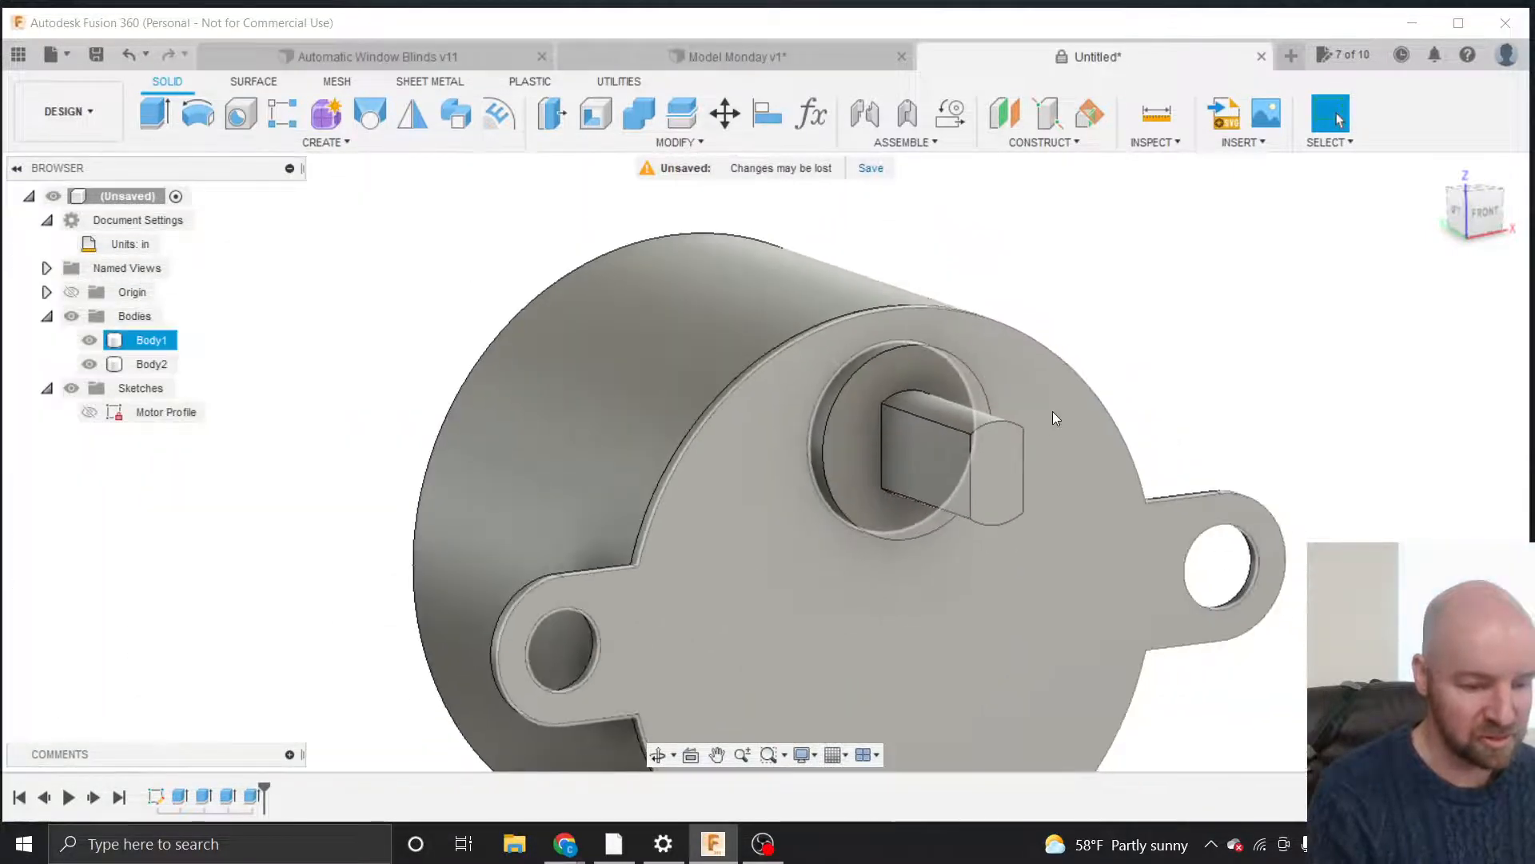
{"action": "scroll", "coordinate": [1039, 631], "scroll_direction": "up", "scroll_amount": 2}
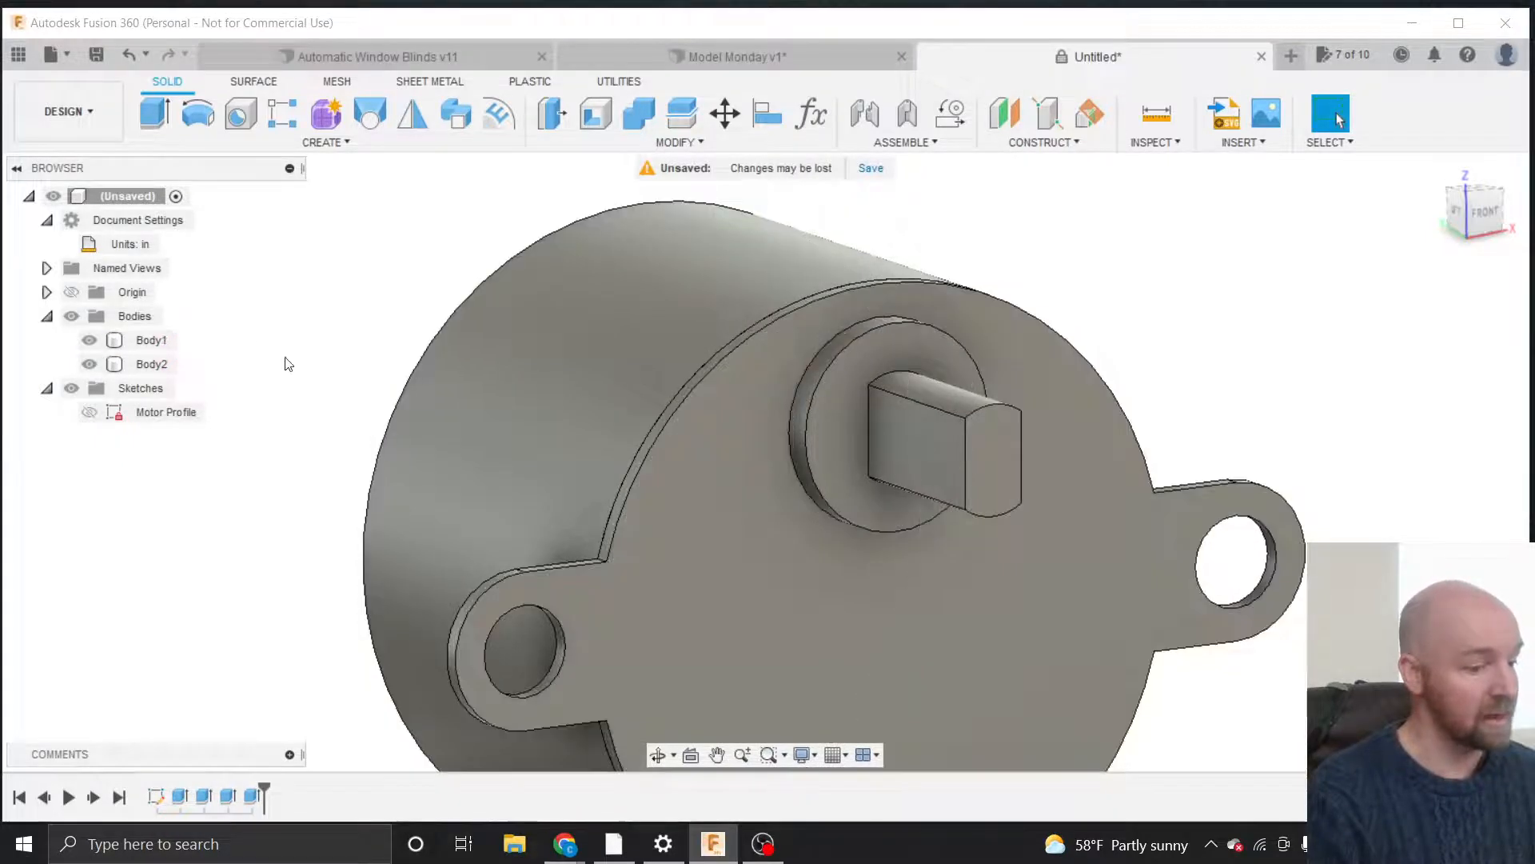
Rename Body1 as Motor Body.
{"action": "left_click", "coordinate": [151, 342]}
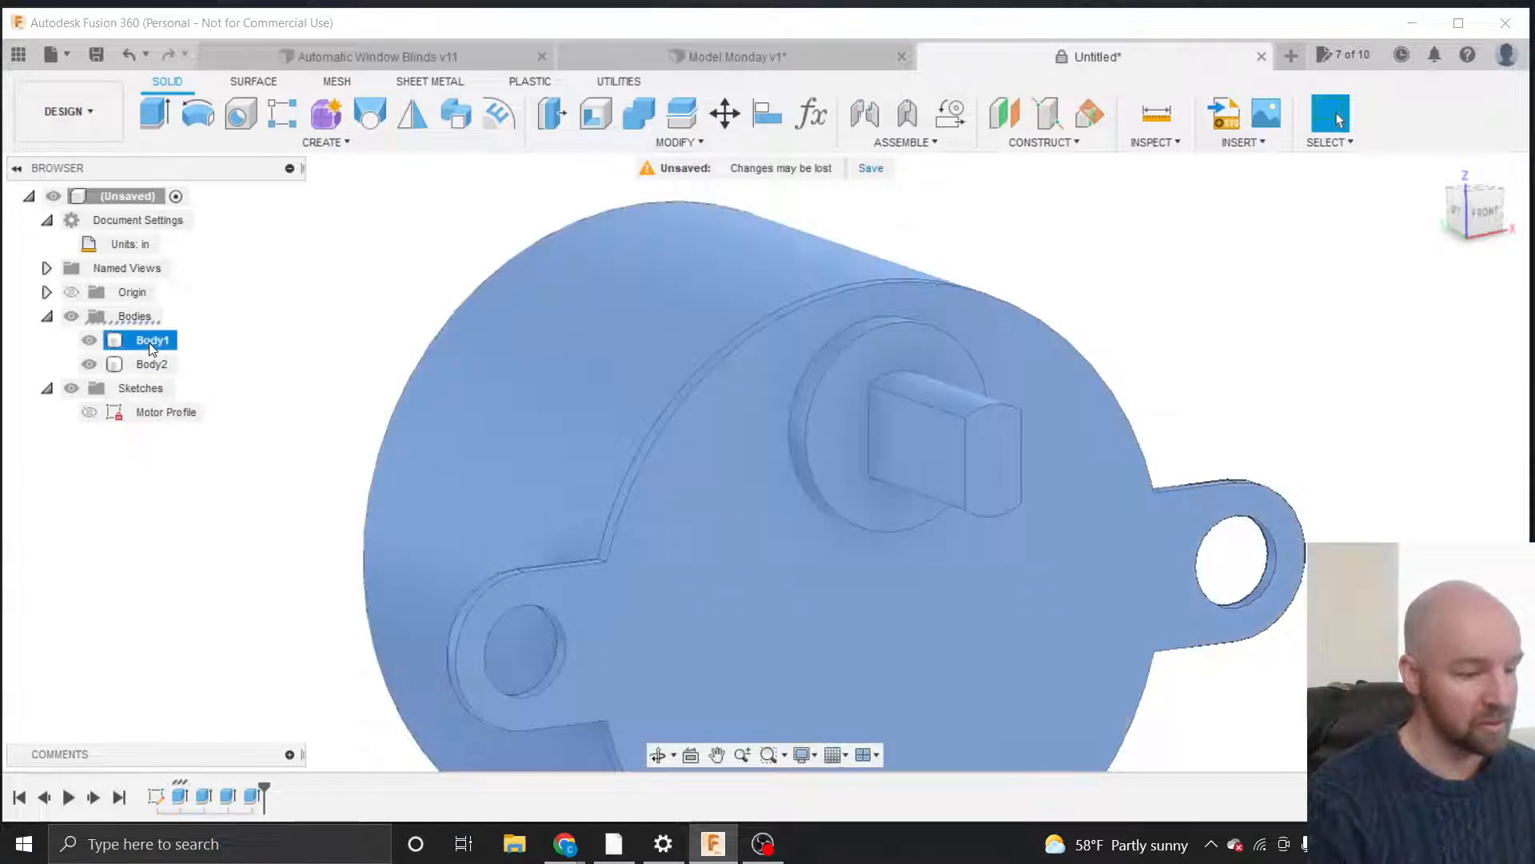
{"action": "double_click", "coordinate": [151, 342]}
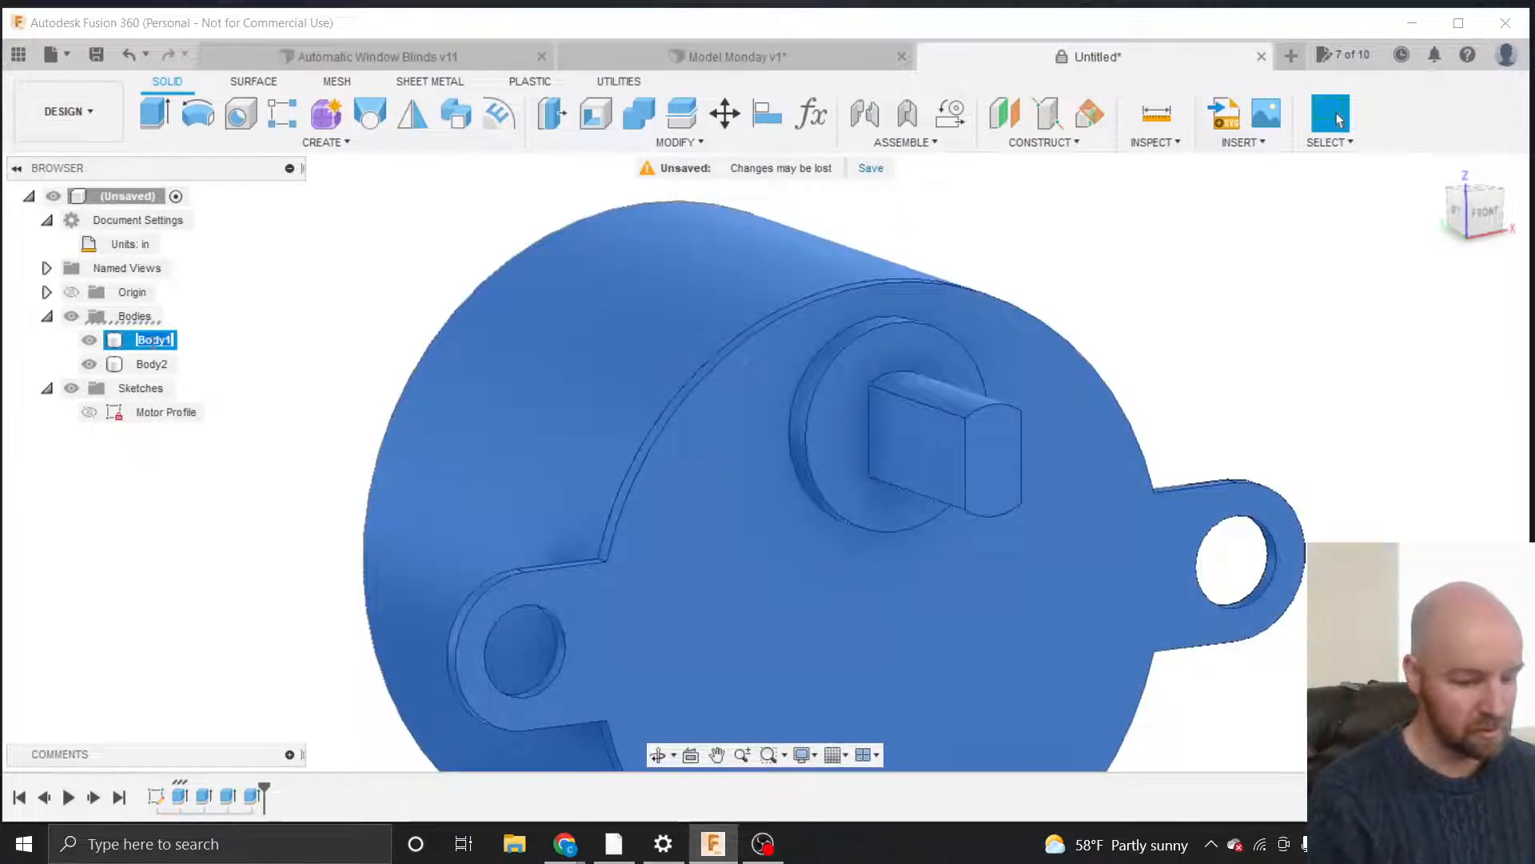
{"action": "type", "text": "M"}
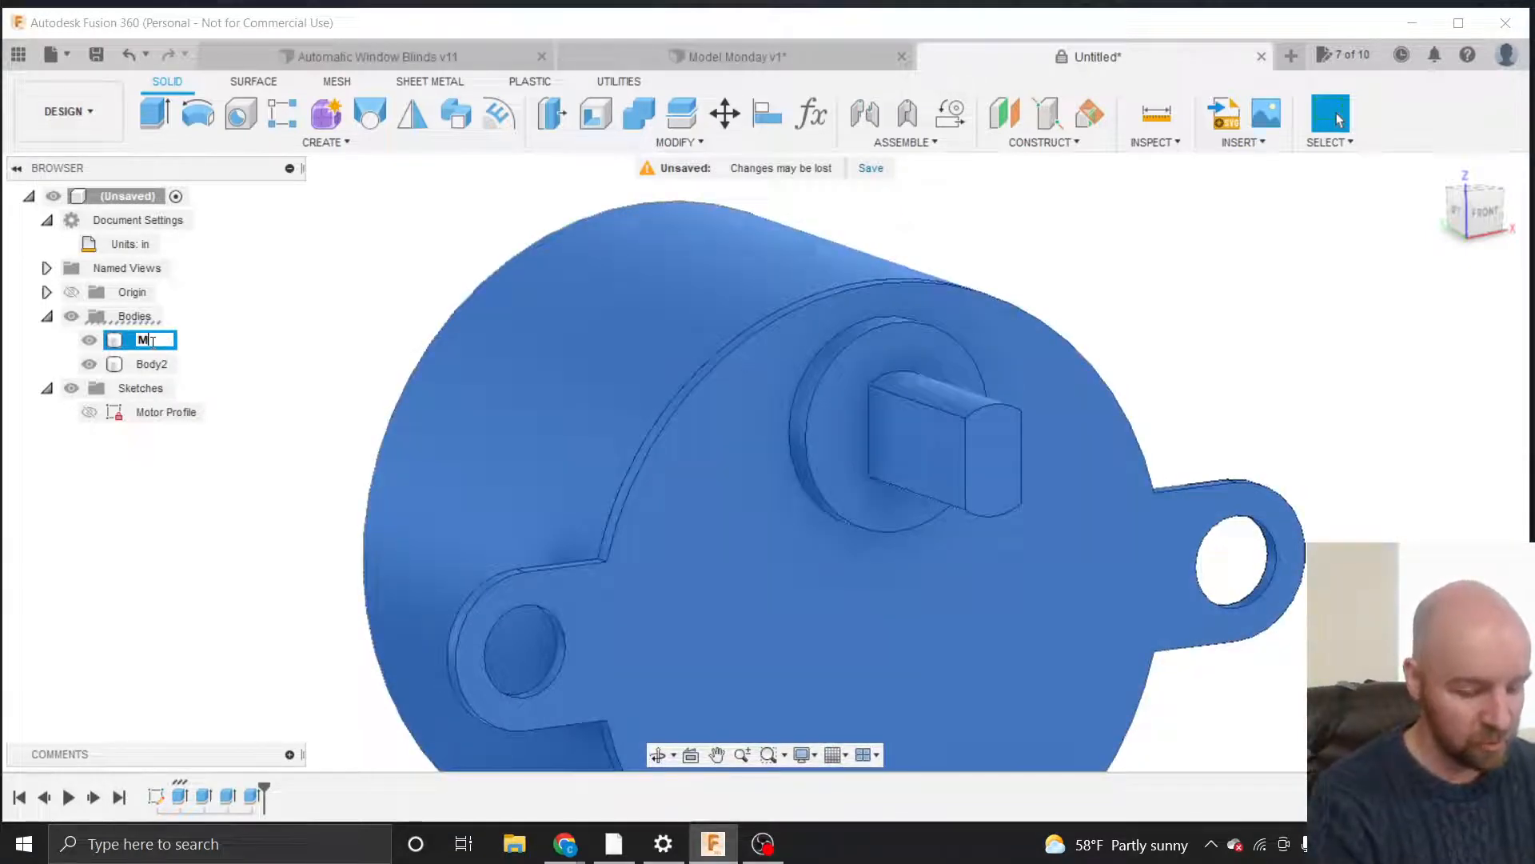
{"action": "type", "text": "otor"}
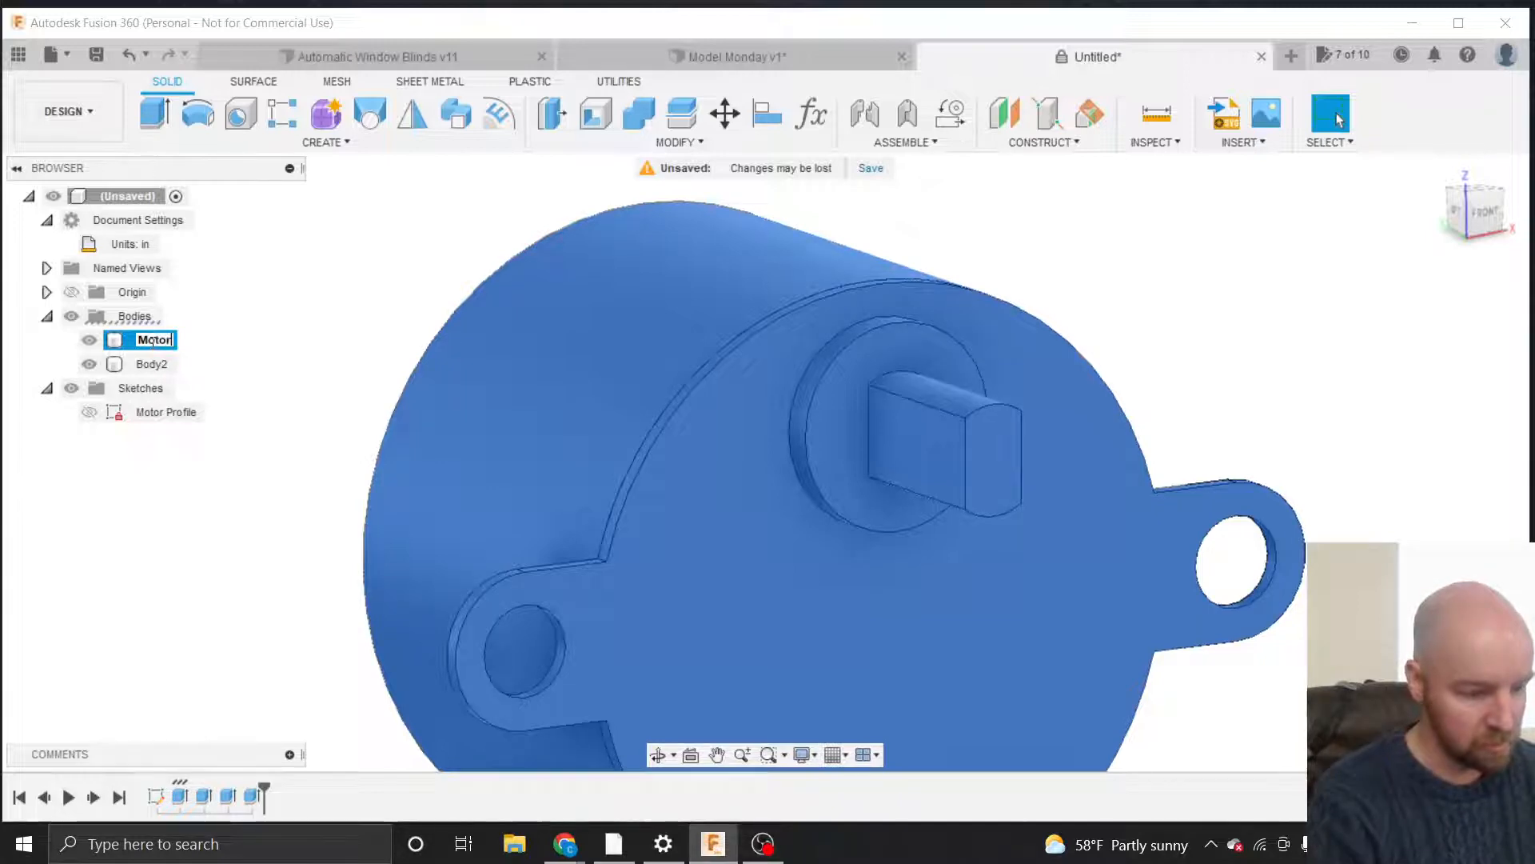
{"action": "type", "text": " Body"}
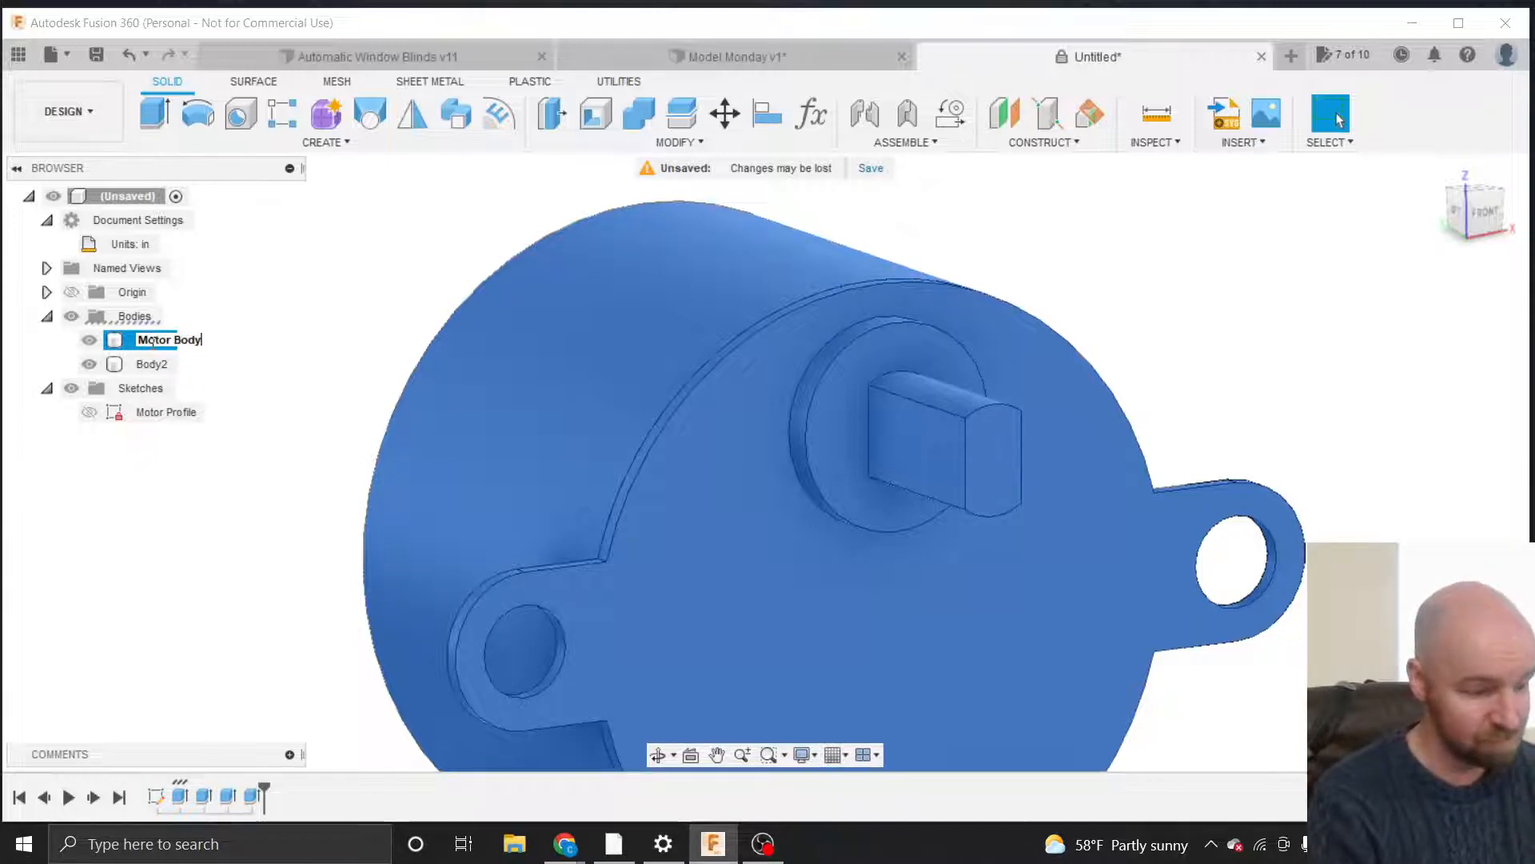
{"action": "key", "text": "Return"}
Rename Body2, the flat-sided shaft, as Motor Shaft.
{"action": "left_click", "coordinate": [150, 364]}
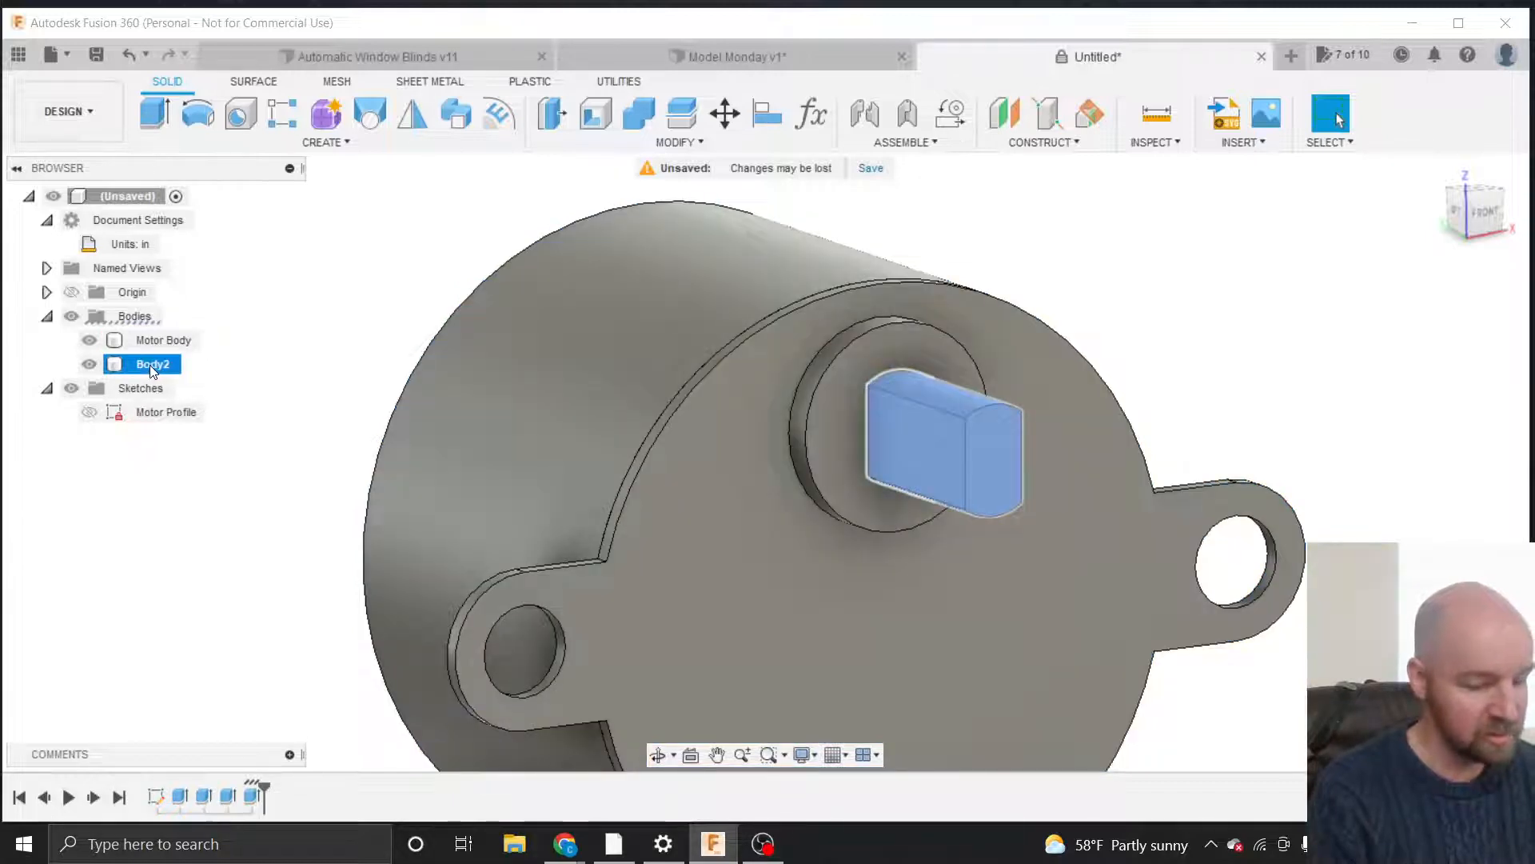
{"action": "left_click", "coordinate": [150, 365]}
{"action": "type", "text": "Mo"}
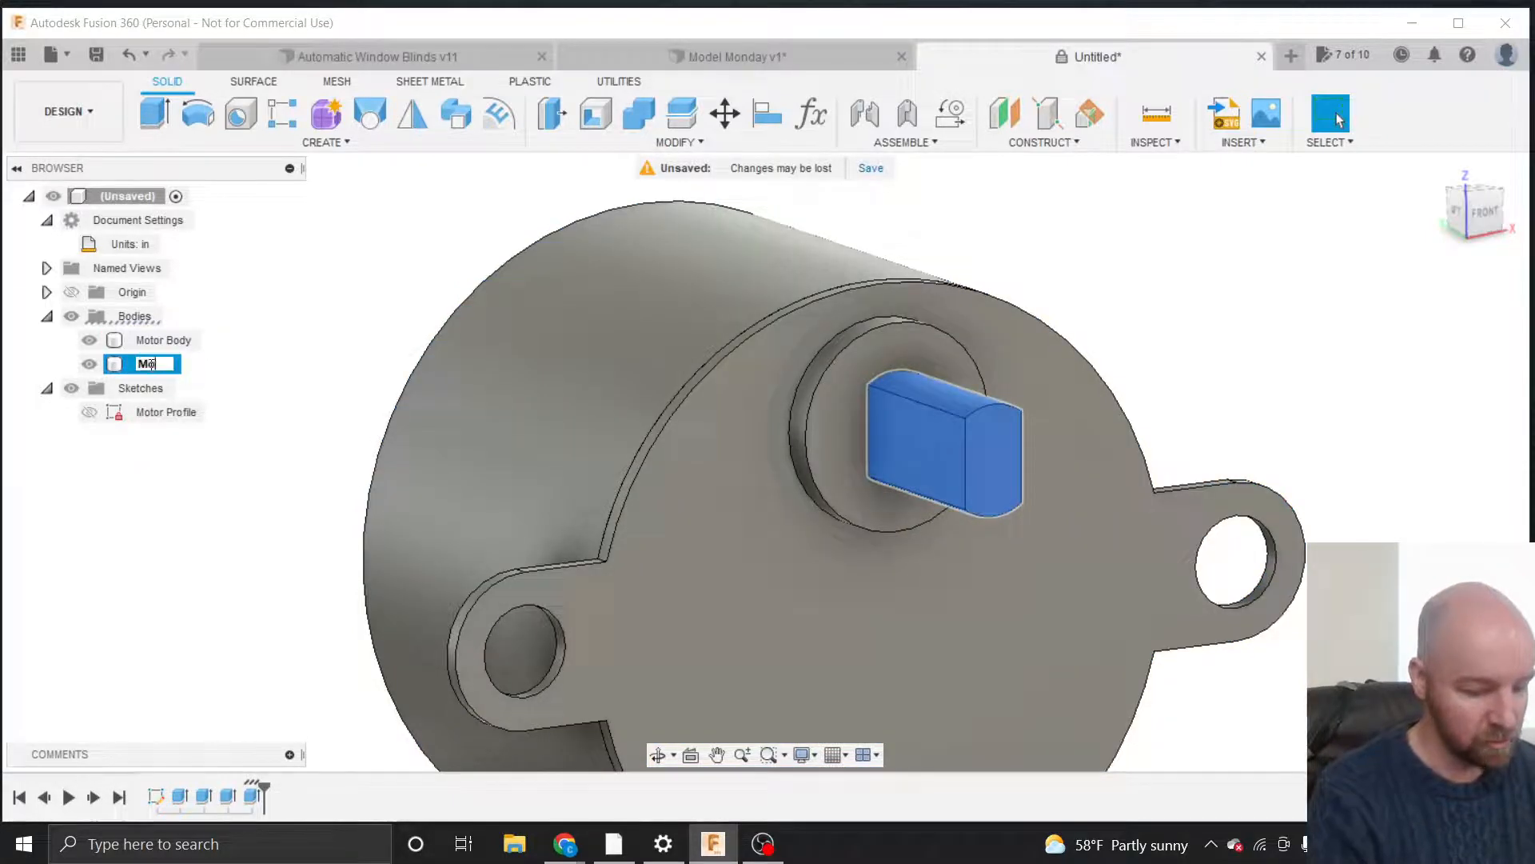
{"action": "type", "text": "tor Sha"}
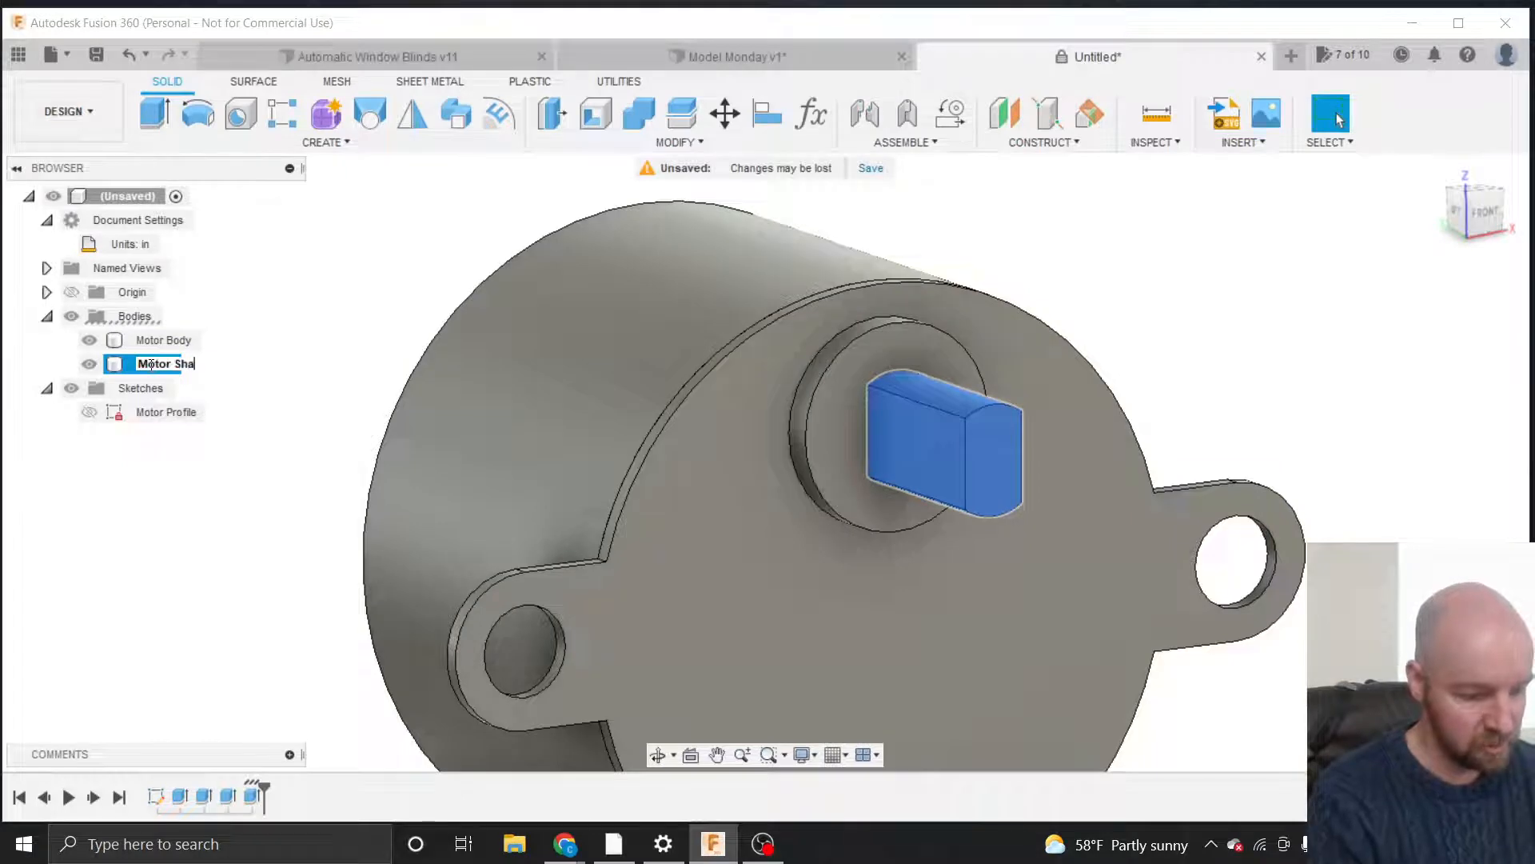
{"action": "type", "text": "ft"}
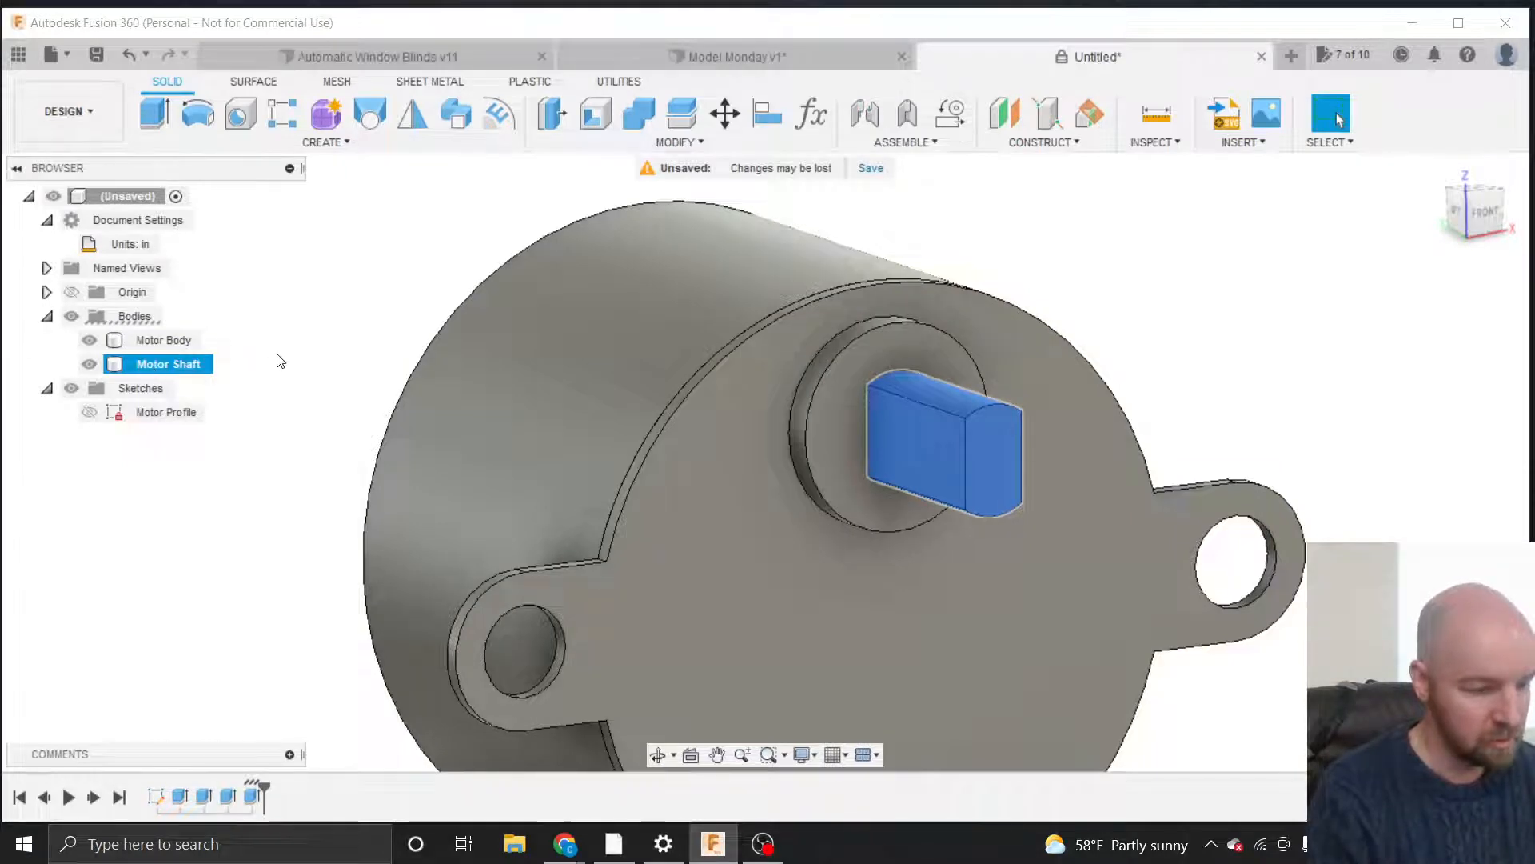
{"action": "left_click", "coordinate": [281, 359]}
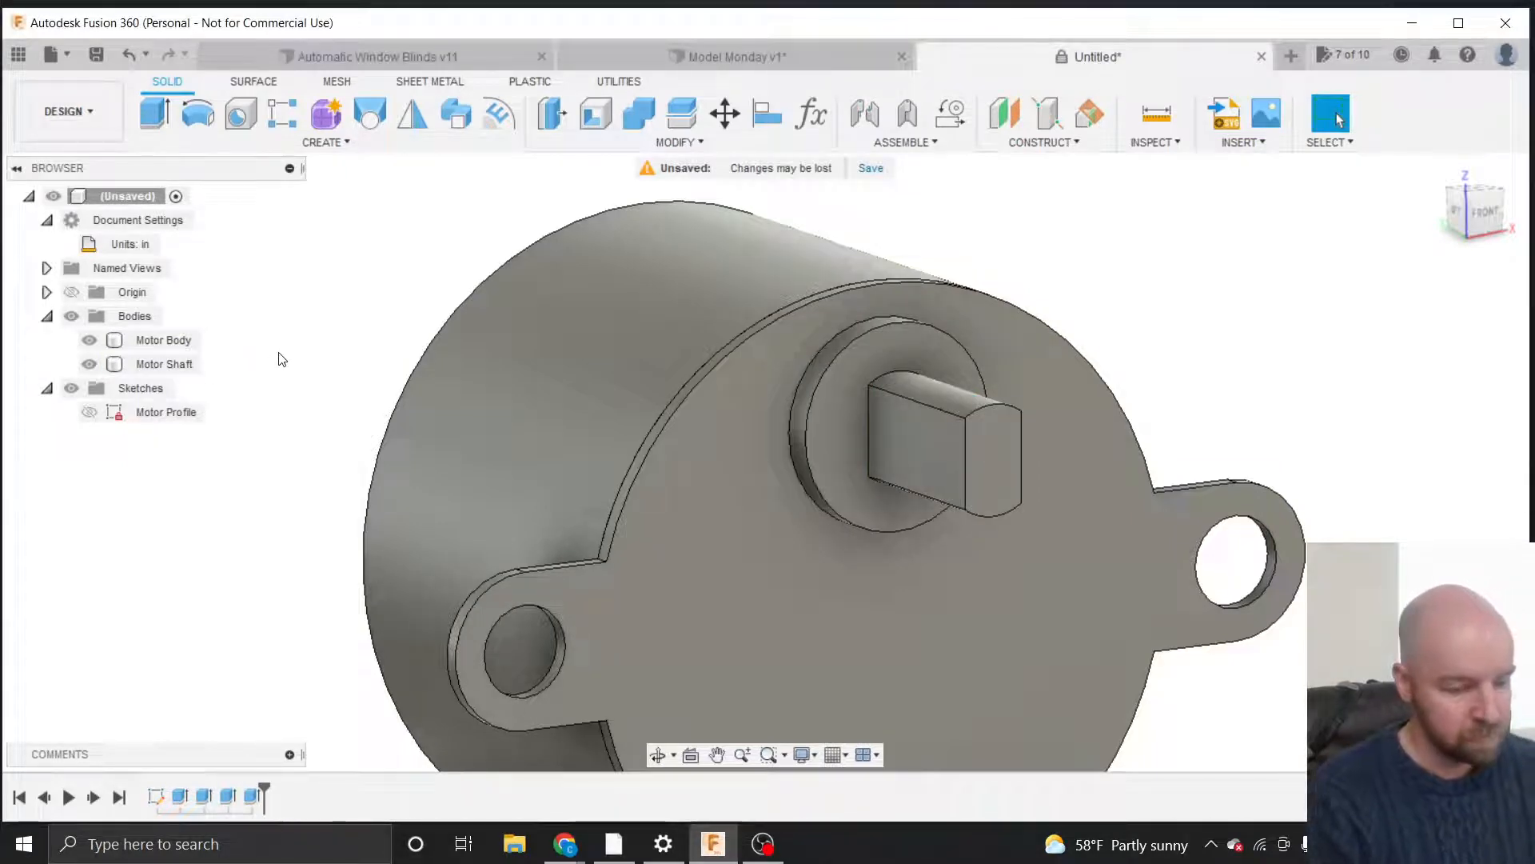
Try to start an As-Built Joint in the motor design.
{"action": "left_click", "coordinate": [439, 332]}
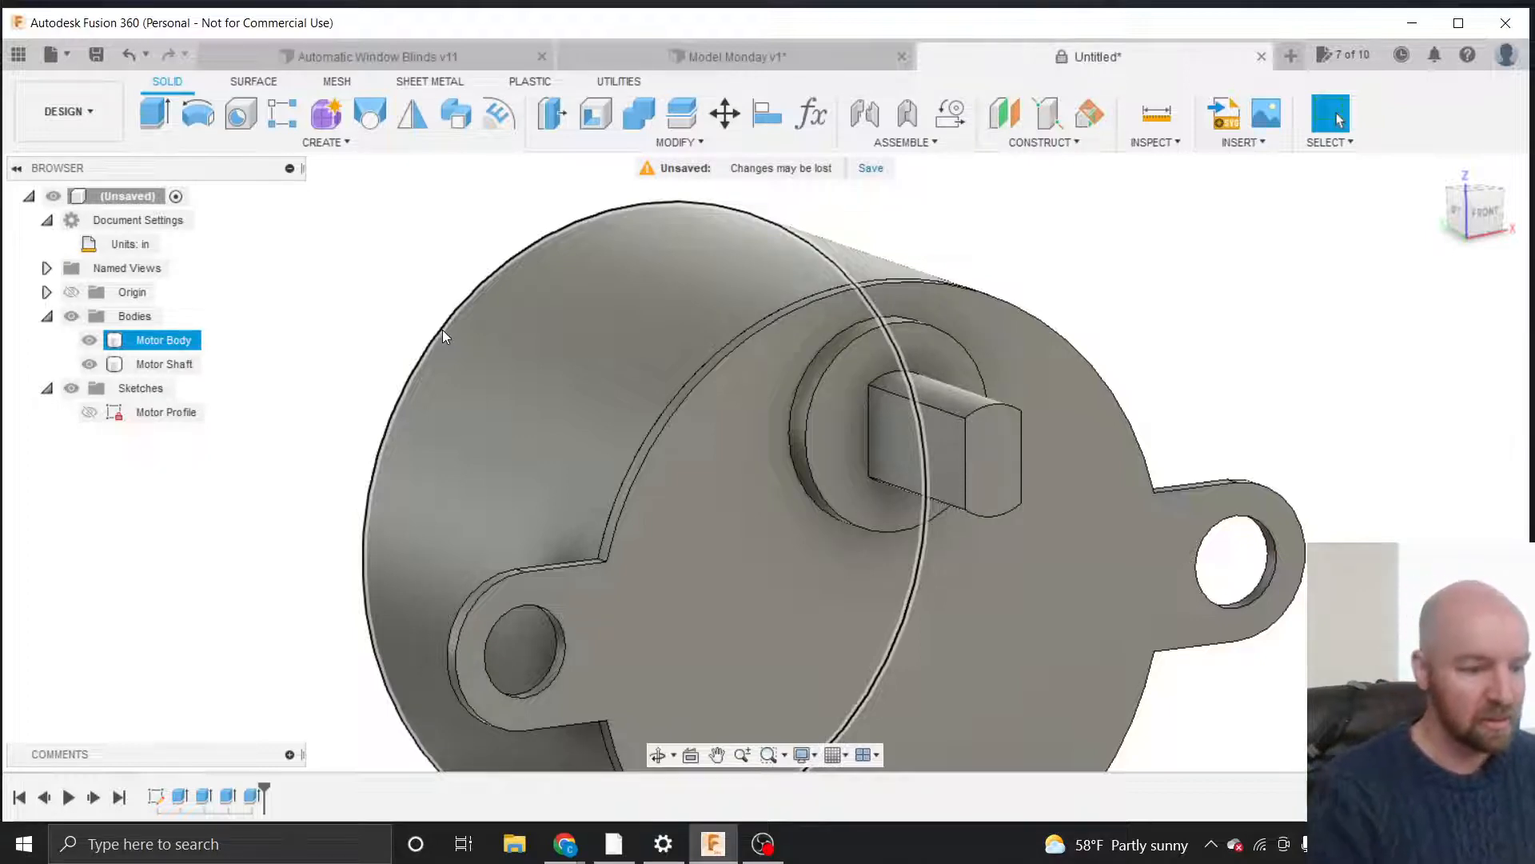
{"action": "left_click", "coordinate": [428, 332]}
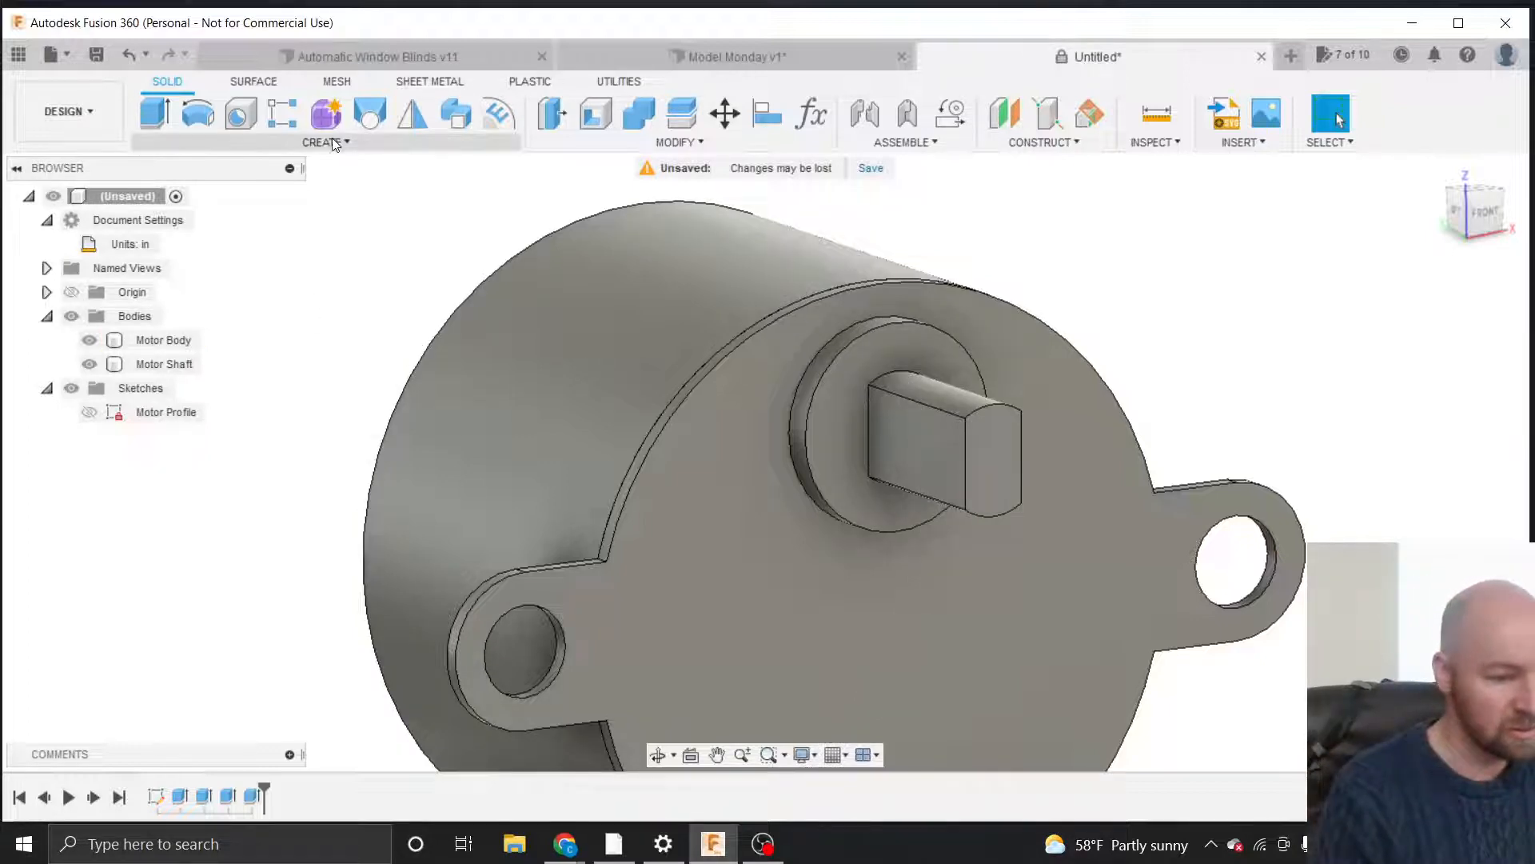
{"action": "left_click", "coordinate": [914, 121]}
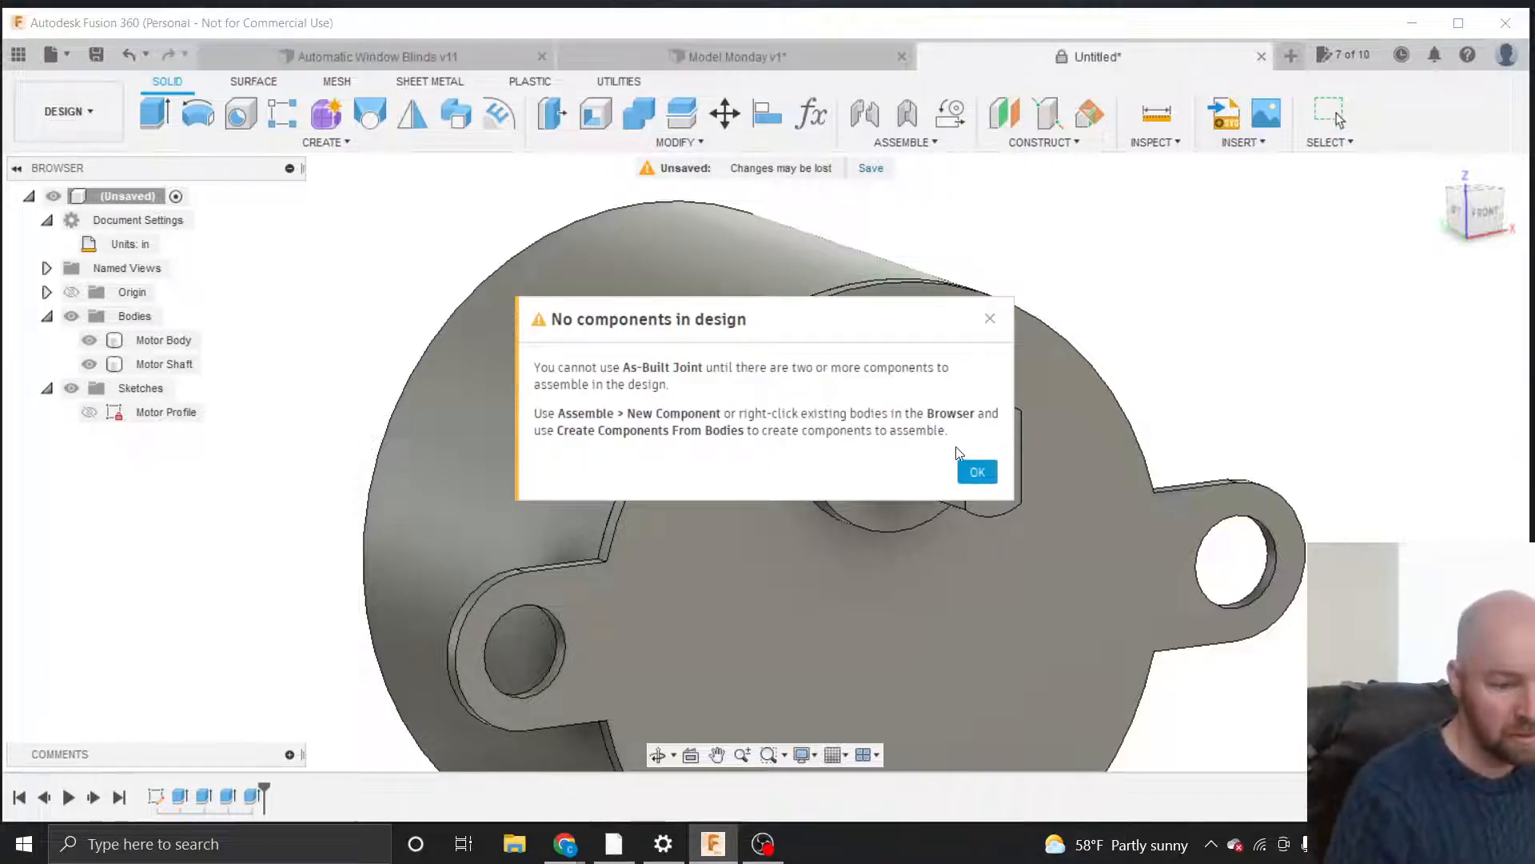
{"action": "left_click", "coordinate": [975, 471]}
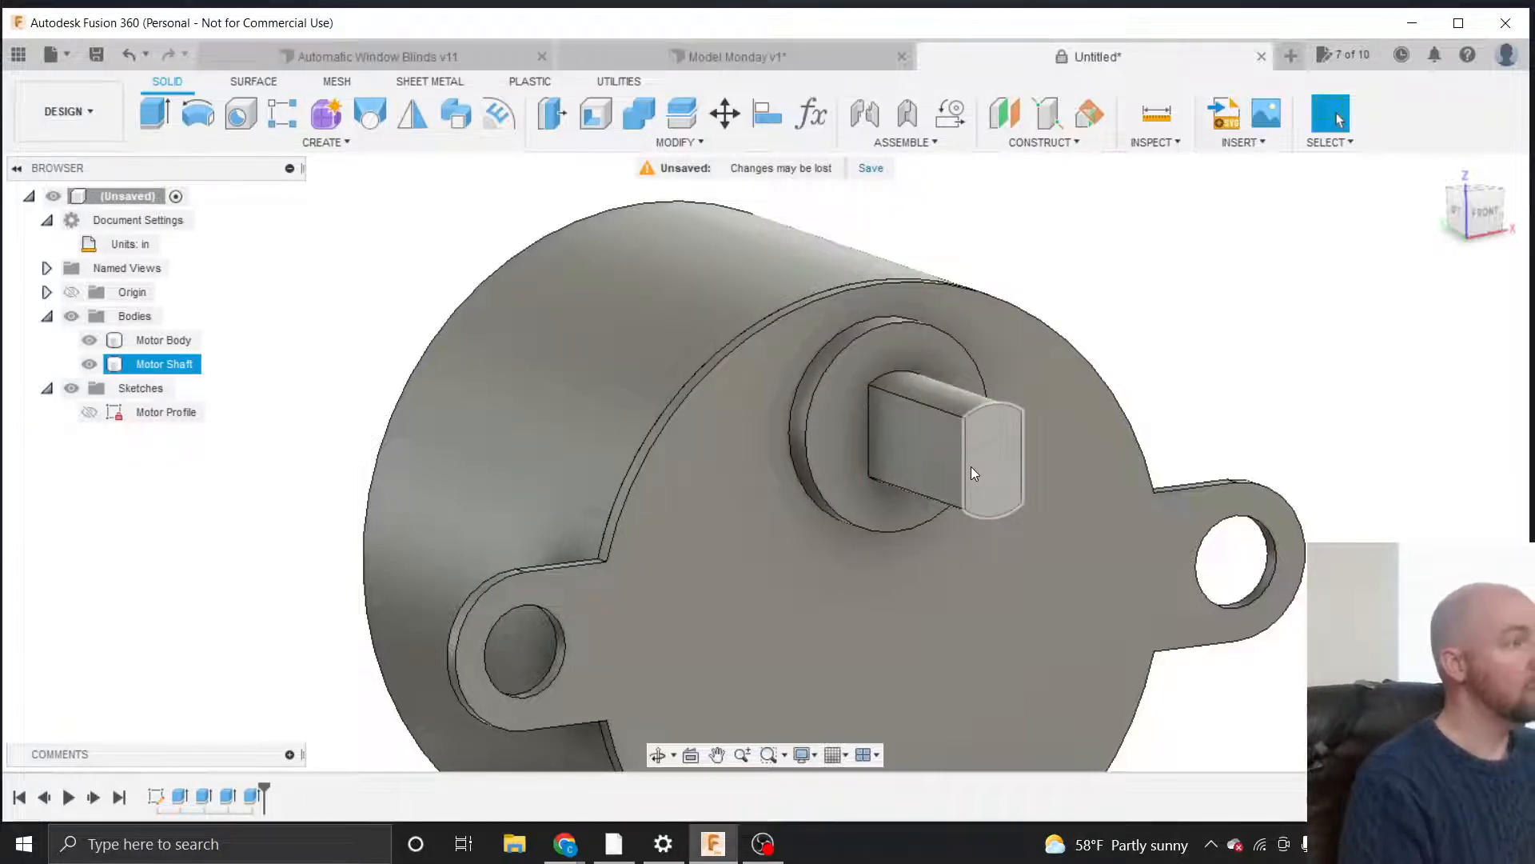
Review the extrusion settings of the round raised boss on the motor face without changing them.
{"action": "left_click", "coordinate": [812, 420]}
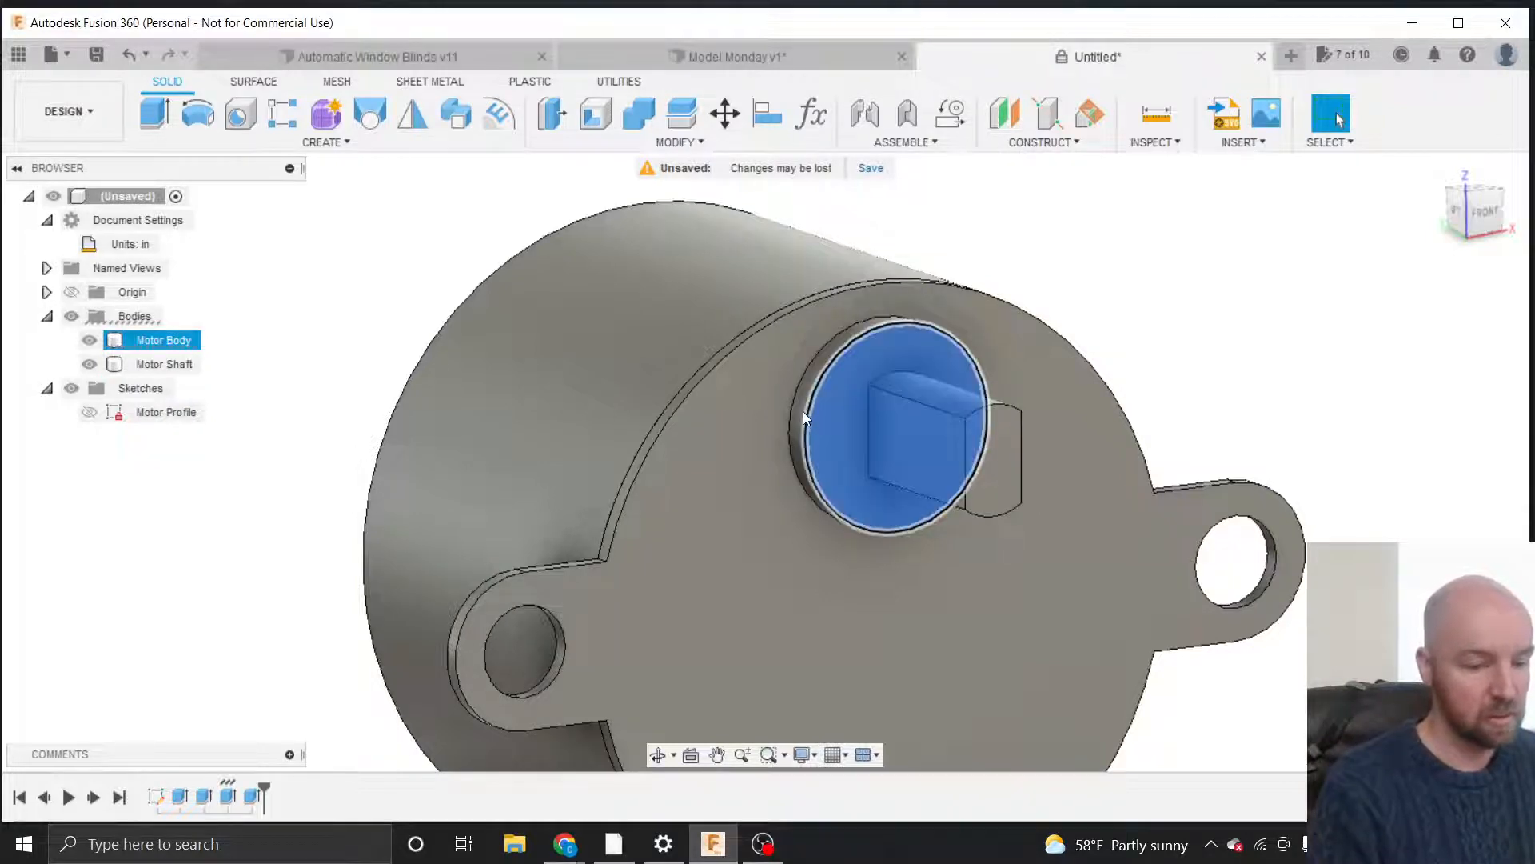
{"action": "left_click", "coordinate": [800, 406]}
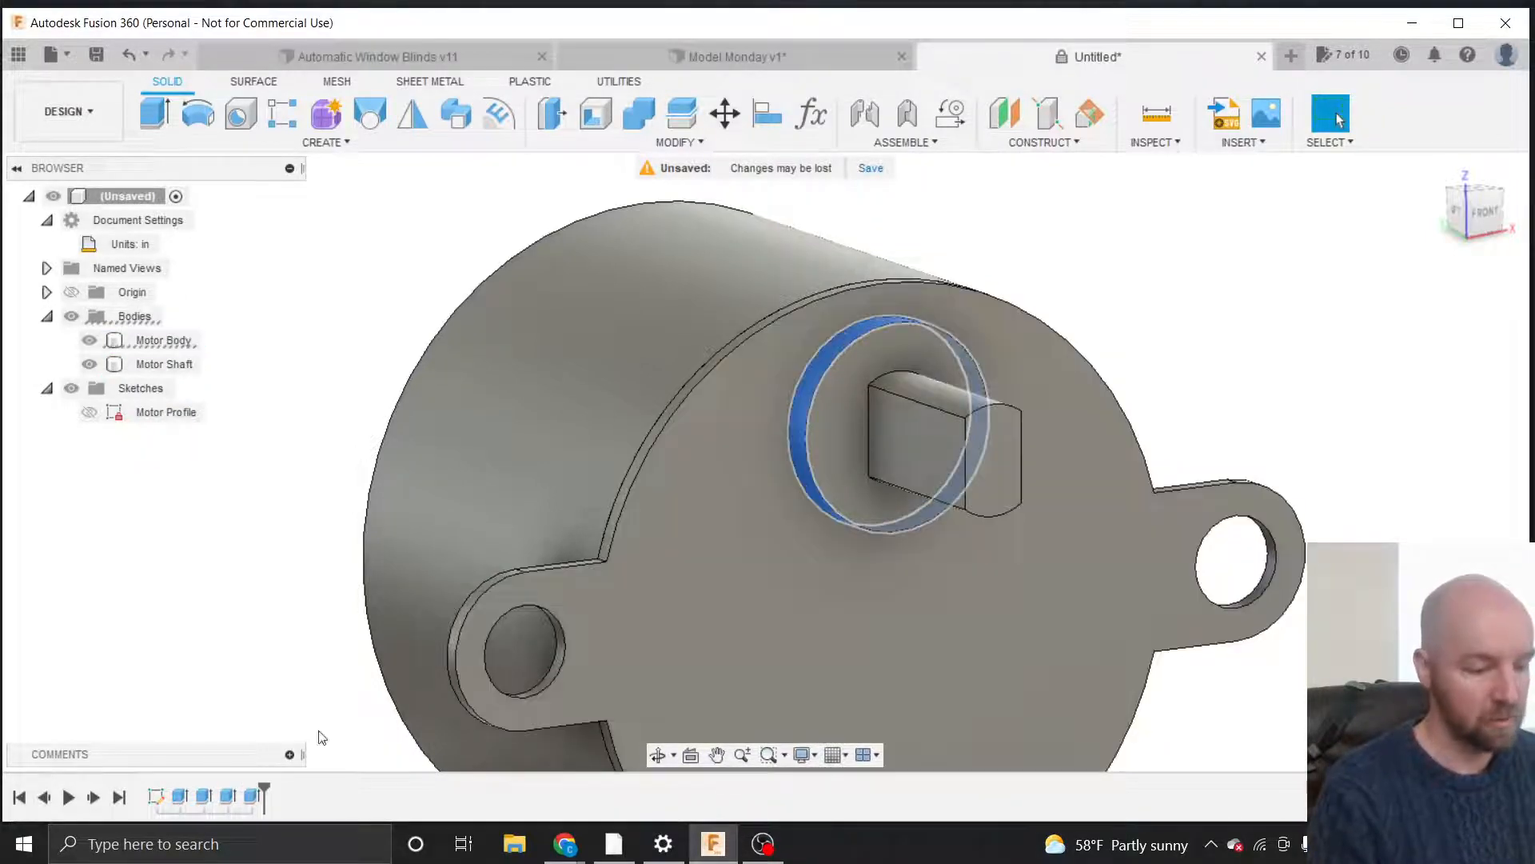
{"action": "left_click", "coordinate": [227, 797]}
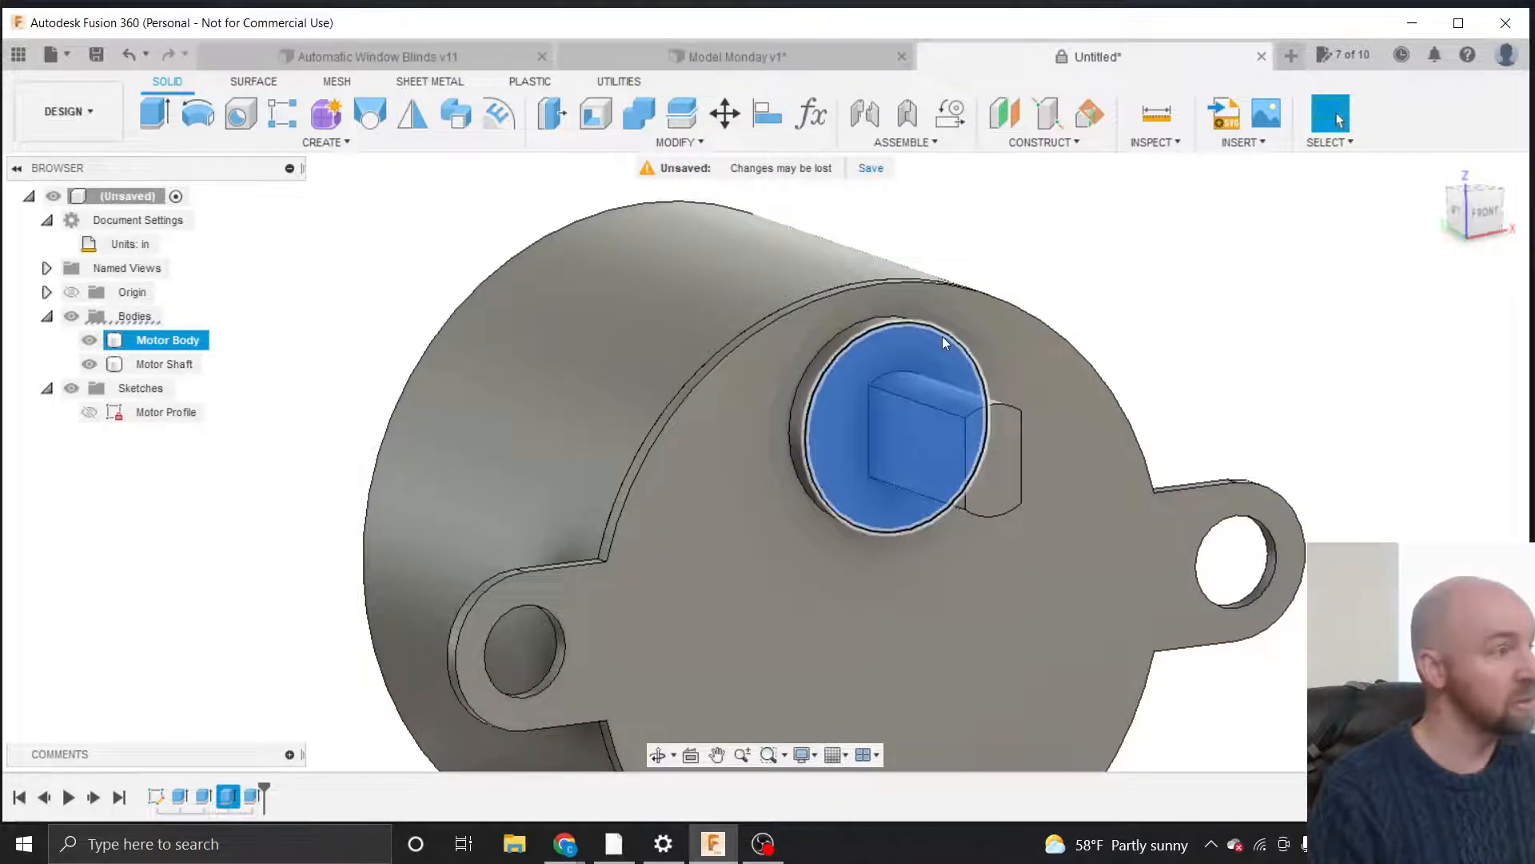
{"action": "right_click", "coordinate": [235, 792]}
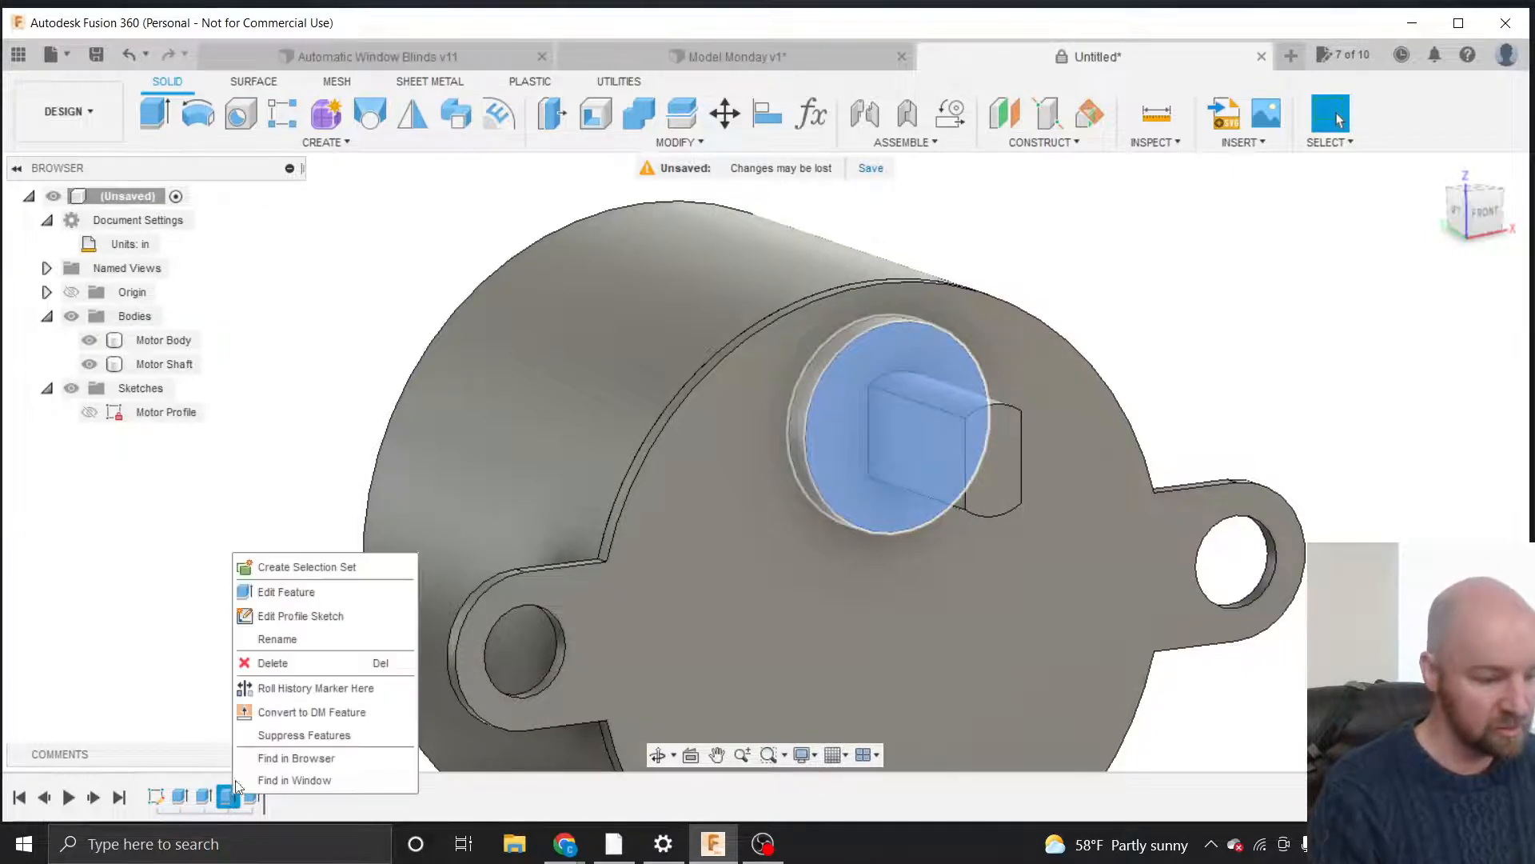
{"action": "left_click", "coordinate": [282, 592]}
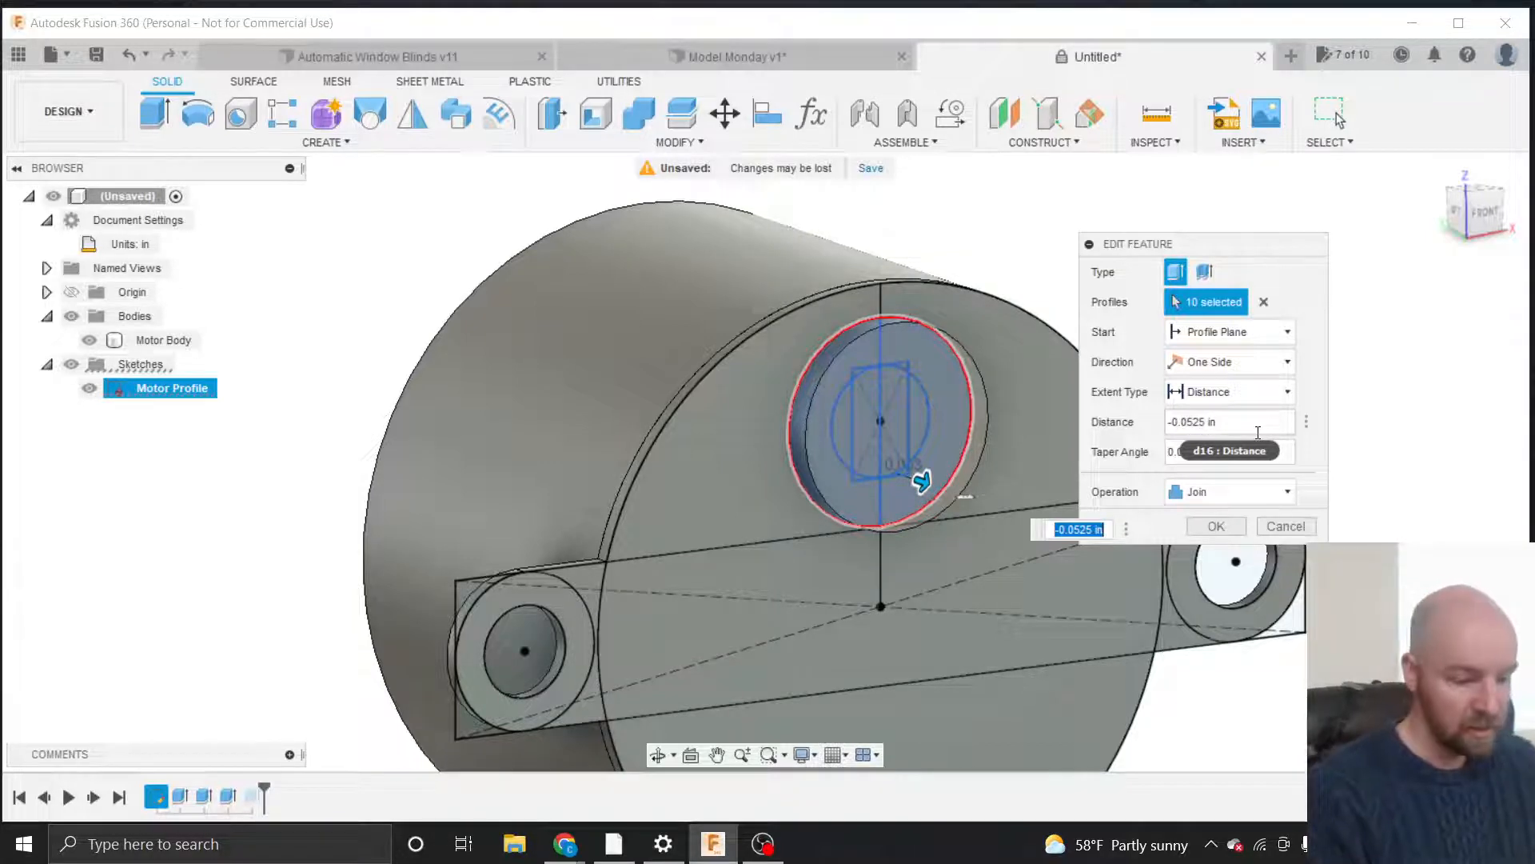
{"action": "left_click", "coordinate": [1240, 531]}
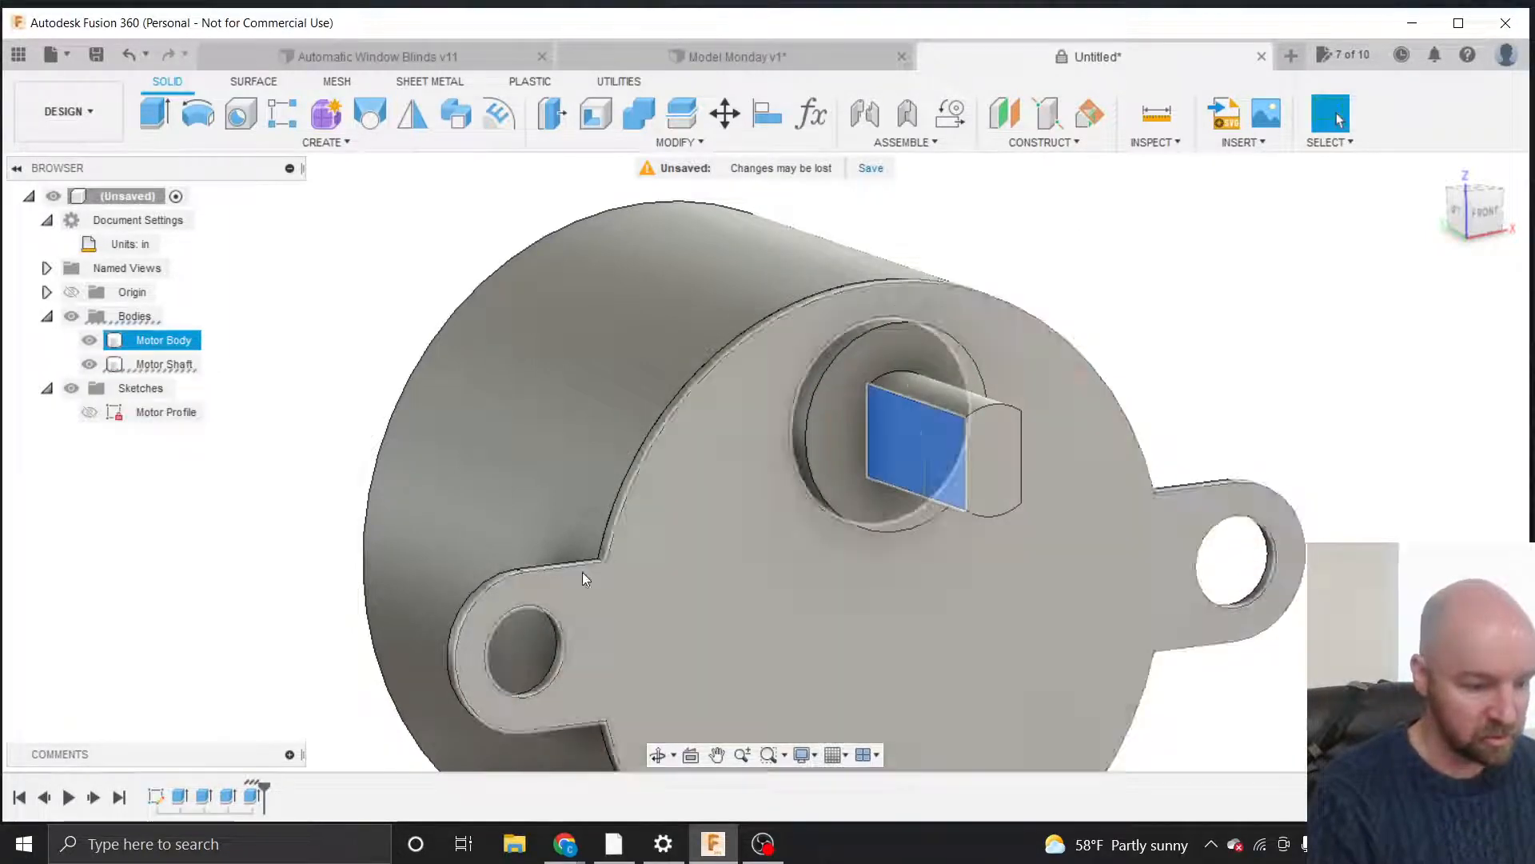
Review the flat-sided shaft's extrusion settings, especially its start type and start object, and leave the feature unchanged.
{"action": "right_click", "coordinate": [250, 795]}
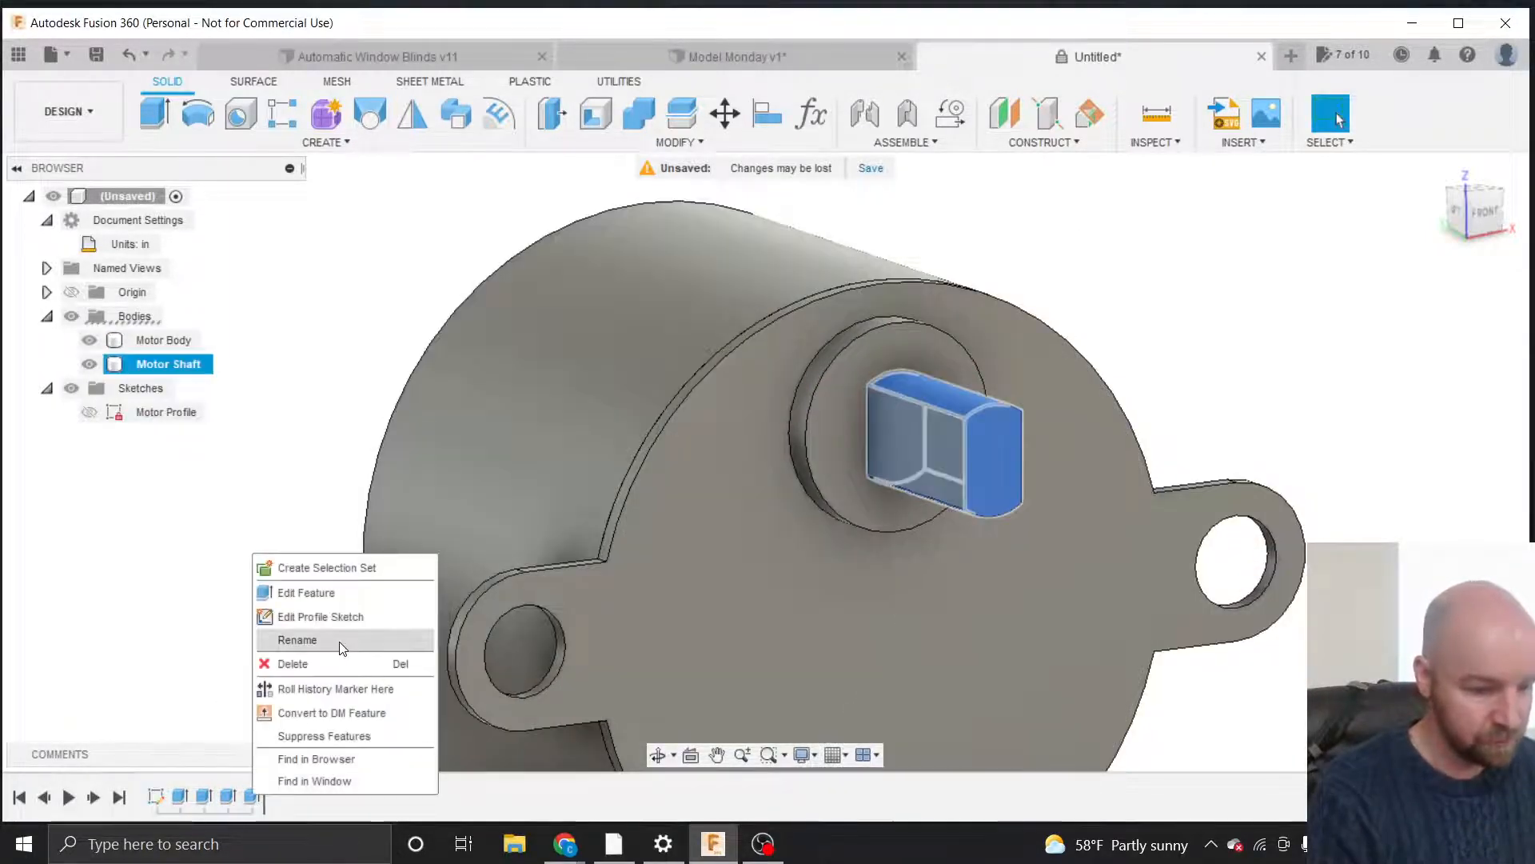
{"action": "left_click", "coordinate": [335, 595]}
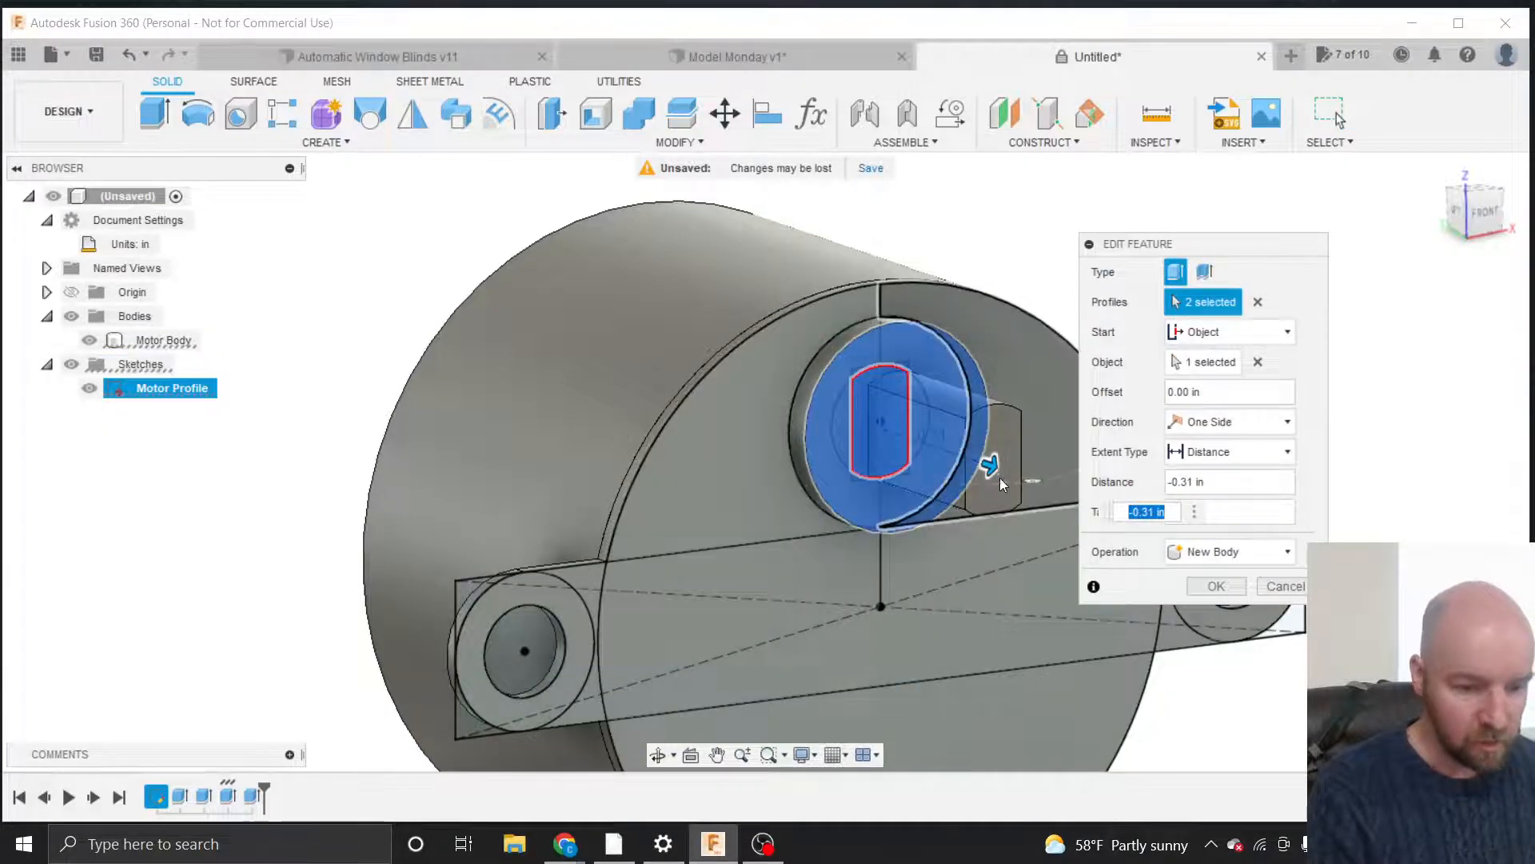
{"action": "scroll", "coordinate": [1019, 473], "scroll_direction": "up", "scroll_amount": 5}
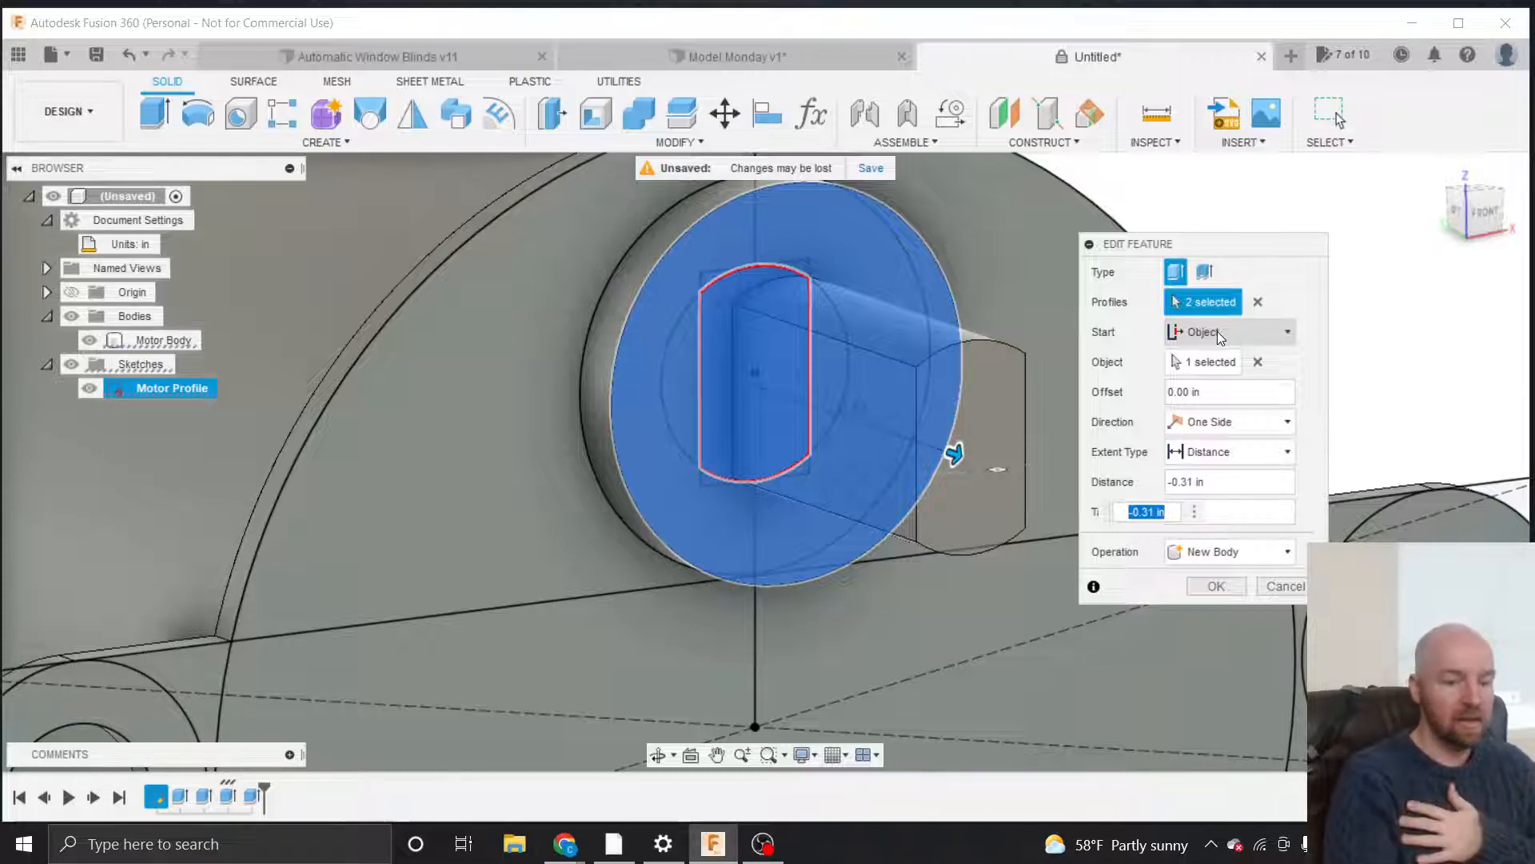
{"action": "left_click", "coordinate": [1231, 371]}
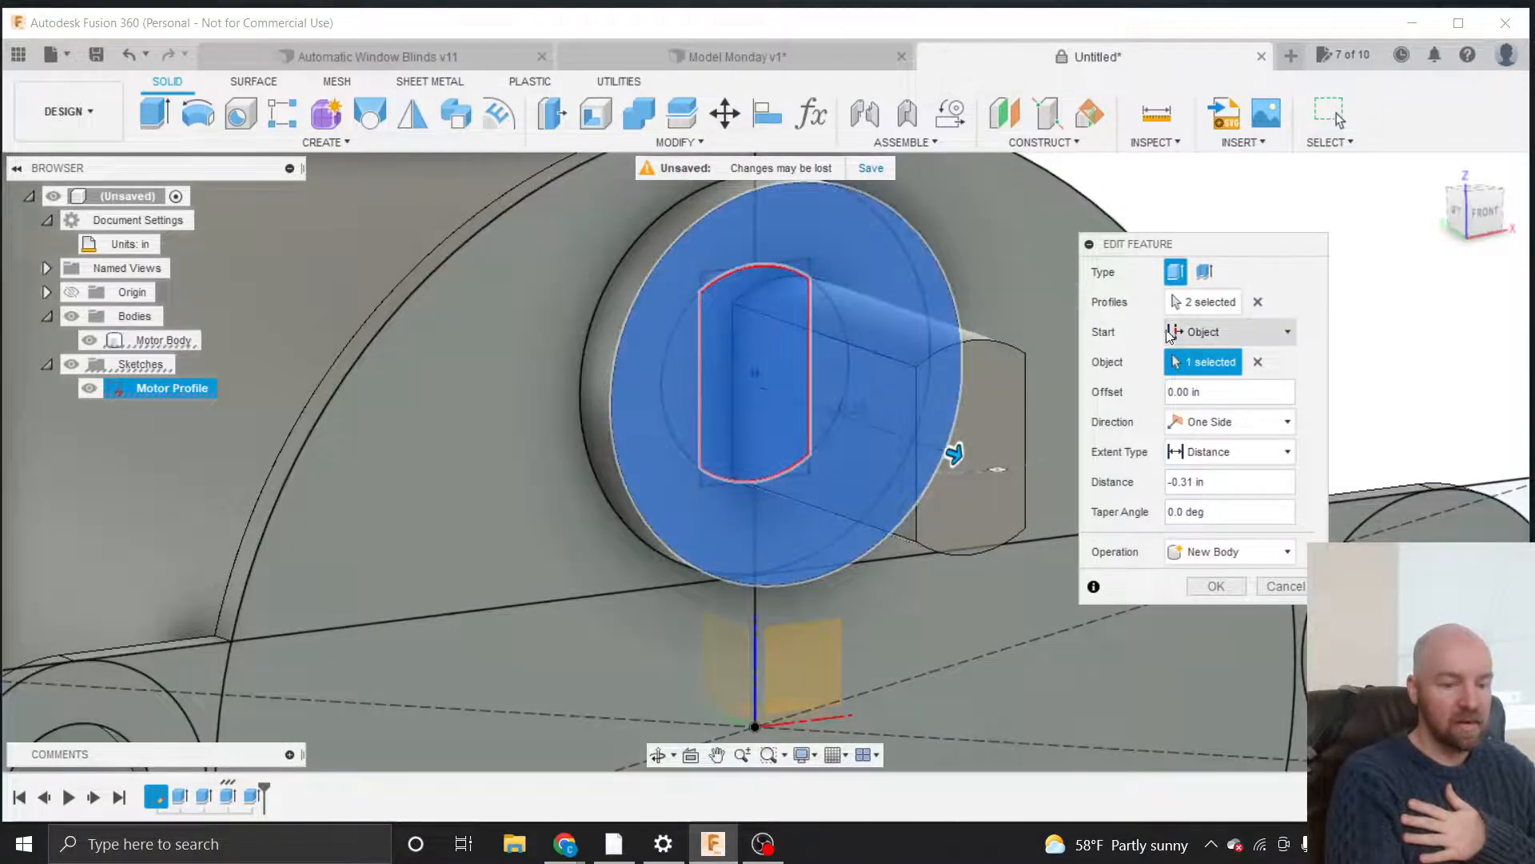
{"action": "left_click", "coordinate": [1237, 340]}
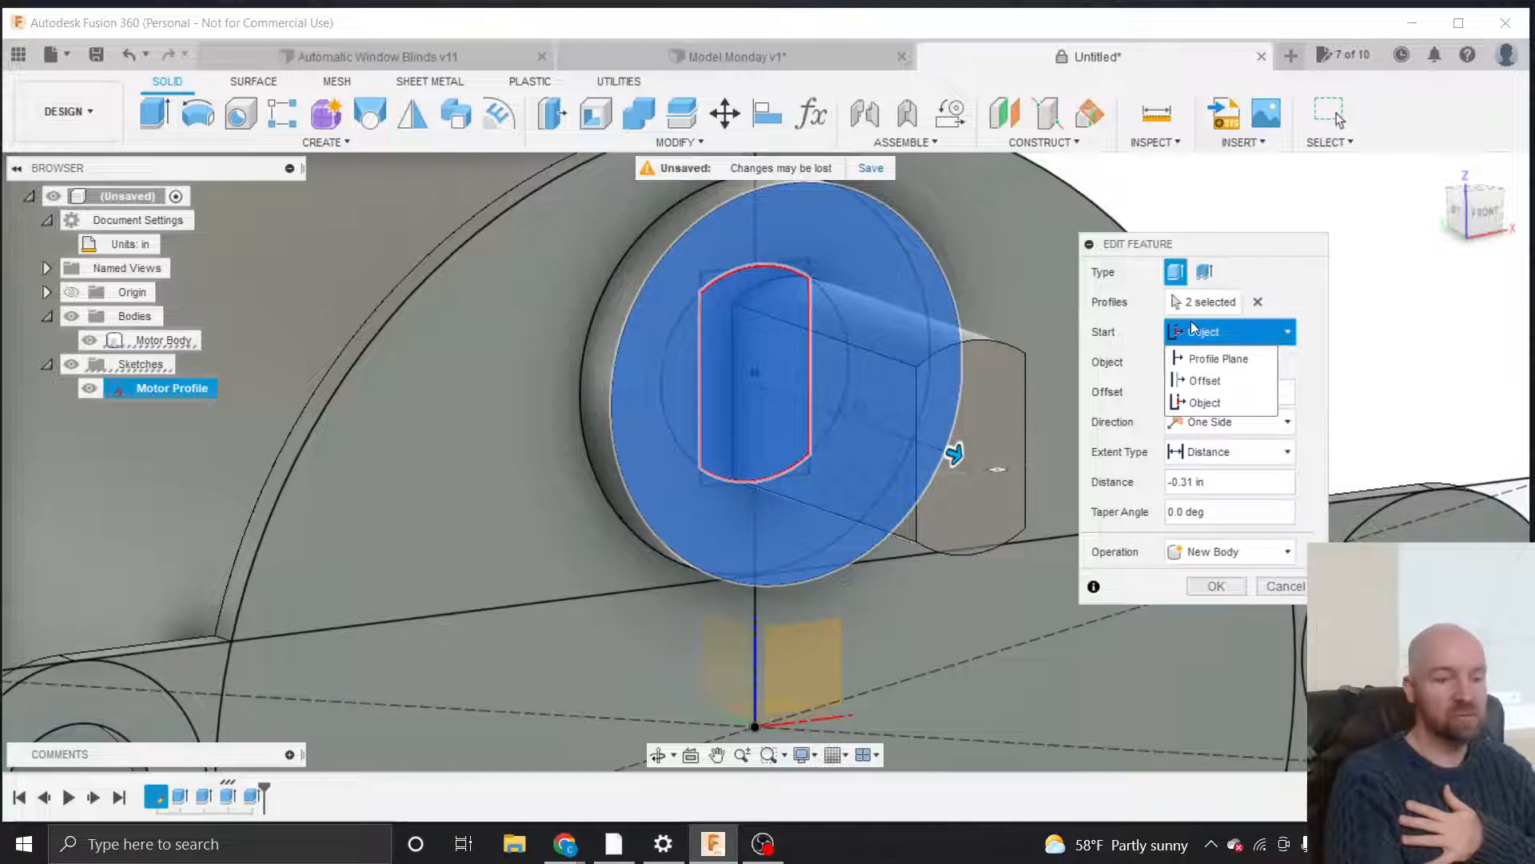
{"action": "left_click", "coordinate": [918, 262]}
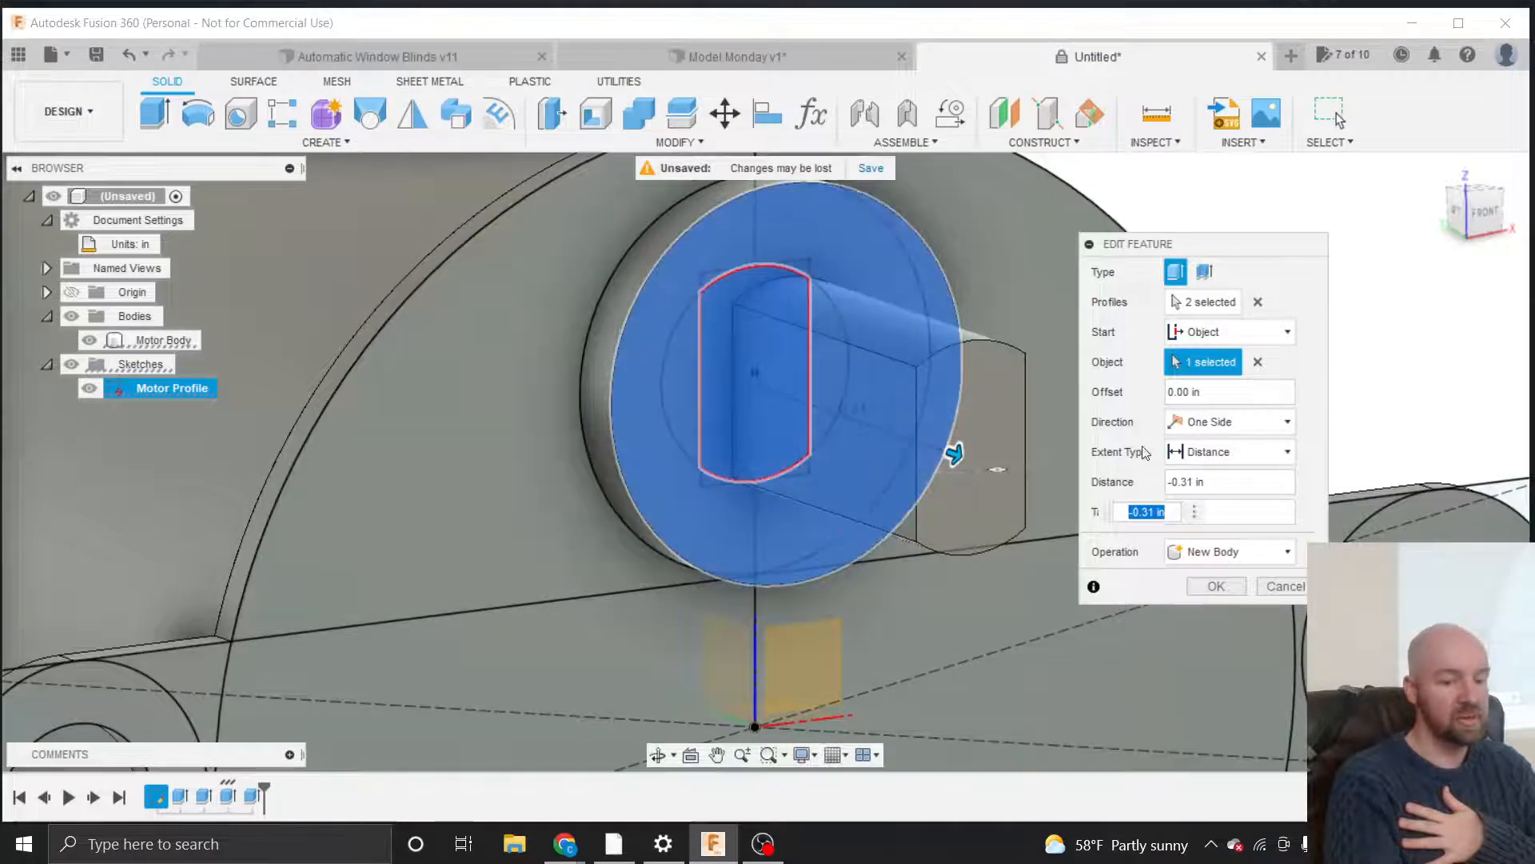
{"action": "left_click", "coordinate": [1150, 515]}
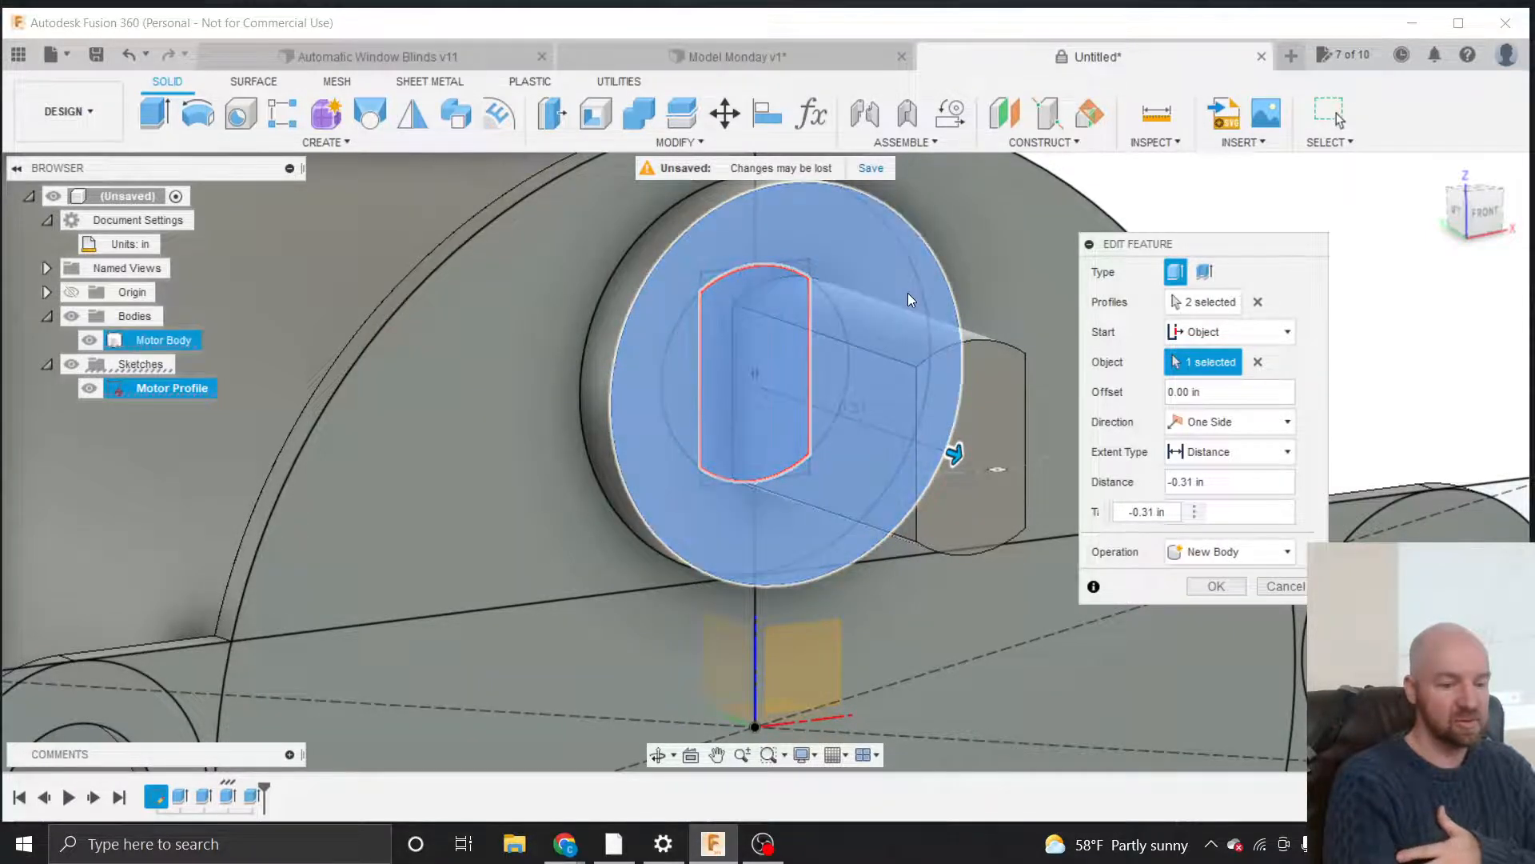
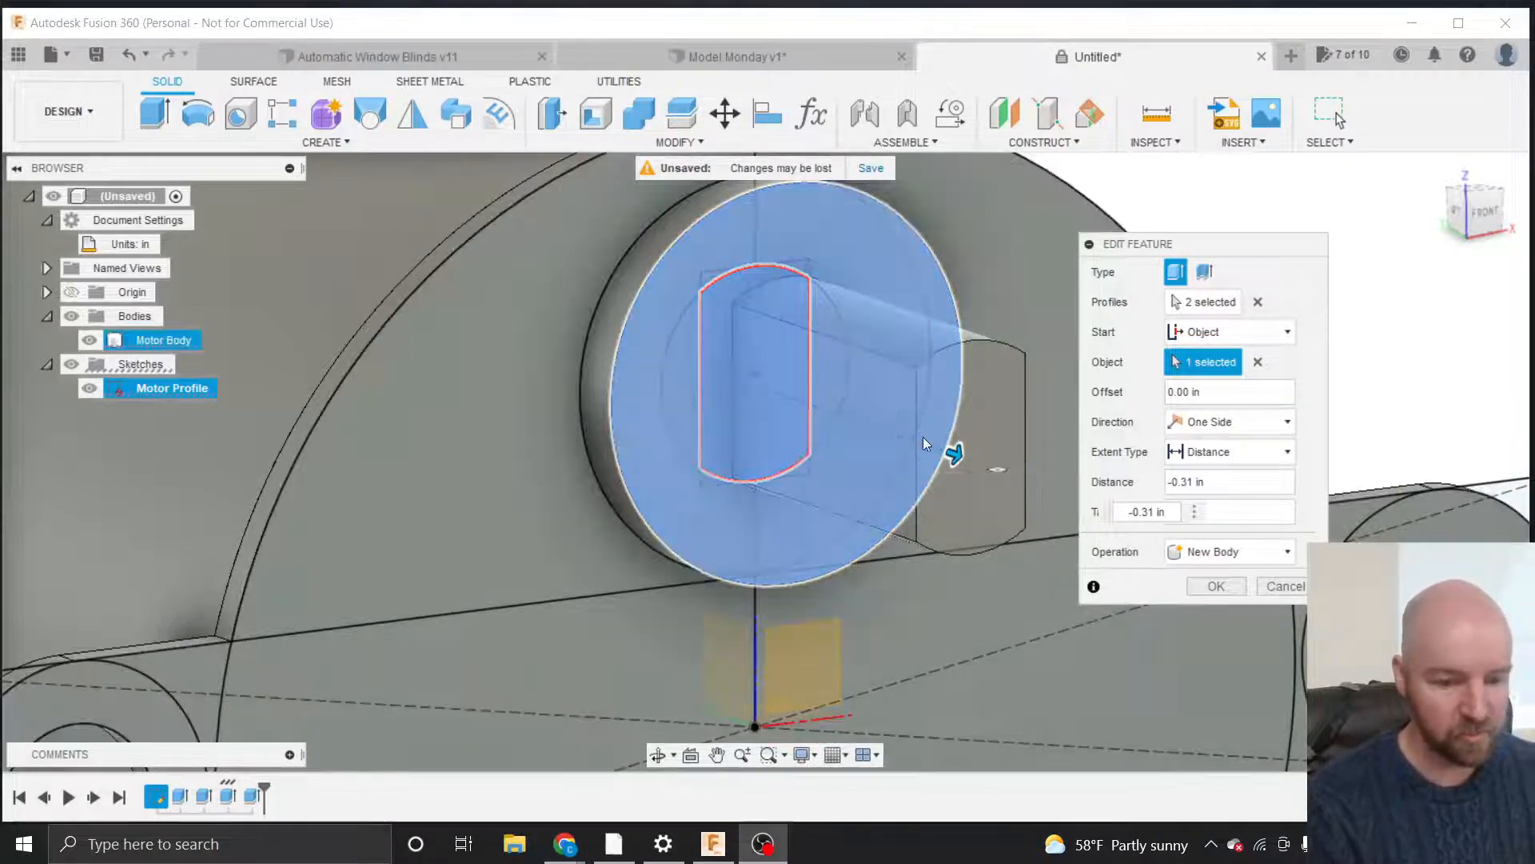
{"action": "left_click", "coordinate": [1275, 587]}
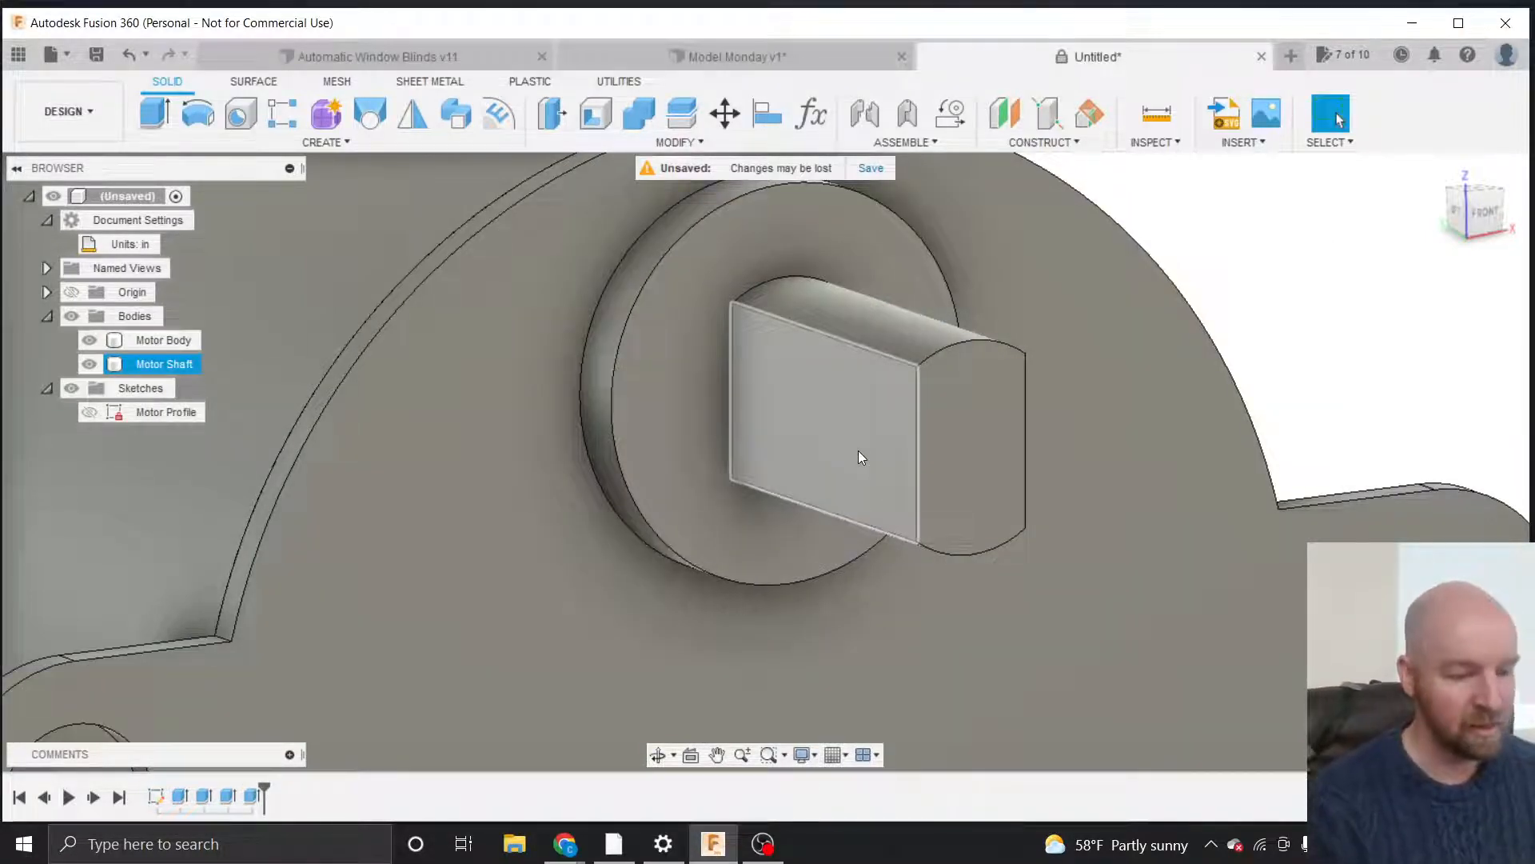
{"action": "scroll", "coordinate": [962, 454], "scroll_direction": "down", "scroll_amount": 1}
{"action": "scroll", "coordinate": [961, 453], "scroll_direction": "down", "scroll_amount": 3}
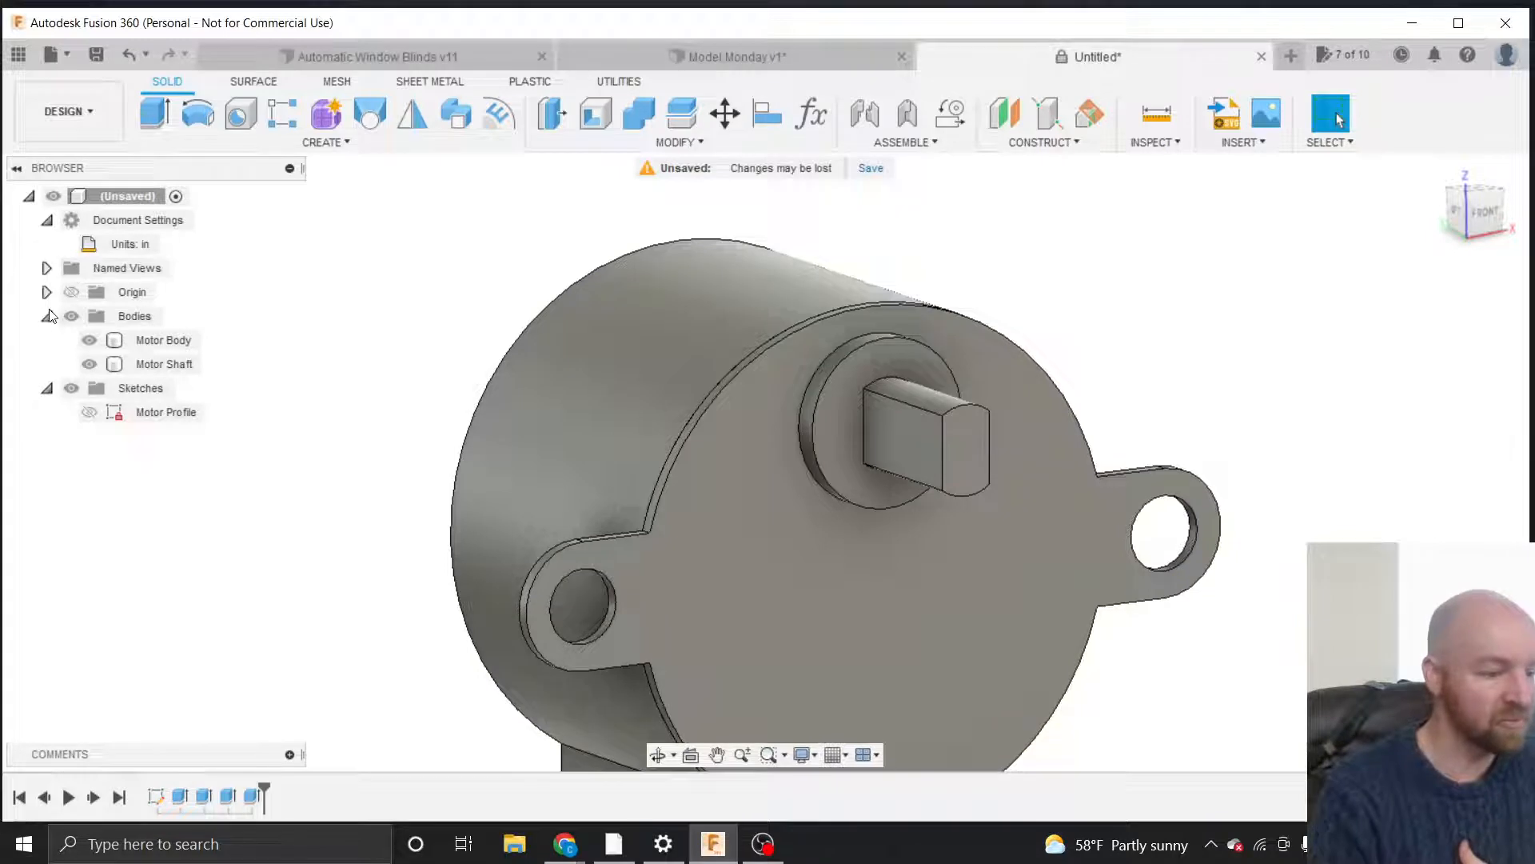
Collapse the Sketches and Document Settings branches of the design tree, keeping both motor bodies listed under Bodies.
{"action": "left_click", "coordinate": [47, 316]}
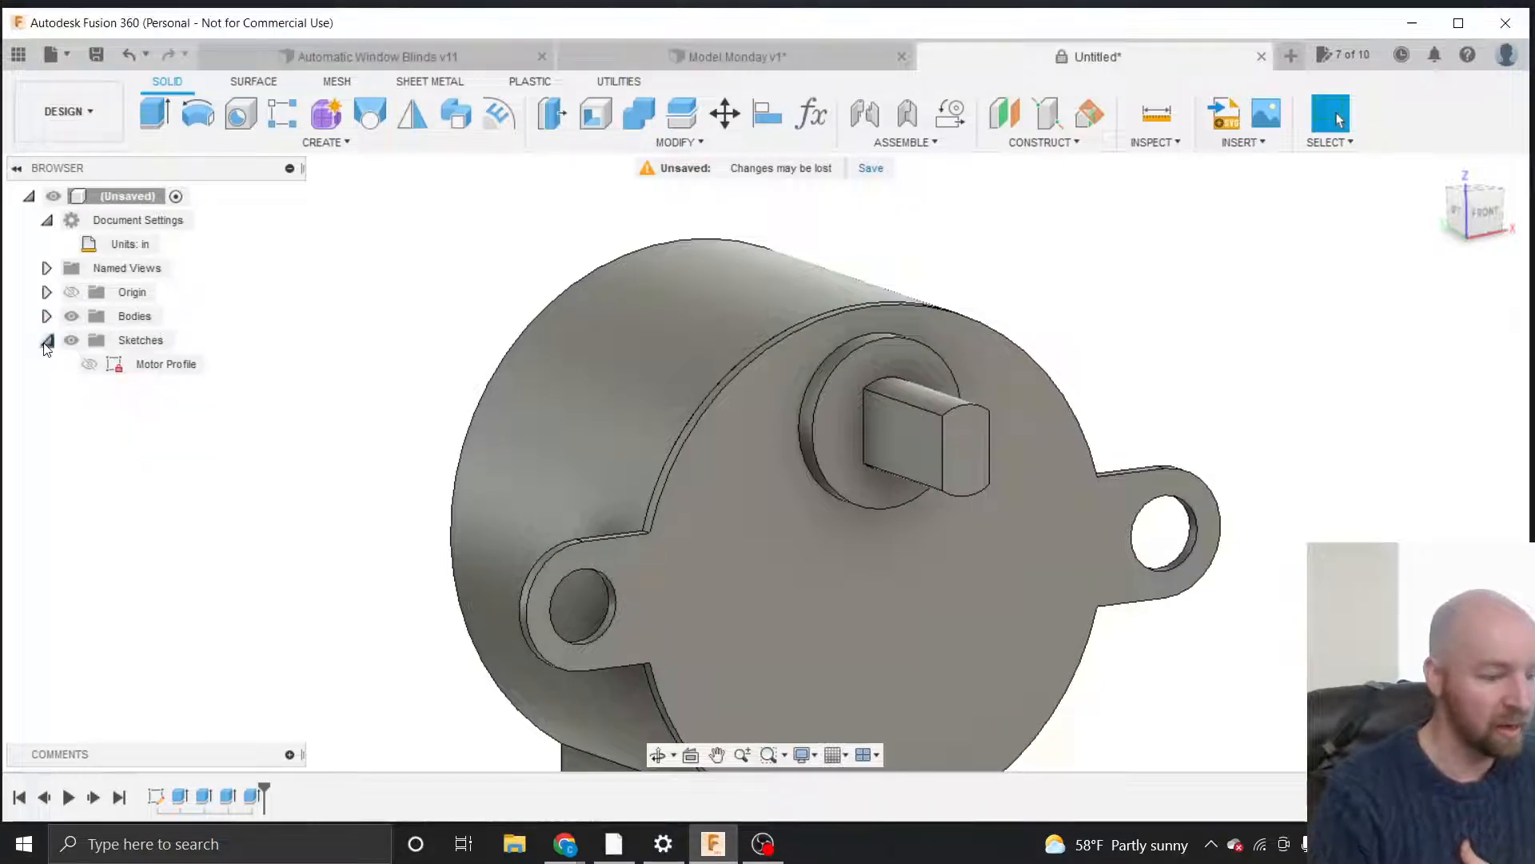
{"action": "left_click", "coordinate": [47, 342]}
{"action": "left_click", "coordinate": [48, 223]}
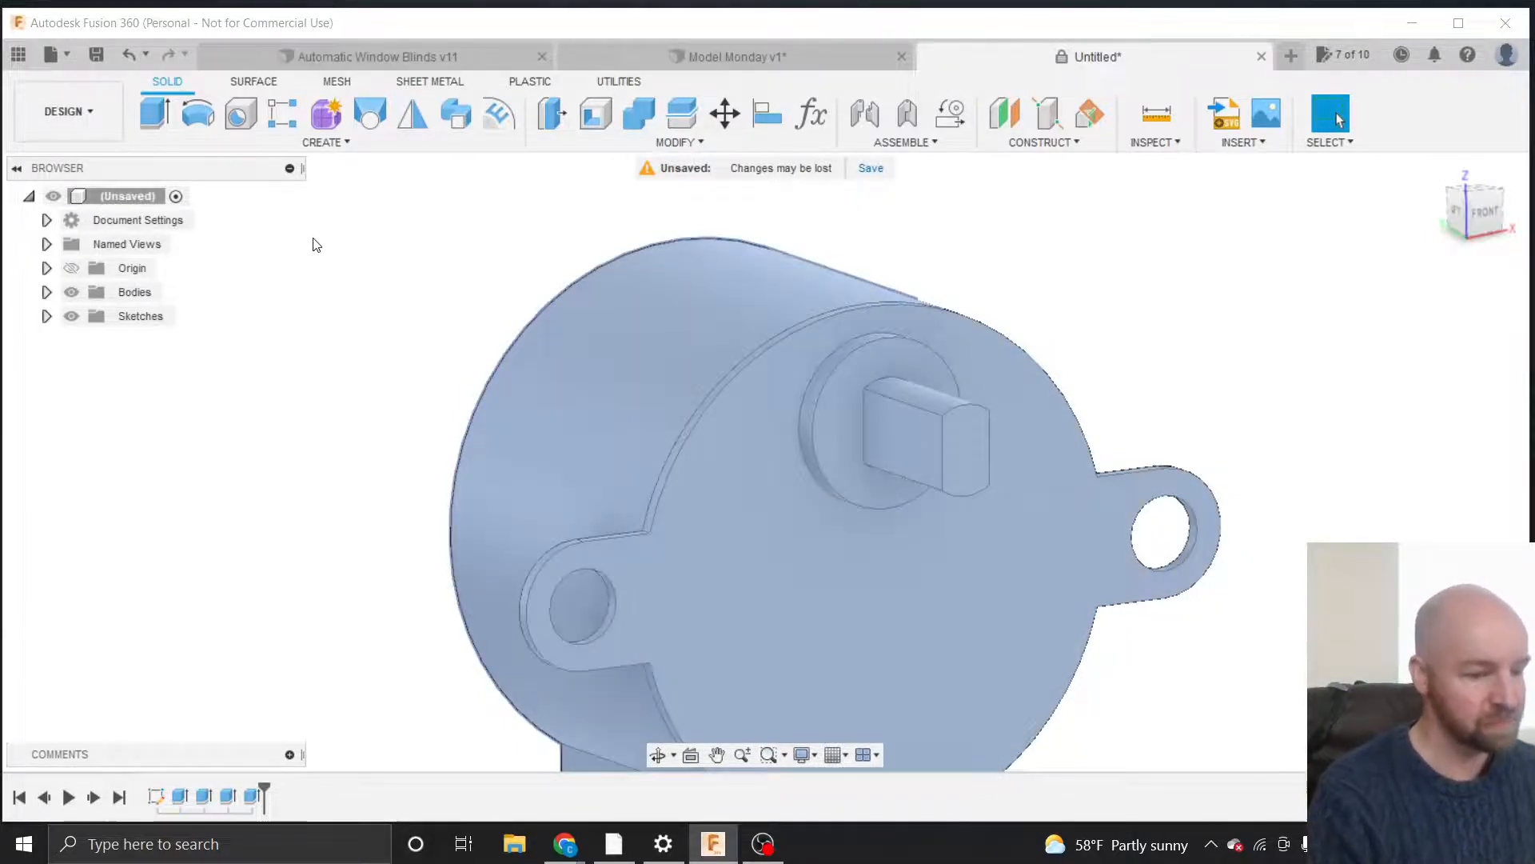
{"action": "left_click", "coordinate": [47, 292]}
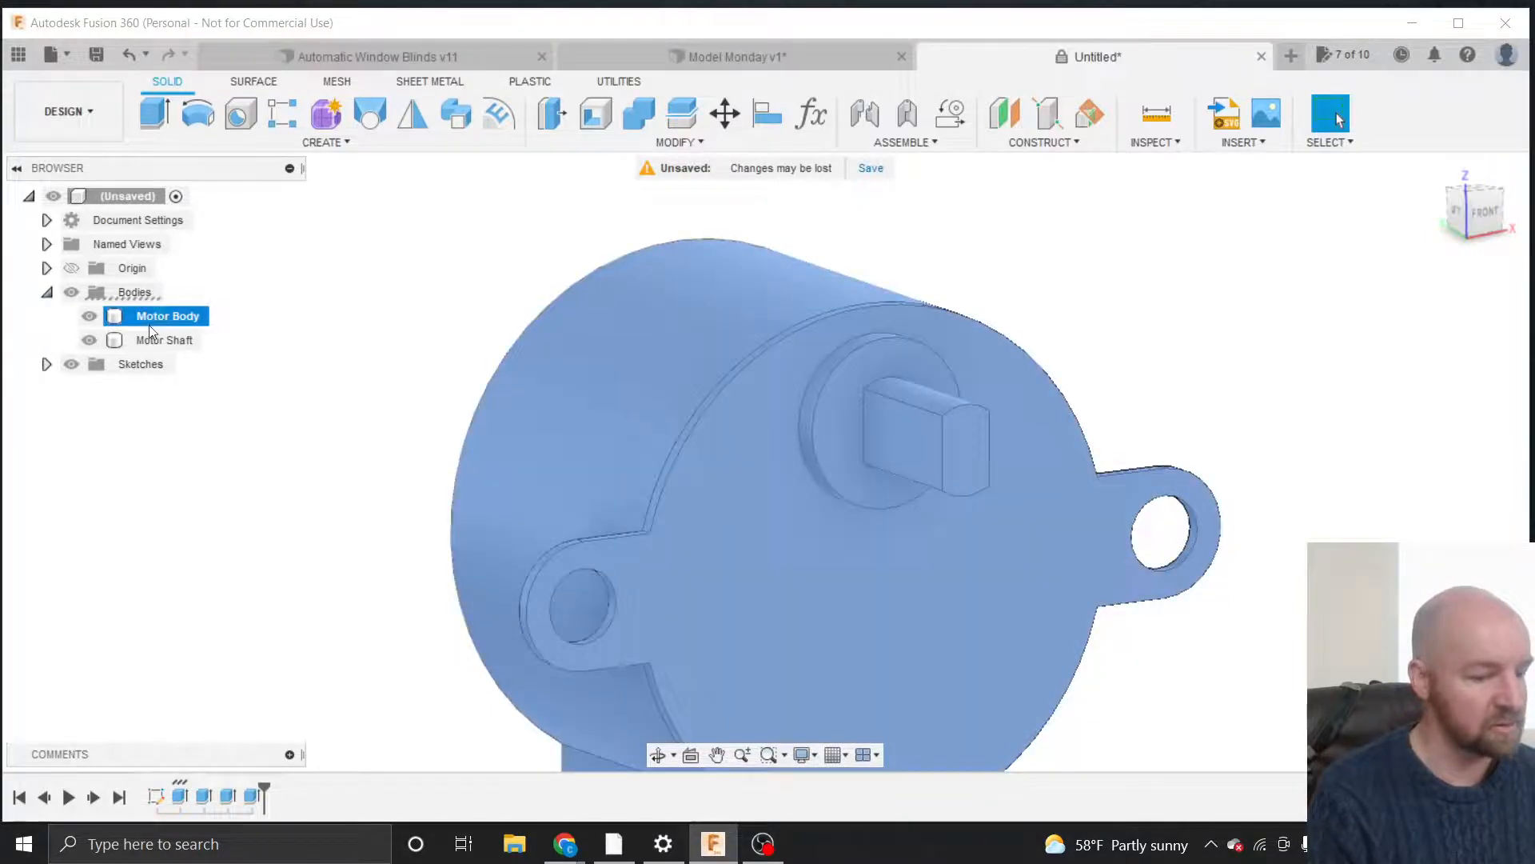
{"action": "left_click", "coordinate": [145, 338]}
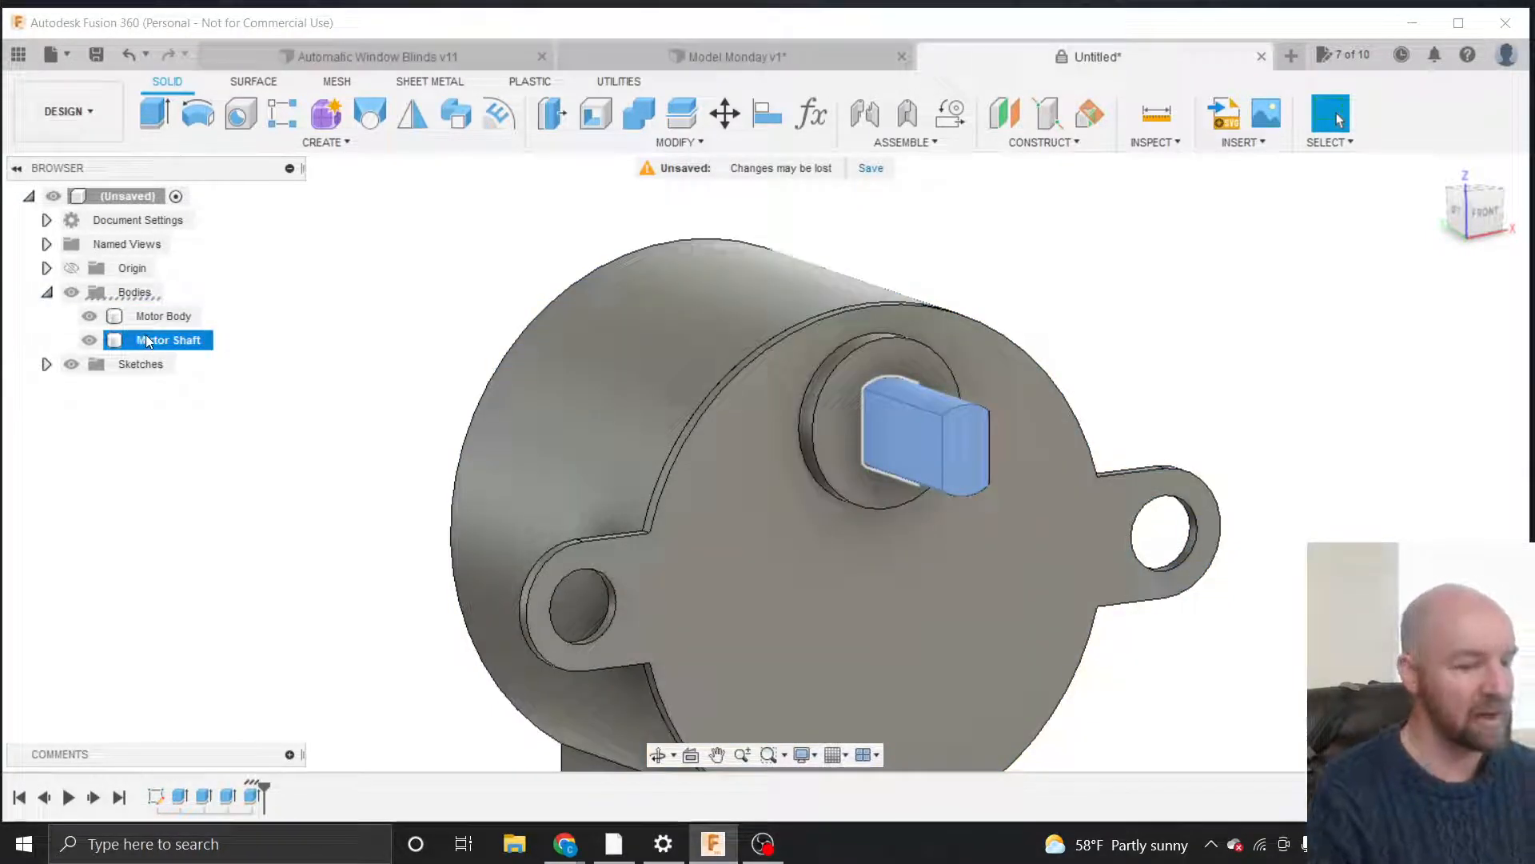
{"action": "left_click", "coordinate": [248, 317]}
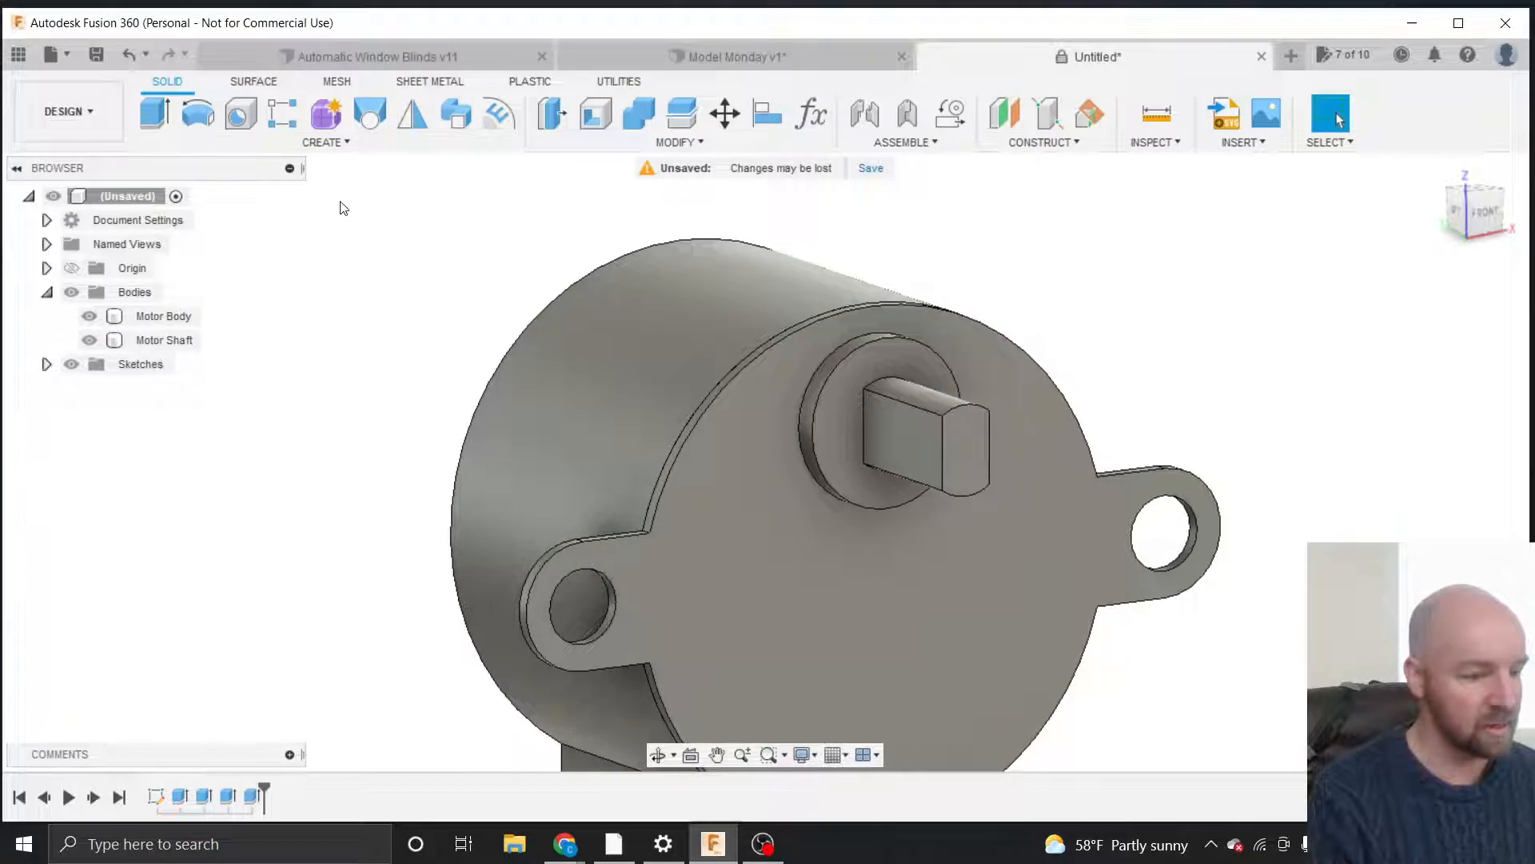
Create internal standard components from the existing Motor Body and Motor Shaft bodies.
{"action": "left_click", "coordinate": [334, 144]}
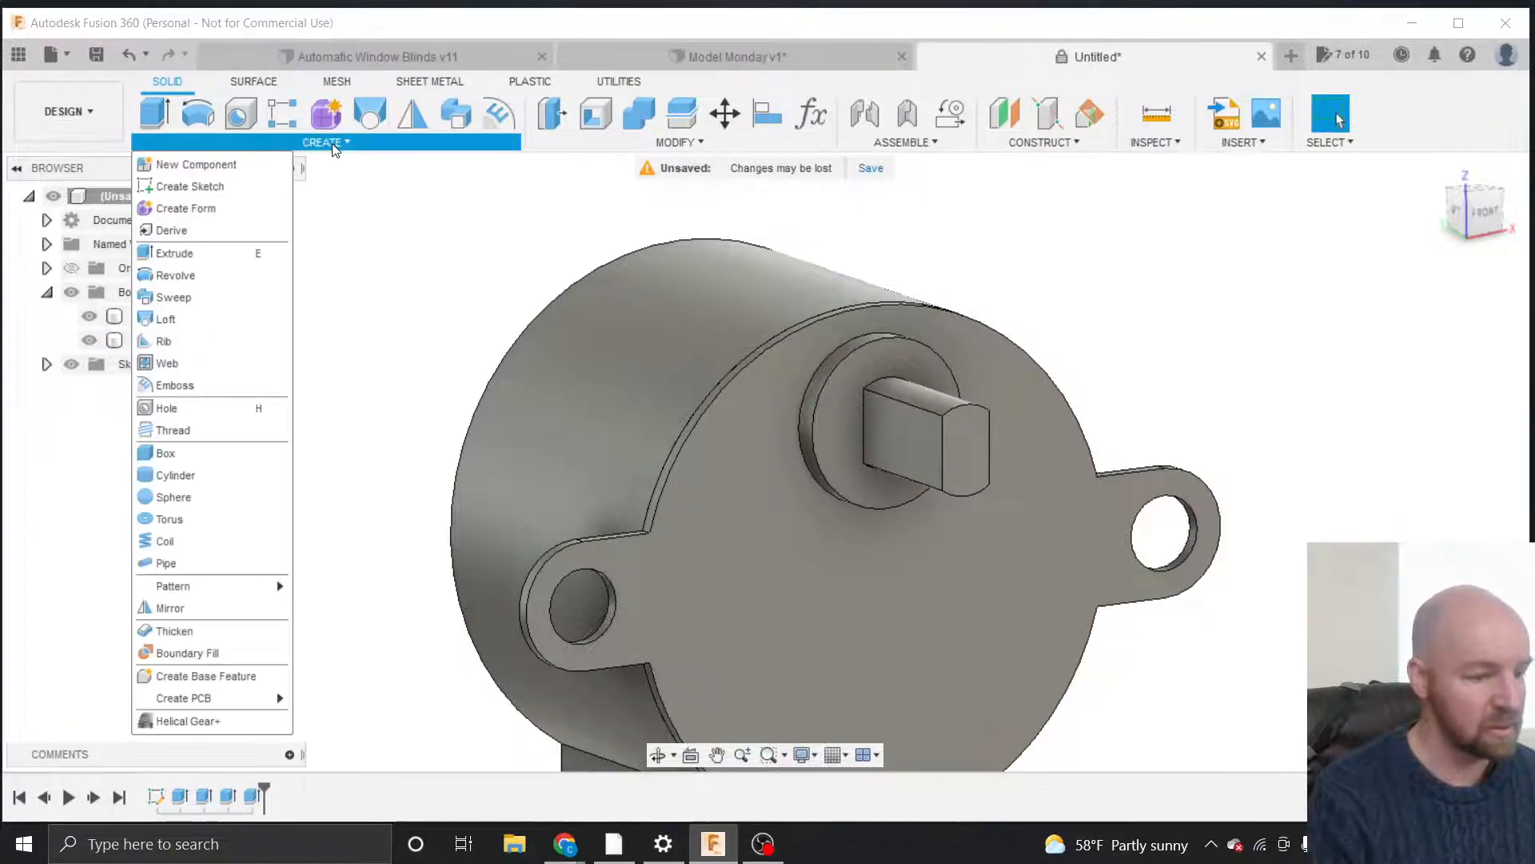
{"action": "left_click", "coordinate": [234, 166]}
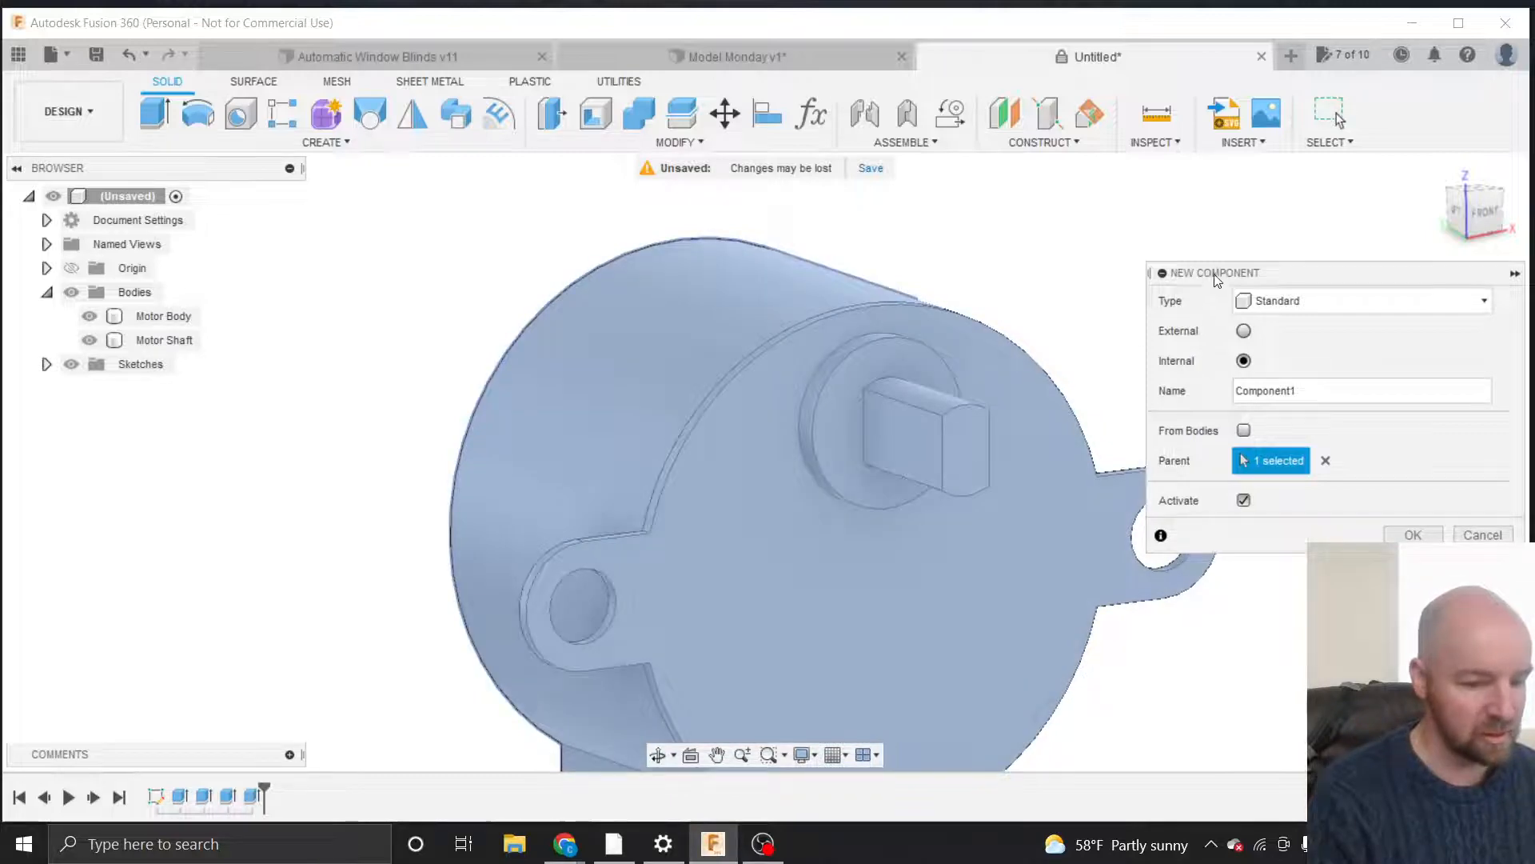
{"action": "left_click_drag", "start_coordinate": [1217, 277], "coordinate": [1102, 236]}
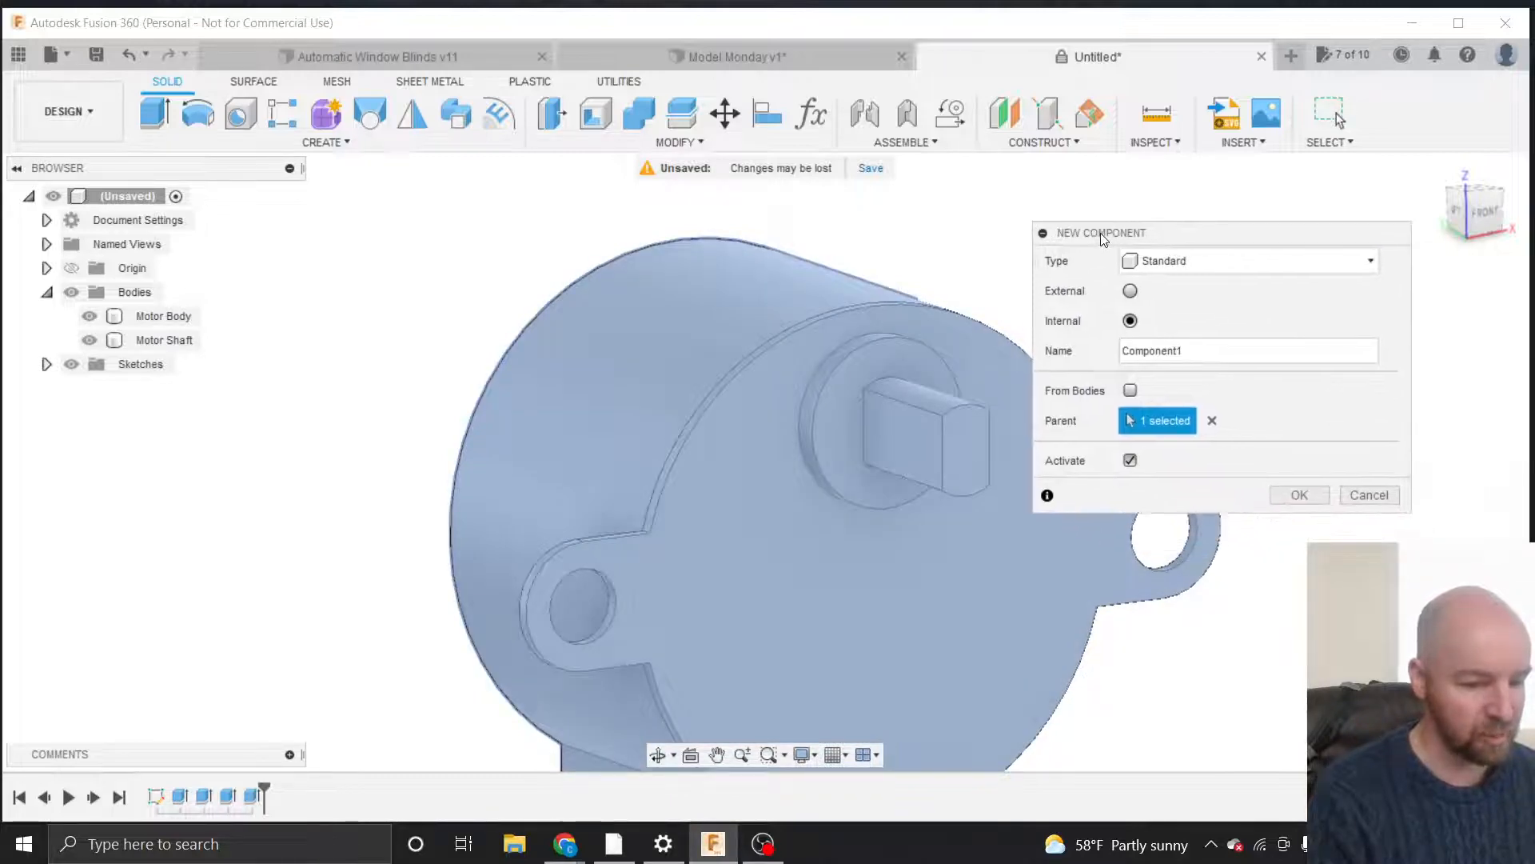
{"action": "left_click", "coordinate": [1129, 389]}
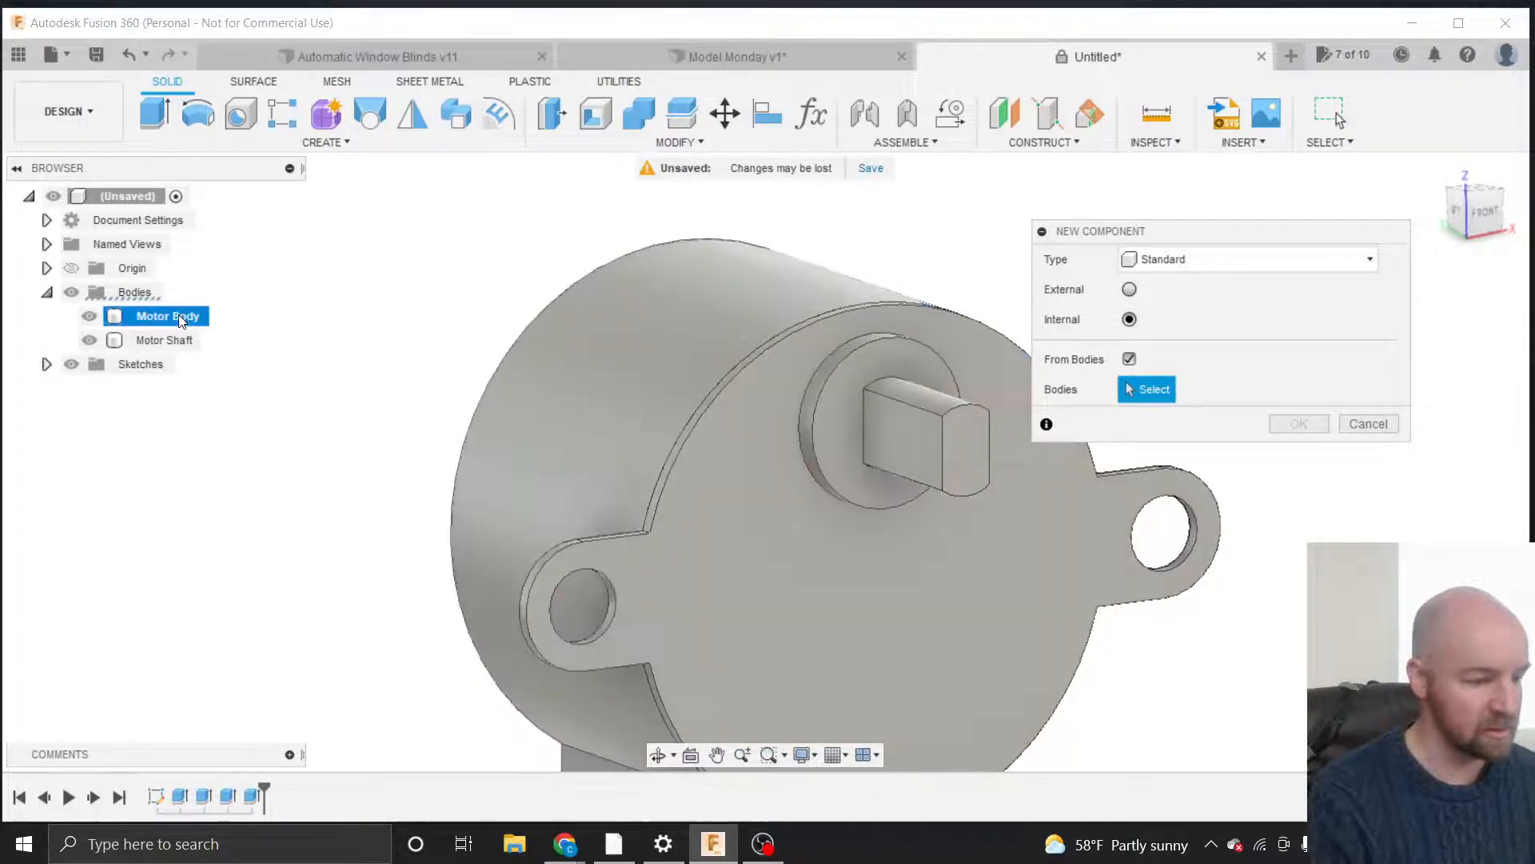
{"action": "left_click", "coordinate": [179, 316]}
{"action": "left_click", "coordinate": [176, 339]}
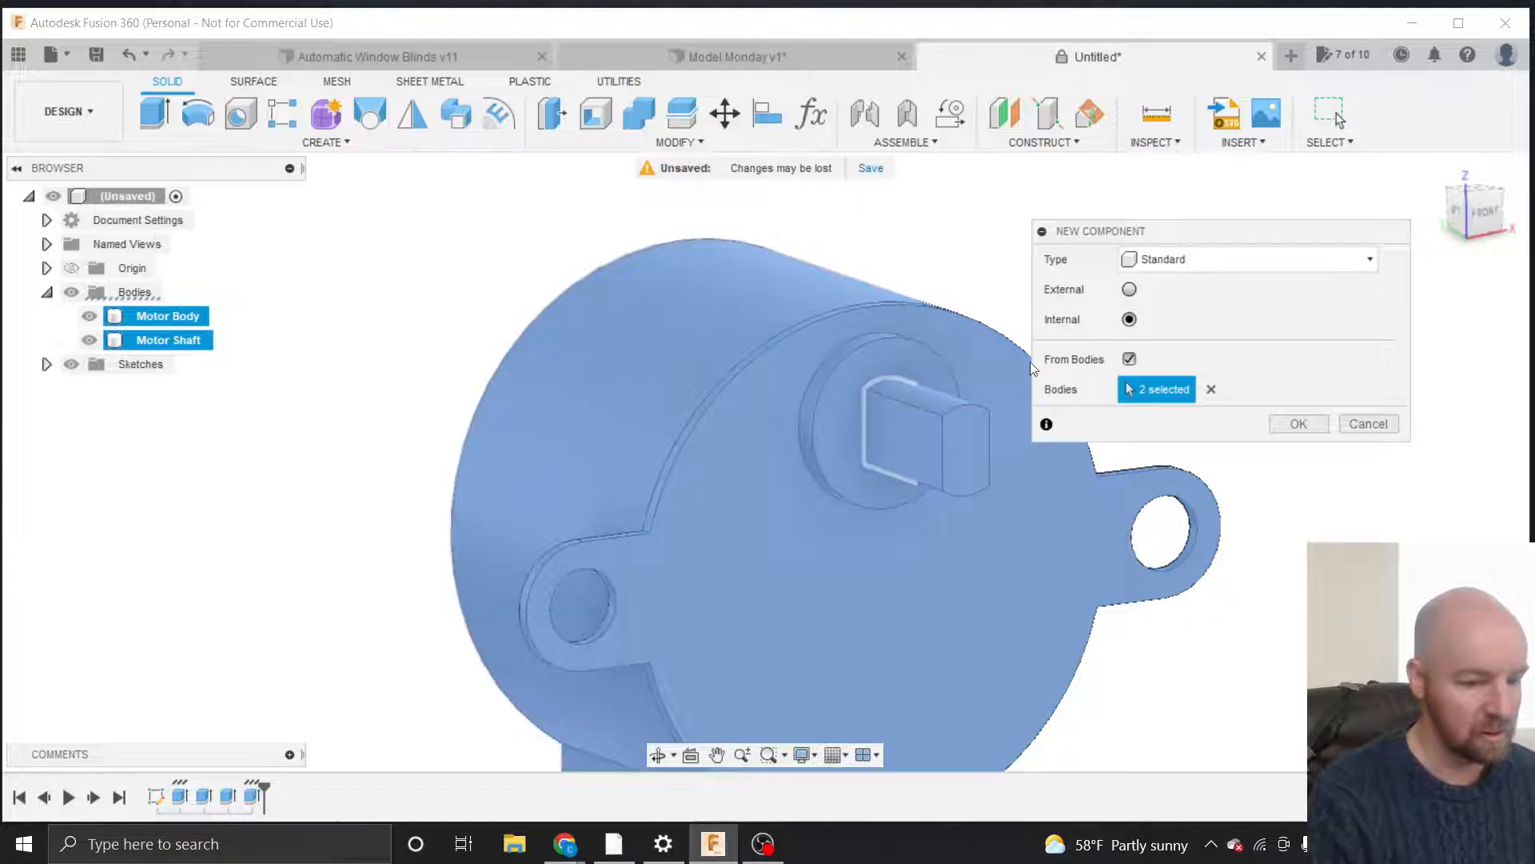
{"action": "left_click", "coordinate": [1298, 424]}
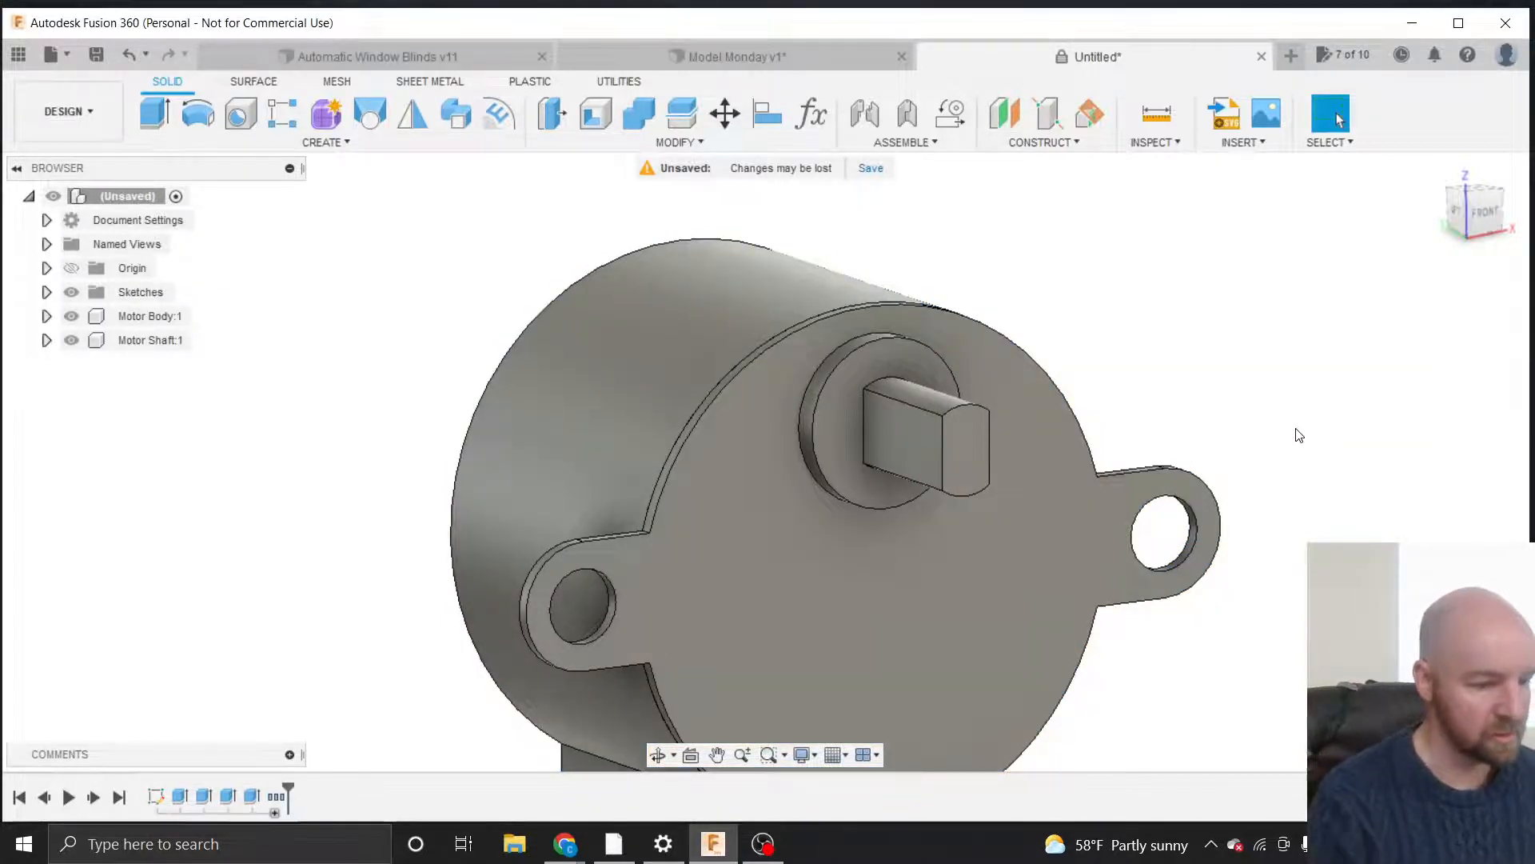
Expand the Motor Body and Motor Shaft components, activate each in turn to inspect it, and reactivate the top-level assembly.
{"action": "left_click", "coordinate": [46, 340]}
{"action": "left_click", "coordinate": [47, 316]}
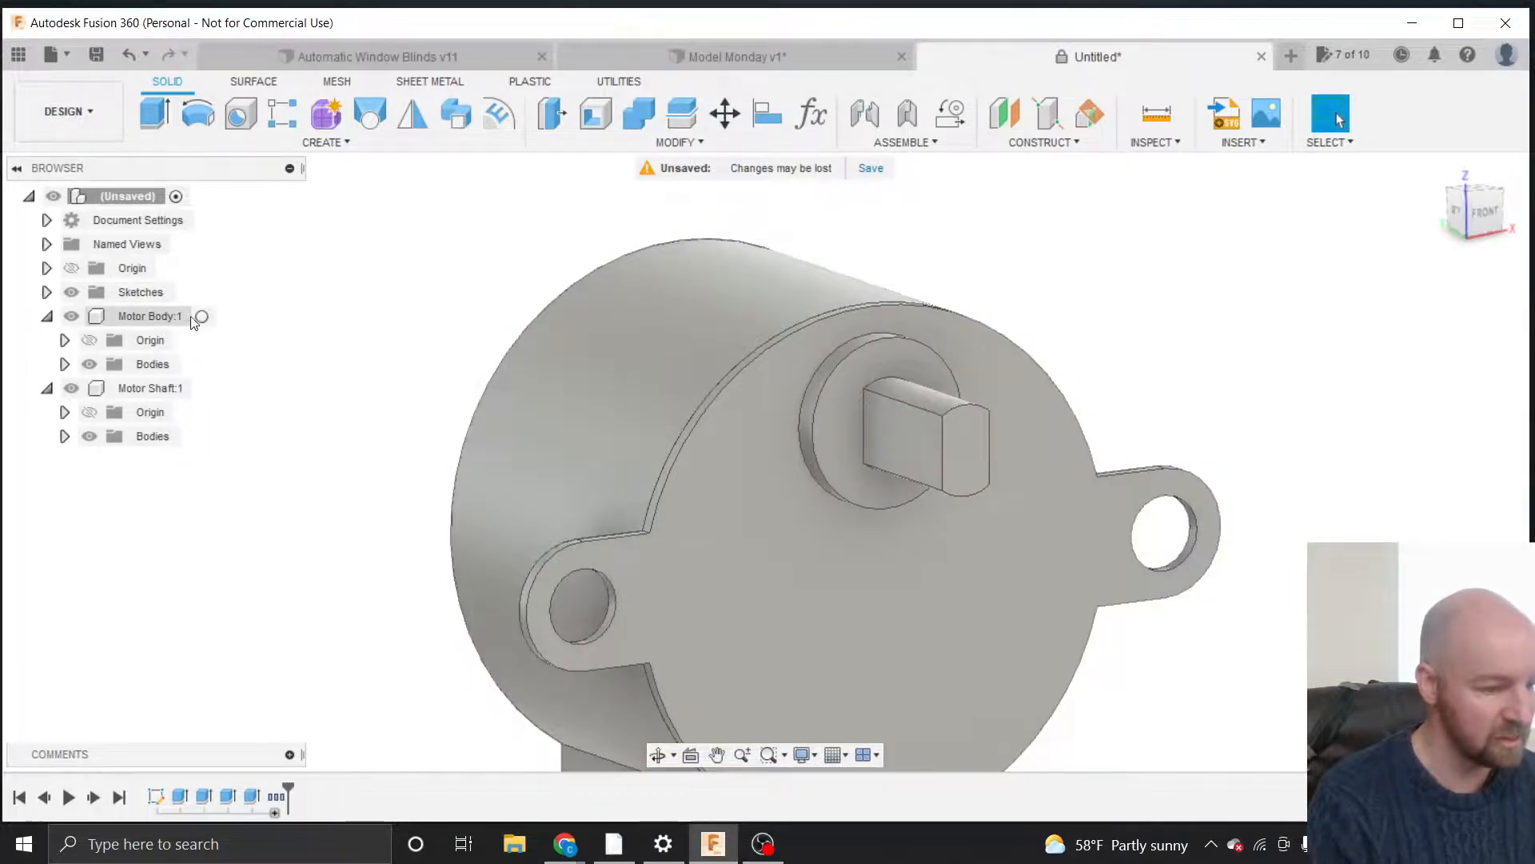
{"action": "left_click", "coordinate": [203, 317]}
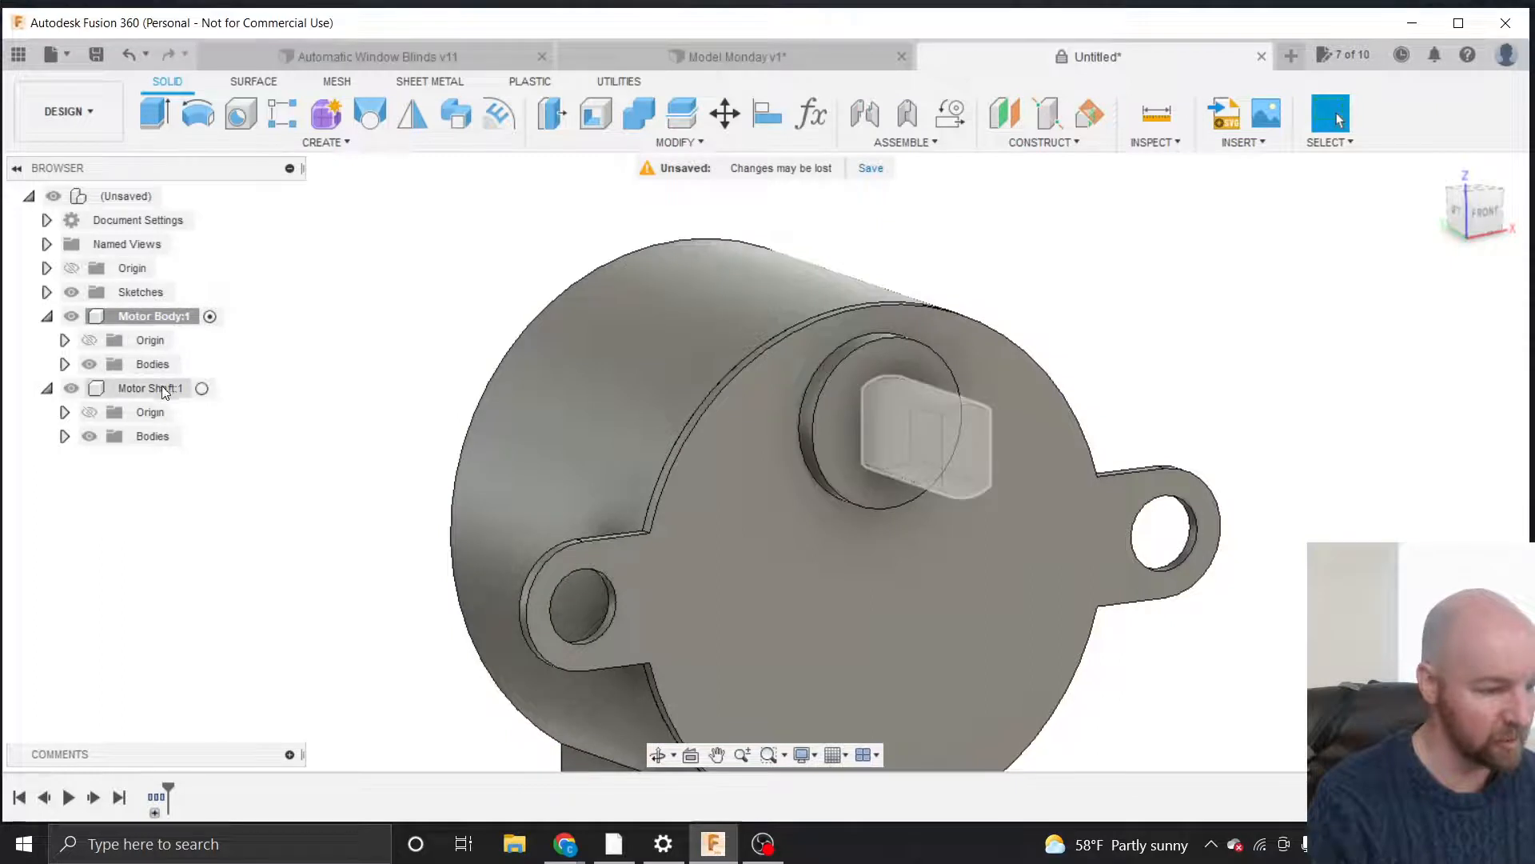
{"action": "left_click", "coordinate": [208, 388]}
{"action": "left_click", "coordinate": [389, 363]}
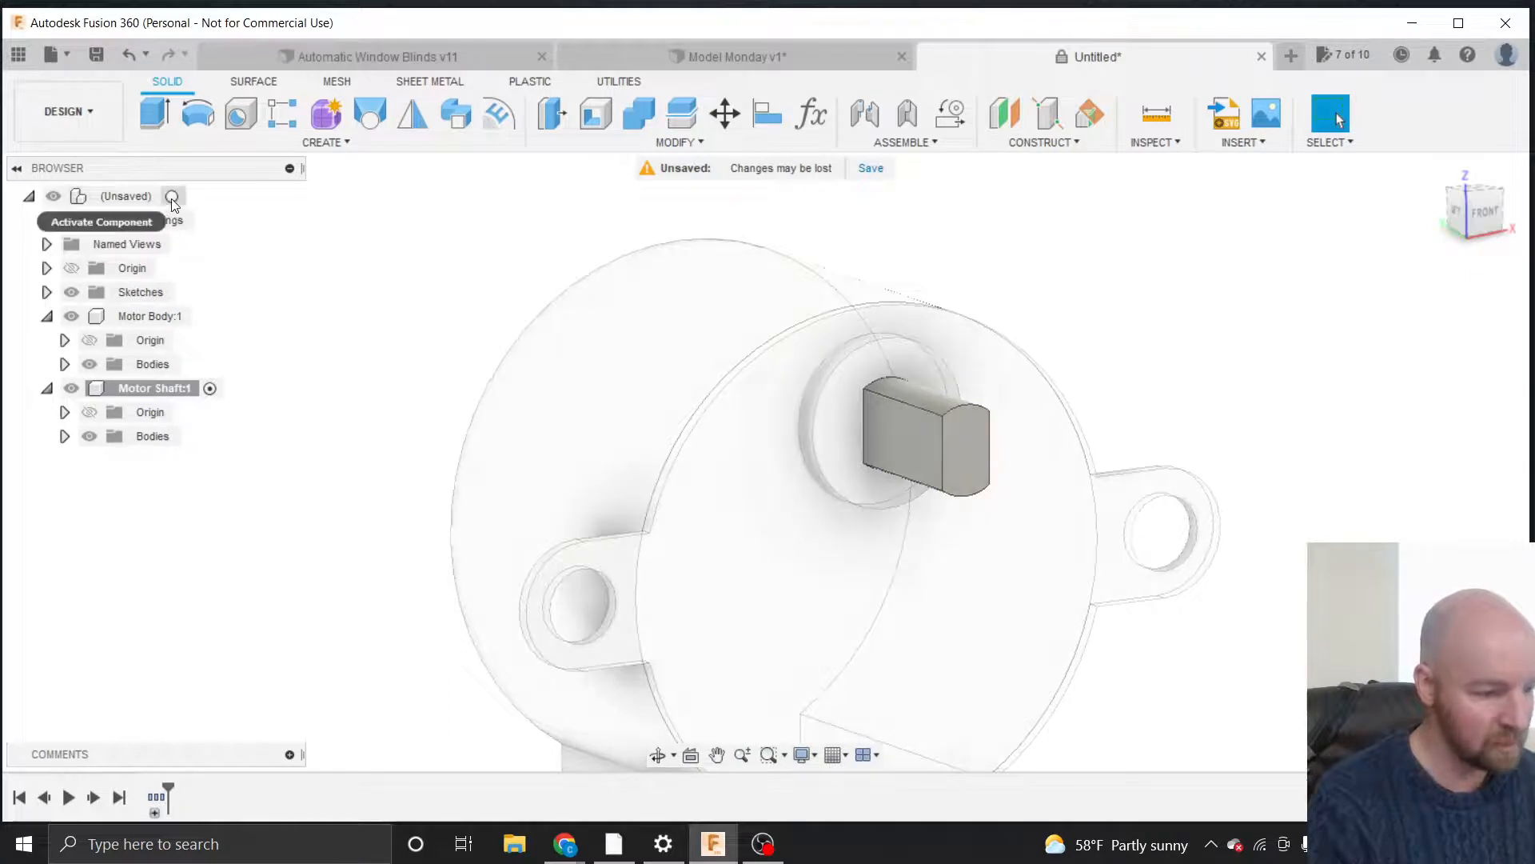
{"action": "left_click", "coordinate": [175, 196]}
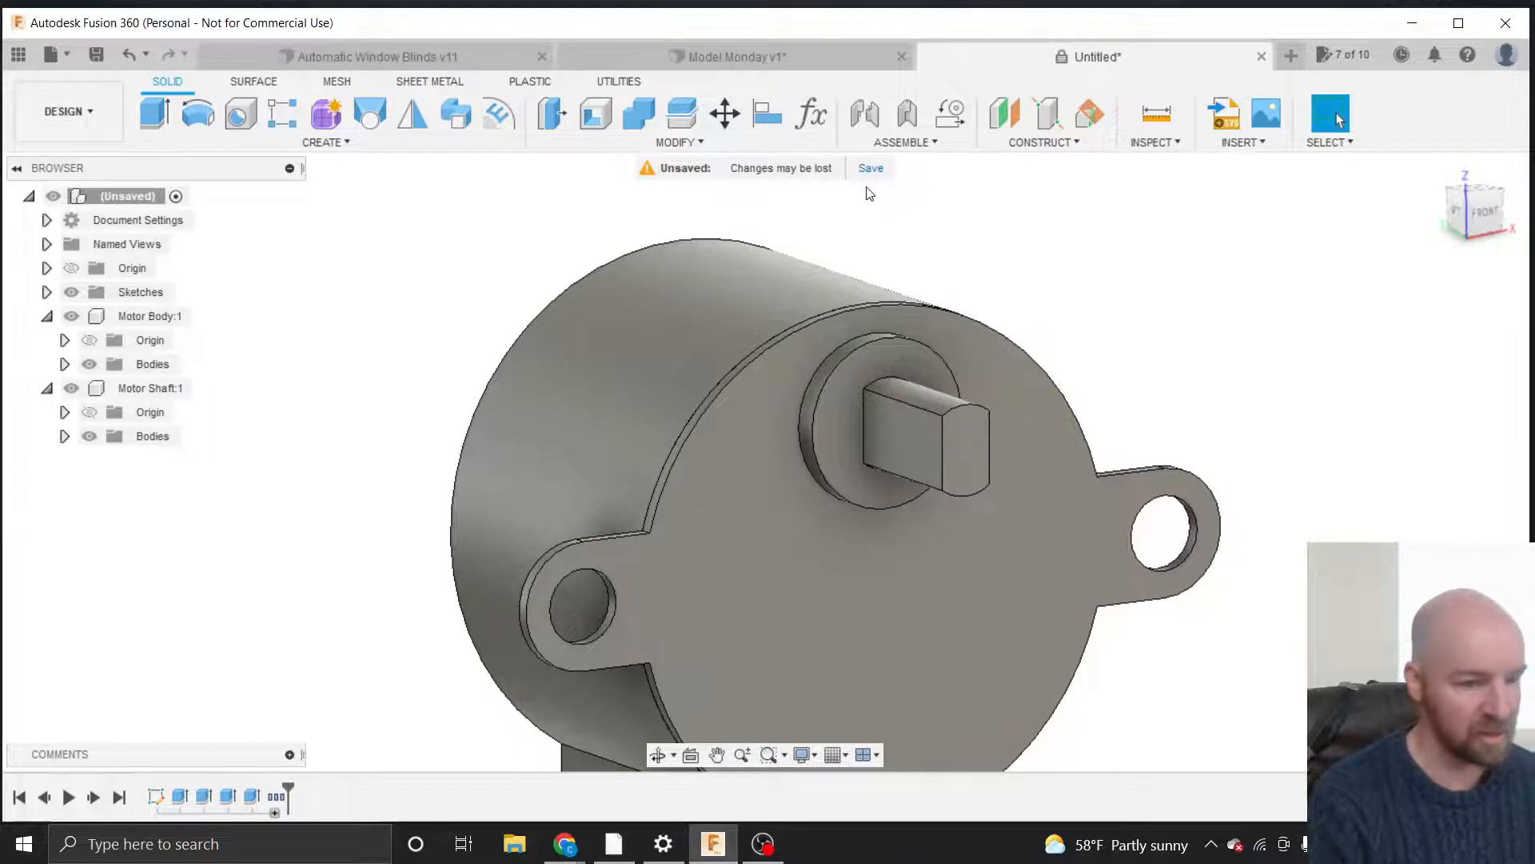
Start an as-built joint and set its joint type to Revolute.
{"action": "left_click", "coordinate": [915, 141]}
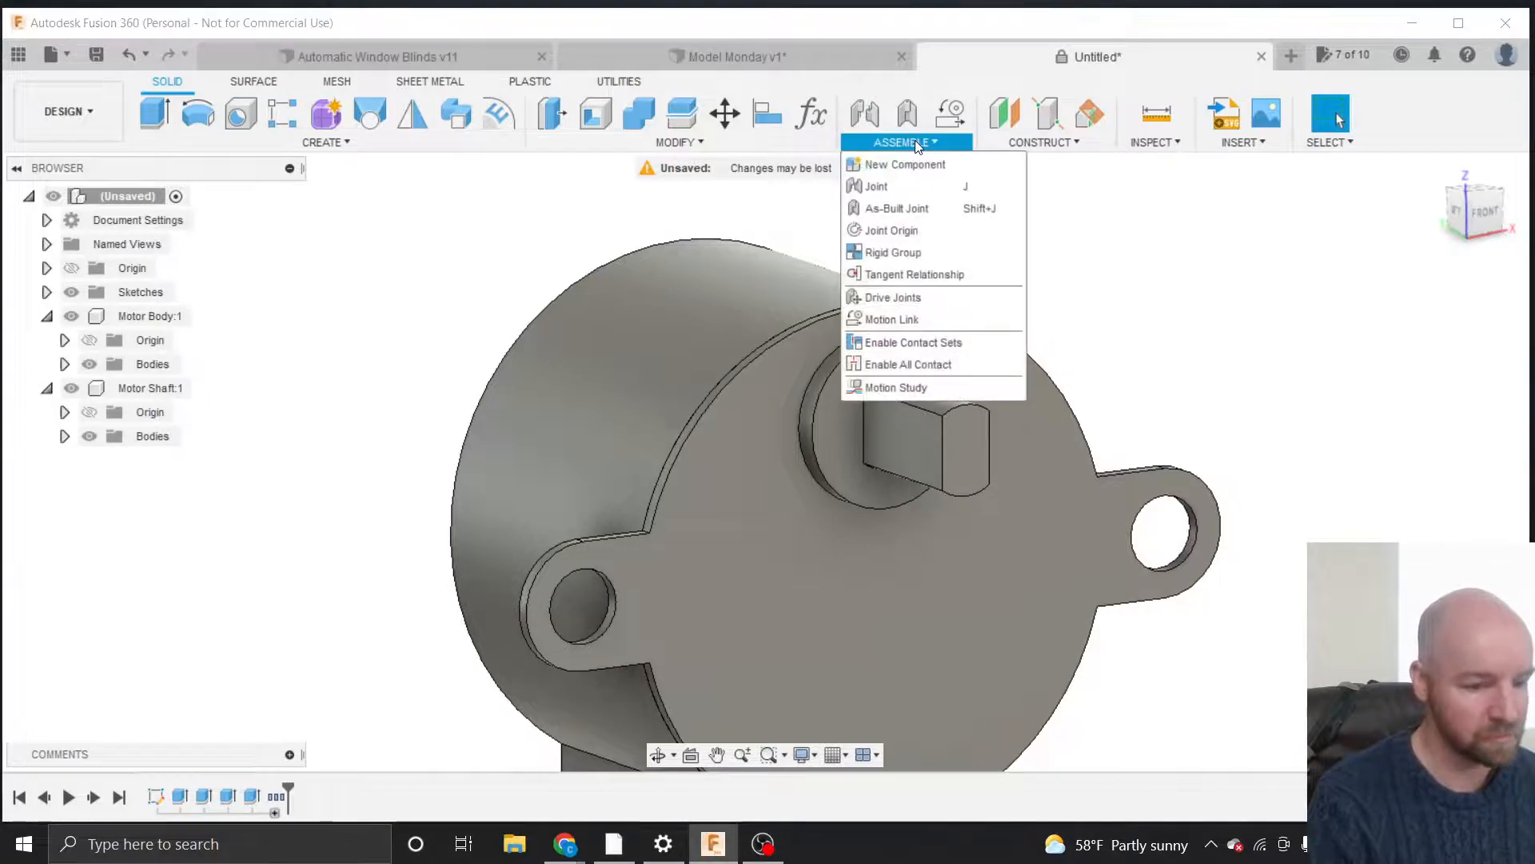
{"action": "left_click", "coordinate": [888, 209]}
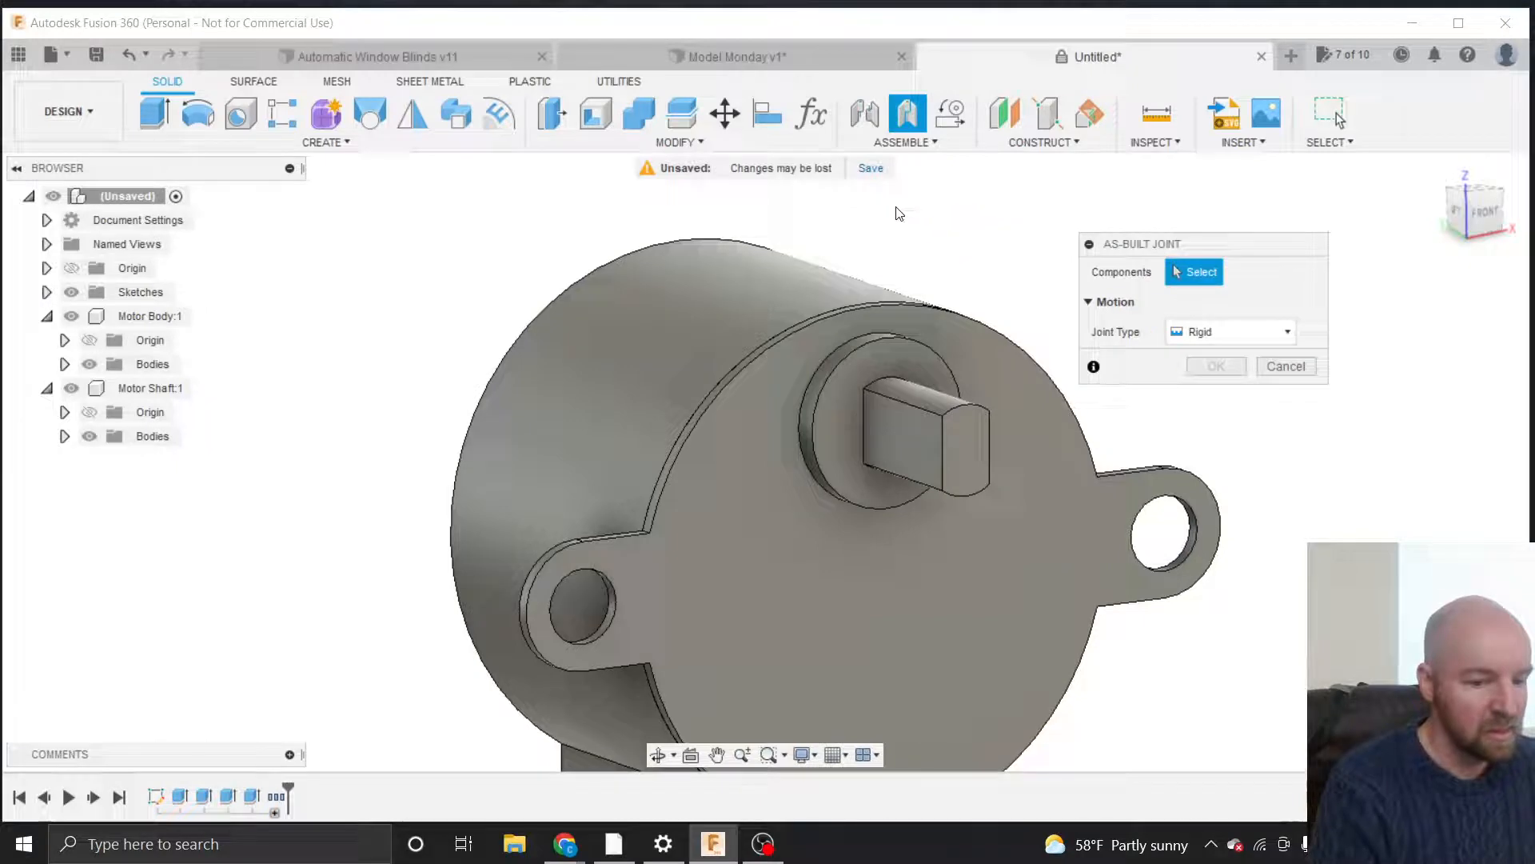
{"action": "left_click", "coordinate": [1216, 332]}
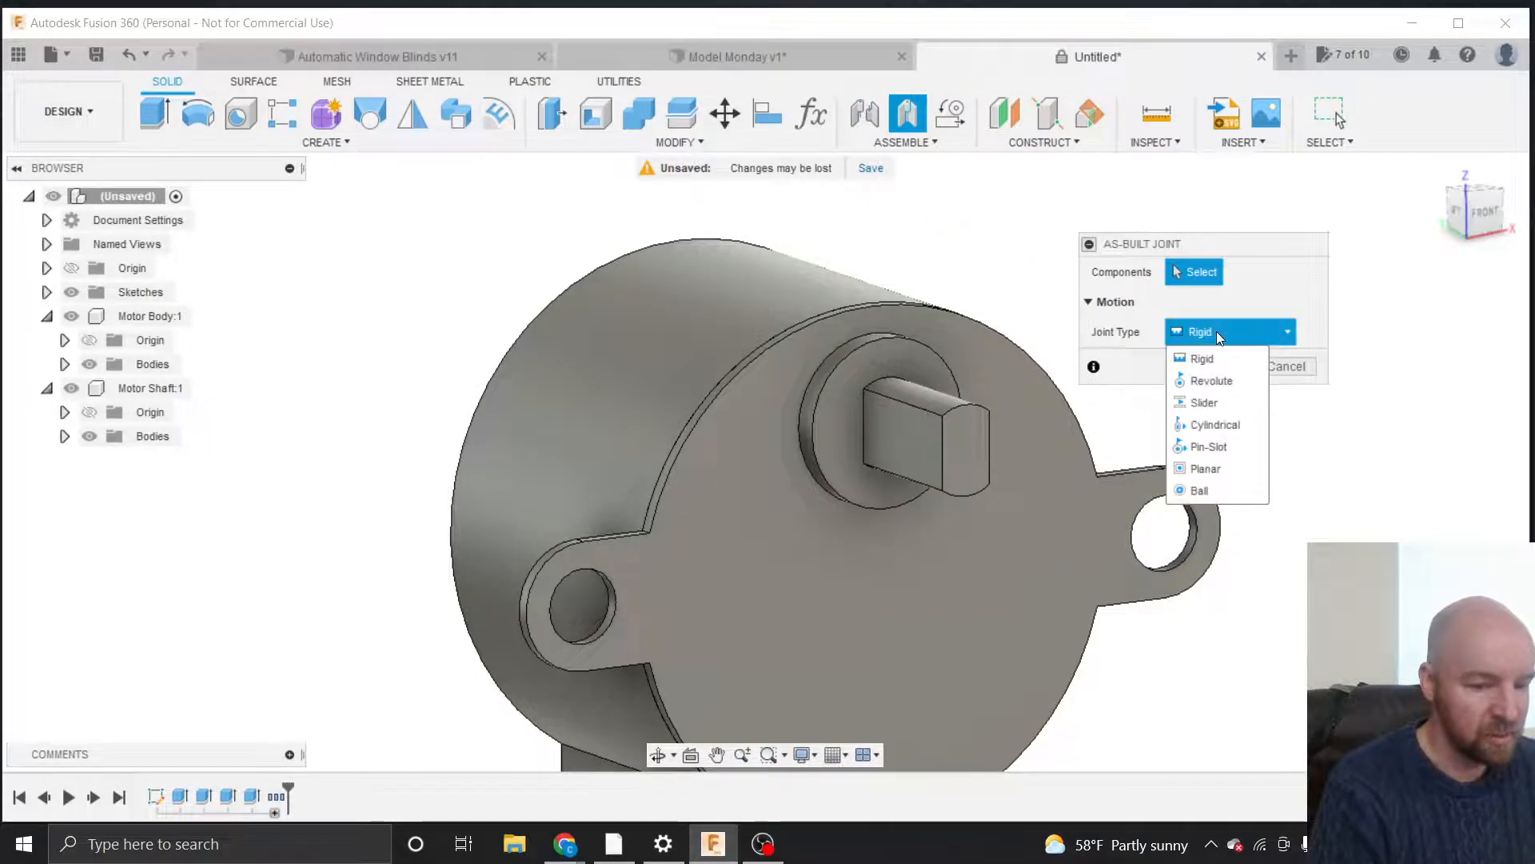
{"action": "left_click", "coordinate": [1211, 381]}
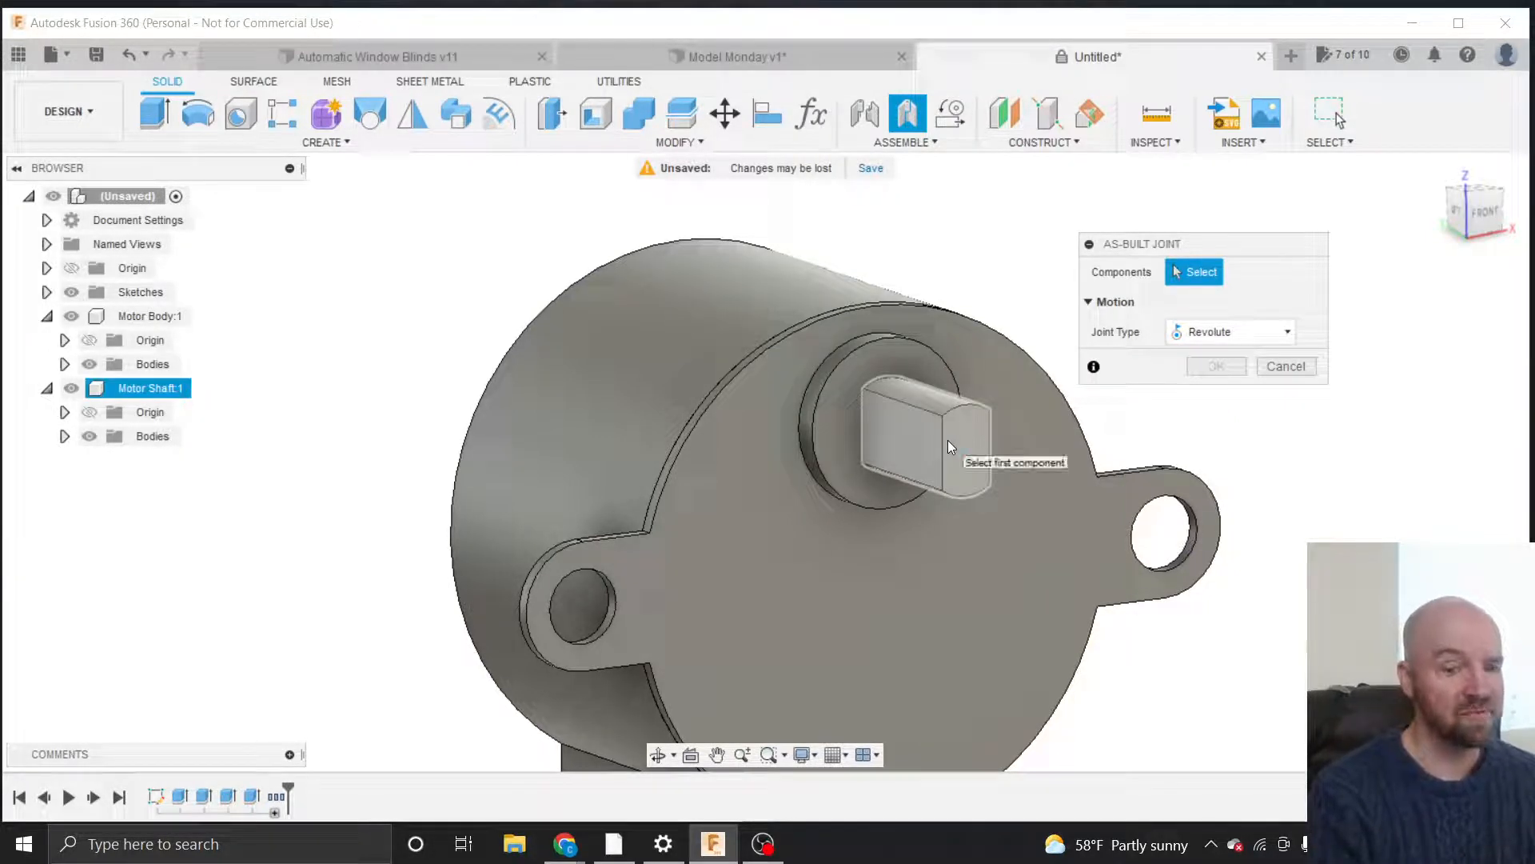
{"action": "left_click", "coordinate": [948, 441]}
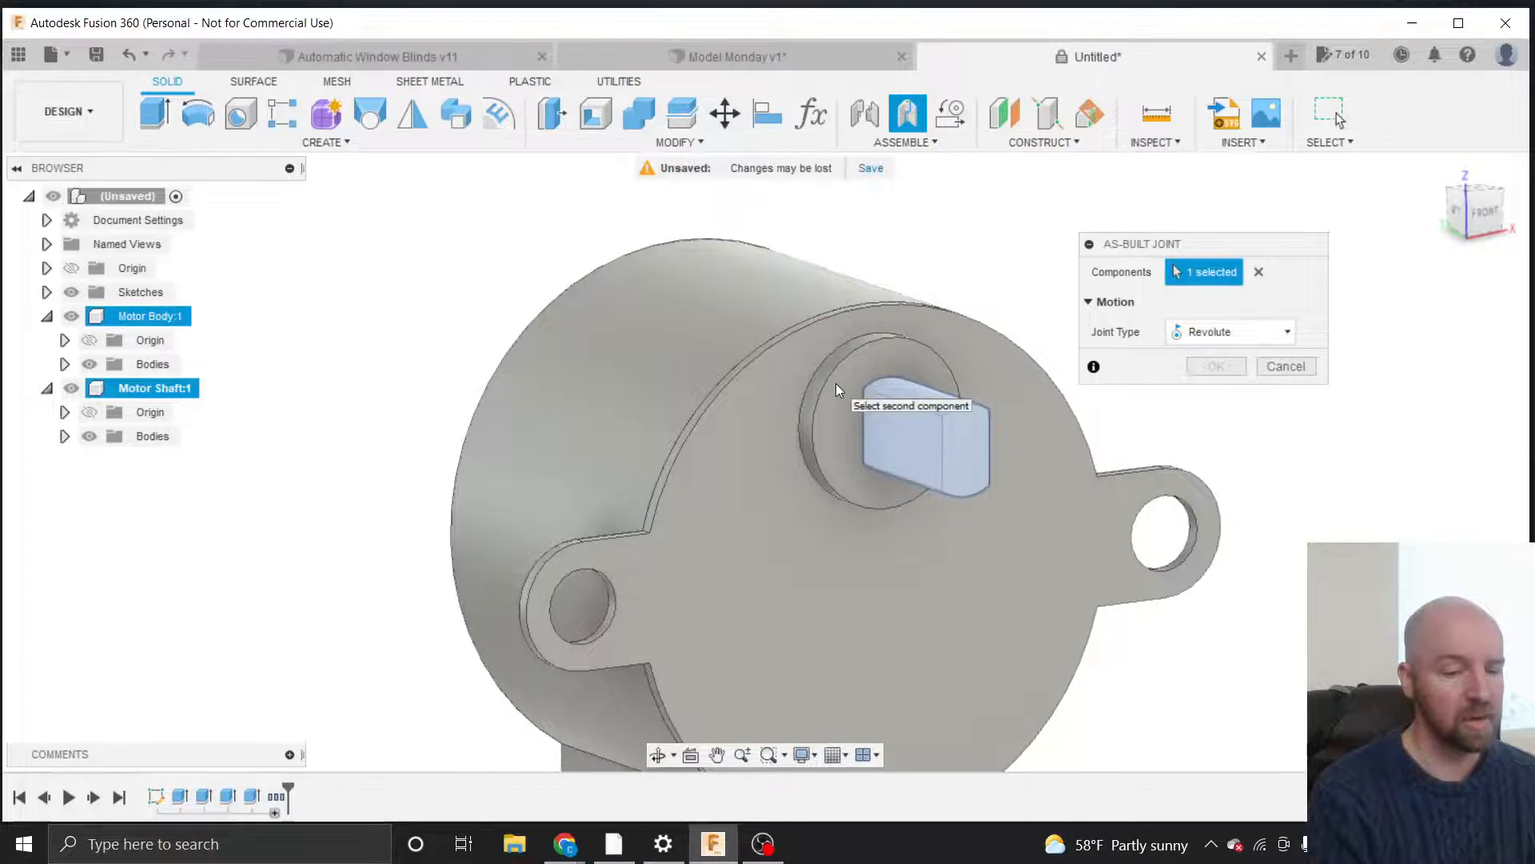
{"action": "left_click", "coordinate": [836, 389]}
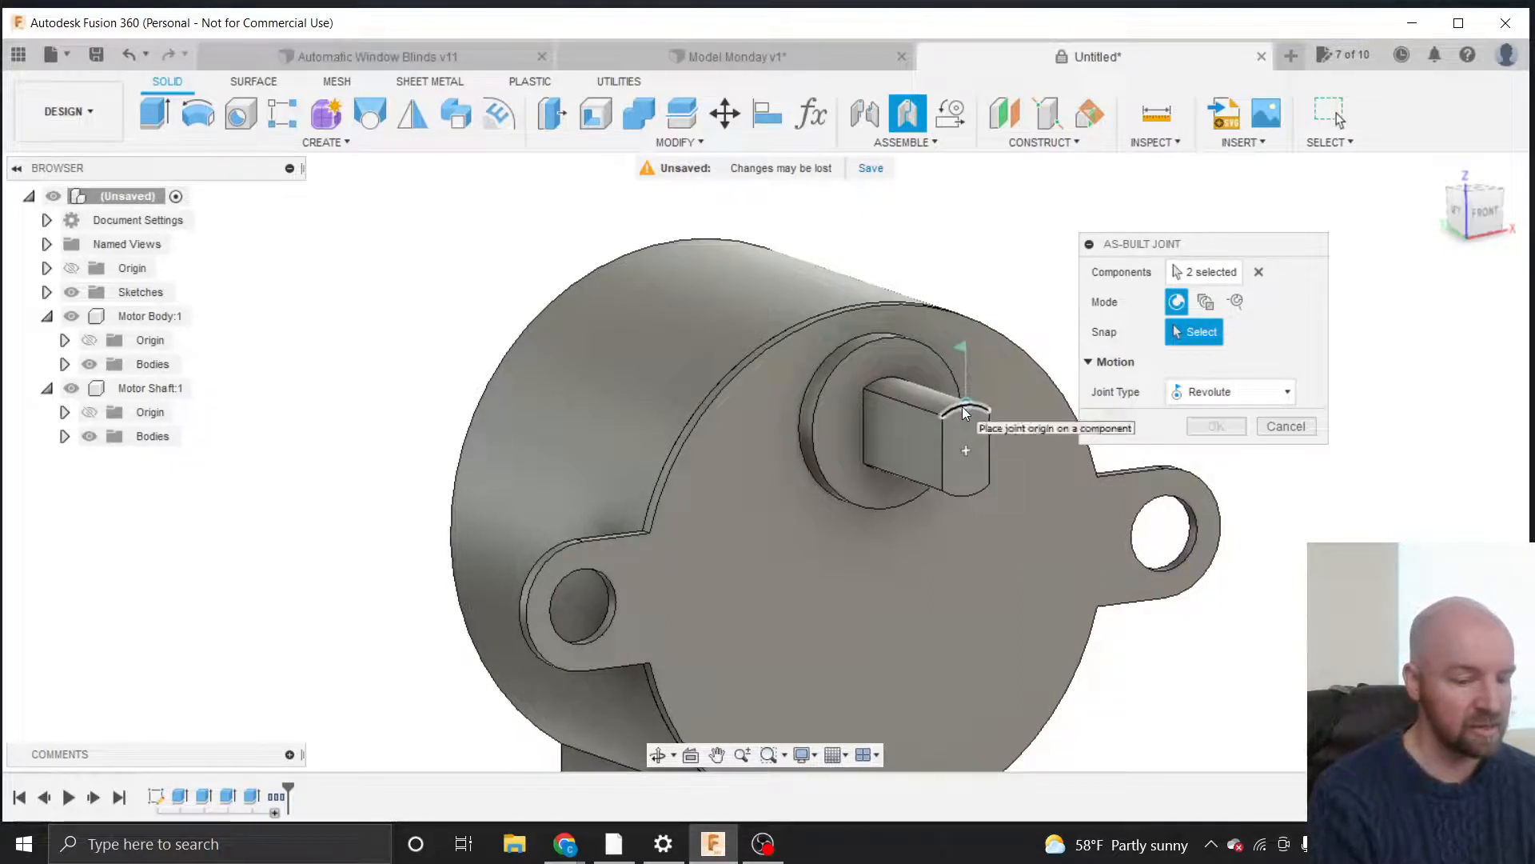
{"action": "left_click", "coordinate": [868, 349]}
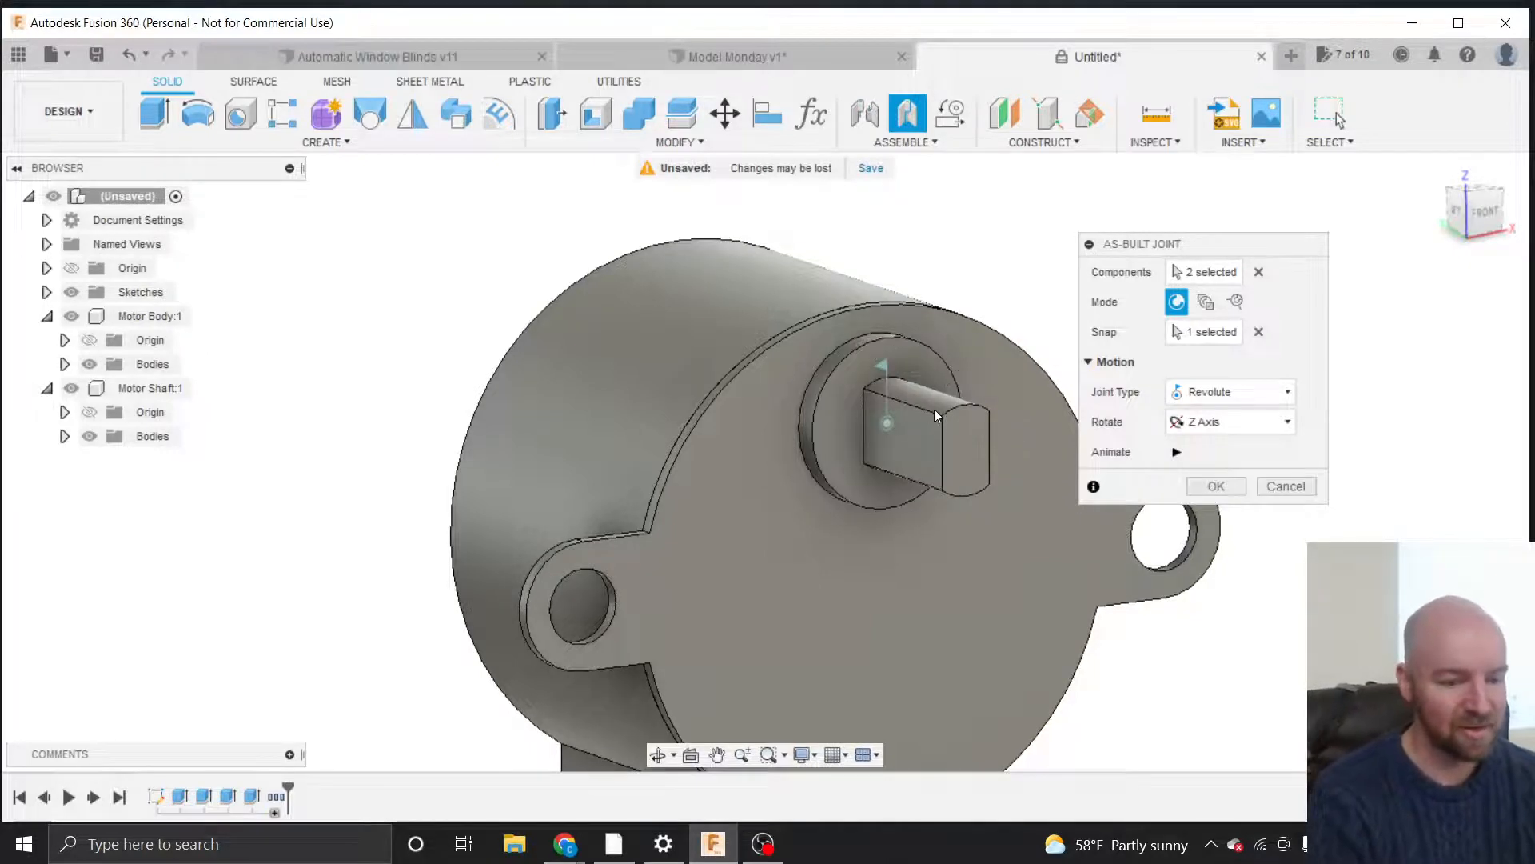
{"action": "left_click", "coordinate": [1259, 331]}
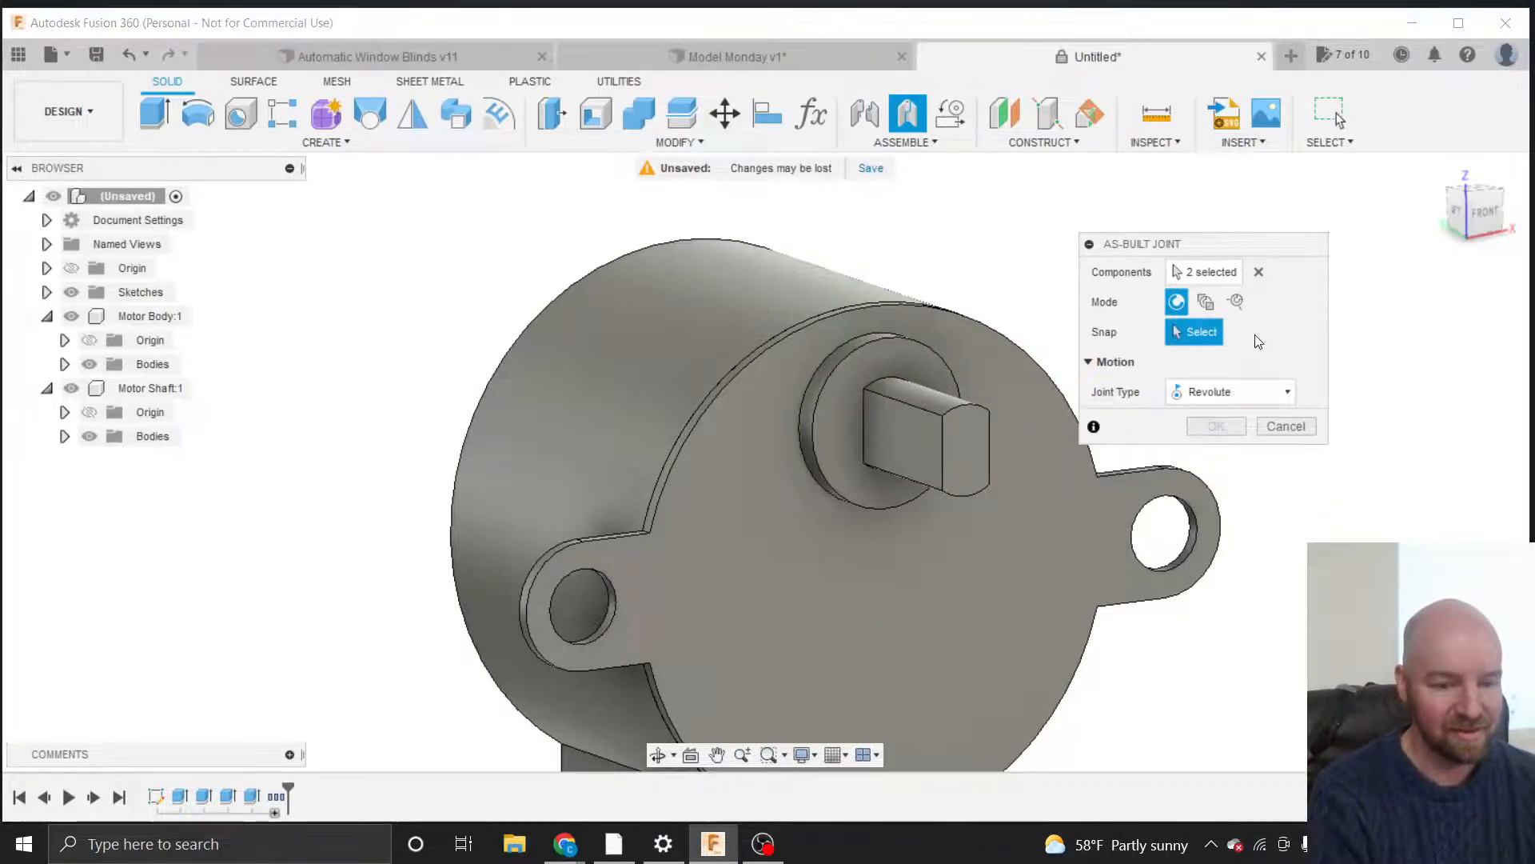
{"action": "left_click", "coordinate": [1258, 273]}
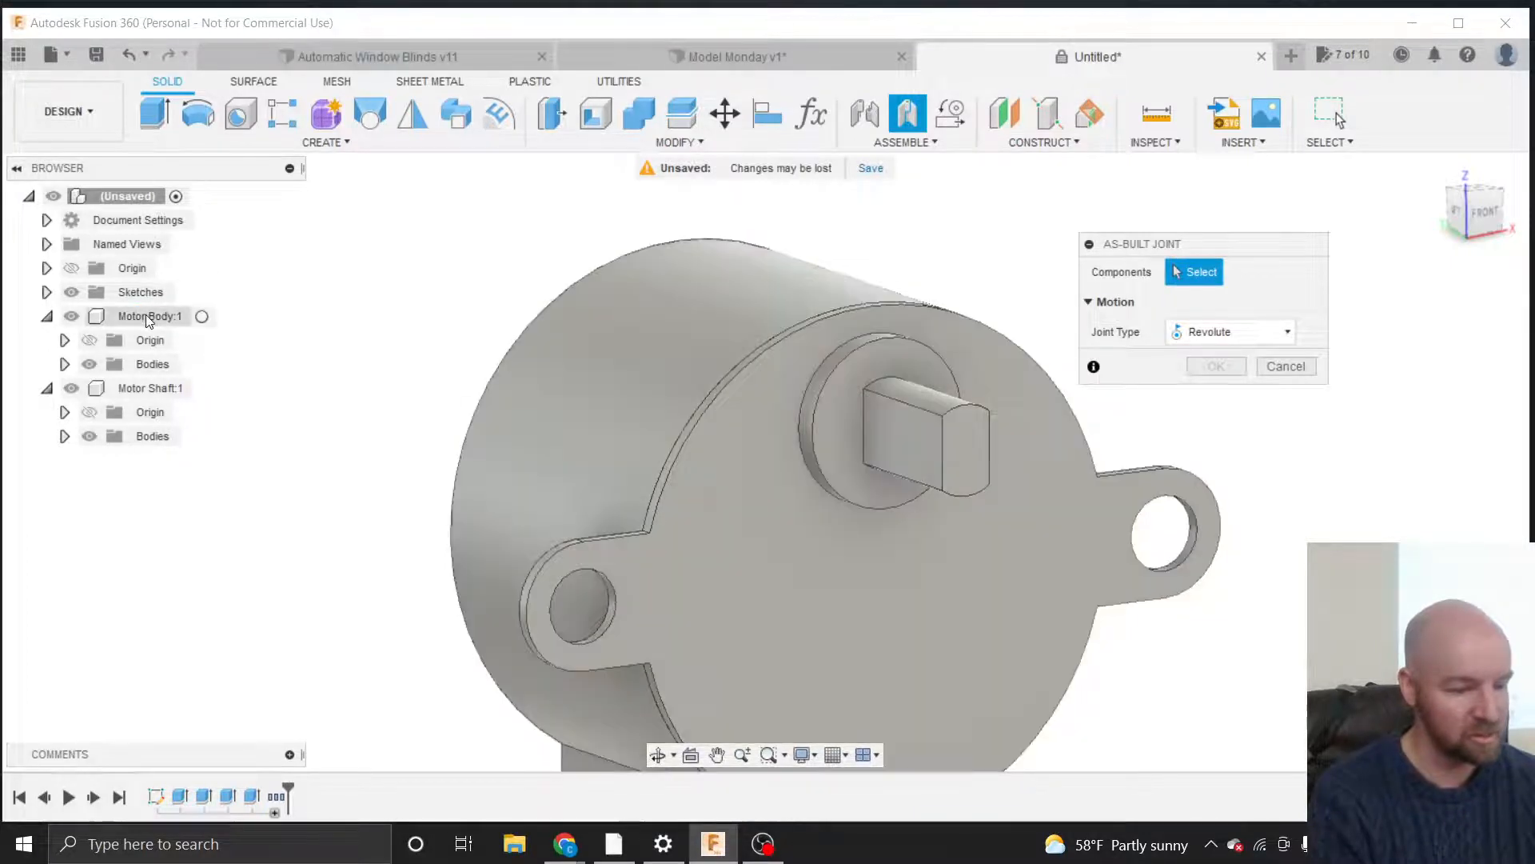
Try the joint with Motor Body first and Motor Shaft second, snapped to the collar's circular edge, preview its rotation, and clear the selections.
{"action": "left_click", "coordinate": [145, 316]}
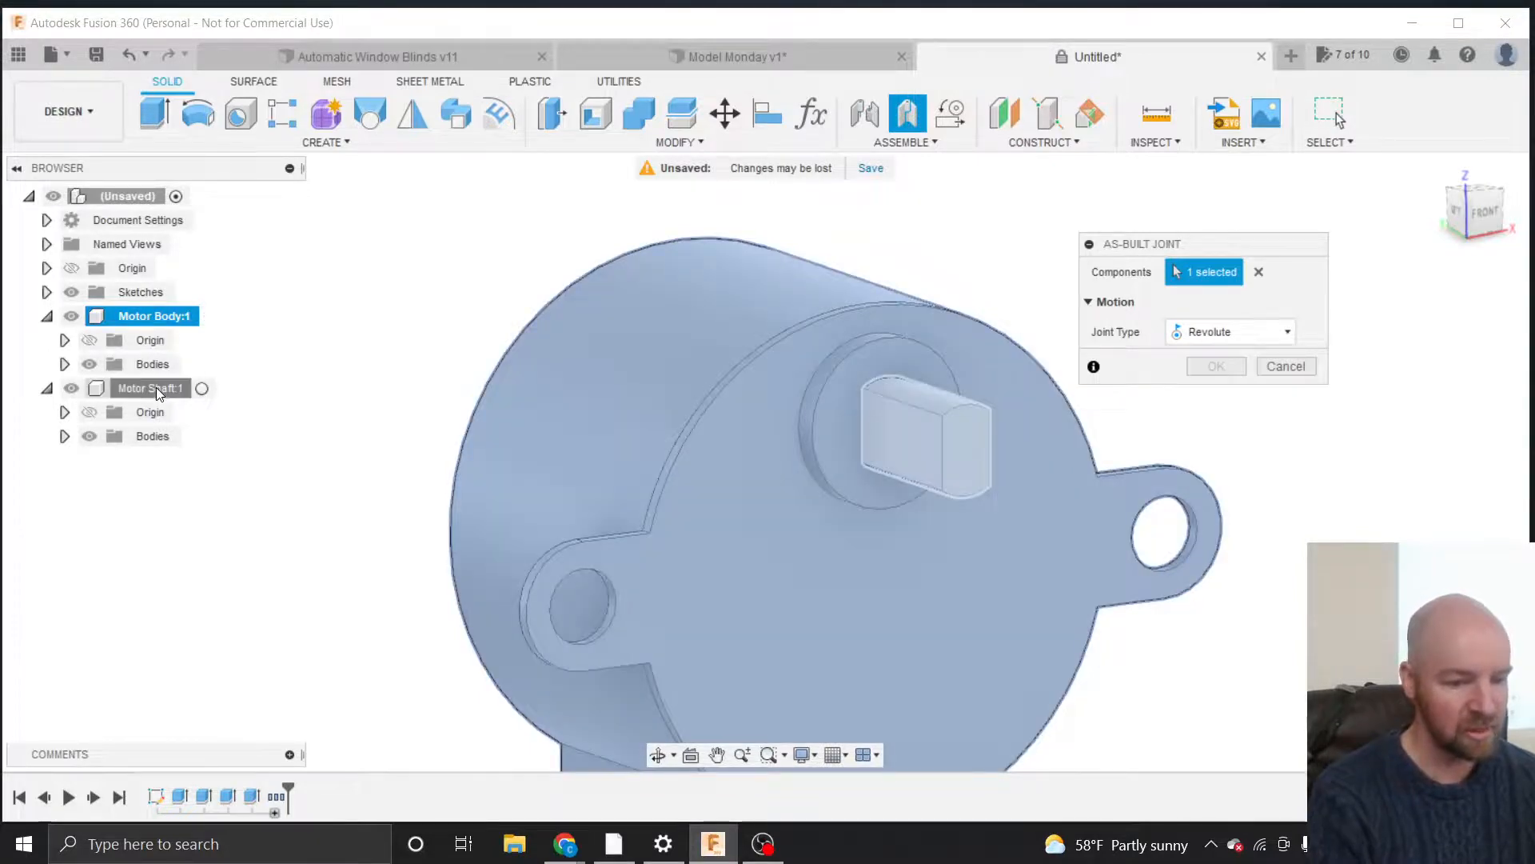
{"action": "left_click", "coordinate": [152, 388]}
{"action": "left_click", "coordinate": [861, 353]}
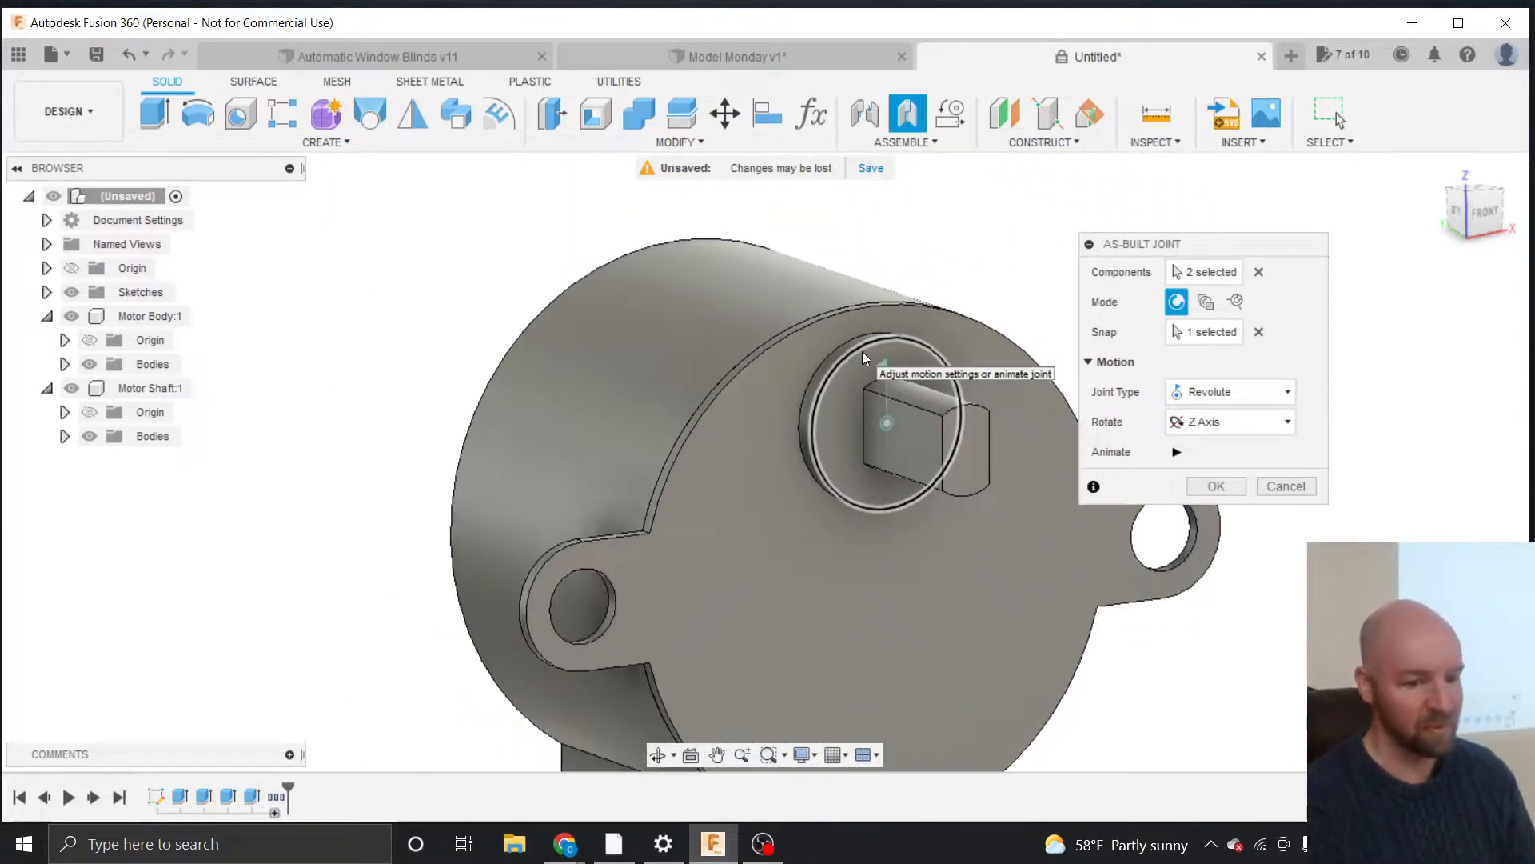
{"action": "left_click", "coordinate": [1176, 452]}
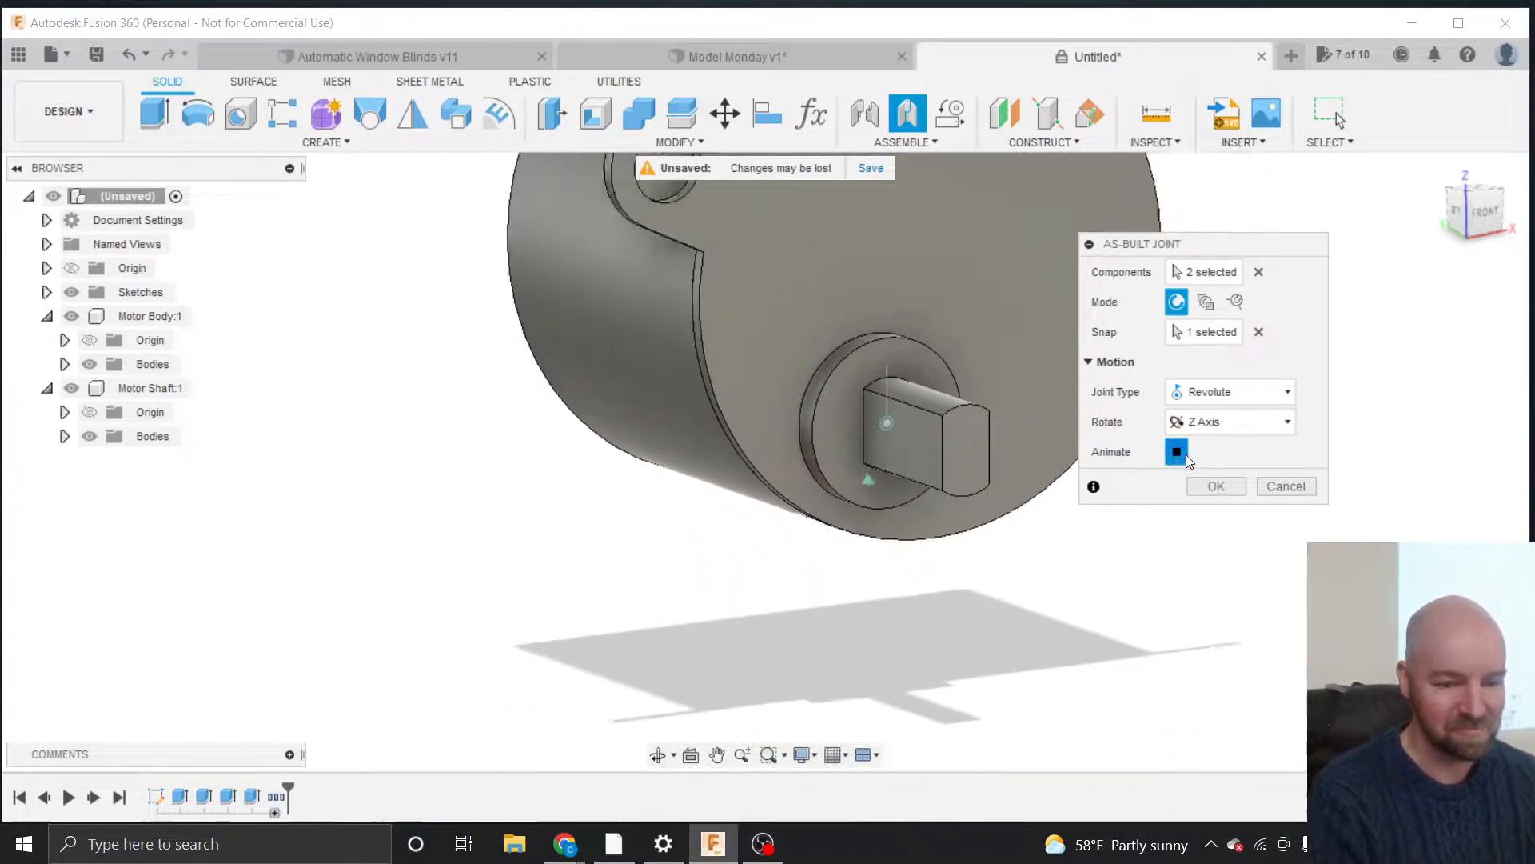
{"action": "left_click", "coordinate": [1258, 333]}
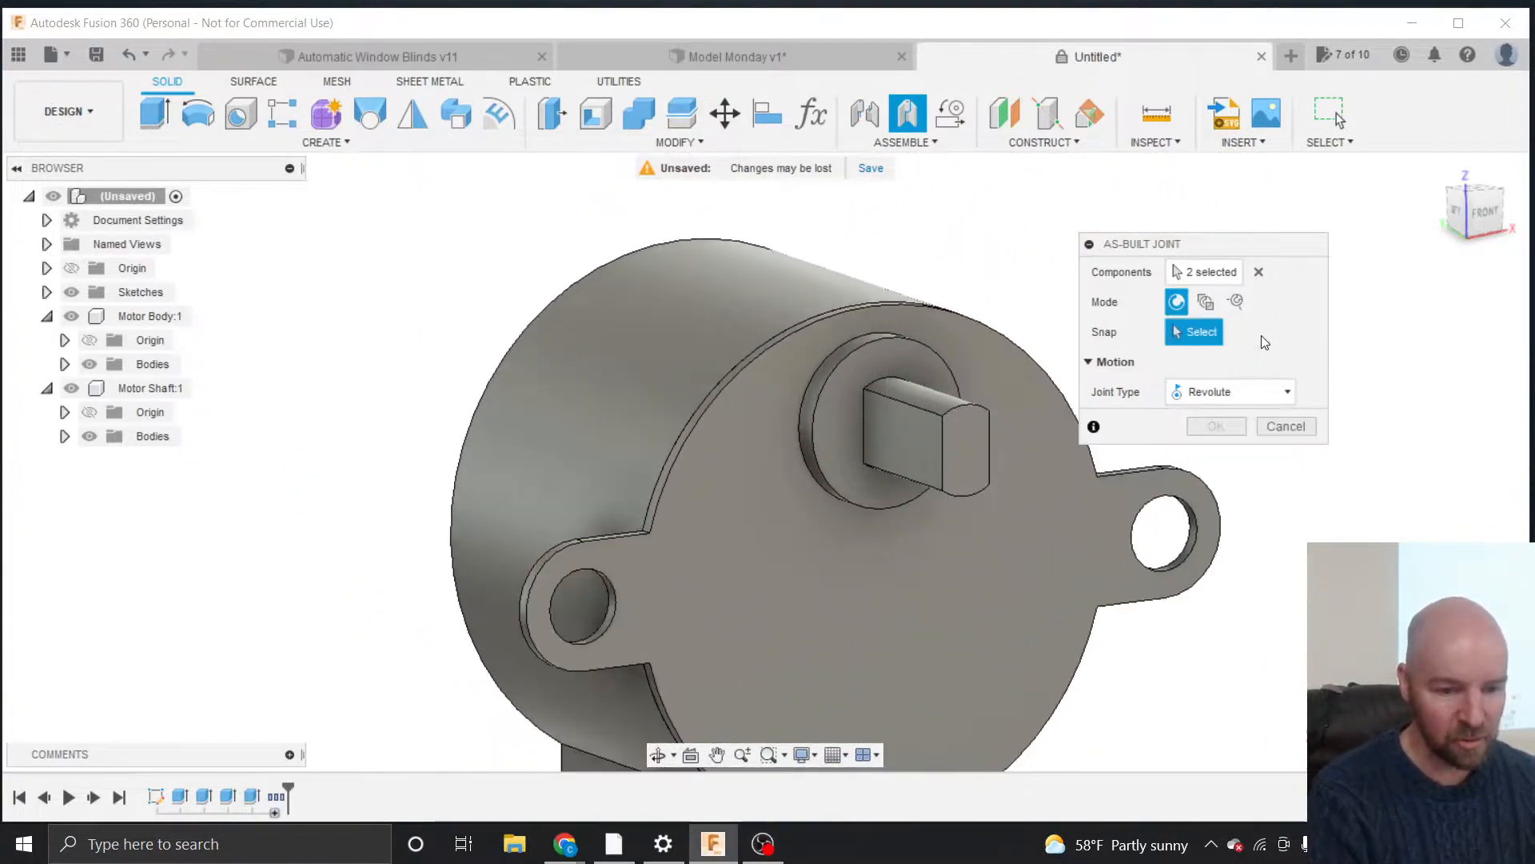
{"action": "left_click", "coordinate": [1258, 271]}
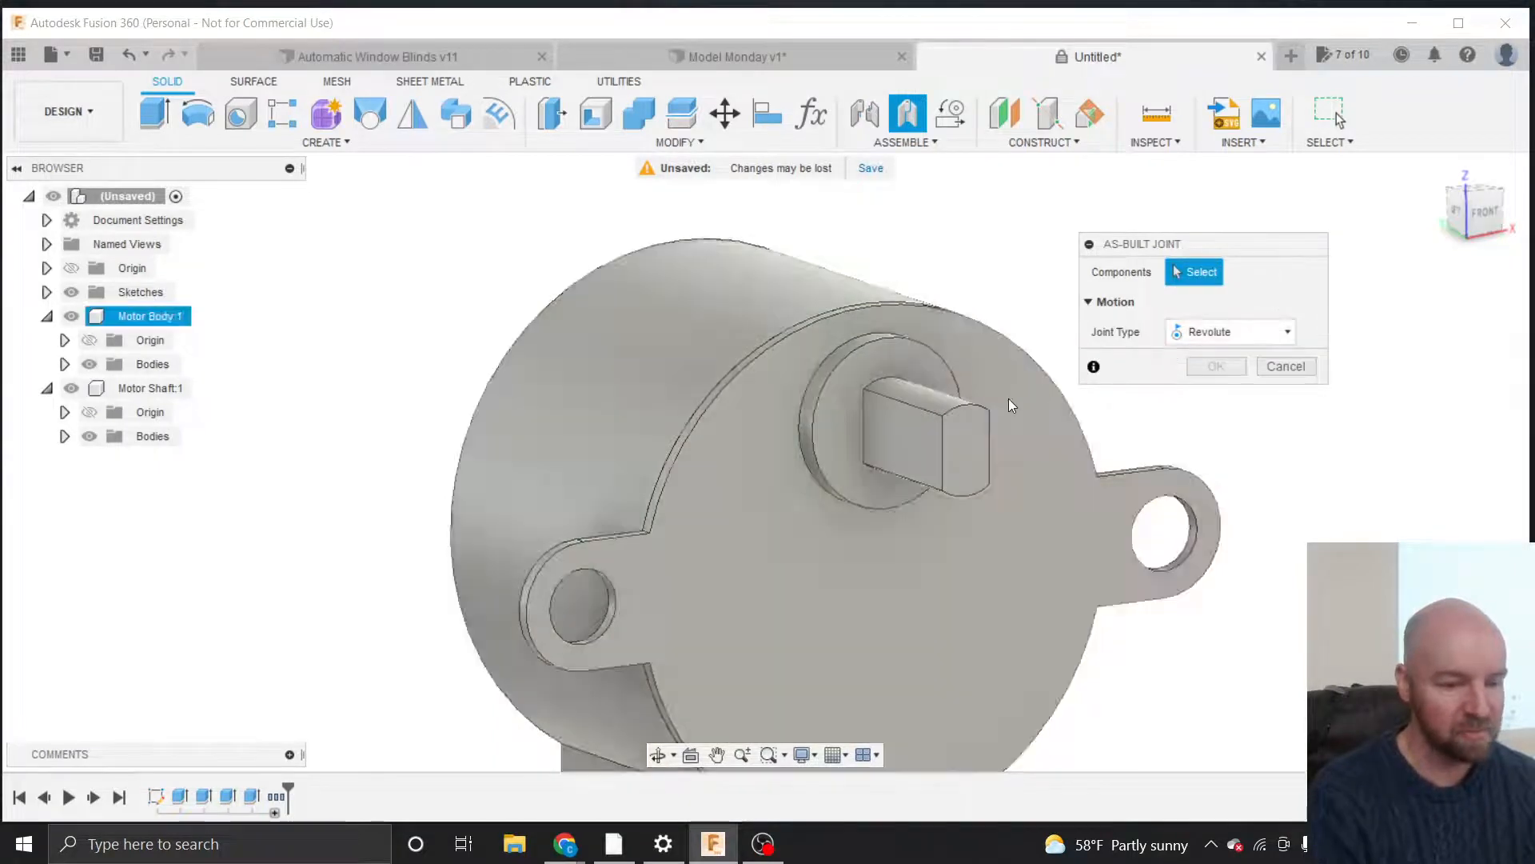
Create the revolute as-built joint with Motor Shaft first and Motor Body second, its origin at the centre of the round collar.
{"action": "left_click", "coordinate": [152, 387]}
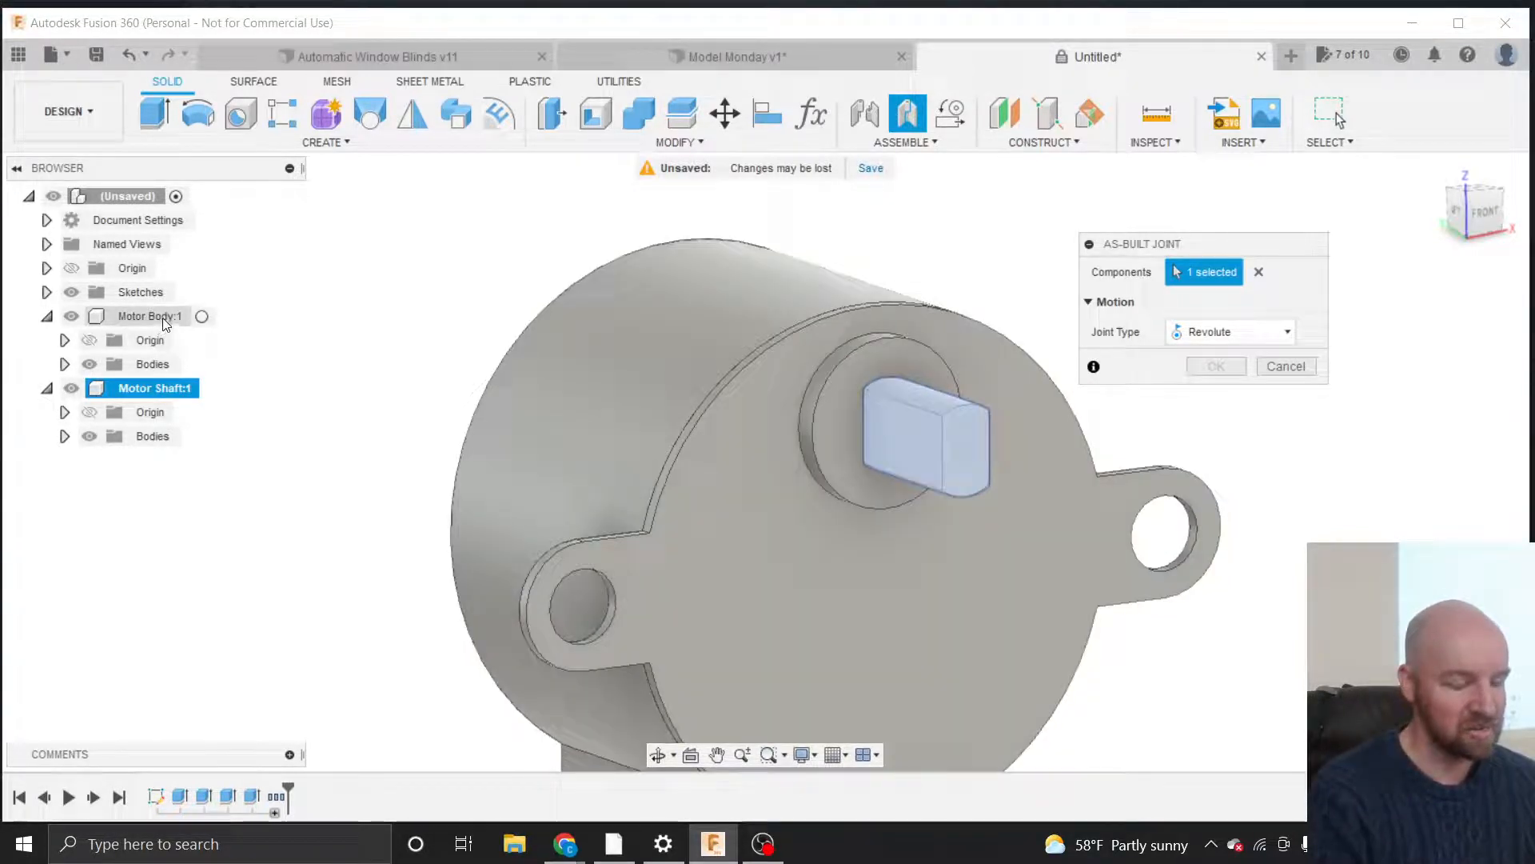
{"action": "left_click", "coordinate": [165, 315]}
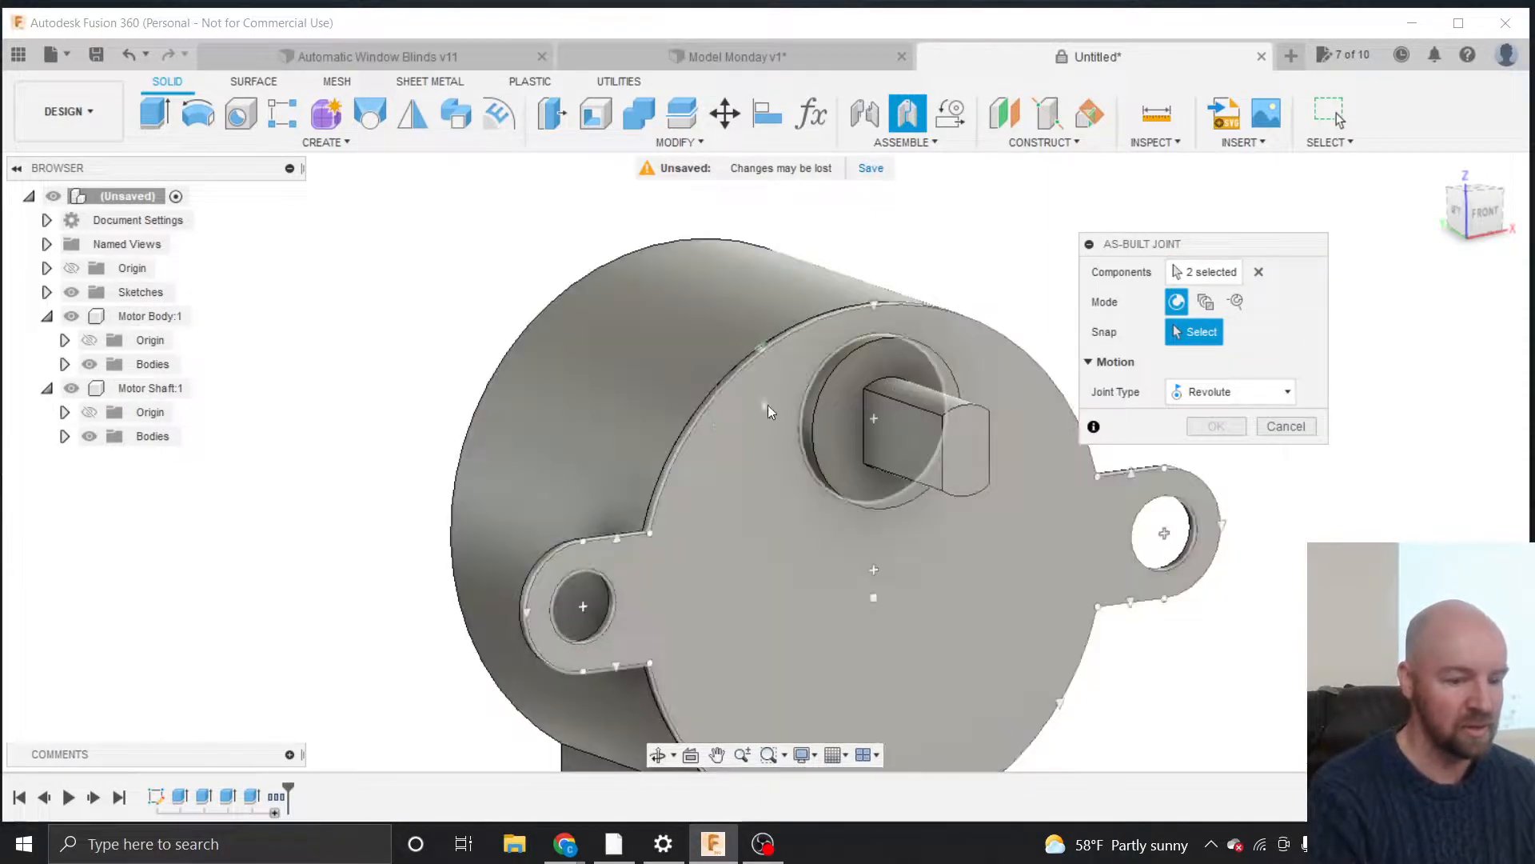
{"action": "left_click", "coordinate": [821, 404]}
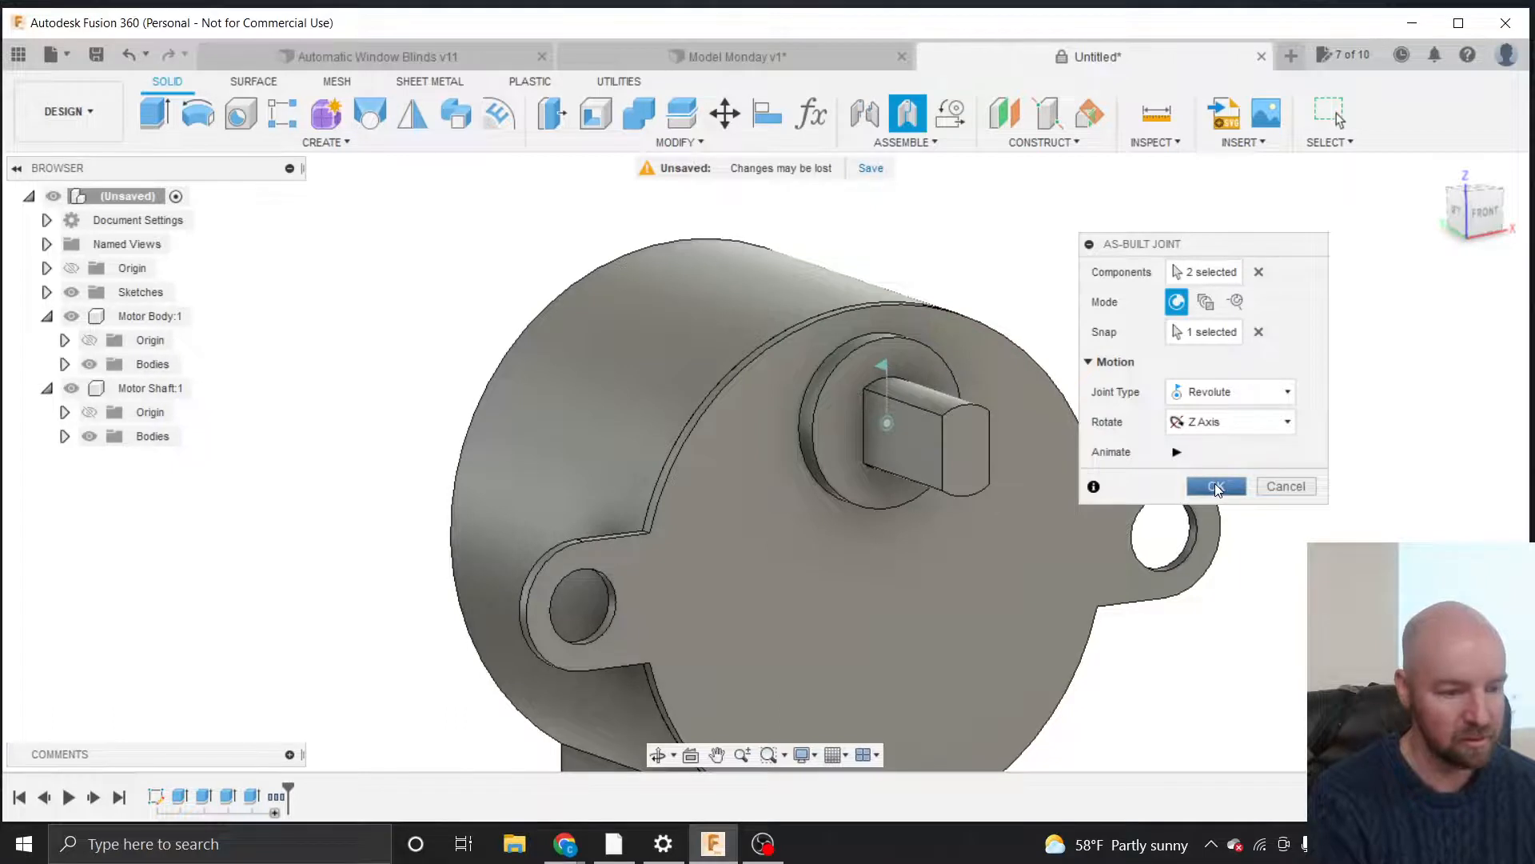
{"action": "left_click", "coordinate": [1216, 483]}
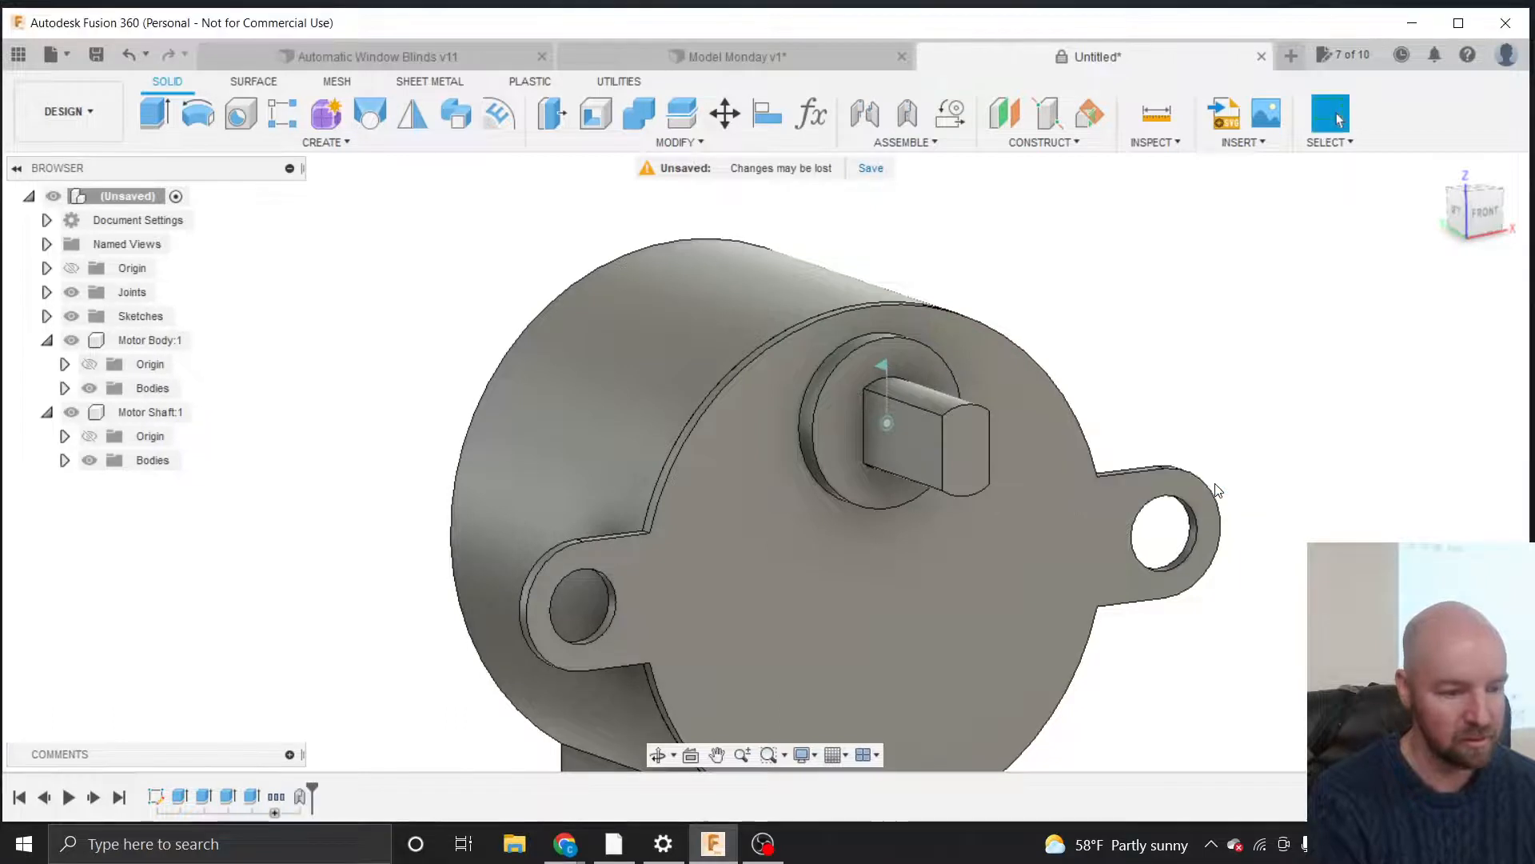
Expand the Joints folder and rename the revolute joint to Motor Shaft.
{"action": "left_click", "coordinate": [47, 293]}
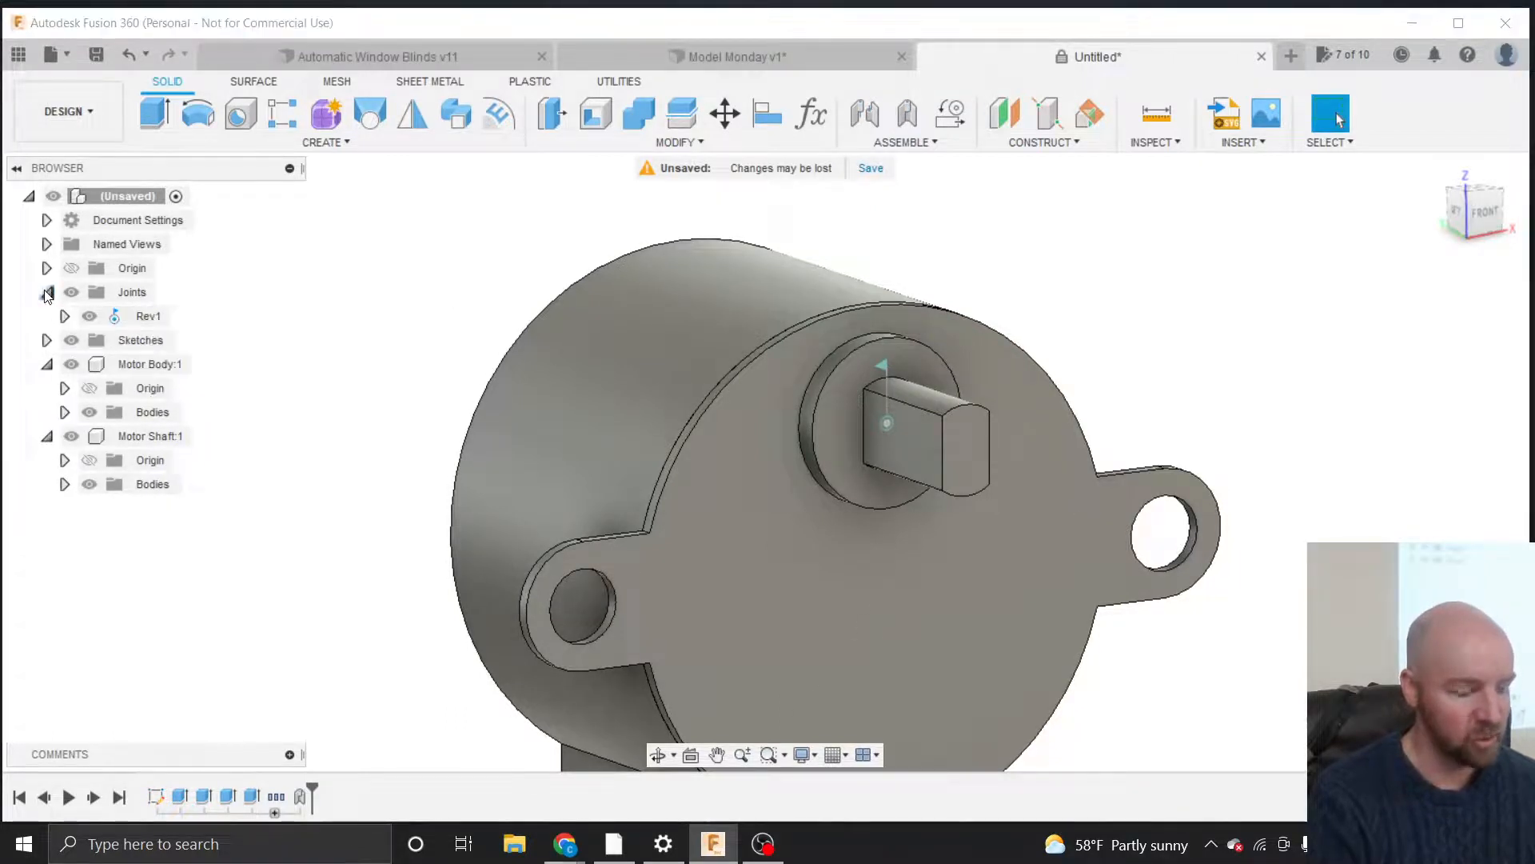
{"action": "left_click", "coordinate": [146, 316]}
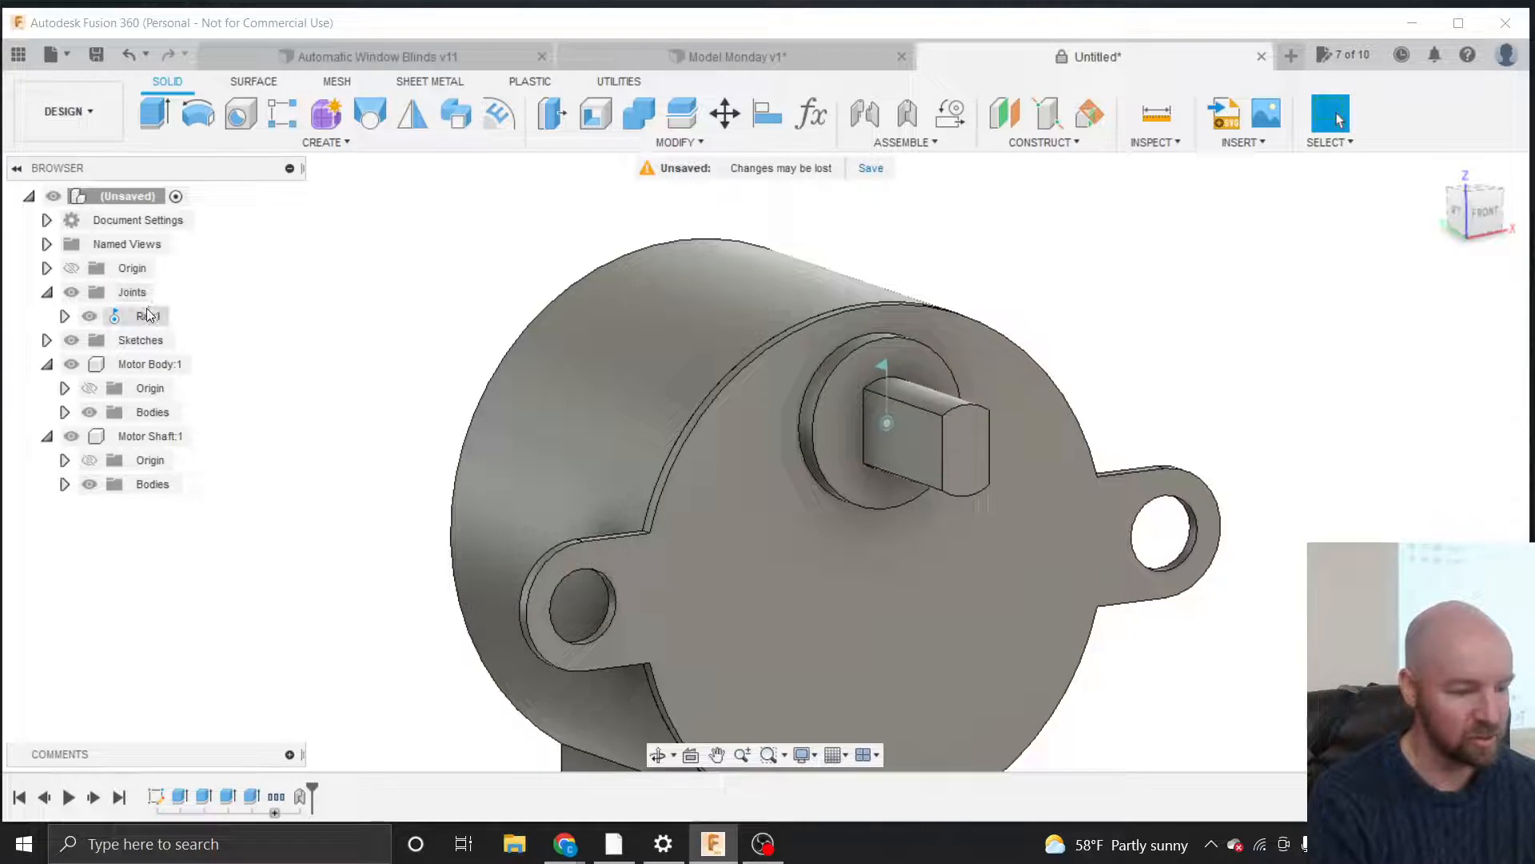
{"action": "left_click", "coordinate": [145, 316]}
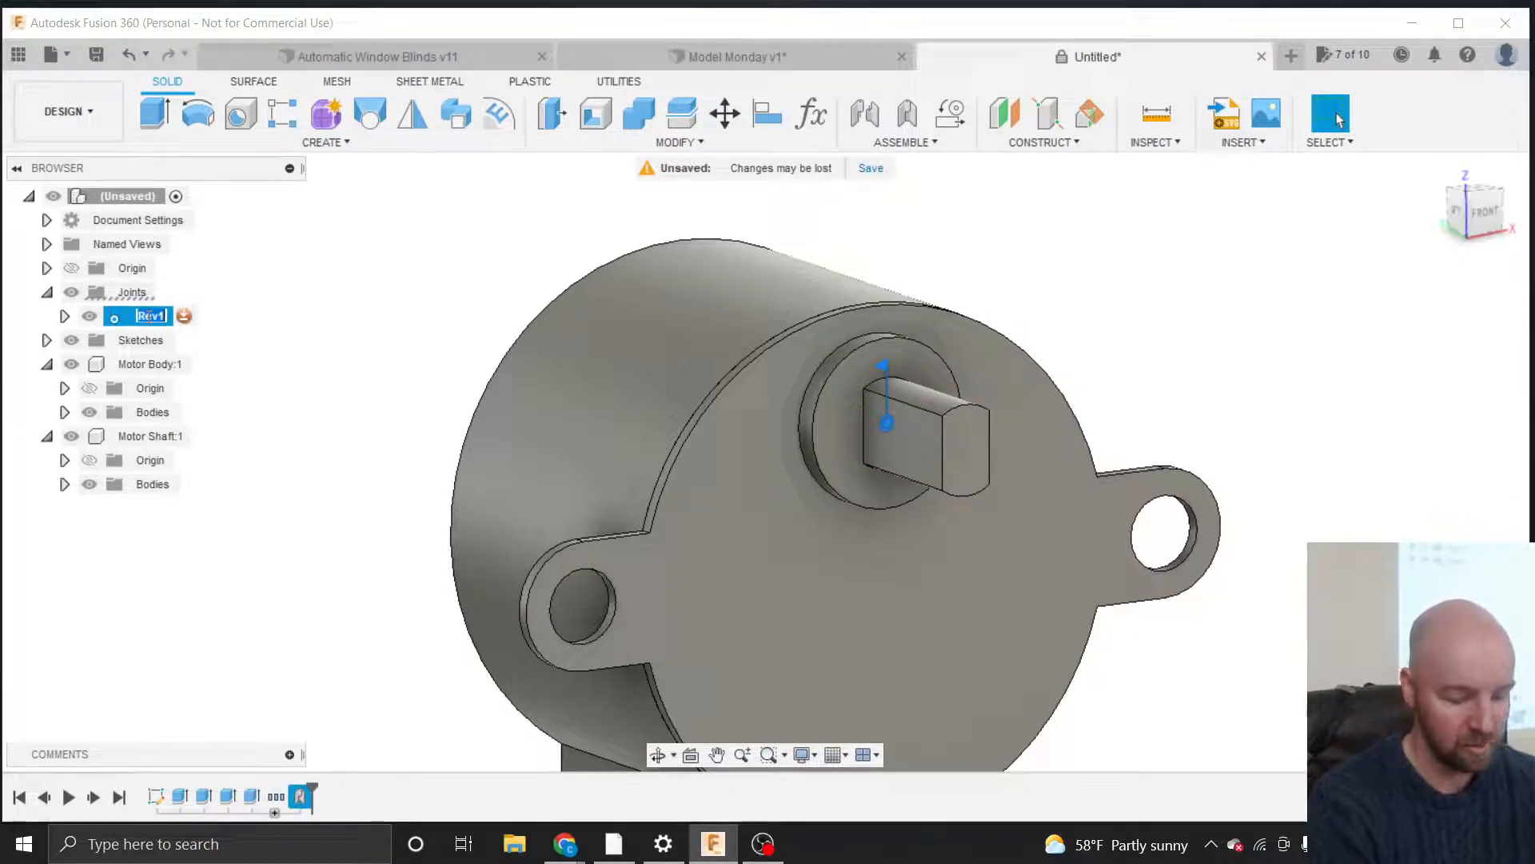
{"action": "type", "text": "Motor"}
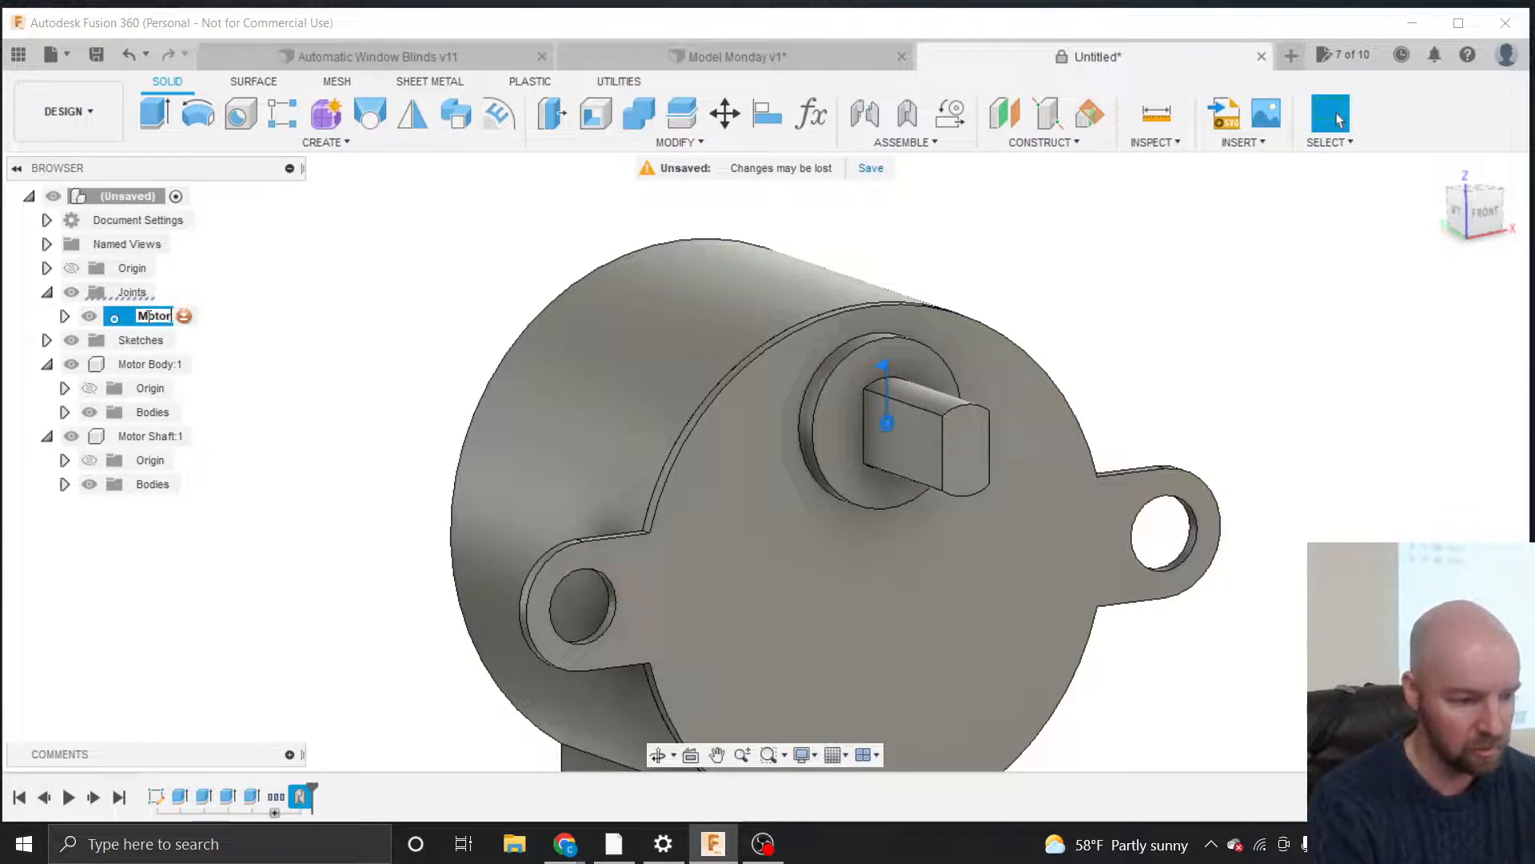
{"action": "type", "text": " Shaft"}
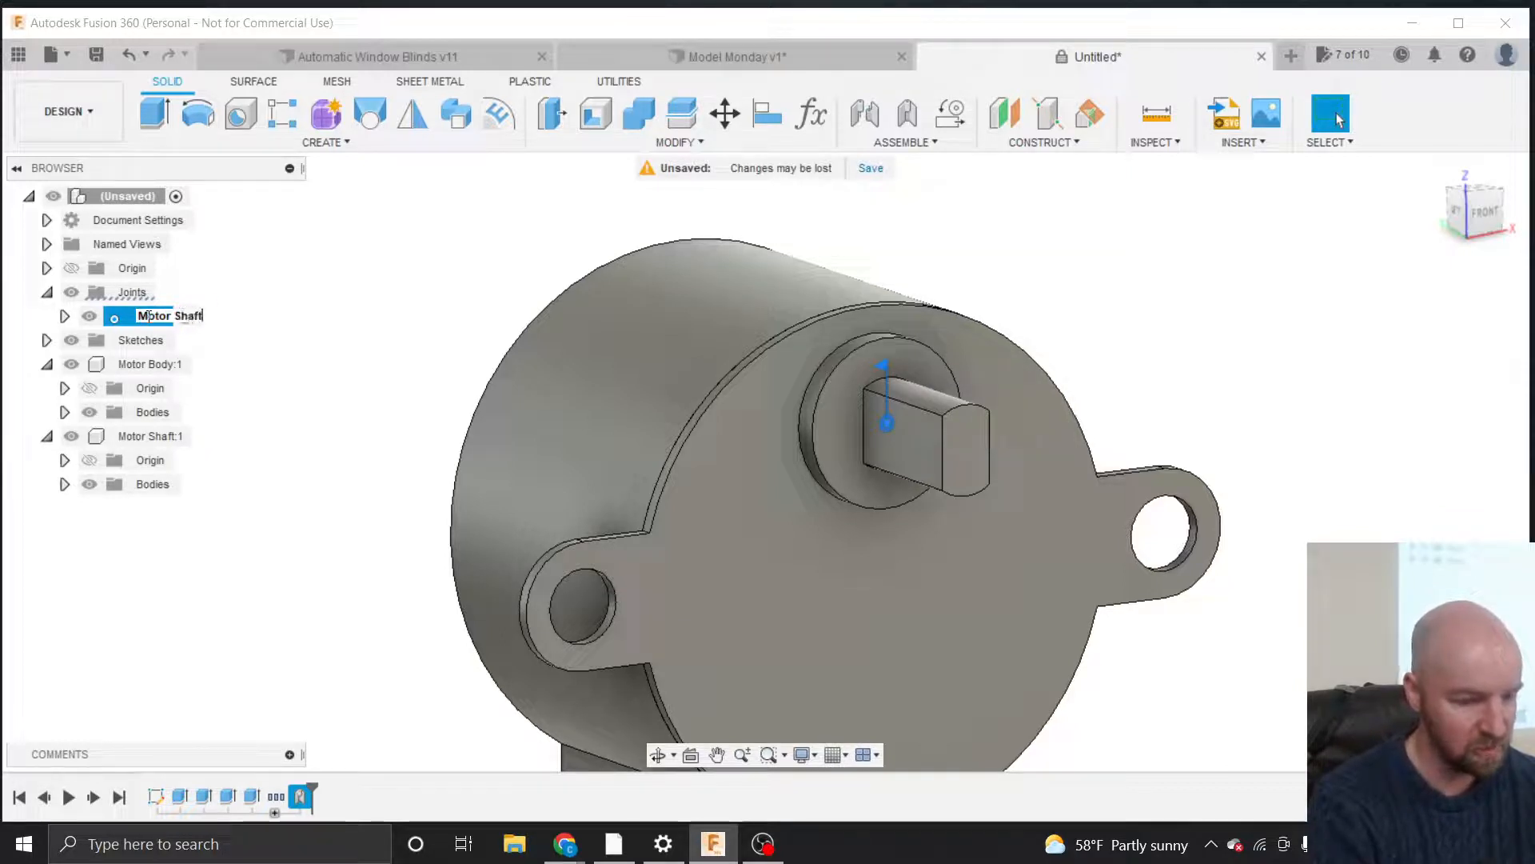
{"action": "key", "text": "Return"}
{"action": "left_click", "coordinate": [383, 347]}
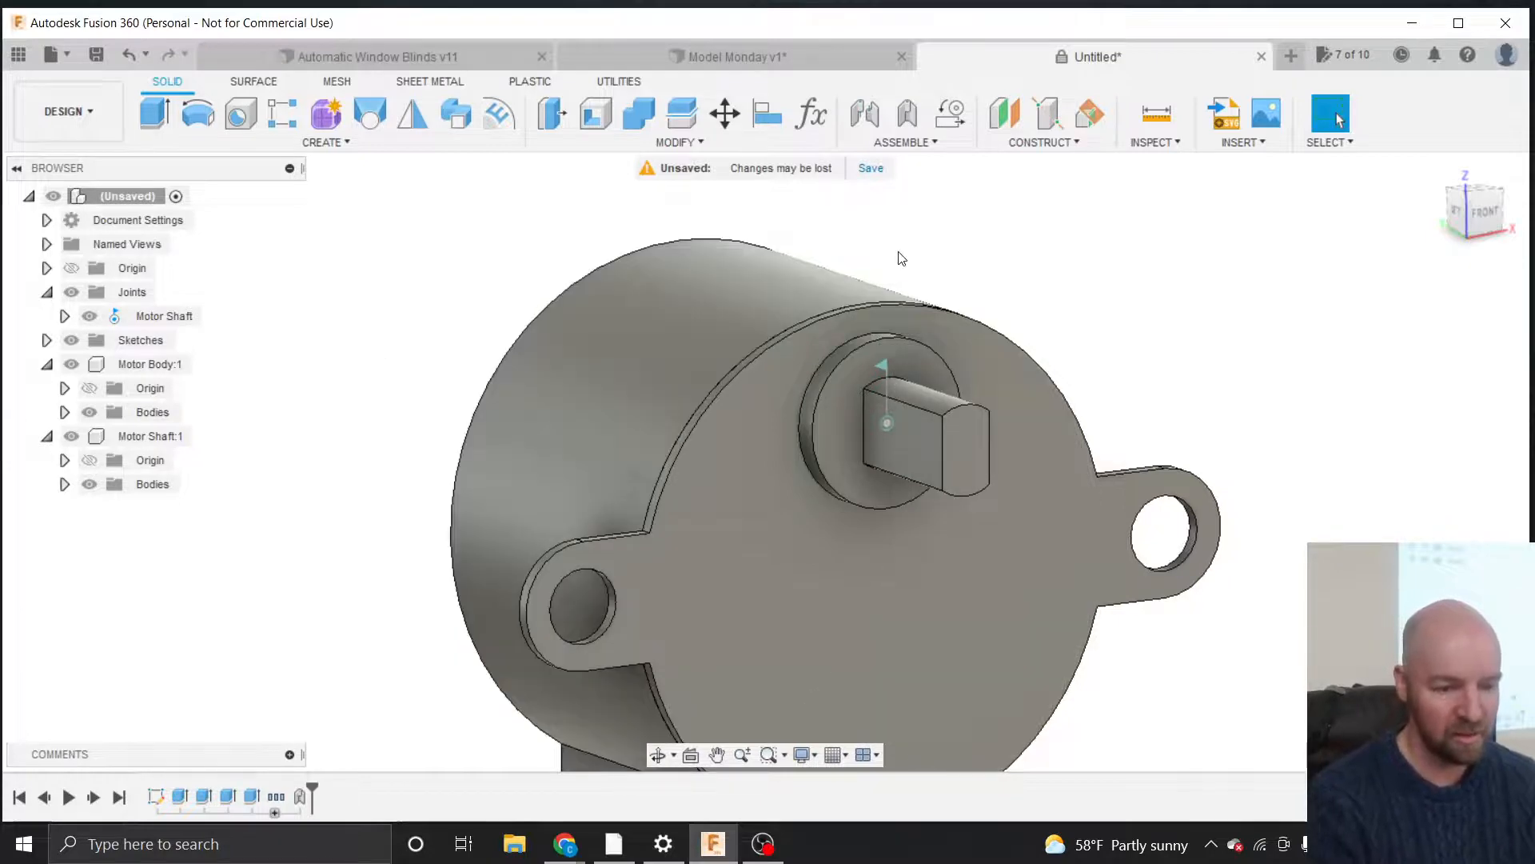
{"action": "scroll", "coordinate": [902, 258], "scroll_direction": "down", "scroll_amount": 3}
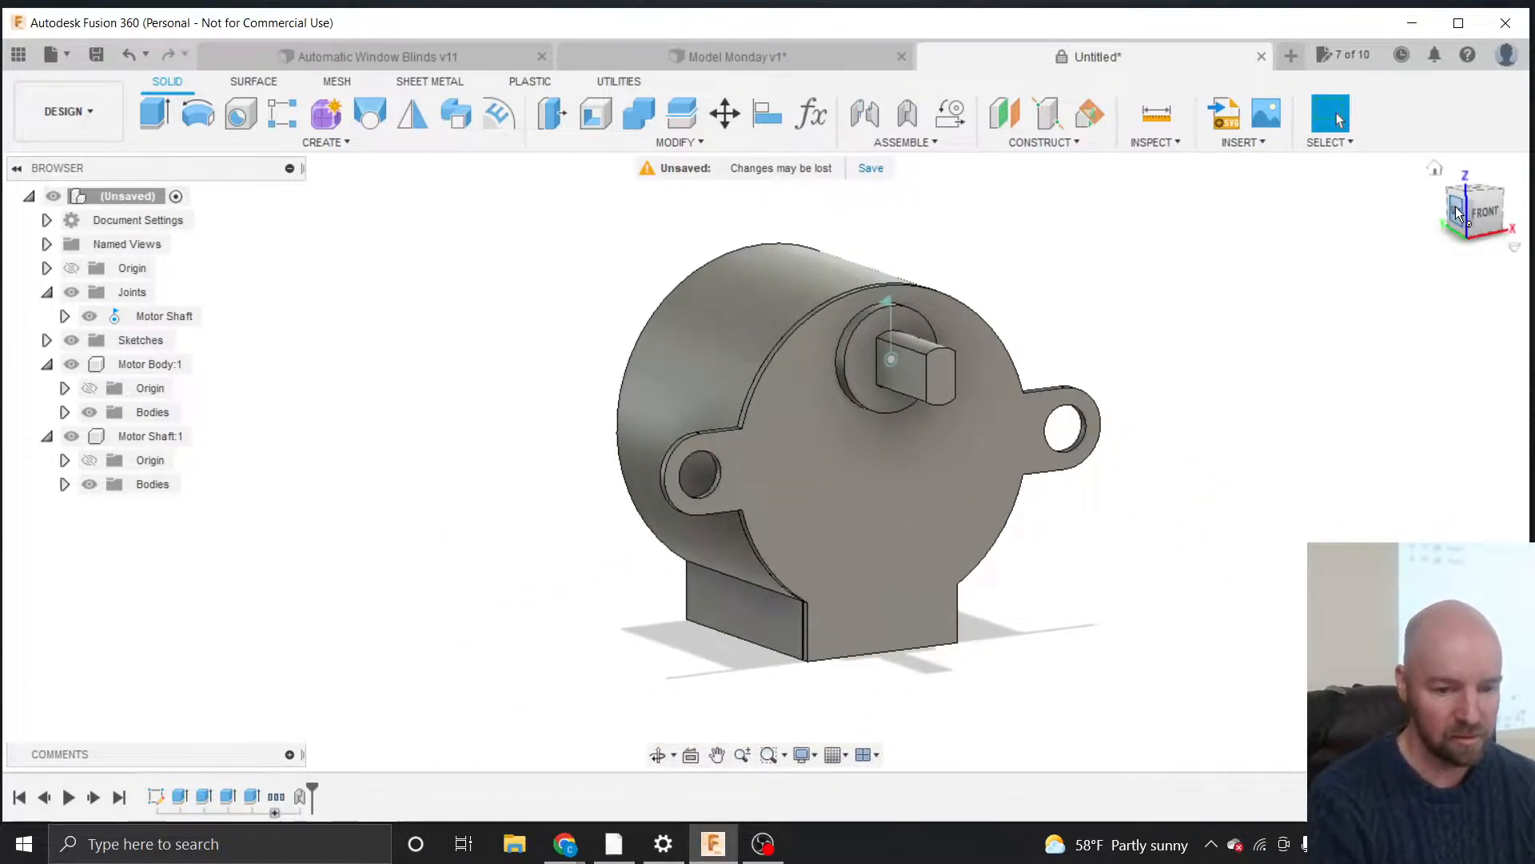
{"action": "left_click_drag", "start_coordinate": [1456, 206], "coordinate": [1511, 218]}
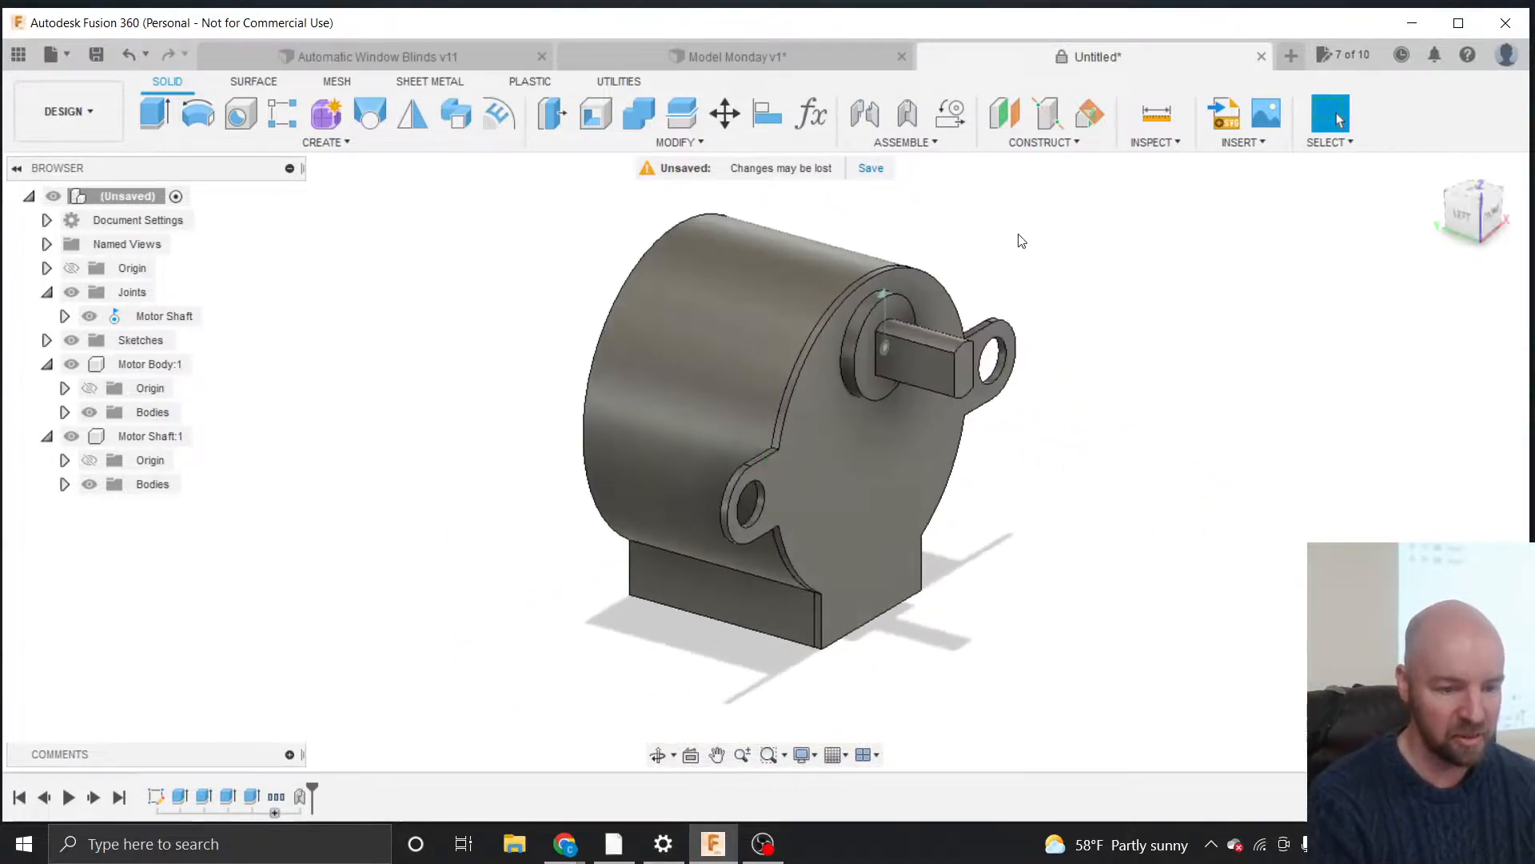
{"action": "scroll", "coordinate": [863, 231], "scroll_direction": "up", "scroll_amount": 1}
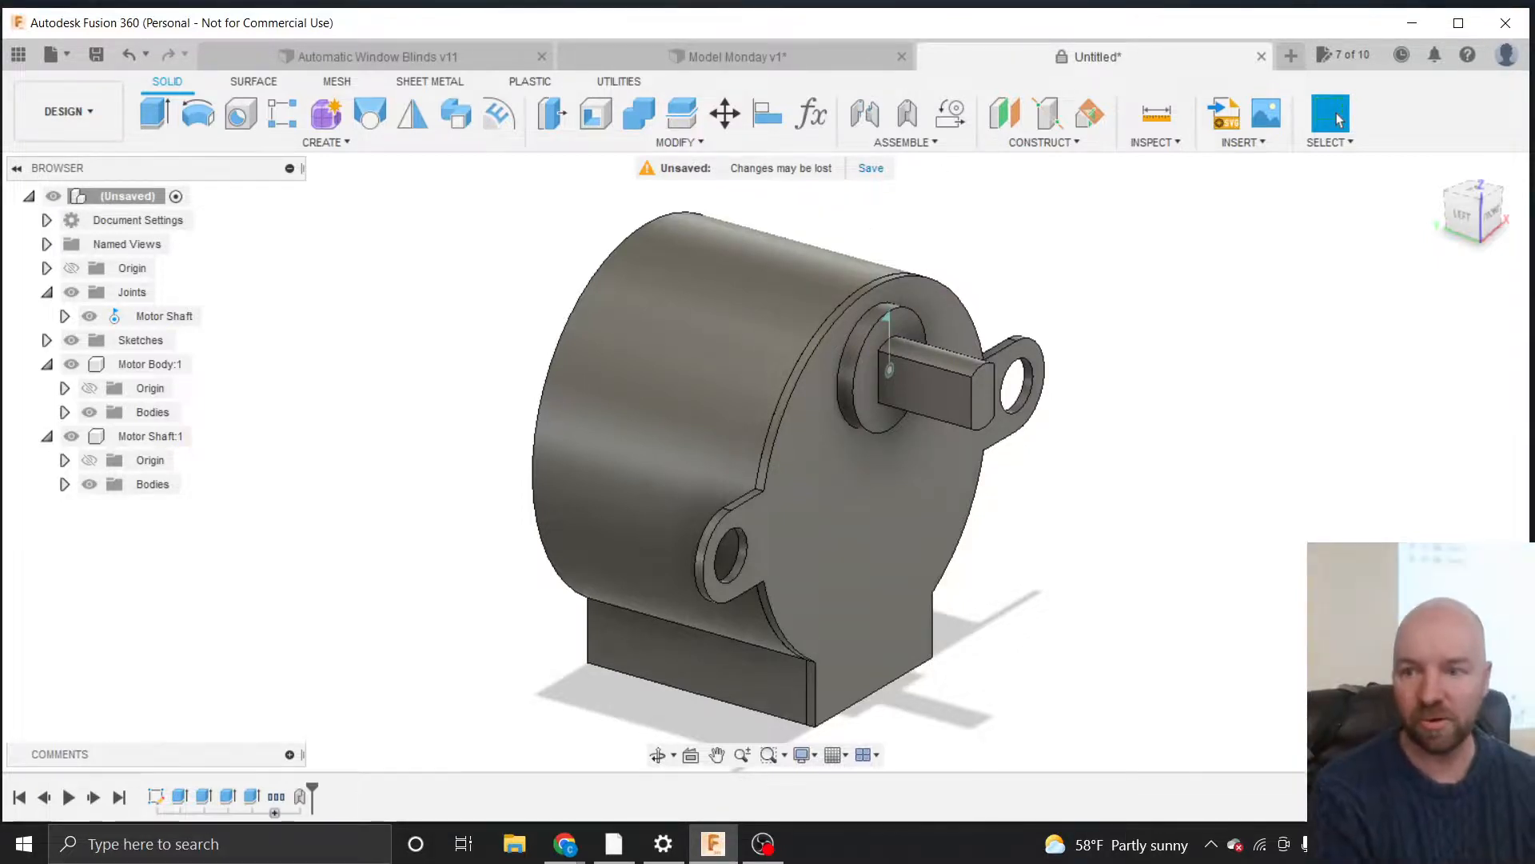
Switch to the Chrome browser, open grabcad.com in a new tab and go to its model library.
{"action": "key", "text": "alt+Tab"}
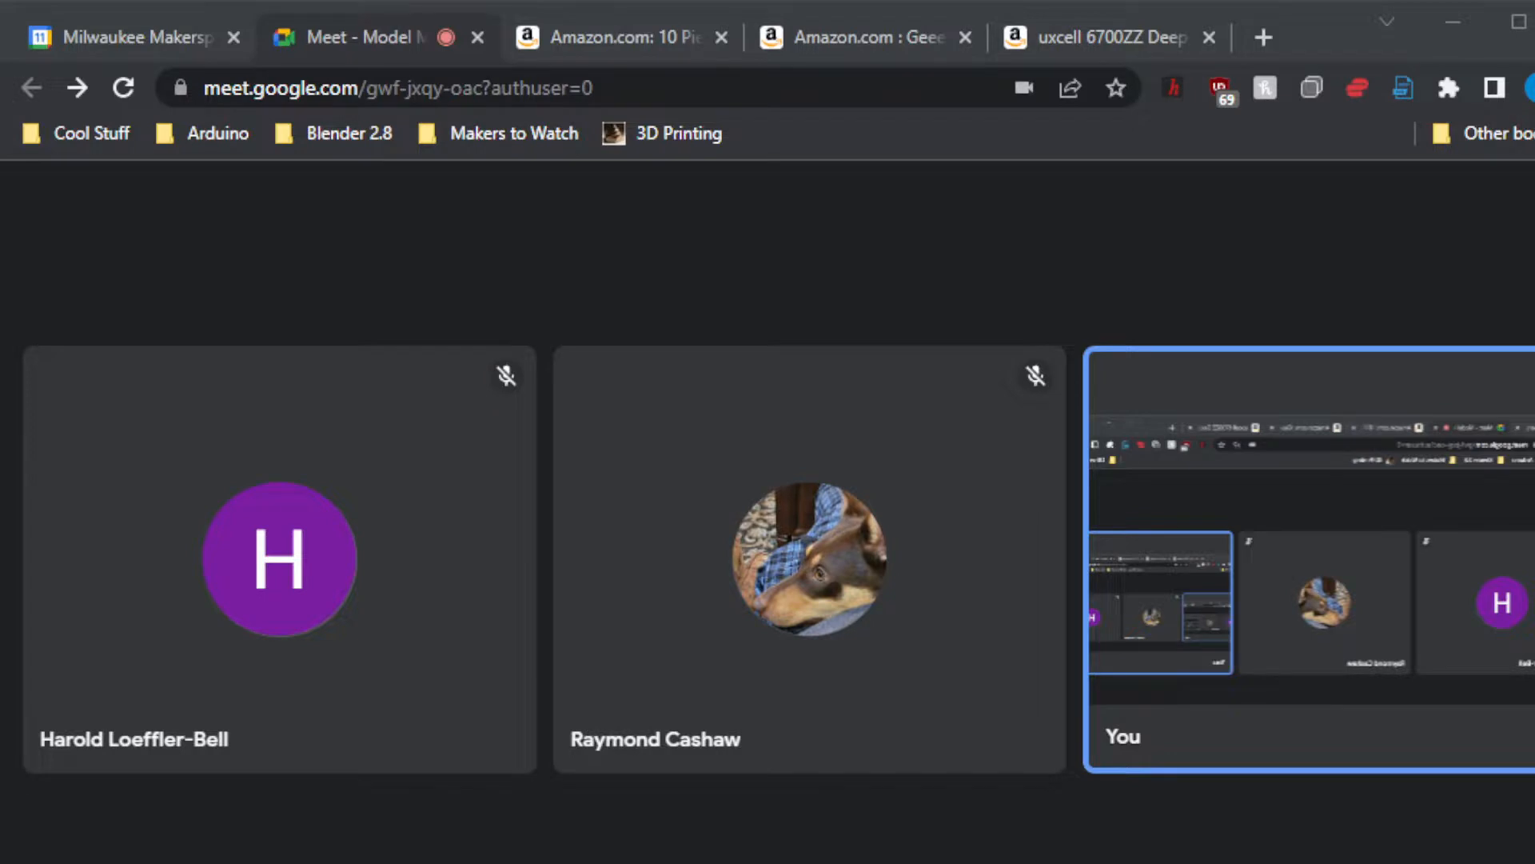
{"action": "left_click", "coordinate": [1259, 38]}
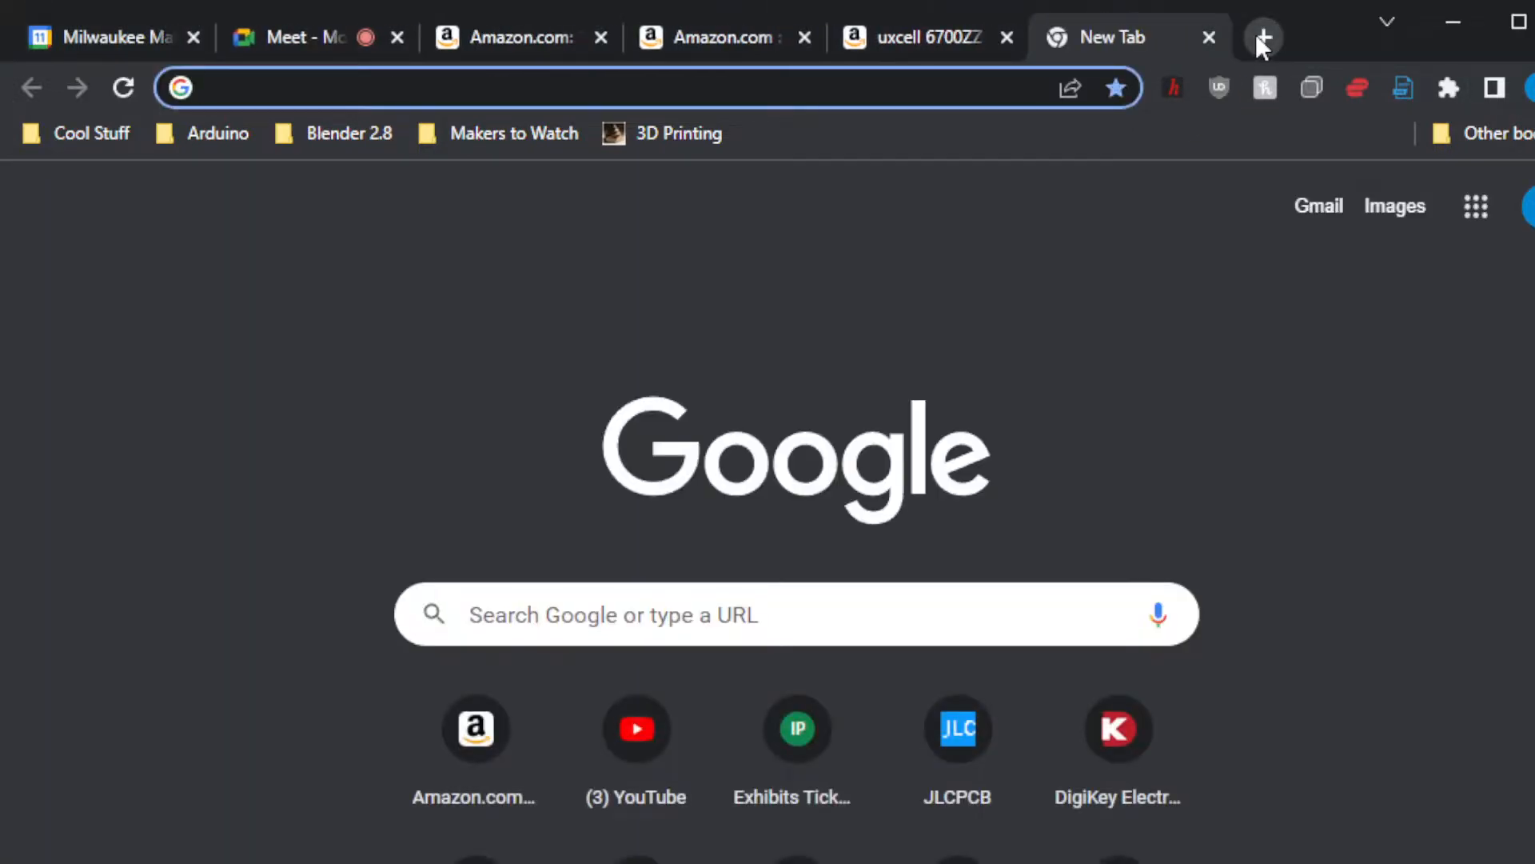
{"action": "type", "text": "grabcad.com"}
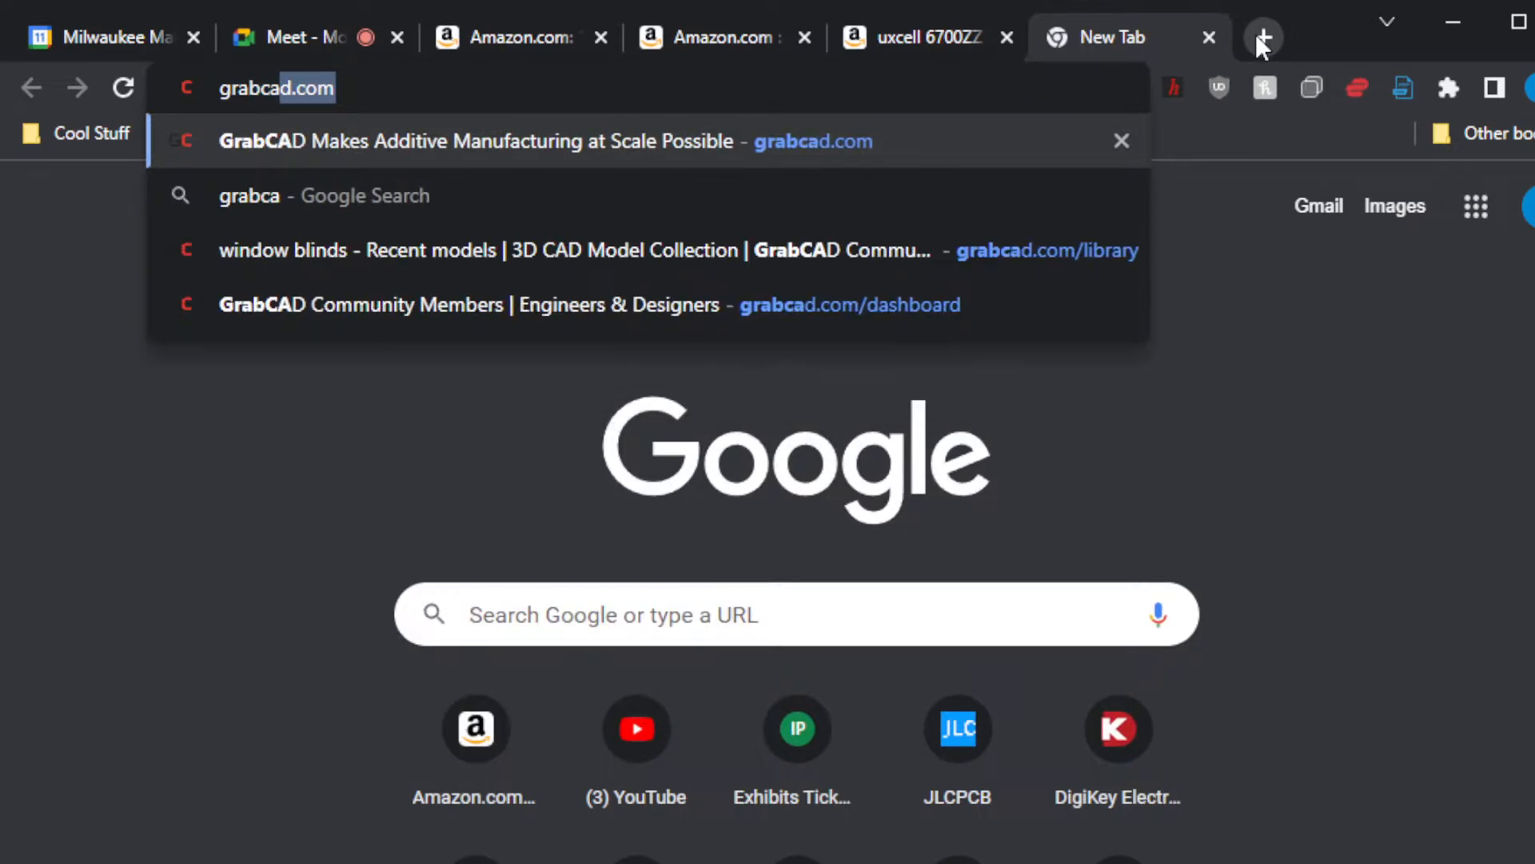
{"action": "key", "text": "Return"}
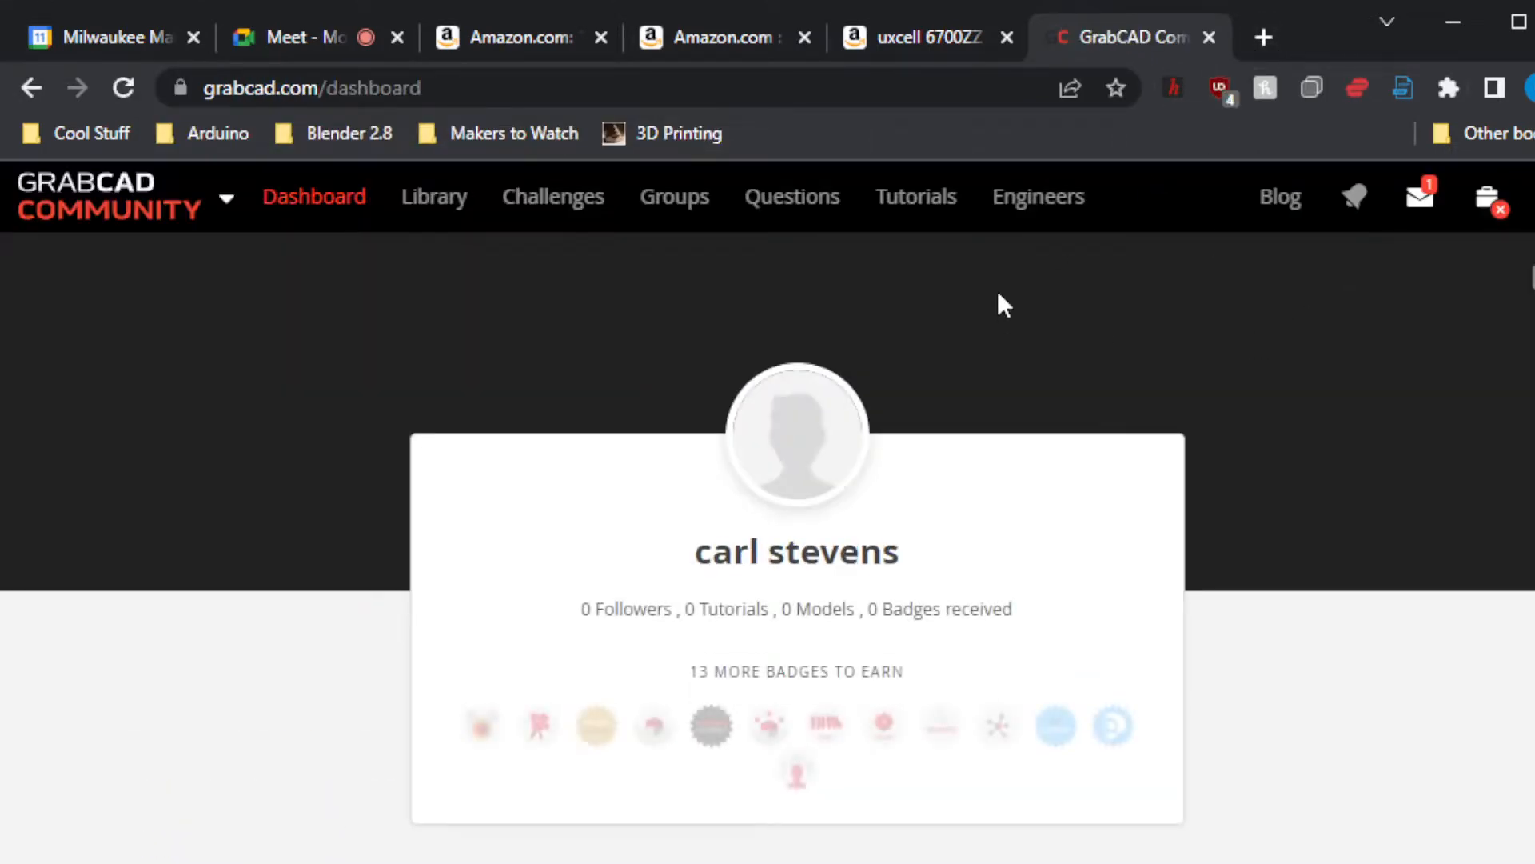
{"action": "left_click", "coordinate": [433, 200]}
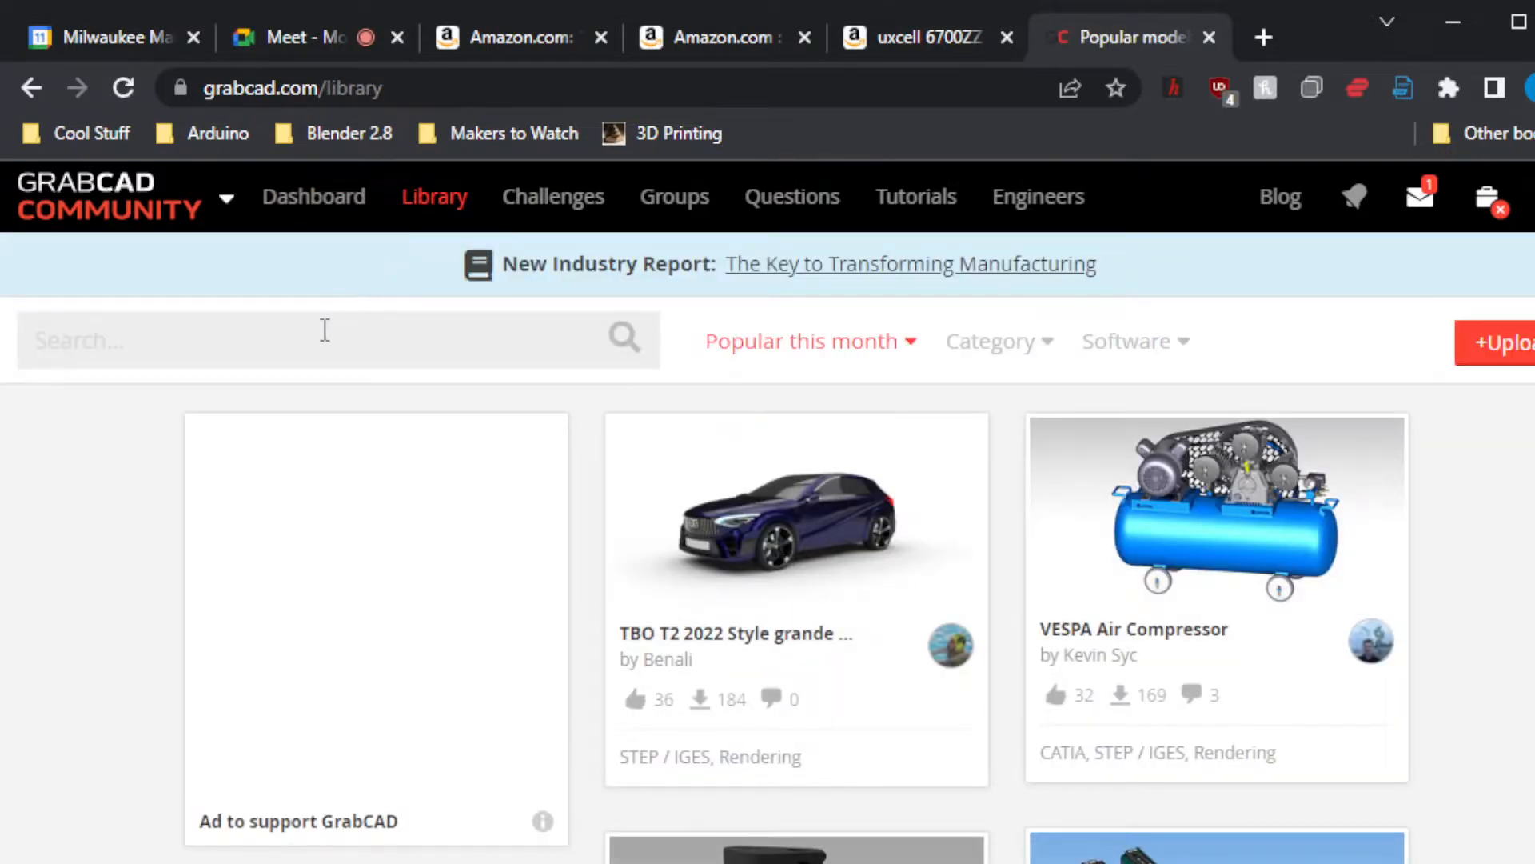
Search the GrabCAD library for "wemo d1 mini".
{"action": "left_click", "coordinate": [326, 340]}
{"action": "type", "text": "m"}
{"action": "key", "text": "BackSpace"}
{"action": "type", "text": "wemo d"}
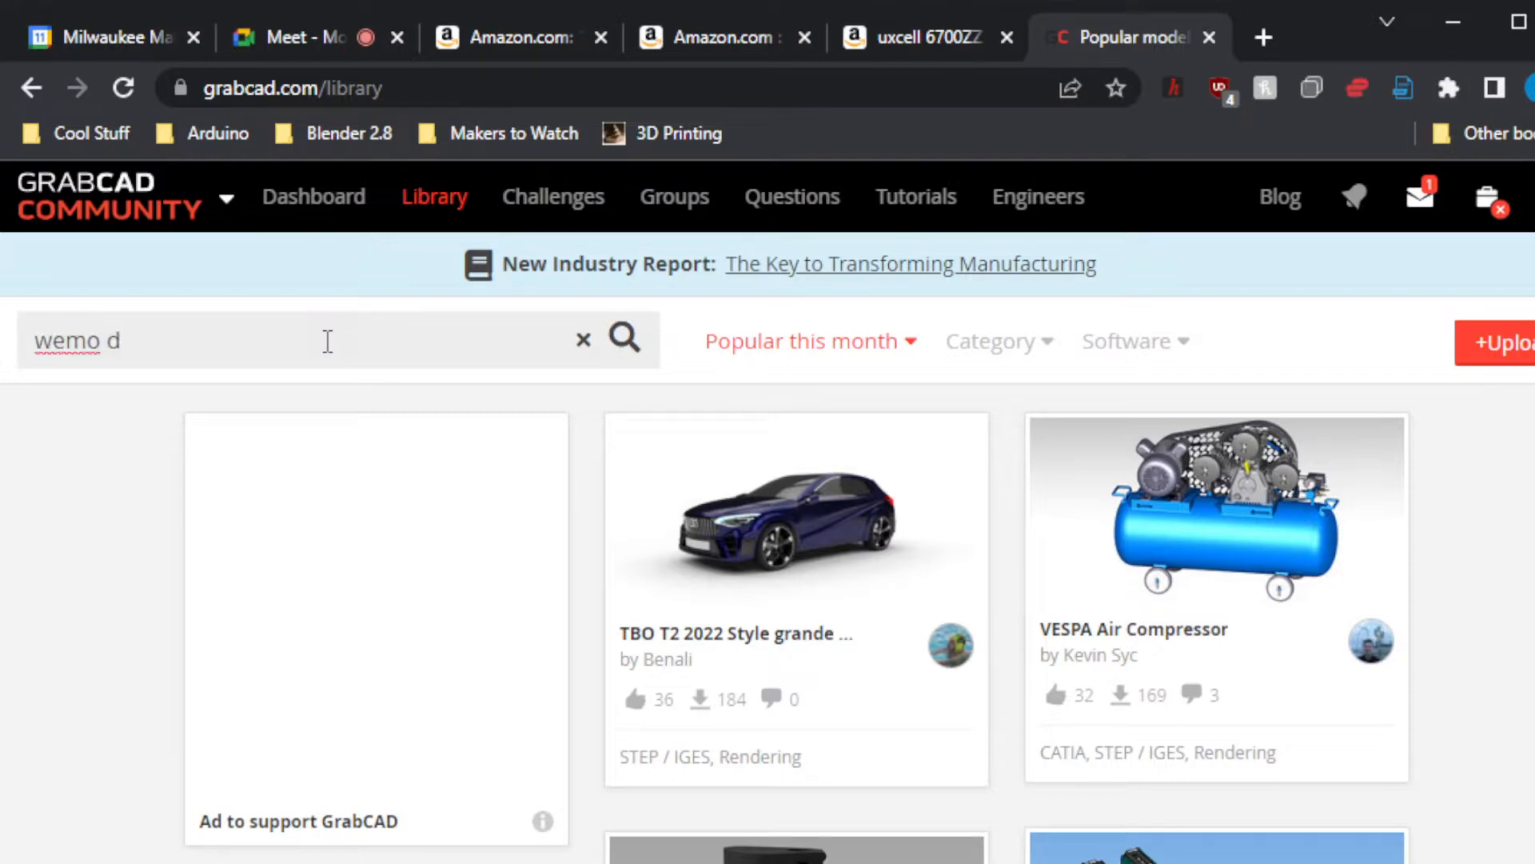
{"action": "type", "text": "1 mini"}
{"action": "key", "text": "Return"}
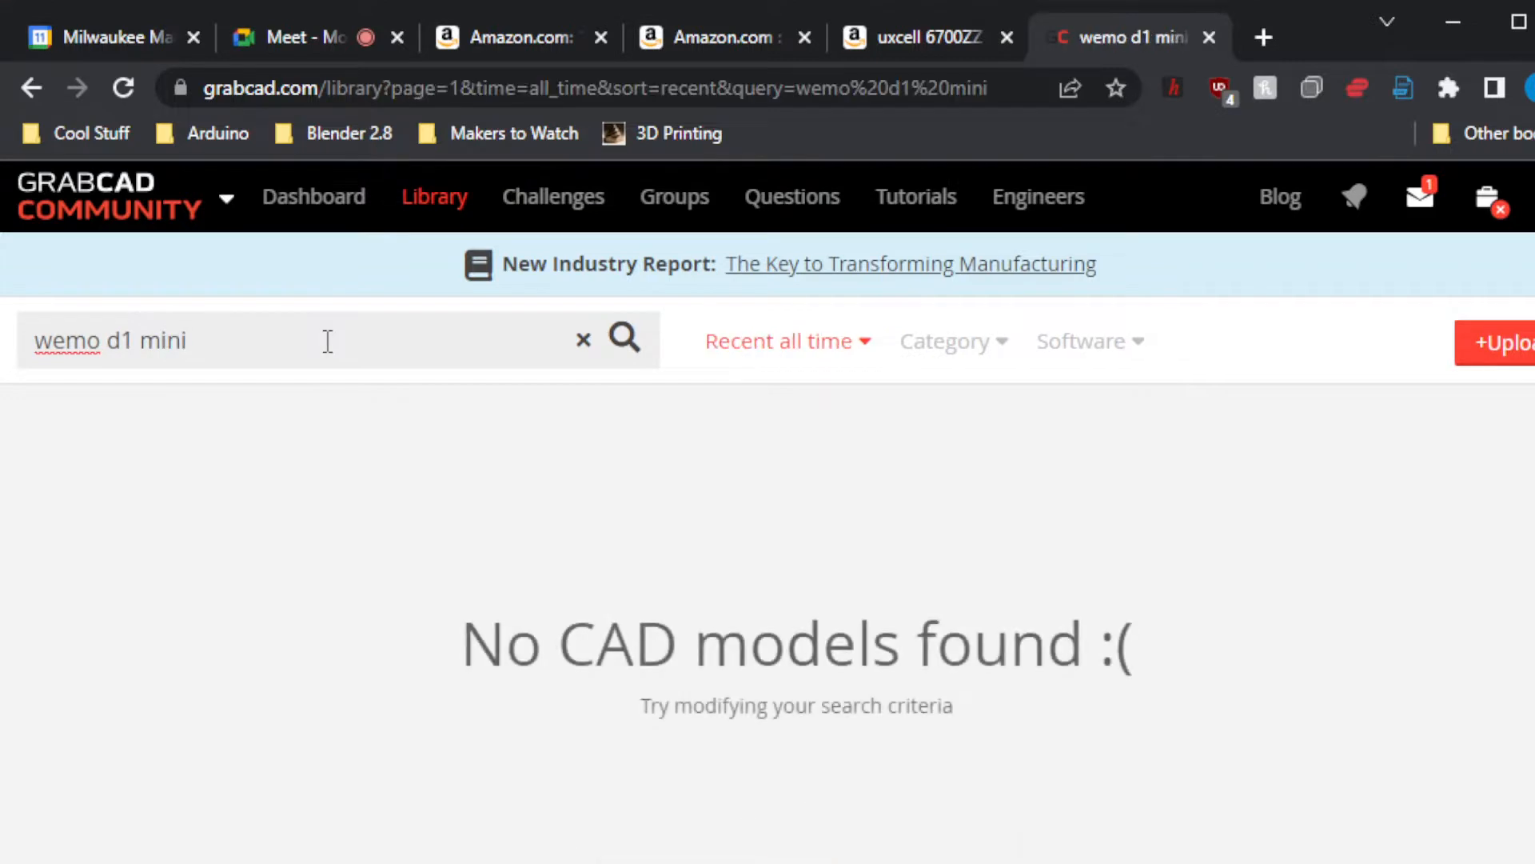
Correct the search to "wemos d1 mini" and open the model page of the standalone Wemos D1 mini board.
{"action": "left_click", "coordinate": [101, 341]}
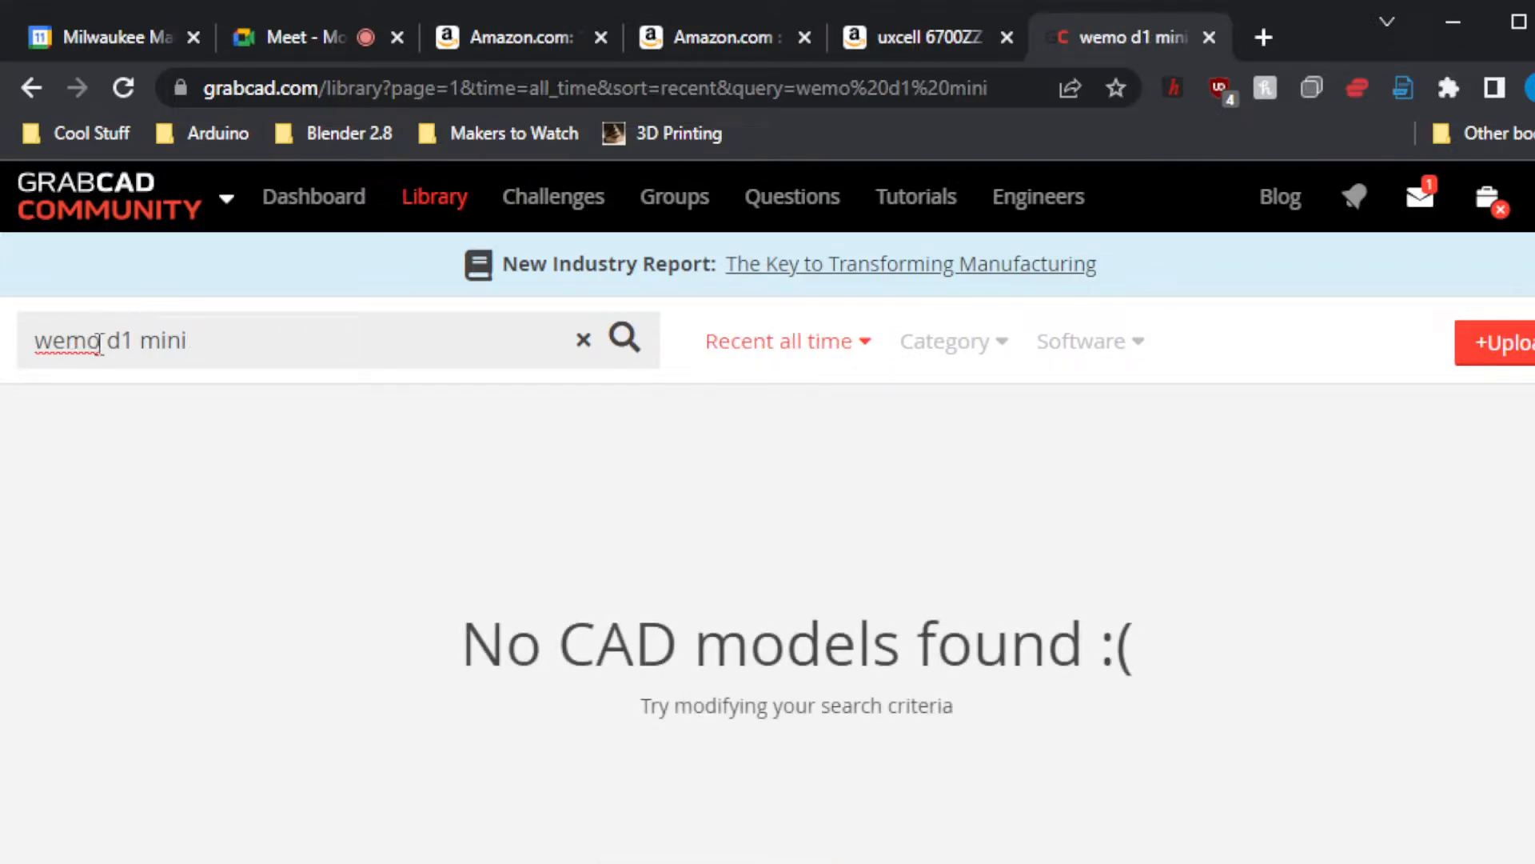
{"action": "type", "text": "s"}
{"action": "key", "text": "Return"}
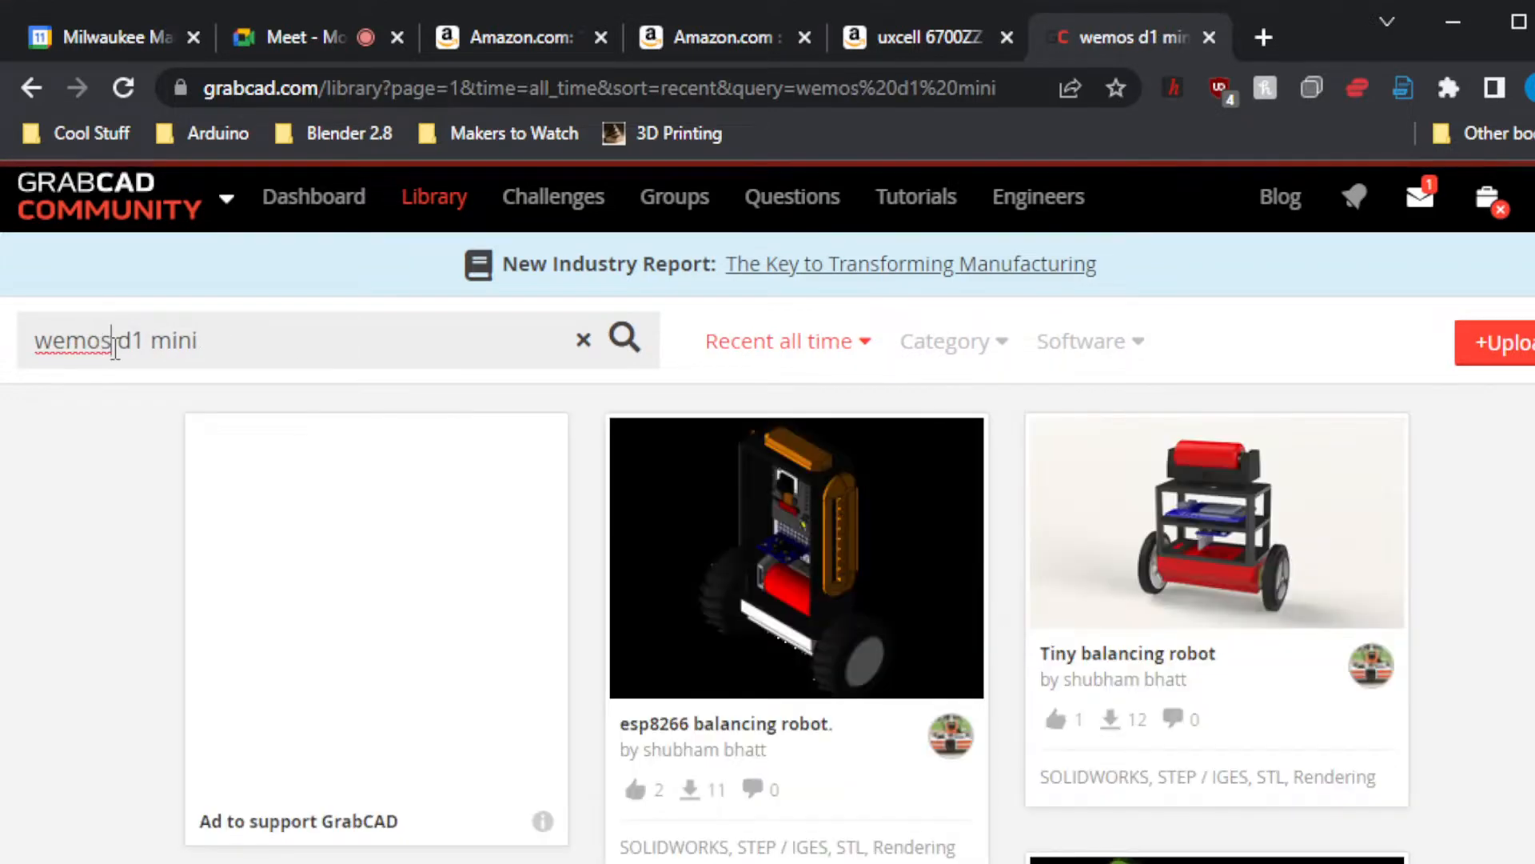
{"action": "scroll", "coordinate": [131, 576], "scroll_direction": "down", "scroll_amount": 4}
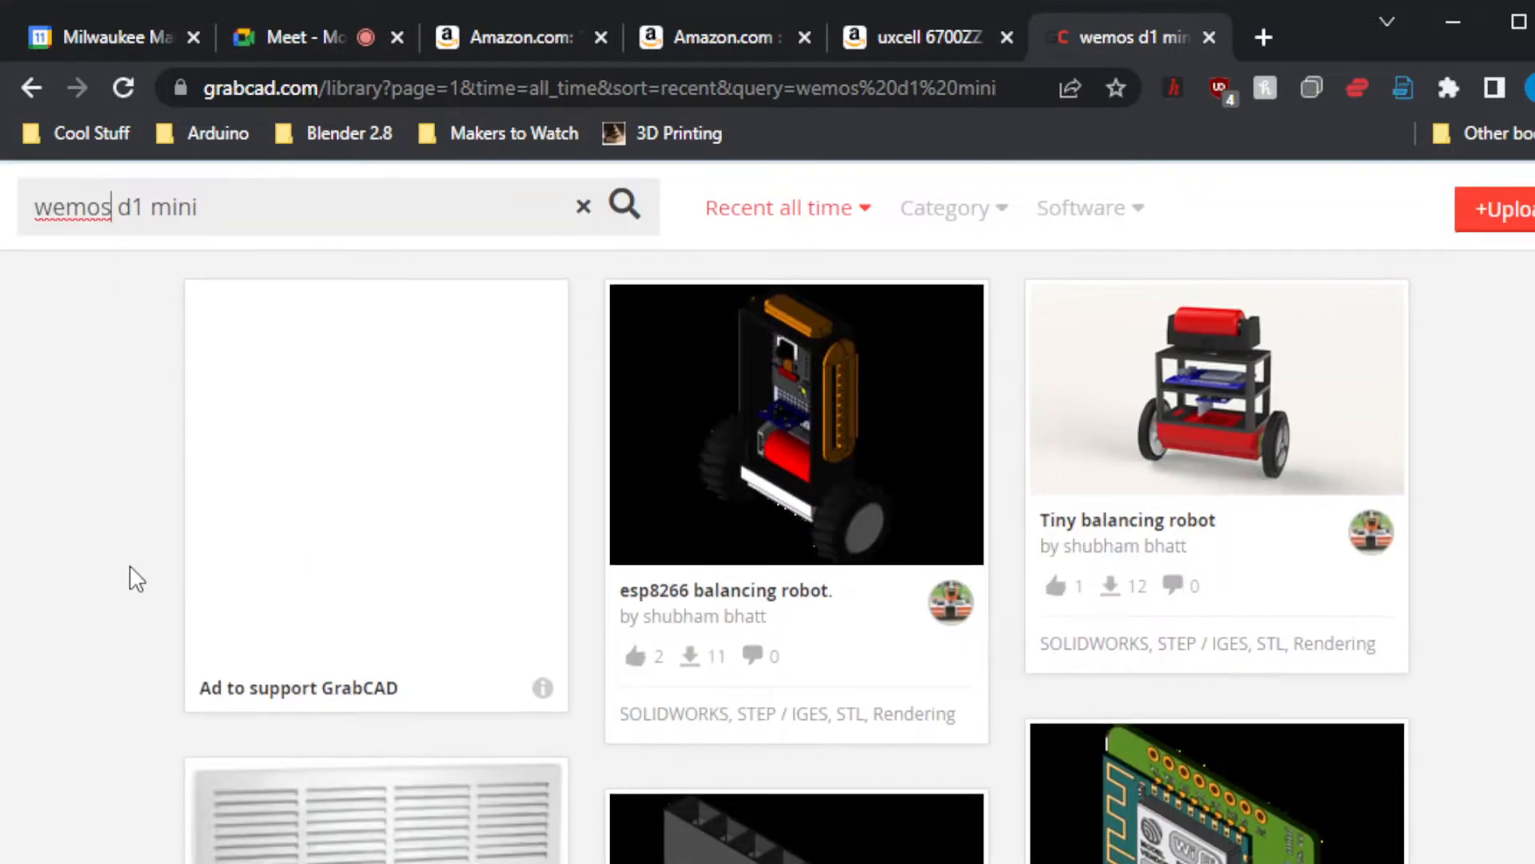
{"action": "left_click", "coordinate": [1222, 657]}
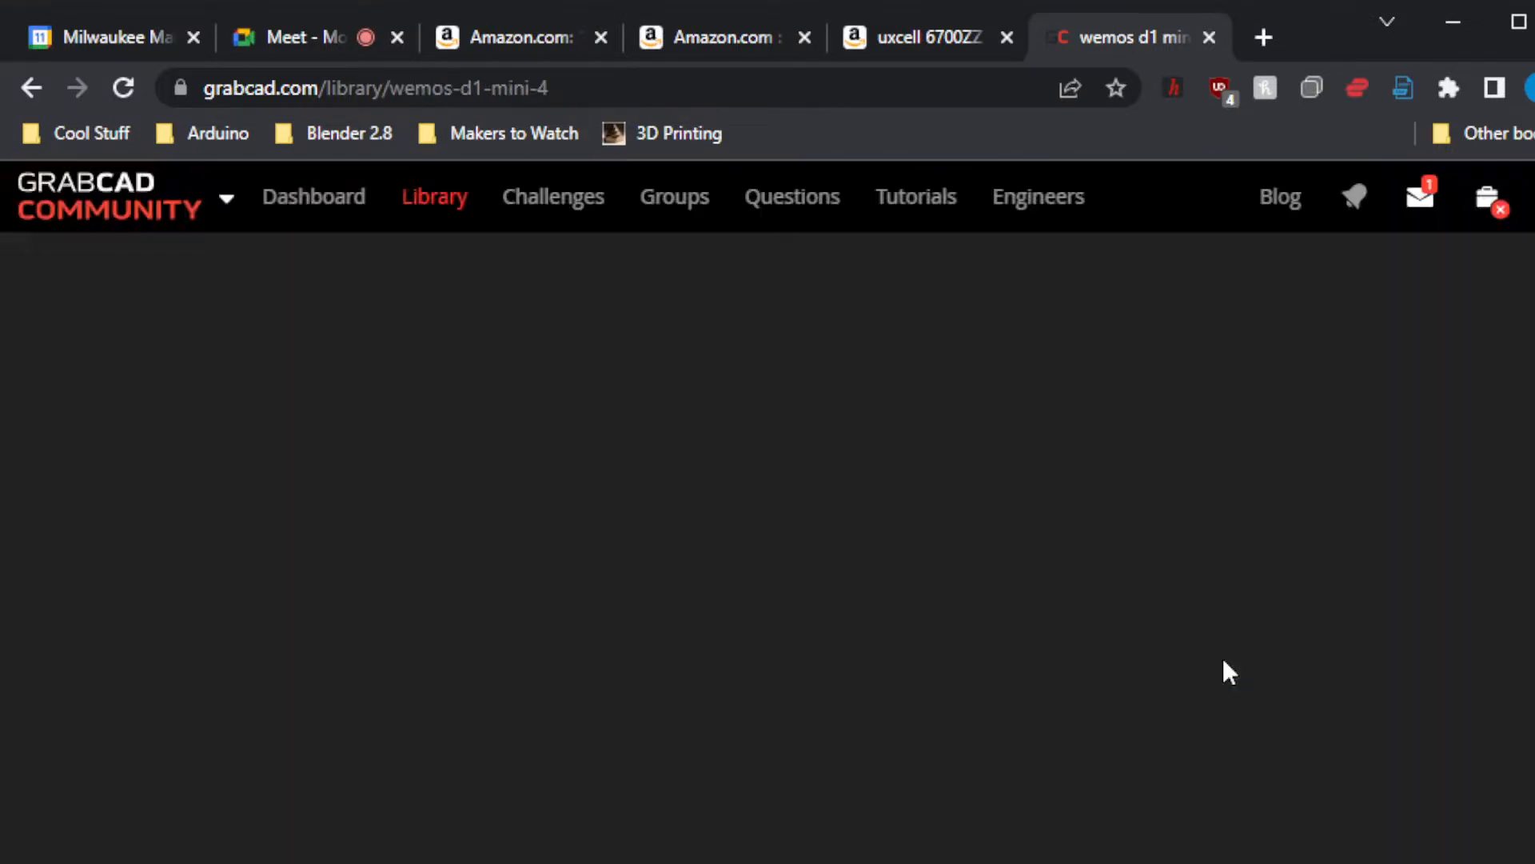